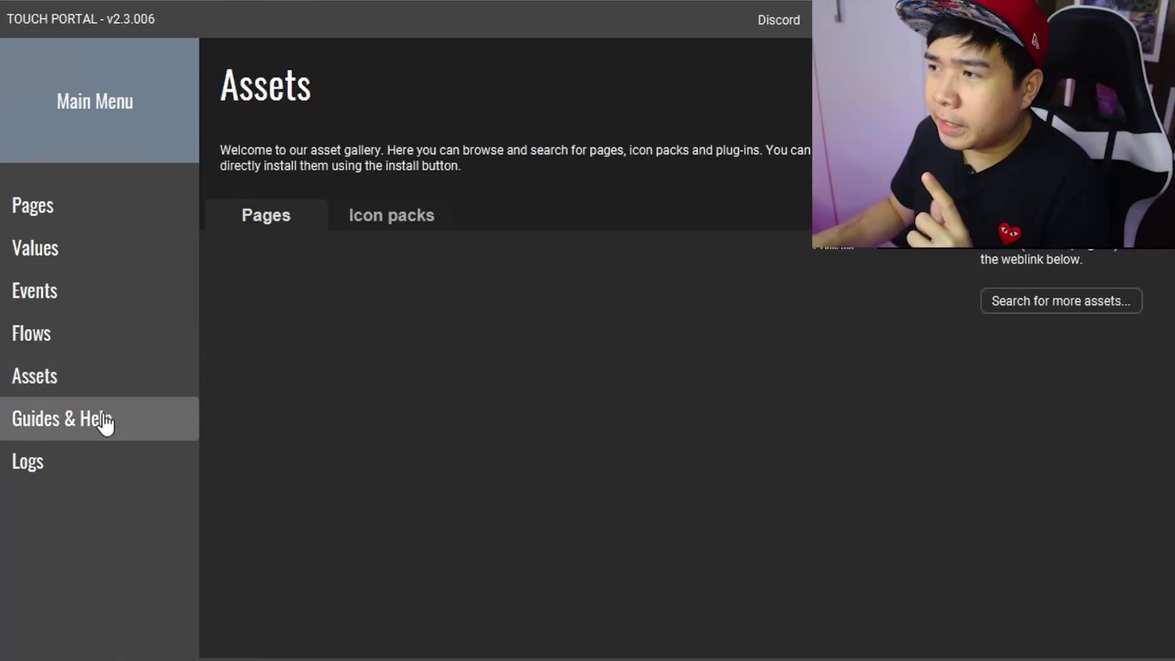
# - Look through the Assets gallery's pages and icon packs, the Guides & Help section and the Logs
pyautogui.click(105, 422)
pyautogui.click(87, 386)
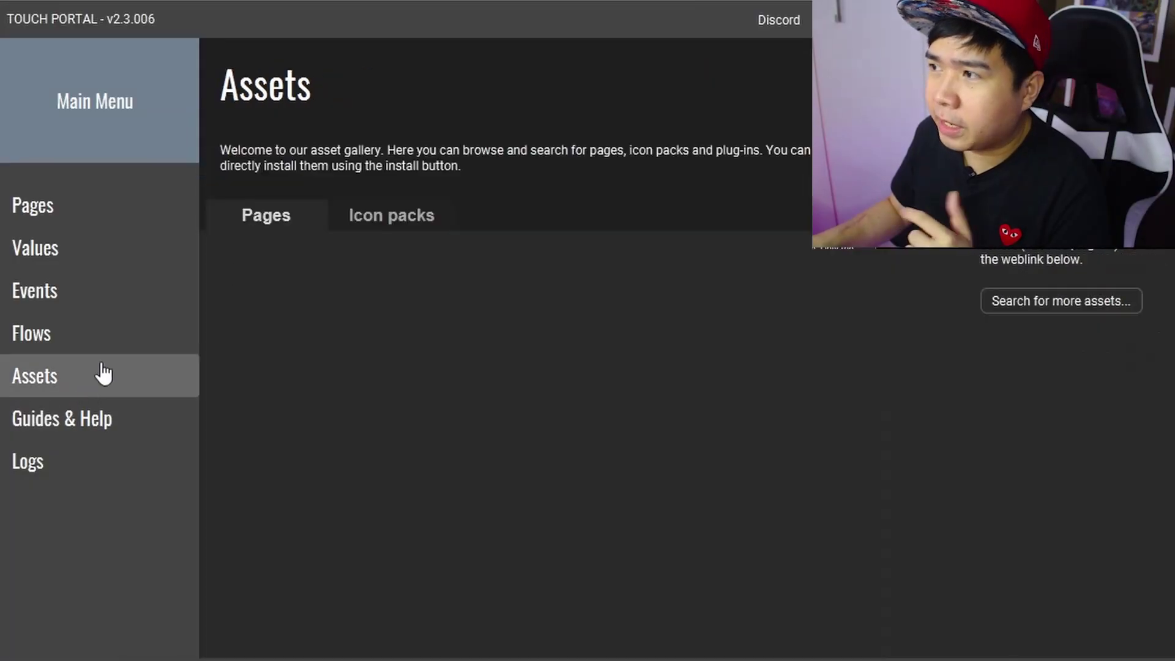
pyautogui.click(388, 211)
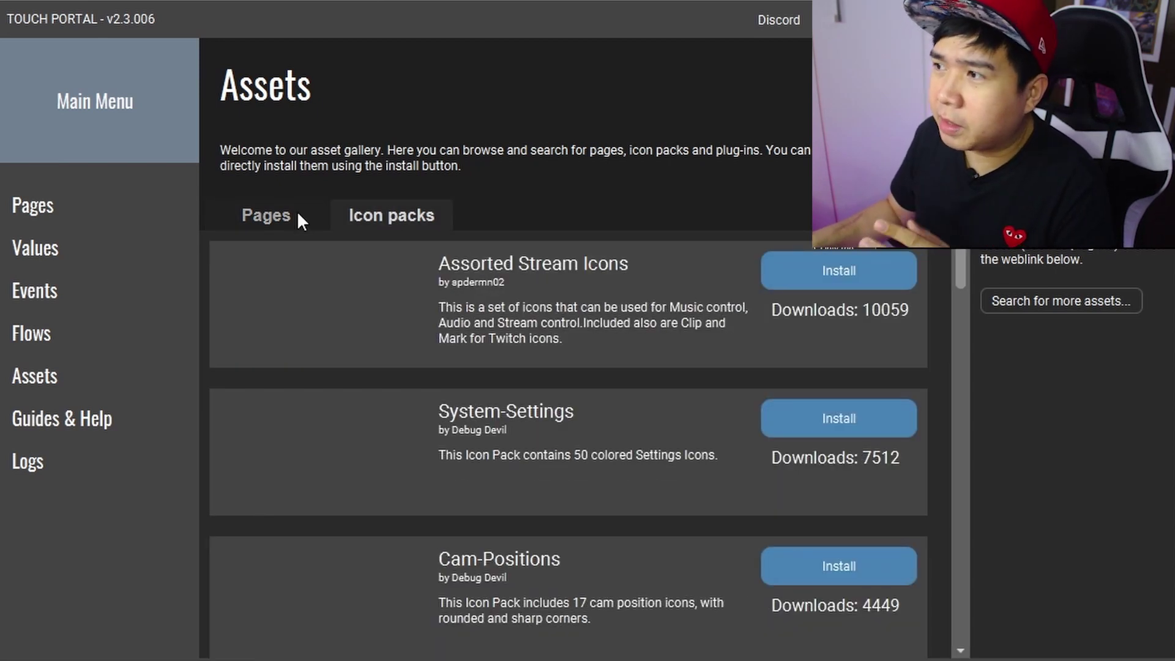
pyautogui.click(297, 214)
pyautogui.click(405, 216)
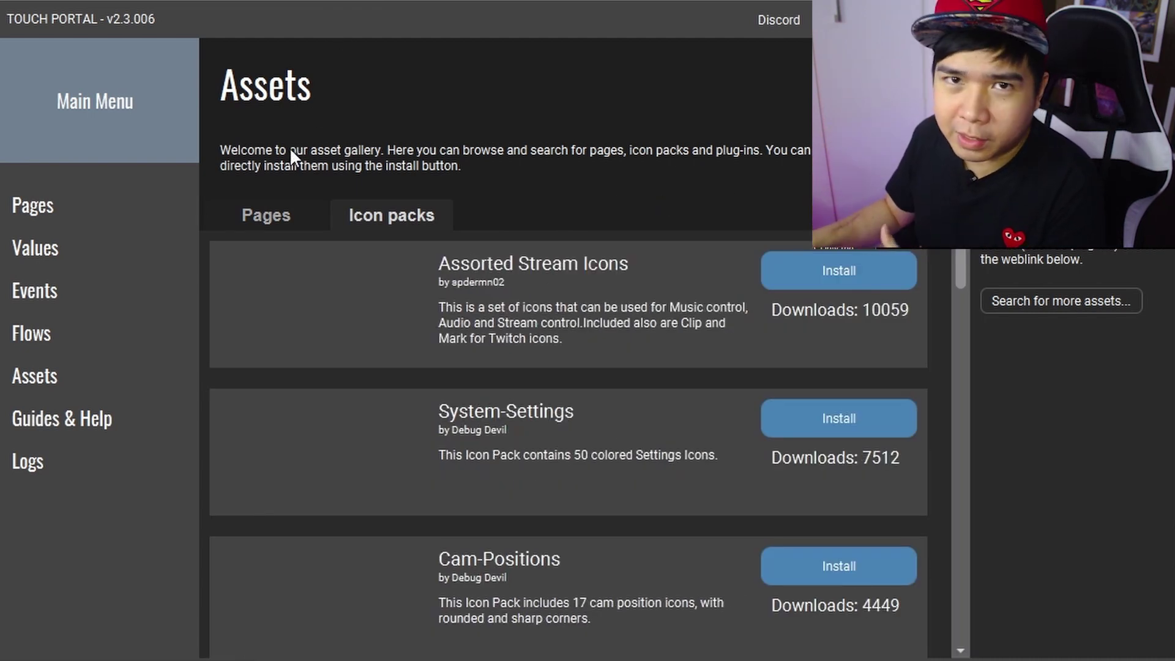
pyautogui.click(117, 435)
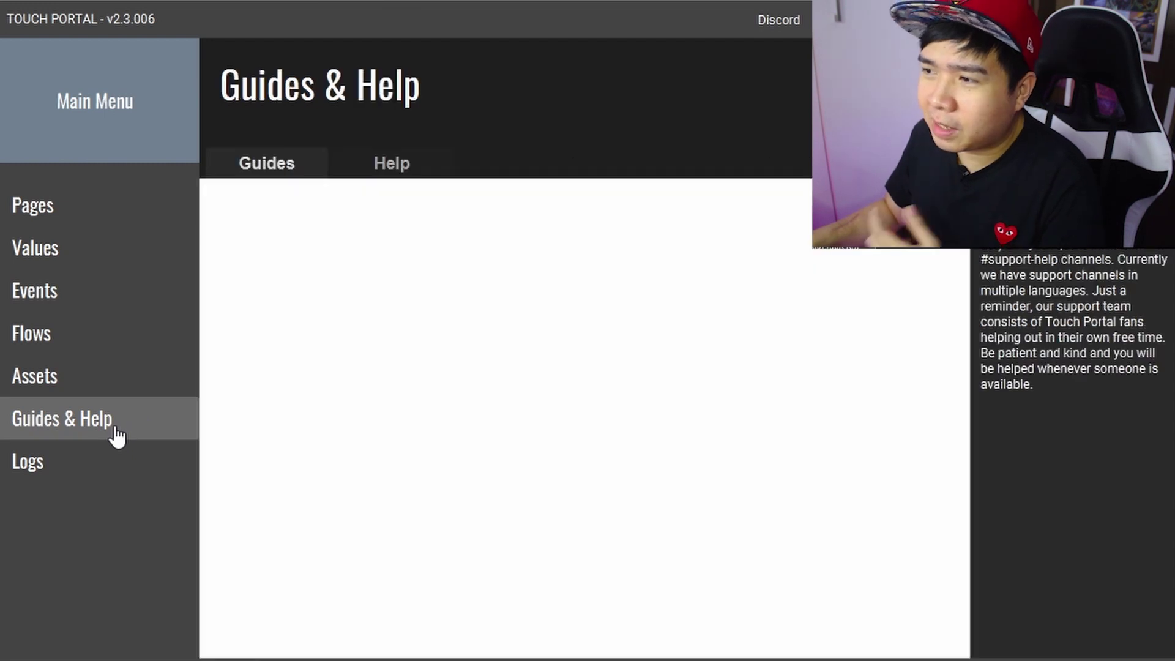
pyautogui.click(61, 484)
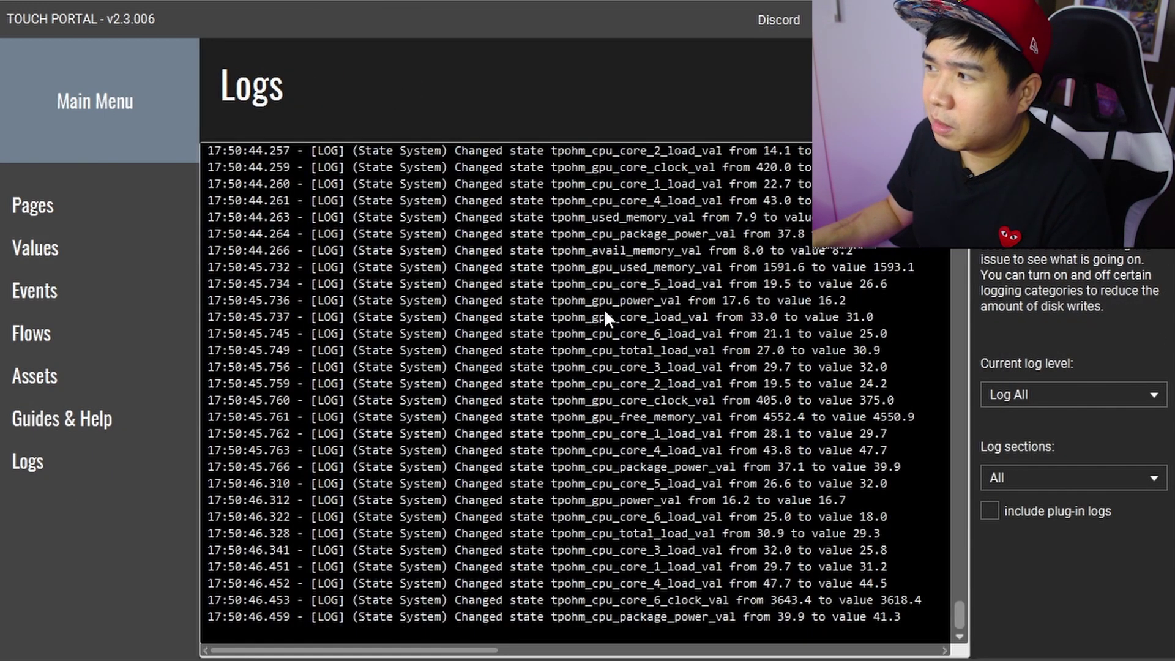
# - Examine the button editor of an empty slot on the Sample page, including its On Event section, and close it
pyautogui.click(36, 211)
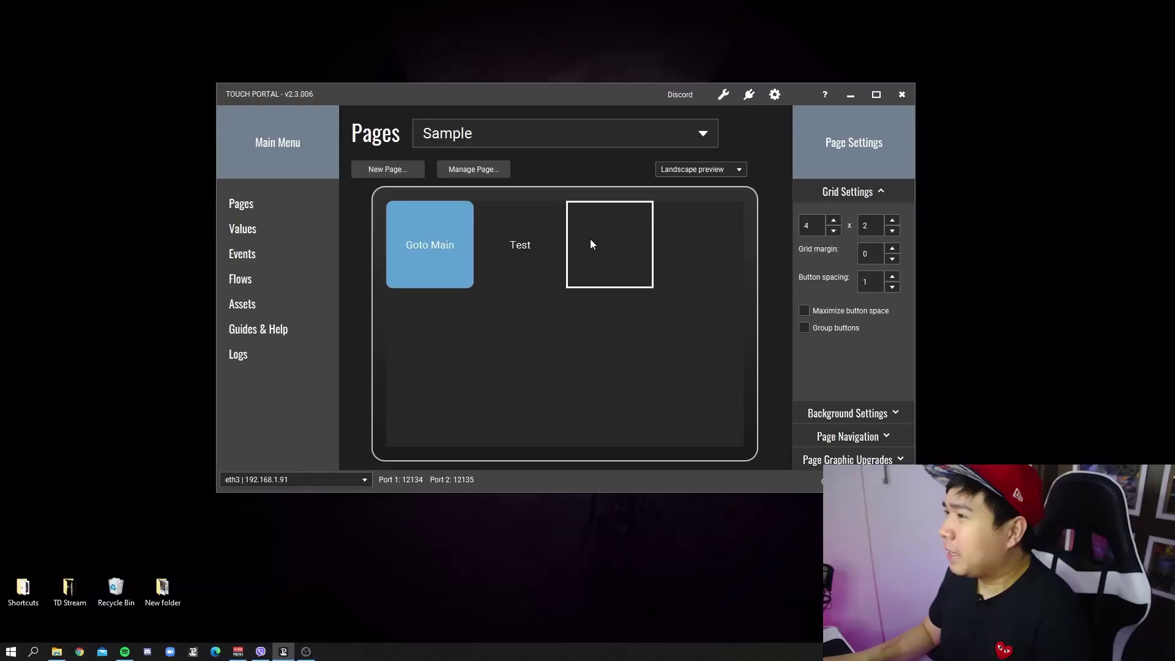
pyautogui.click(591, 244)
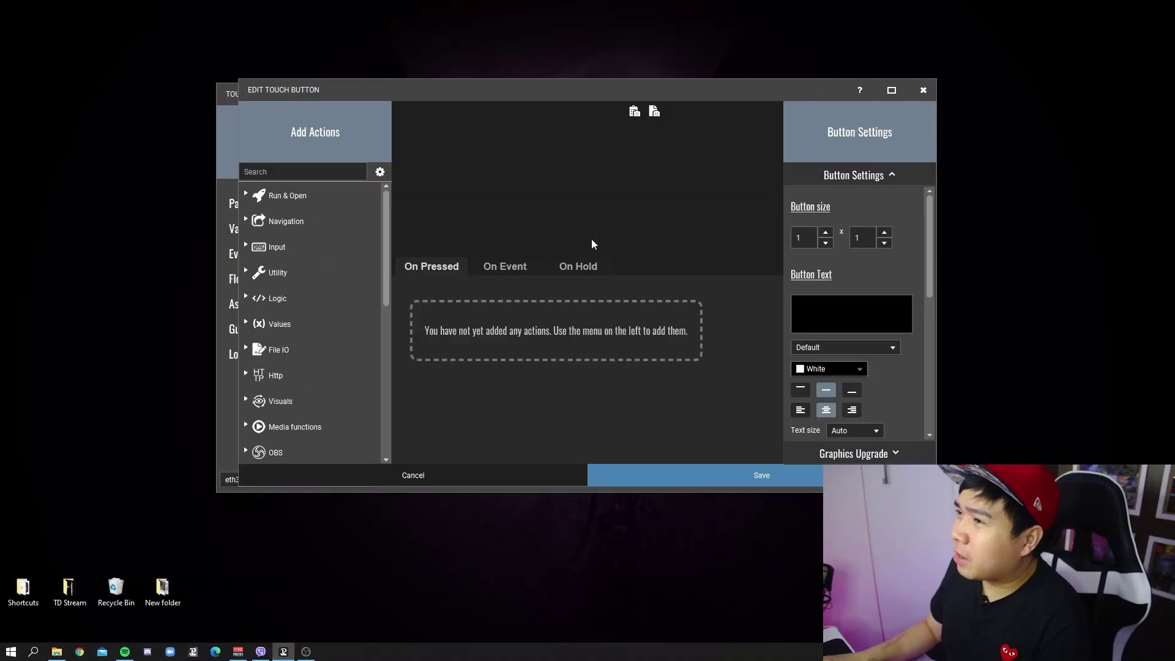
pyautogui.click(892, 90)
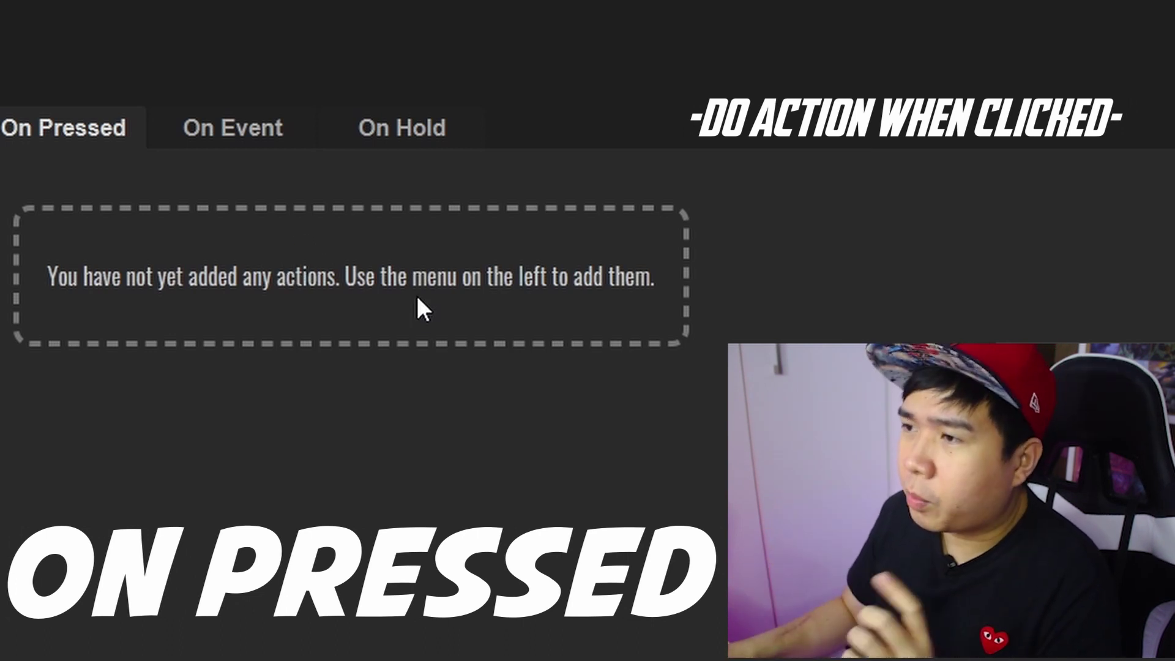
pyautogui.click(236, 126)
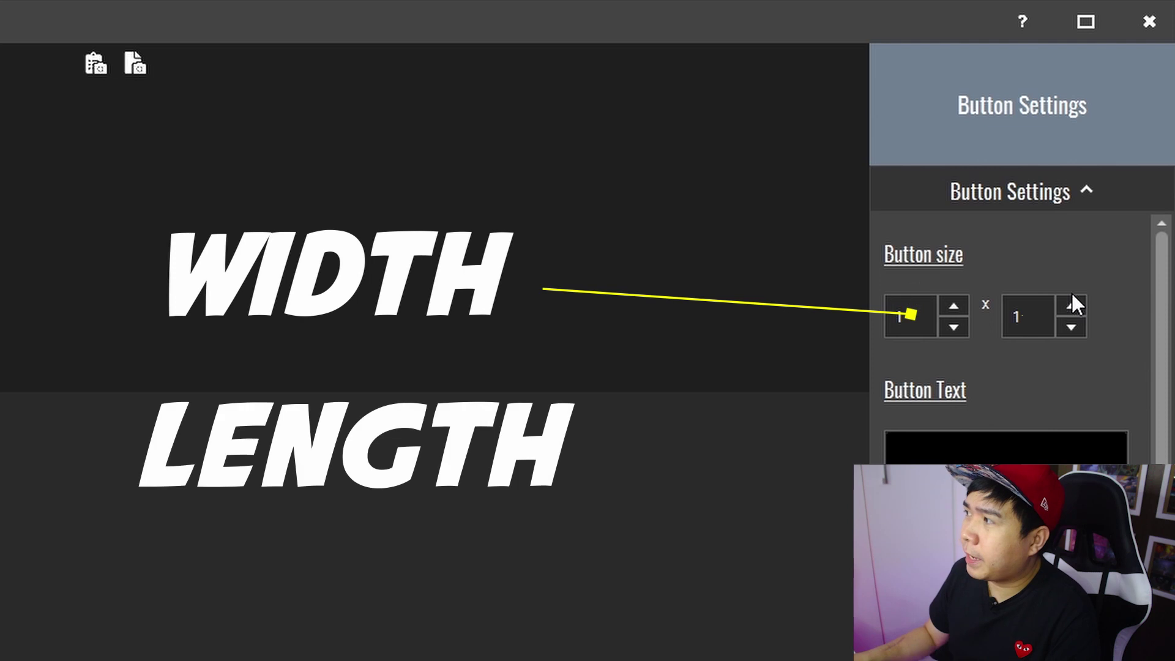
pyautogui.click(1149, 23)
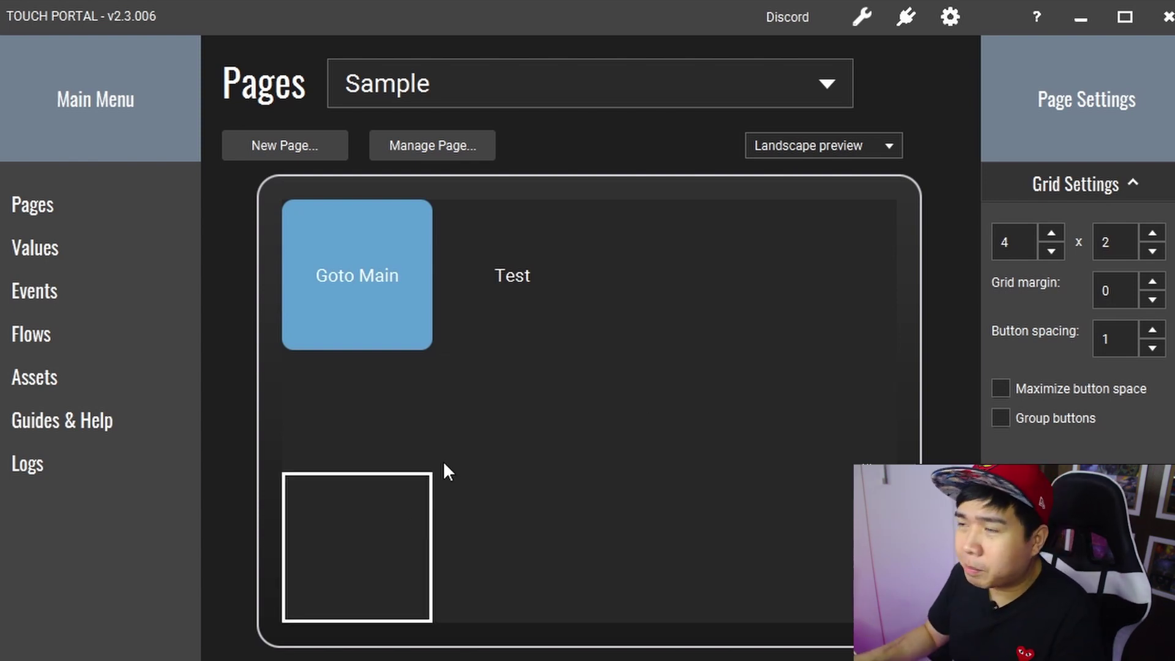
# - Try the Test button at sizes 2 x 1 and 2 x 2, and return it to 1 x 1
pyautogui.click(539, 324)
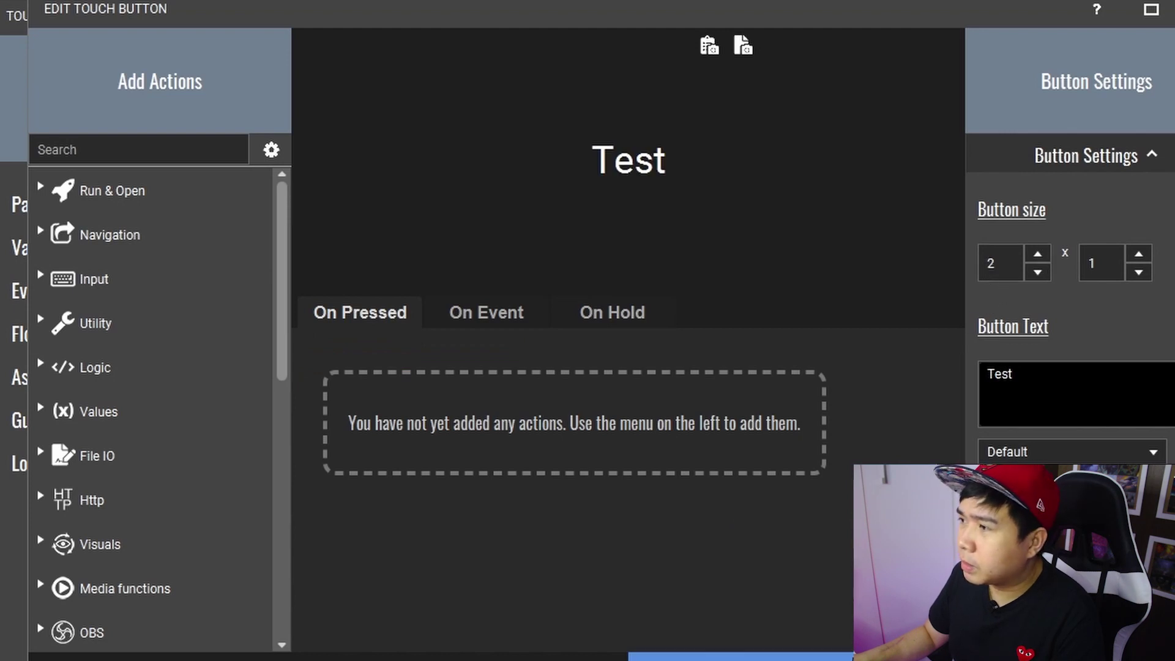
pyautogui.click(329, 658)
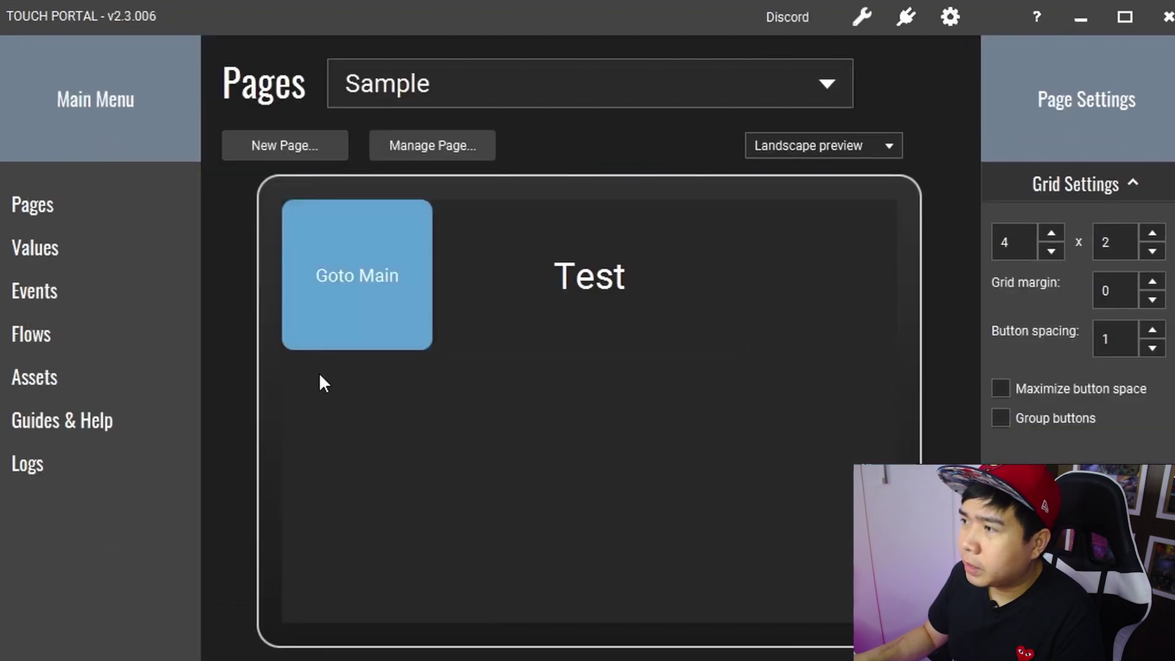
pyautogui.click(599, 247)
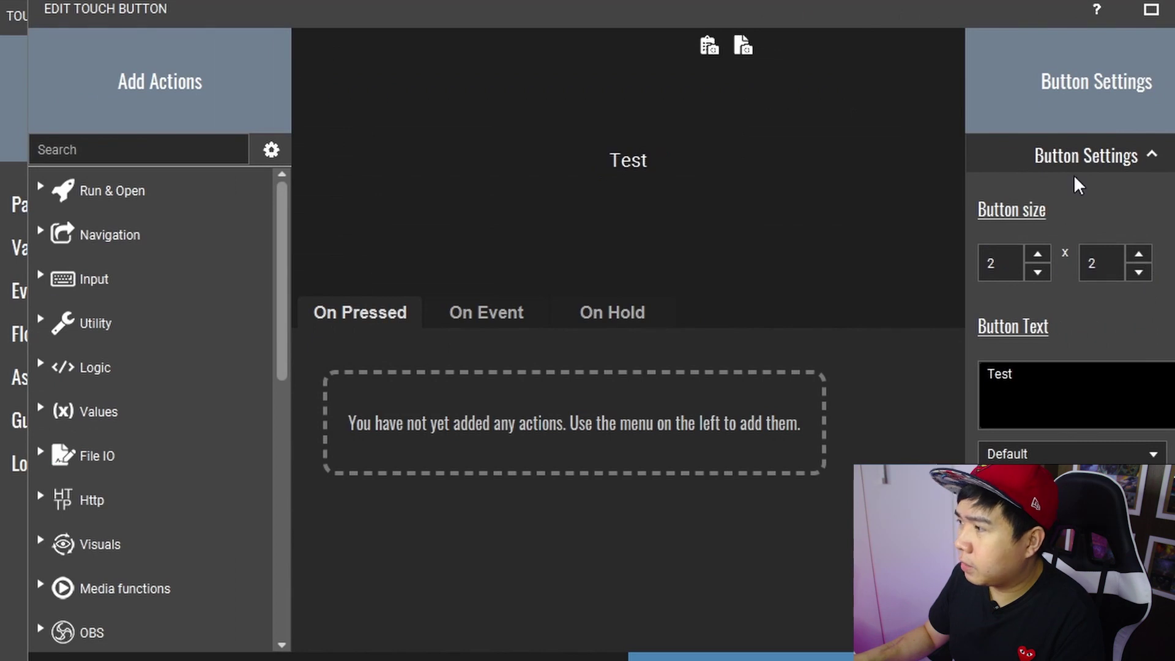
pyautogui.click(698, 656)
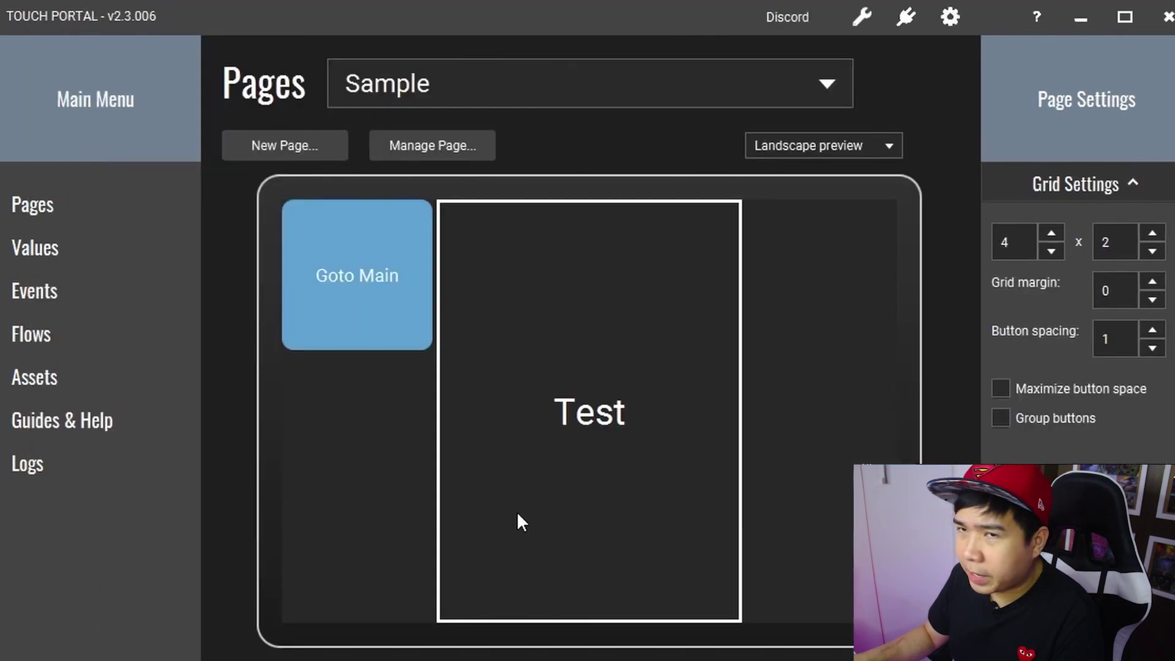
pyautogui.click(579, 453)
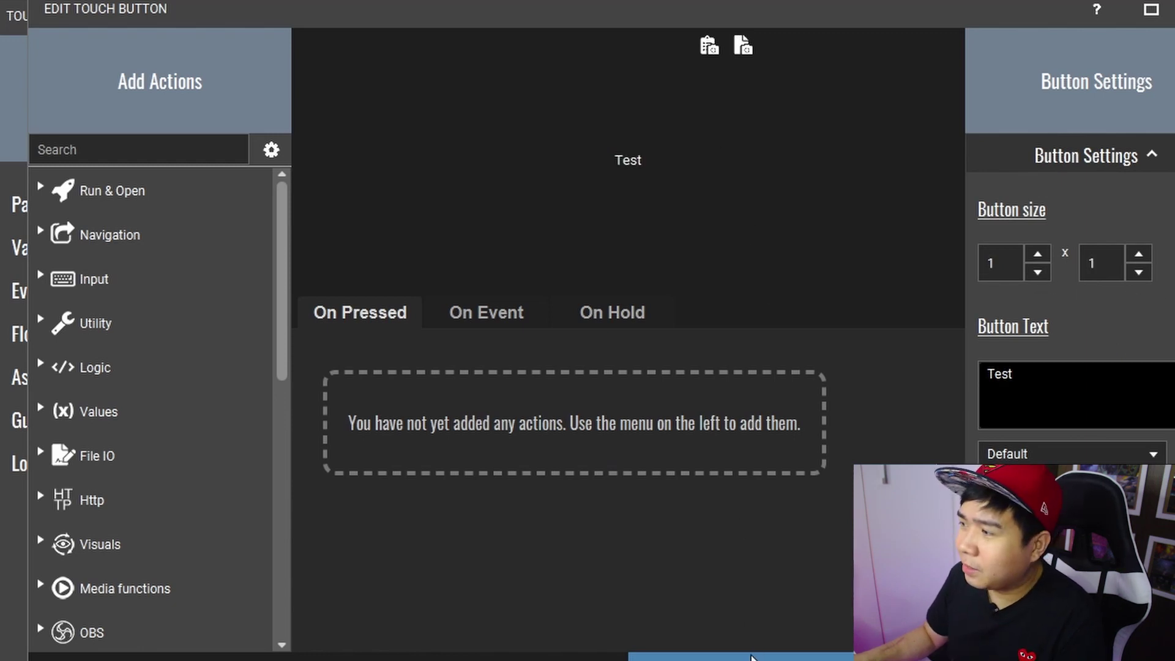
pyautogui.click(752, 657)
# - Change the Test button's text to Test1
pyautogui.click(490, 287)
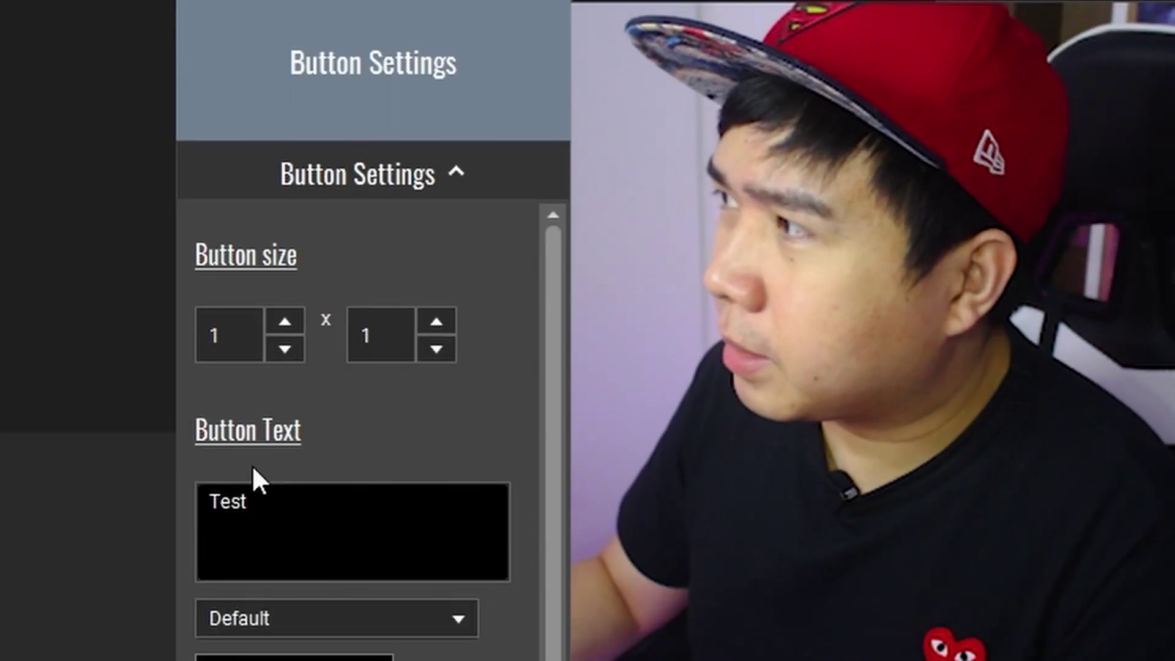
pyautogui.doubleClick(1002, 373)
pyautogui.click(247, 502)
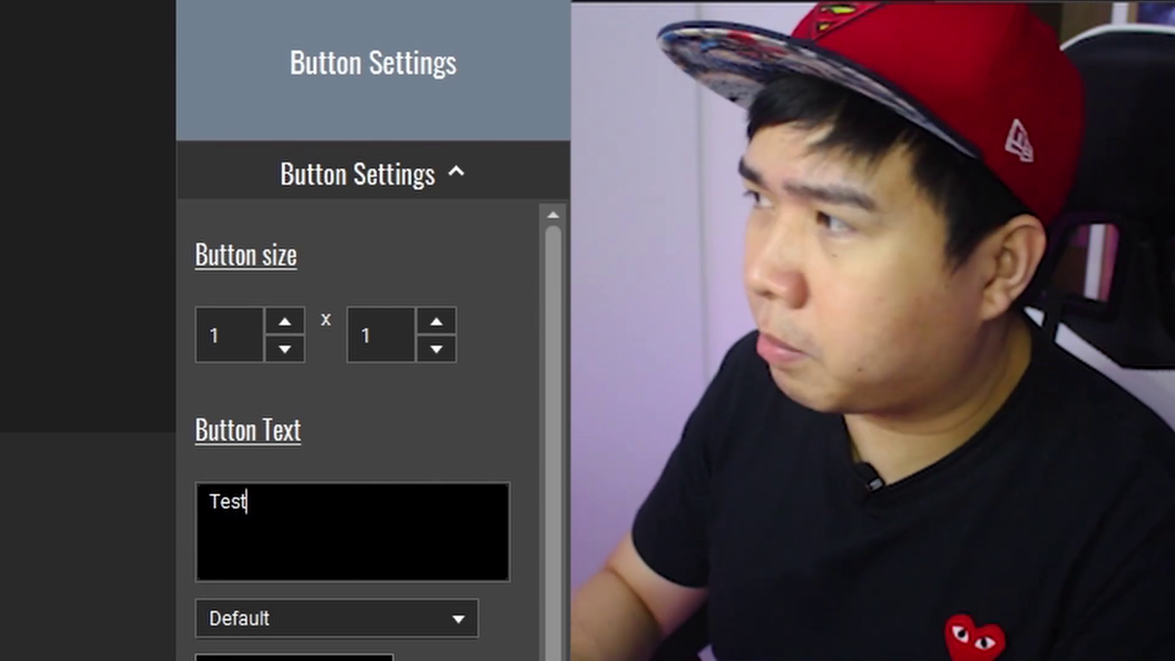
pyautogui.write('1')
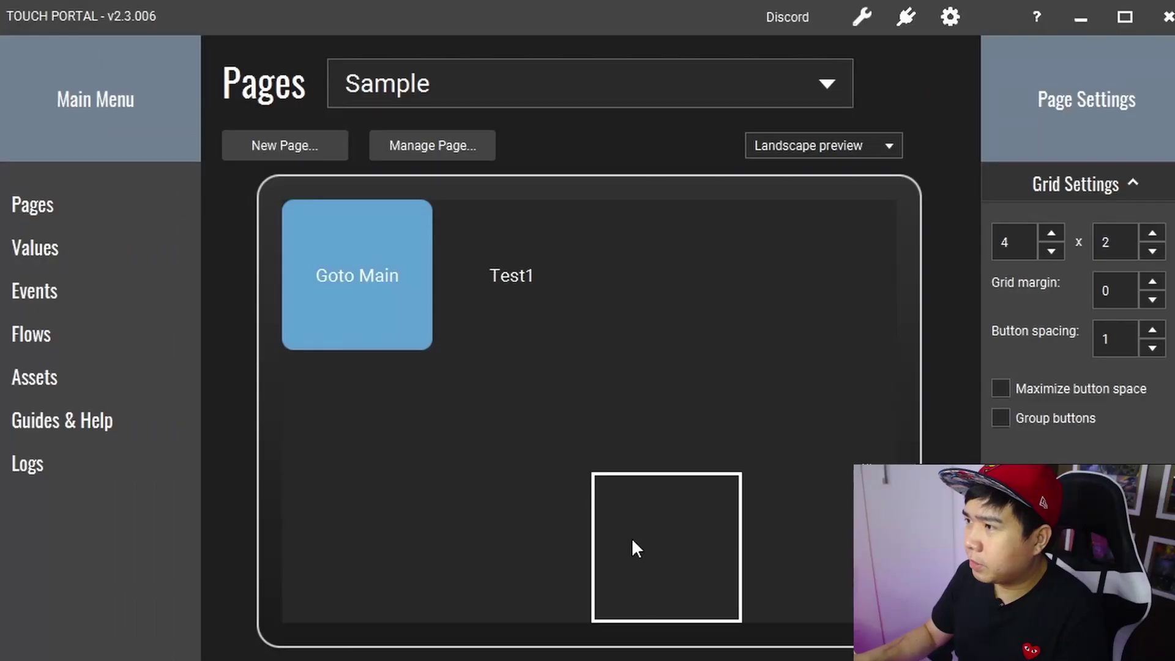
# - Reopen the Test1 button in an enlarged editor and examine the fonts available for its text
pyautogui.click(558, 324)
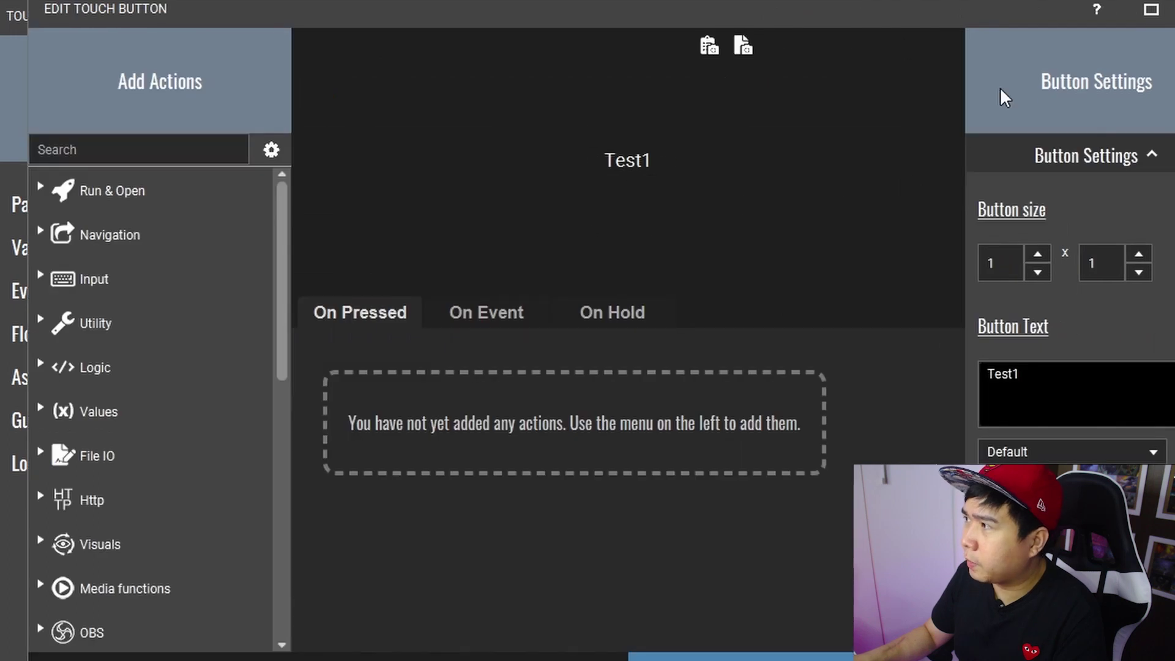
pyautogui.click(1151, 9)
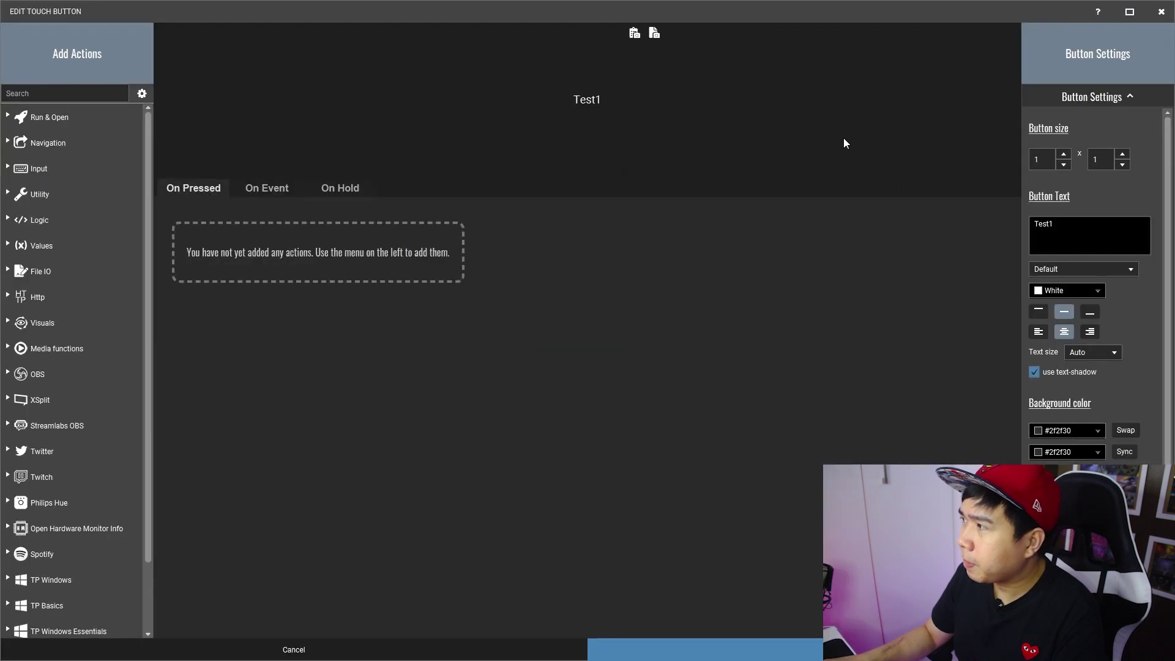
pyautogui.click(1109, 273)
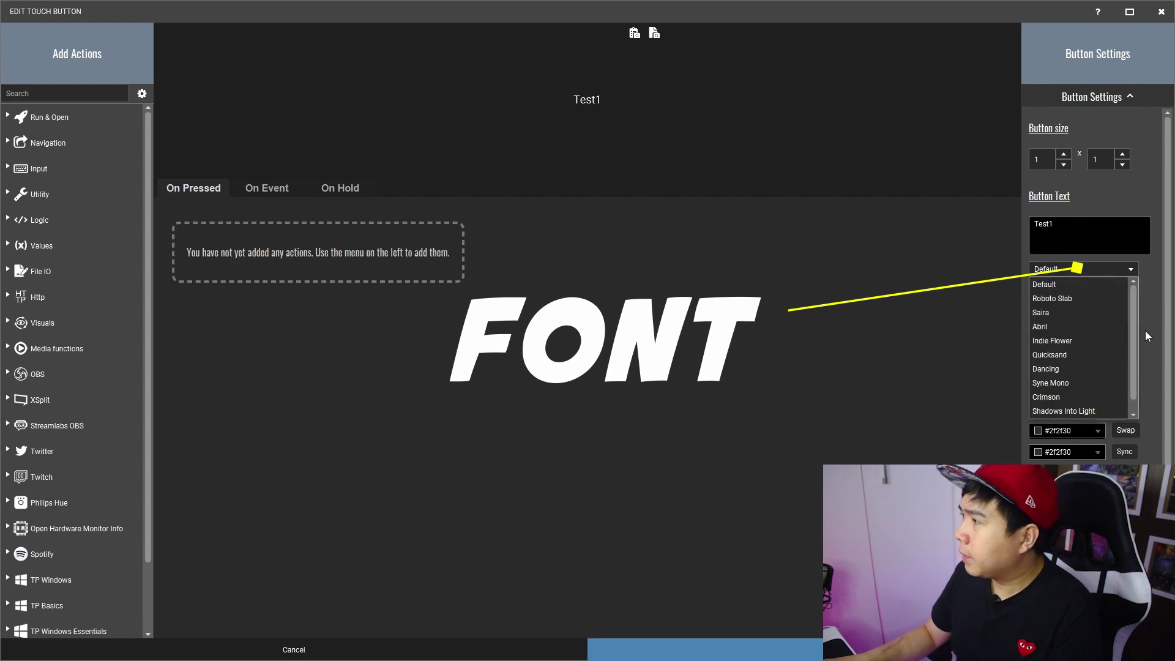
pyautogui.scroll(-1, 1140, 330)
pyautogui.scroll(1, 1126, 312)
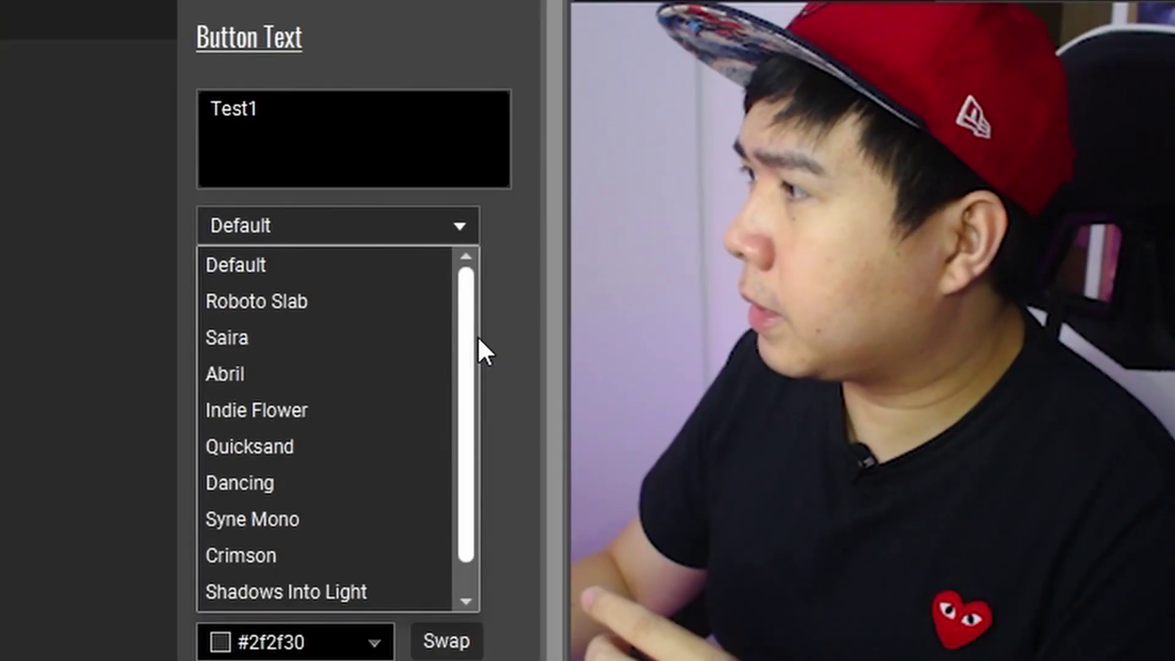
pyautogui.scroll(-1, 1139, 343)
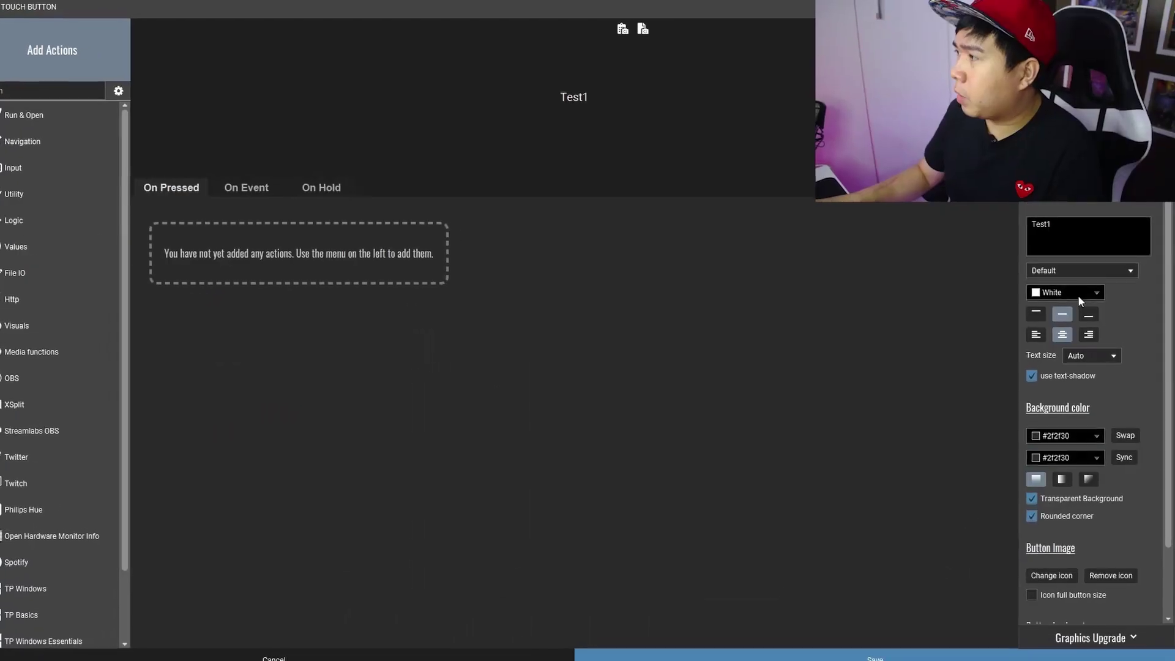
# - Apply the custom colour #ac4040 at about 81% opacity to the Test1 button text
pyautogui.click(325, 288)
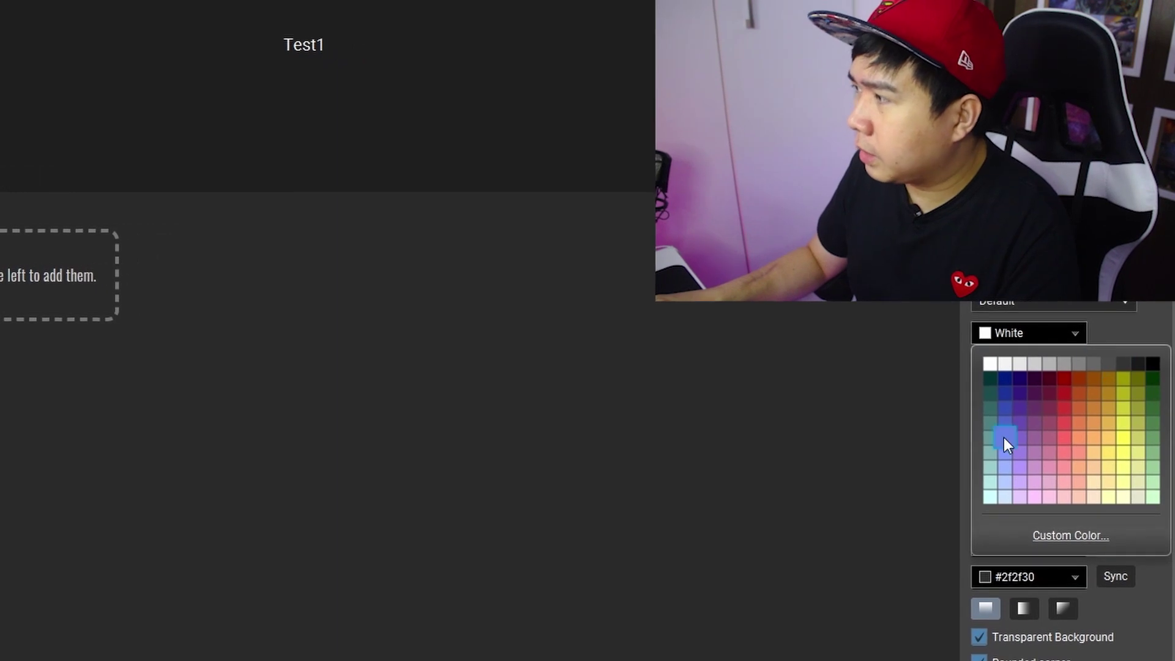
pyautogui.click(1039, 539)
pyautogui.moveTo(619, 368); pyautogui.dragTo(435, 274)
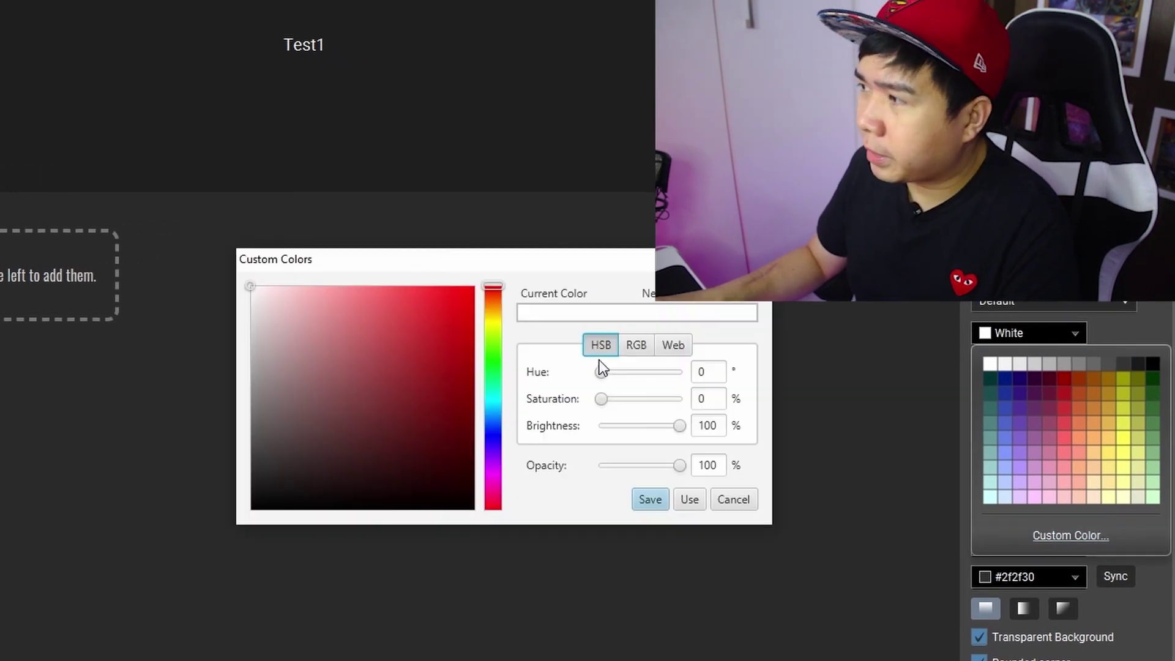
pyautogui.click(637, 344)
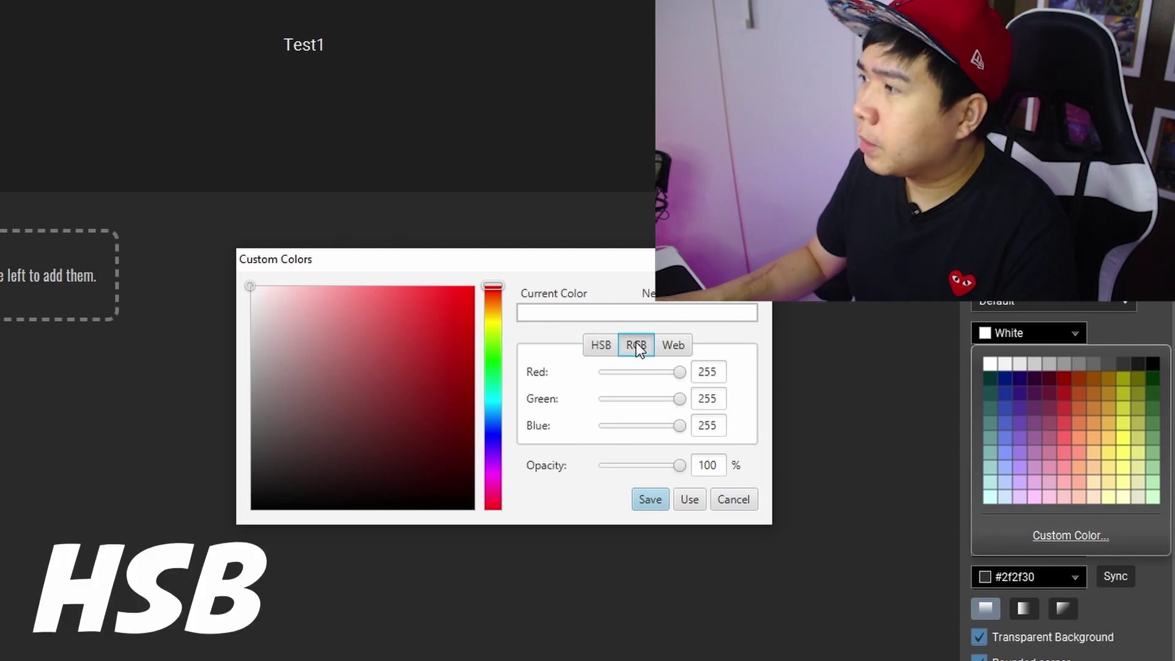
pyautogui.click(685, 345)
pyautogui.click(392, 358)
pyautogui.moveTo(675, 464)
pyautogui.mouseDown()
pyautogui.moveTo(627, 463)
pyautogui.moveTo(671, 463)
pyautogui.mouseUp()
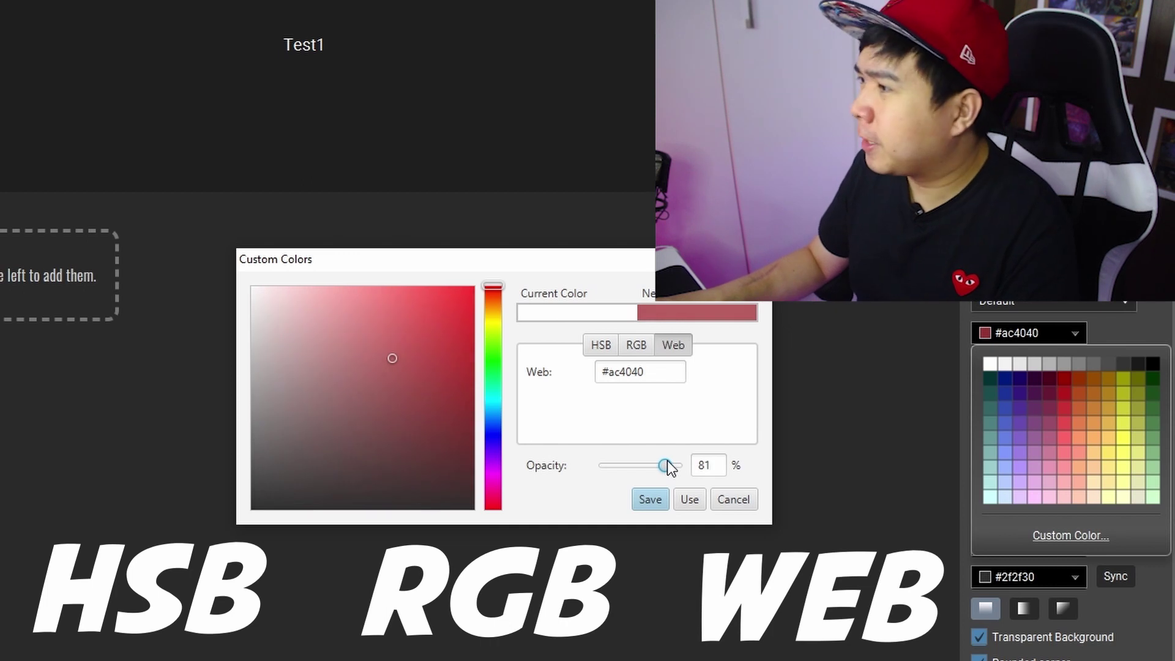
pyautogui.click(681, 500)
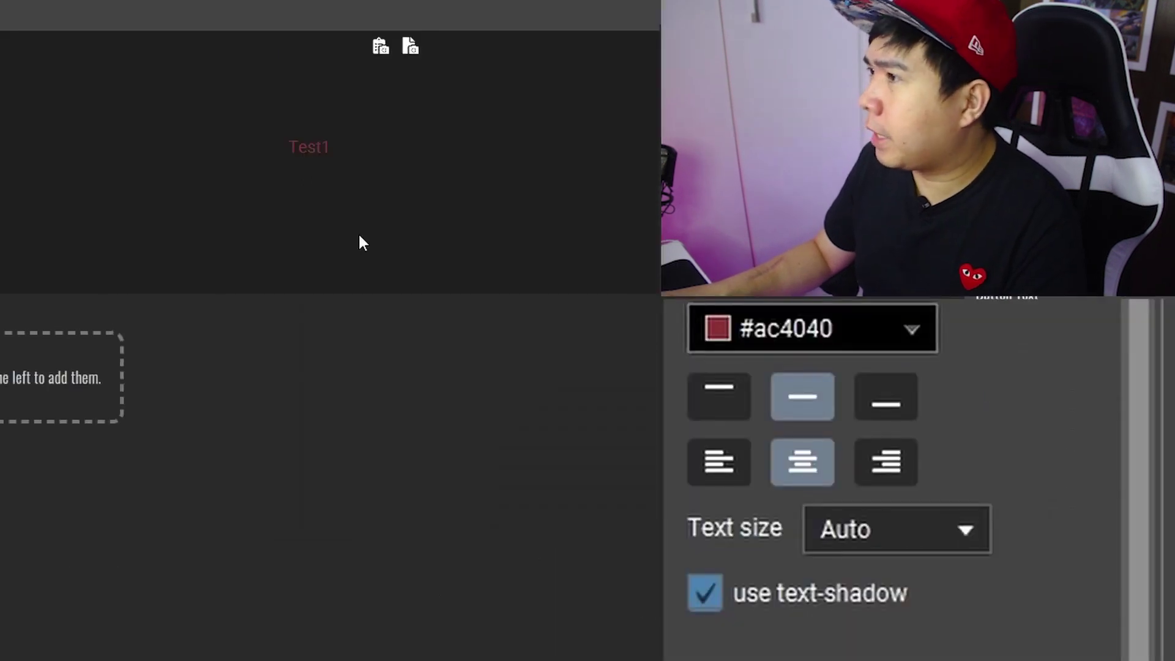
# - Set the Test1 button's text colour back to White
pyautogui.click(748, 300)
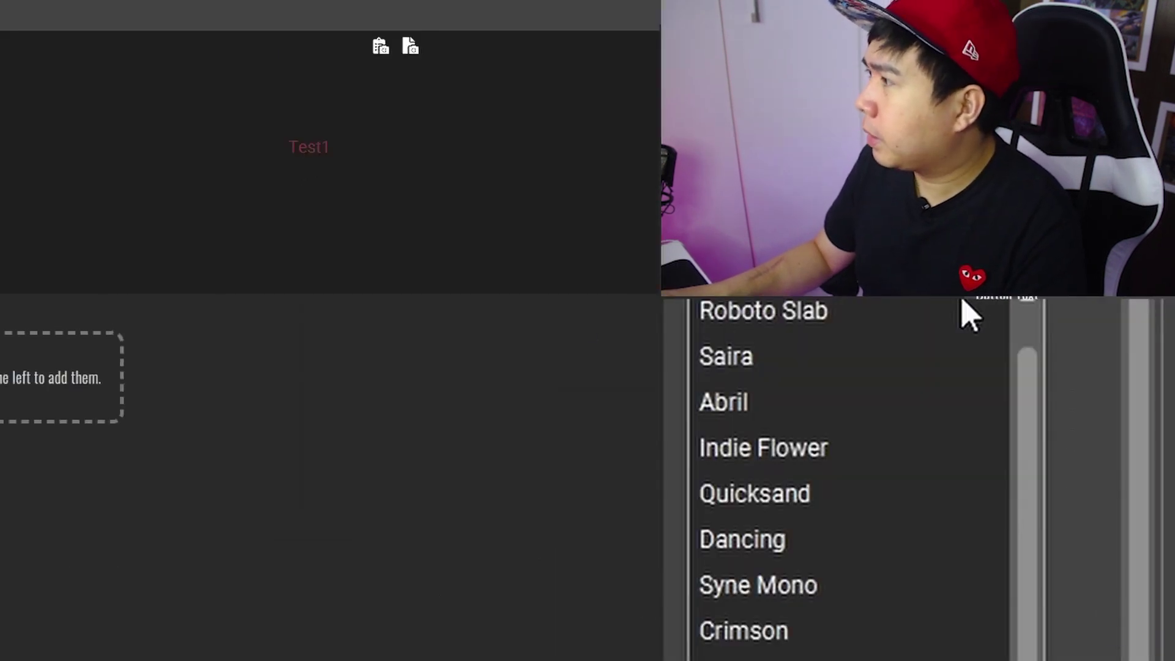
pyautogui.click(1000, 300)
pyautogui.click(761, 337)
pyautogui.click(727, 395)
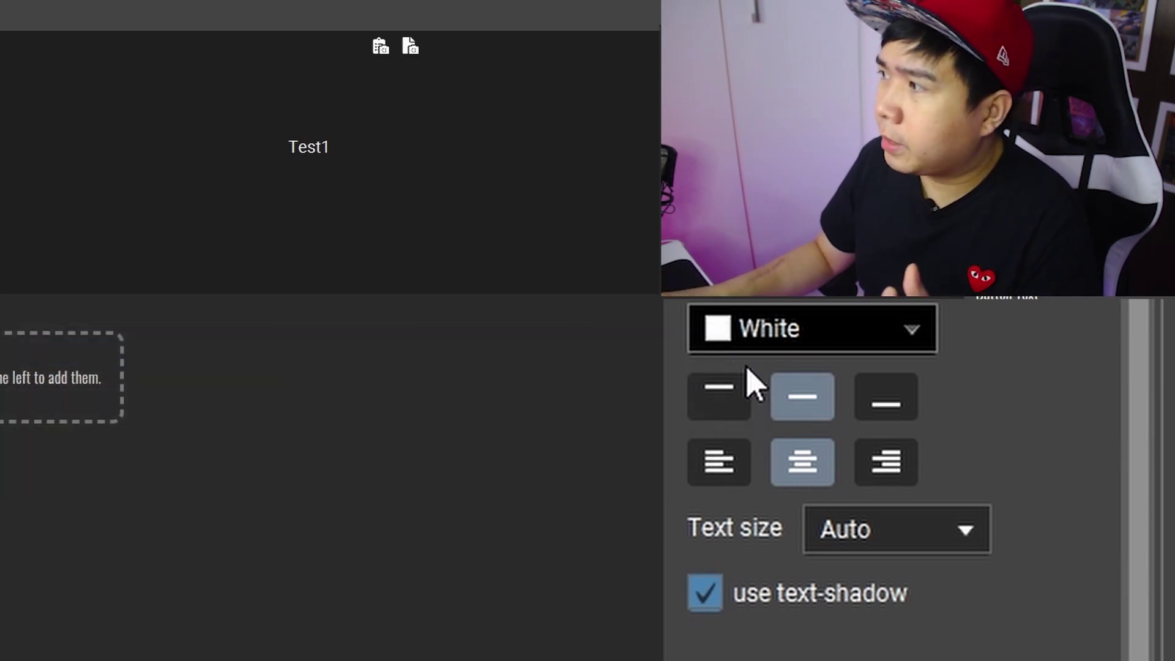
# - Try different vertical and horizontal alignments for the Test1 text, and return it to the middle and centre
pyautogui.click(728, 398)
pyautogui.click(806, 405)
pyautogui.click(884, 404)
pyautogui.click(726, 465)
pyautogui.click(814, 487)
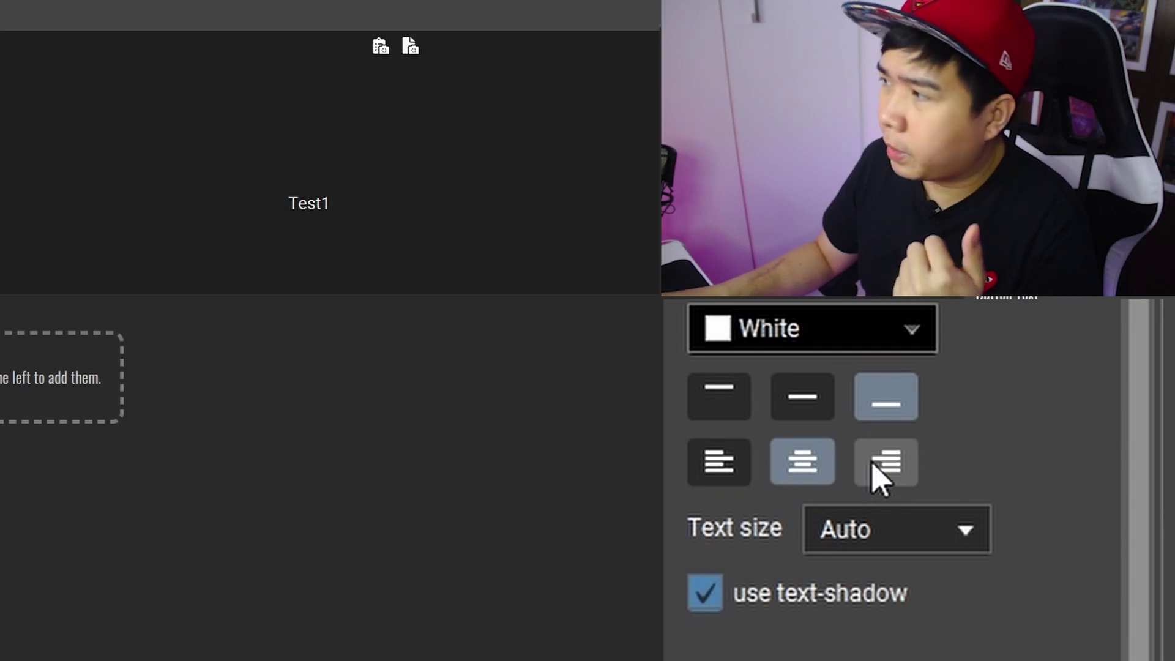
pyautogui.click(878, 480)
pyautogui.click(823, 459)
pyautogui.click(815, 409)
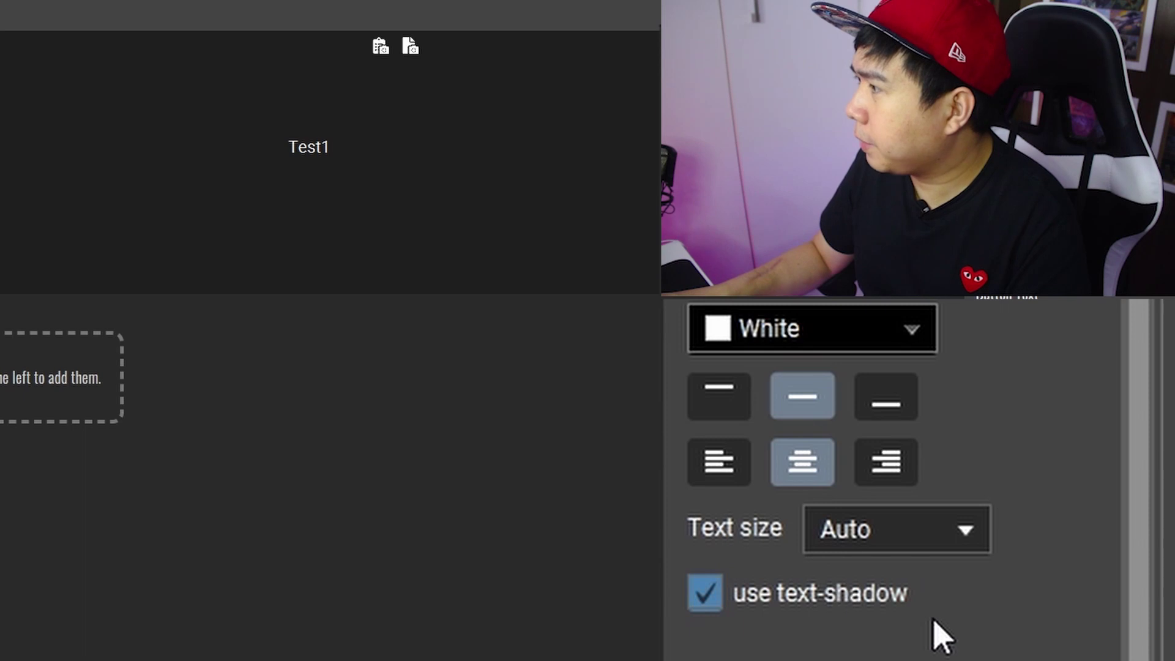
# - Switch the Test1 button's text shadow off and on again
pyautogui.scroll(-1, 906, 633)
pyautogui.click(704, 585)
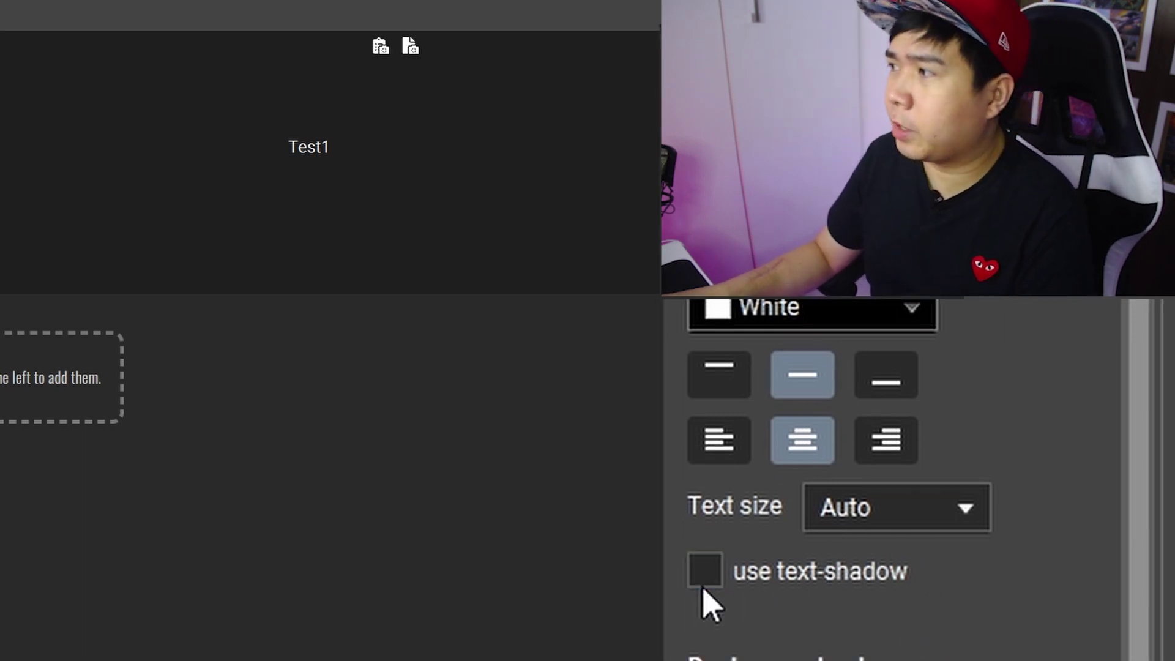
pyautogui.click(704, 584)
pyautogui.scroll(-5, 1010, 307)
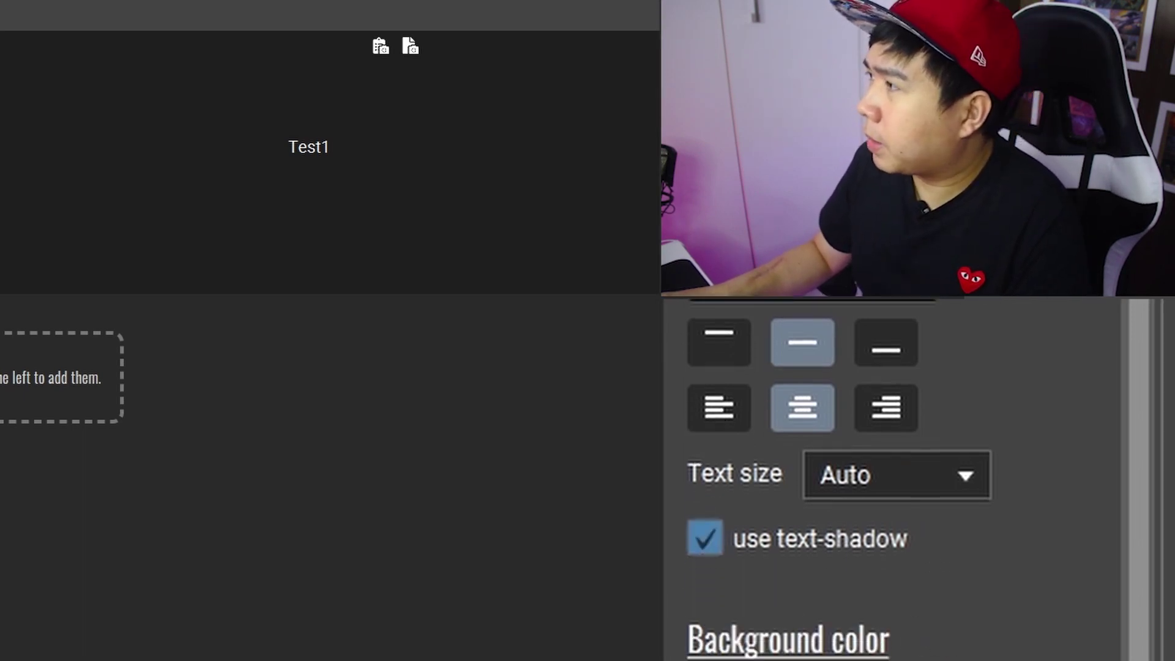
pyautogui.scroll(-5, 919, 451)
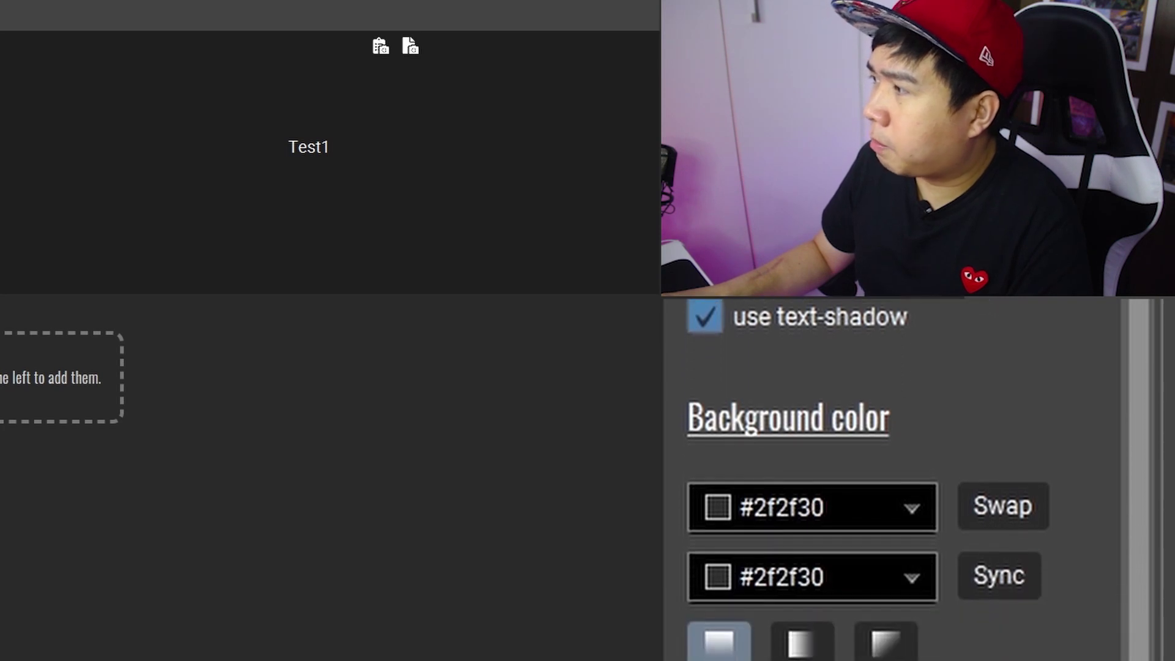
# - Turn off the transparent background and the rounded corners of the Test1 button
pyautogui.click(790, 537)
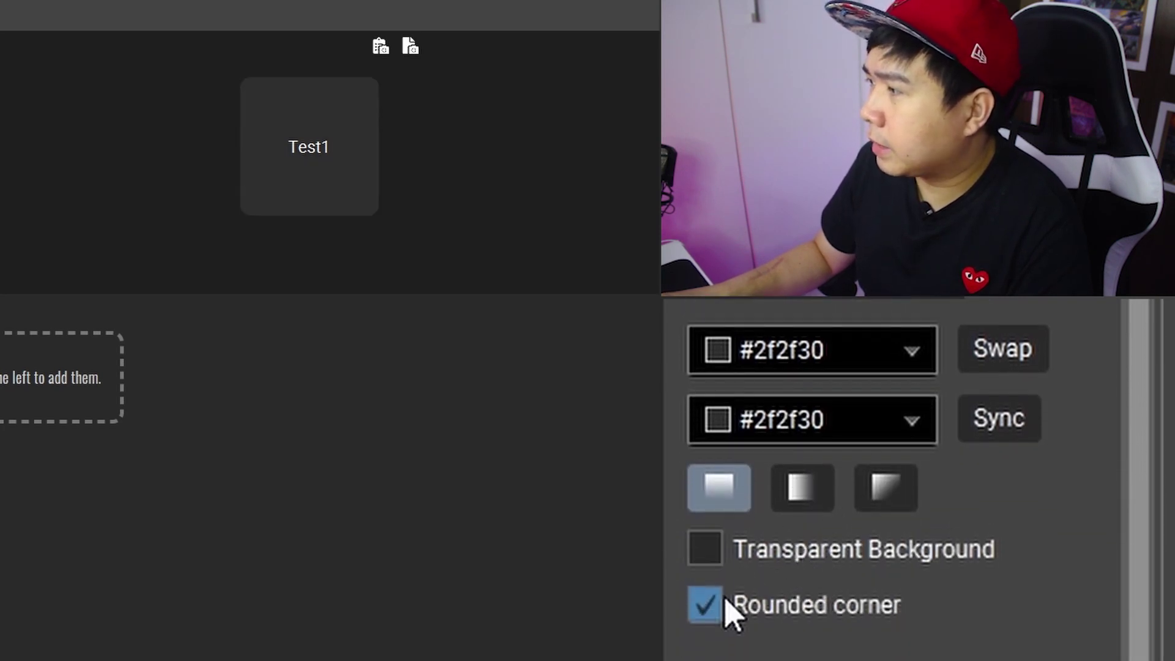
pyautogui.click(726, 607)
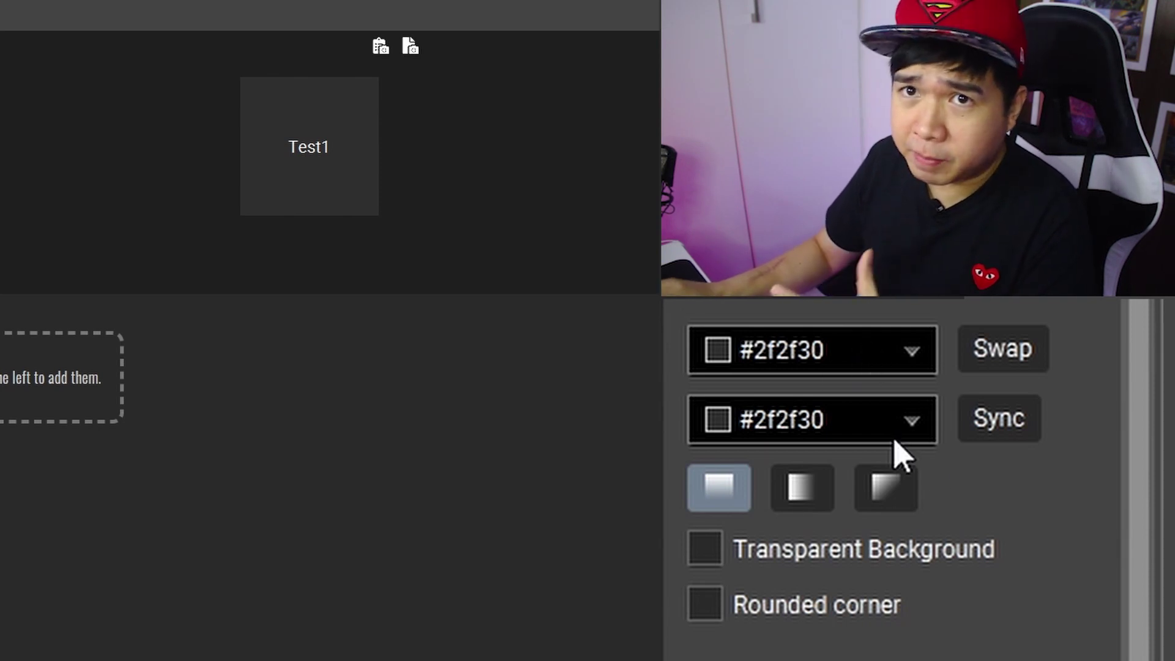
# - Set the Test1 button's background gradient from dark green #003300 to light green #b3e6b3
pyautogui.click(921, 354)
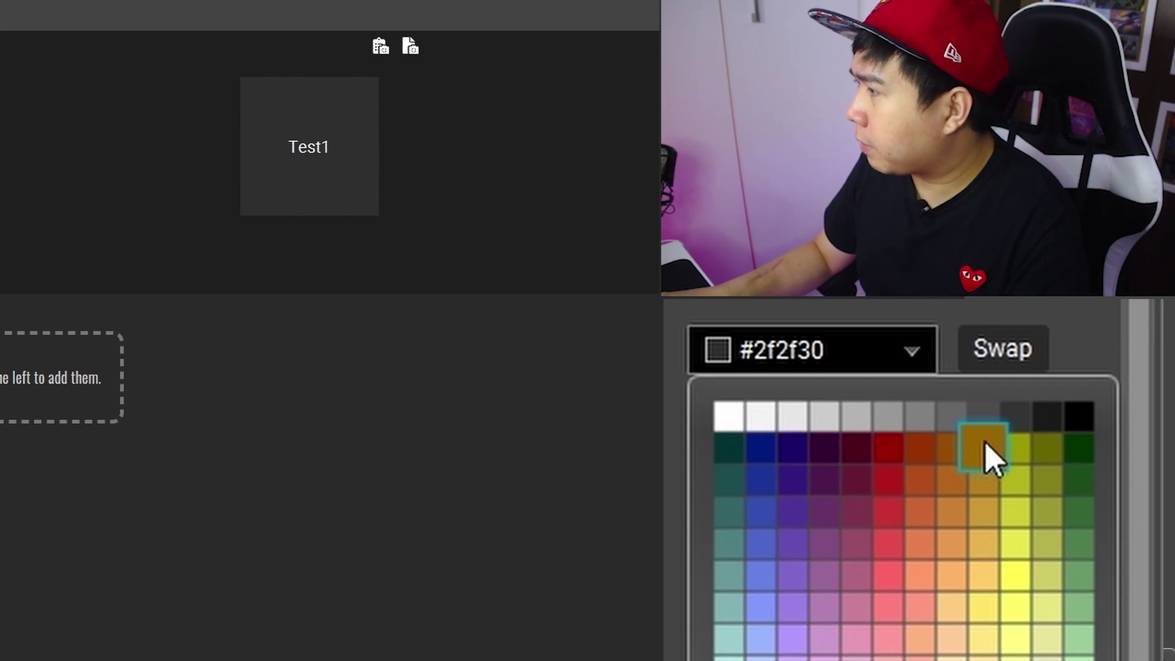
pyautogui.click(1080, 450)
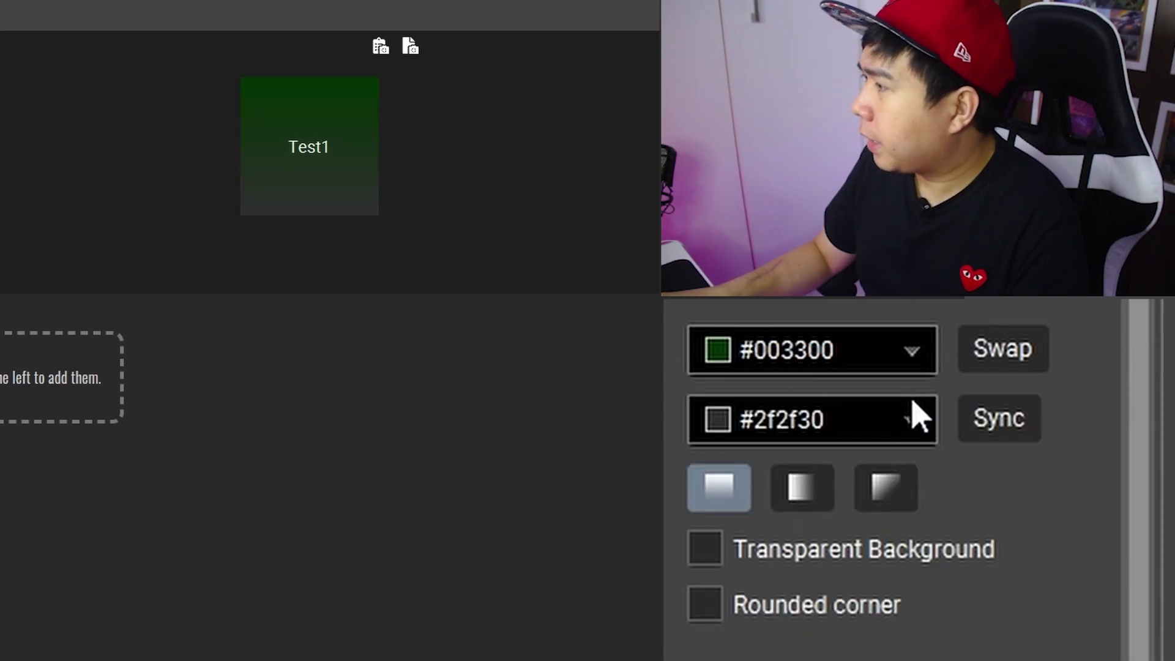
pyautogui.click(912, 421)
pyautogui.click(1080, 659)
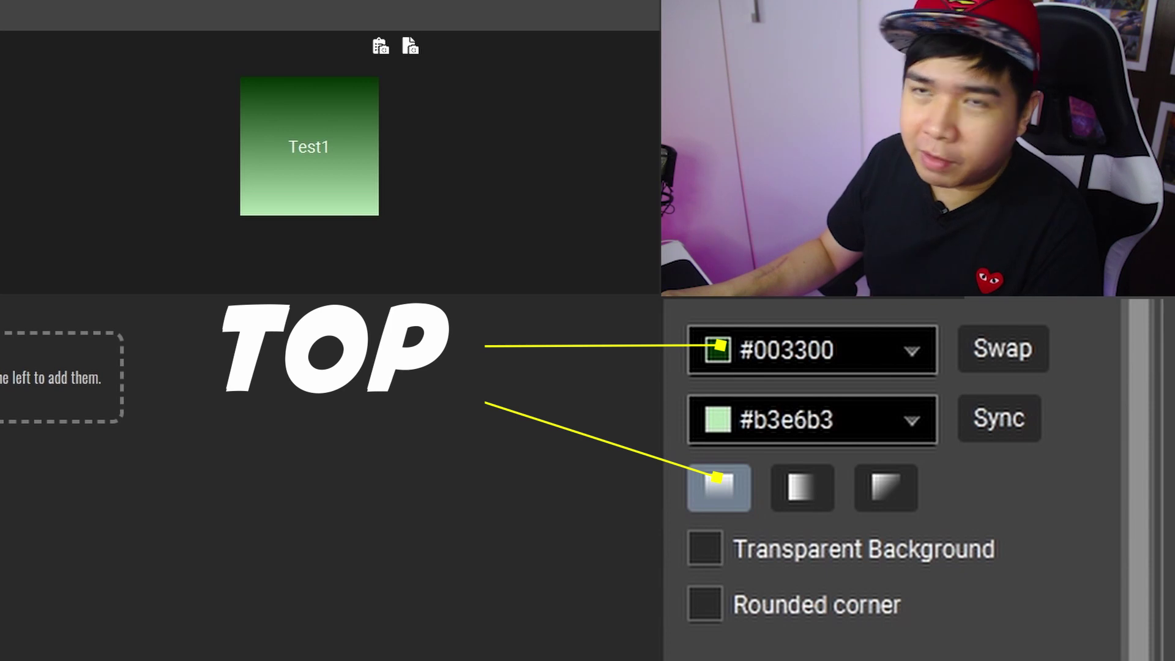
# - Try the horizontal and diagonal gradient directions, keep diagonal, and swap and sync both background colours to #b3e6b3
pyautogui.click(809, 493)
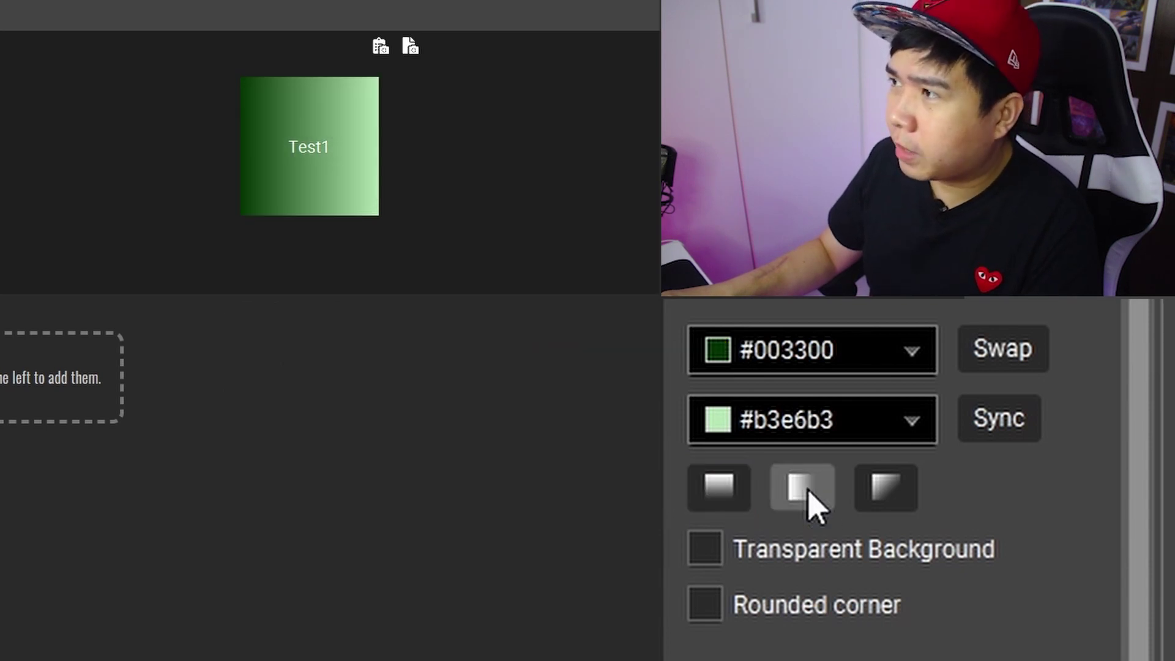
pyautogui.click(912, 496)
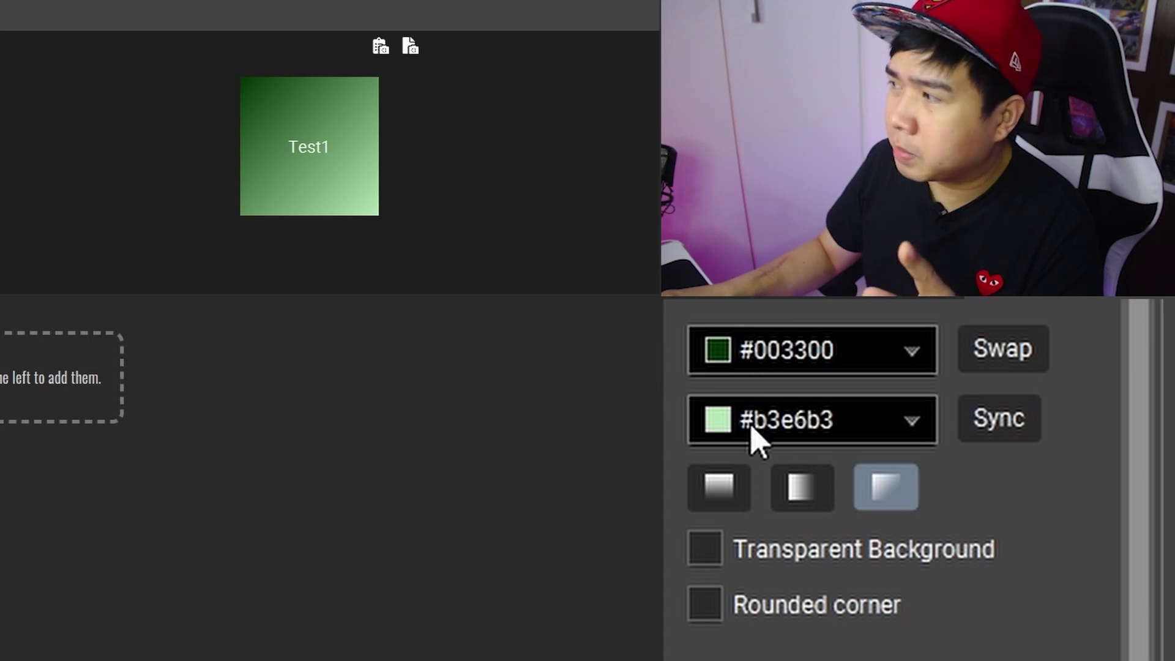
pyautogui.click(998, 356)
pyautogui.click(999, 422)
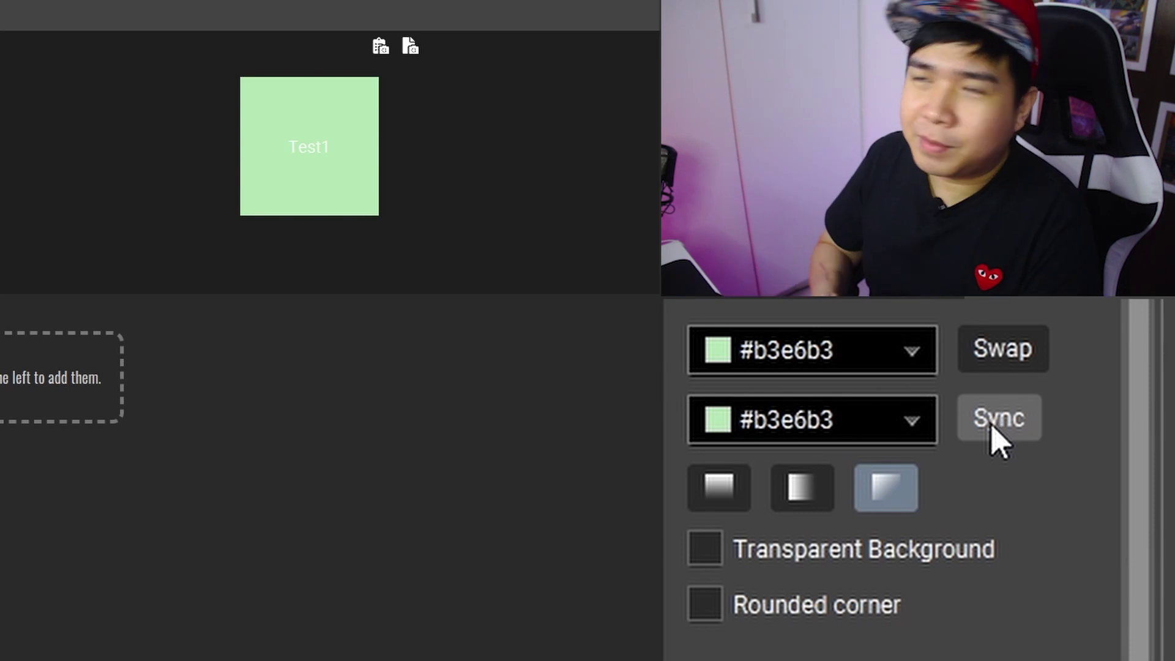
# - Try the transparent background and rounded corners on the Test1 button, and switch both off again
pyautogui.click(797, 566)
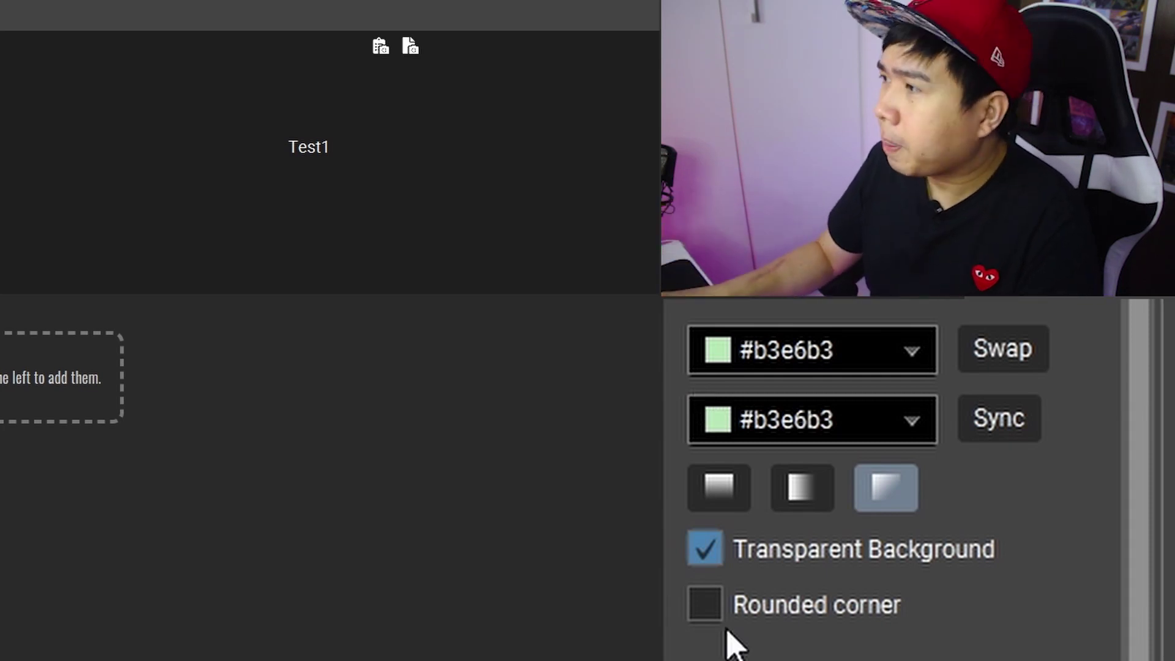
pyautogui.click(695, 614)
pyautogui.click(705, 554)
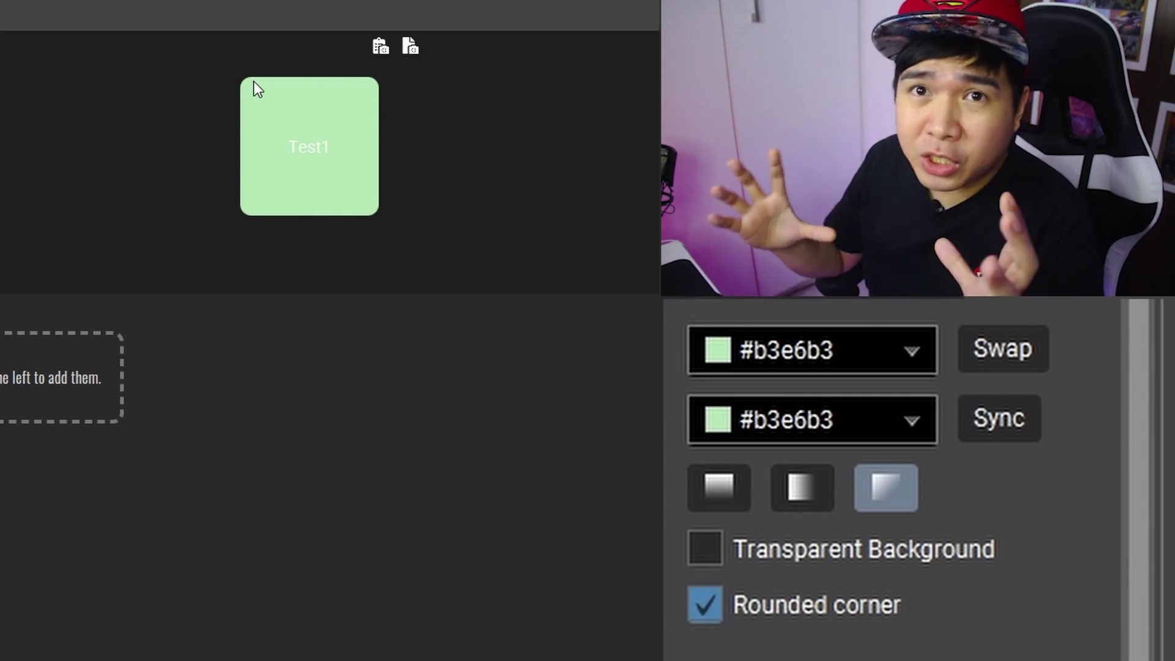
pyautogui.click(711, 616)
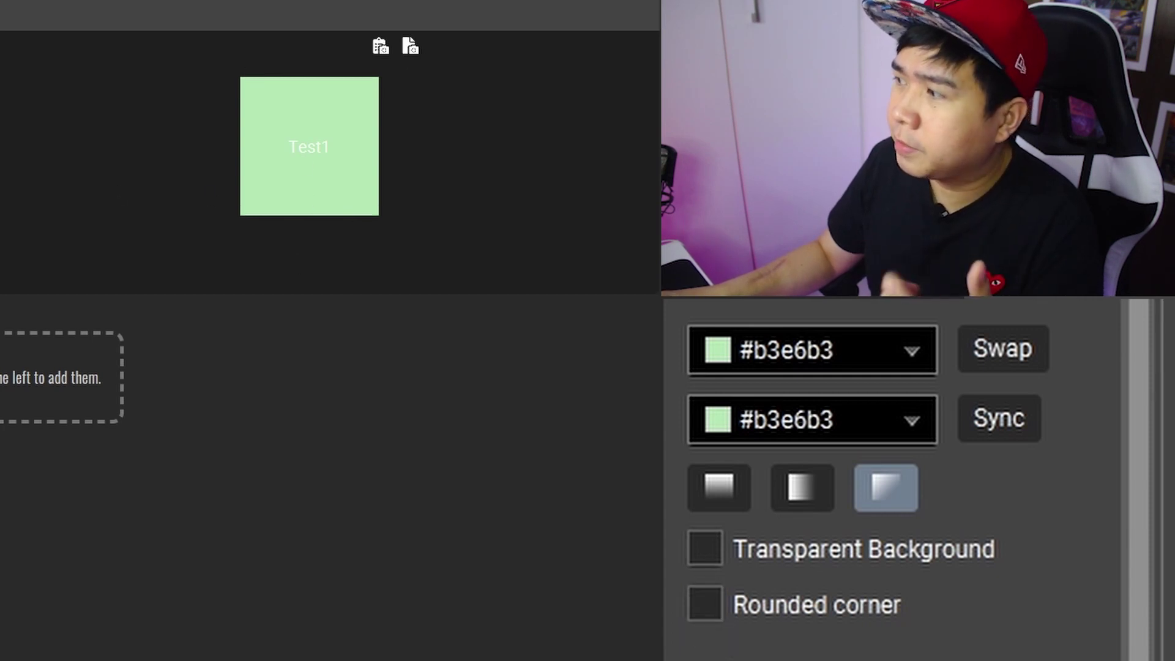
pyautogui.click(736, 617)
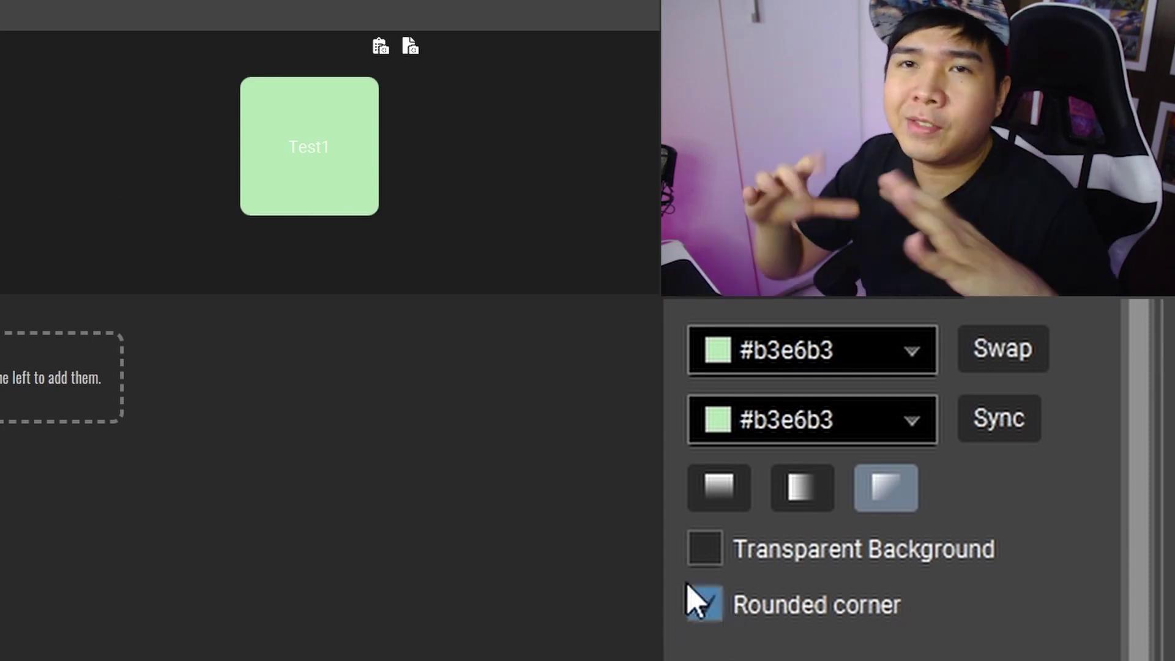
pyautogui.click(701, 608)
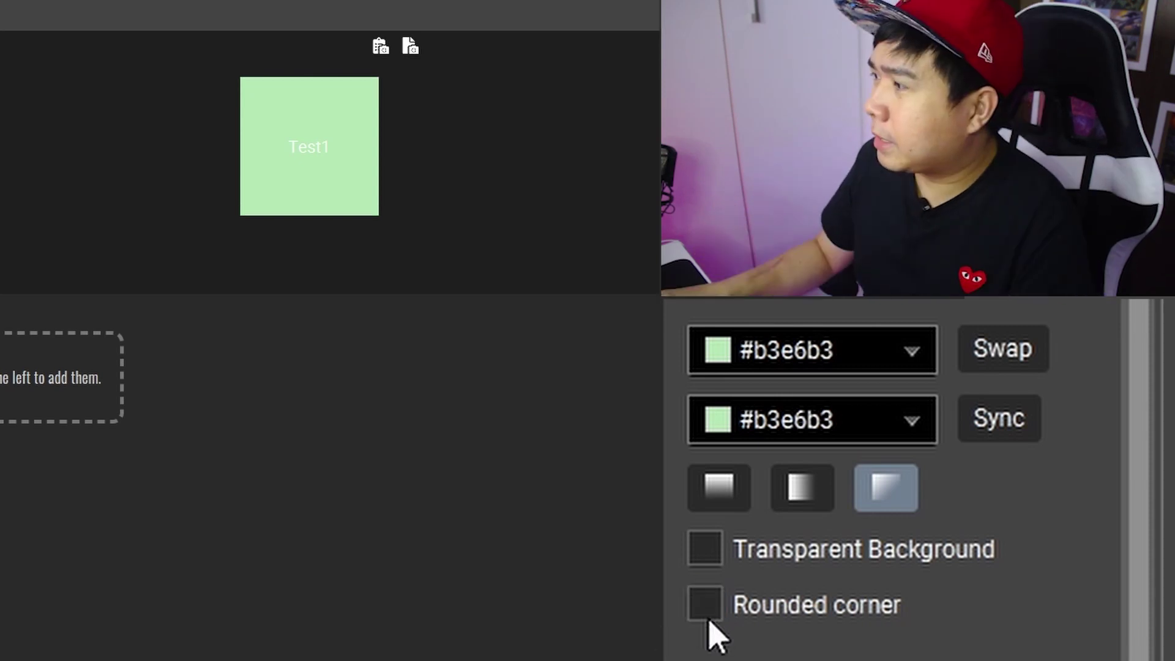
# - Make the button's background transparent and change its text to Test
pyautogui.click(710, 552)
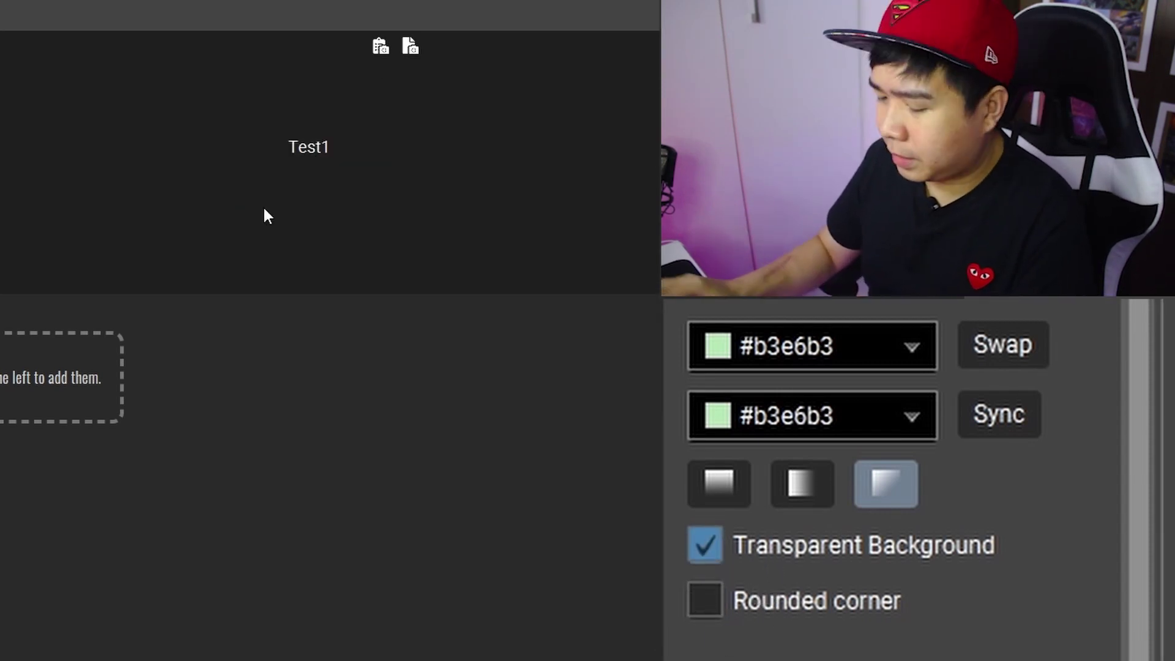
pyautogui.write('Test')
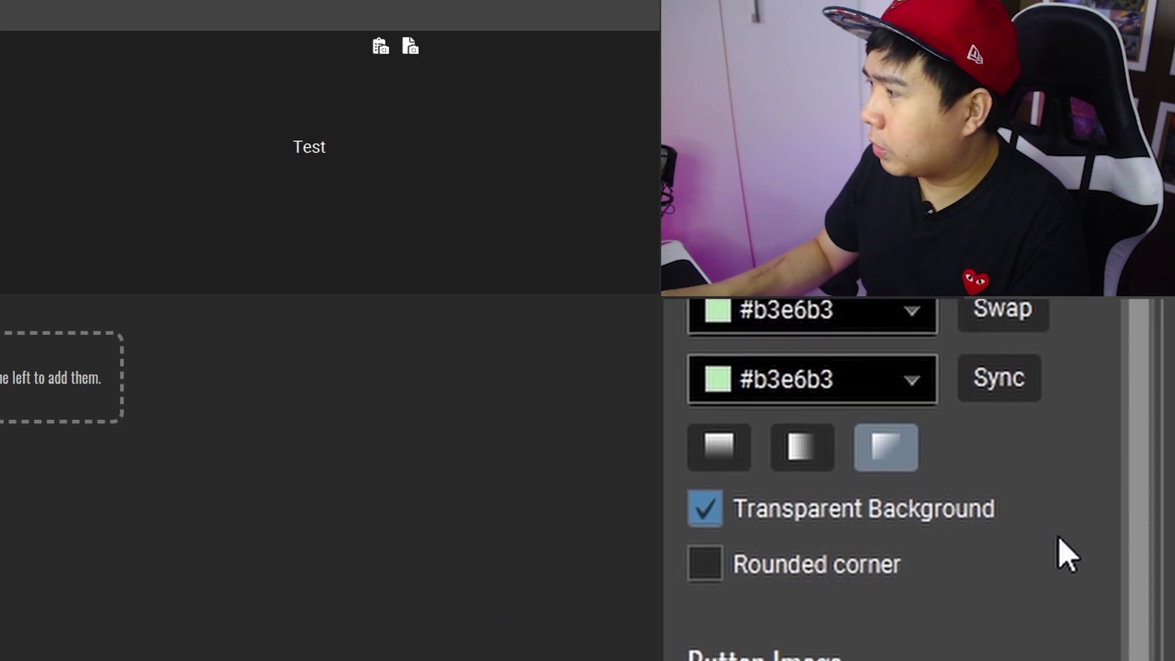
# - Load the Scene-1-Off PNG file as the Test button's icon
pyautogui.scroll(-5, 1068, 555)
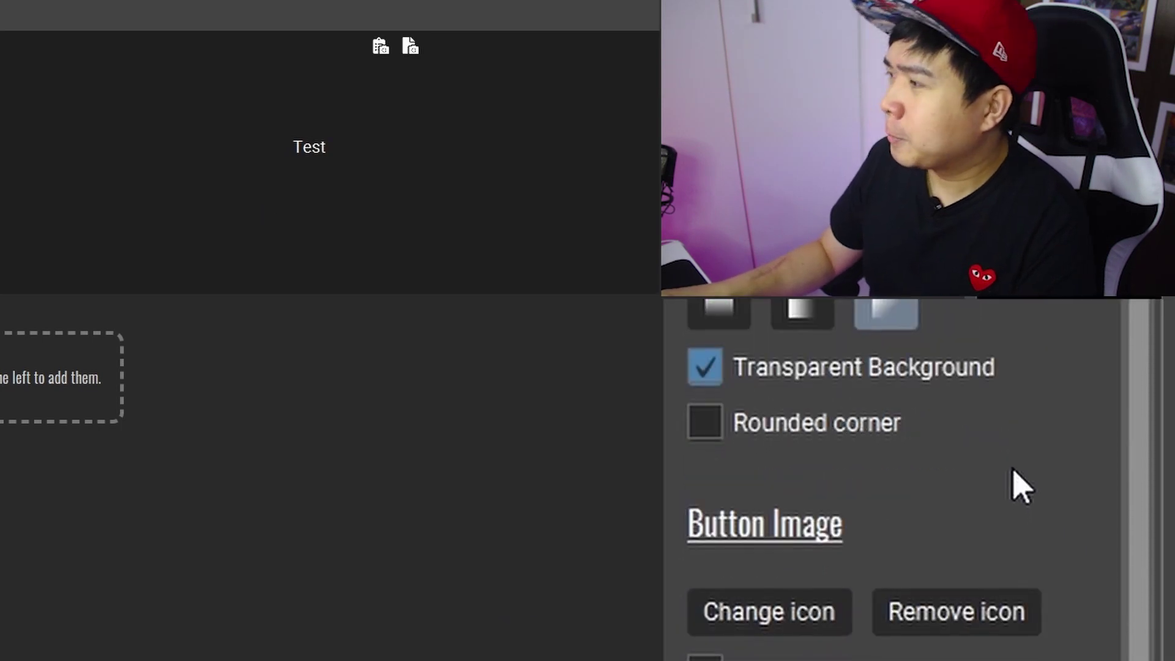
pyautogui.scroll(-2, 1004, 471)
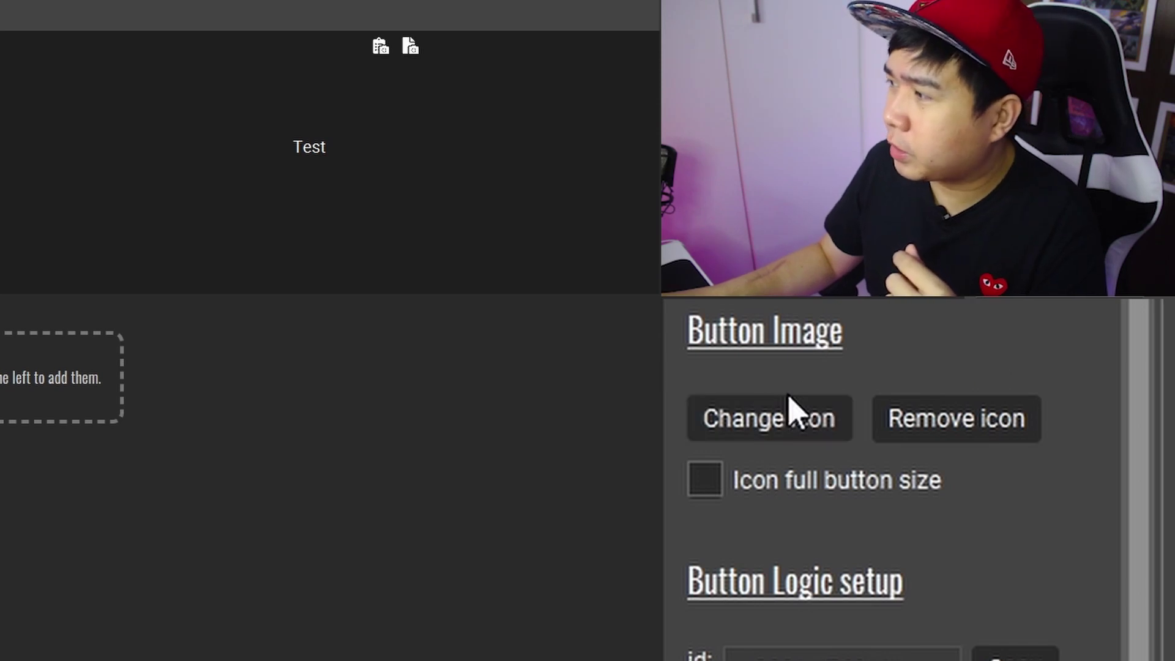
pyautogui.click(779, 423)
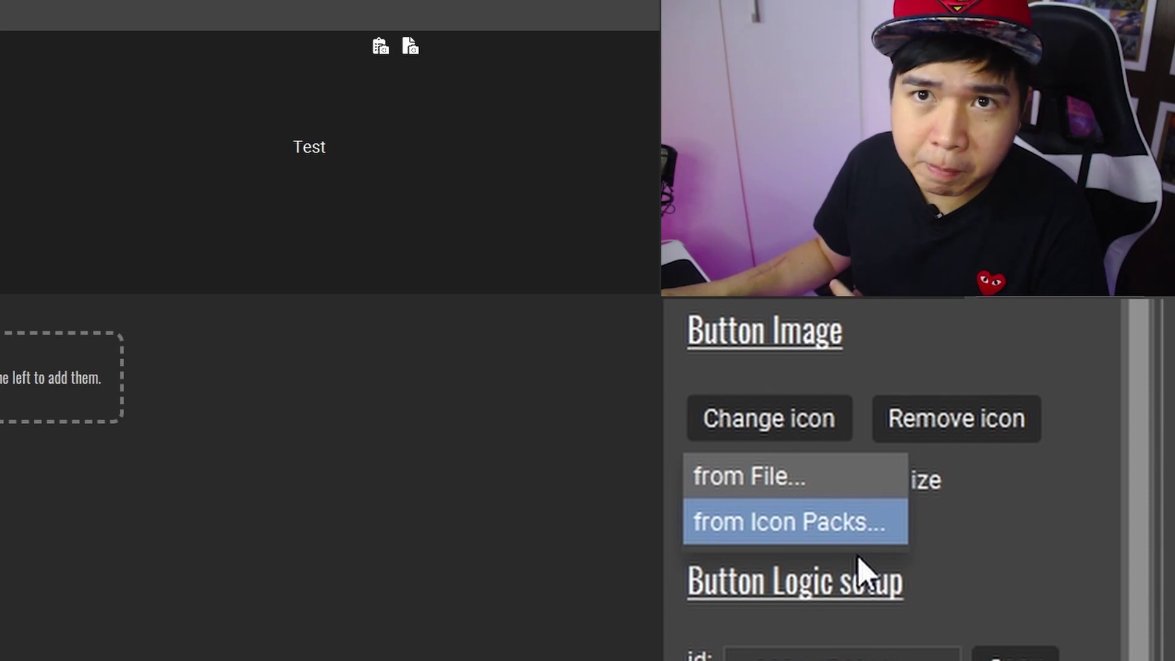
pyautogui.click(797, 490)
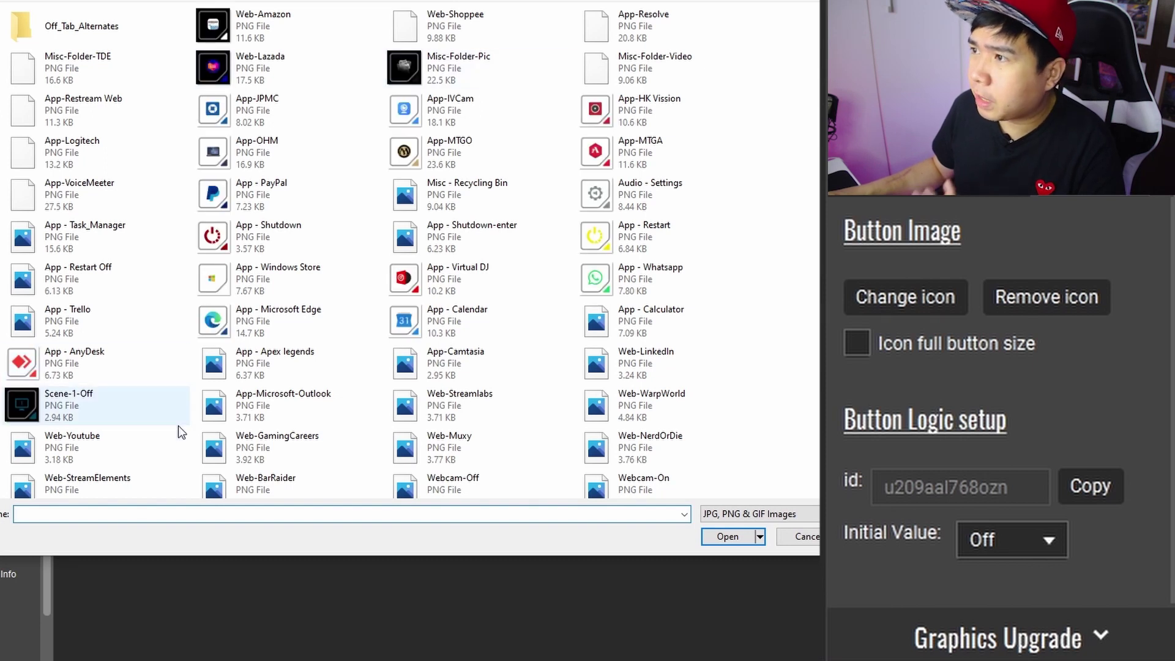
pyautogui.click(160, 405)
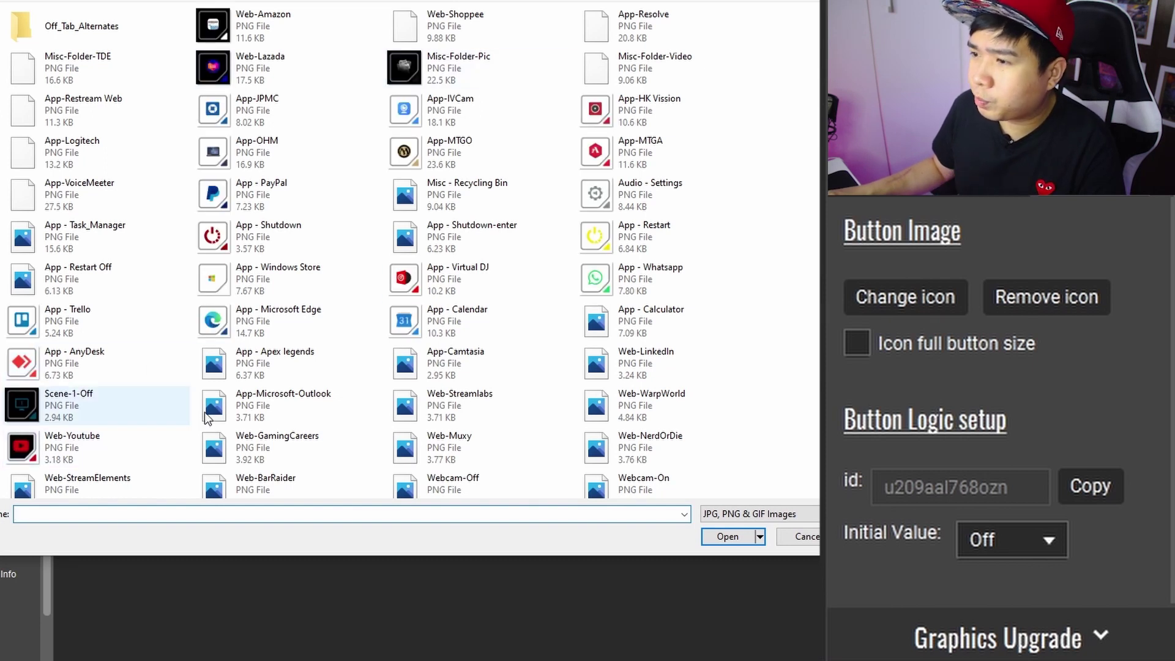
pyautogui.scroll(-3, 404, 429)
pyautogui.click(727, 537)
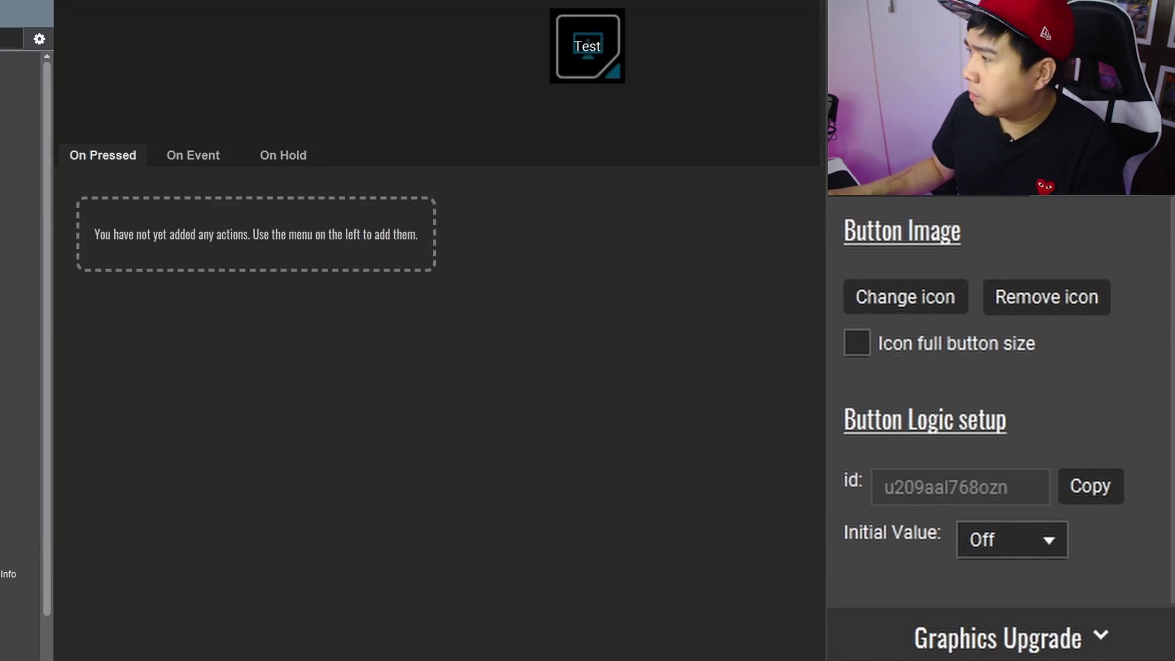
# - Replace the Test button's icon with the blue clapperboard image from file
pyautogui.click(877, 300)
pyautogui.click(882, 339)
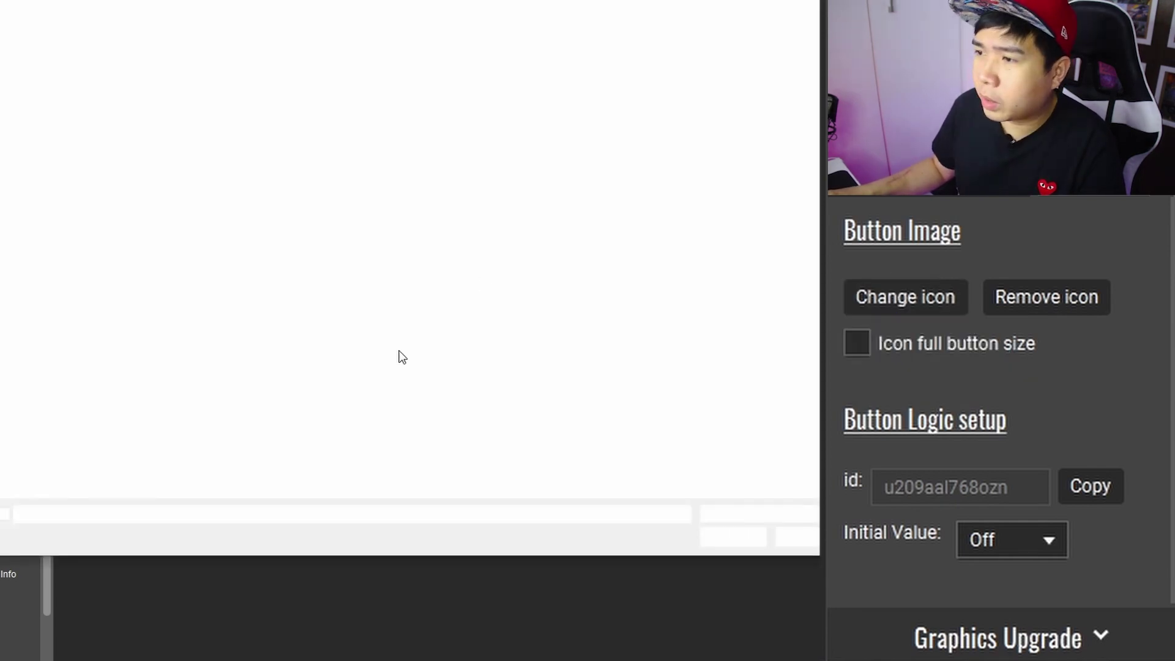
pyautogui.scroll(-2, 221, 265)
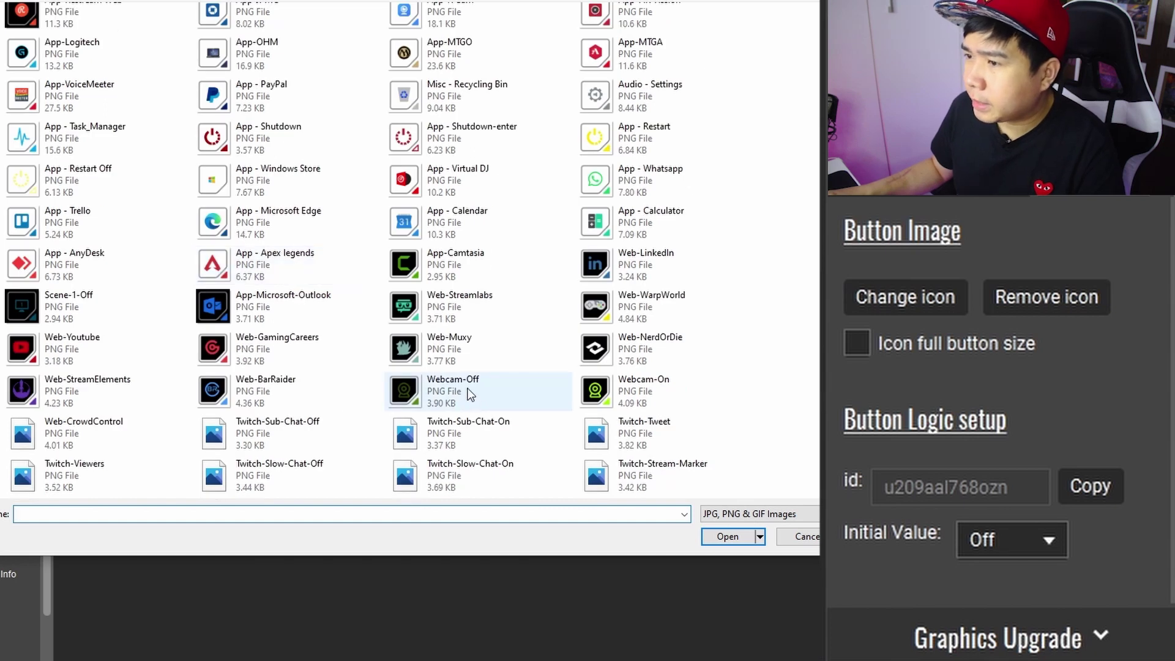
pyautogui.scroll(-6, 470, 394)
pyautogui.click(60, 303)
pyautogui.click(728, 536)
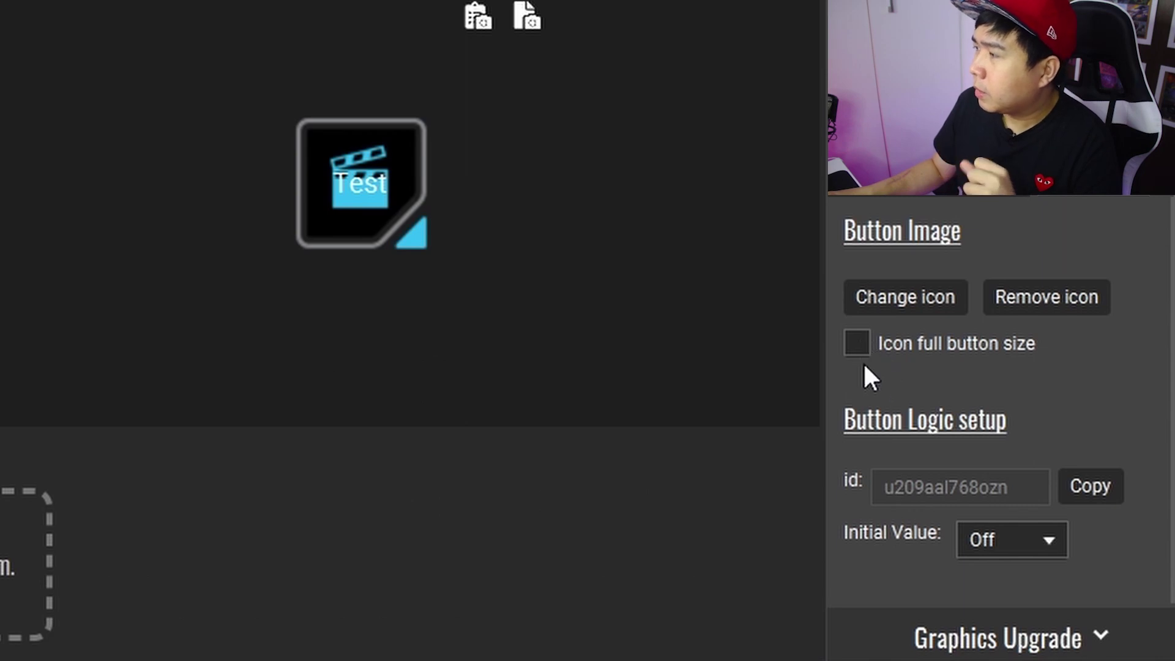
# - Compare the Test button's icon at normal and full button size, and save the button with full button size enabled
pyautogui.click(857, 345)
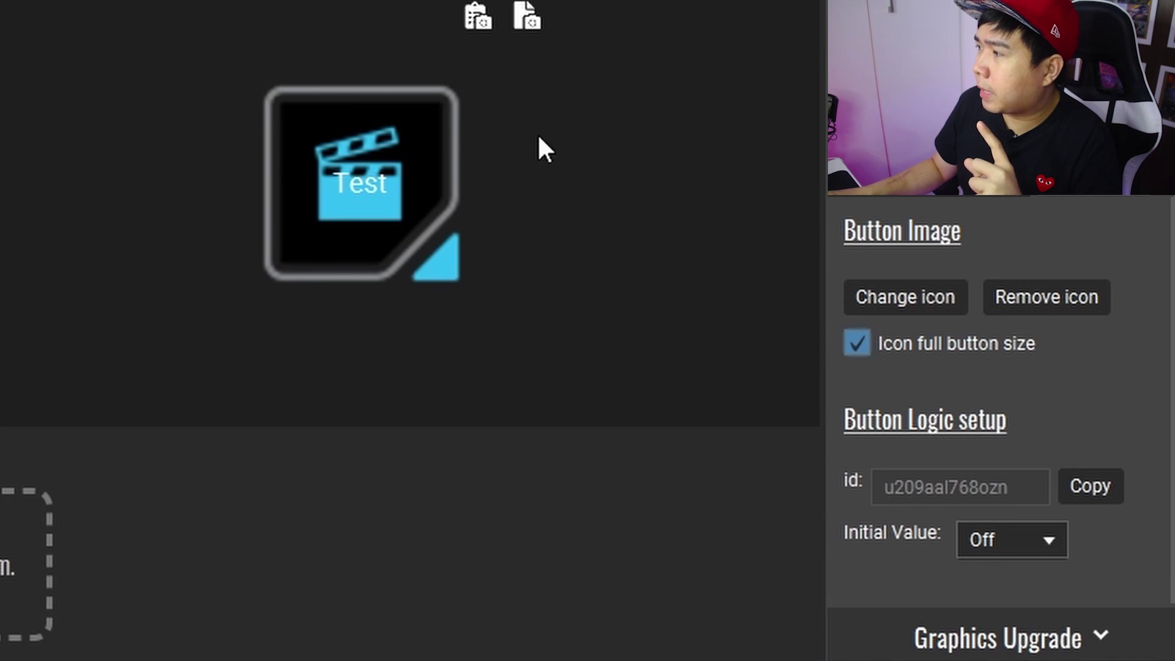
pyautogui.click(878, 338)
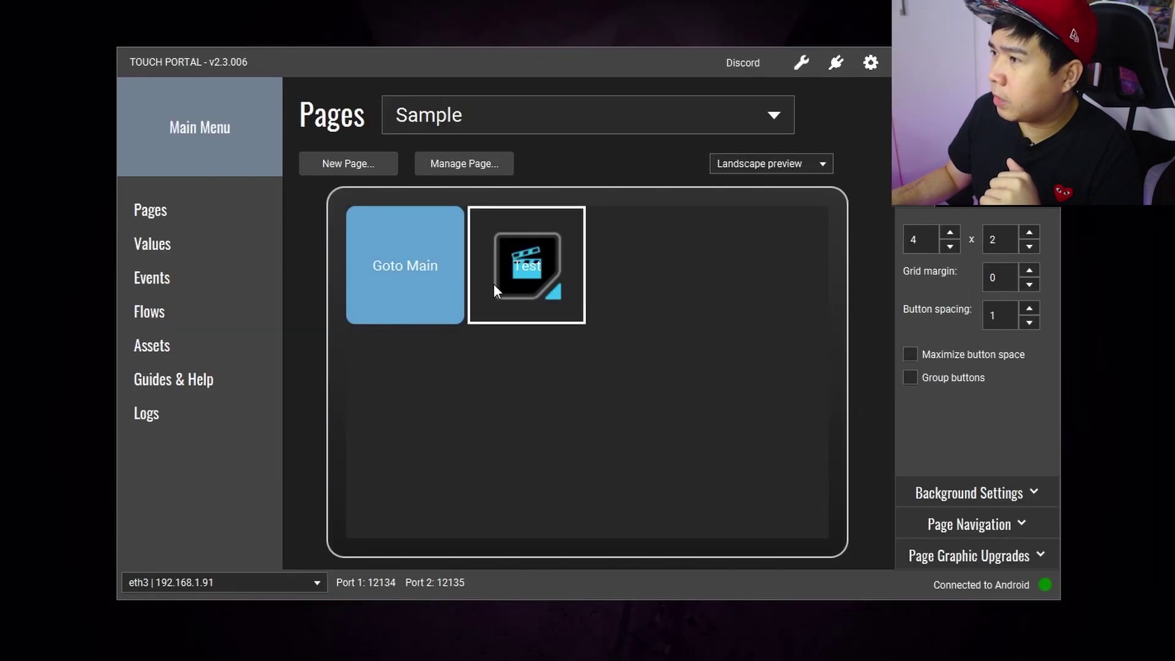
pyautogui.click(506, 259)
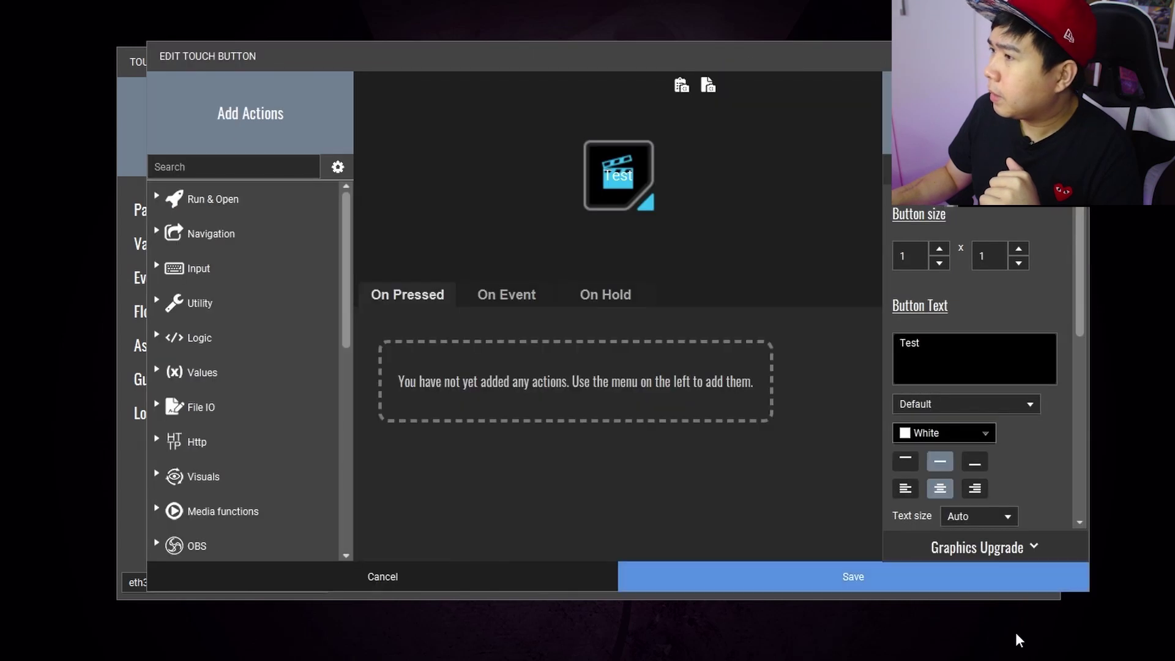
pyautogui.scroll(-3, 928, 492)
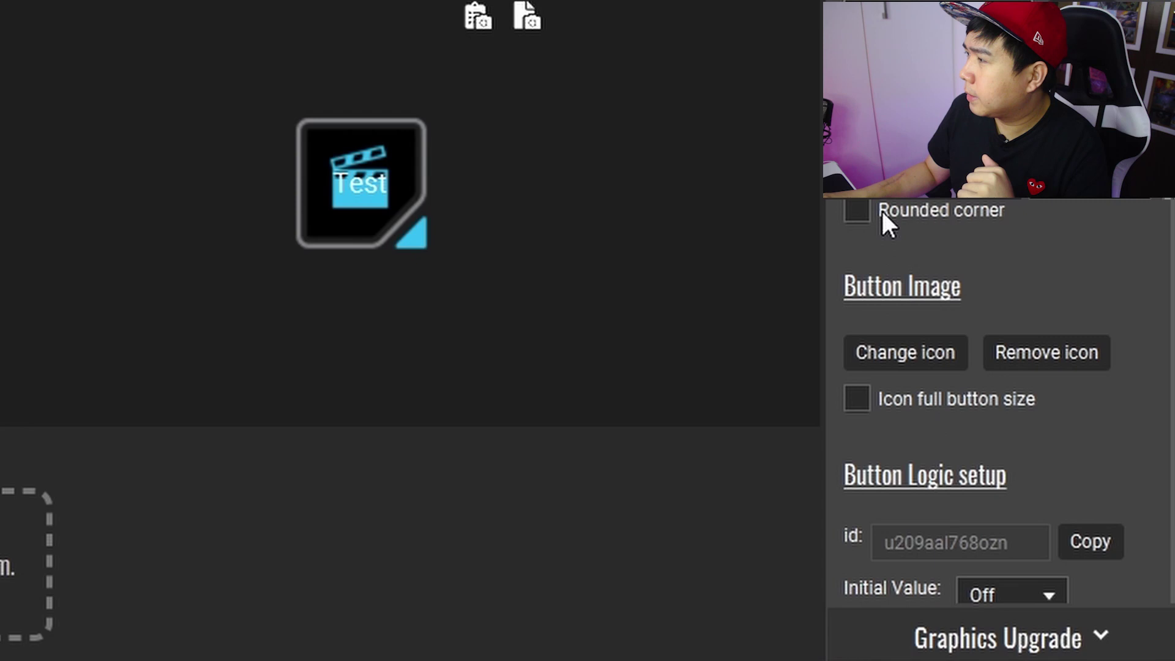
pyautogui.click(858, 398)
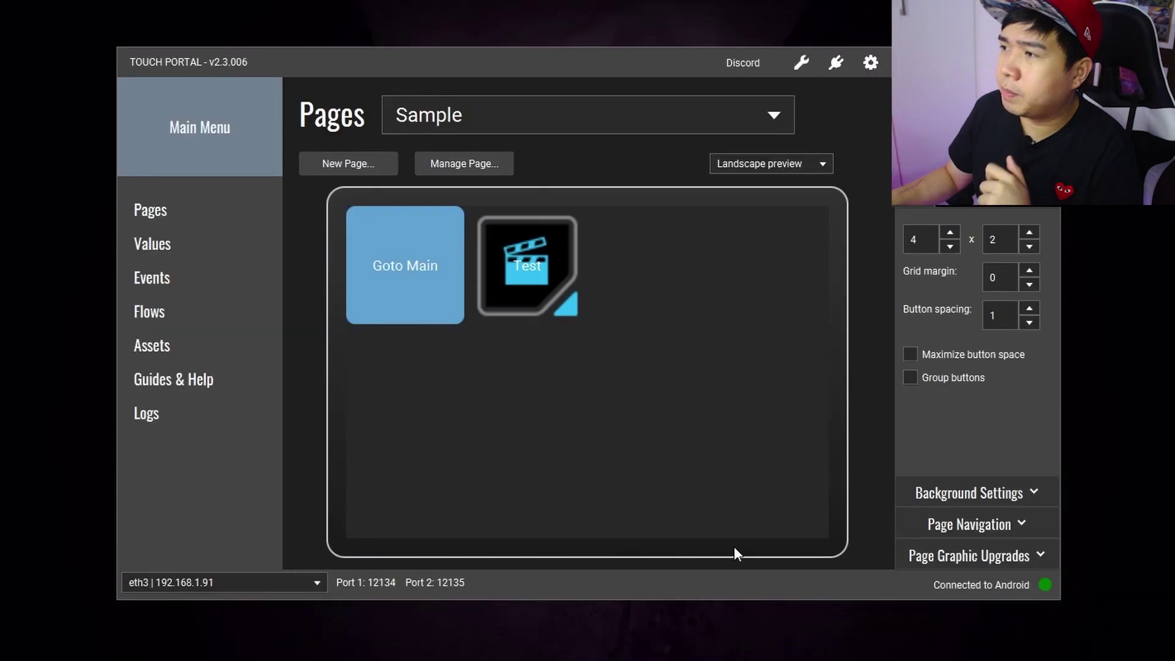
# - Reopen the Test button for editing and remove its icon
pyautogui.click(545, 263)
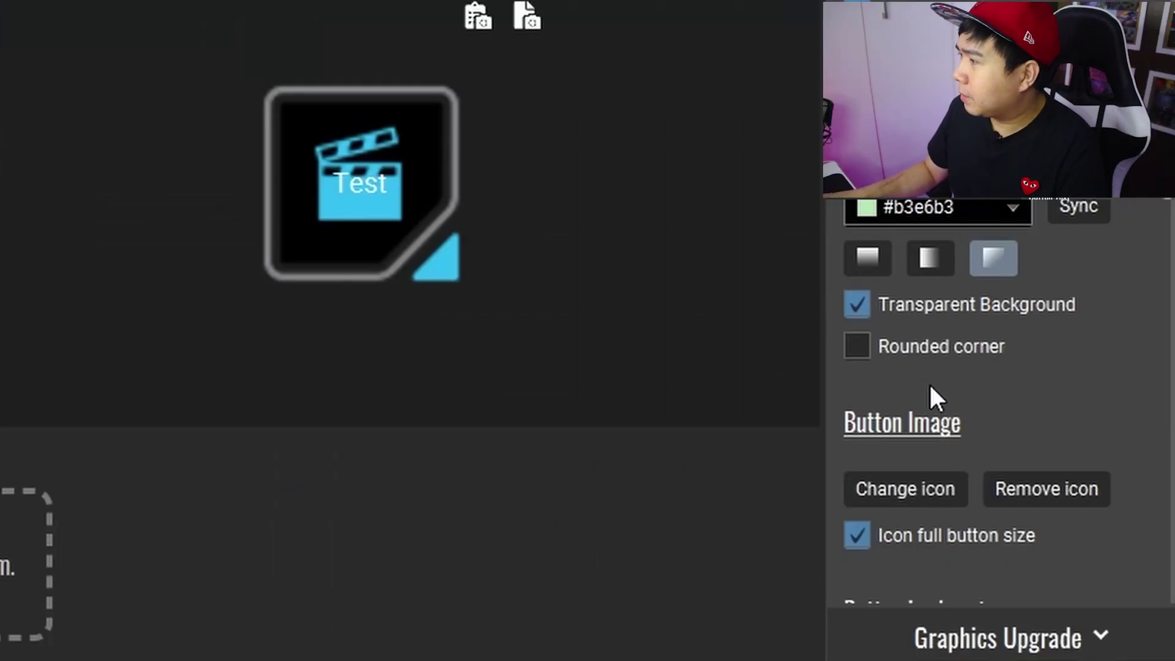
pyautogui.click(1016, 496)
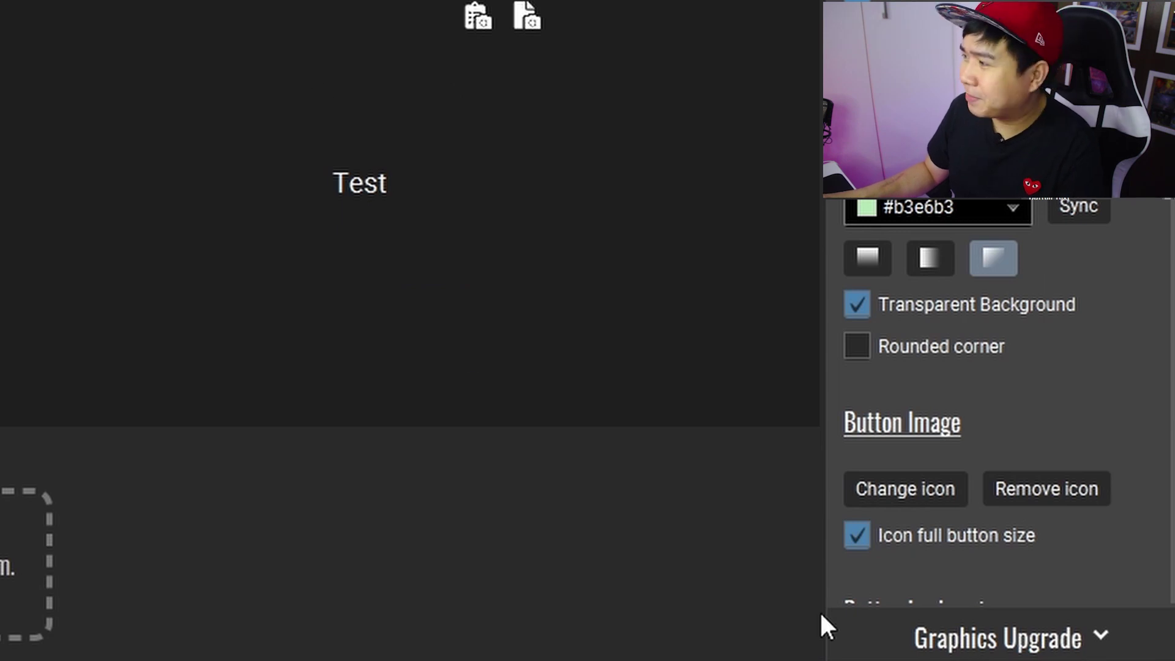
# - Examine the installed icon packs for the Test button's icon, including the BashTux games, Adobe suite, folders, apps and button-states packs
pyautogui.click(889, 483)
pyautogui.click(895, 485)
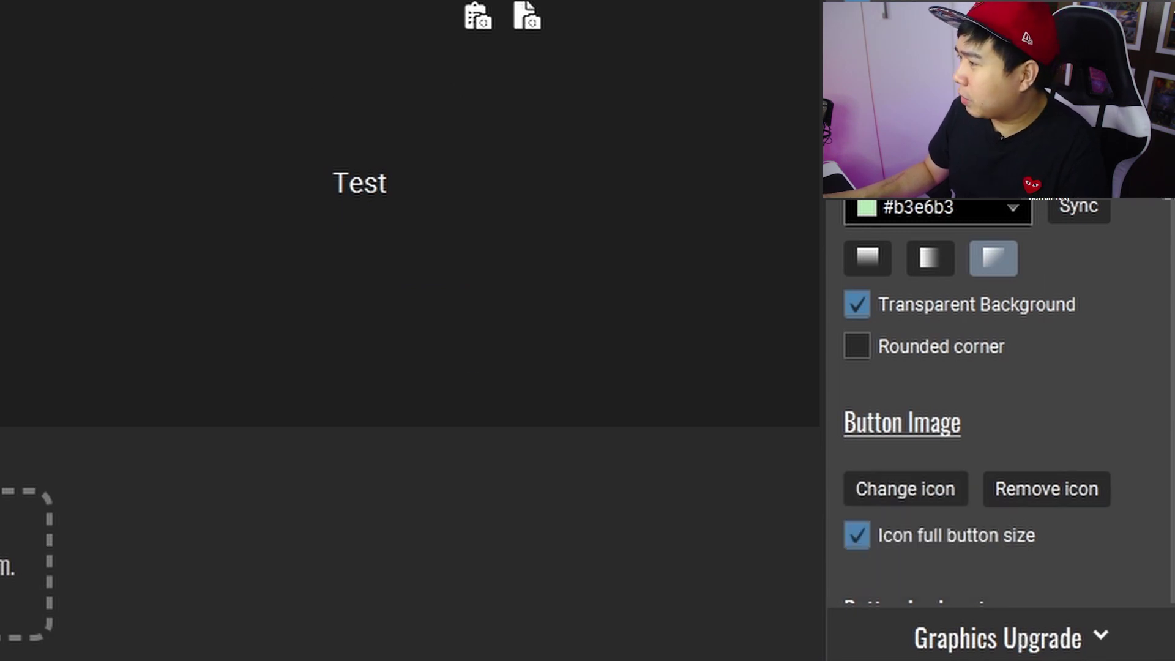
pyautogui.click(897, 488)
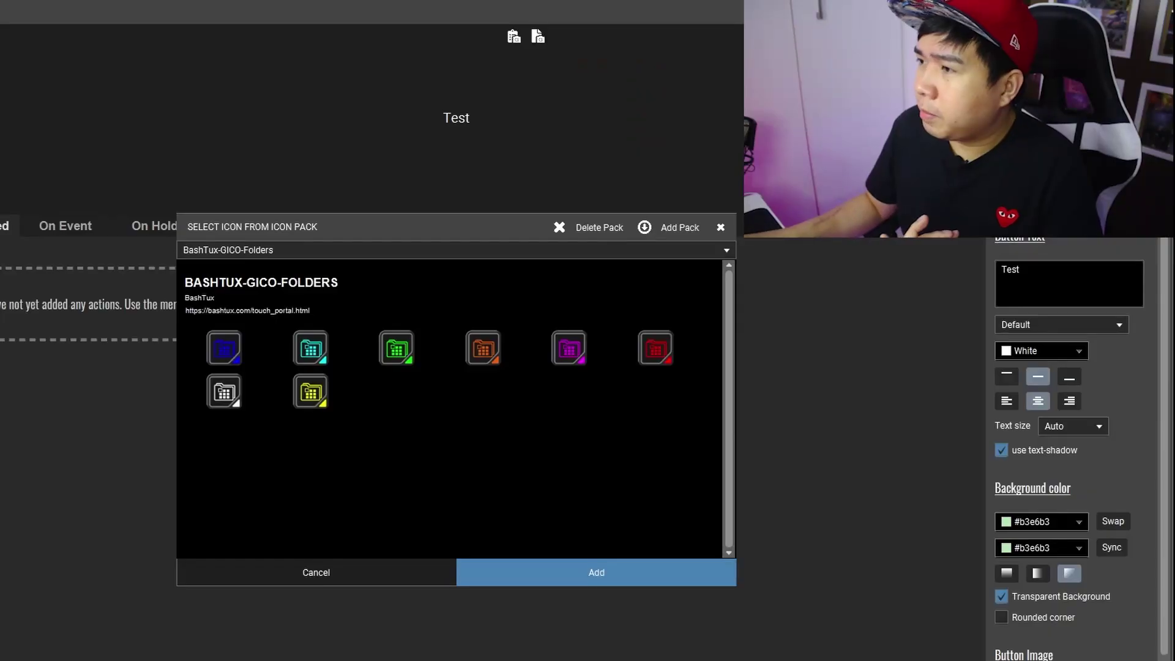
pyautogui.click(228, 249)
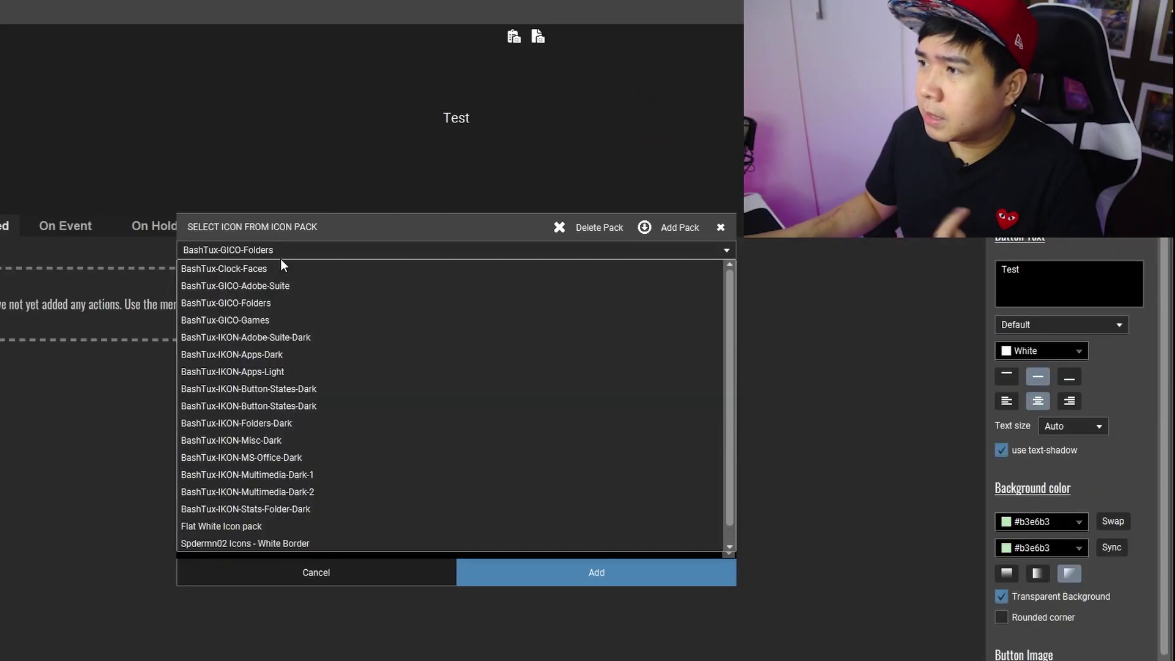
pyautogui.click(259, 319)
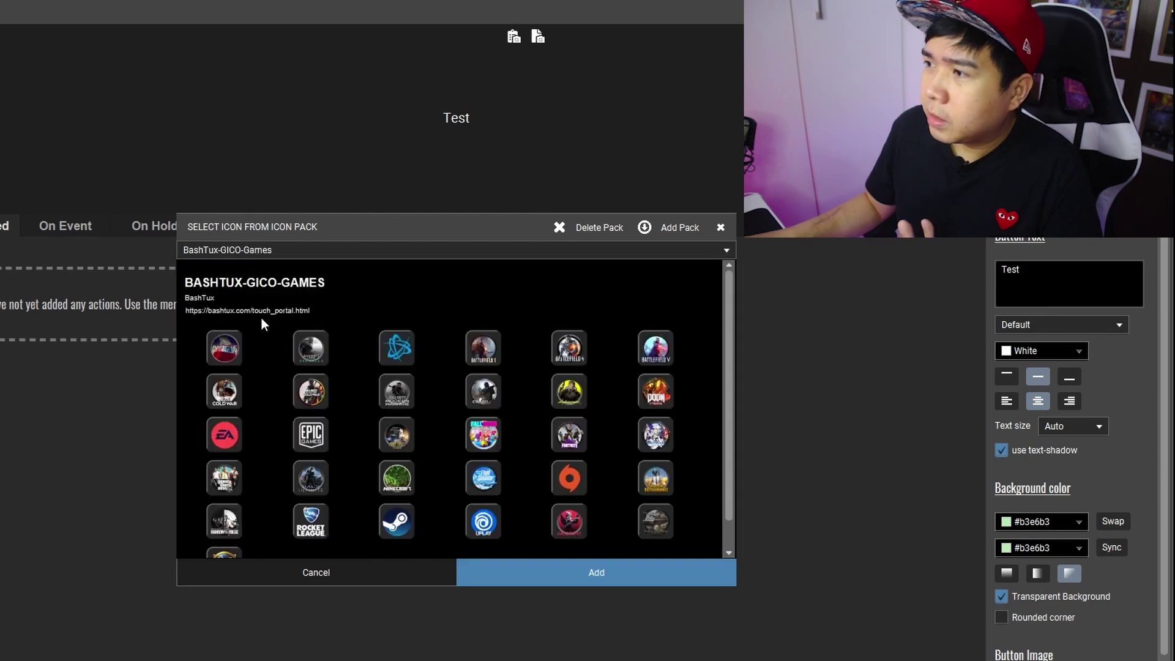
pyautogui.click(263, 251)
pyautogui.click(264, 286)
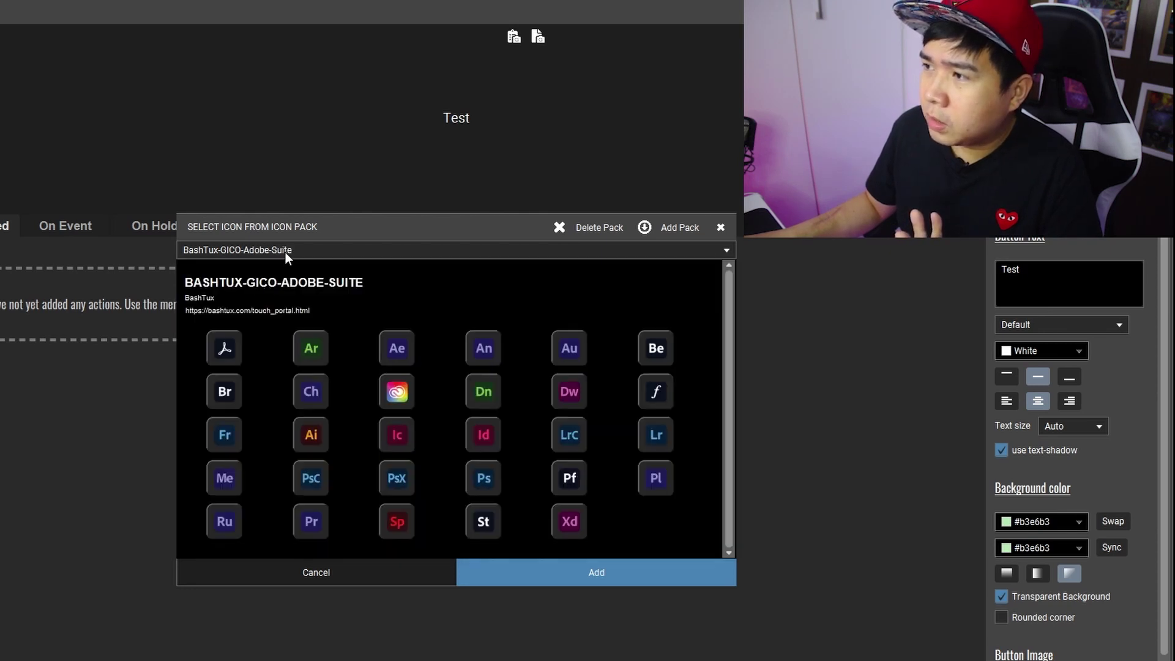
pyautogui.click(286, 251)
pyautogui.click(277, 301)
pyautogui.click(281, 252)
pyautogui.click(274, 356)
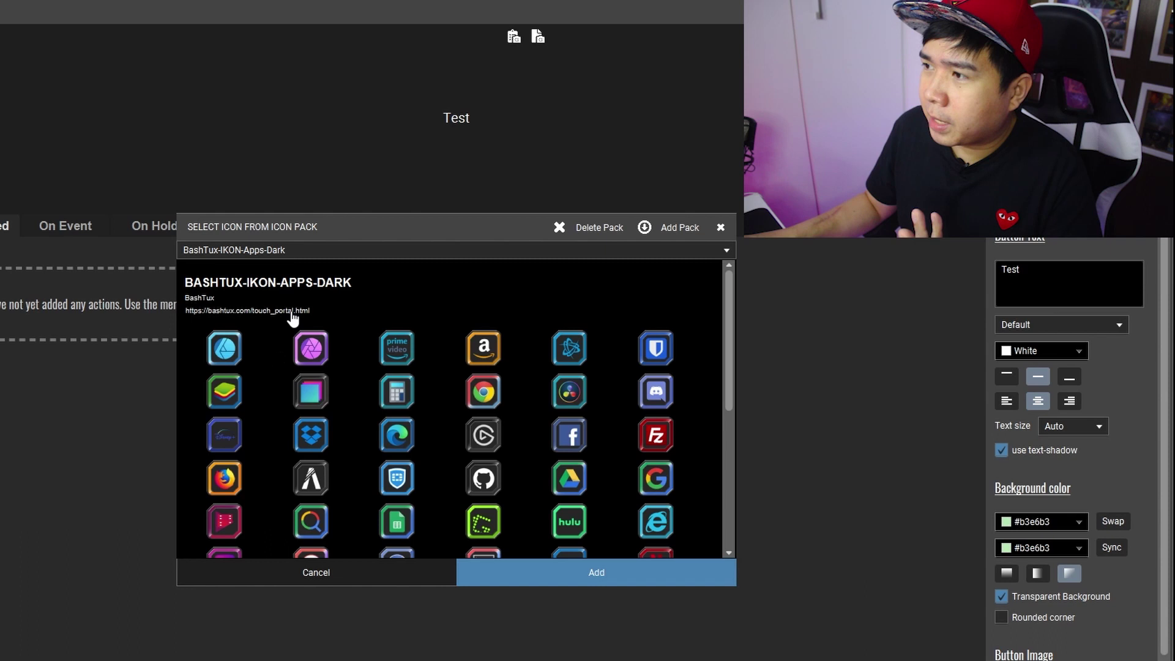
pyautogui.click(296, 254)
pyautogui.click(285, 405)
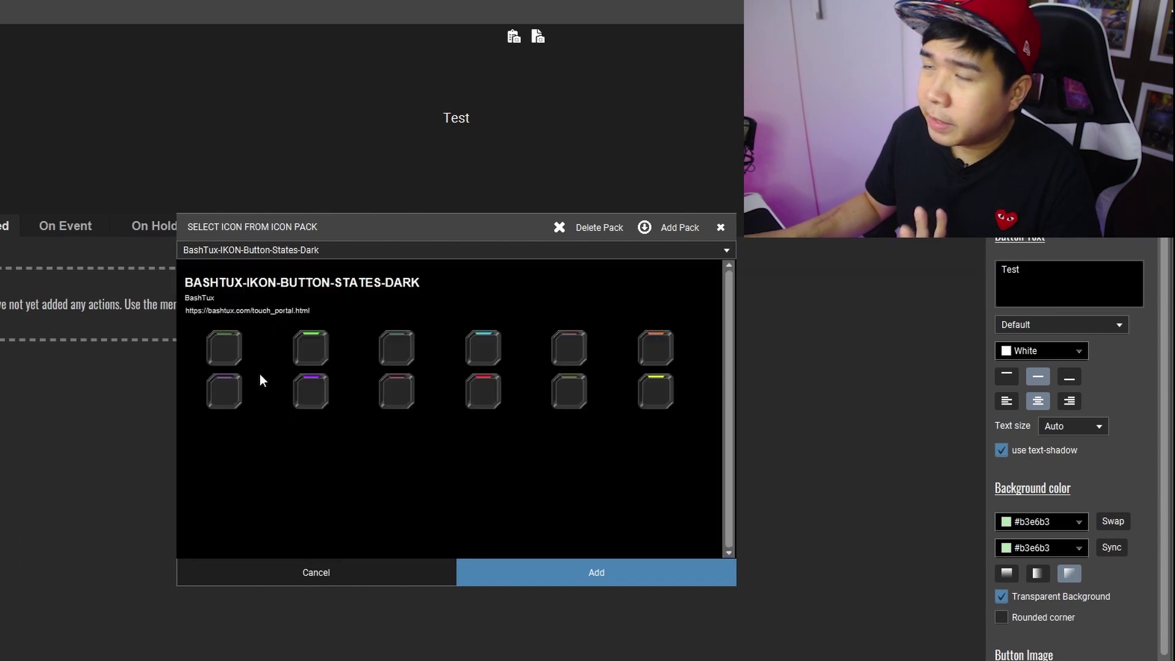
pyautogui.click(290, 248)
pyautogui.click(270, 332)
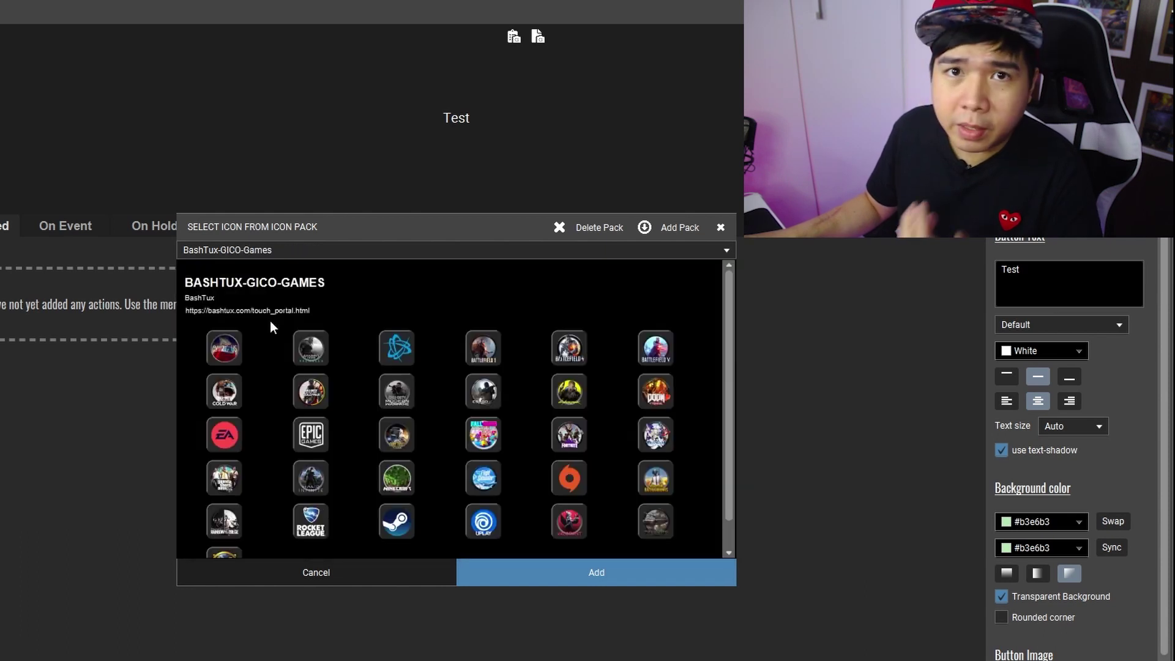
# - Set the Test button's icon to the blue folder from the BashTux-GICO-Folders icon pack
pyautogui.click(279, 250)
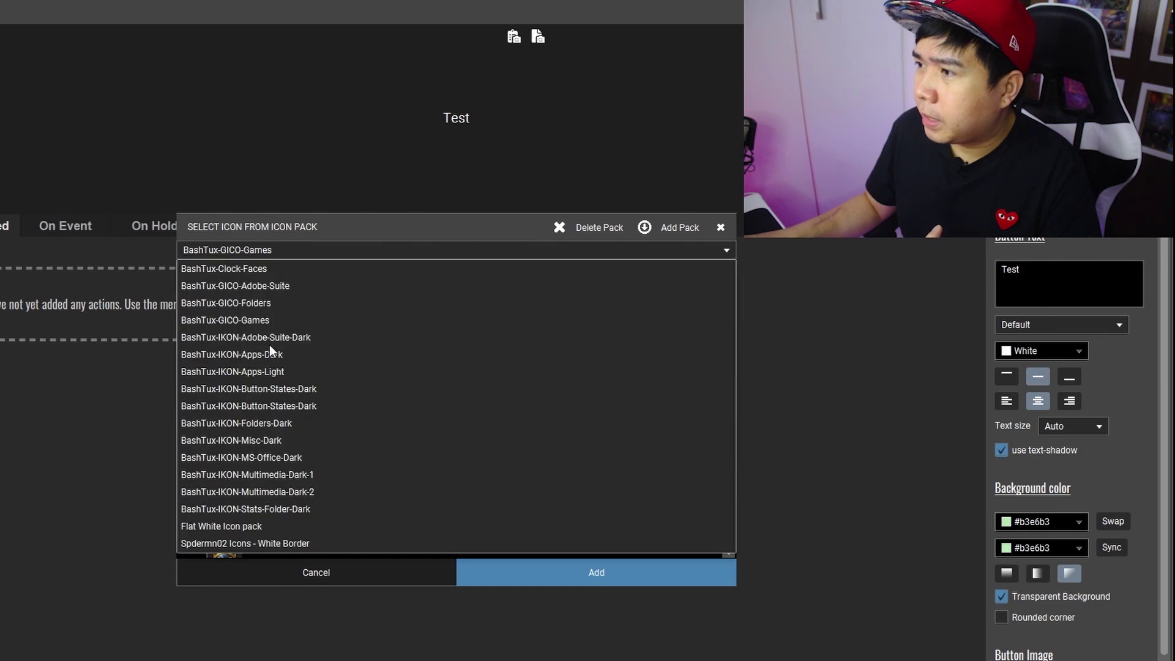
pyautogui.click(251, 303)
pyautogui.click(224, 348)
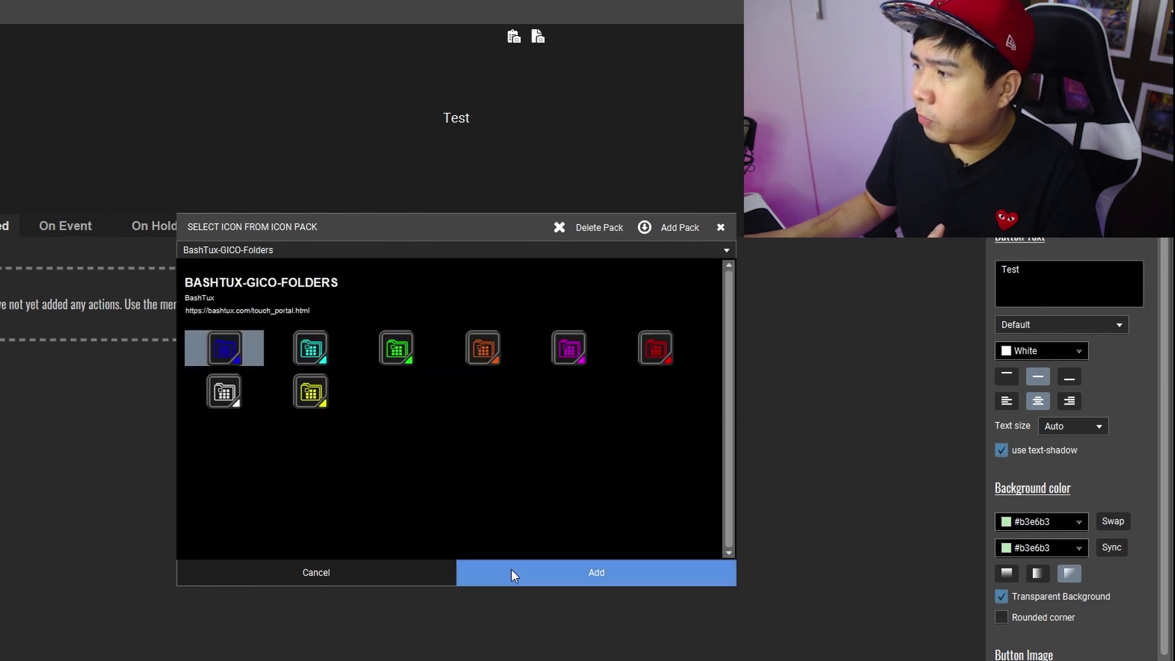
pyautogui.click(520, 568)
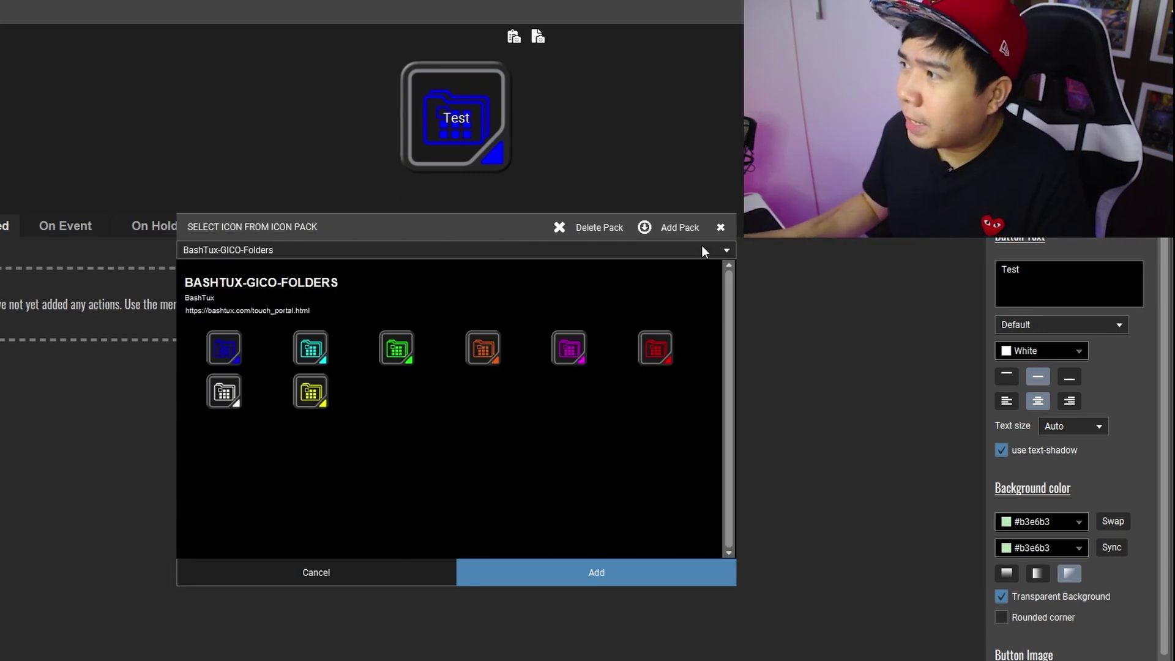
# - View the icon pack files available to add from the BashTux-GICO-Icon-Pack folder, and leave the icon selection without adding any
pyautogui.click(674, 228)
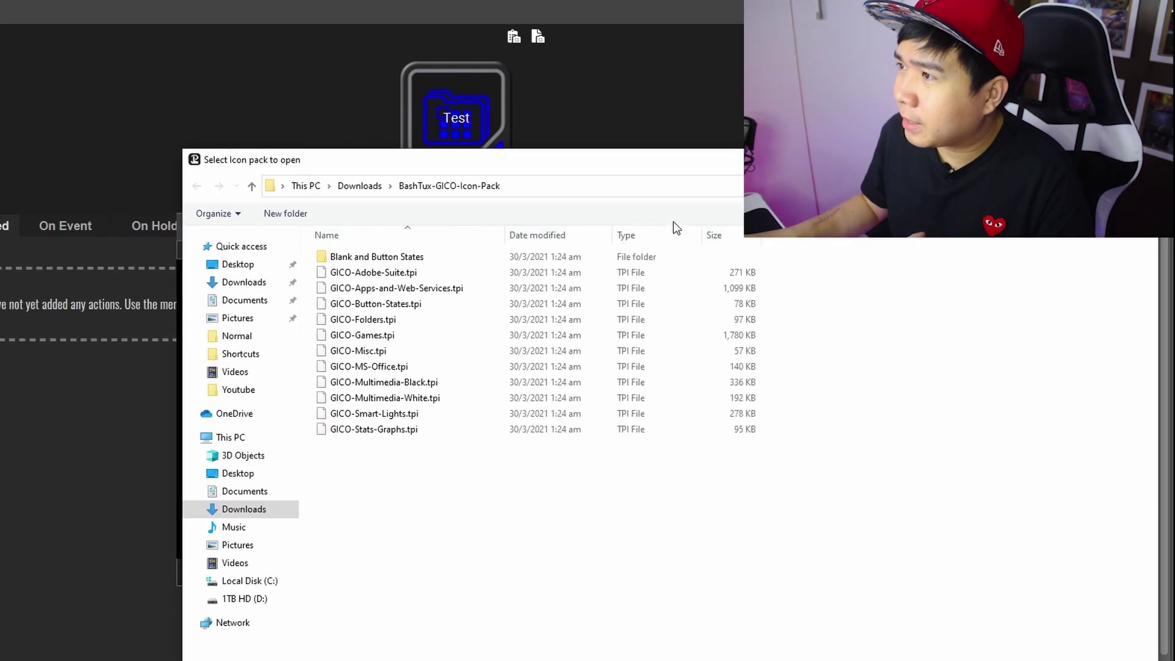
pyautogui.moveTo(482, 168); pyautogui.dragTo(227, 98)
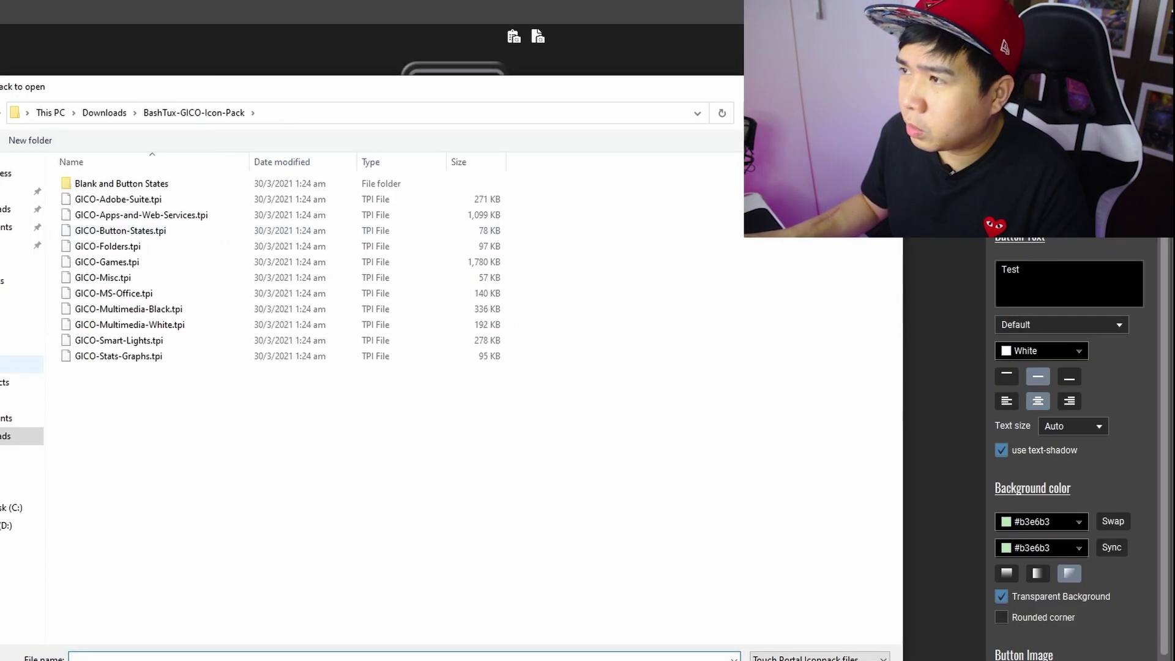
pyautogui.press('Escape')
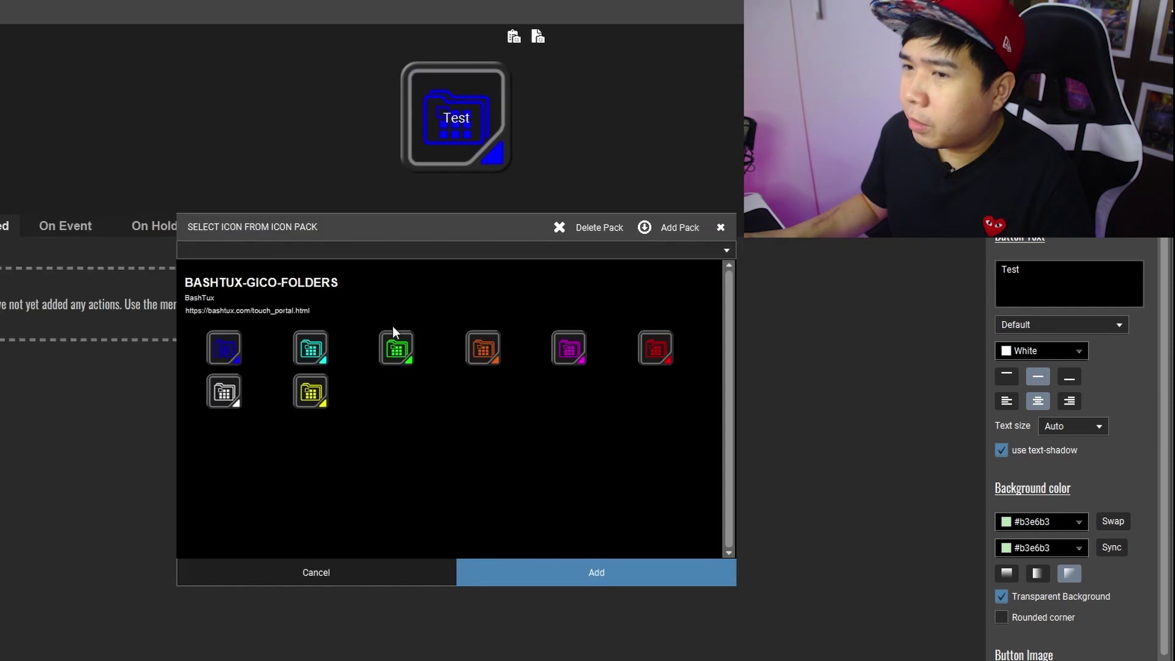
pyautogui.click(362, 572)
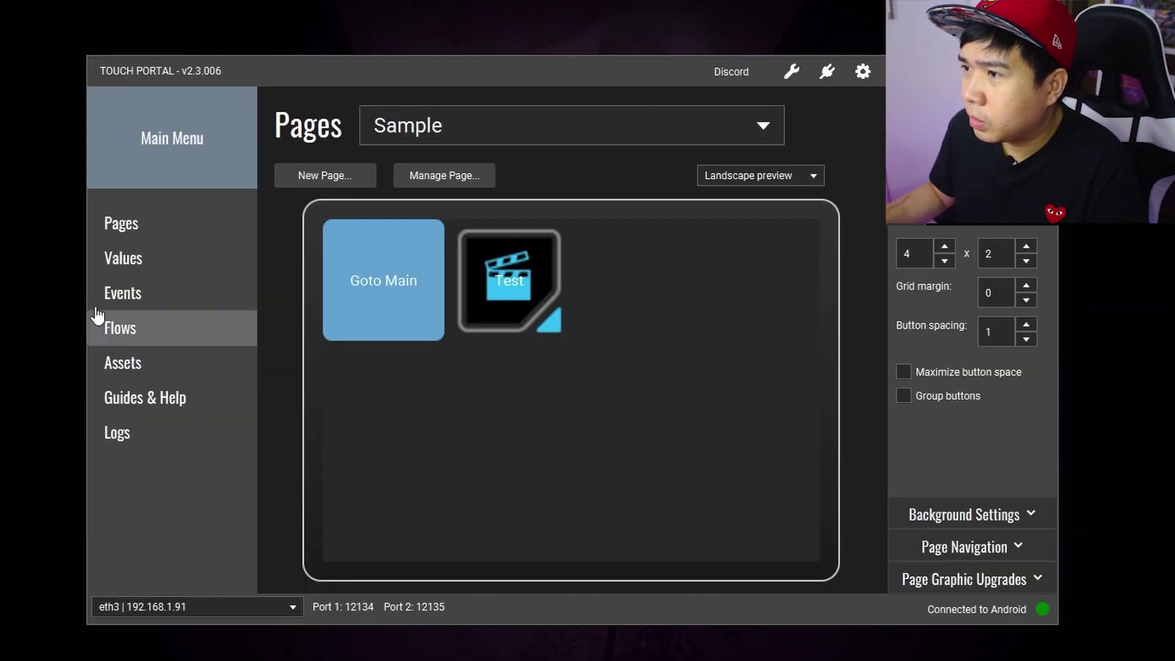
# - Browse the icon packs offered in the Assets gallery
pyautogui.click(181, 368)
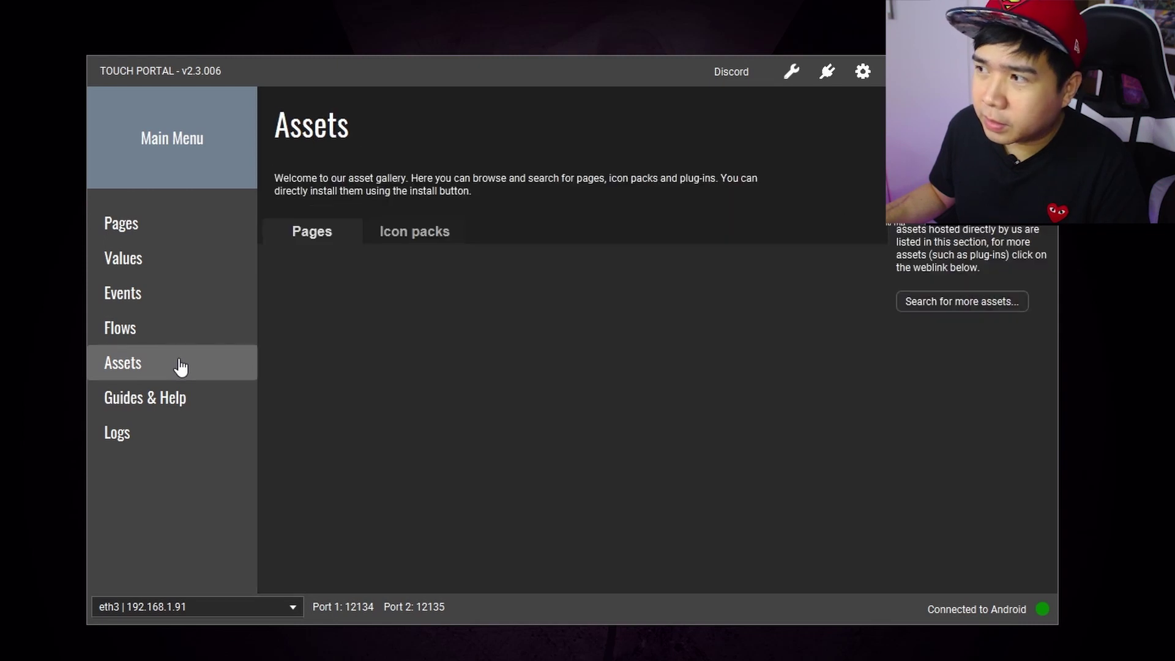
pyautogui.click(413, 237)
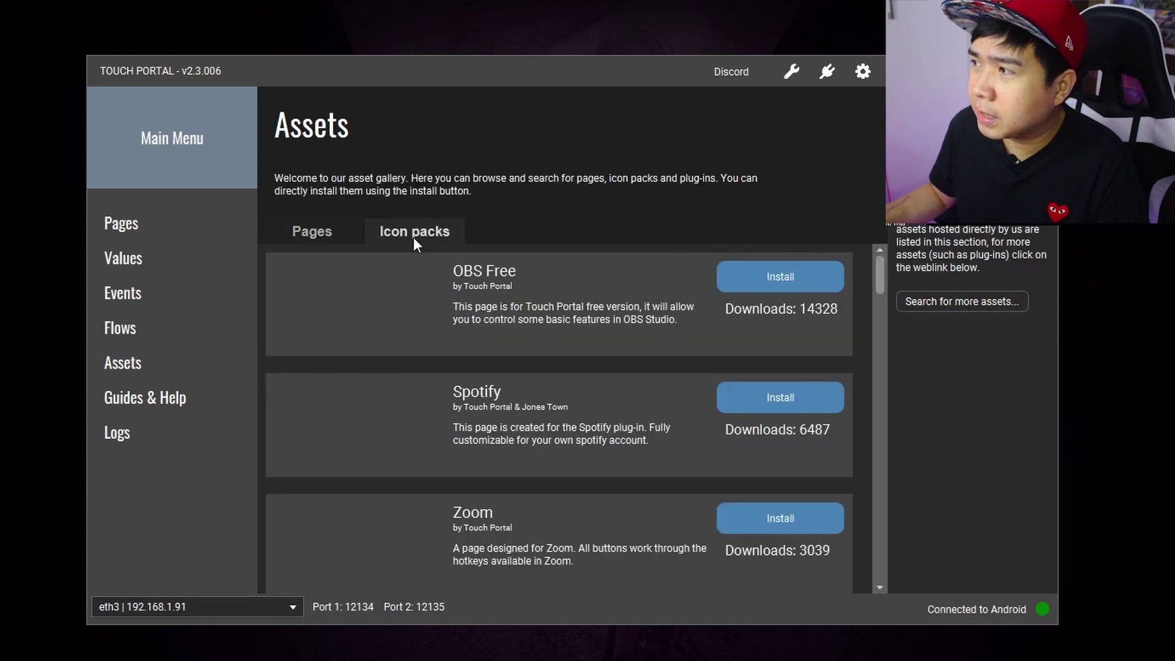
pyautogui.moveTo(881, 279); pyautogui.dragTo(887, 311)
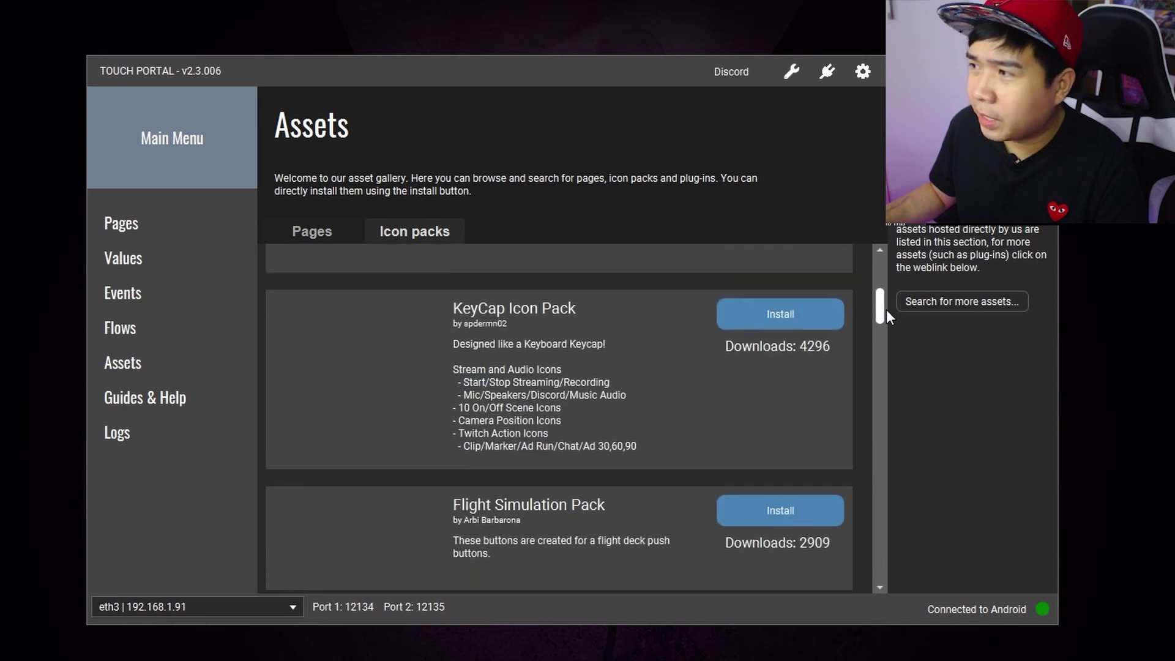
pyautogui.moveTo(888, 311); pyautogui.dragTo(887, 313)
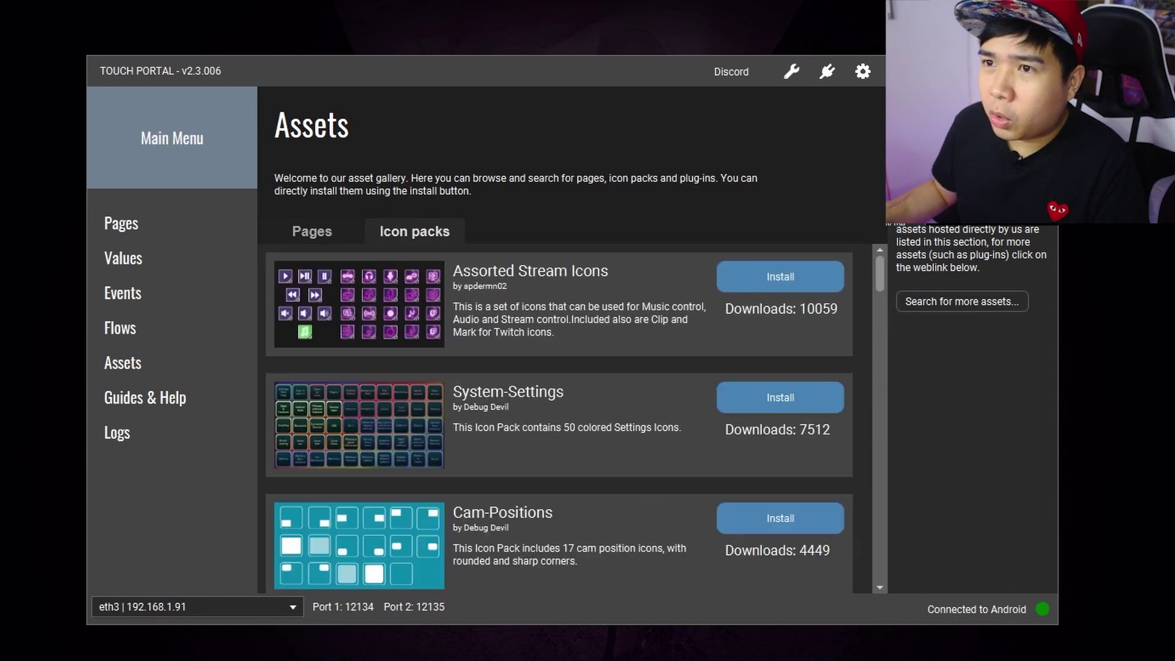
# - Switch to the Touch Portal Pages and Iconpacks database website and browse its downloadable icon packs
pyautogui.moveTo(0, 104); pyautogui.dragTo(588, 3)
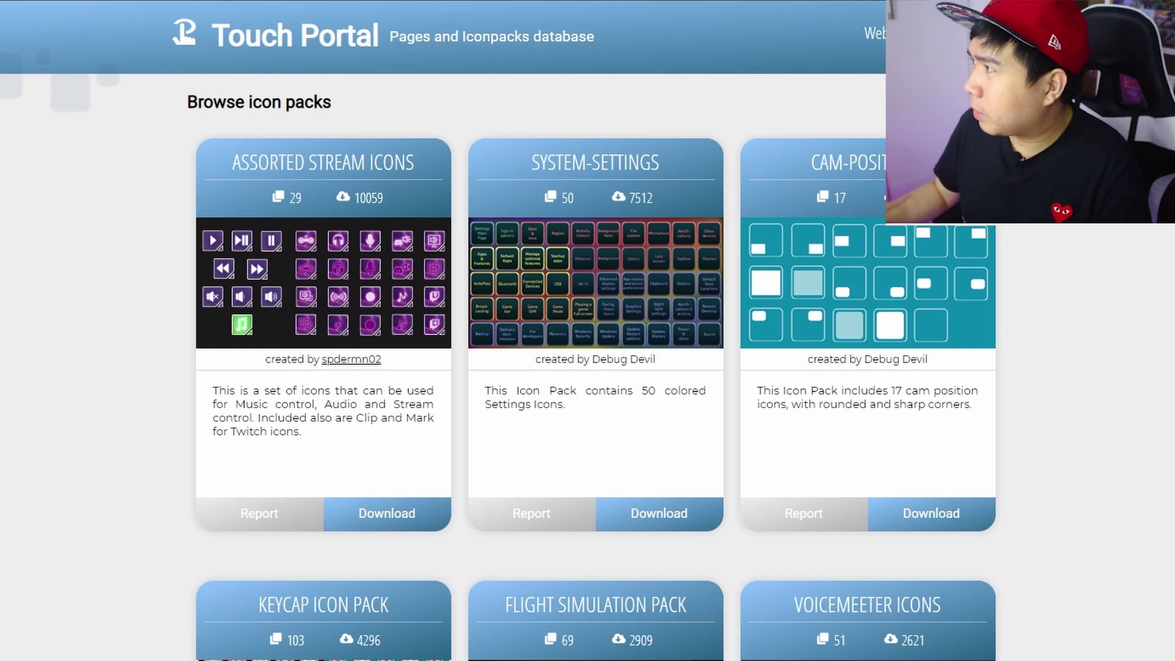
pyautogui.scroll(-1, 648, 395)
pyautogui.scroll(-6, 588, 330)
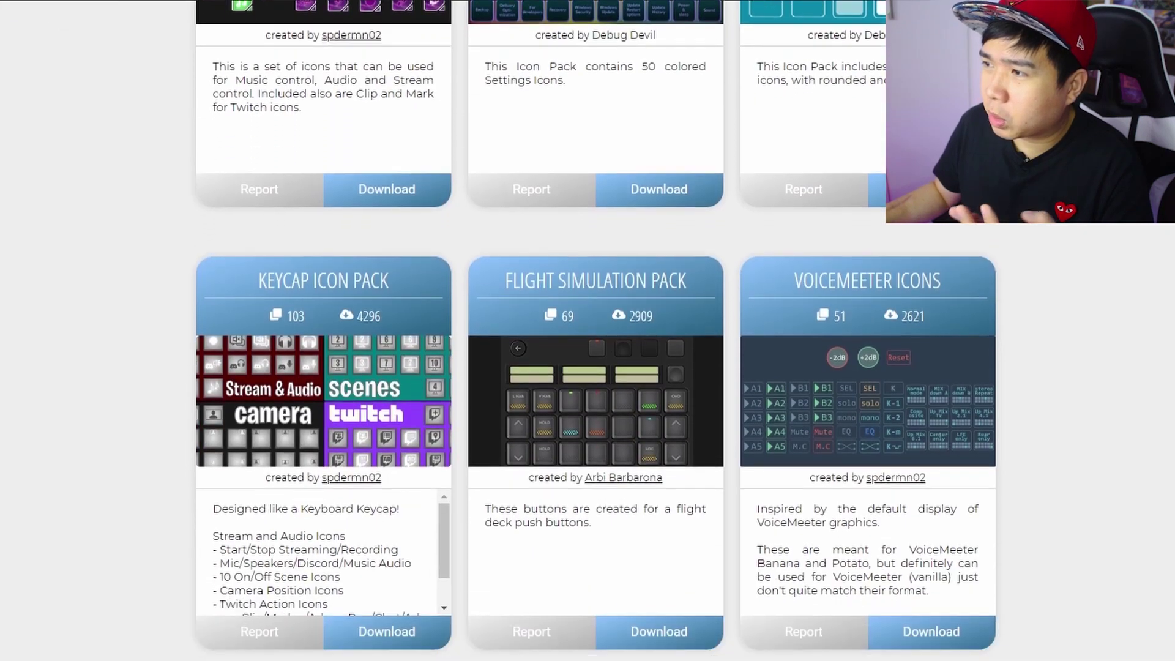
pyautogui.scroll(-1, 587, 330)
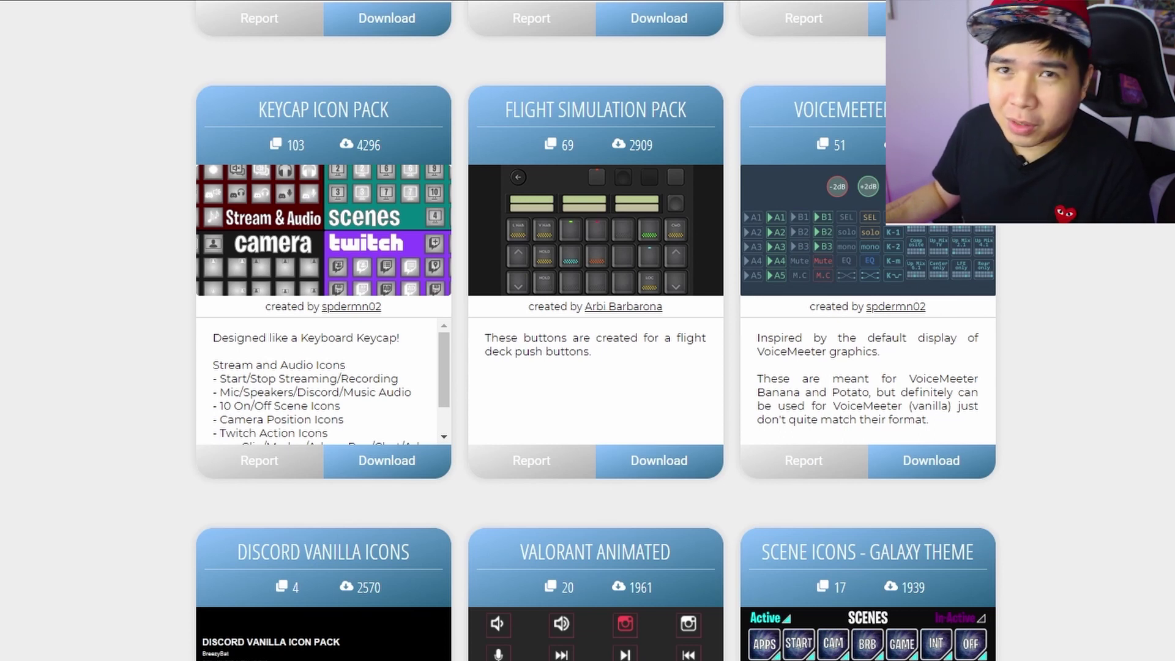
pyautogui.scroll(-6, 588, 331)
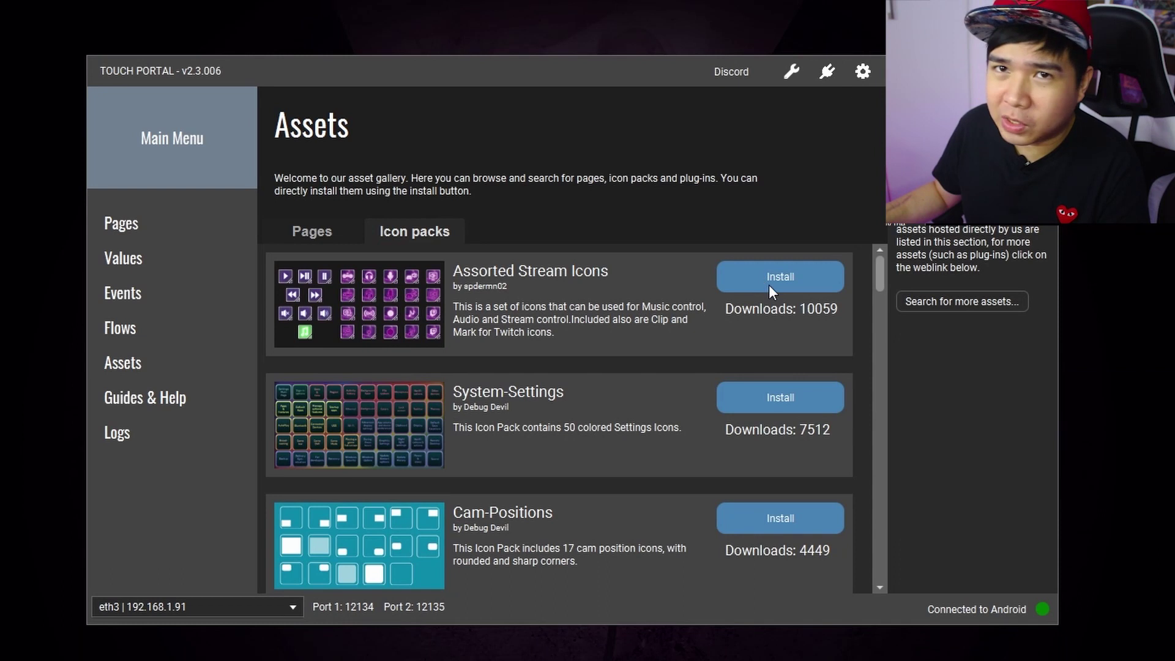
# - Return to the Touch Portal app's asset gallery and install the Cam-Positions icon pack
pyautogui.scroll(-1, 698, 279)
pyautogui.scroll(1, 734, 288)
pyautogui.scroll(-3, 765, 294)
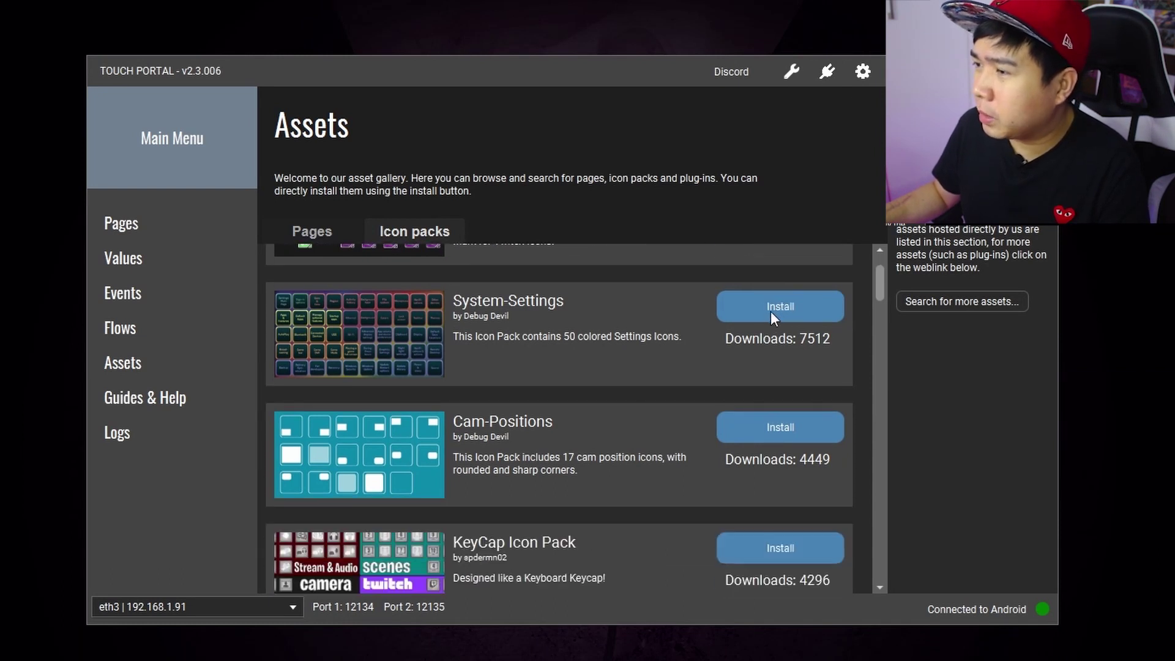
pyautogui.click(758, 441)
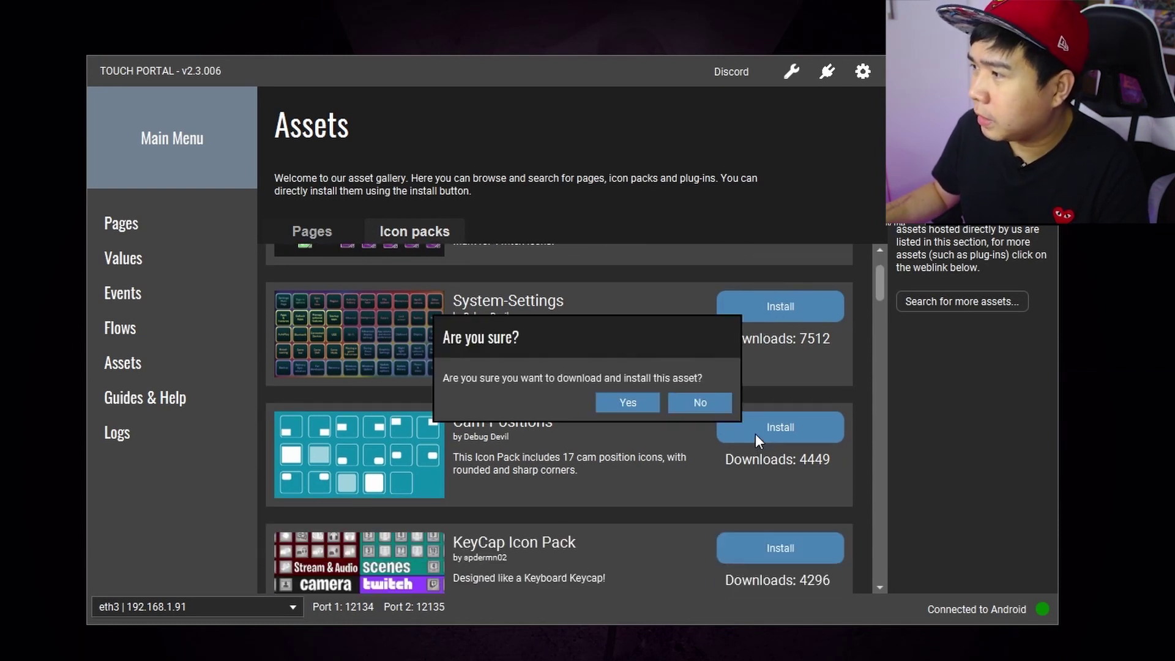
pyautogui.click(627, 403)
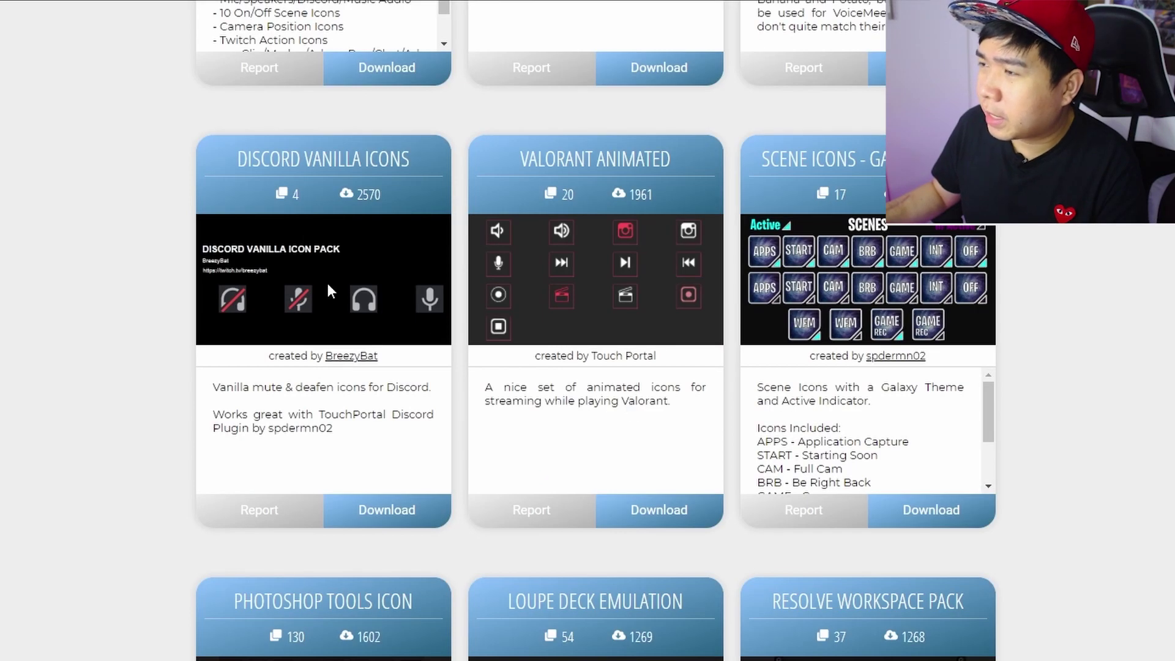
# - Download the Assorted Stream Icons pack from the Touch Portal database website and show the downloaded file in its folder
pyautogui.scroll(15, 328, 286)
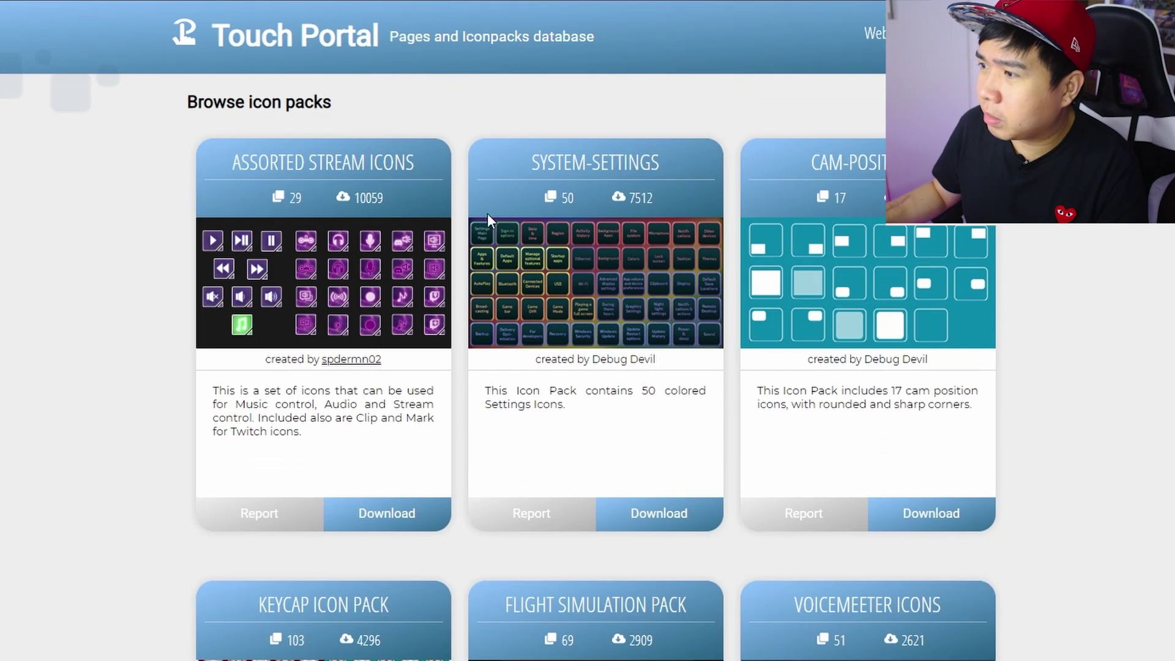
pyautogui.click(388, 513)
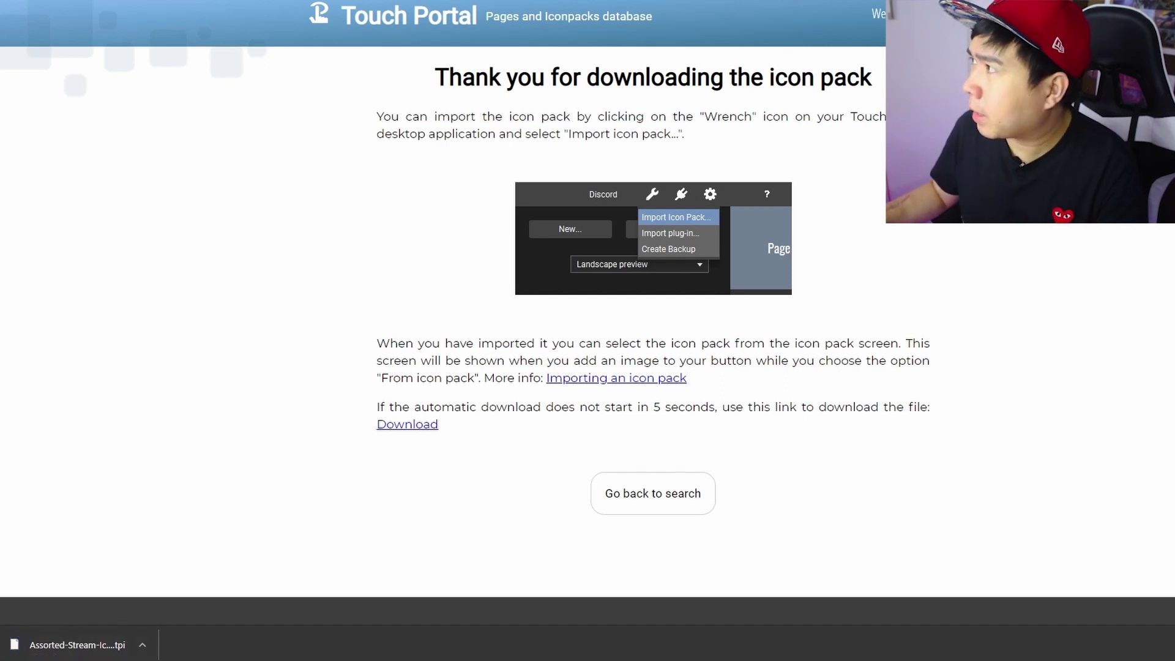
pyautogui.click(142, 645)
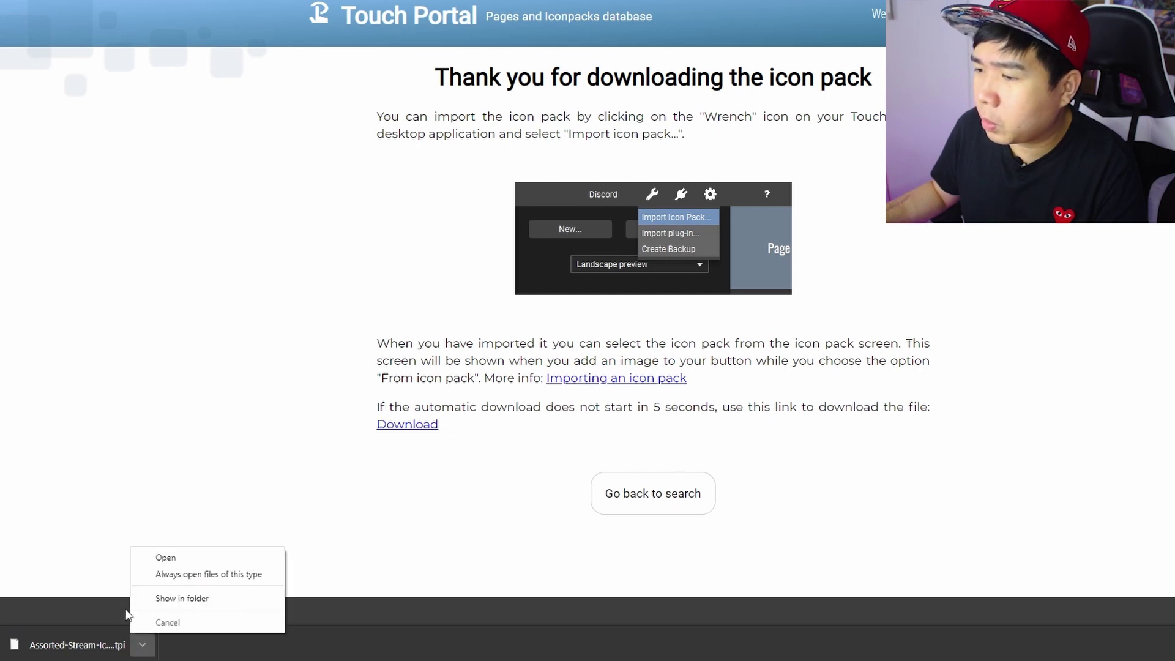
pyautogui.click(175, 601)
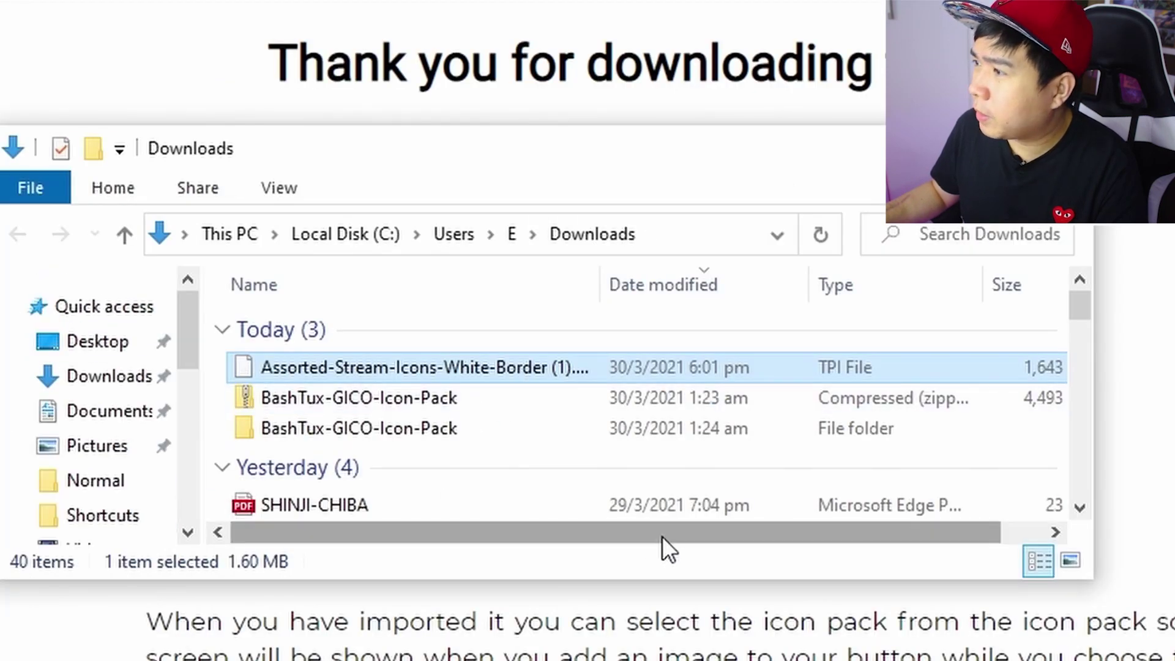
pyautogui.moveTo(663, 532); pyautogui.dragTo(813, 556)
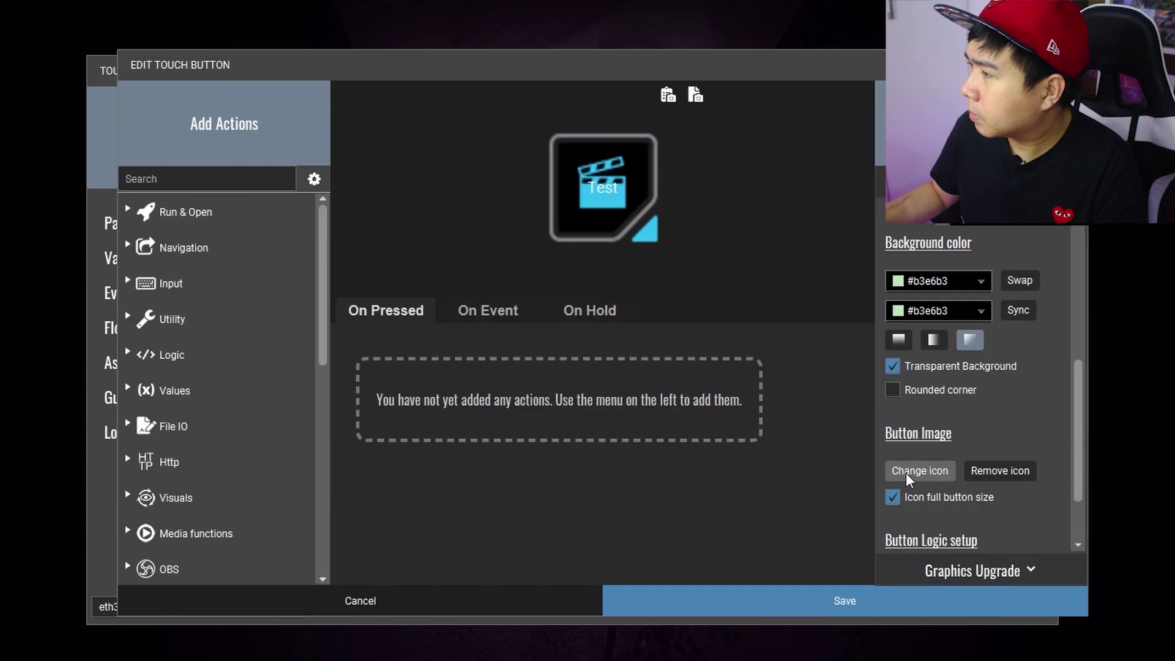
# - Import the Assorted-Stream-Icons-White-Border (1).tpi icon pack from Downloads and apply its muted-monitor icon to the Test button
pyautogui.click(906, 473)
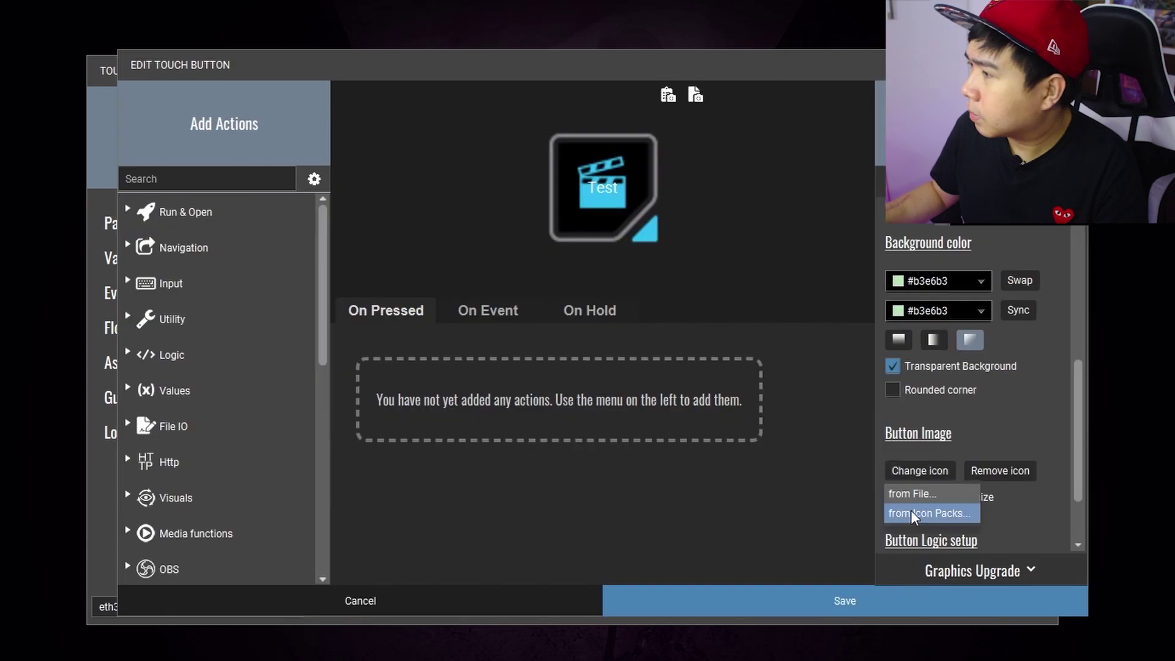
pyautogui.click(910, 507)
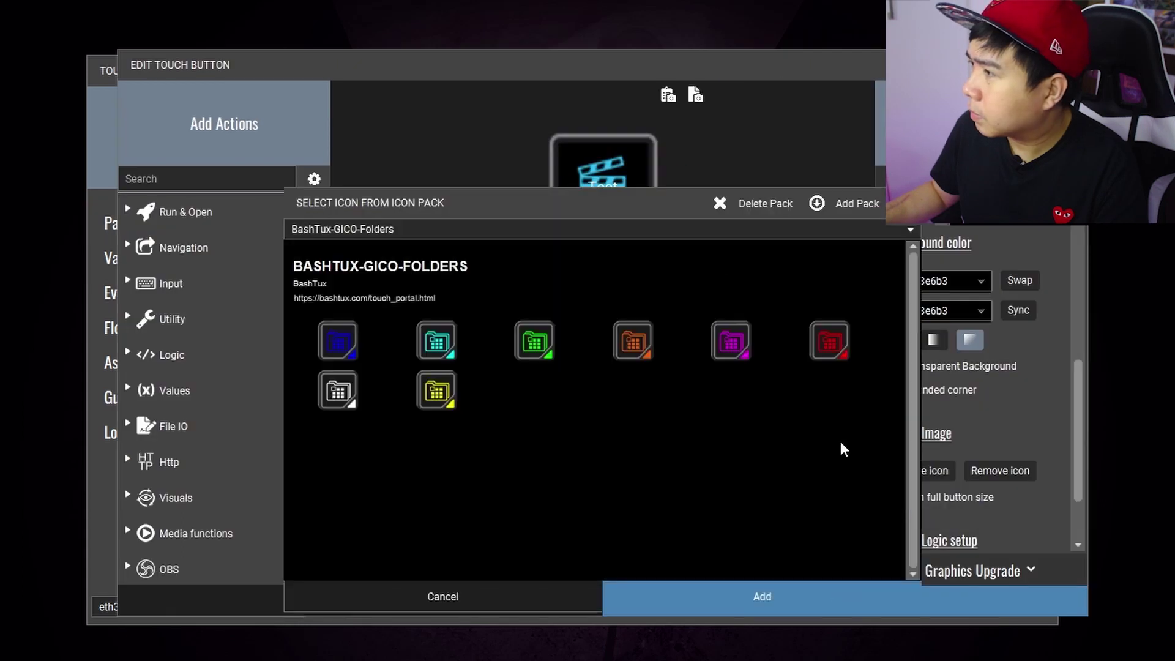
pyautogui.click(824, 205)
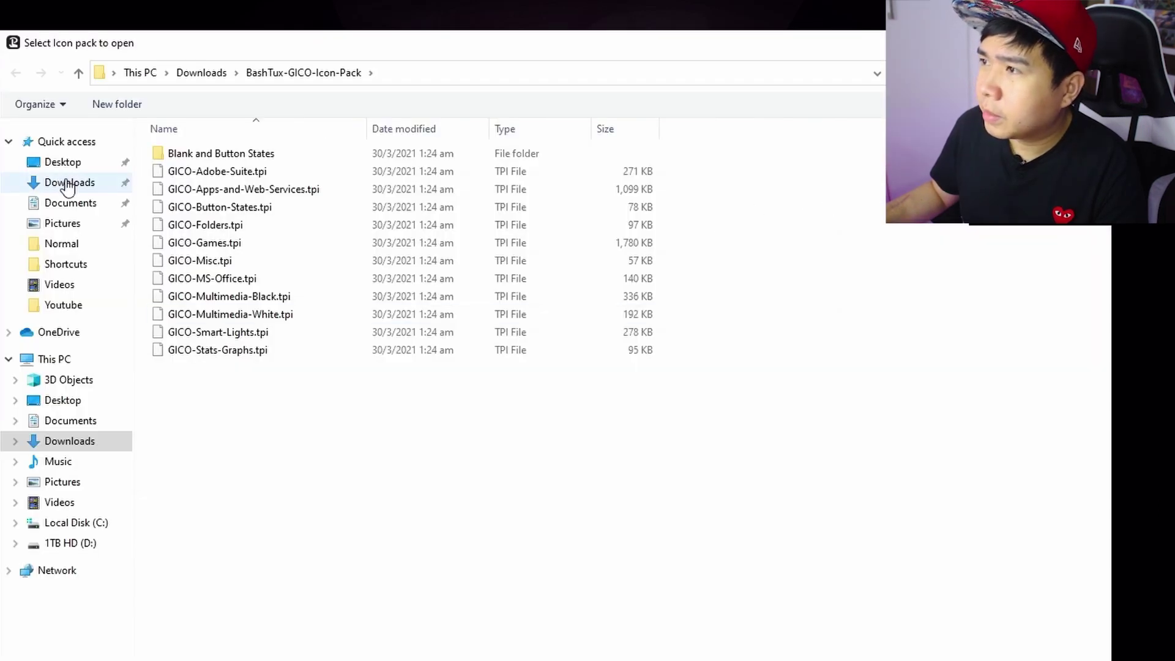
pyautogui.click(202, 73)
pyautogui.click(204, 179)
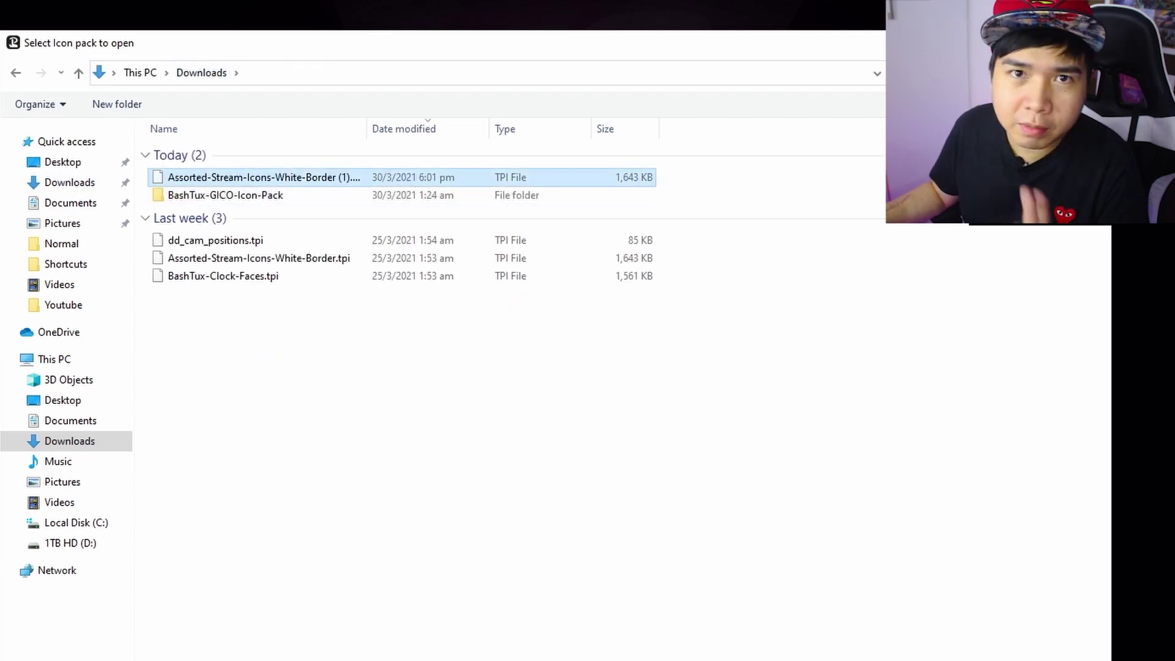
pyautogui.press('Return')
pyautogui.click(679, 602)
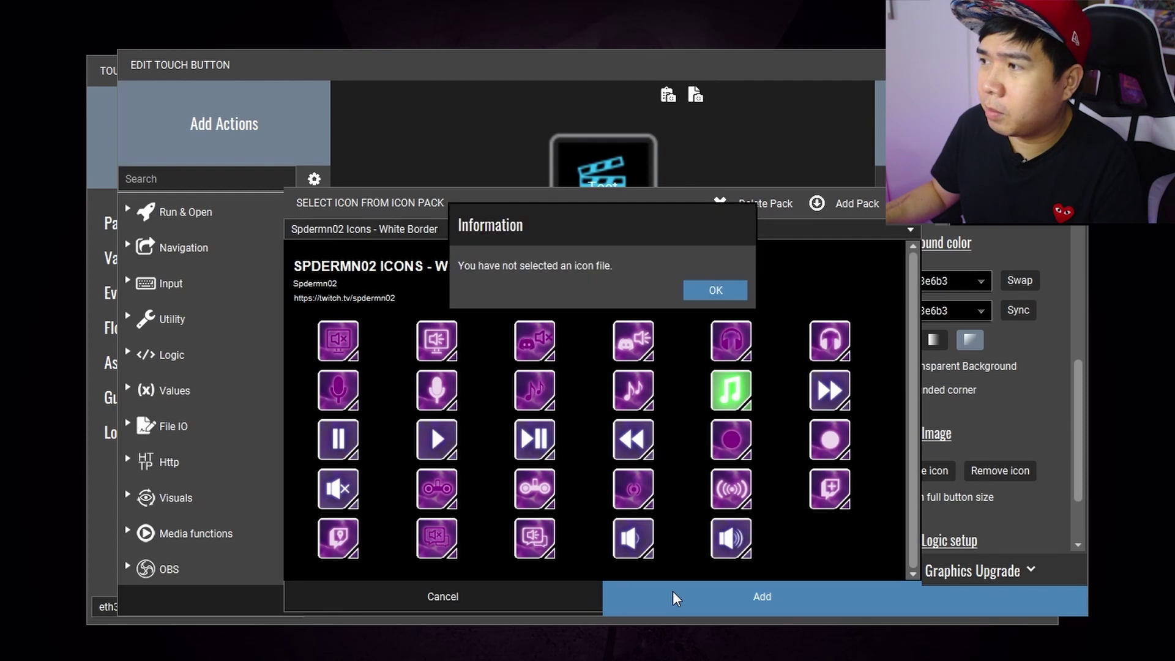
pyautogui.press('Return')
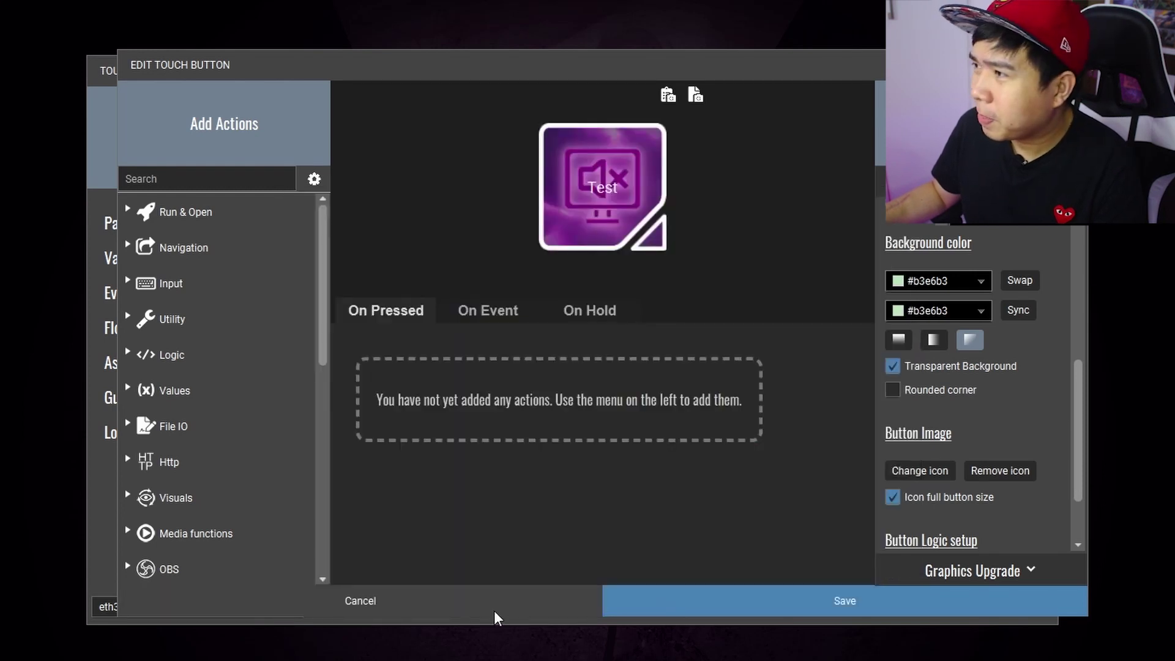
# - Remove the icon from the Test button
pyautogui.scroll(-1, 1031, 438)
pyautogui.click(1000, 413)
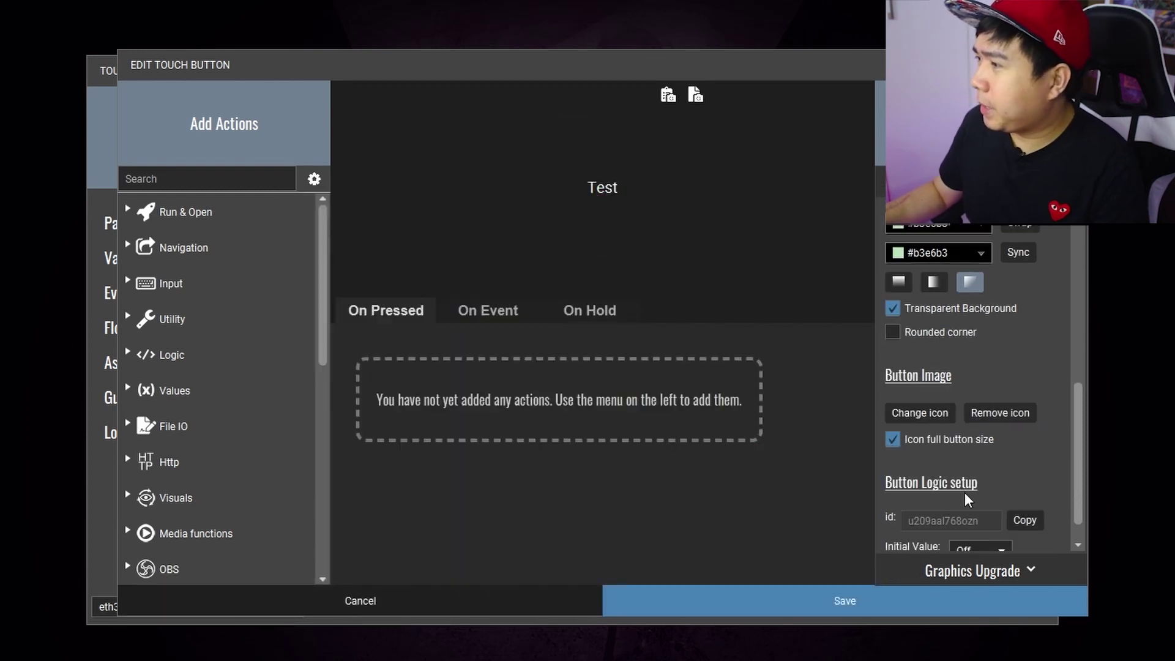
pyautogui.scroll(-1, 968, 500)
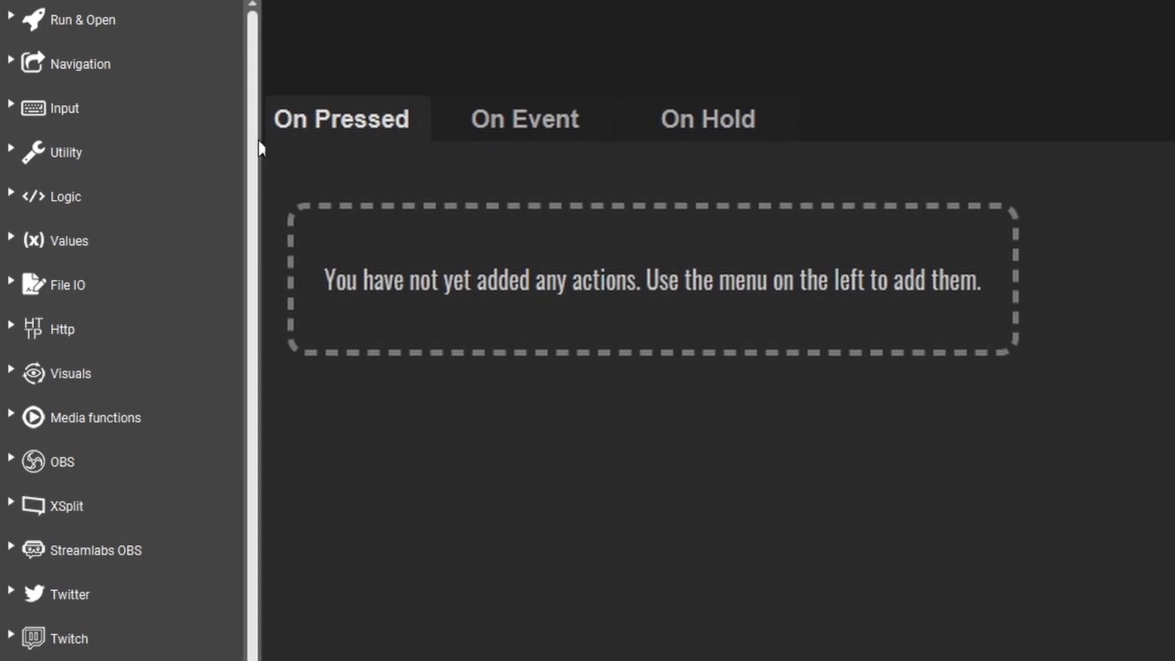
# - Browse the available action categories and add a Start Application action from Run & Open to the button's On Pressed actions
pyautogui.moveTo(256, 153); pyautogui.dragTo(255, 604)
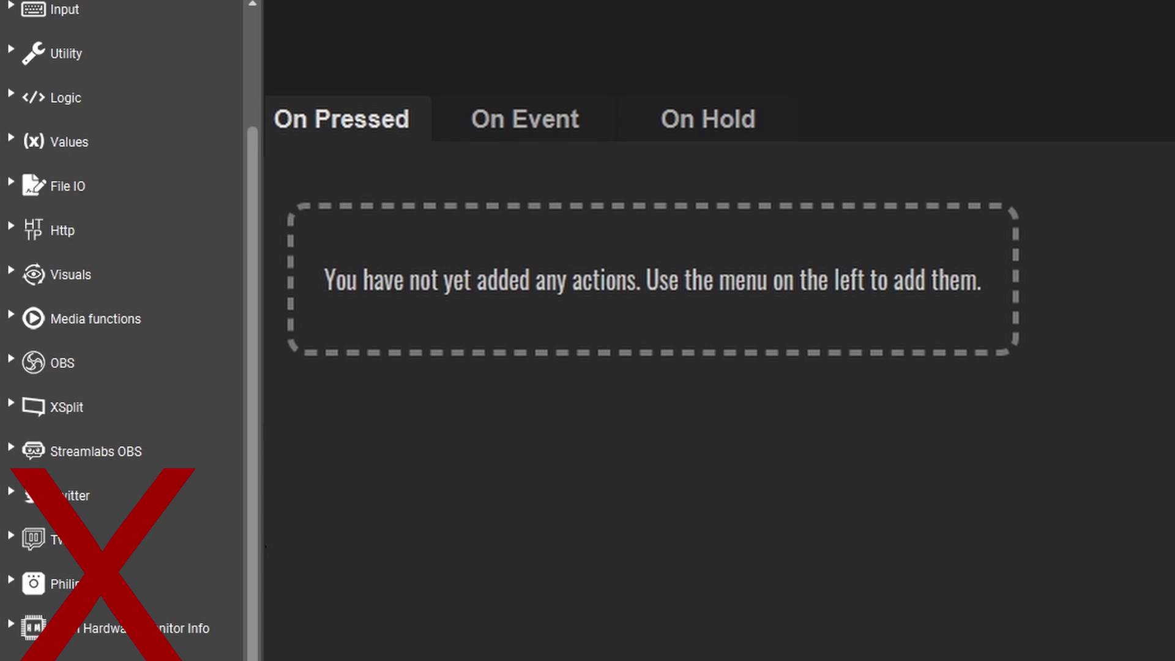
pyautogui.moveTo(252, 393); pyautogui.dragTo(256, 298)
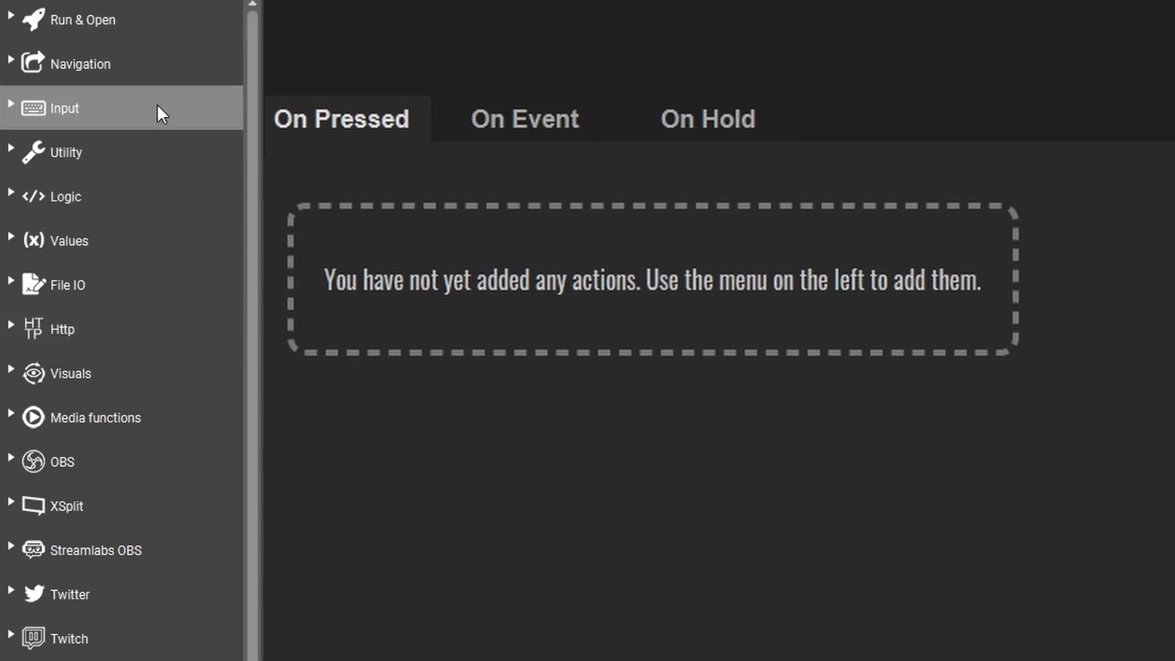
pyautogui.click(21, 23)
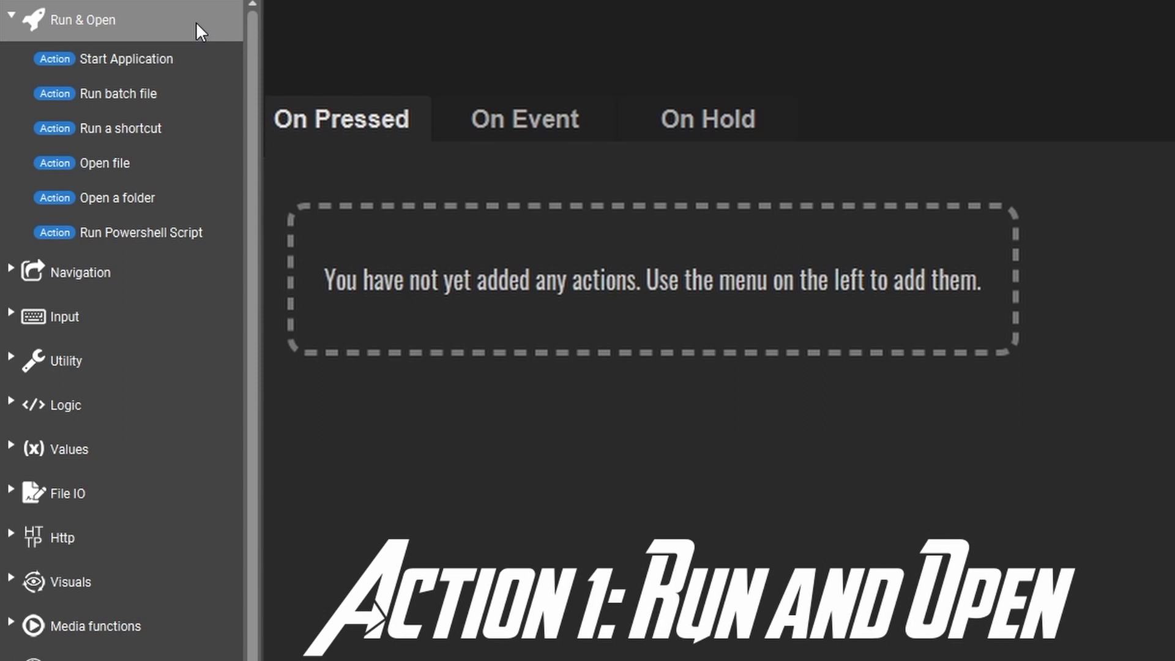
pyautogui.click(180, 57)
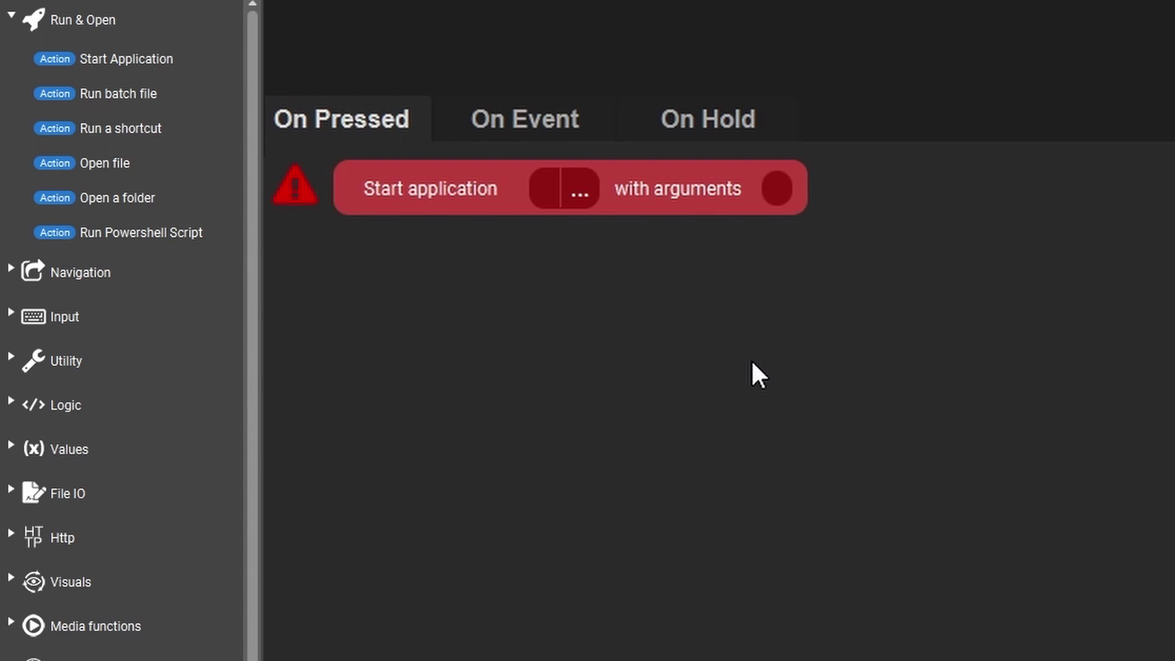
# - Choose lghub from C:\Program Files\LGHUB as the application the Start Application action launches
pyautogui.click(579, 191)
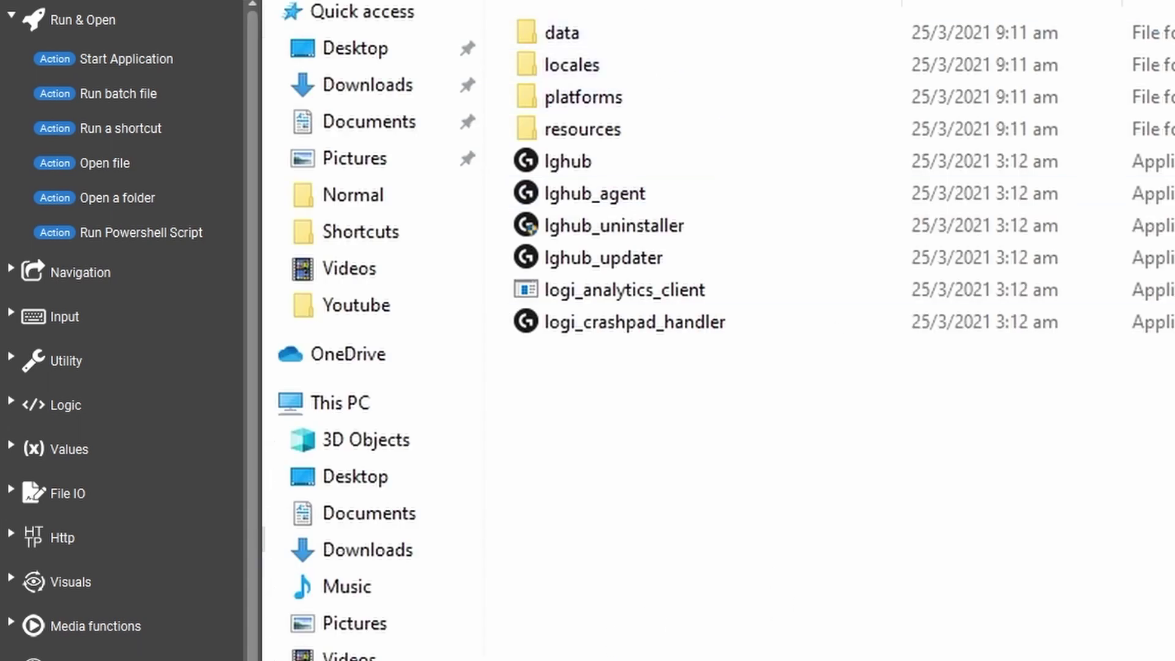
pyautogui.press('Escape')
pyautogui.click(580, 195)
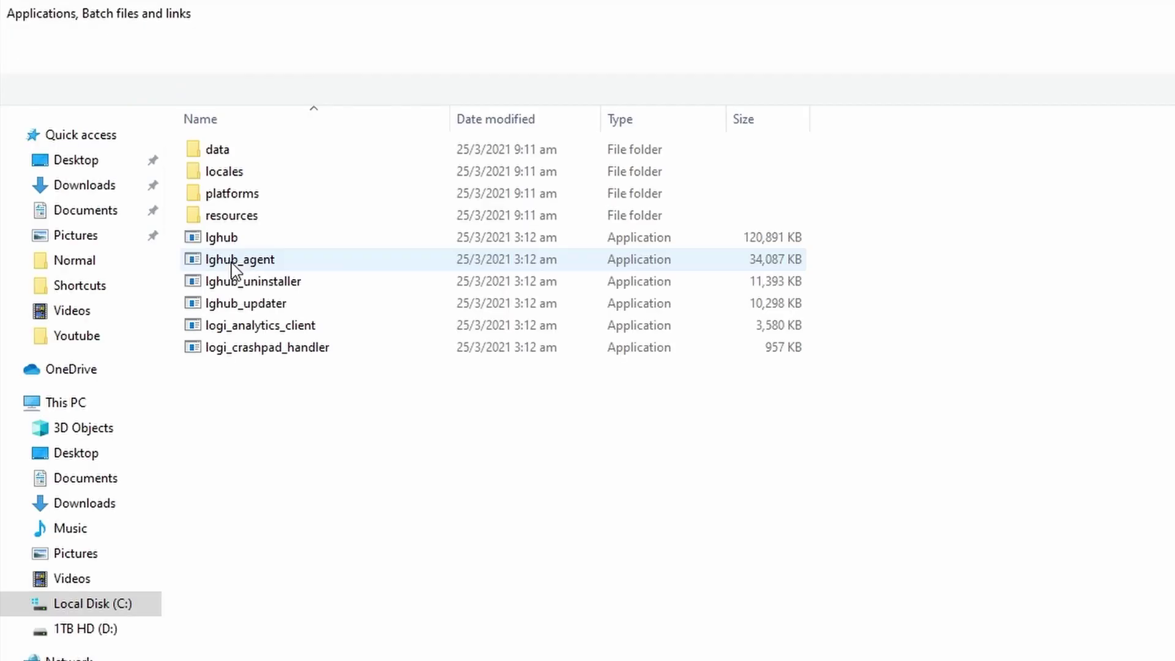
pyautogui.click(118, 606)
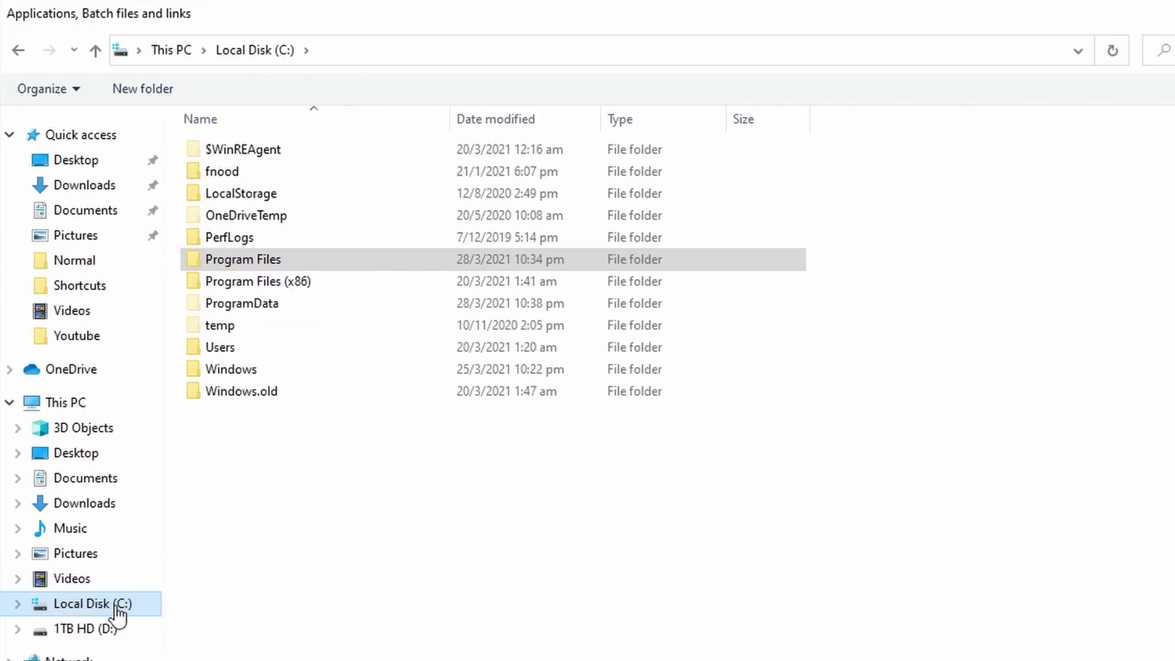
pyautogui.doubleClick(245, 265)
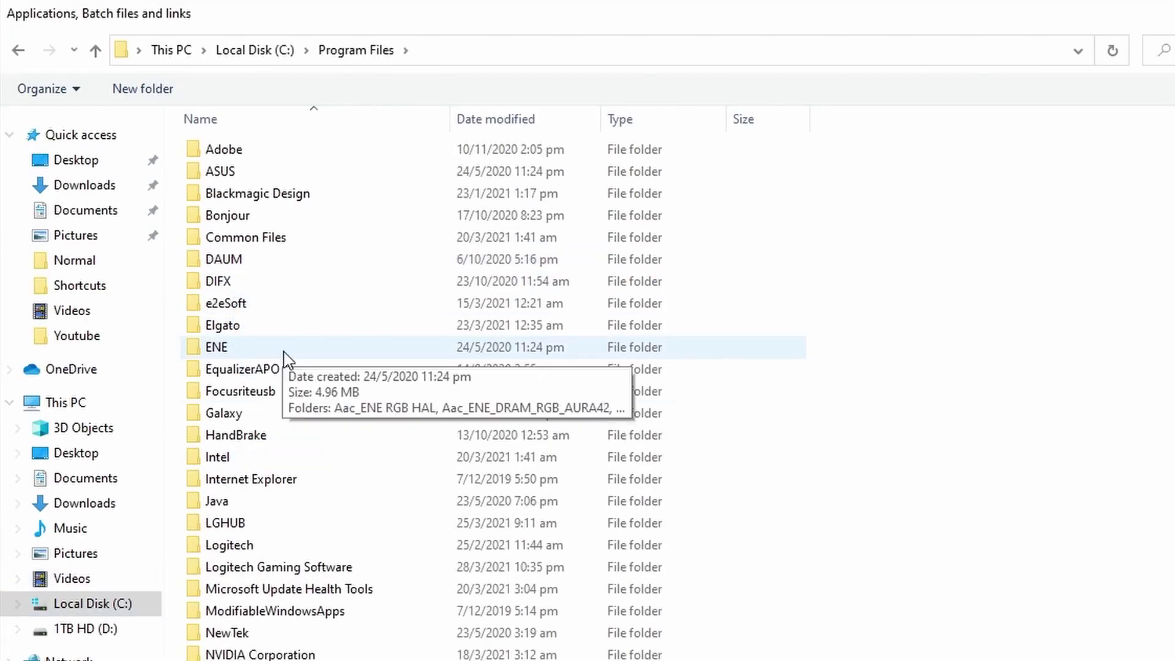
pyautogui.doubleClick(266, 530)
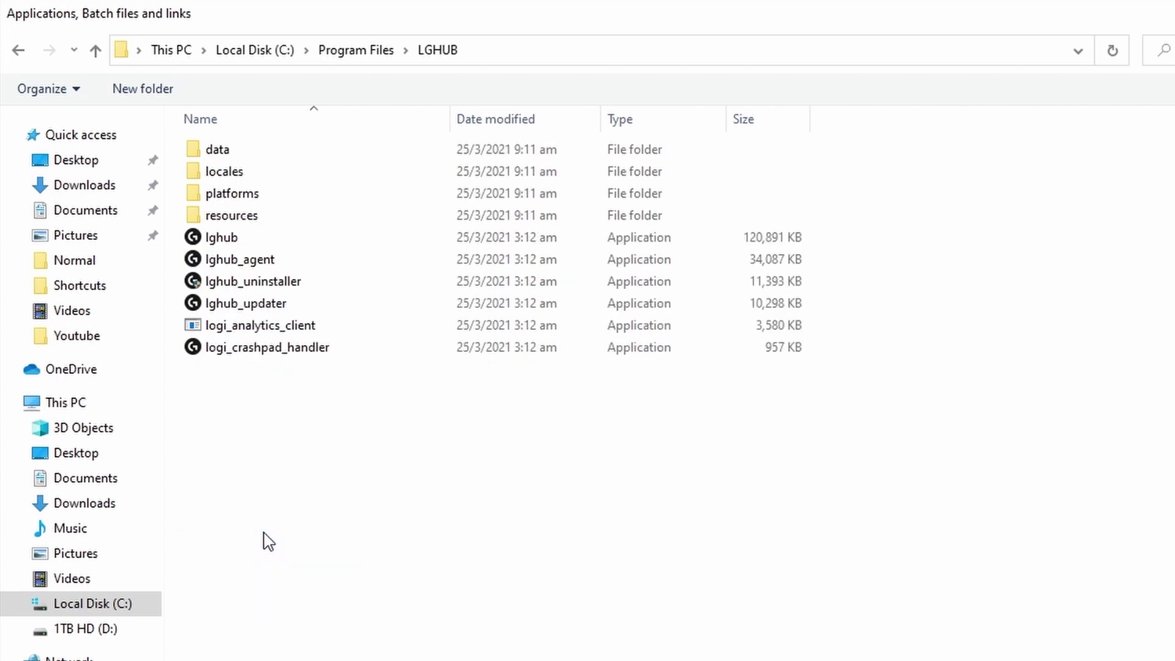
pyautogui.click(250, 240)
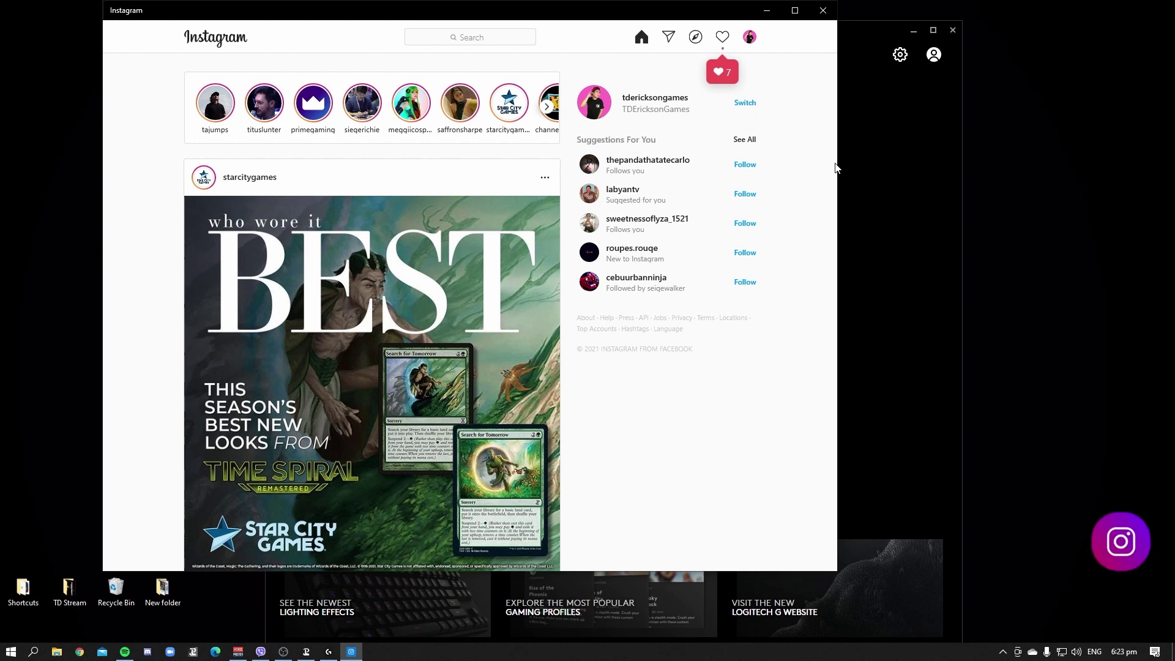
# - Close the Instagram window and open the Test button on the Sample page for editing
pyautogui.click(823, 11)
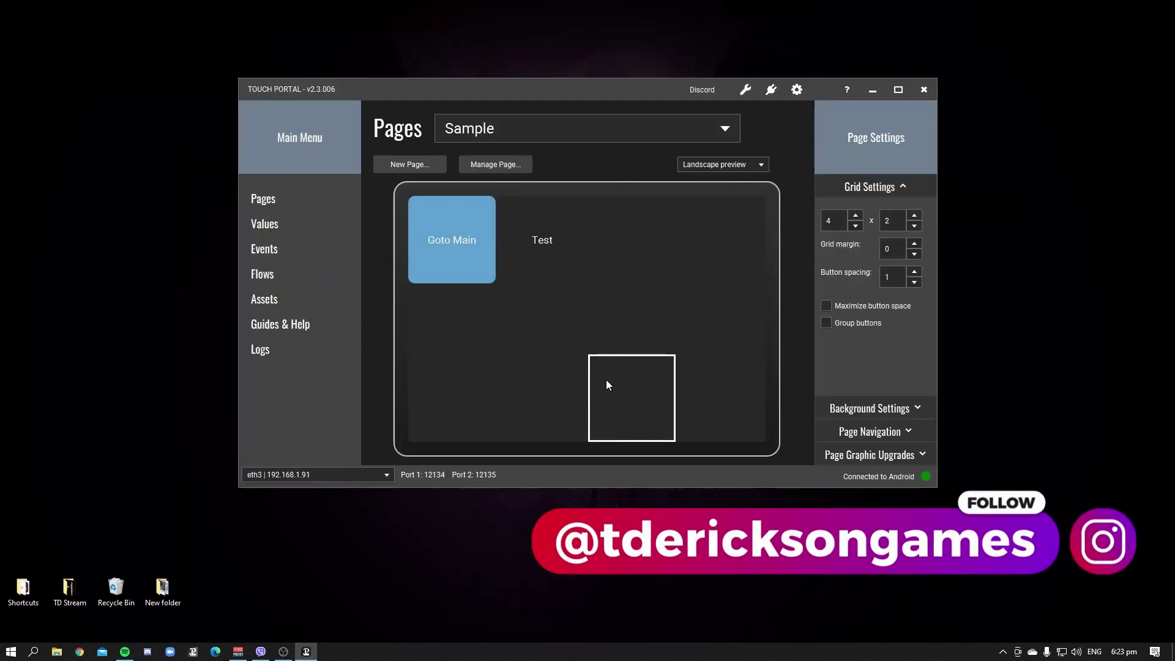
pyautogui.click(560, 281)
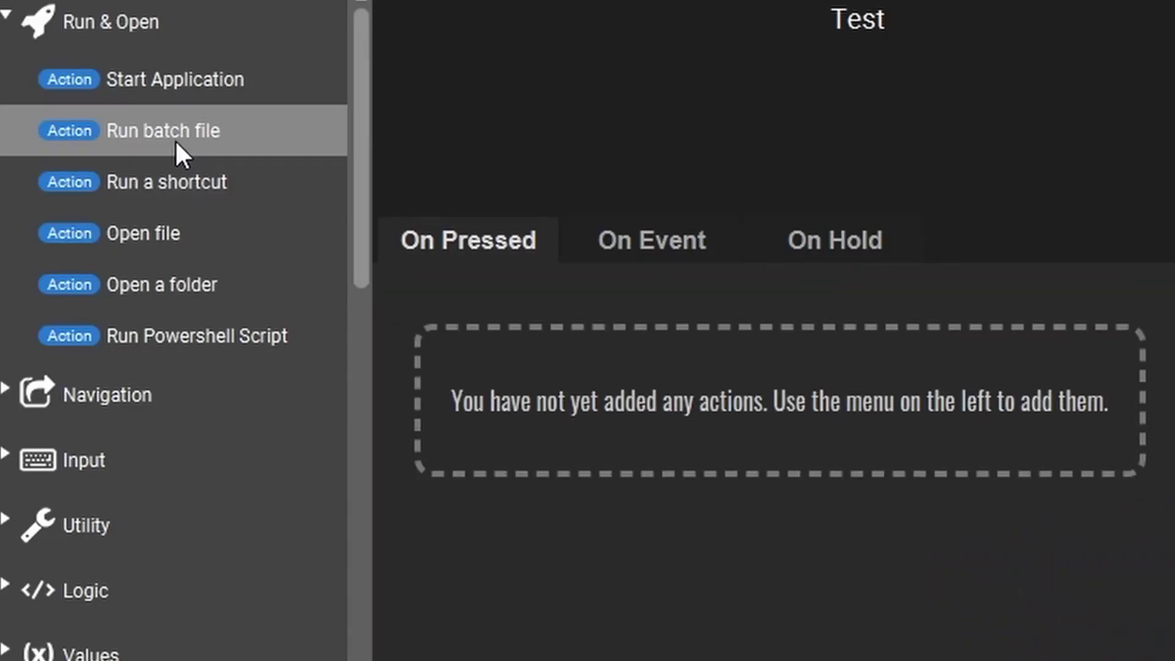
# - Add a Run batch file action to view its script run modes and remove it again
pyautogui.click(176, 140)
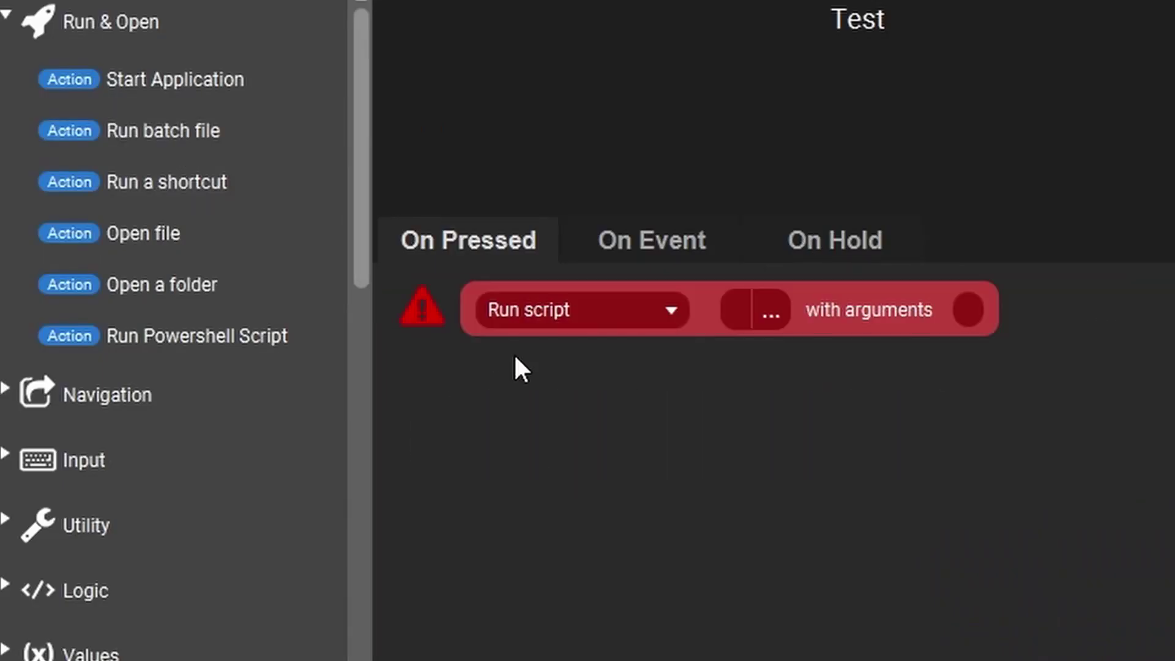
pyautogui.click(580, 318)
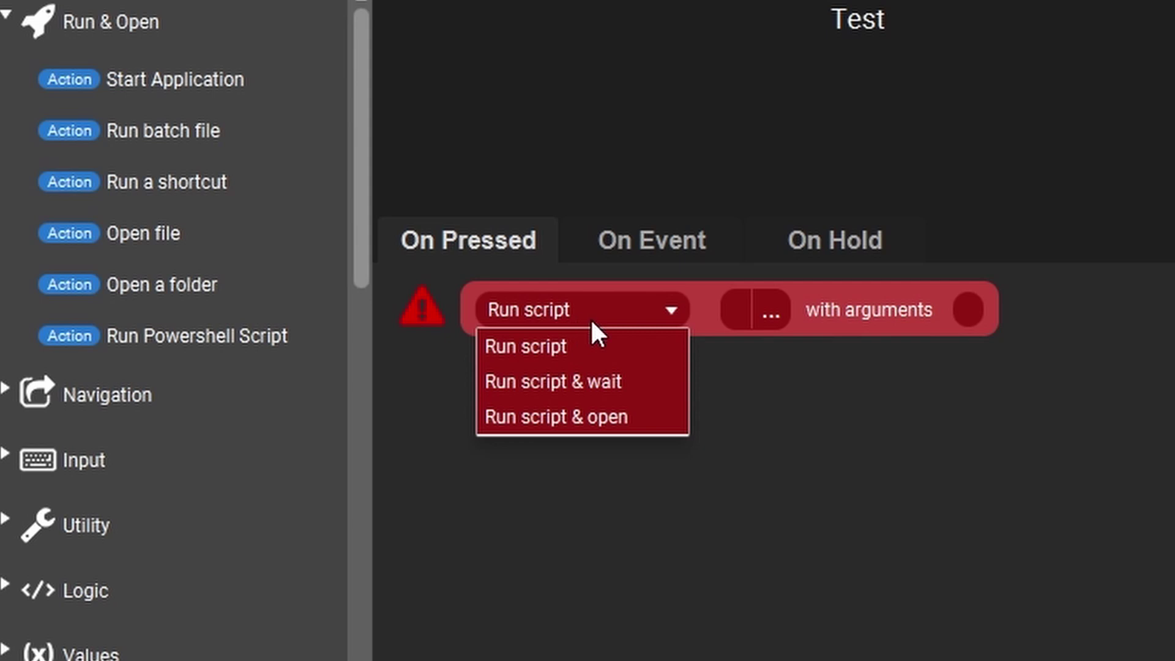
pyautogui.rightClick(841, 425)
pyautogui.click(901, 439)
pyautogui.click(904, 408)
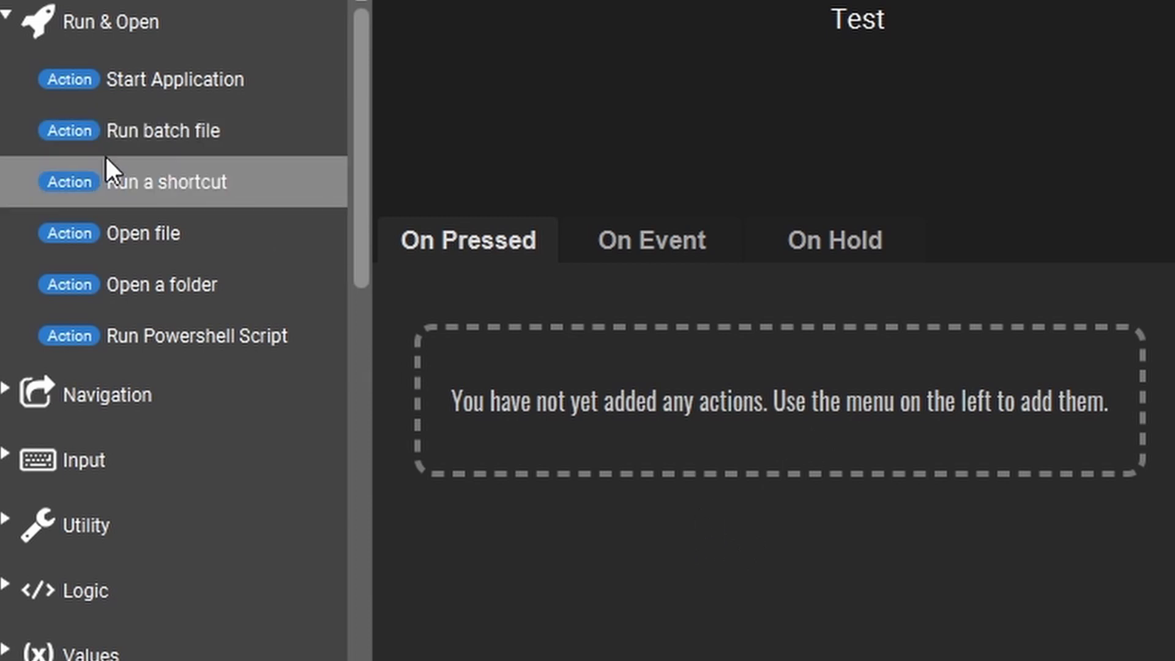
# - Add a Run a shortcut action that opens the Decked Builder shortcut from the desktop's Shortcuts folder
pyautogui.click(109, 178)
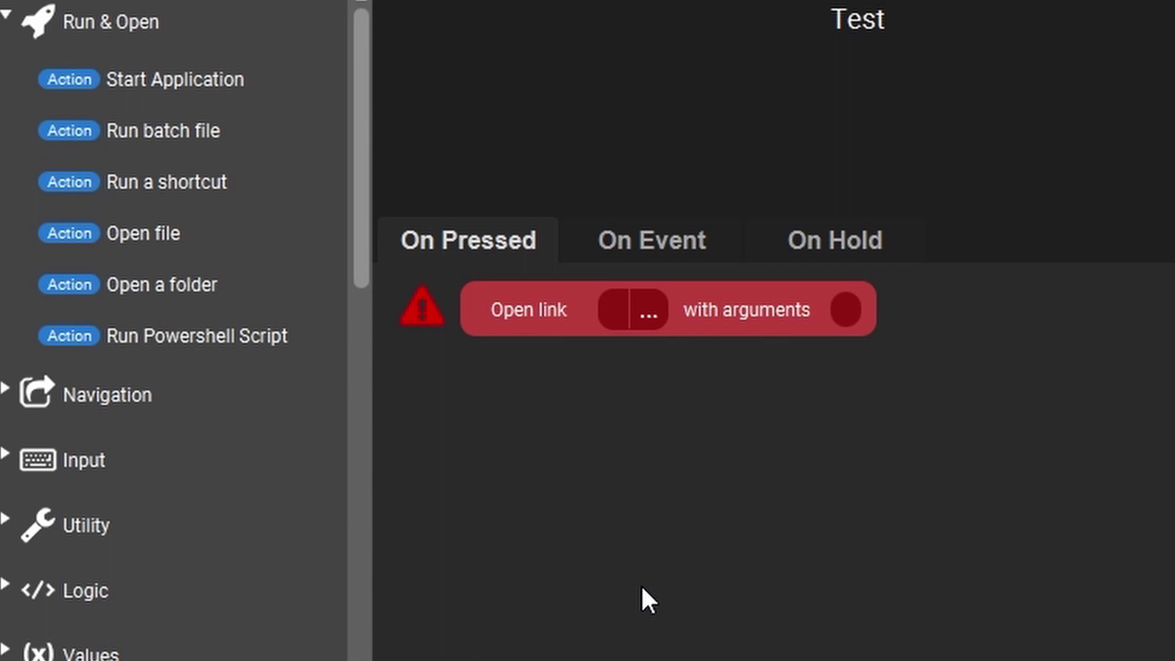
pyautogui.click(649, 302)
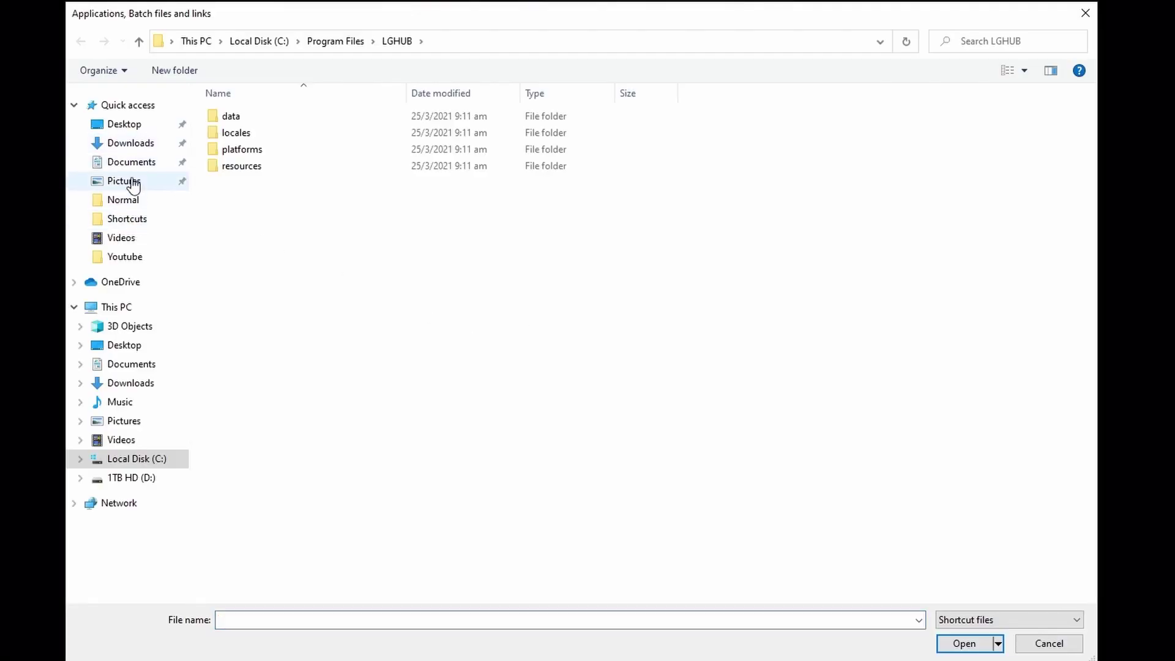
pyautogui.click(135, 126)
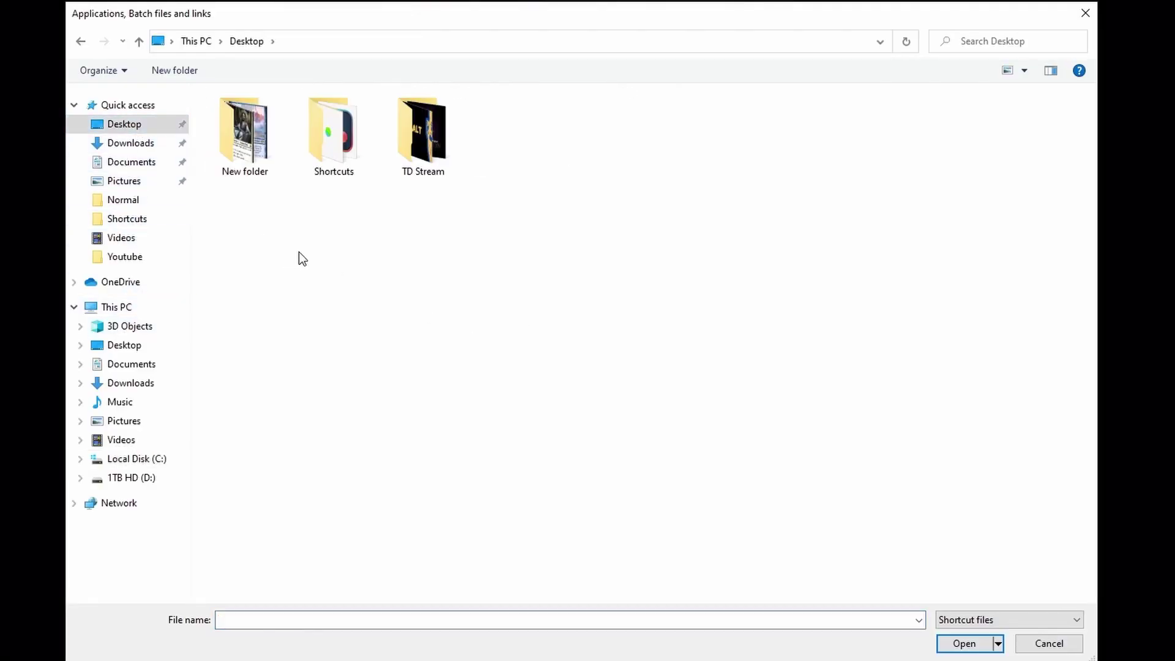
pyautogui.doubleClick(322, 122)
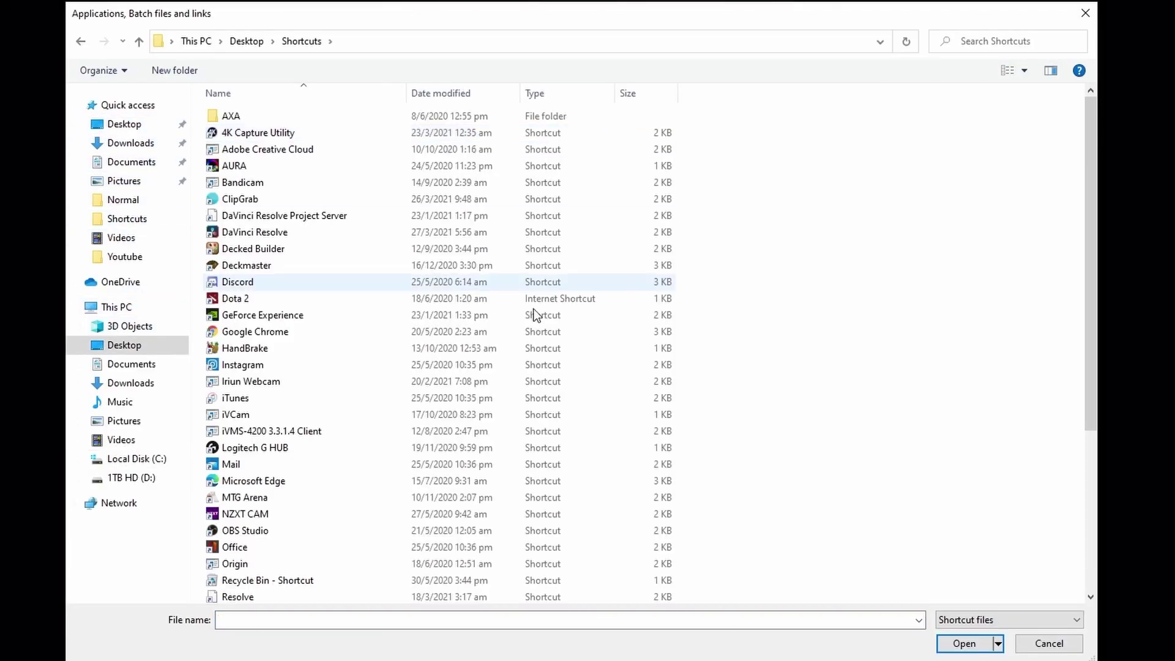
pyautogui.click(322, 248)
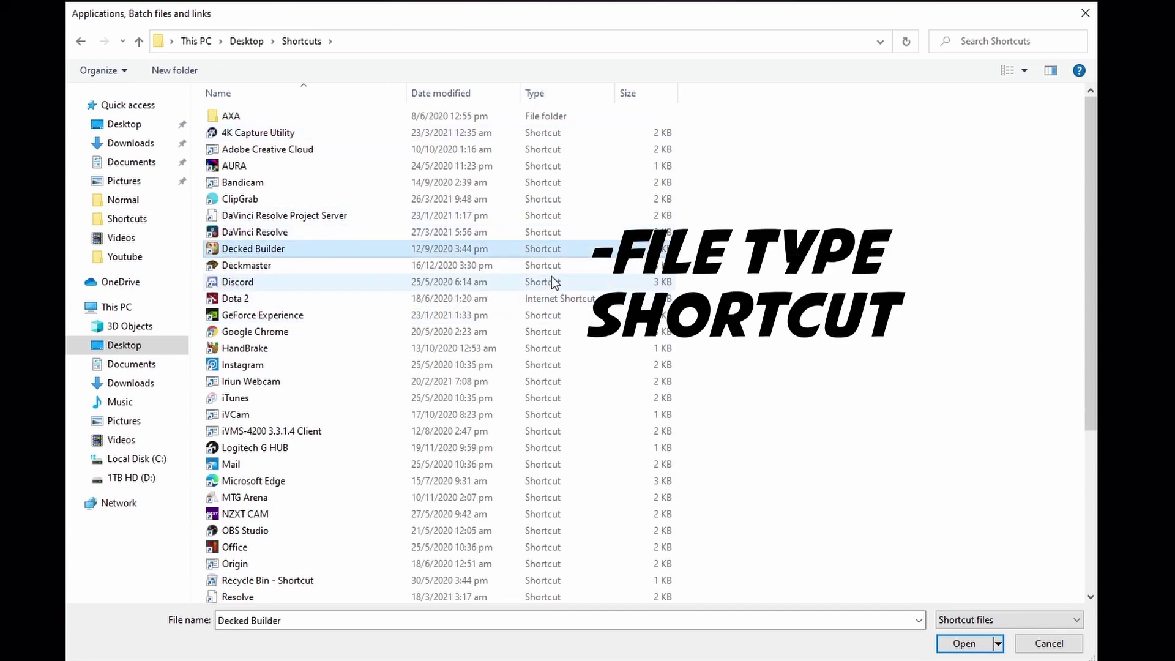
pyautogui.click(964, 643)
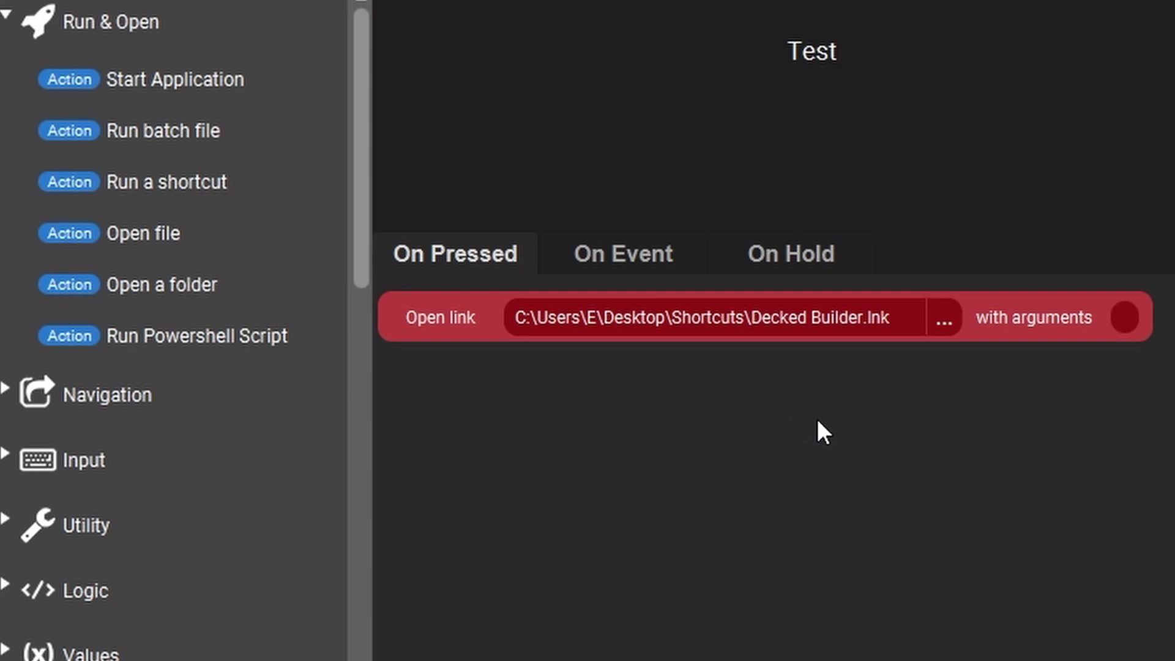
# - Enter a trial argument beginning with a hyphen in the shortcut action and clear it again
pyautogui.click(1125, 318)
pyautogui.write('-m')
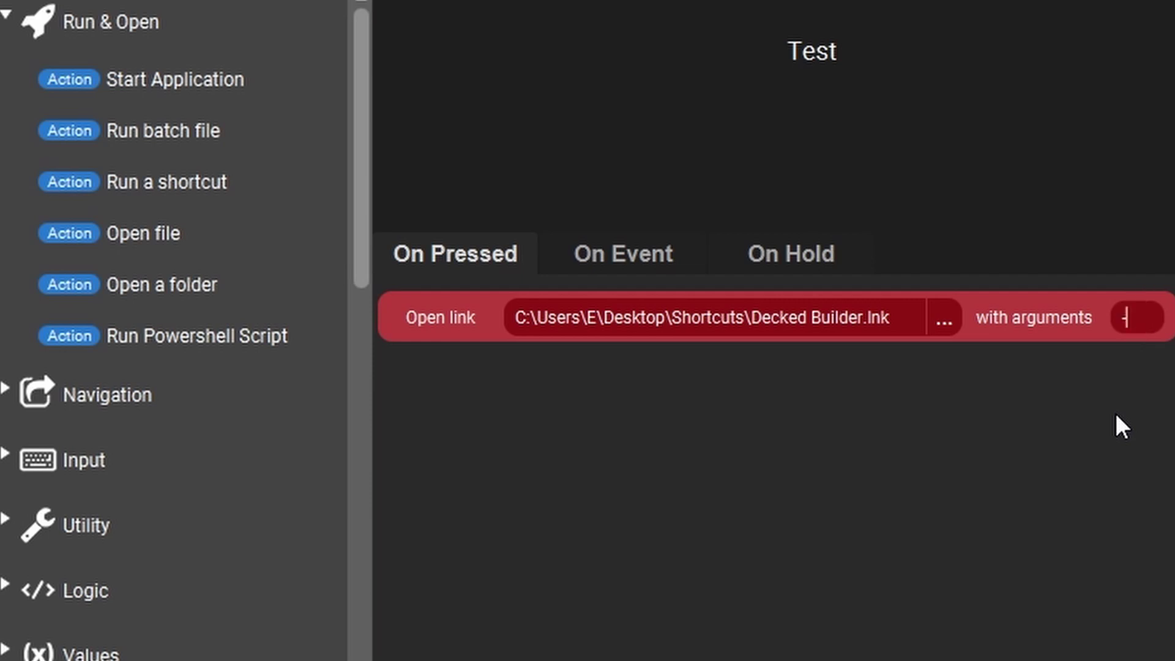
pyautogui.press('BackSpace')
pyautogui.press('BackSpace')
# - Save the Test button and dismiss the database update message in Decked Builder
pyautogui.click(699, 592)
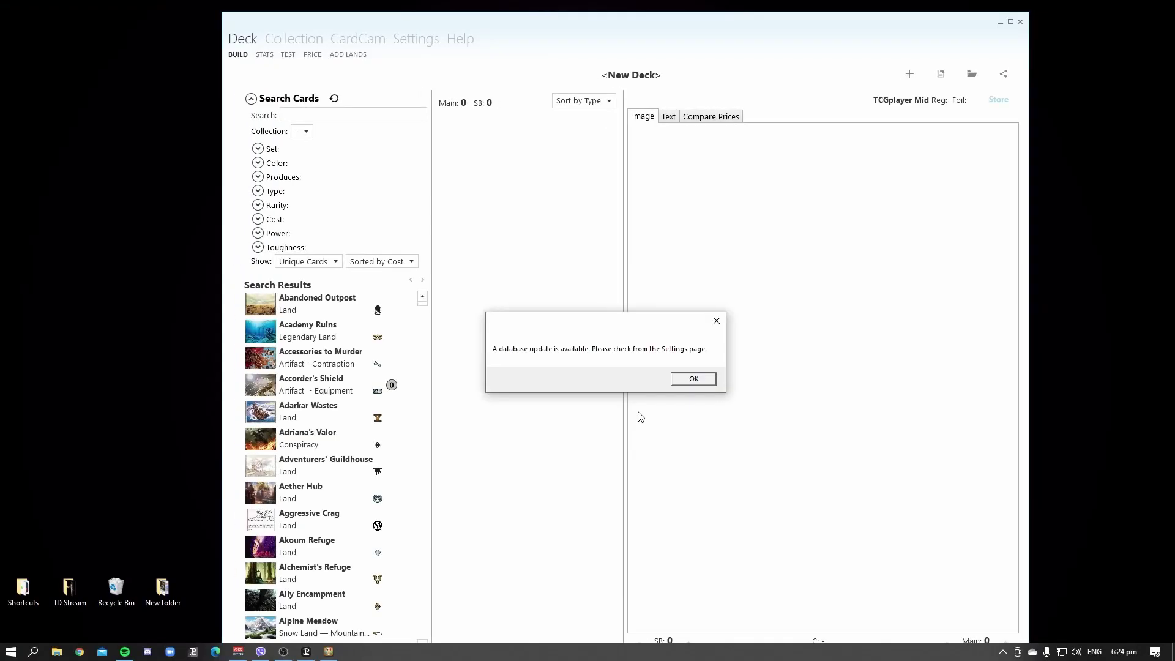
pyautogui.click(690, 379)
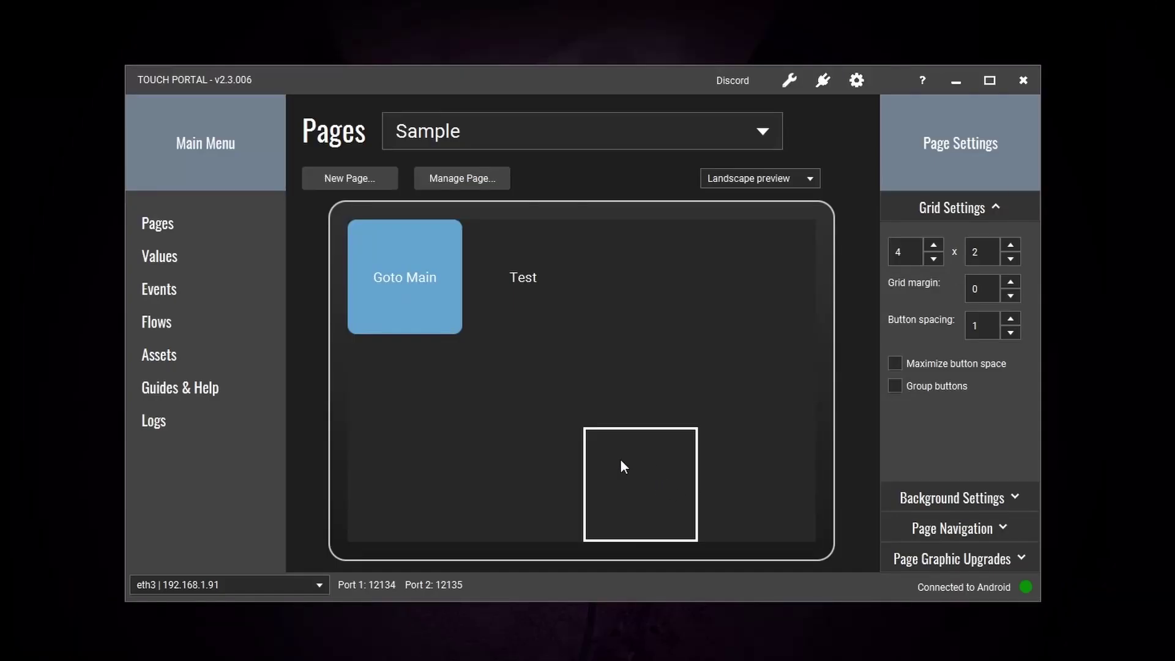
# - View the app buttons on the (main) page, including the Twitter button, and return to the Sample page
pyautogui.click(421, 130)
pyautogui.click(442, 162)
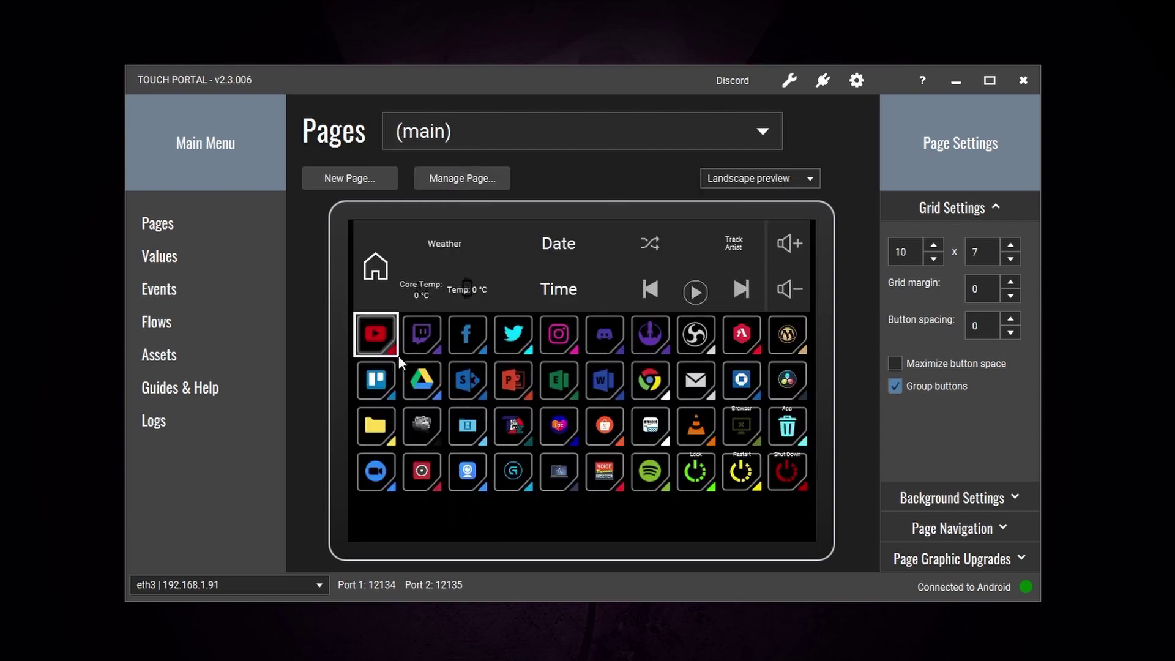
pyautogui.click(518, 345)
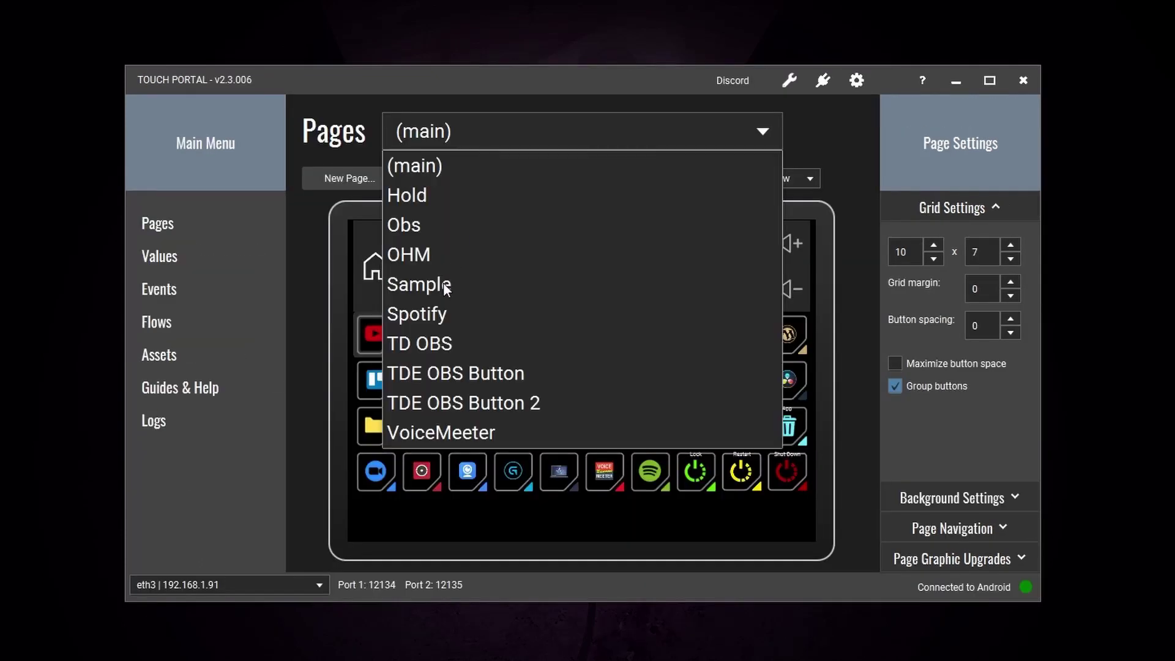
pyautogui.click(443, 282)
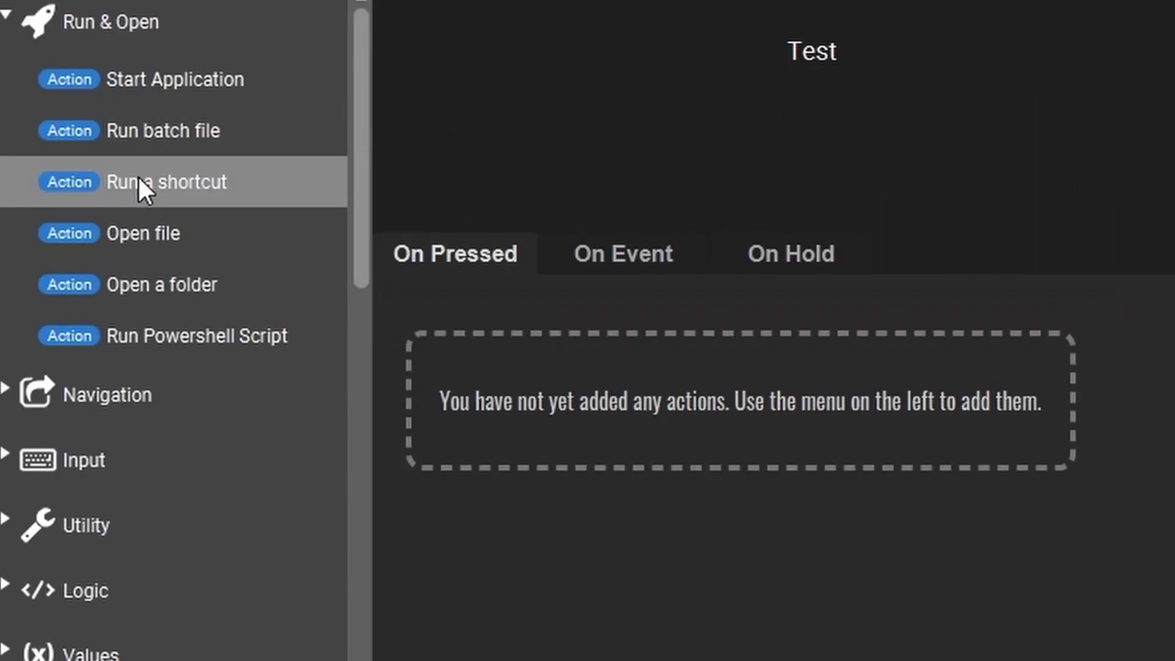
# - Add an Open file action to the Test button that opens "notes on Time Spiral" from the Documents folder
pyautogui.click(251, 242)
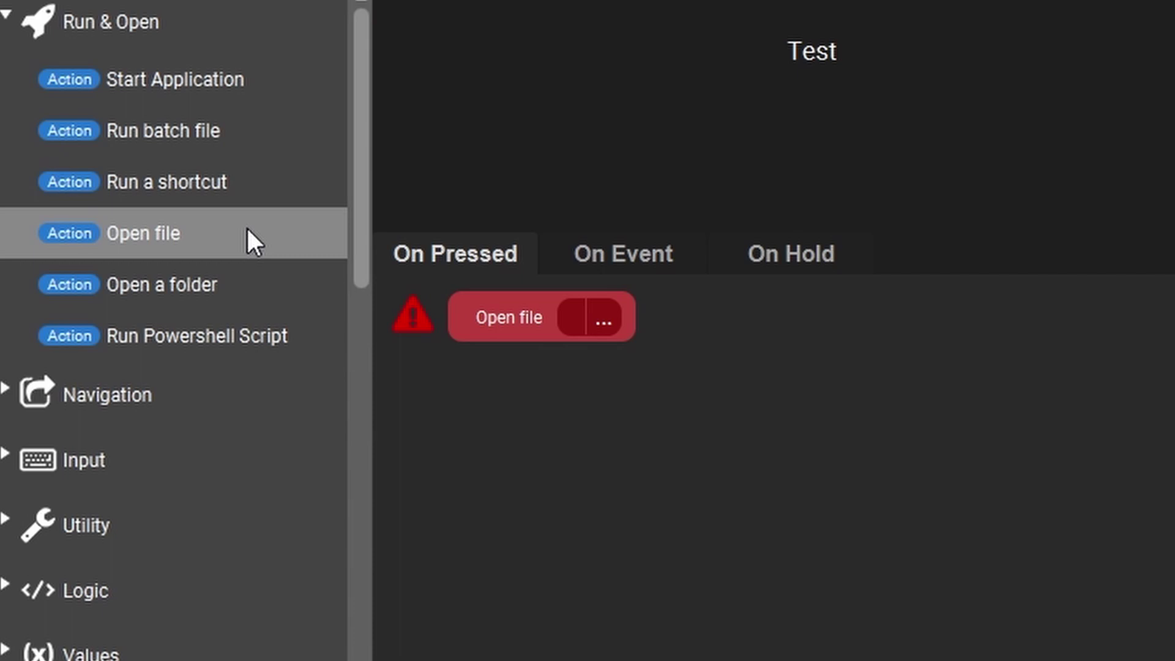
pyautogui.click(600, 326)
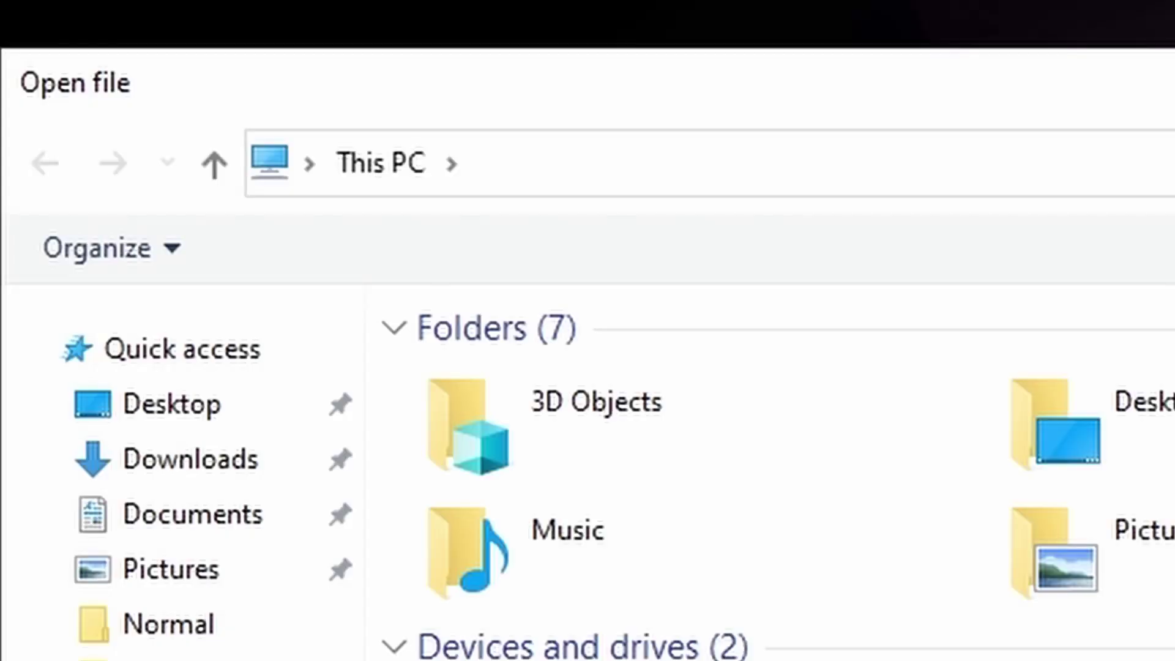
pyautogui.click(201, 528)
pyautogui.click(629, 437)
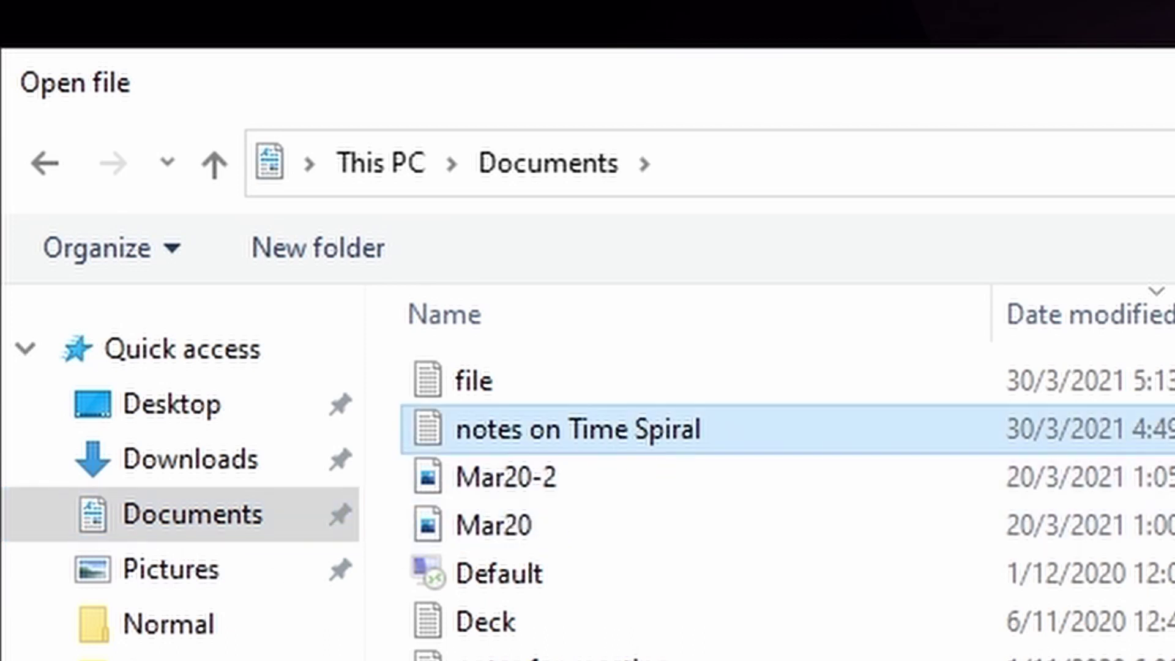
pyautogui.press('Return')
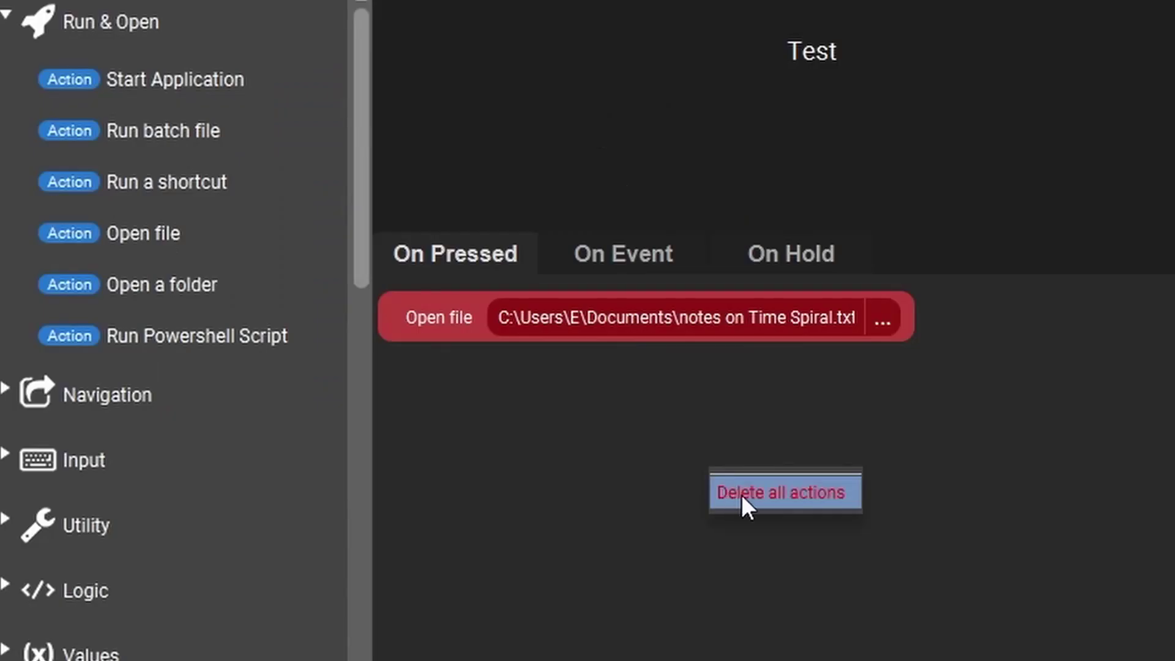
# - Delete all of the button's actions and add an Open a folder action for the Shortcuts folder on the desktop
pyautogui.click(744, 493)
pyautogui.click(829, 409)
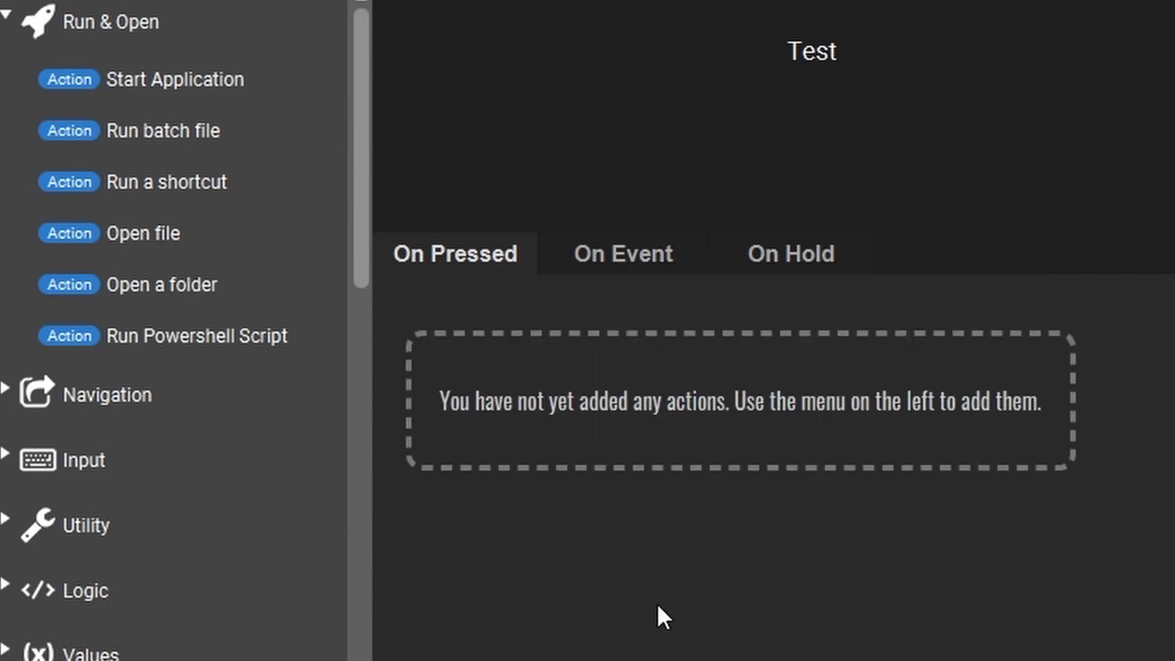
pyautogui.click(153, 298)
pyautogui.click(1076, 164)
pyautogui.click(770, 196)
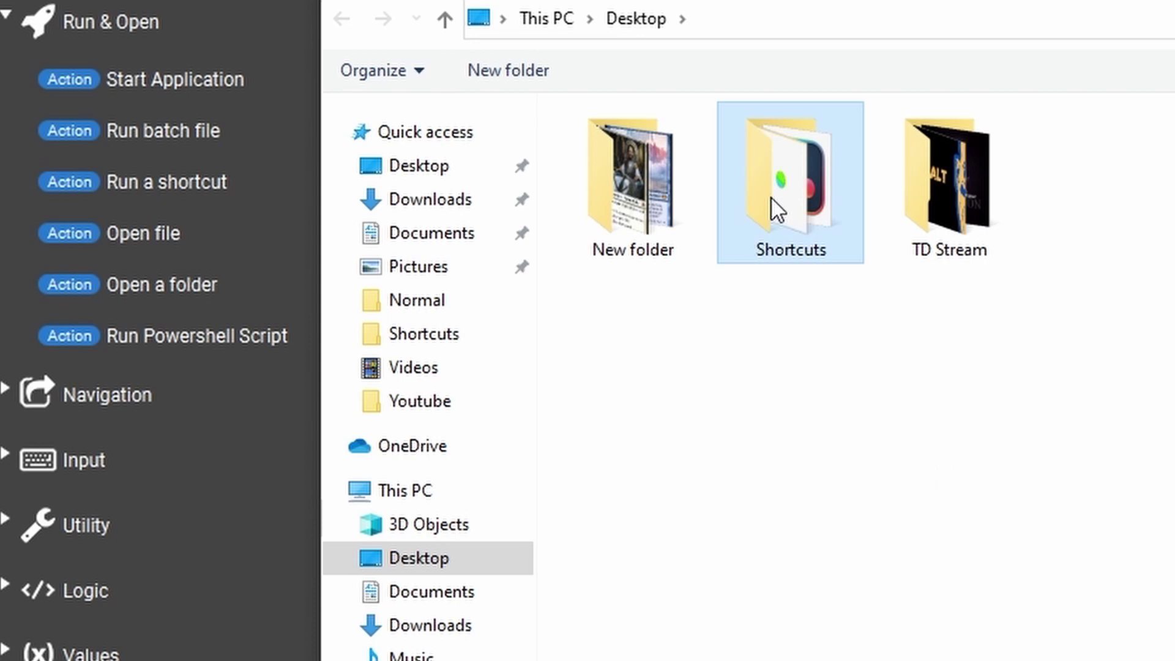
pyautogui.press('Return')
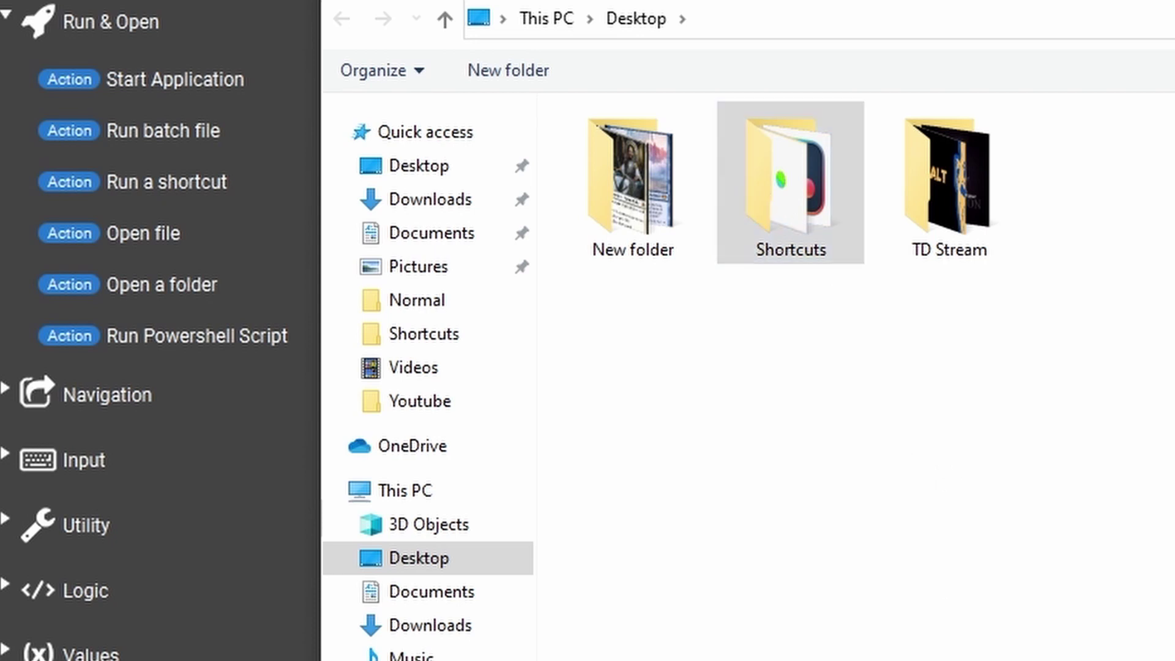
pyautogui.click(928, 286)
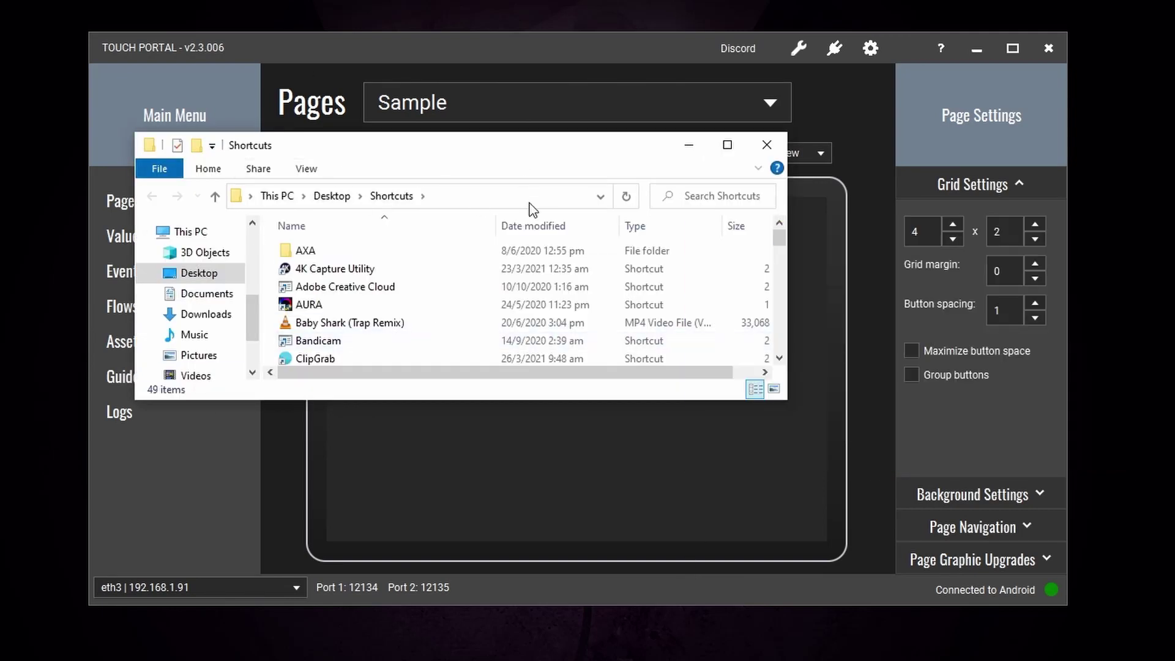
# - Close the opened Shortcuts and Stream folder windows and switch from the (main) page to the Sample page
pyautogui.click(768, 146)
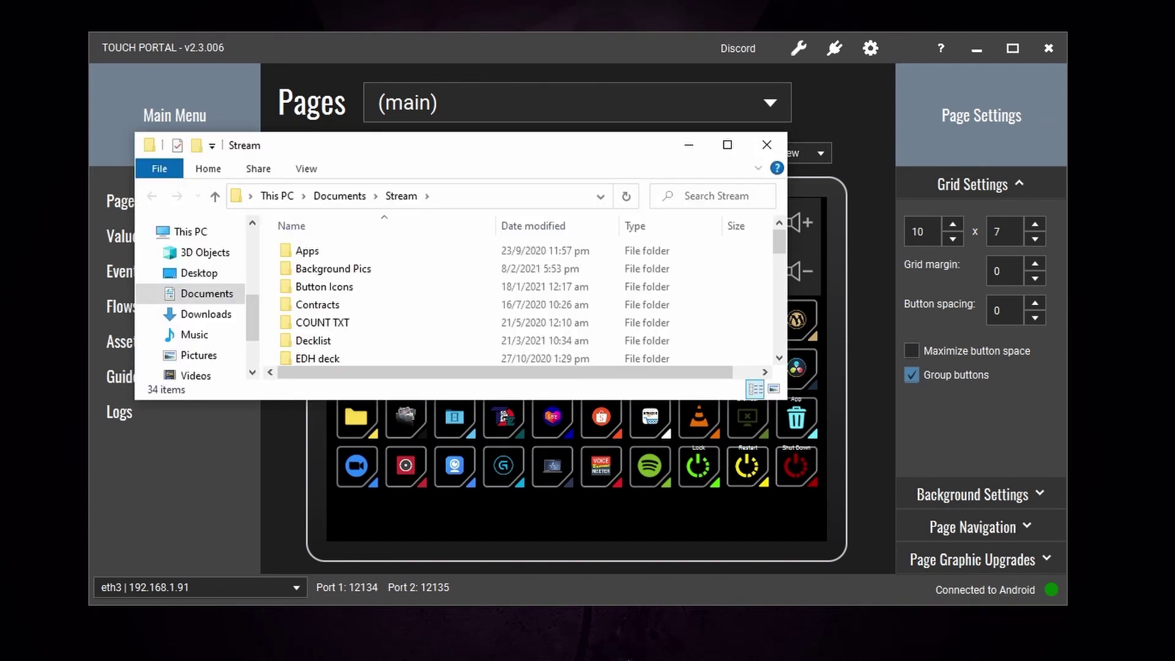
pyautogui.click(767, 146)
pyautogui.click(438, 115)
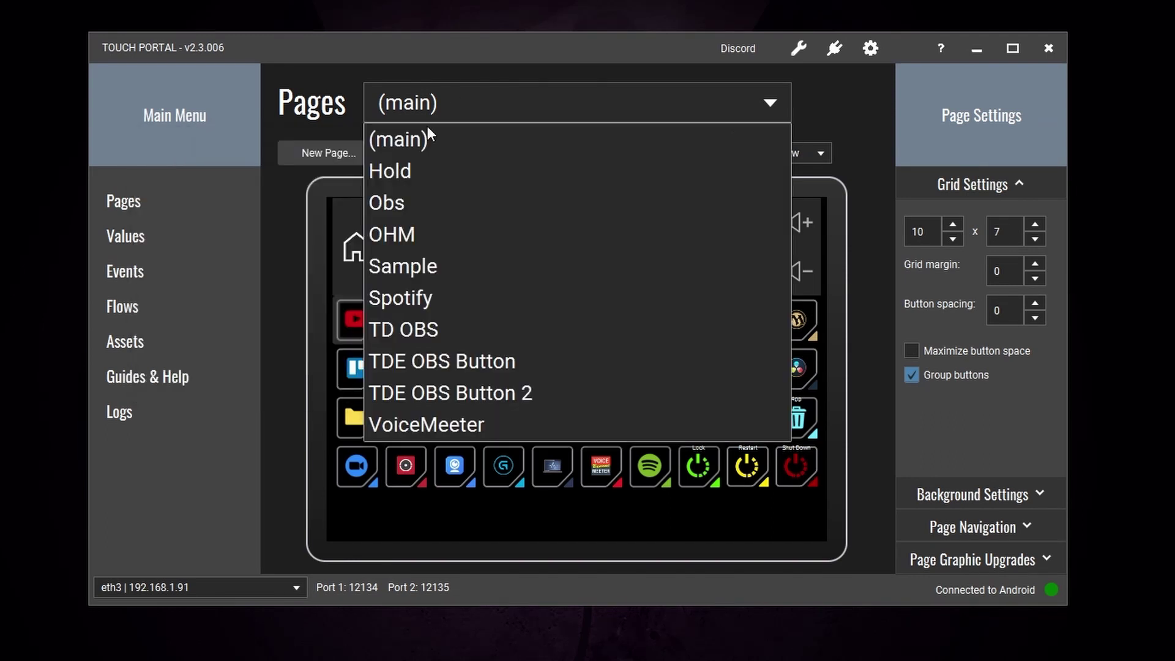
pyautogui.click(450, 277)
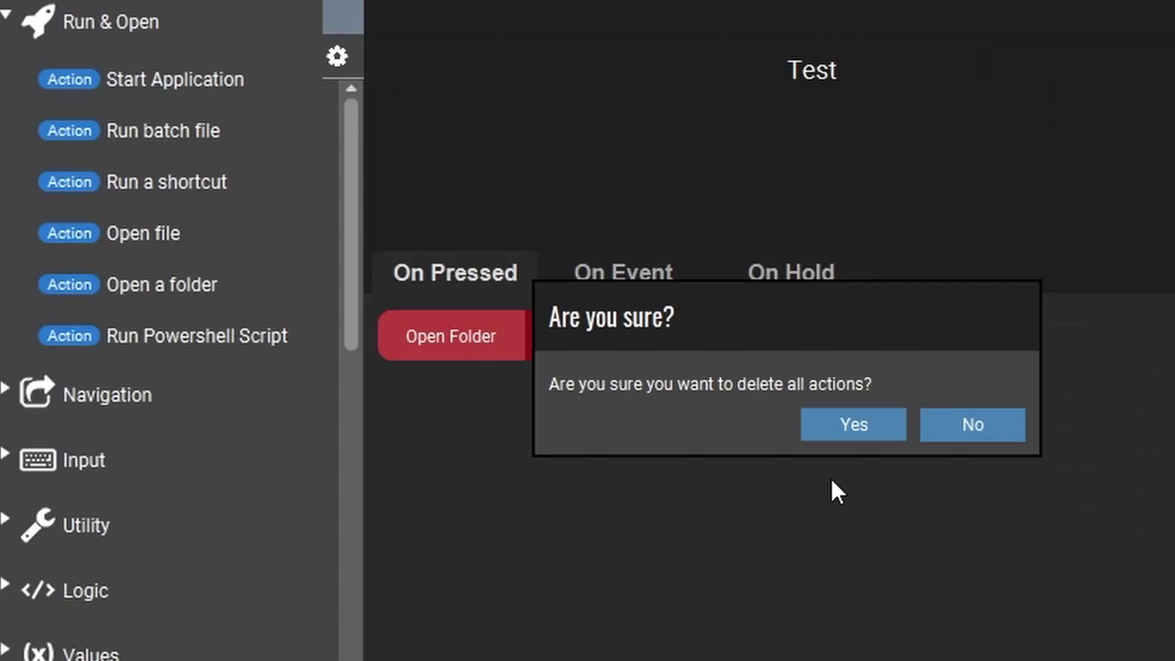
# - Delete all actions of the Test button and open the settings for a Run Powershell Script action
pyautogui.click(824, 428)
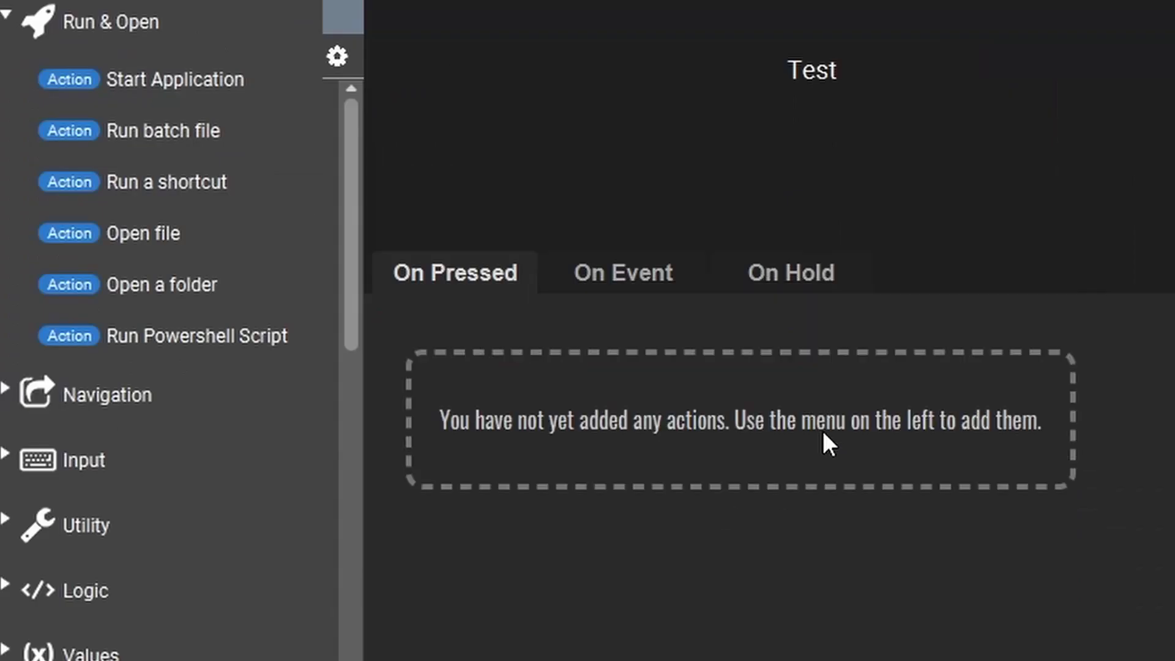
pyautogui.click(245, 336)
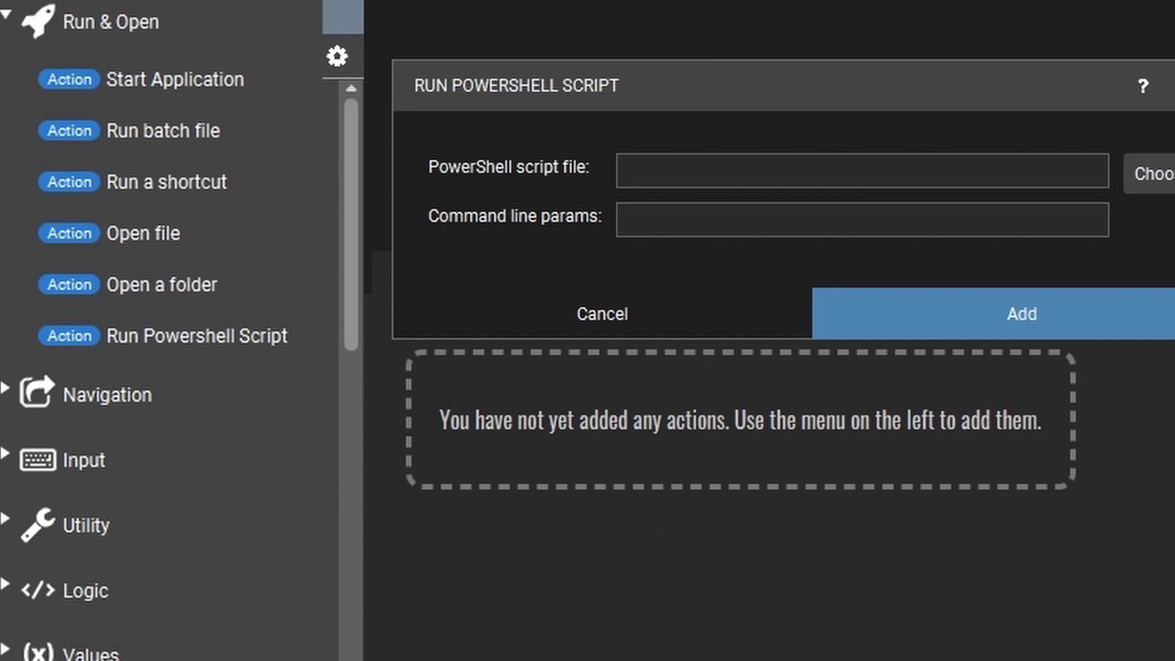
# - Search Windows for PowerShell, launch the Windows PowerShell console and close it again
pyautogui.click(34, 652)
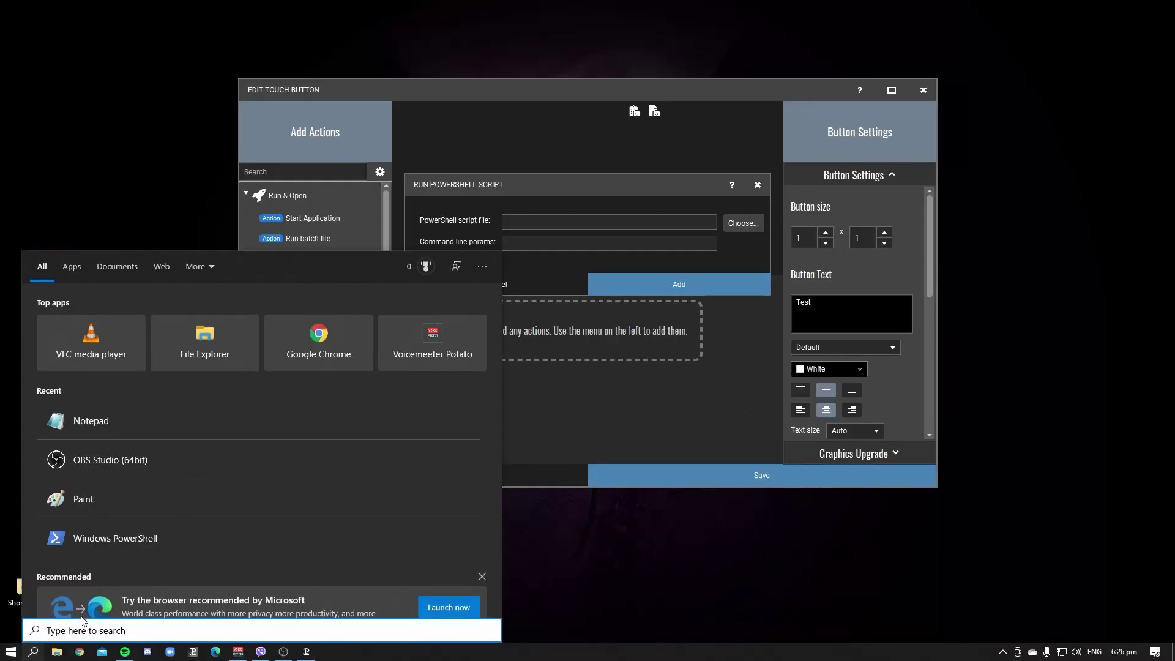
pyautogui.write('powershell')
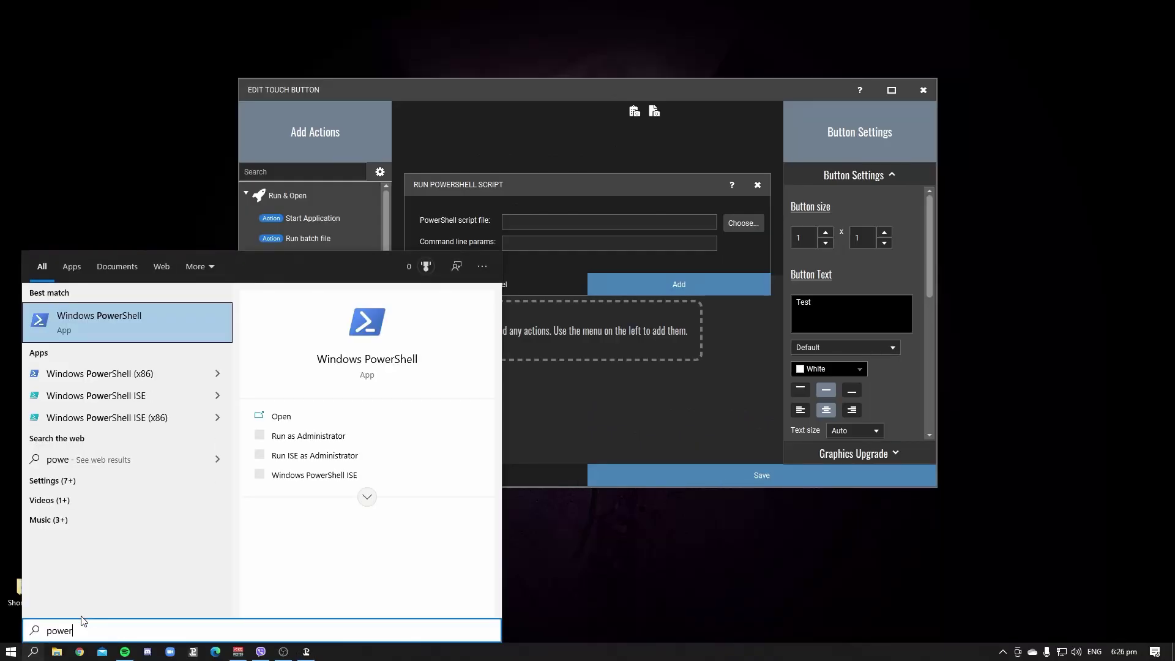
pyautogui.press('Return')
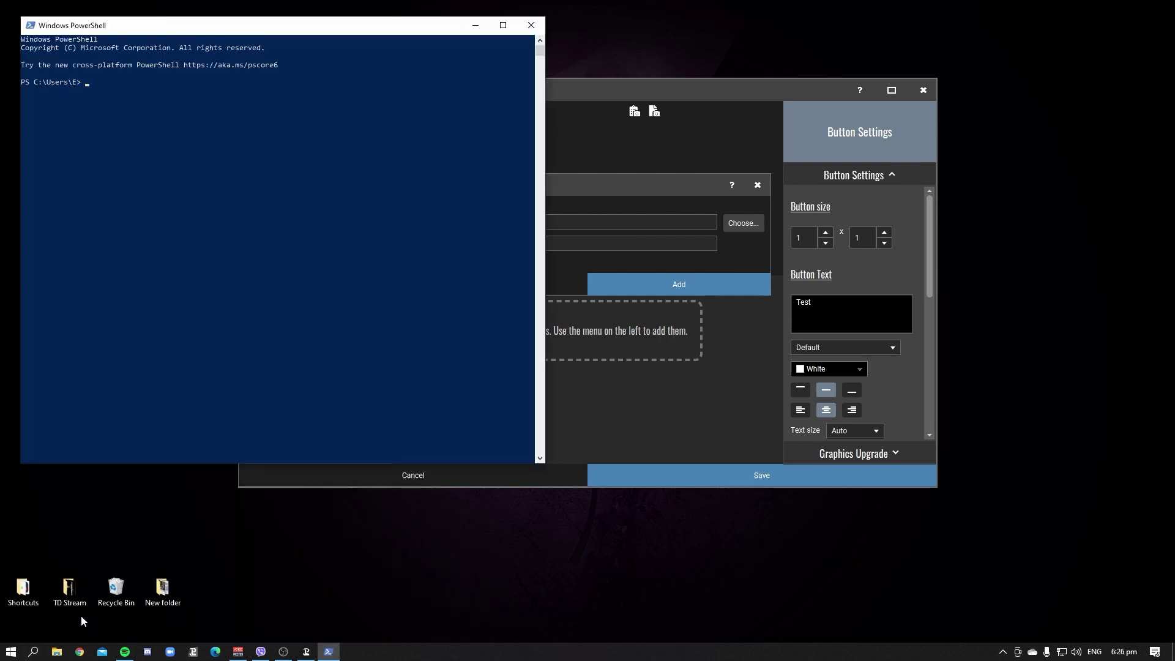
pyautogui.click(531, 25)
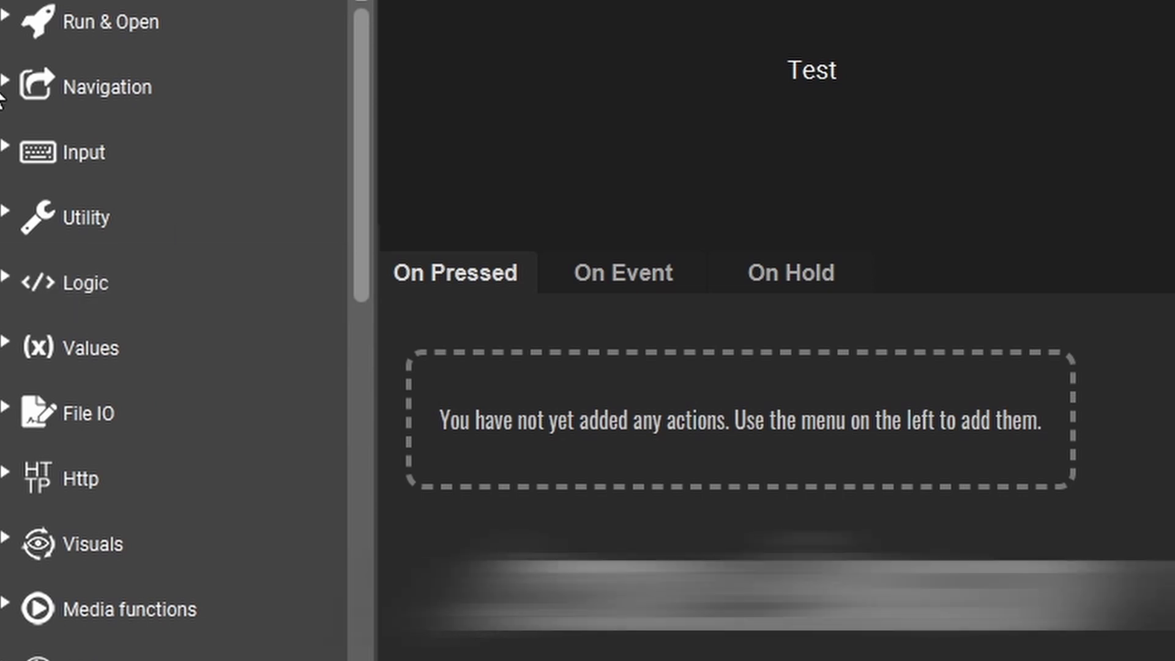
# - Add a Go To Page navigation action to the Test button with (main) as the target page
pyautogui.click(57, 94)
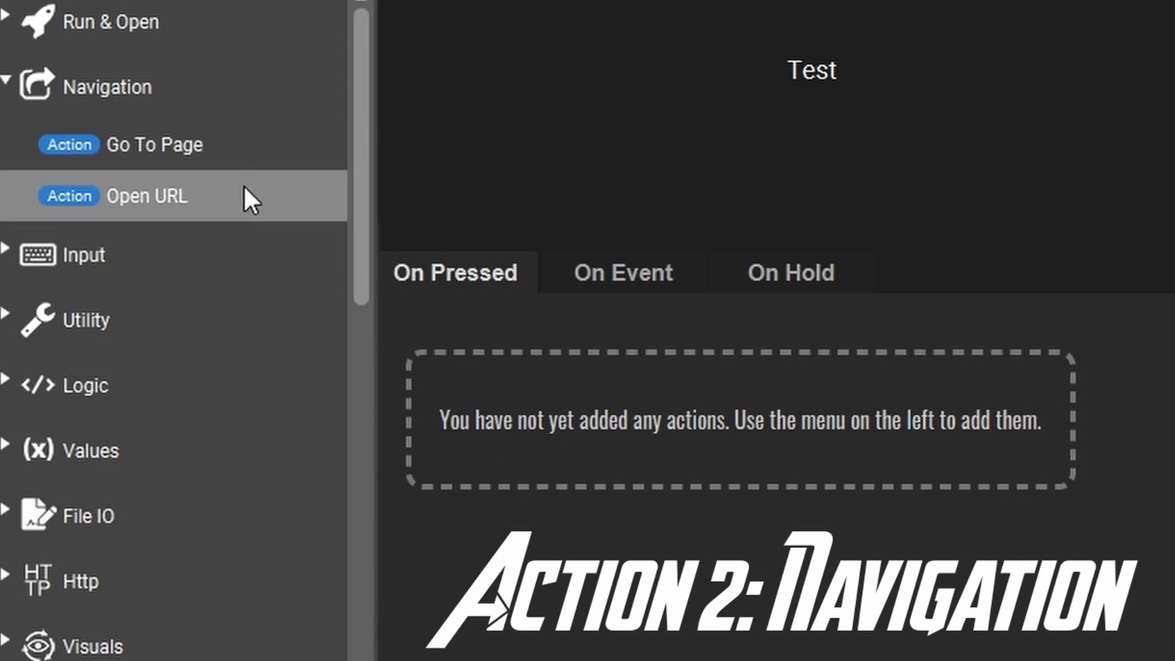
pyautogui.click(174, 140)
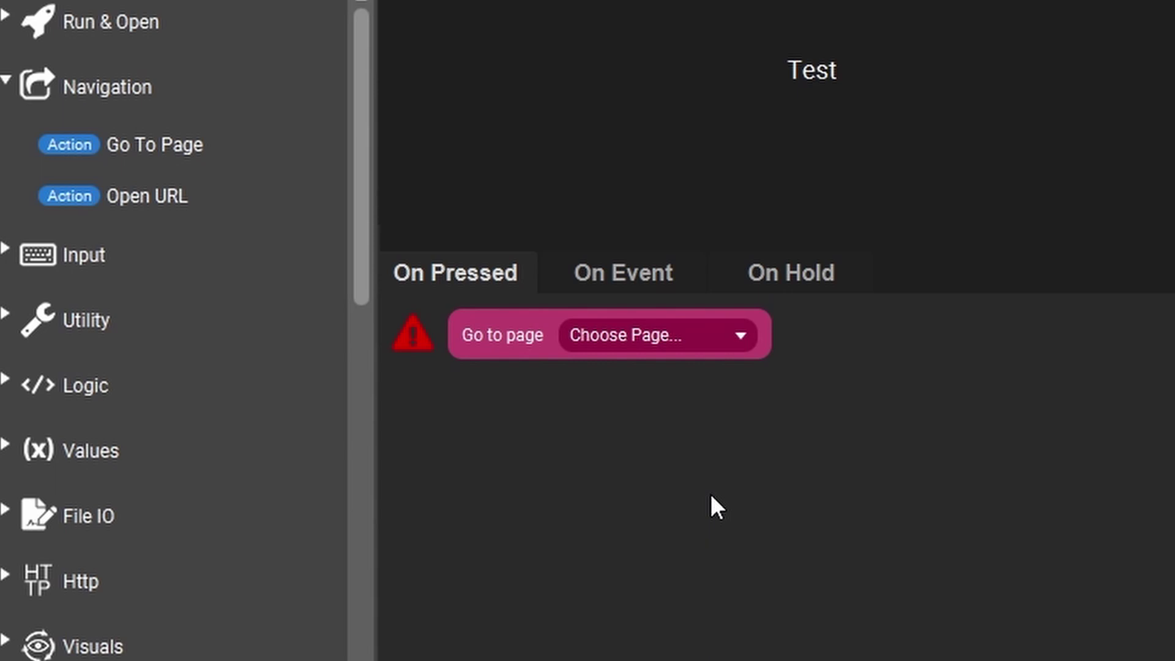
pyautogui.click(697, 346)
pyautogui.scroll(-1, 759, 582)
pyautogui.scroll(1, 765, 387)
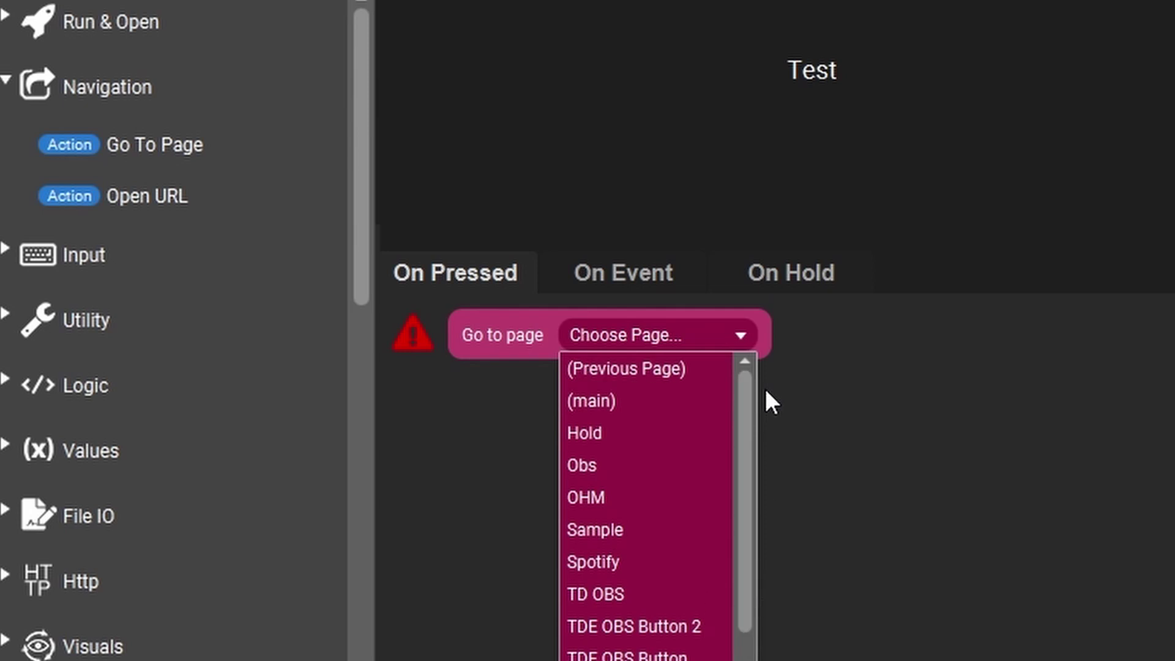
pyautogui.click(597, 401)
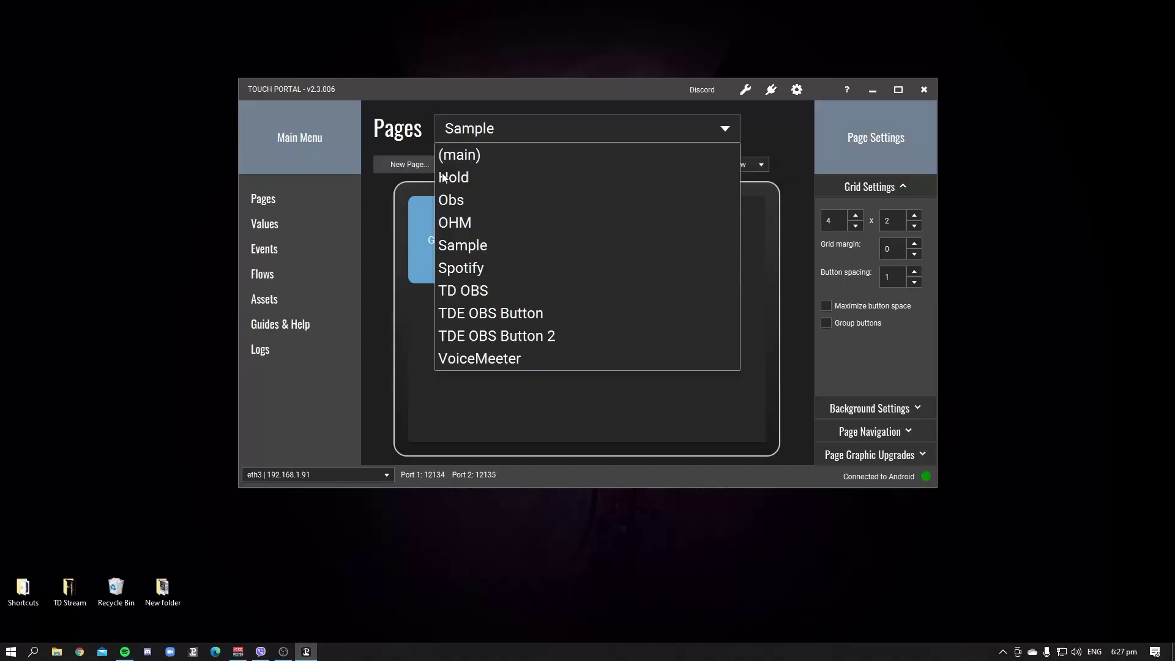
# - View the home button on the (main) page and return to the Sample page
pyautogui.click(466, 152)
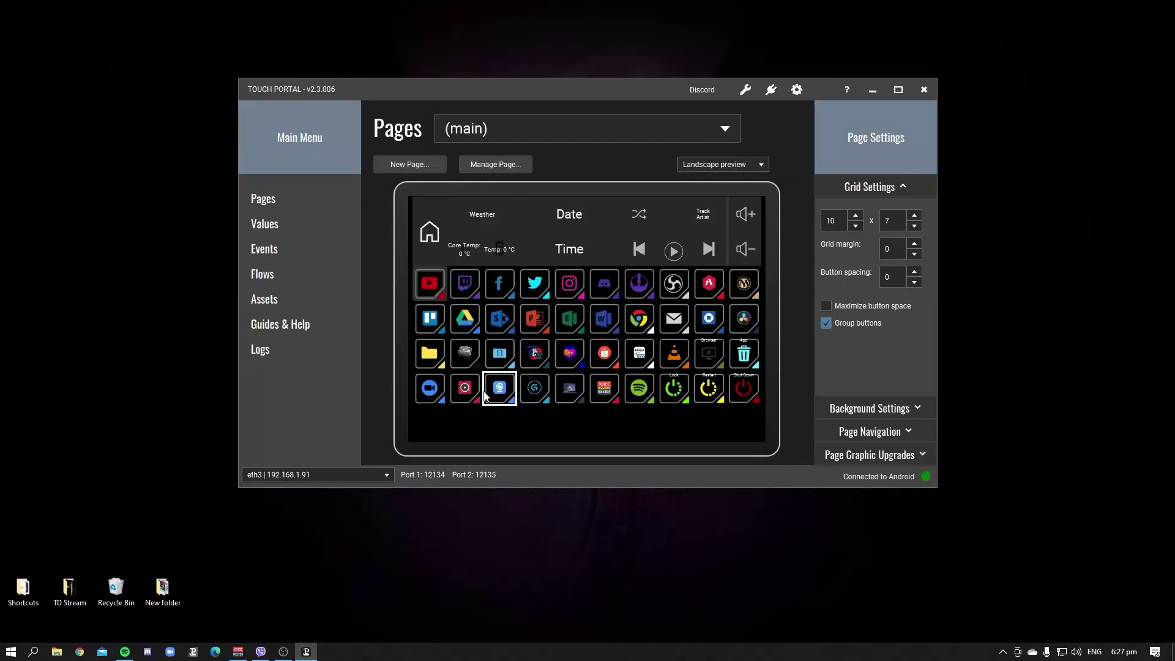
pyautogui.click(429, 232)
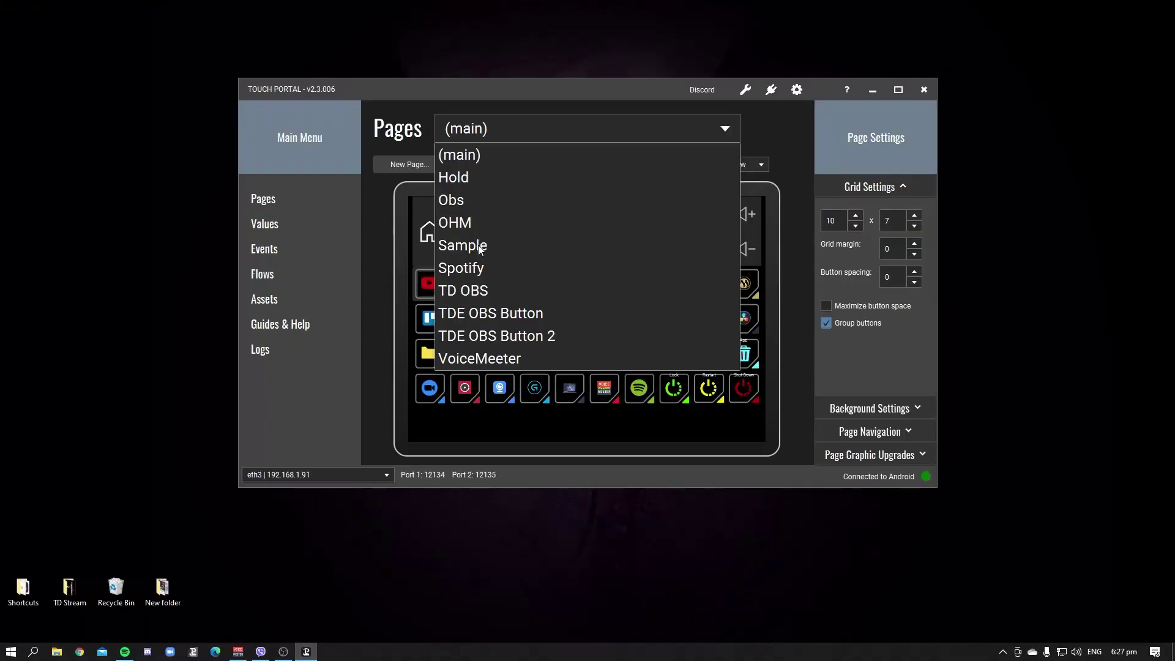
pyautogui.click(480, 248)
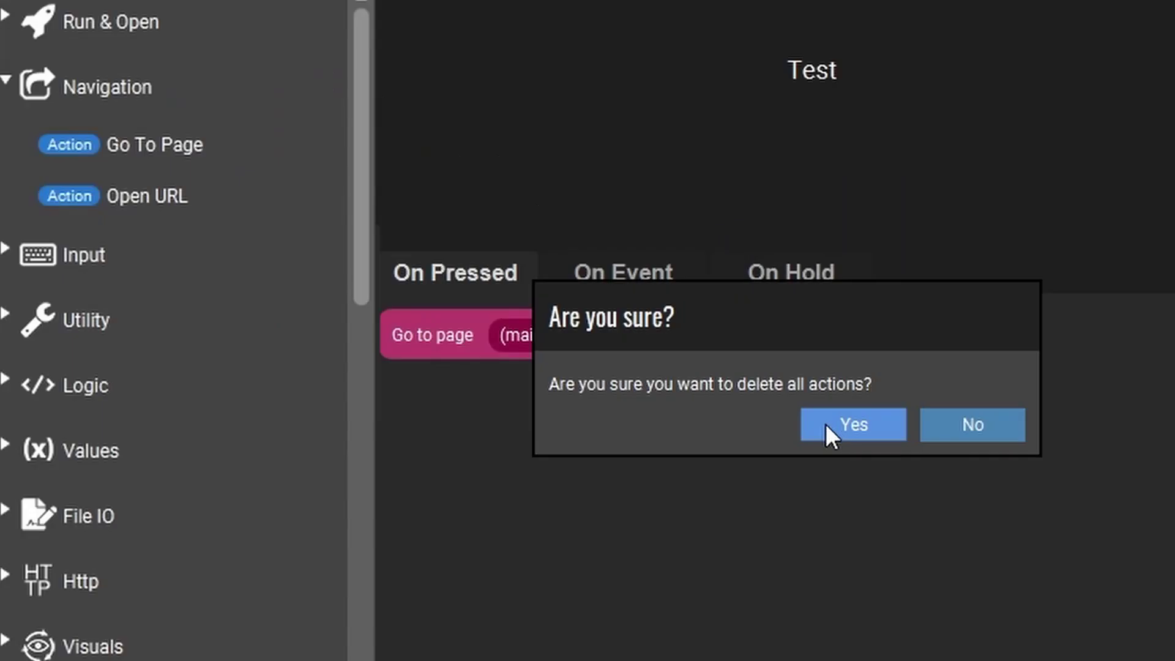
pyautogui.click(827, 424)
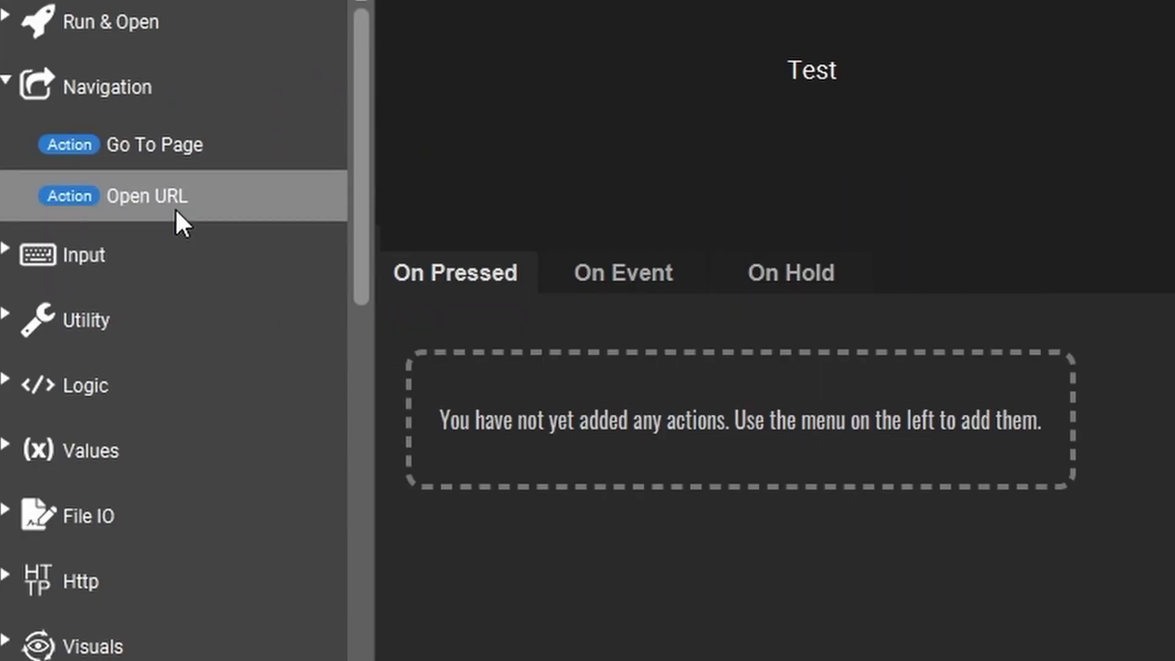
pyautogui.click(140, 204)
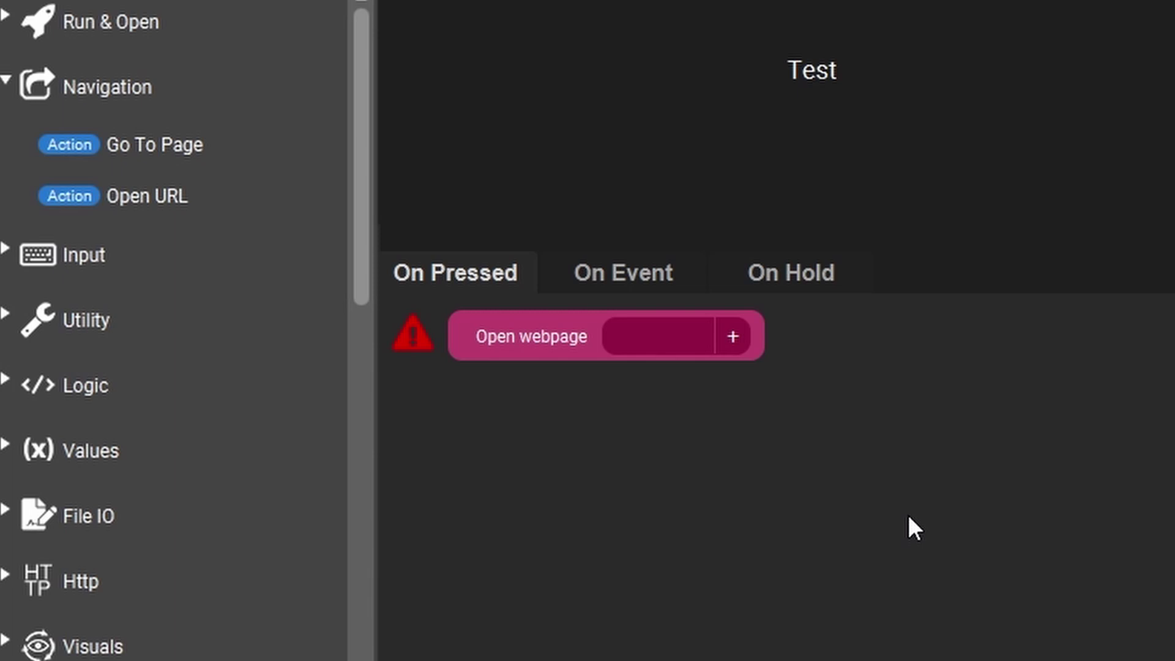
pyautogui.click(671, 344)
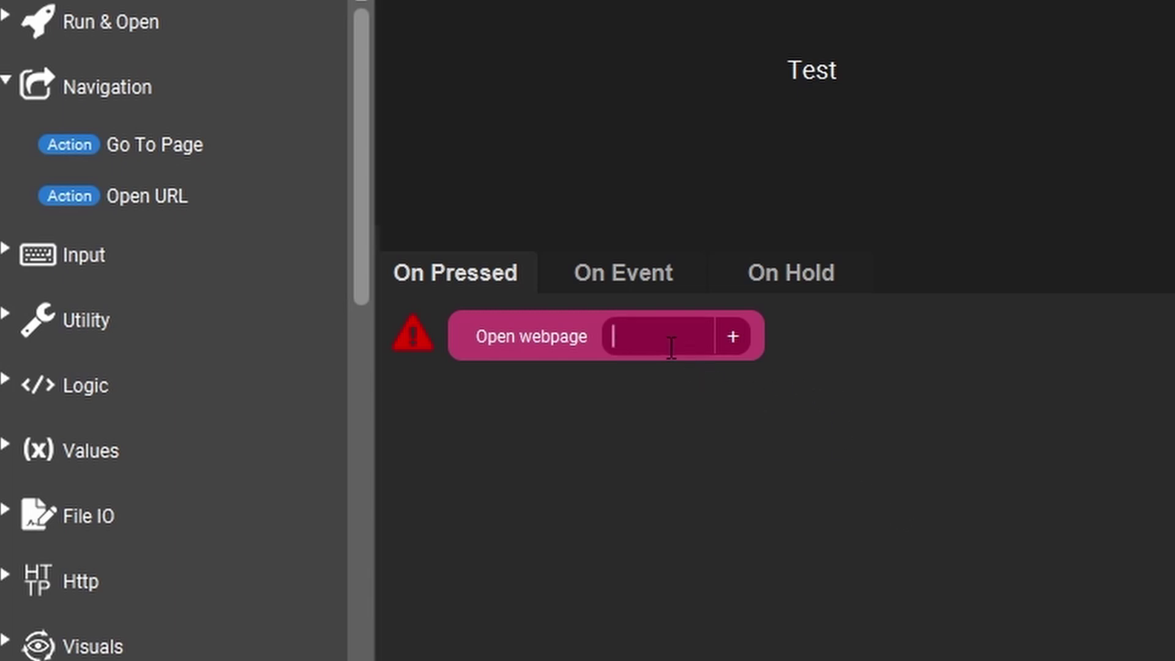
pyautogui.write('www')
pyautogui.write('.touch-portal.c')
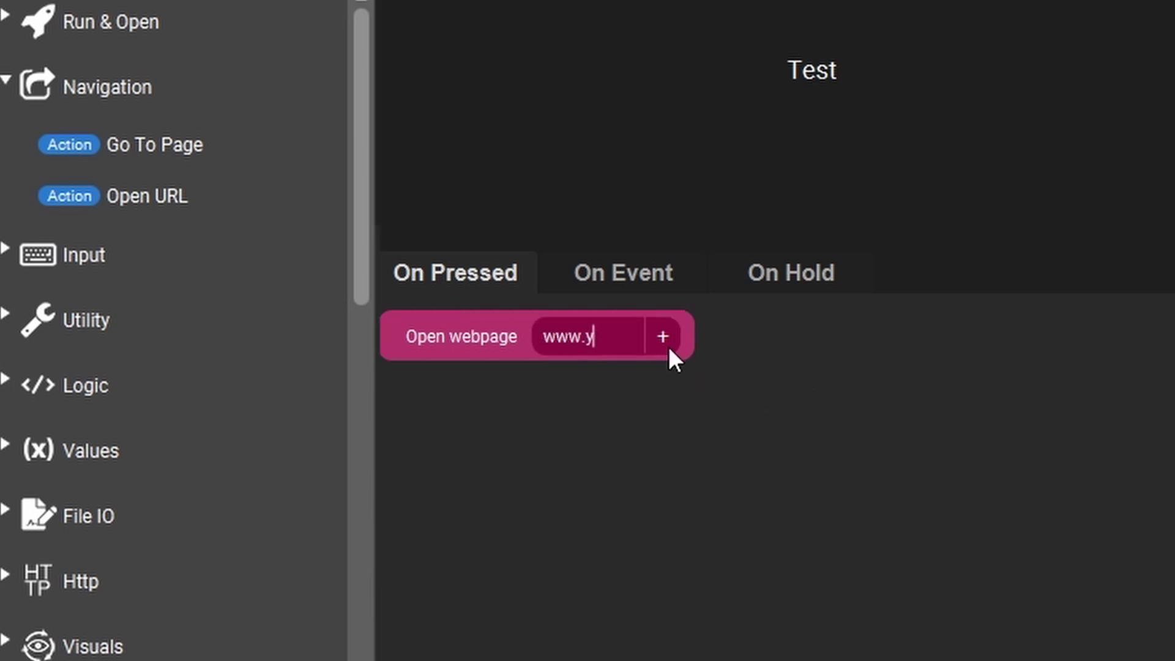
pyautogui.write('om')
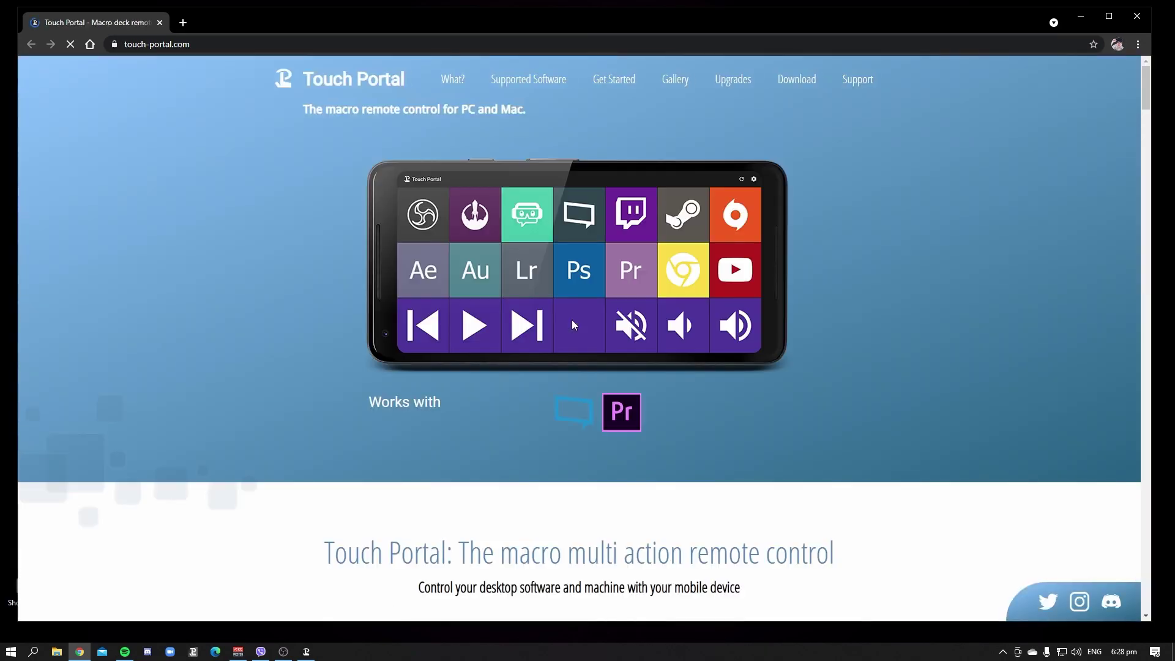
pyautogui.click(160, 22)
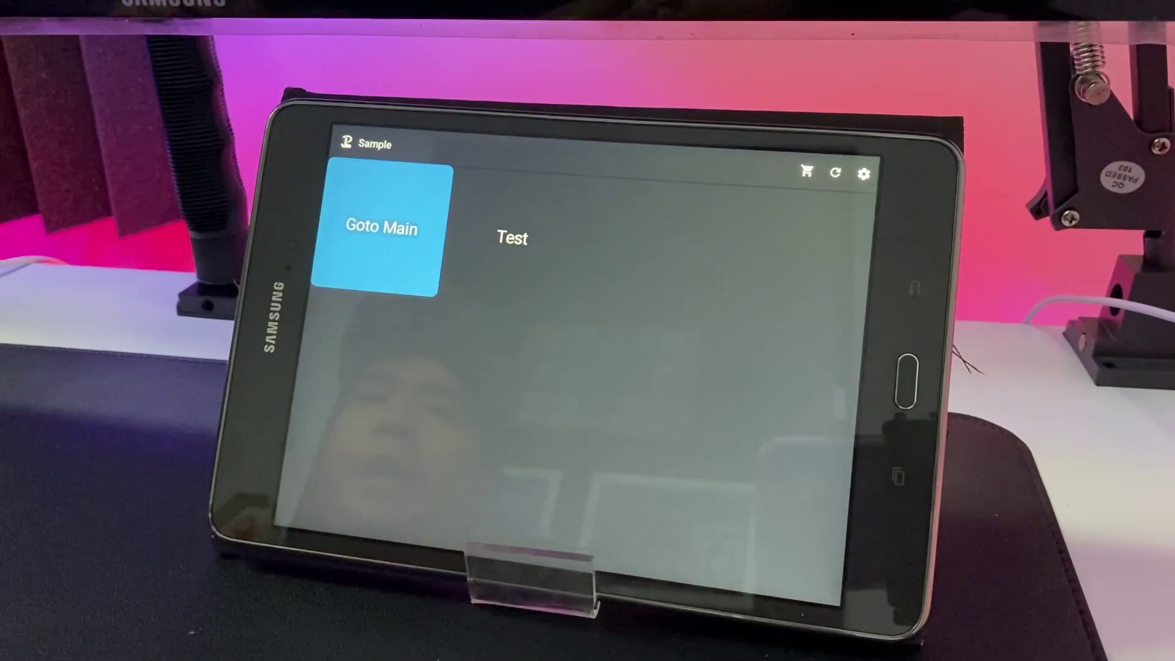
pyautogui.click(374, 229)
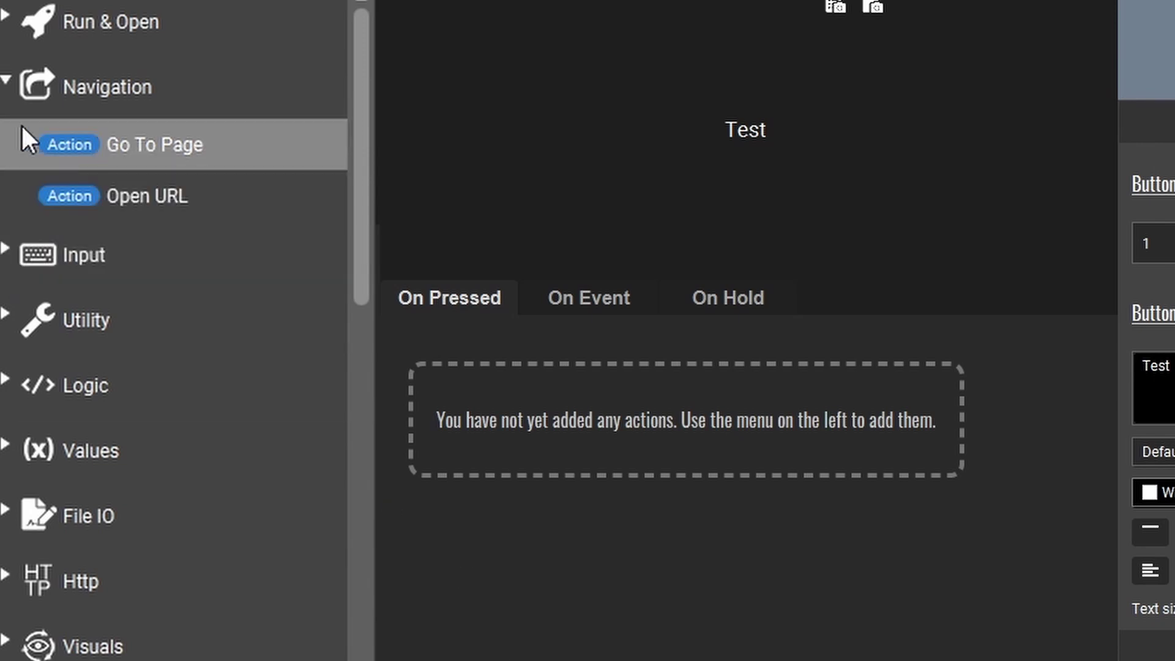
# - Add a Write Text action to the Test button and browse its OBS, Twitch, plug-in and Date & Time dynamic text variables
pyautogui.click(21, 86)
pyautogui.click(5, 152)
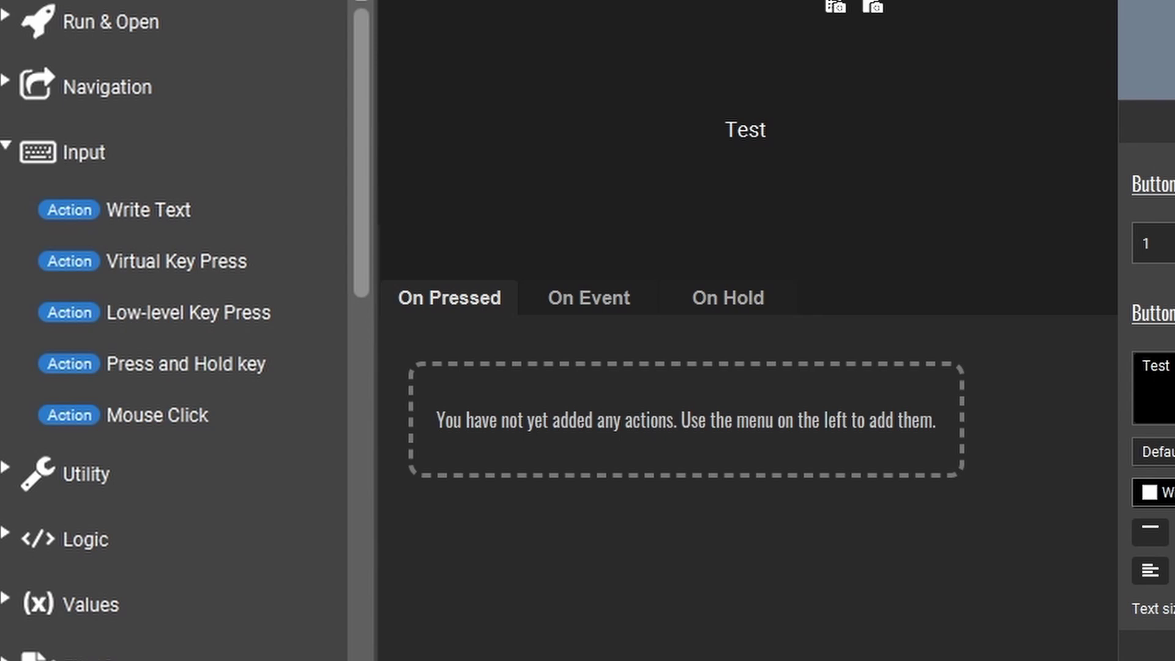
pyautogui.click(112, 202)
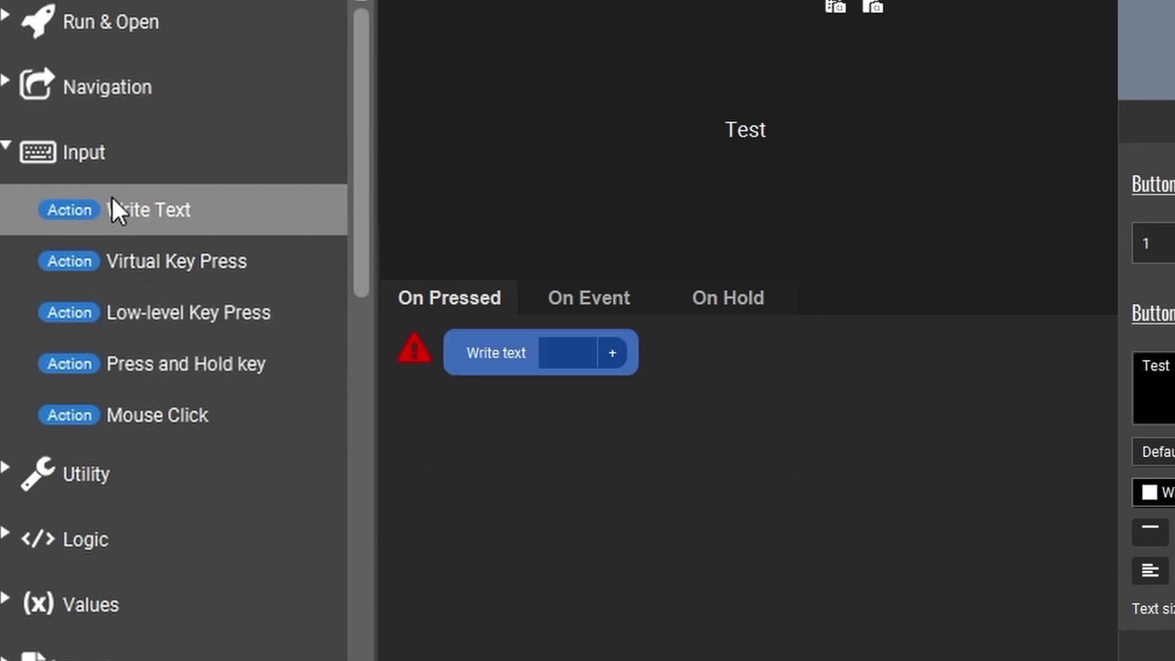
pyautogui.click(613, 353)
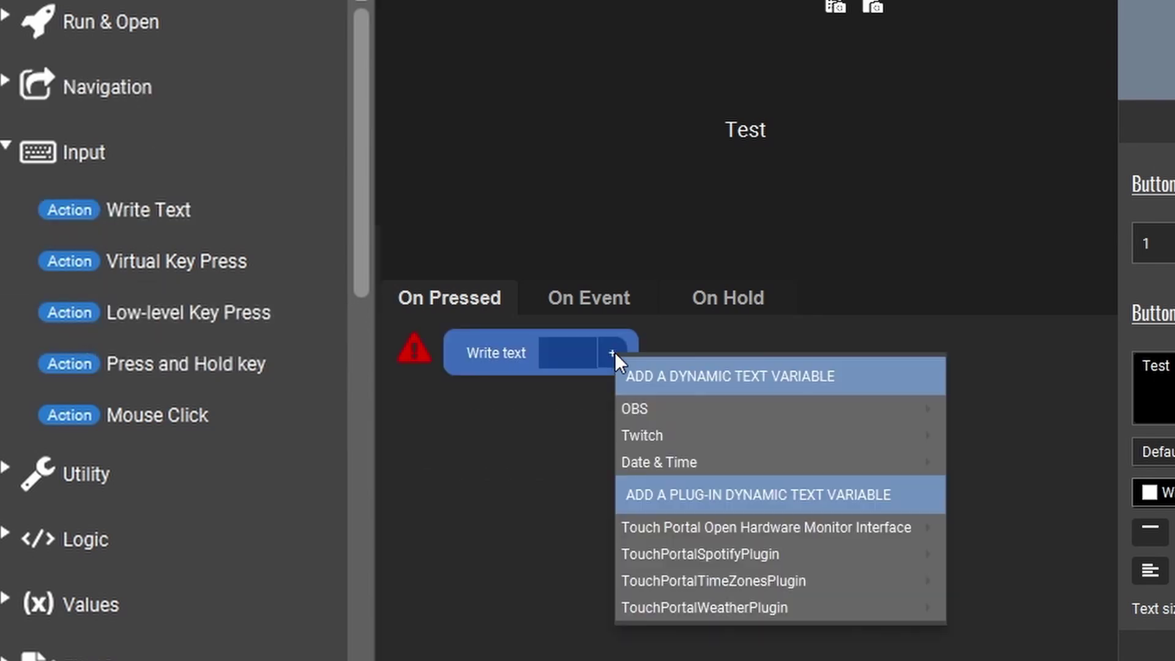
pyautogui.moveTo(821, 401)
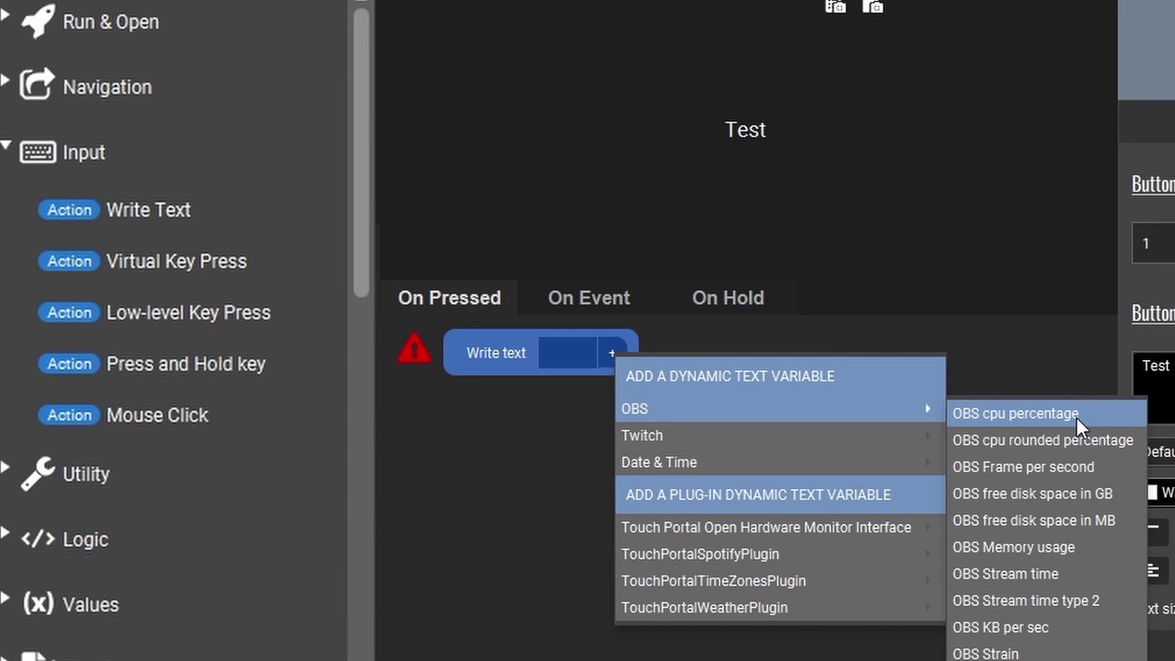
pyautogui.moveTo(872, 439)
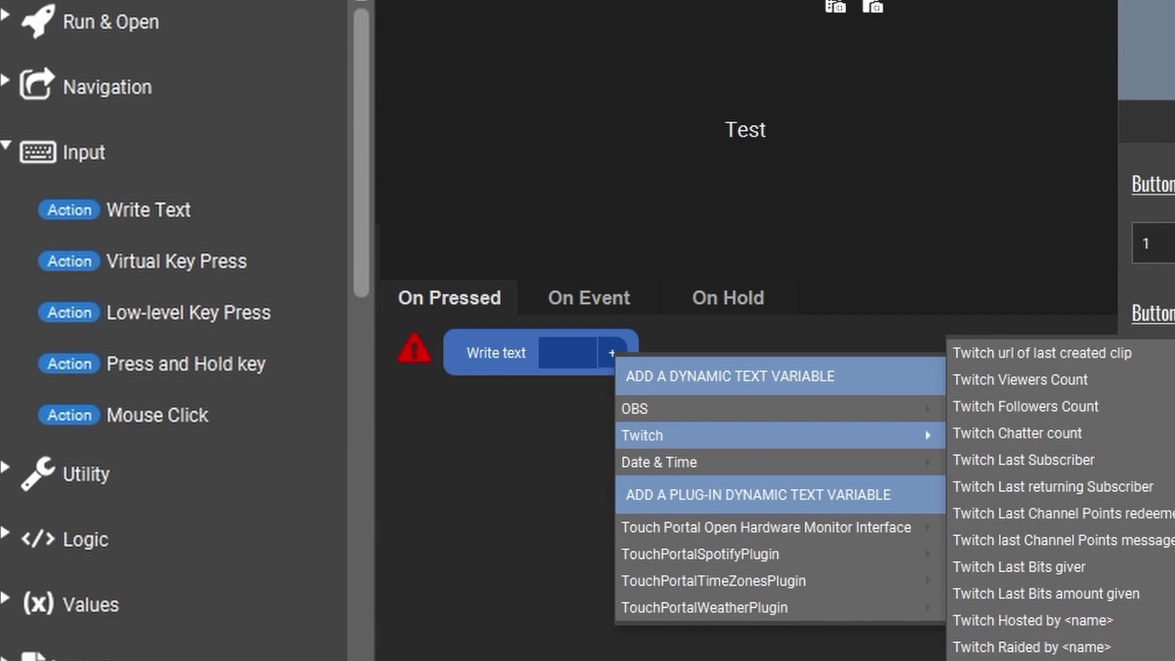
pyautogui.moveTo(866, 599)
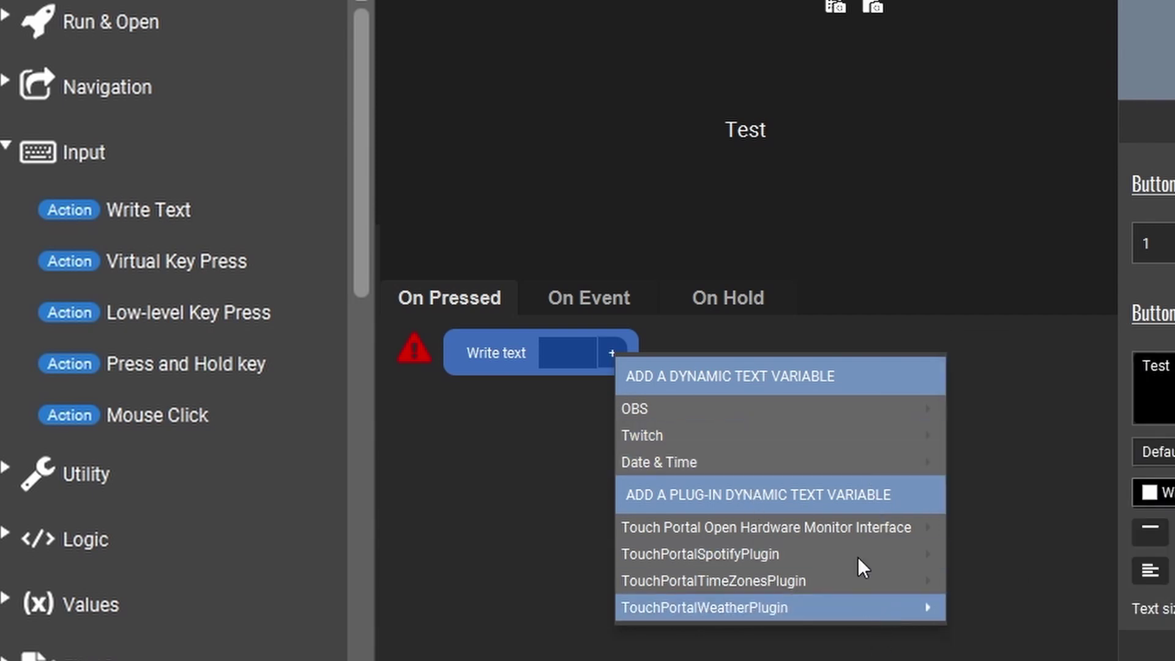
pyautogui.moveTo(832, 471)
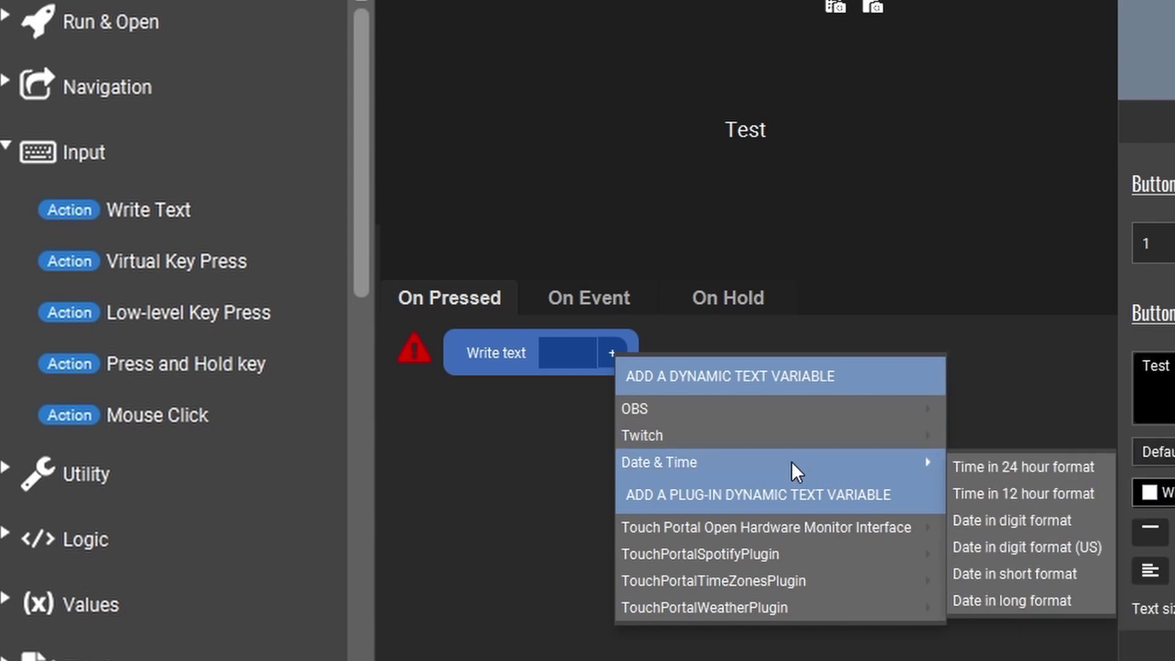
# - Set the Write Text action's text to abcd and save the Test button
pyautogui.click(557, 355)
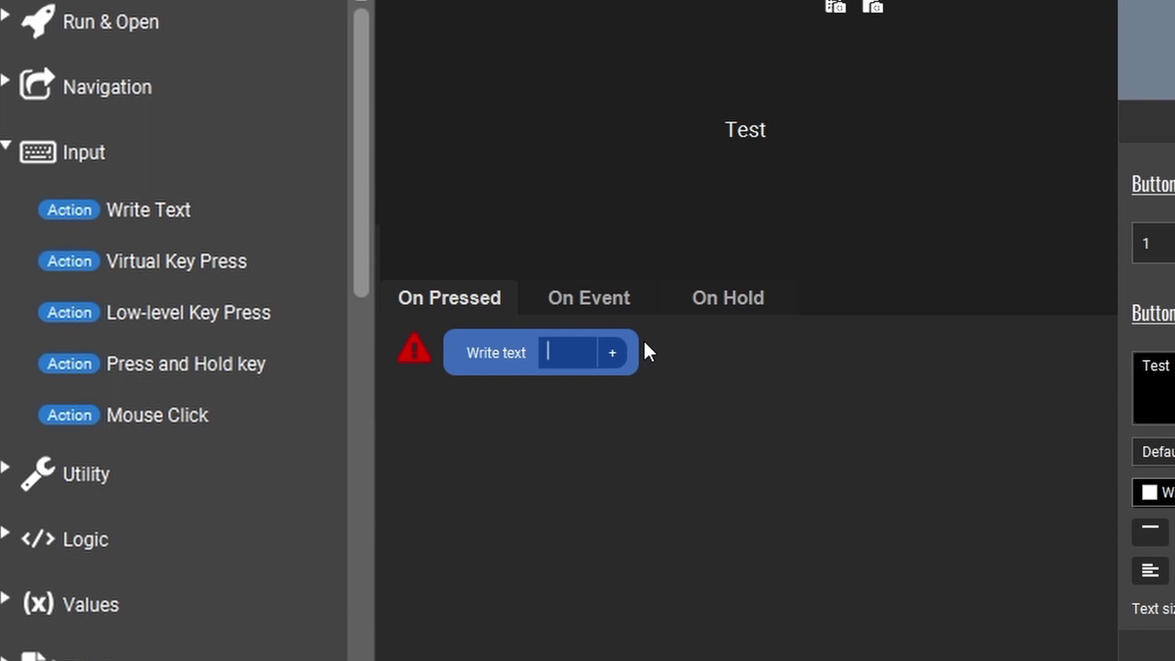
pyautogui.write('abcd')
pyautogui.click(650, 469)
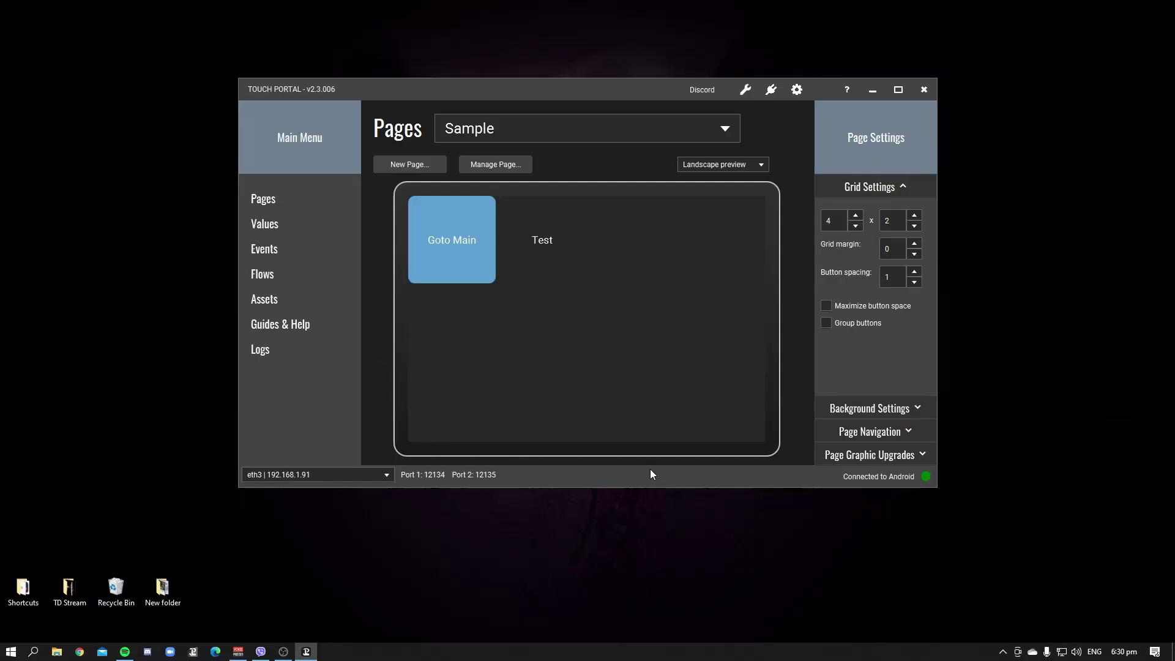
# - Launch Notepad and write abcd into the empty document with the Test button
pyautogui.click(34, 651)
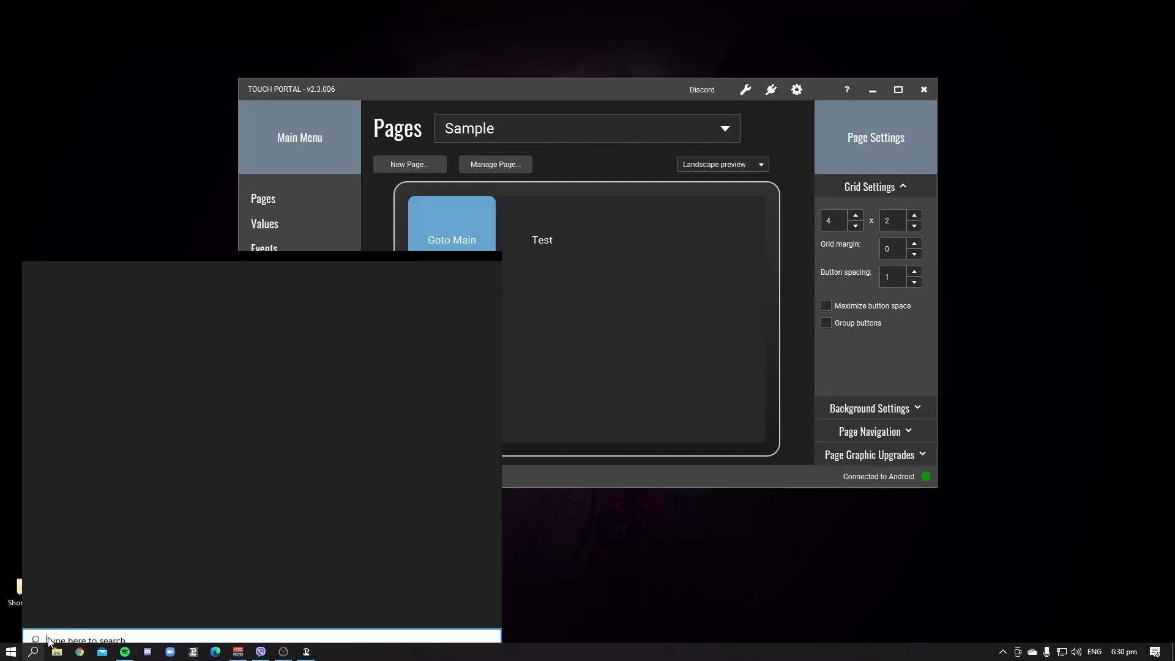
pyautogui.write('notepad')
pyautogui.press('Return')
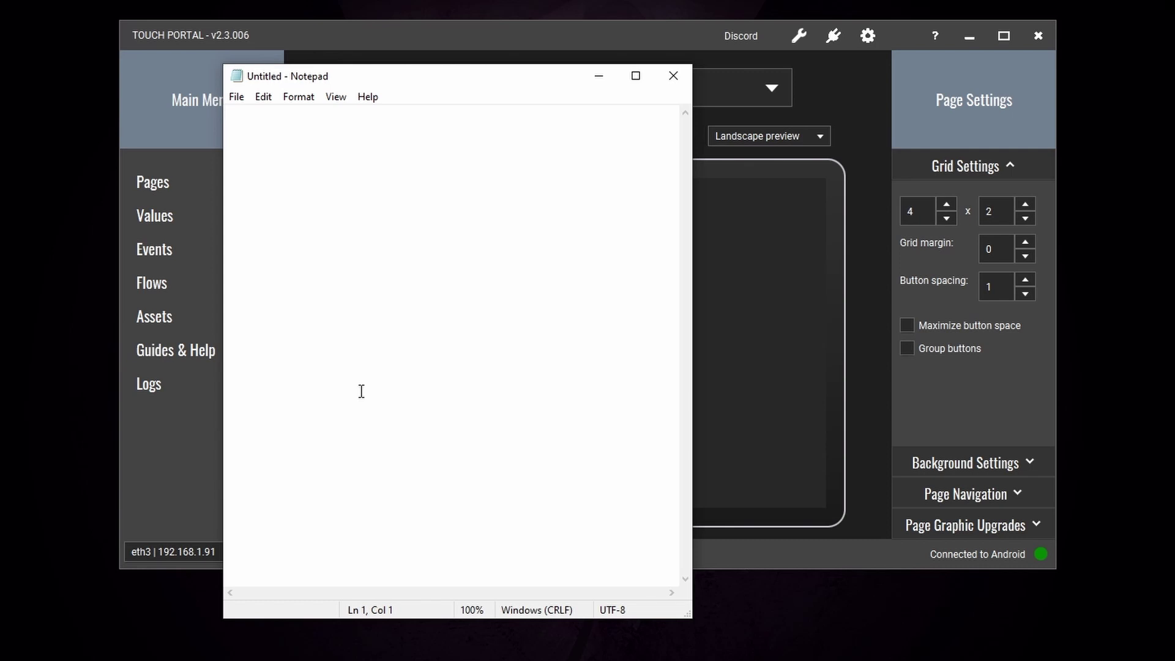
pyautogui.write('abcd')
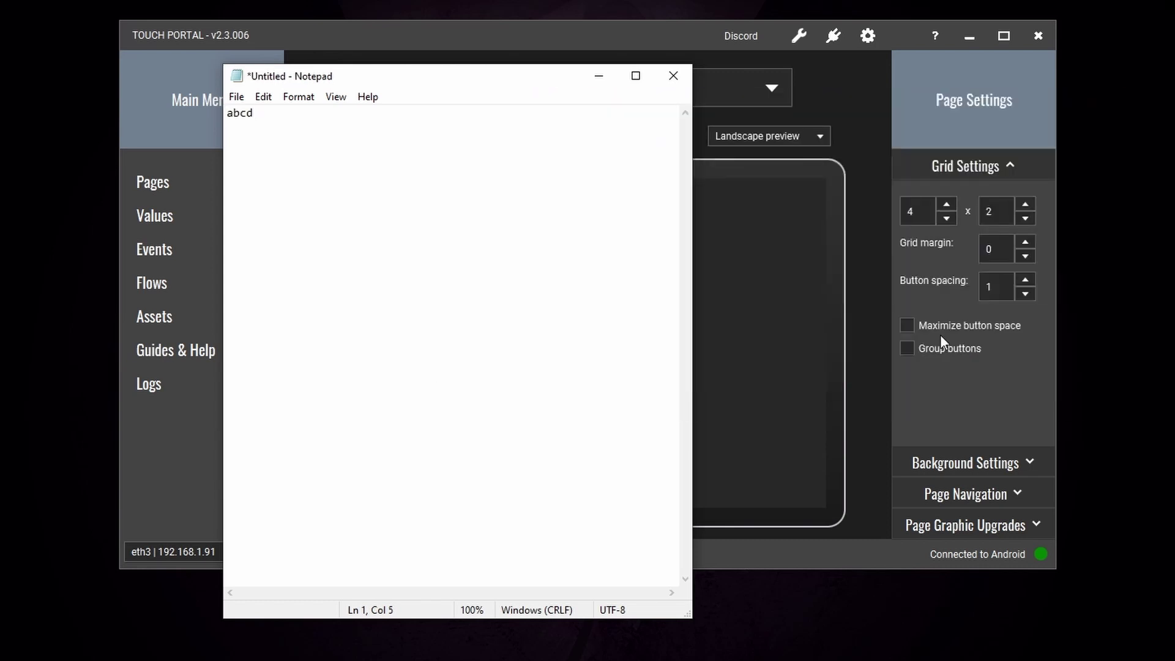
# - Return to Touch Portal and replace the Test button's Write Text content with the Time in 24 hour format variable
pyautogui.click(819, 300)
pyautogui.click(531, 240)
pyautogui.moveTo(529, 352); pyautogui.dragTo(343, 262)
pyautogui.press('BackSpace')
pyautogui.click(614, 353)
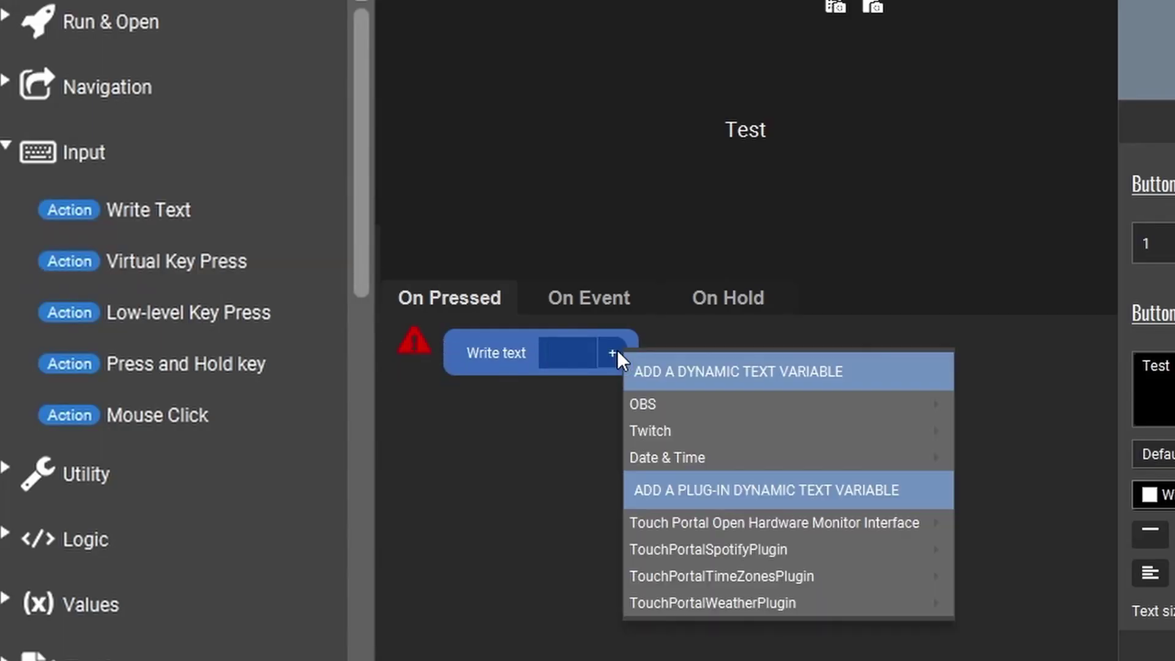
pyautogui.moveTo(796, 458)
pyautogui.click(1022, 462)
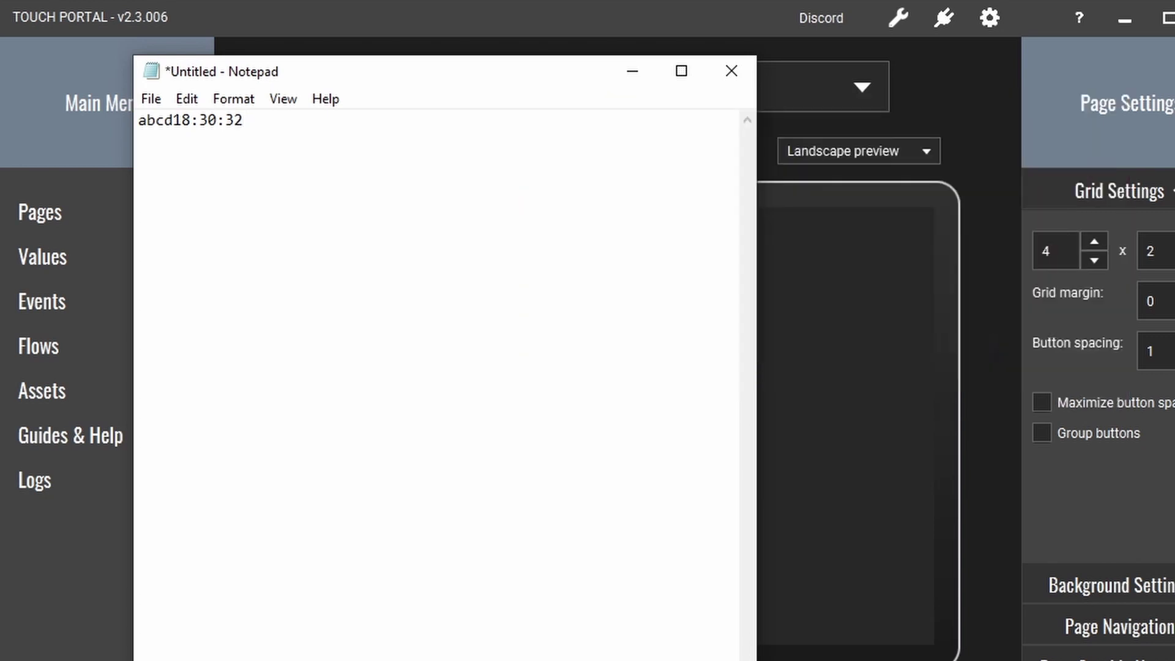
# - Clear all text in the Notepad document and delete the Write Text action from the Test button in Touch Portal
pyautogui.hotkey('ctrl', 'a')
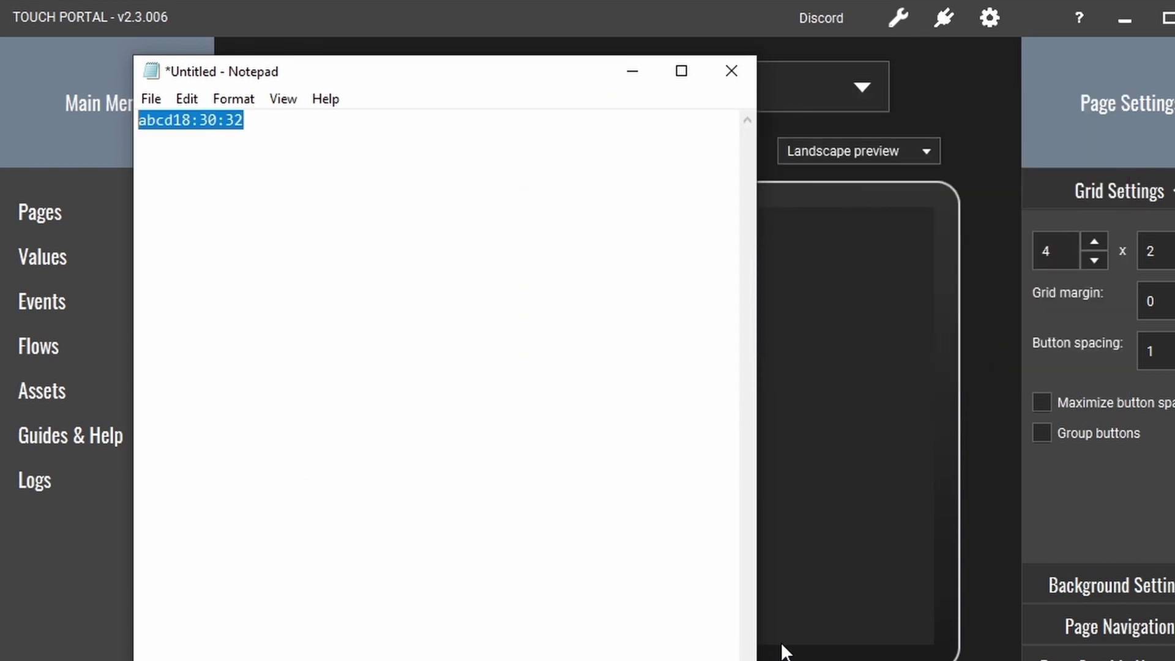
pyautogui.press('Delete')
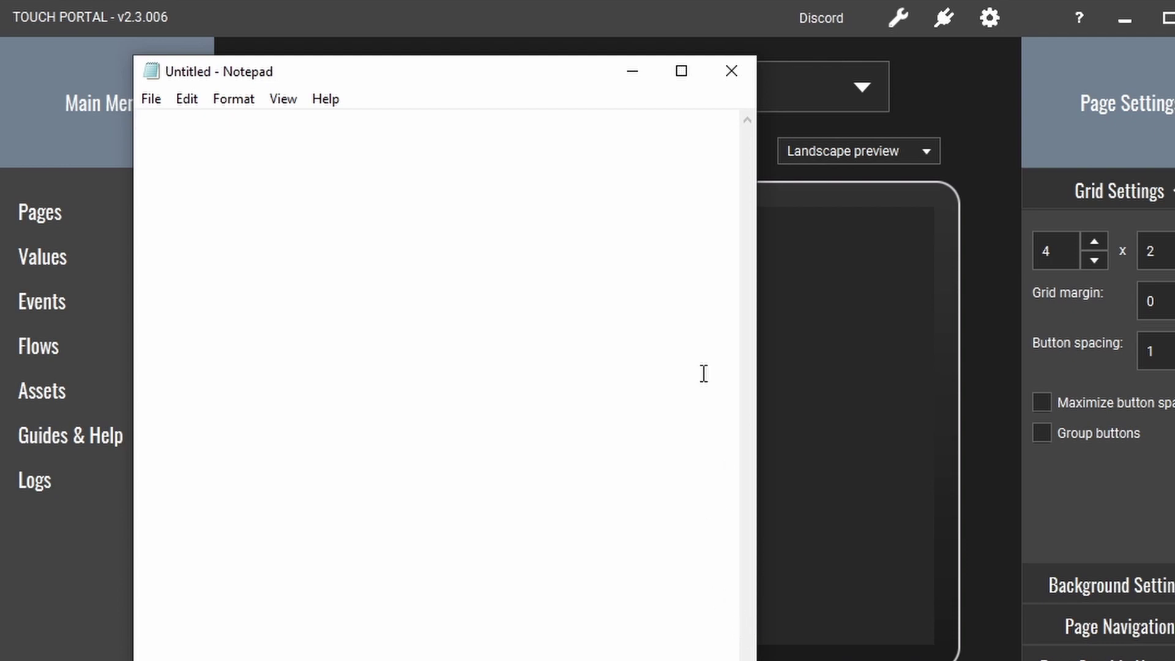
pyautogui.click(835, 379)
pyautogui.click(609, 283)
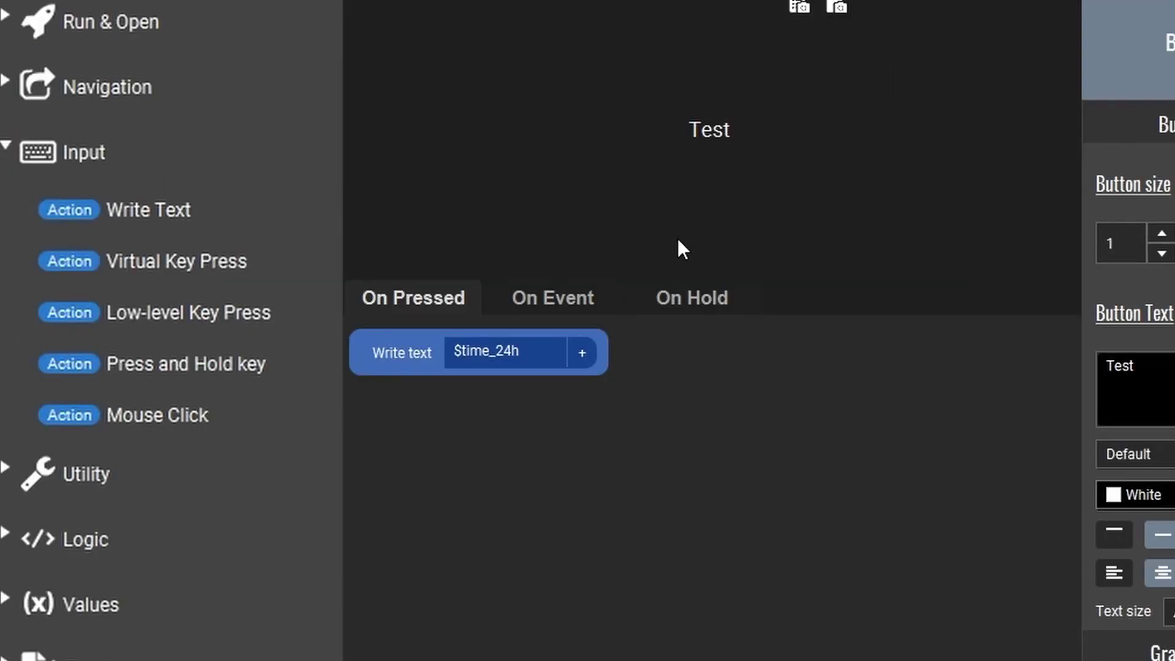
pyautogui.rightClick(599, 521)
pyautogui.click(657, 532)
pyautogui.click(748, 425)
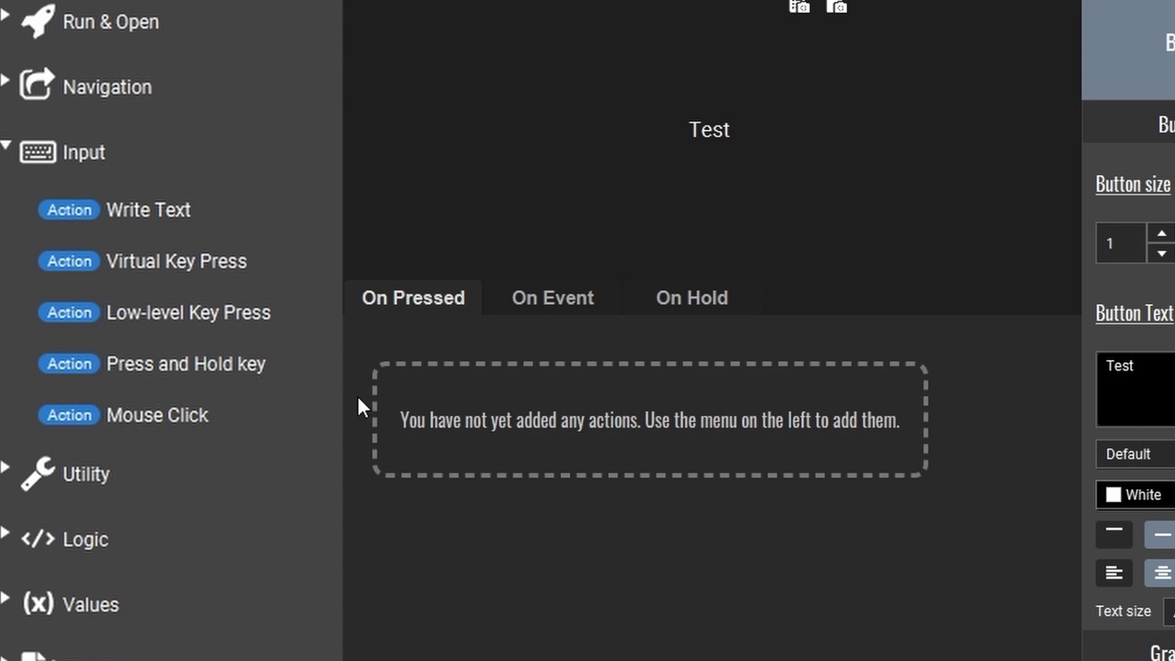
pyautogui.click(202, 260)
pyautogui.press('Escape')
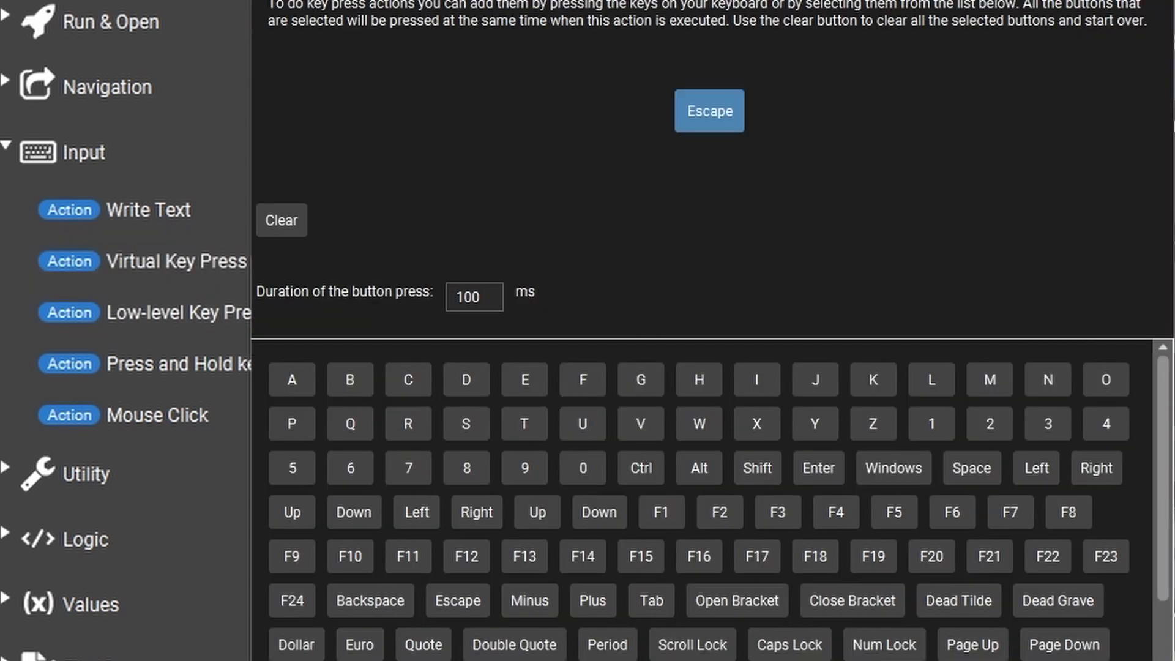
pyautogui.press('Escape')
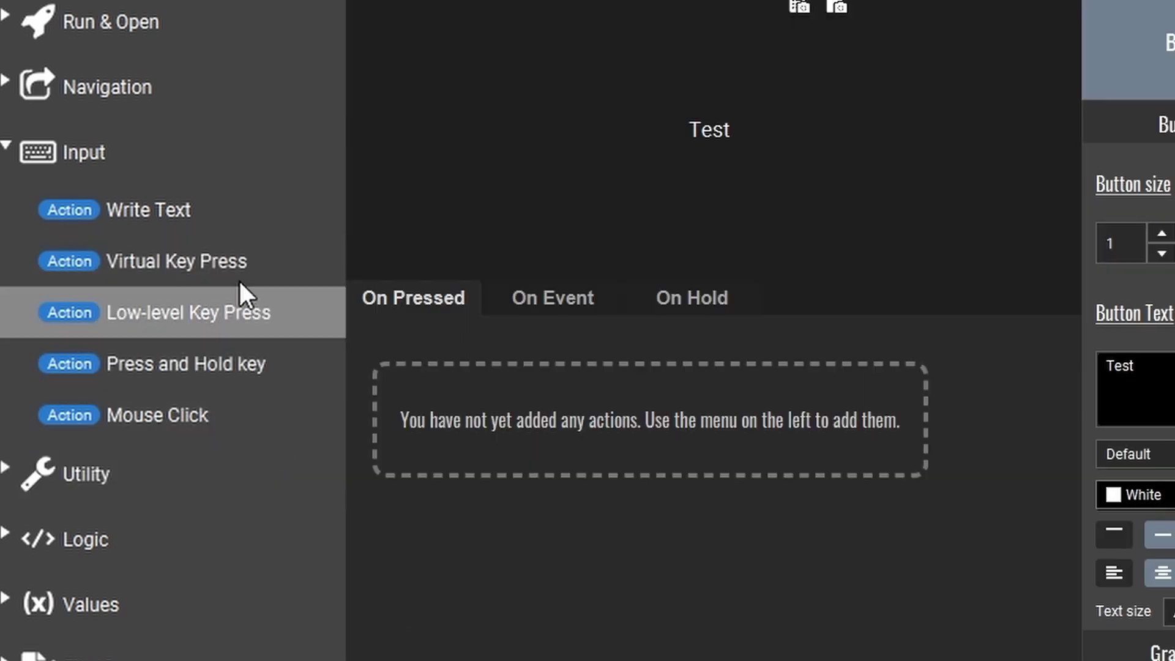
# - Add a Virtual Key Press action with the Ctrl + O combination and save the Test button
pyautogui.click(214, 269)
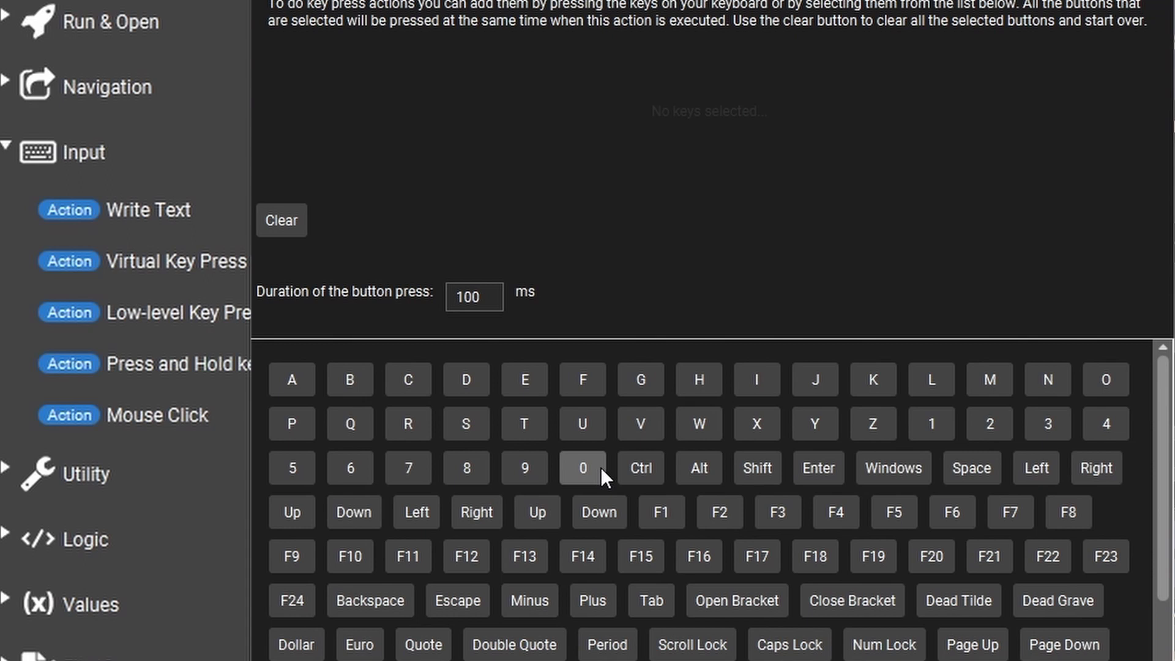
pyautogui.click(640, 465)
pyautogui.click(1106, 379)
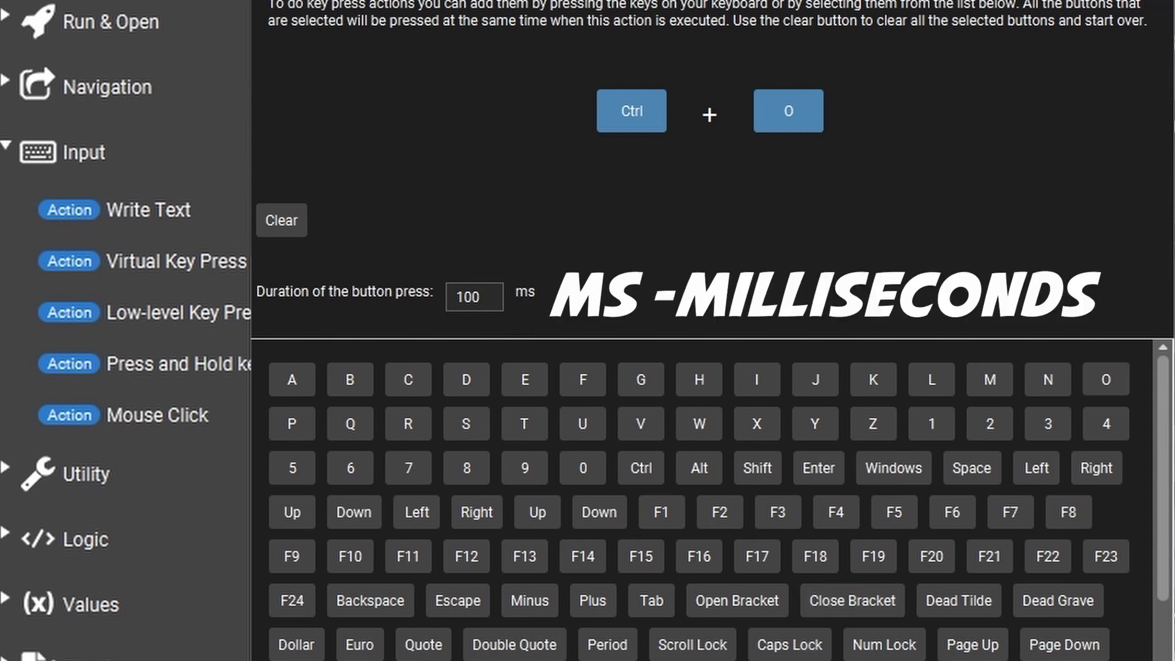
pyautogui.click(979, 660)
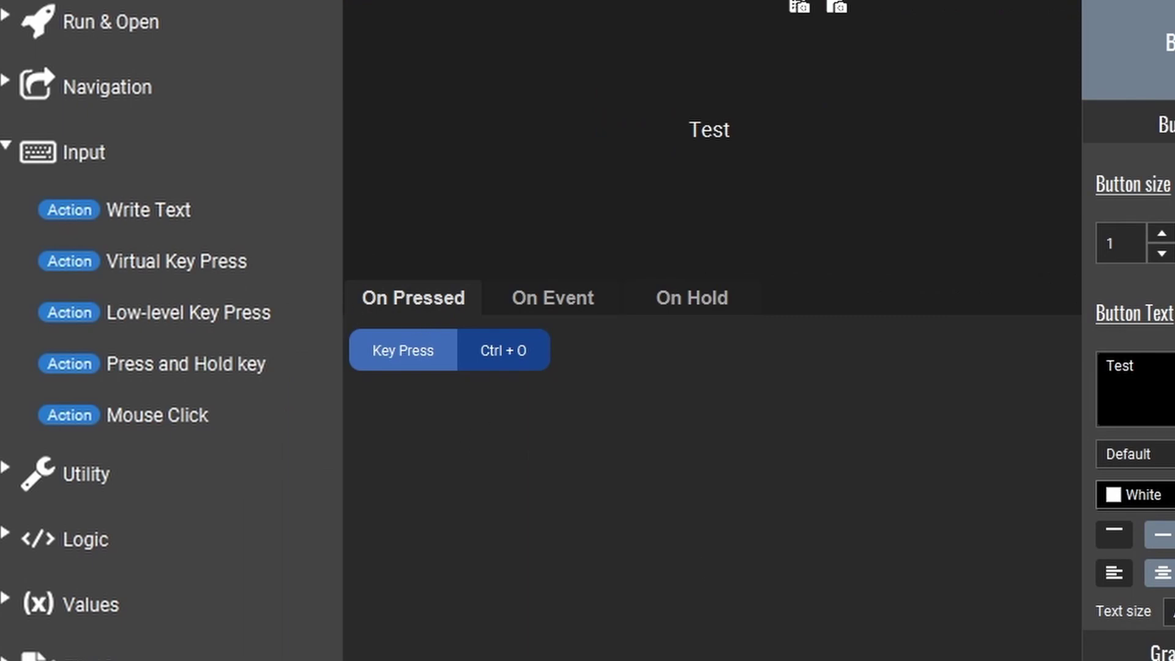
pyautogui.click(766, 571)
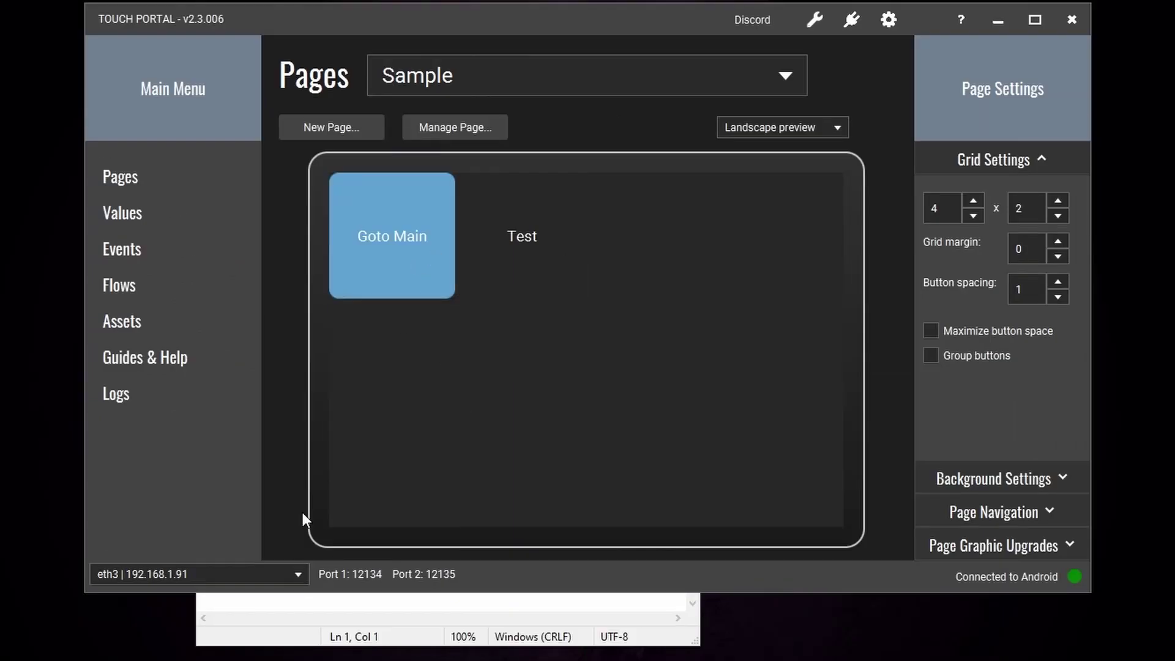
# - Switch to Notepad, try the Ctrl + O shortcut with the Test button and dismiss the Open dialog
pyautogui.click(283, 610)
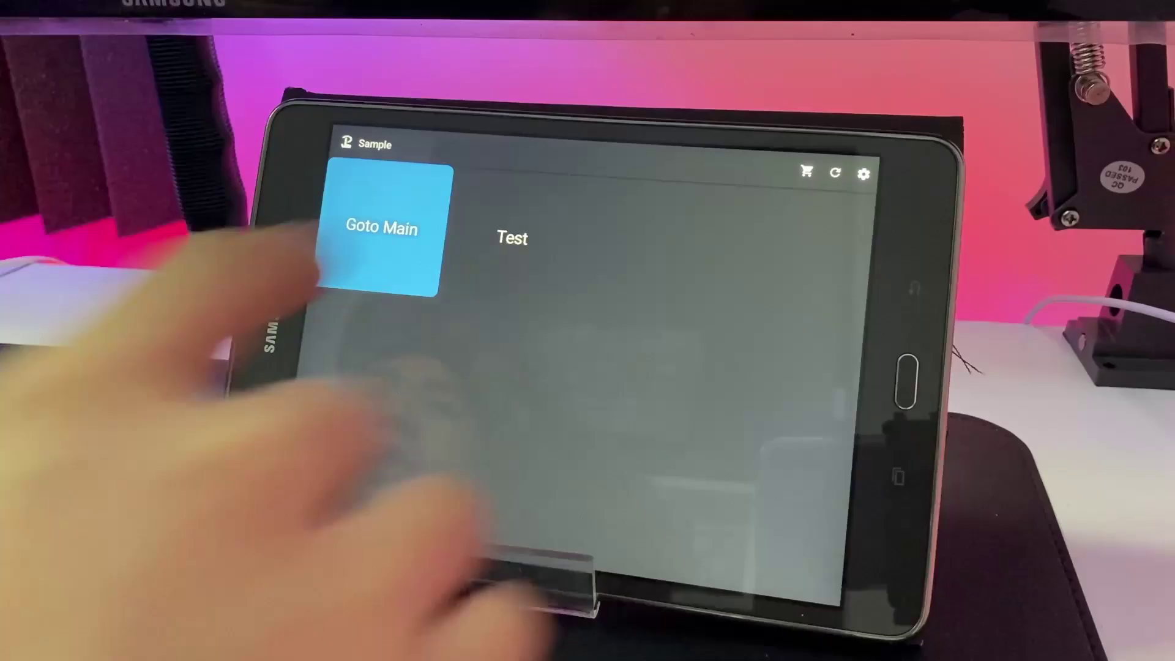
pyautogui.hotkey('ctrl', 'o')
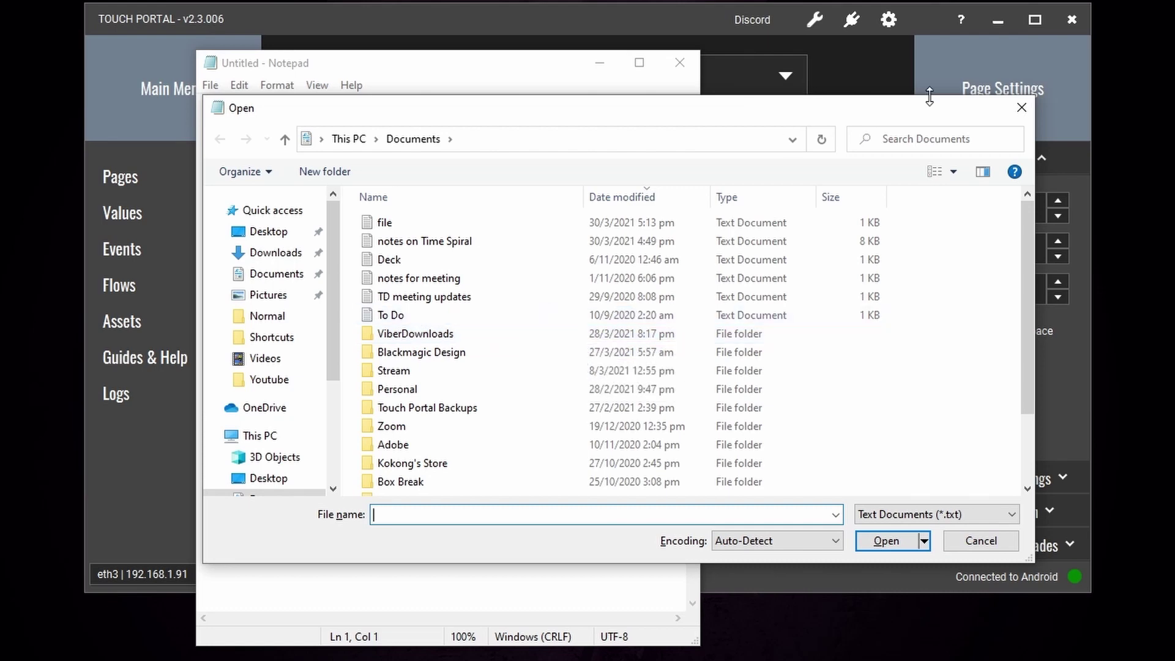
pyautogui.click(1022, 106)
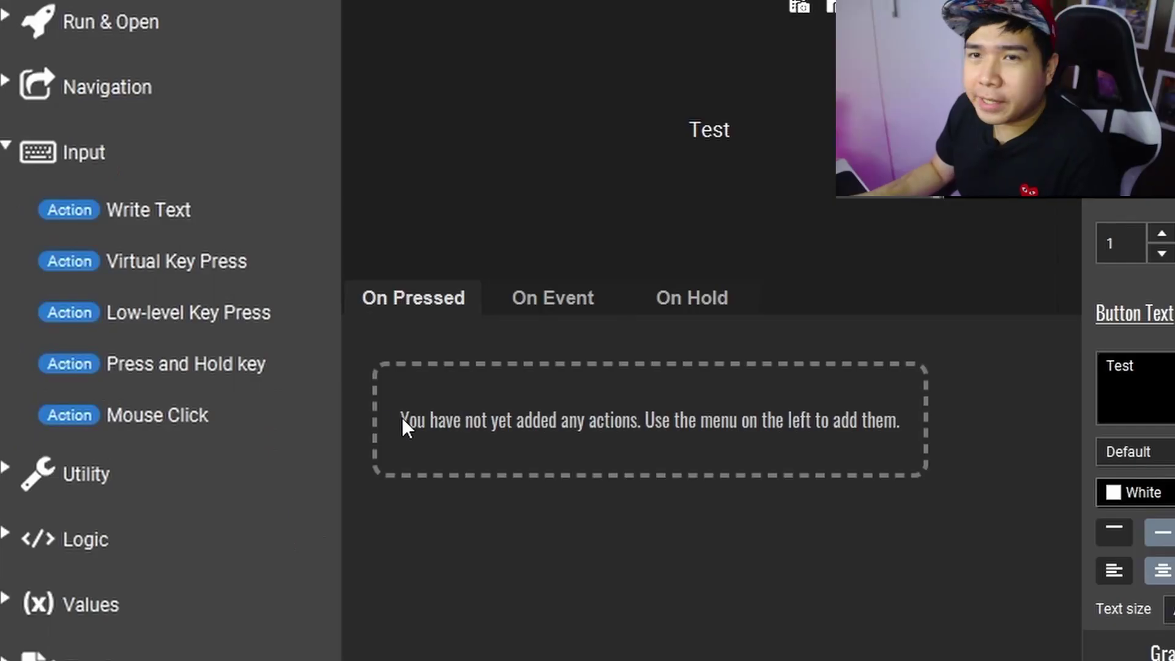
# - Check the Low-level Key Press duration setting without adding the action, and add a Press and Hold key action for Alt
pyautogui.click(224, 327)
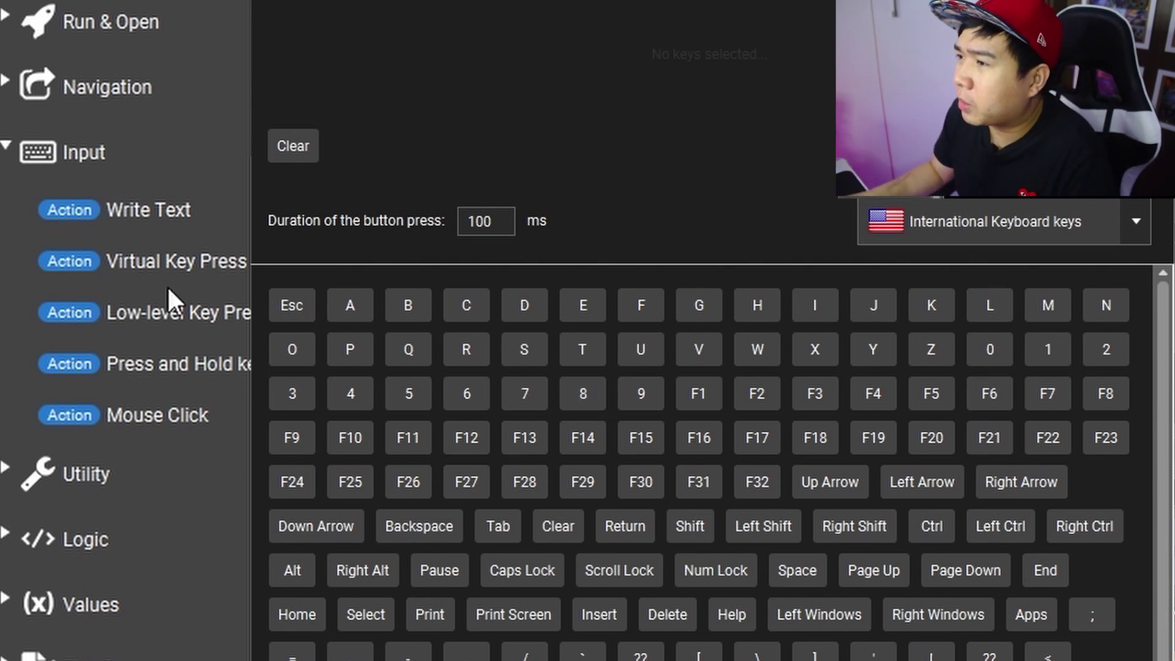
pyautogui.doubleClick(478, 226)
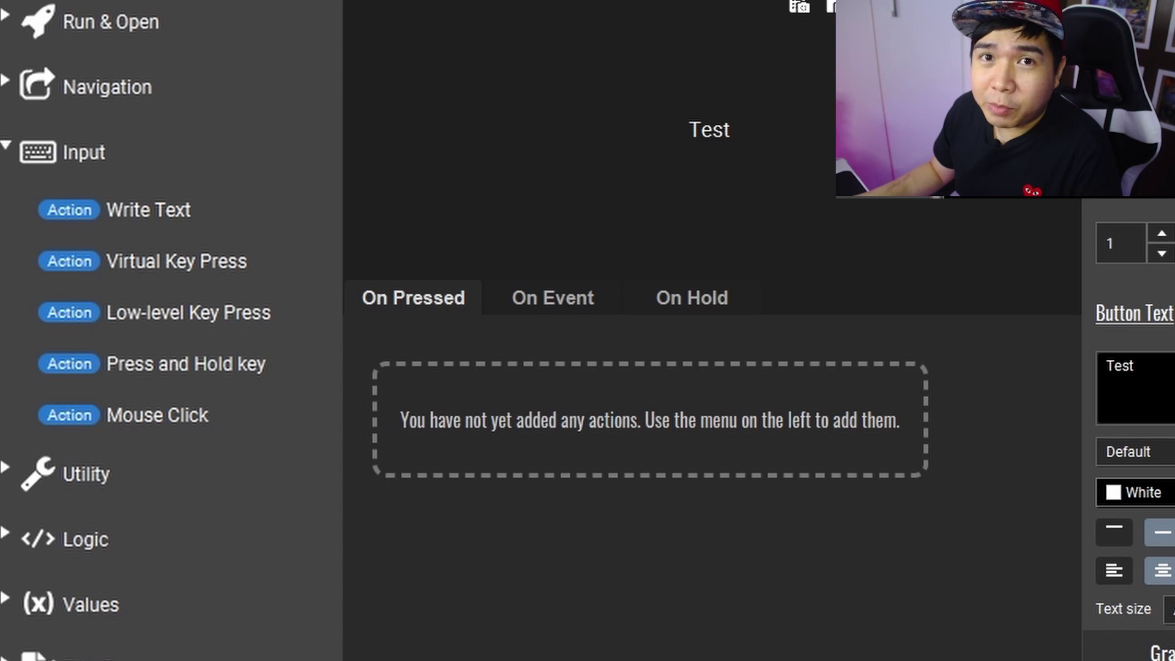
pyautogui.click(278, 366)
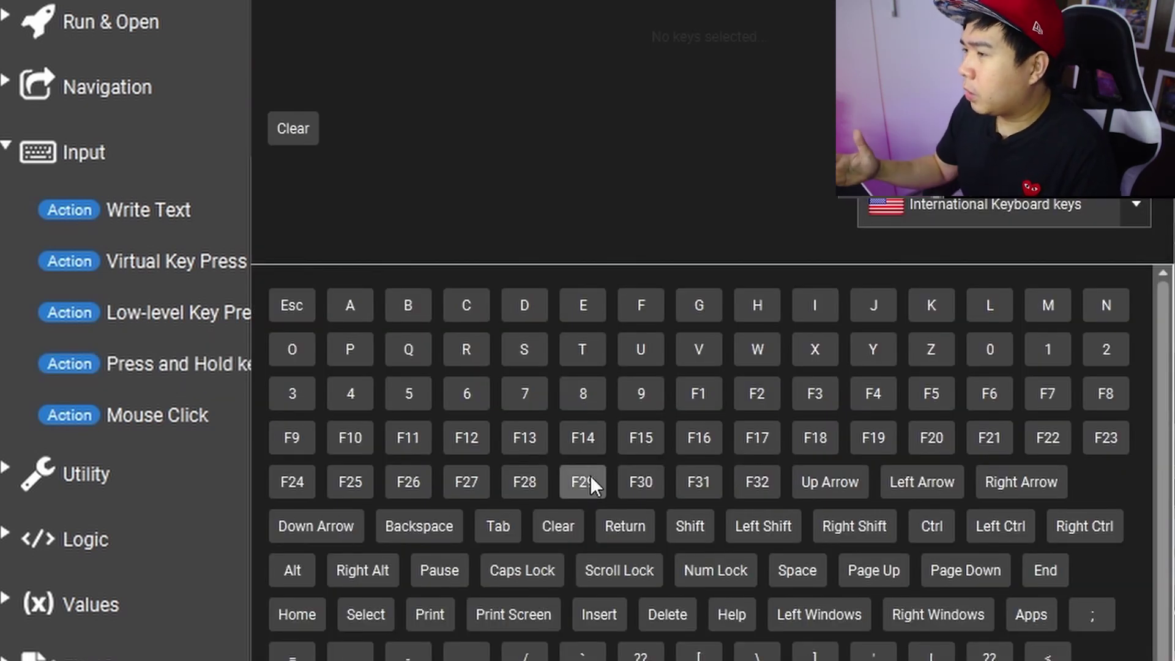
pyautogui.click(288, 569)
pyautogui.click(1117, 128)
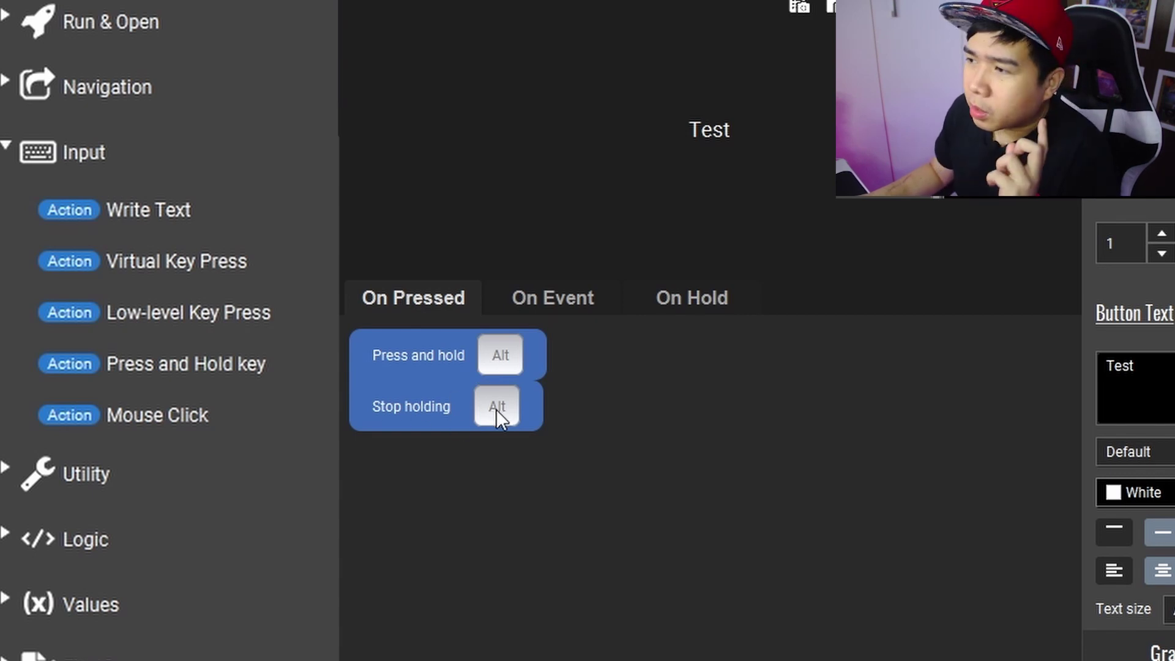
# - Add a Low-level Key Press action for F and nest it inside the Press and hold Alt block
pyautogui.click(91, 320)
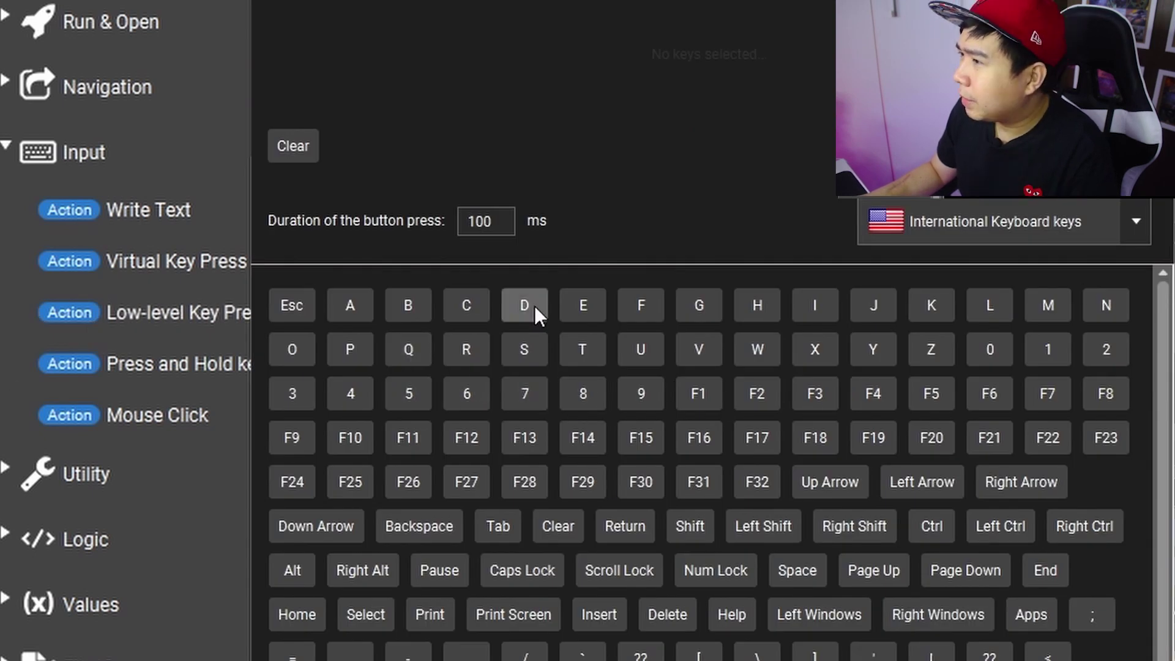
pyautogui.click(634, 306)
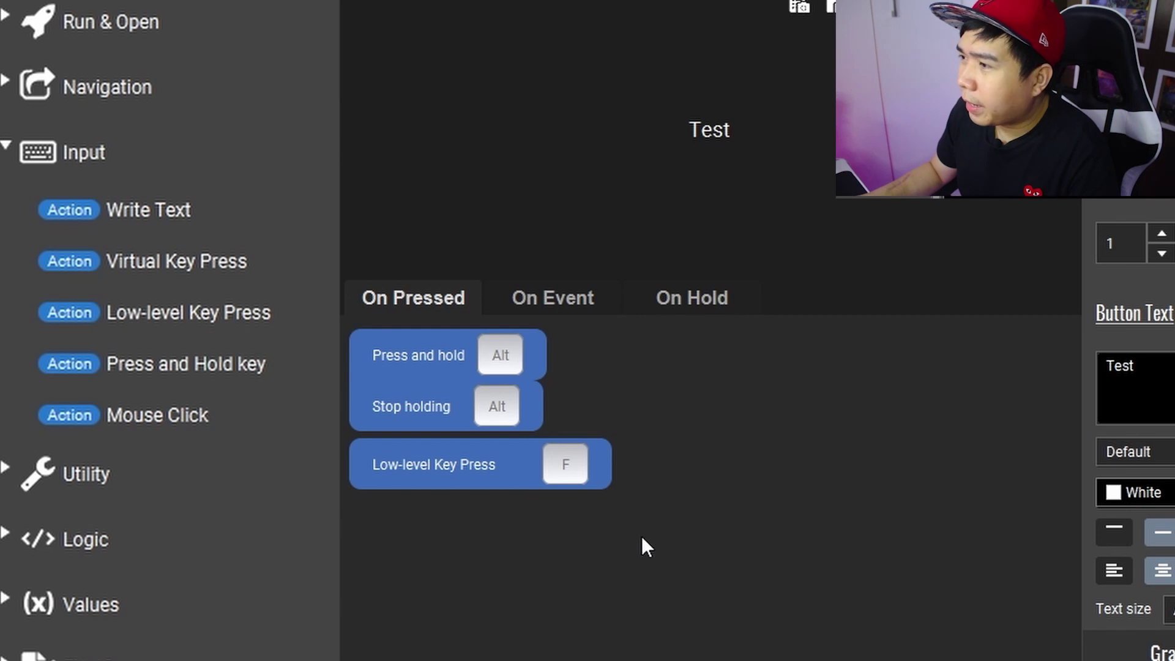
pyautogui.moveTo(480, 463); pyautogui.dragTo(473, 429)
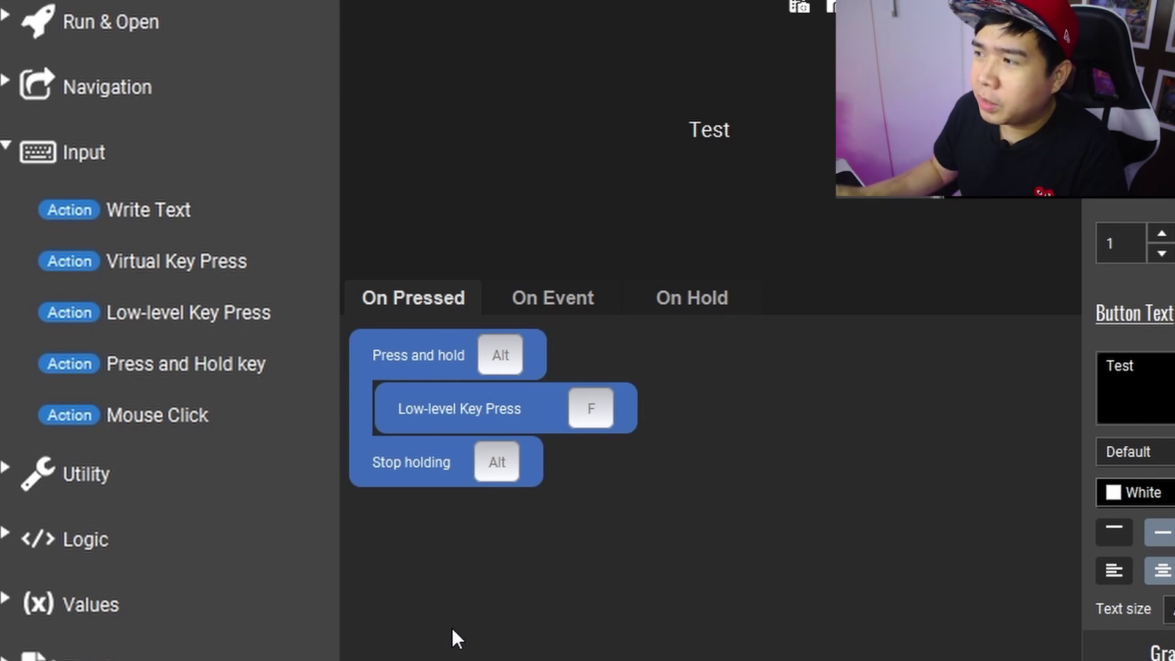
# - Add a Low-level Key Press action for S and nest it below F inside the Press and hold Alt block
pyautogui.click(215, 321)
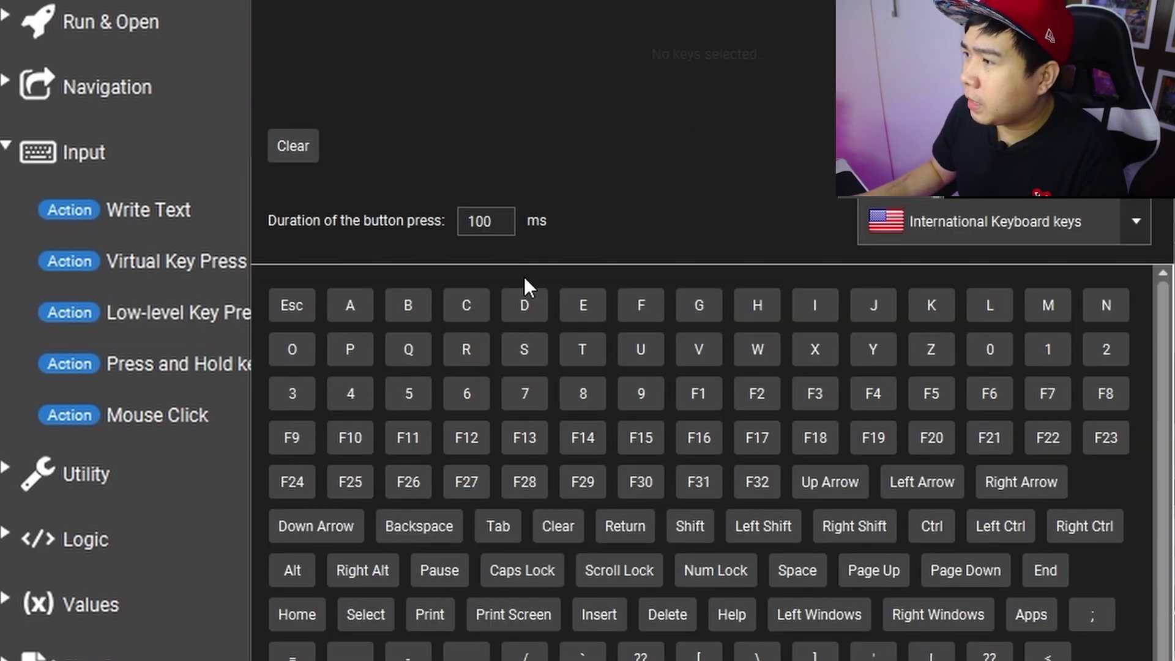
pyautogui.click(520, 358)
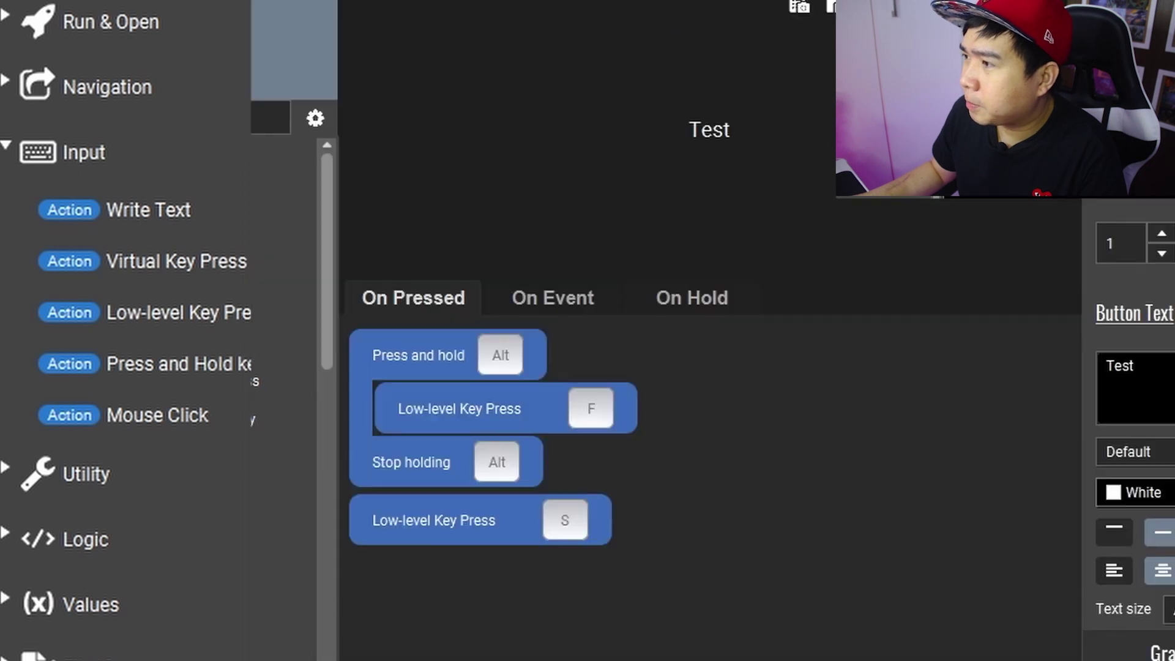
pyautogui.moveTo(534, 528); pyautogui.dragTo(516, 468)
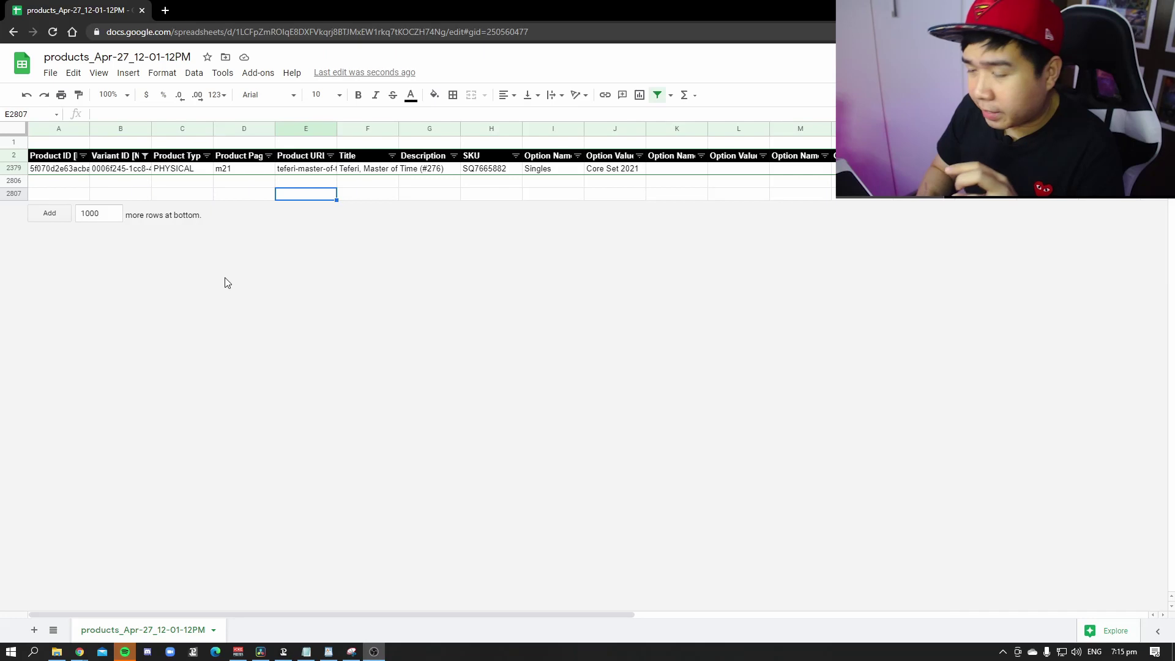
# - In the Google Sheets product list, move to cell D2807 and try the Alt key sequence ending in F
pyautogui.press('Left')
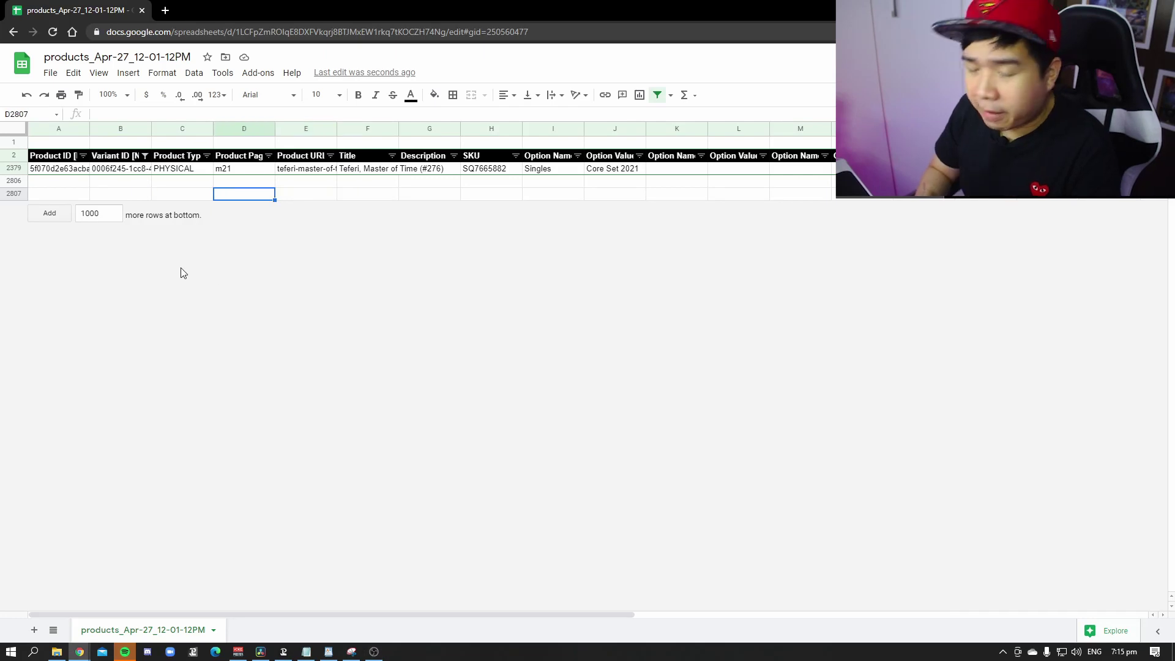
pyautogui.hotkey('alt', 'shift', 'd')
pyautogui.press('f')
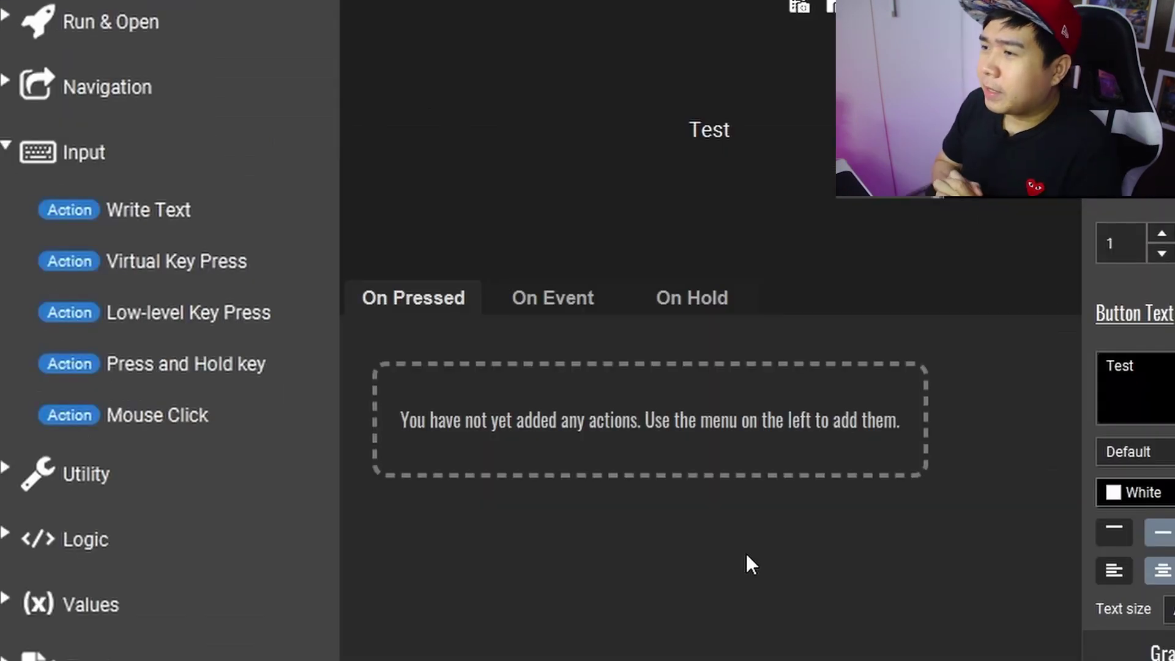
# - Start a Mouse Click action for the Test button, try the Low Level (advanced) method and set the method to Default
pyautogui.click(93, 417)
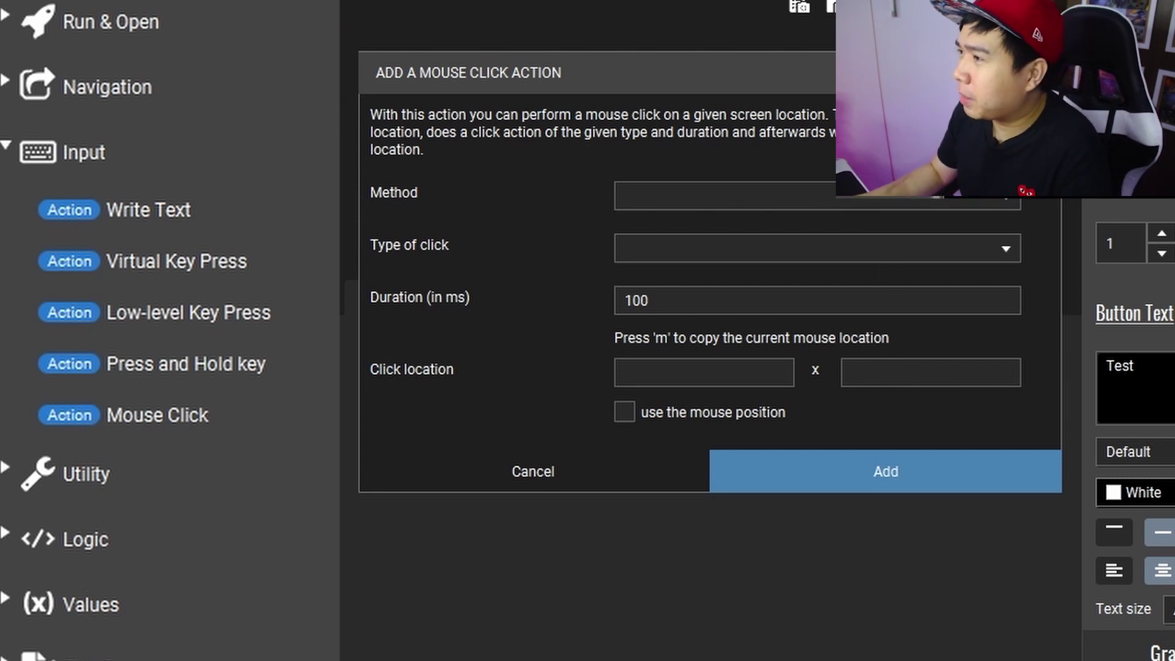
pyautogui.click(887, 201)
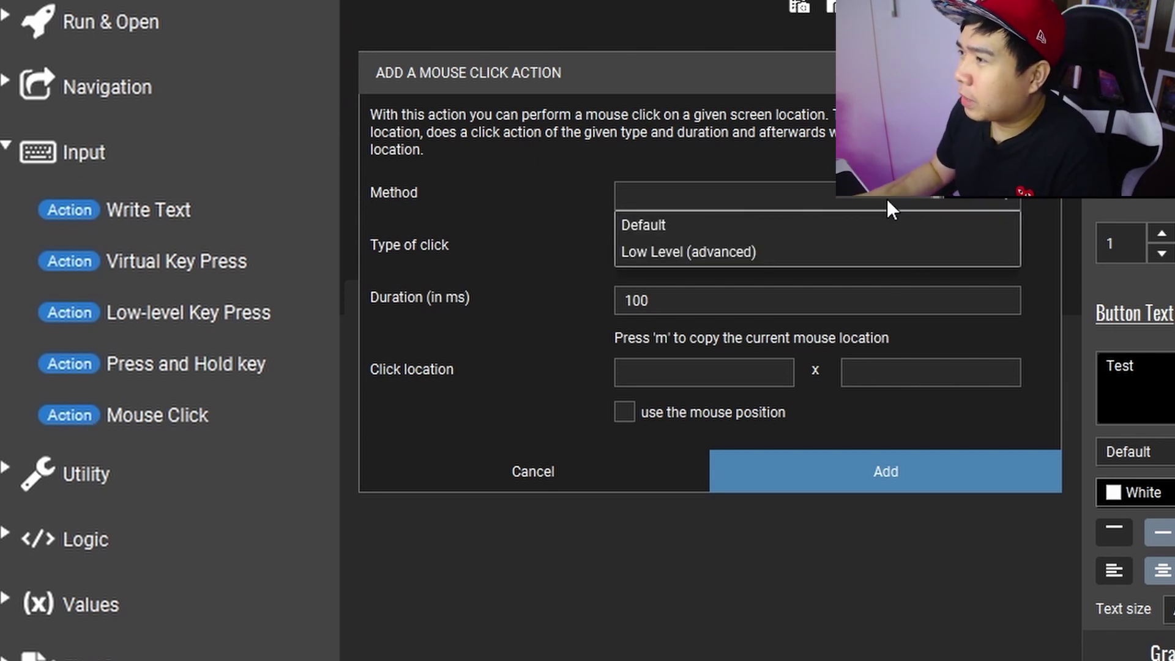
pyautogui.click(655, 230)
pyautogui.click(674, 196)
pyautogui.click(699, 251)
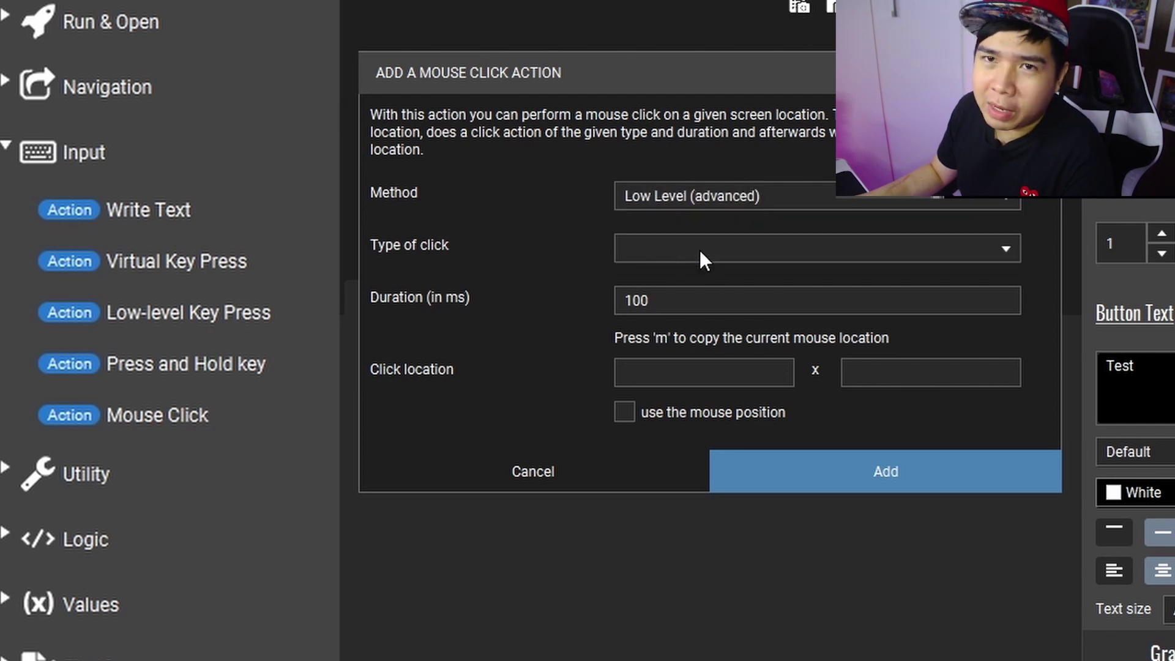
pyautogui.click(674, 195)
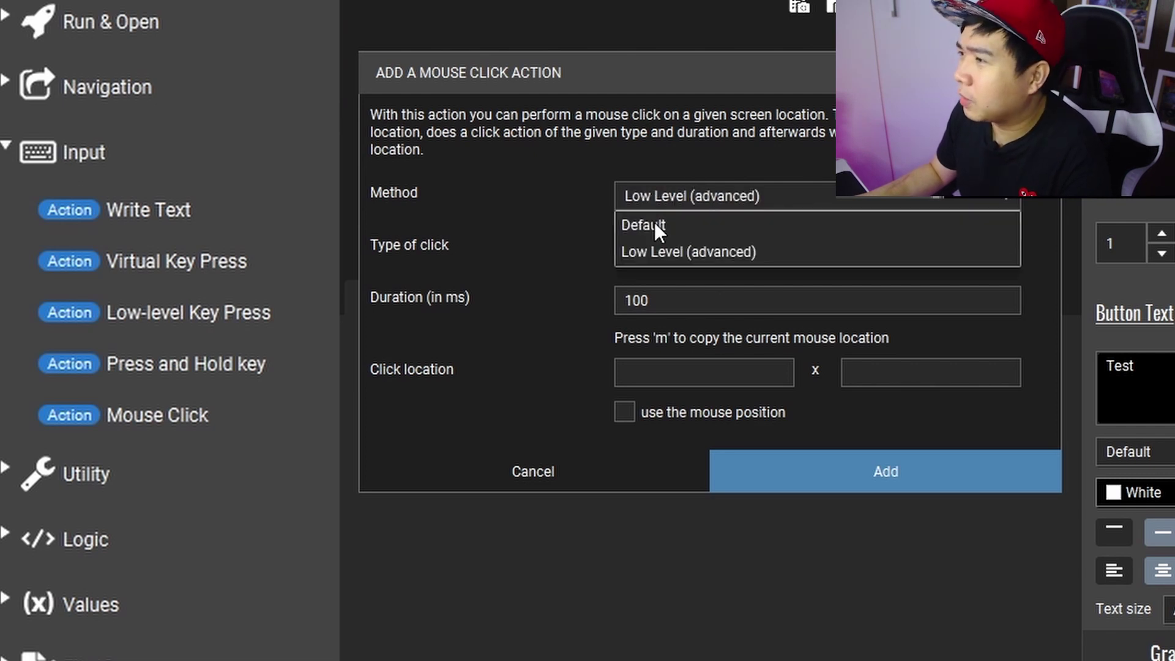
pyautogui.click(655, 227)
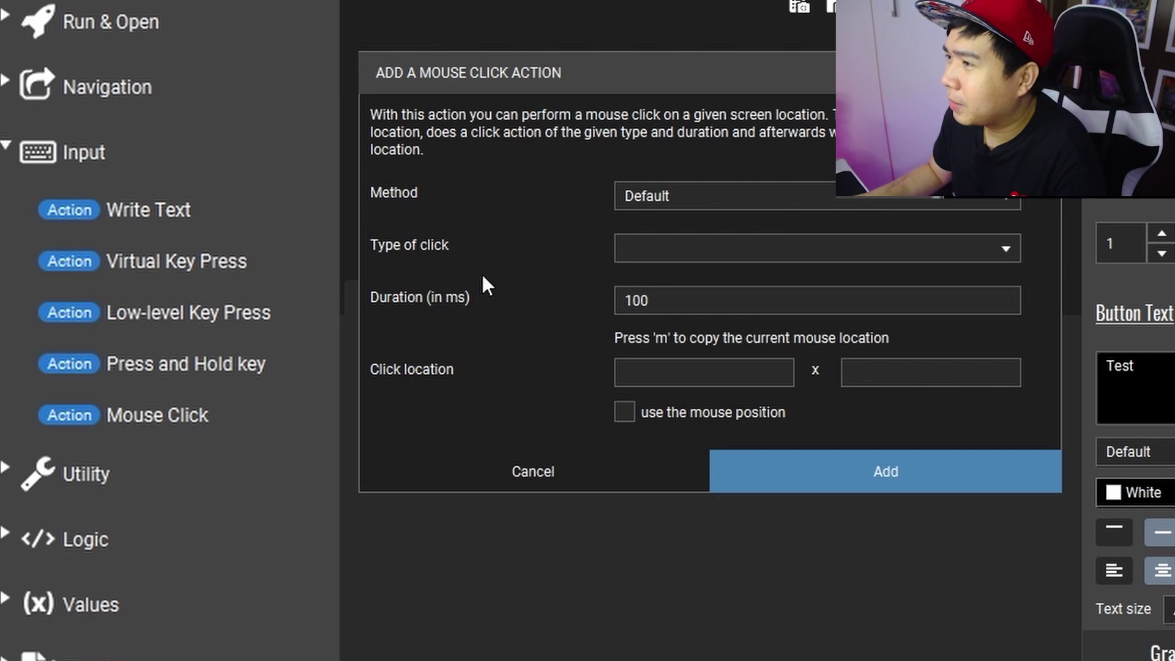
# - Set the mouse click to Right Button Click at, duration 100 ms, capture the desktop location 109 x 594 and add the action
pyautogui.click(907, 254)
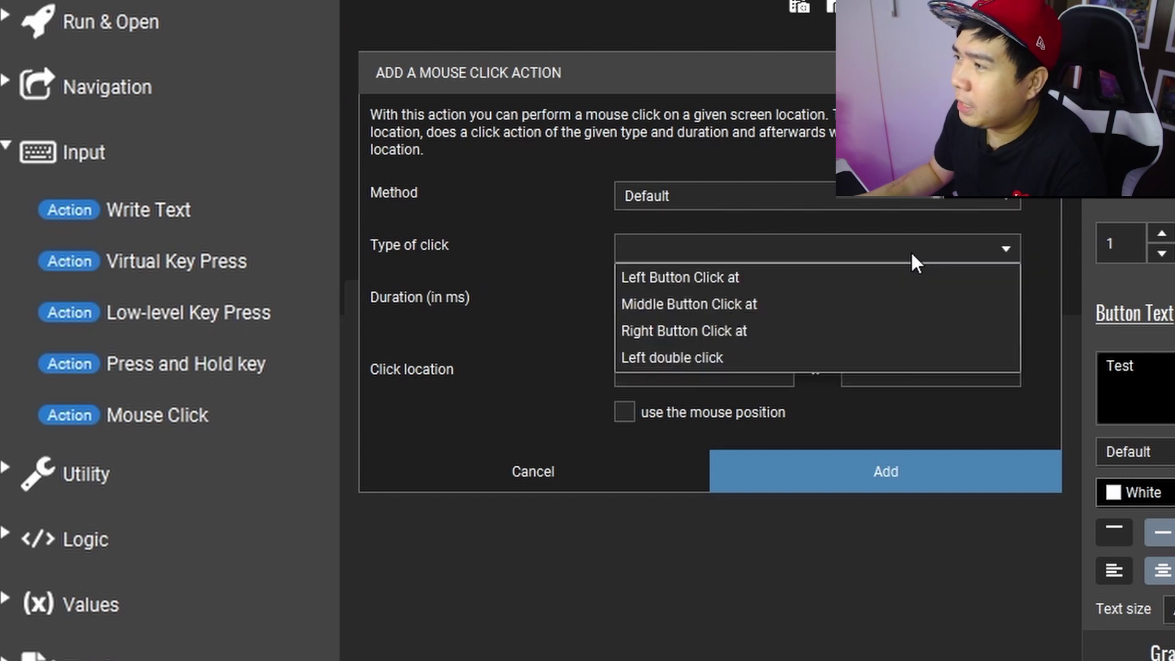
pyautogui.click(689, 330)
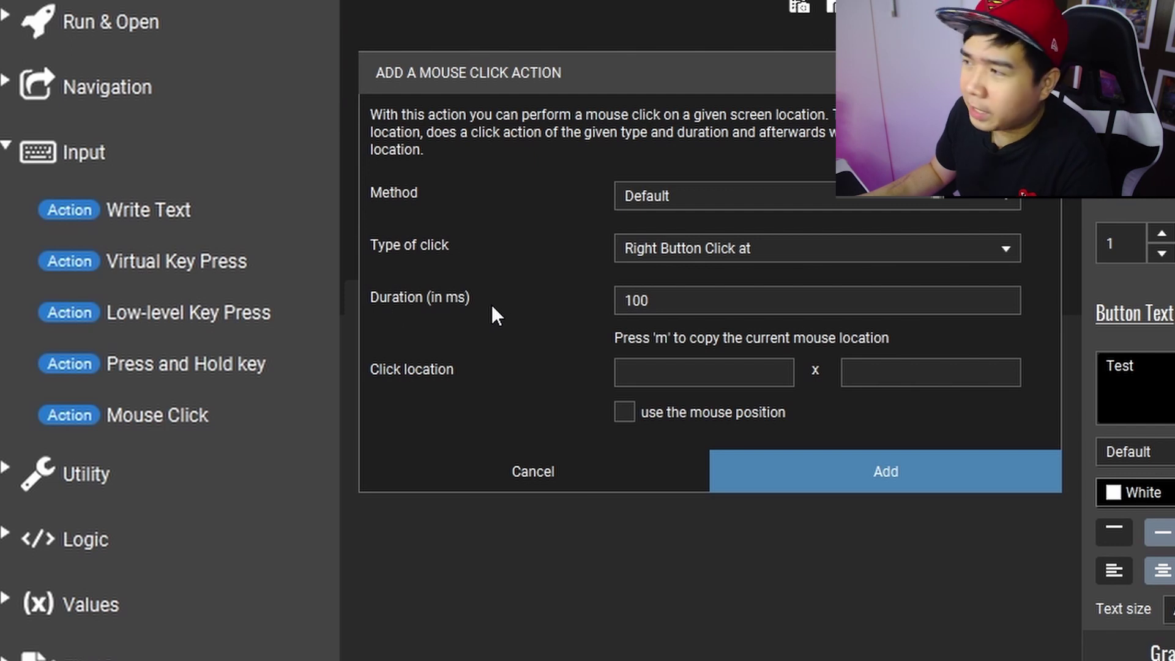
pyautogui.doubleClick(701, 293)
pyautogui.write('1000')
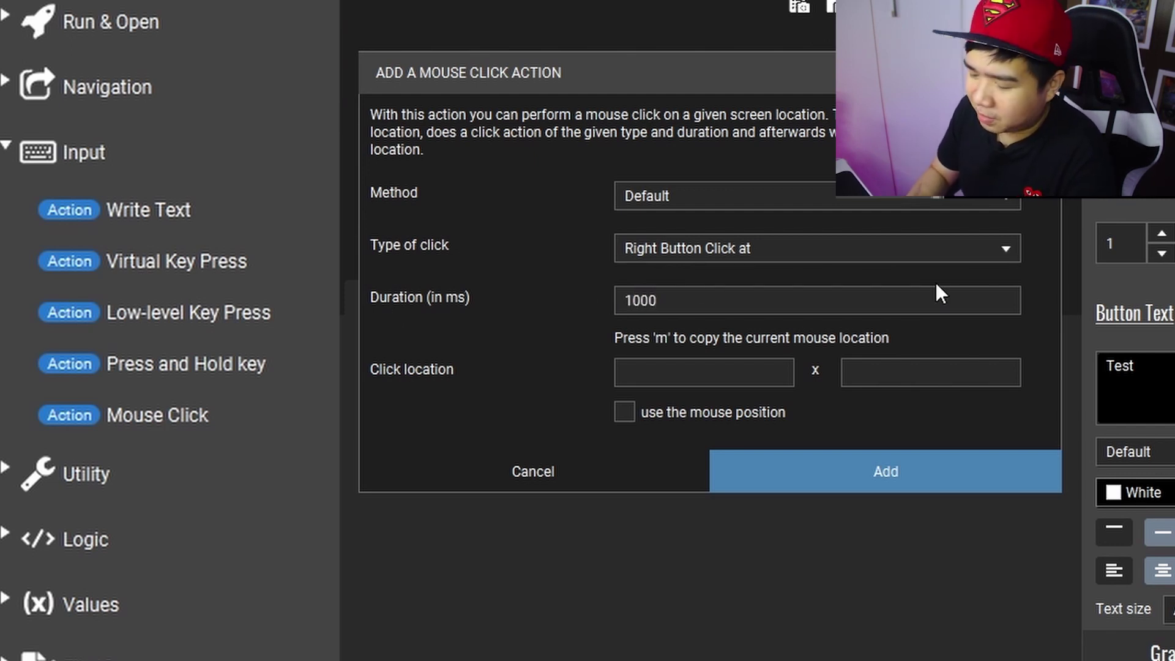
pyautogui.press('BackSpace')
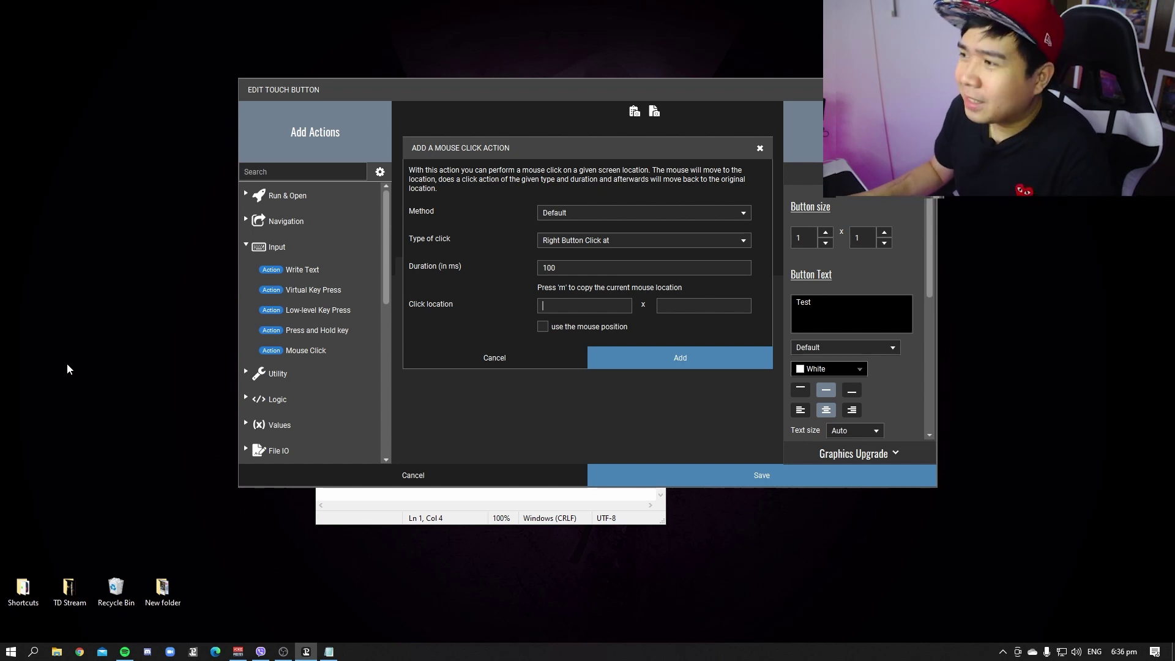
pyautogui.press('m')
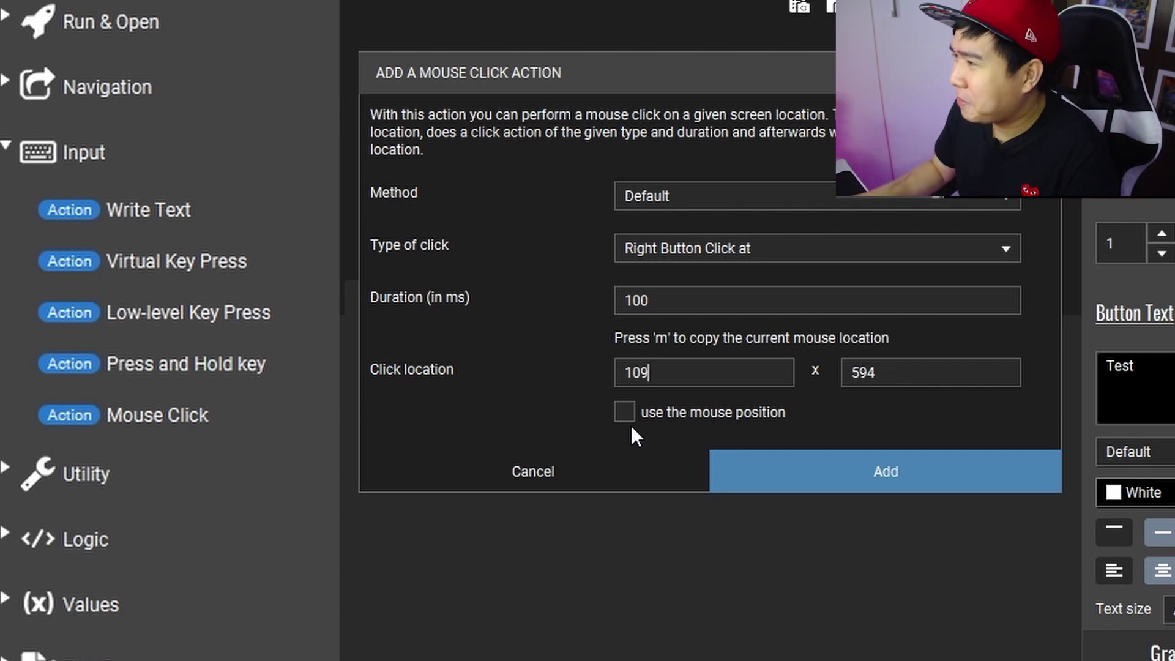
pyautogui.click(832, 462)
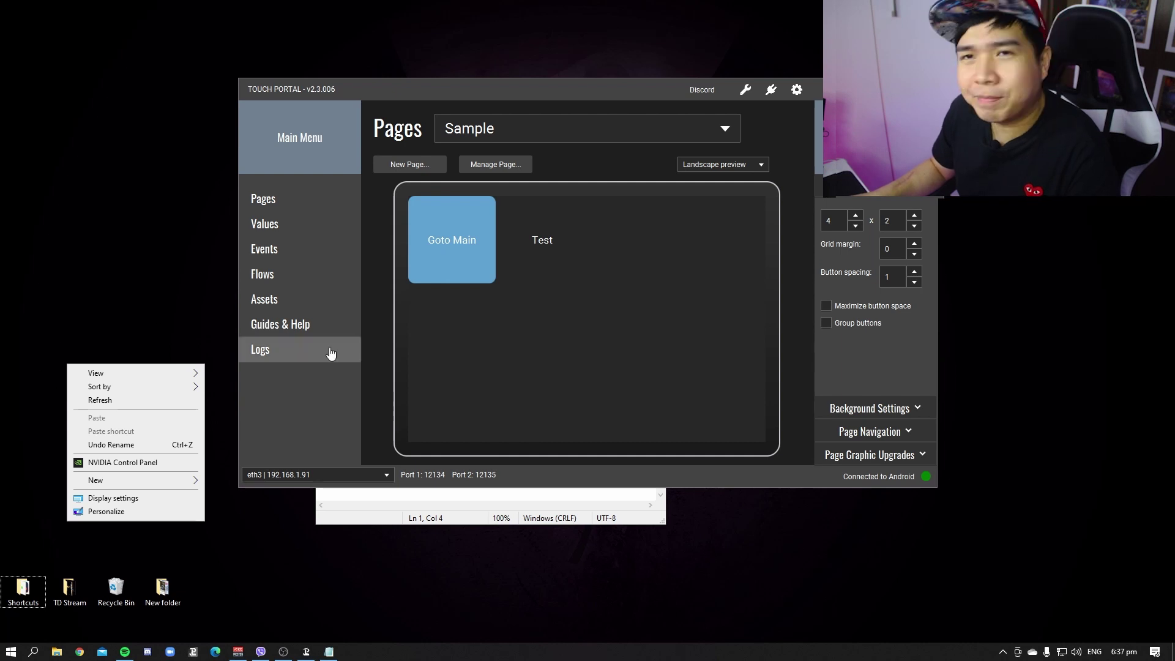
# - Reopen the Test button's editor, collapse the Input actions and expand the Utility category
pyautogui.click(581, 295)
pyautogui.rightClick(549, 243)
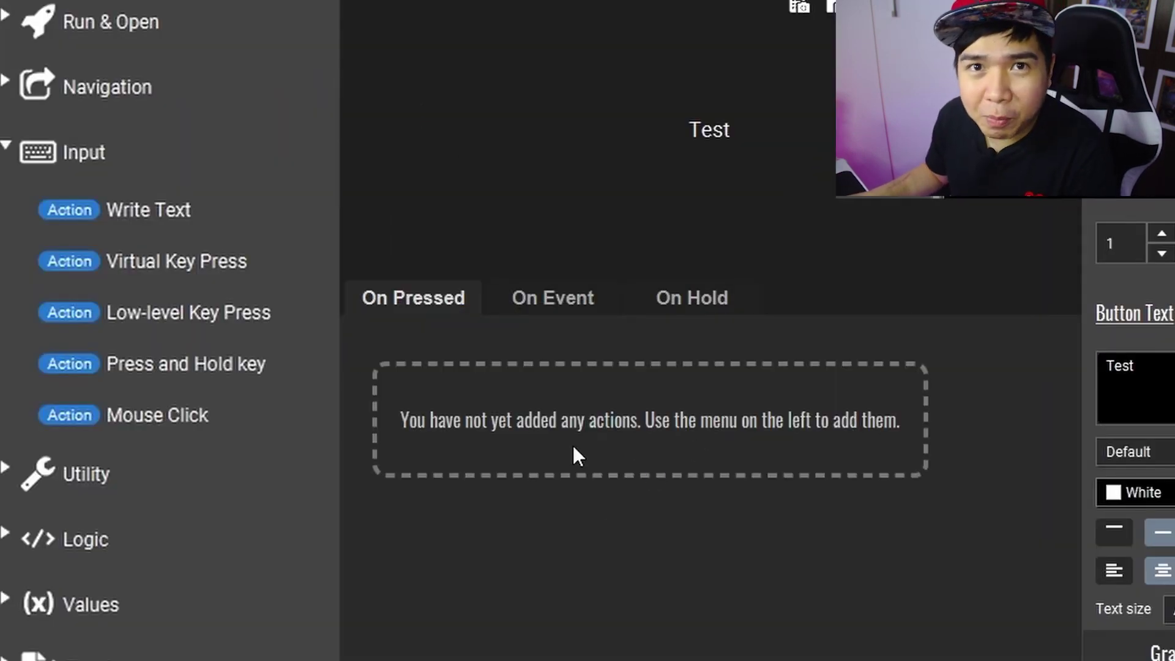
pyautogui.click(5, 158)
pyautogui.click(2, 240)
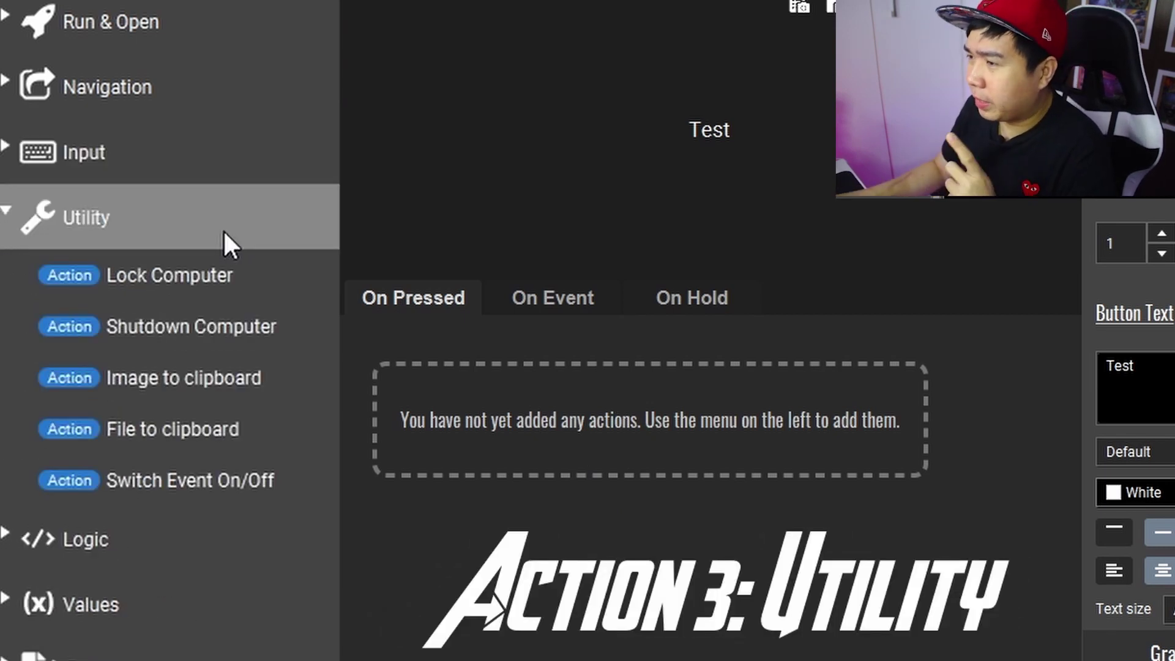
# - Try the Lock Computer and Shutdown Computer utility actions and delete all actions from the Test button
pyautogui.click(200, 266)
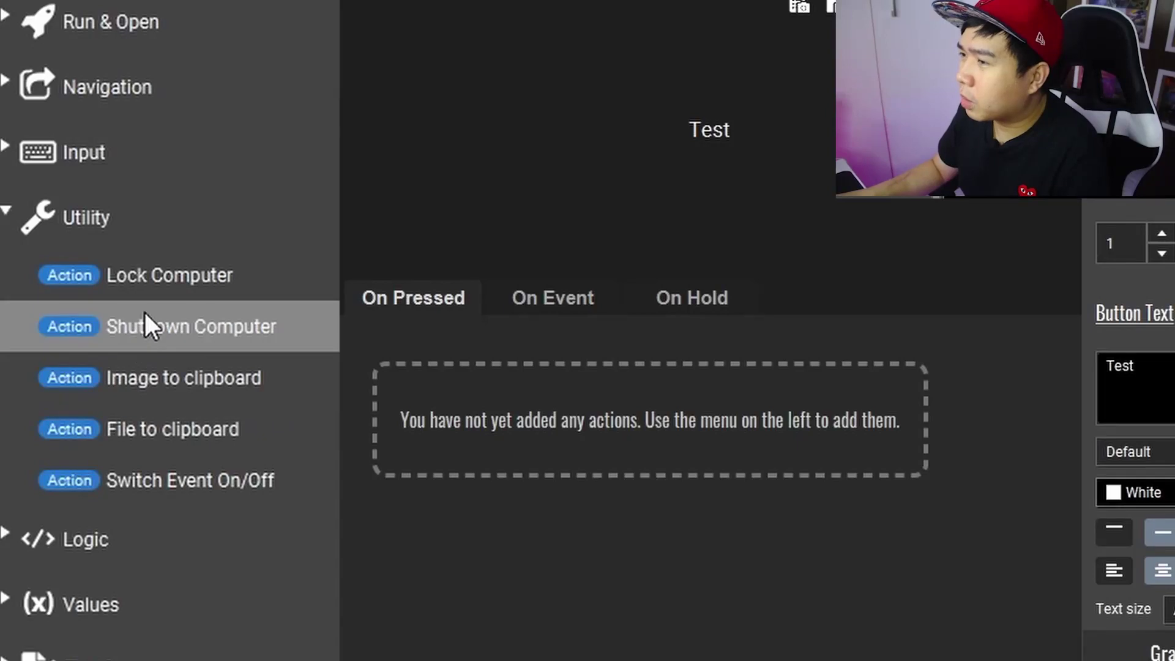
pyautogui.click(143, 311)
pyautogui.rightClick(526, 470)
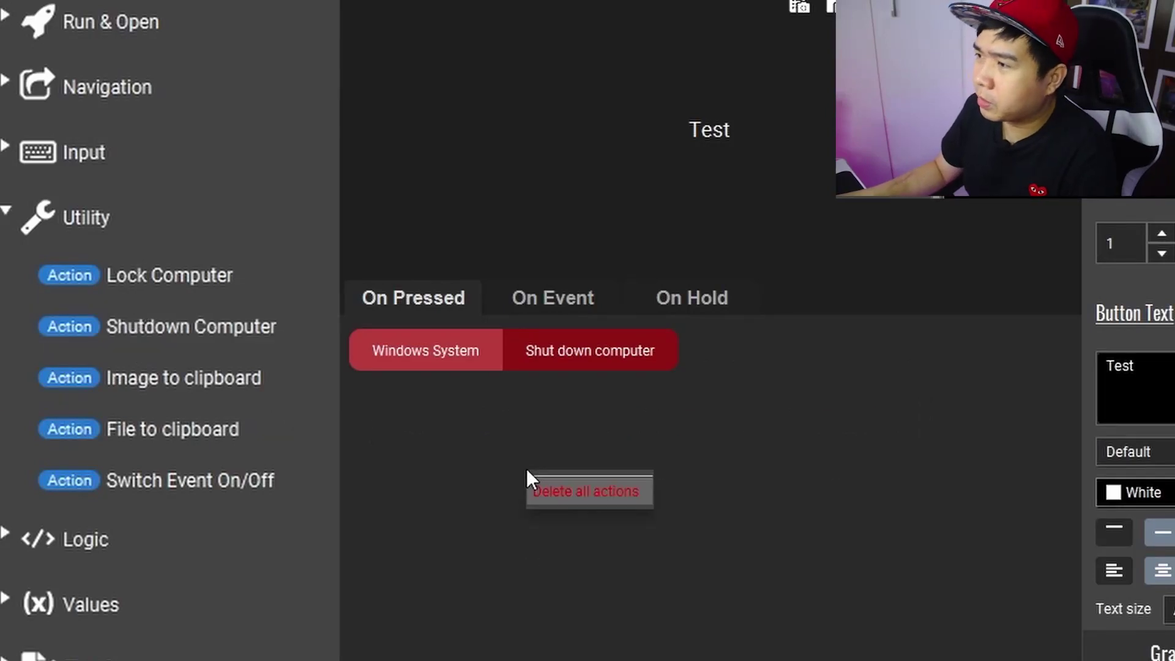
pyautogui.click(606, 488)
pyautogui.click(733, 422)
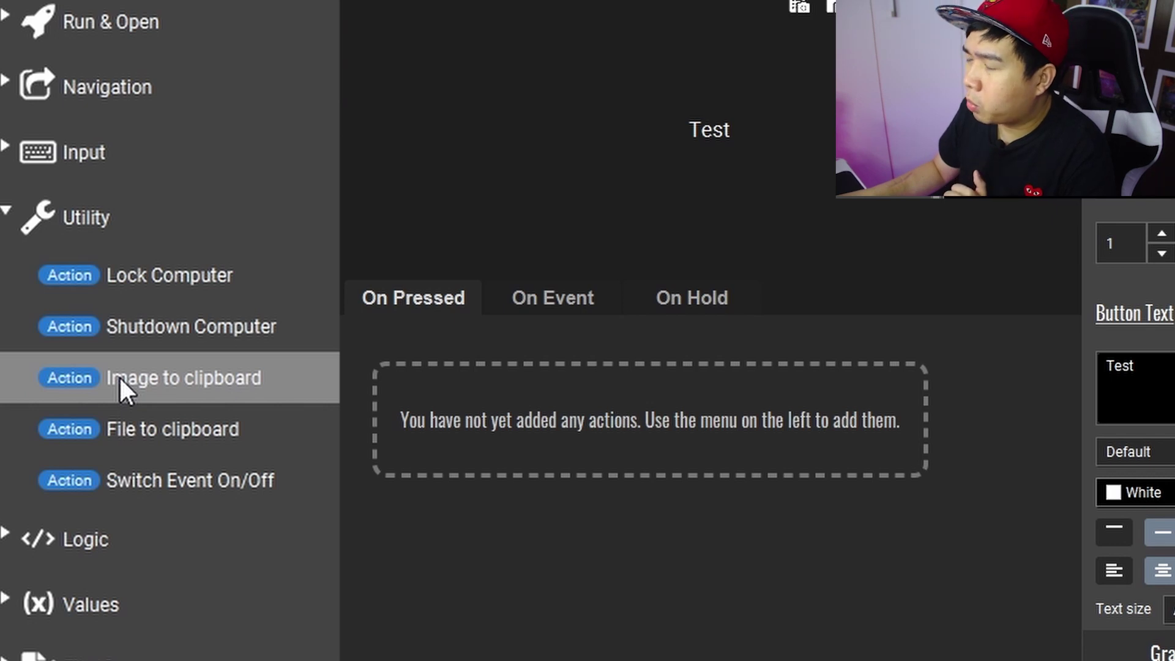
# - Add an Image to clipboard action using TDE.jpg from the desktop's TD Stream folder and save the Test button
pyautogui.doubleClick(121, 379)
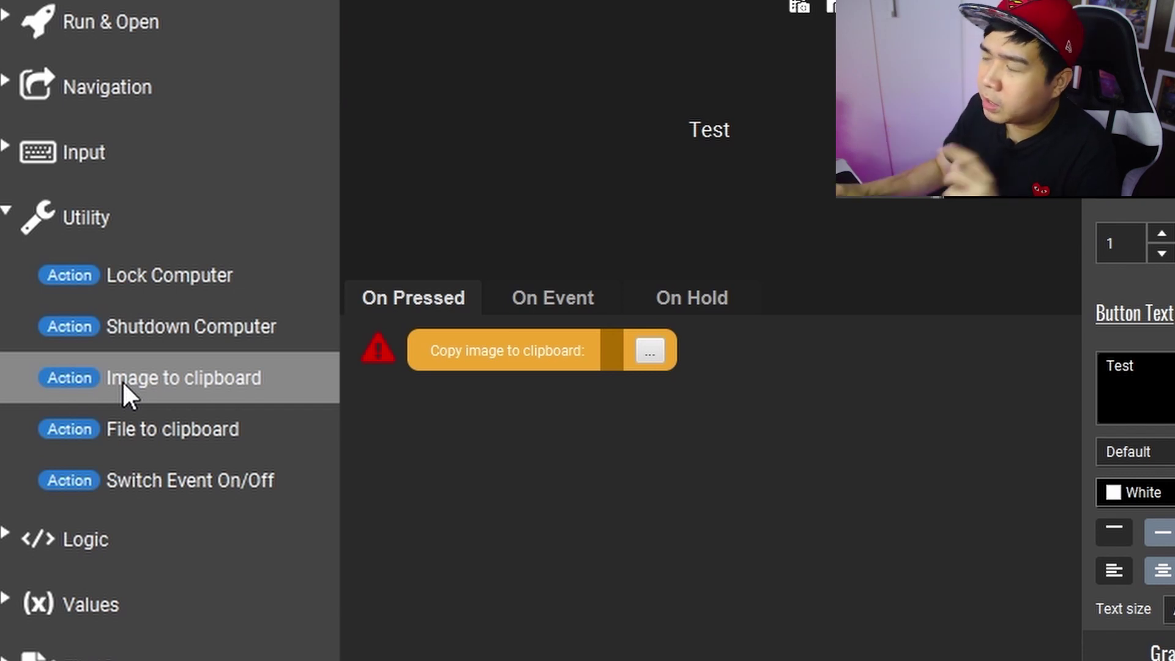
pyautogui.click(650, 351)
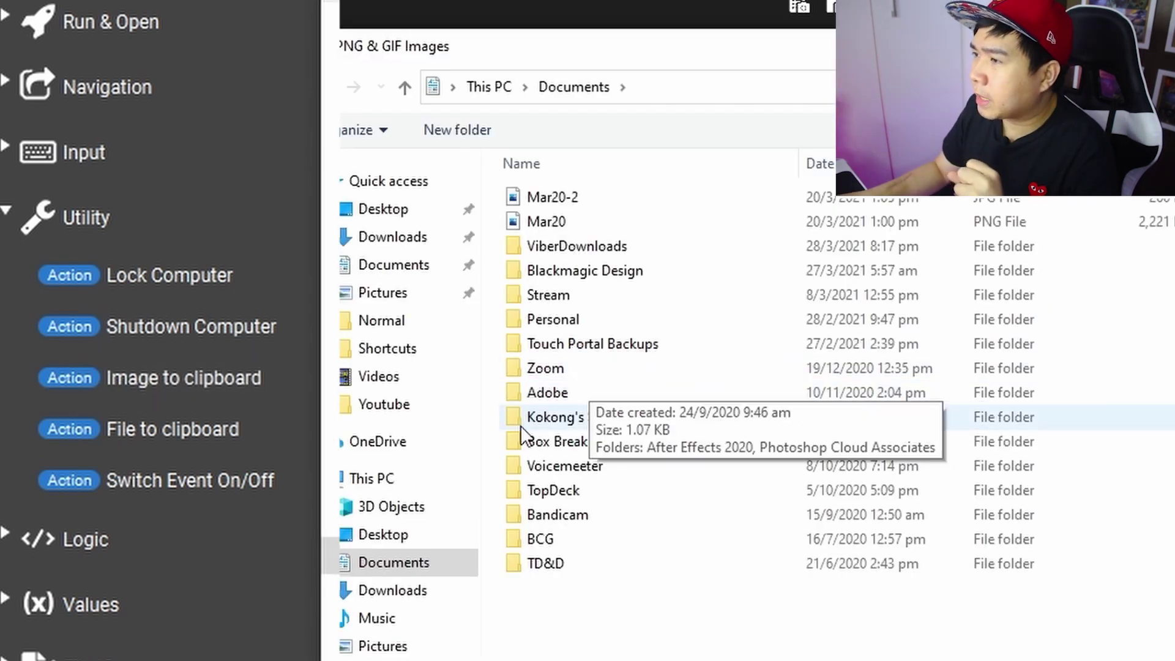
pyautogui.click(385, 211)
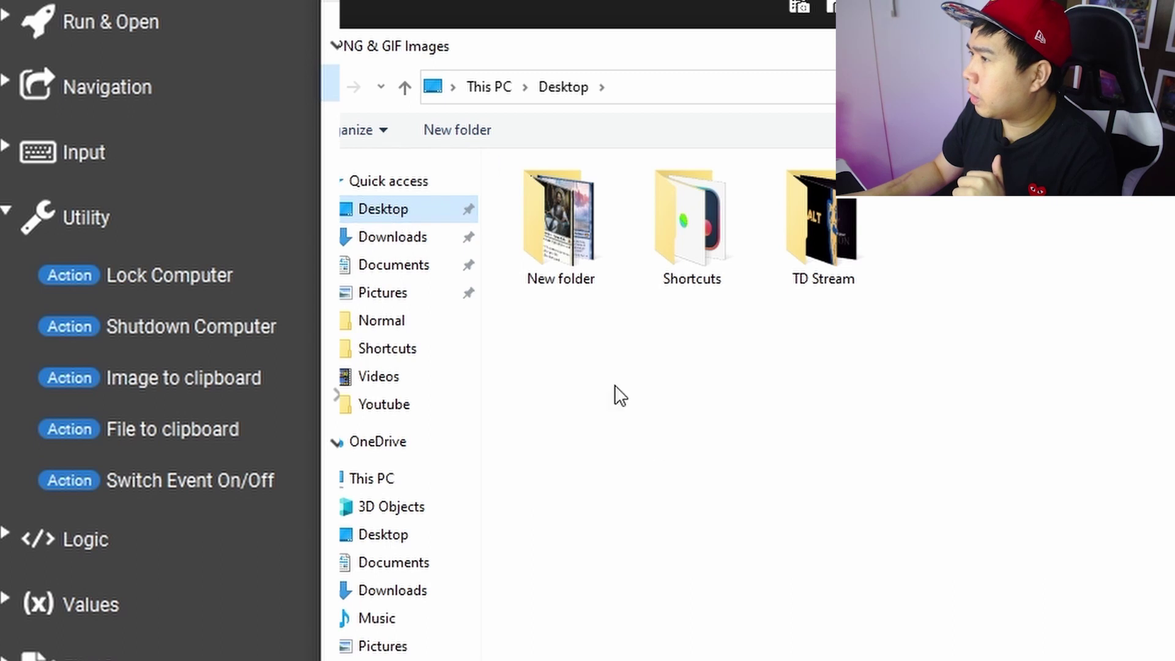
pyautogui.doubleClick(811, 211)
pyautogui.doubleClick(676, 586)
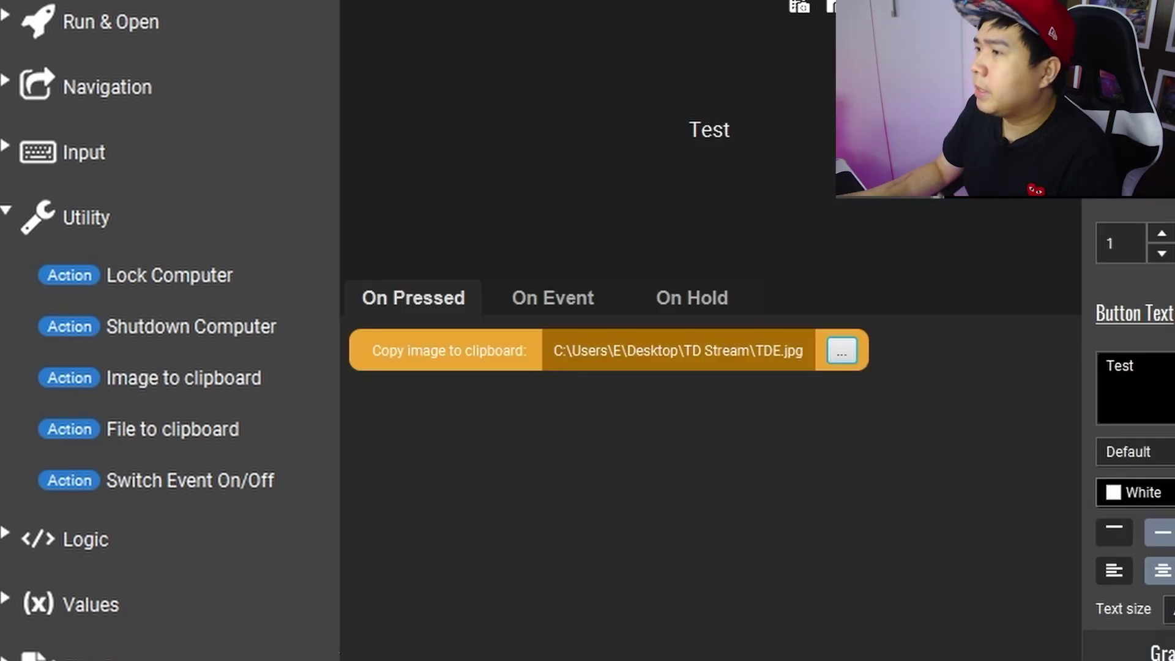
pyautogui.click(669, 477)
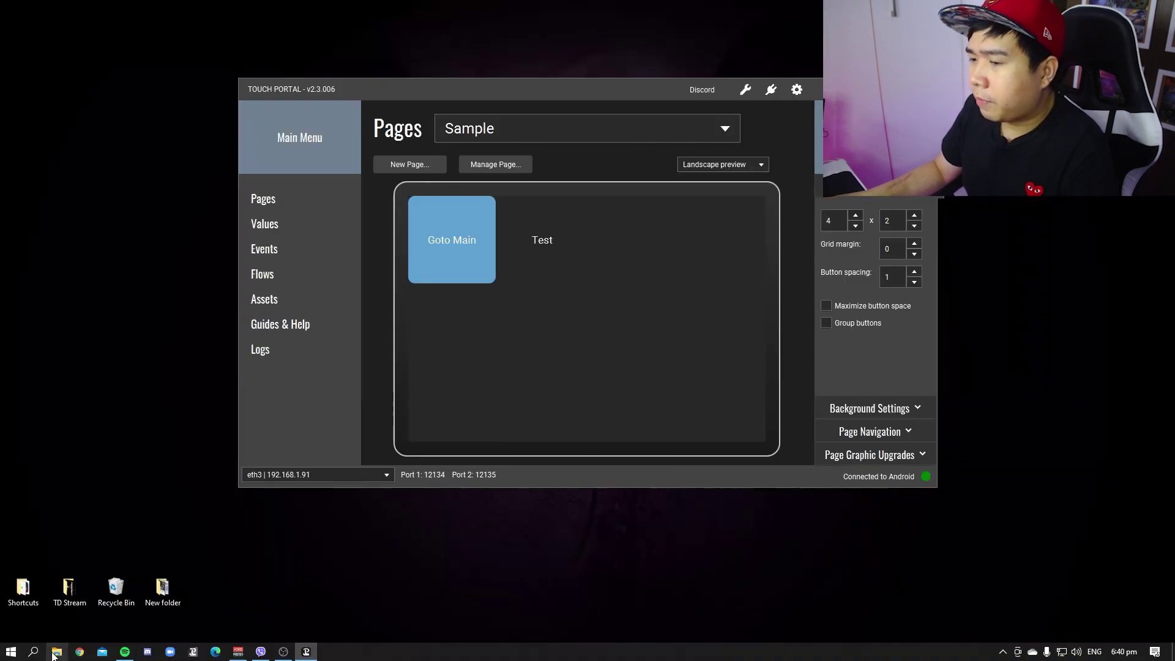
# - Open Paint, try pasting the image that the Test button copies to the clipboard, and undo each paste
pyautogui.click(33, 652)
pyautogui.write('pai')
pyautogui.press('Return')
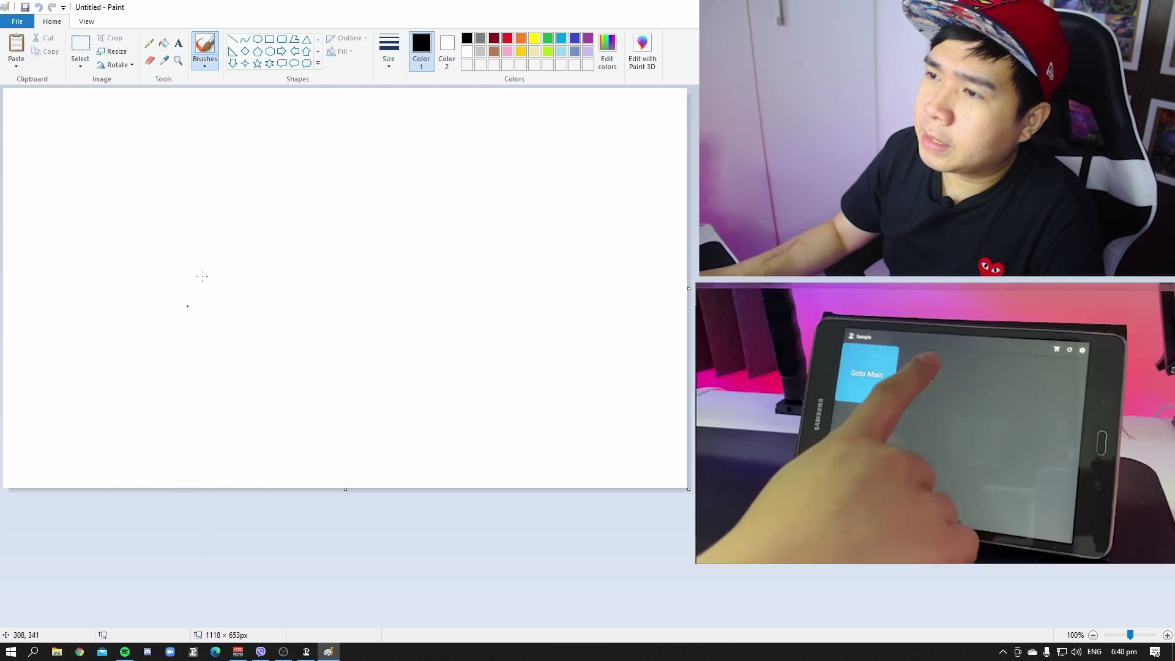
pyautogui.hotkey('ctrl', 'v')
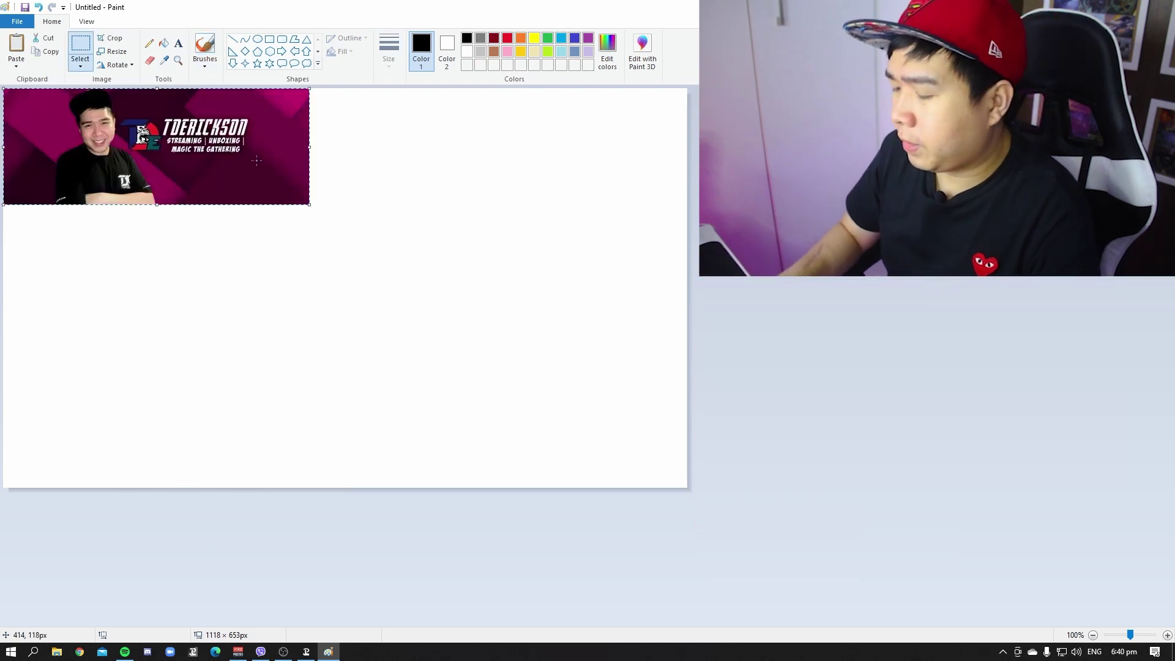
pyautogui.hotkey('ctrl', 'z')
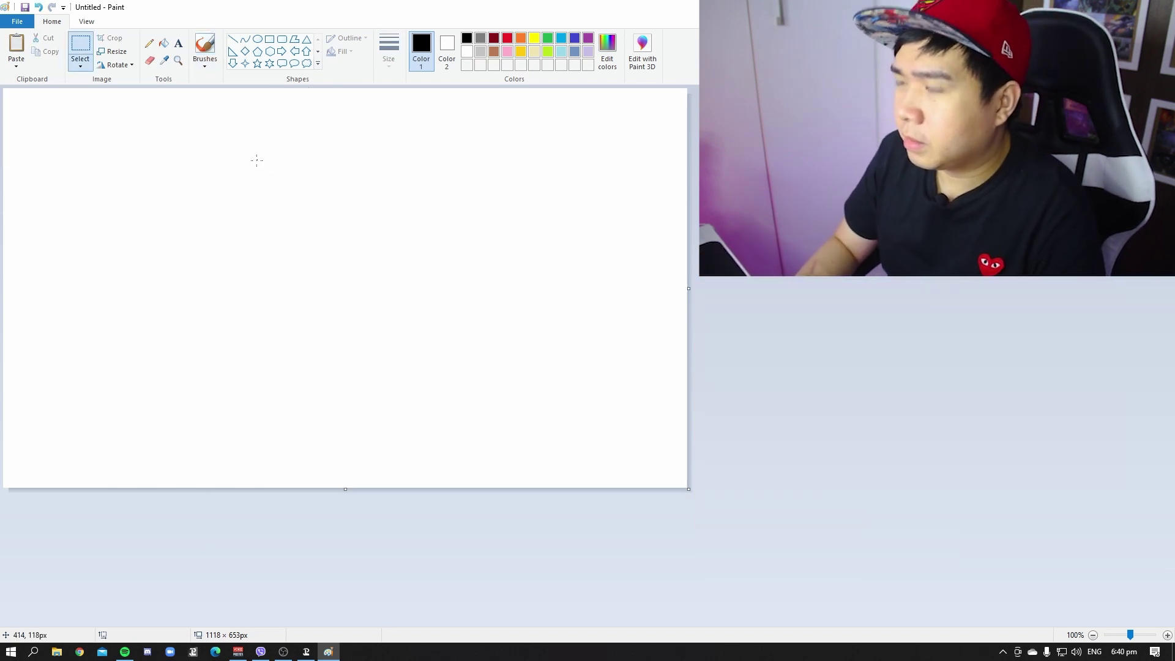
pyautogui.hotkey('ctrl', 'v')
pyautogui.hotkey('ctrl', 'z')
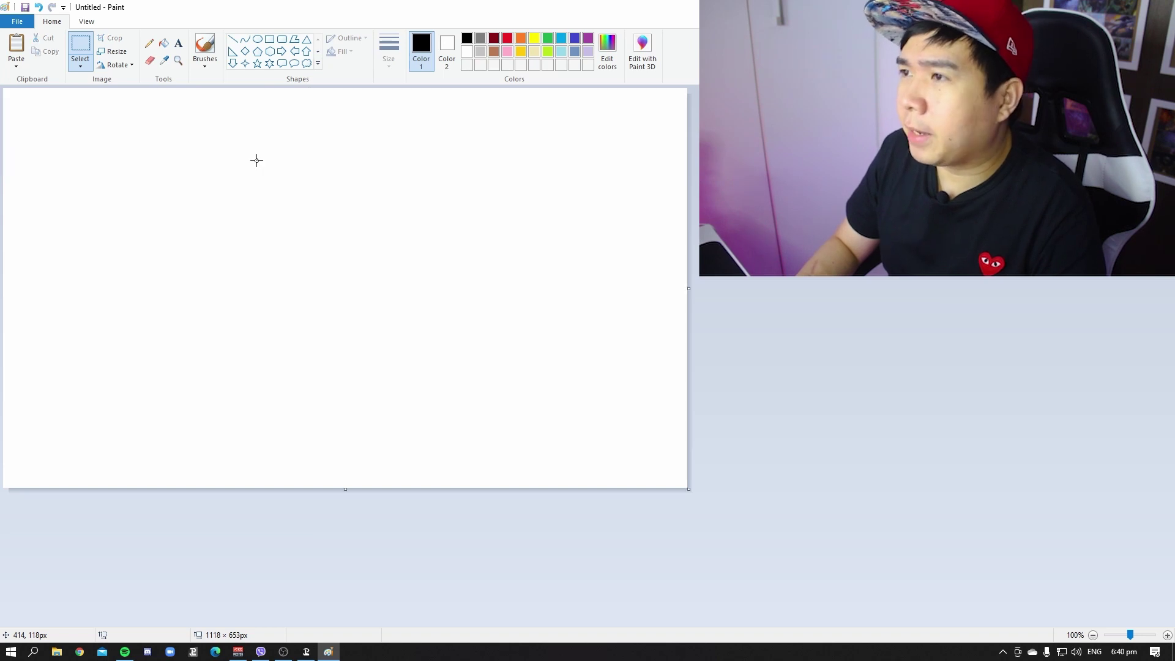
# - Restore the Paint window from full screen and reposition it on the desktop
pyautogui.press('super+Down')
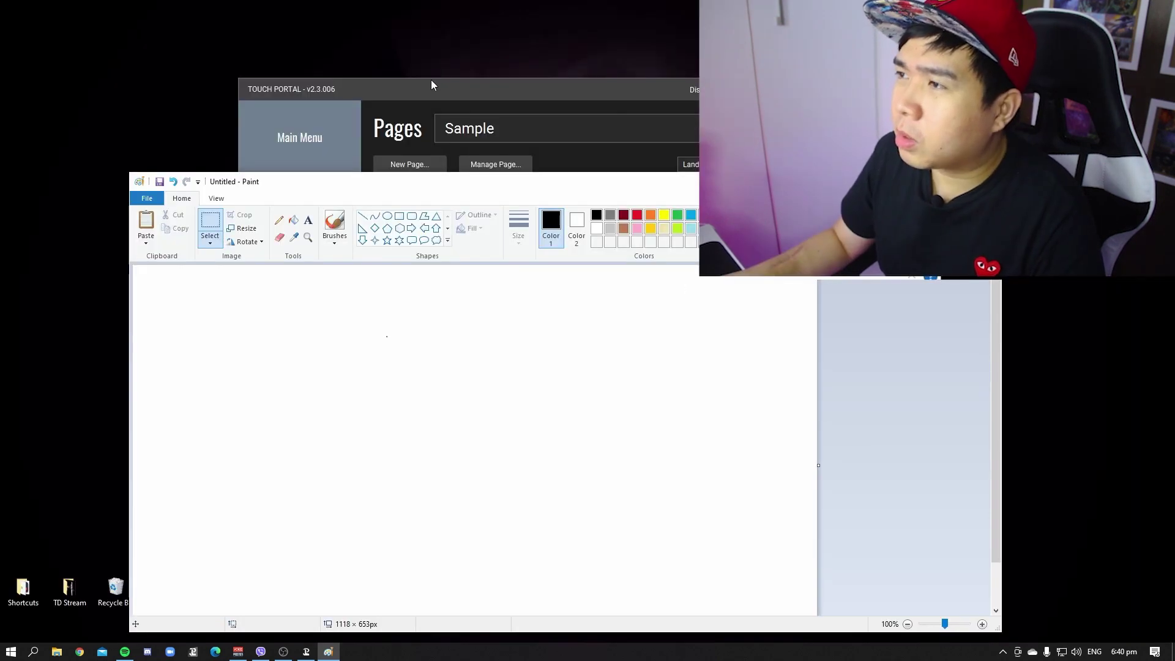
pyautogui.moveTo(610, 196); pyautogui.dragTo(464, 130)
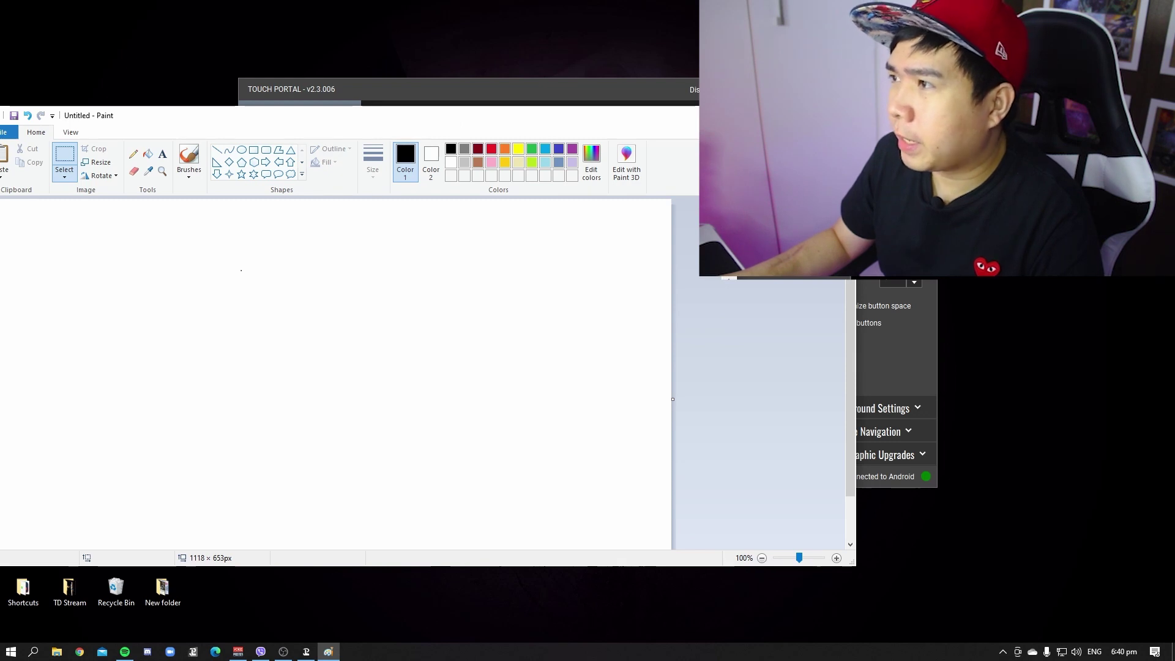
pyautogui.moveTo(541, 120); pyautogui.dragTo(619, 110)
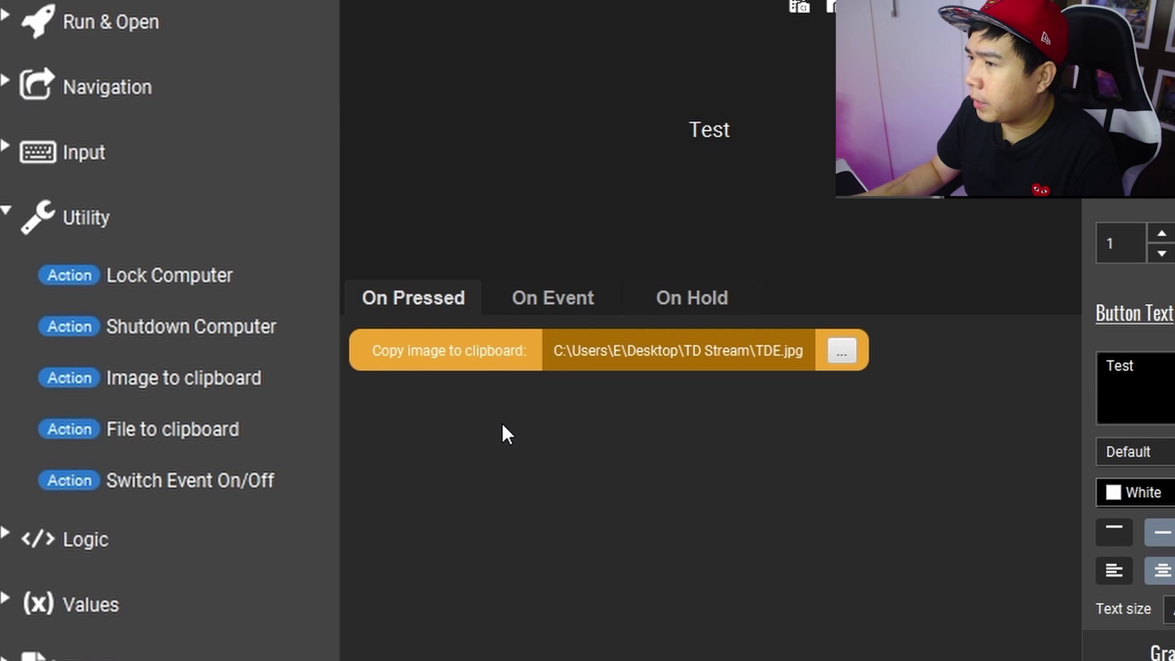
# - Add a Virtual Key Press action with Ctrl + V after the image copy action and save the Test button
pyautogui.click(7, 149)
pyautogui.click(210, 257)
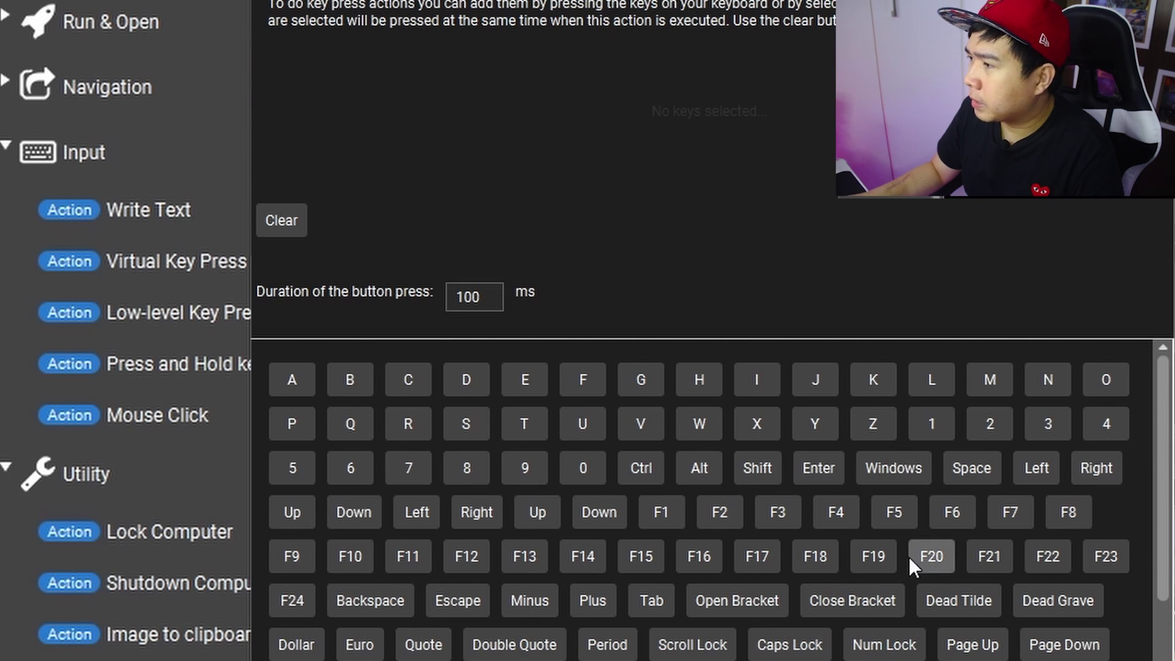
pyautogui.click(641, 468)
pyautogui.click(641, 424)
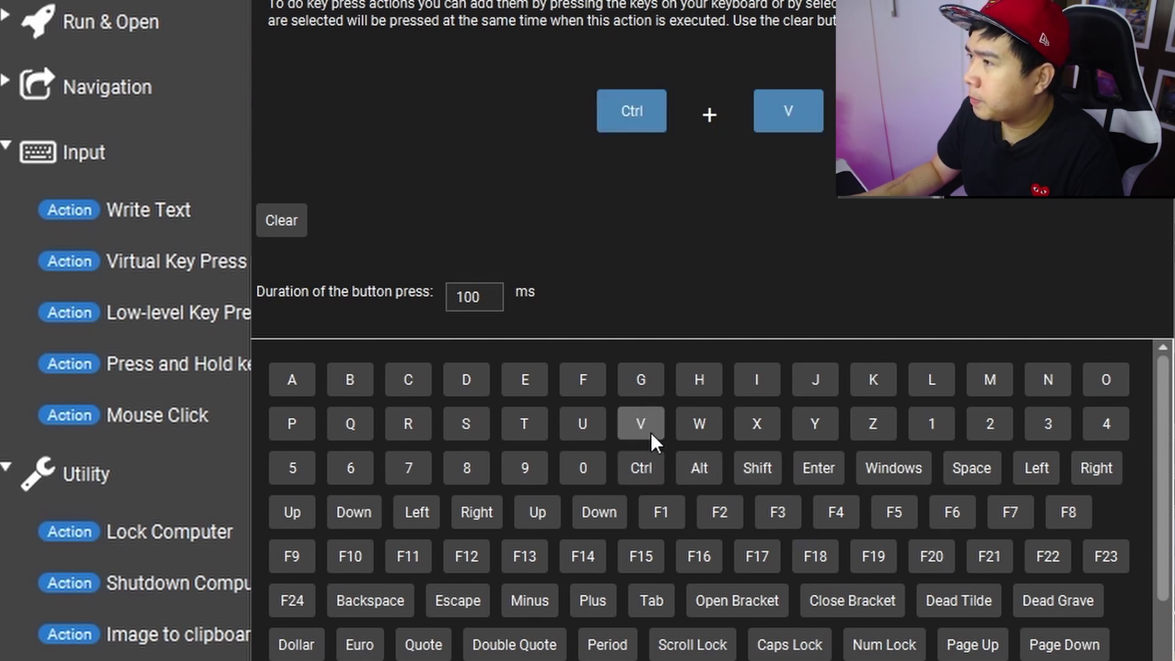
pyautogui.press('Return')
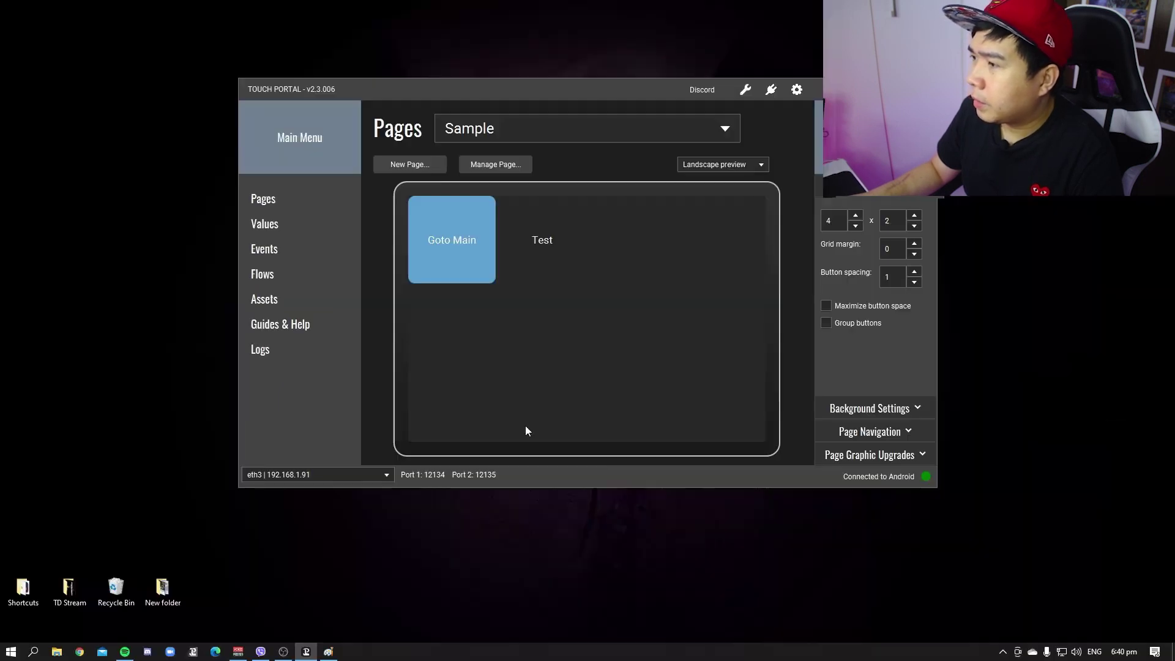
# - Switch to Paint and paste the TDE.jpg image onto the canvas using the Test button's copy-and-paste actions
pyautogui.click(329, 652)
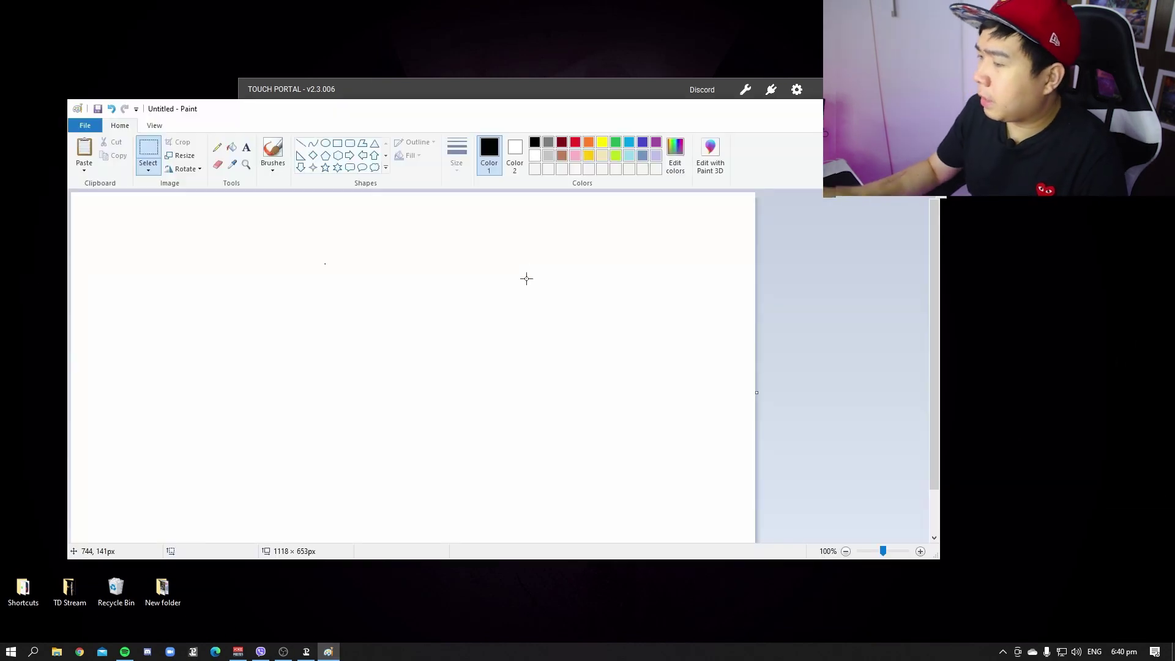
pyautogui.hotkey('ctrl', 'v')
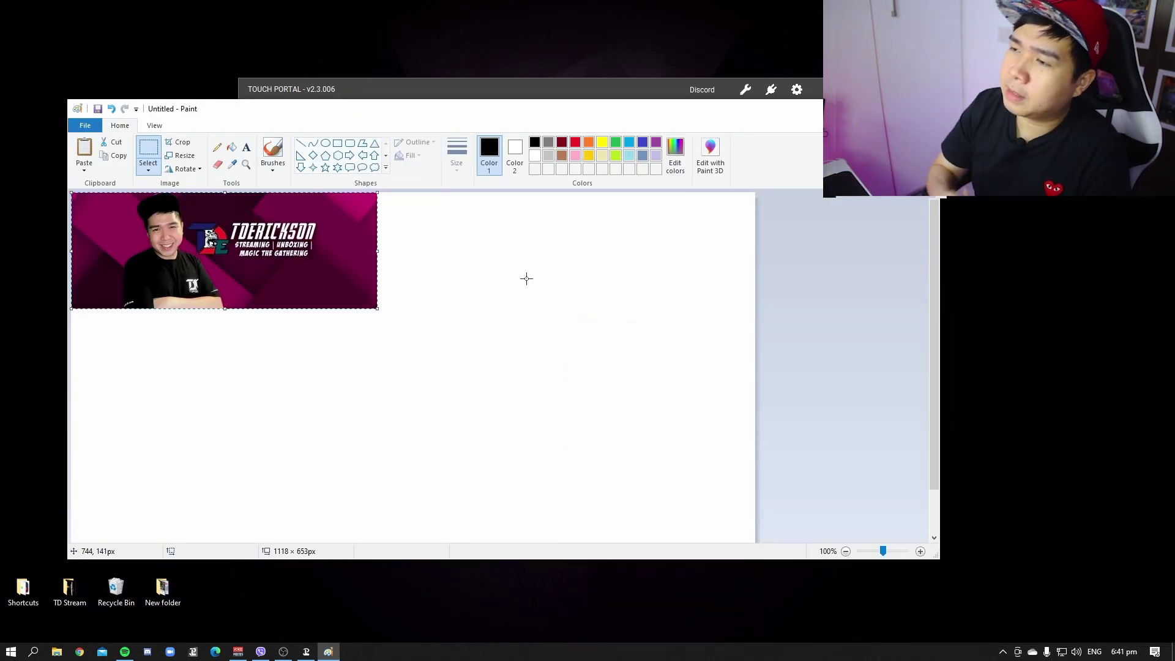
# - Switch back to Touch Portal, reopen the Test button and delete all its actions
pyautogui.click(629, 89)
pyautogui.click(563, 237)
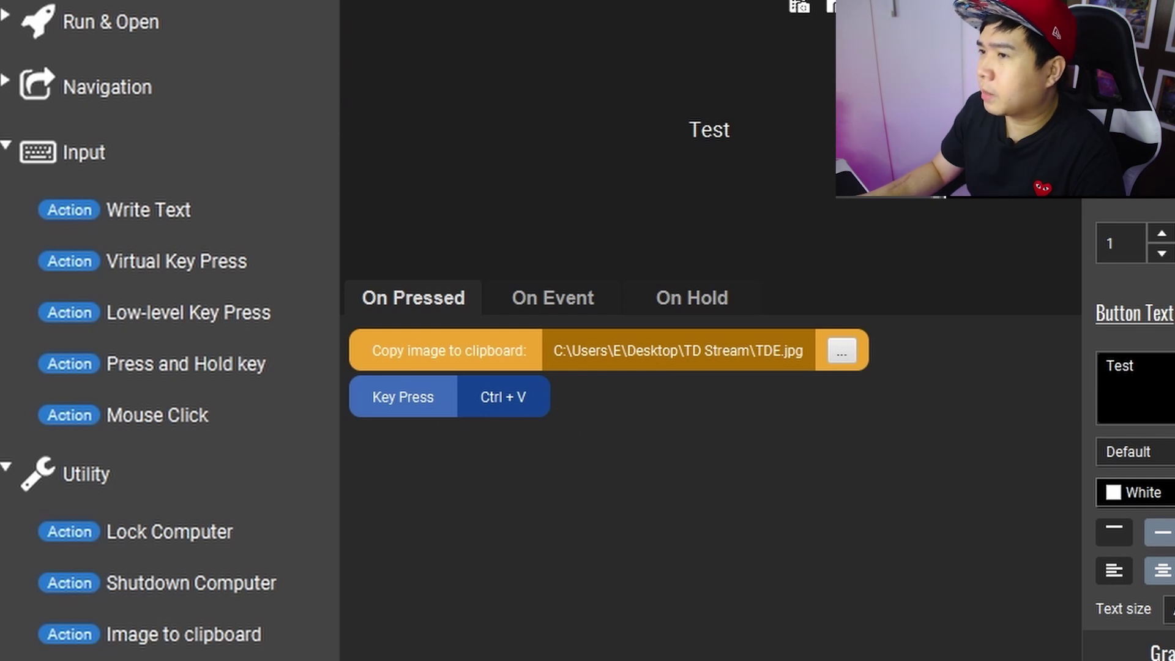
pyautogui.click(145, 365)
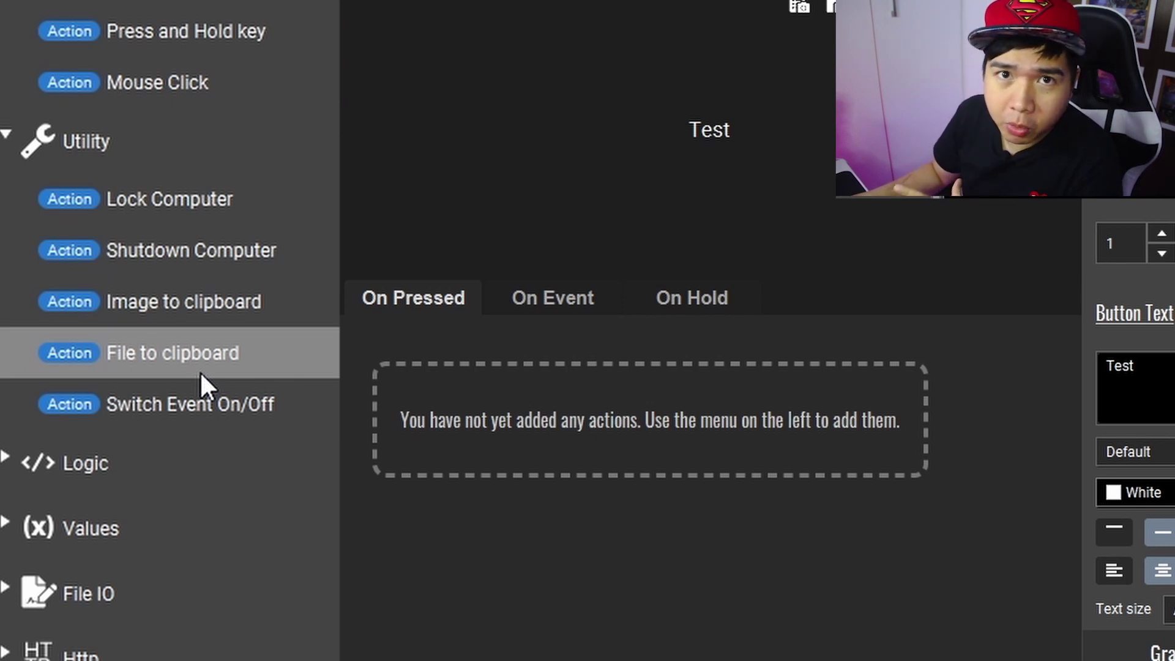
# - Add a File to clipboard action to the Test button using the notes on Time Spiral text file from Documents
pyautogui.moveTo(200, 371); pyautogui.dragTo(649, 365)
pyautogui.click(630, 352)
pyautogui.click(601, 221)
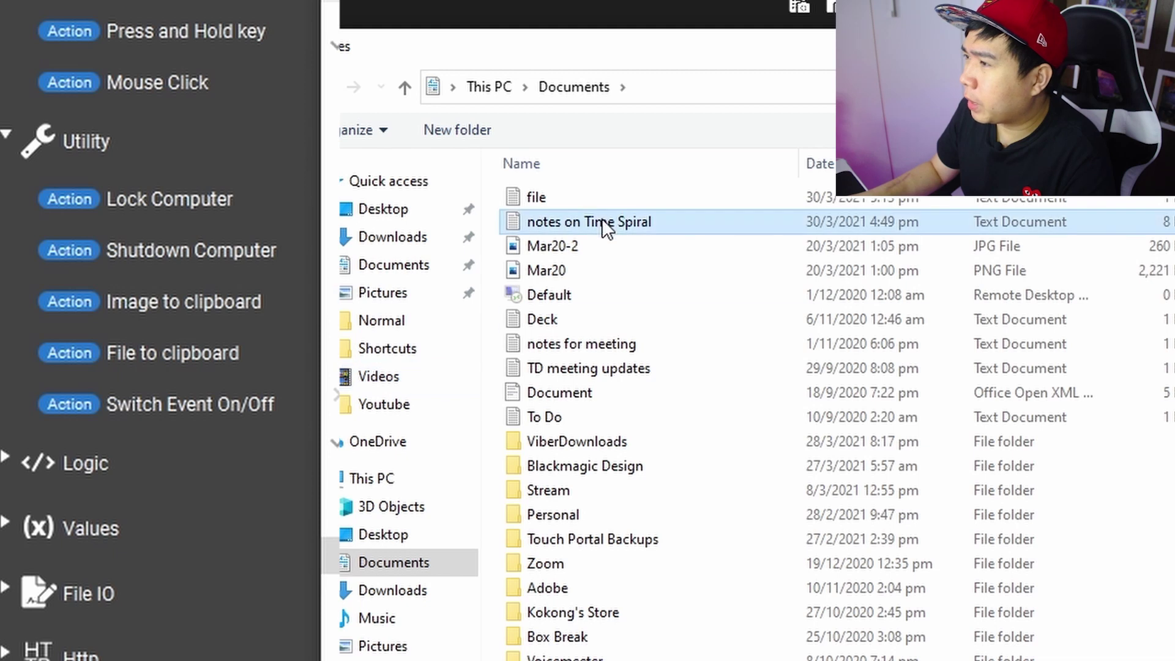
pyautogui.doubleClick(600, 221)
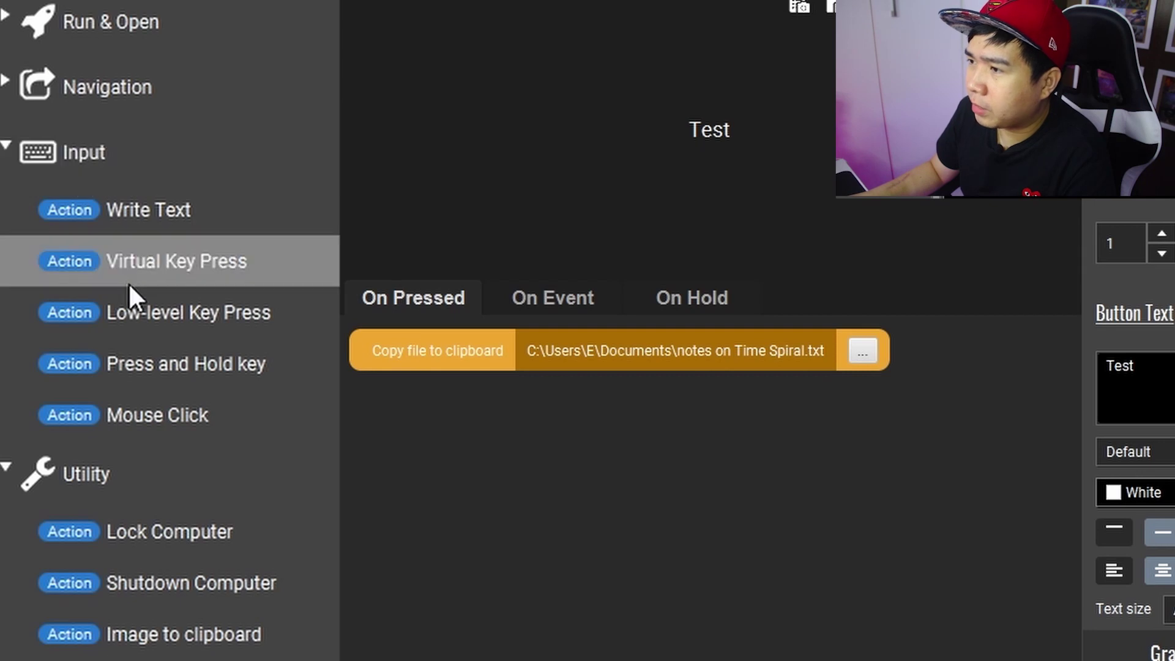
# - Add a Virtual Key Press action with Ctrl + V below the file copy action and save the Test button
pyautogui.click(126, 265)
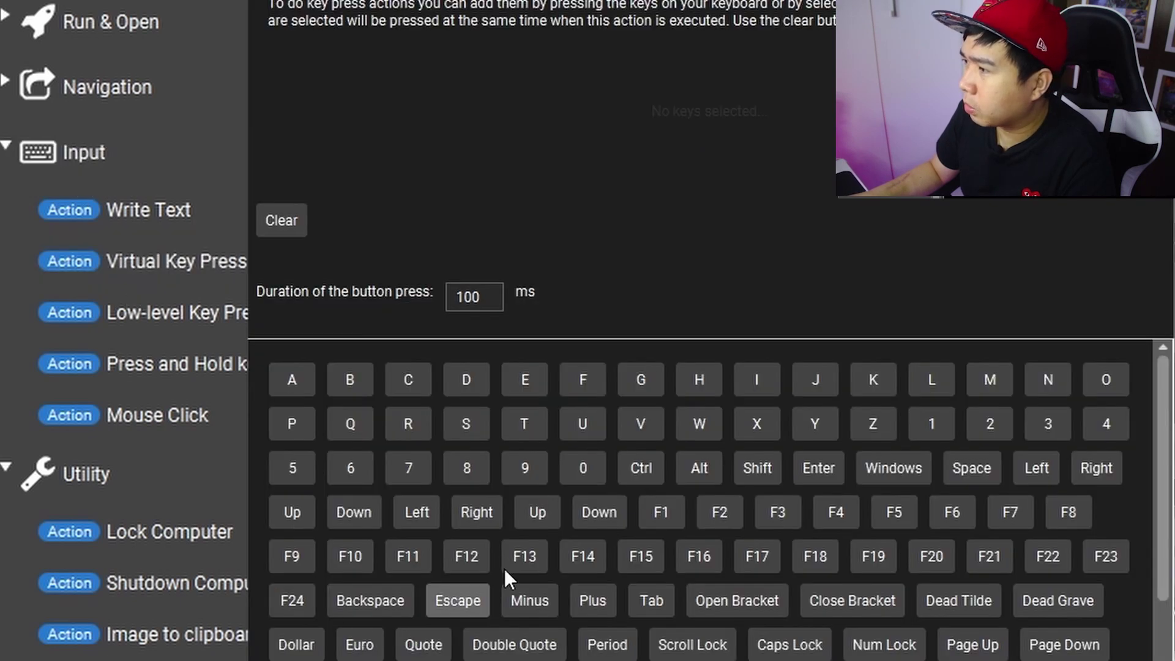
pyautogui.click(651, 466)
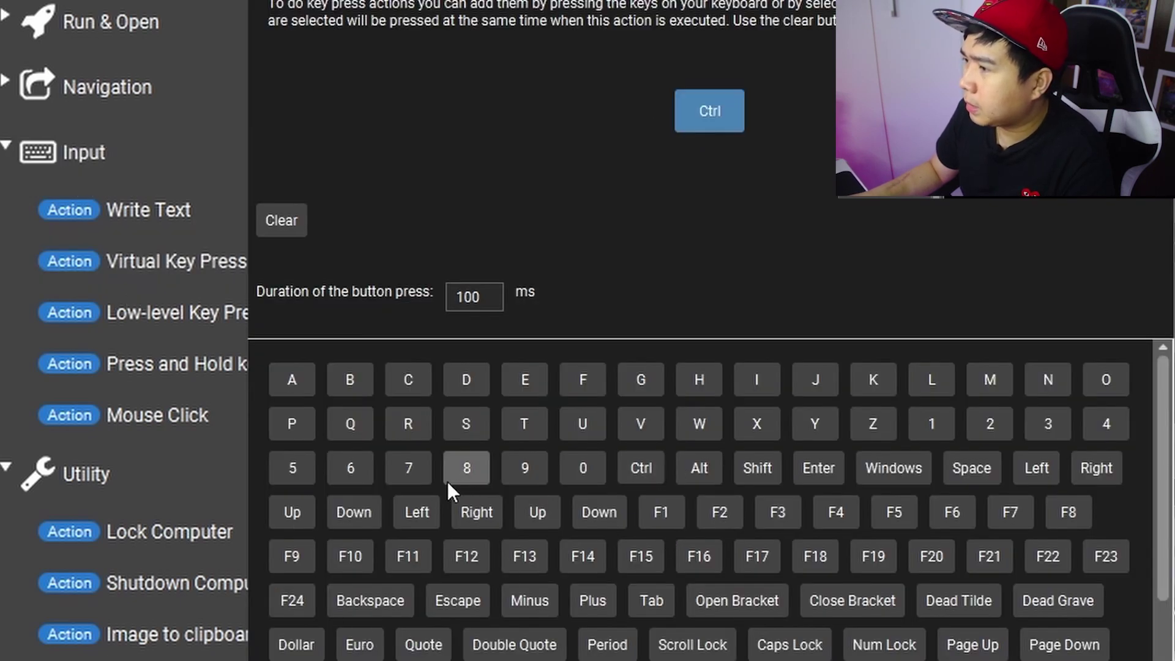
pyautogui.click(640, 424)
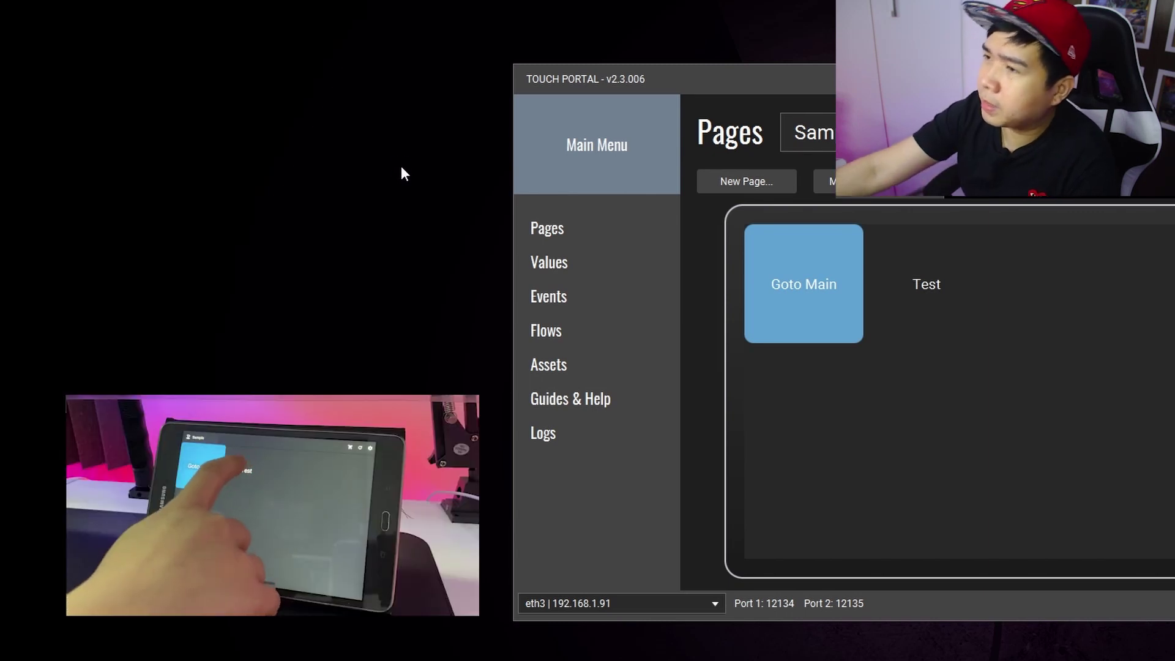
# - Paste the notes on Time Spiral file onto the desktop using the Test button's copy-and-paste actions
pyautogui.hotkey('ctrl', 'v')
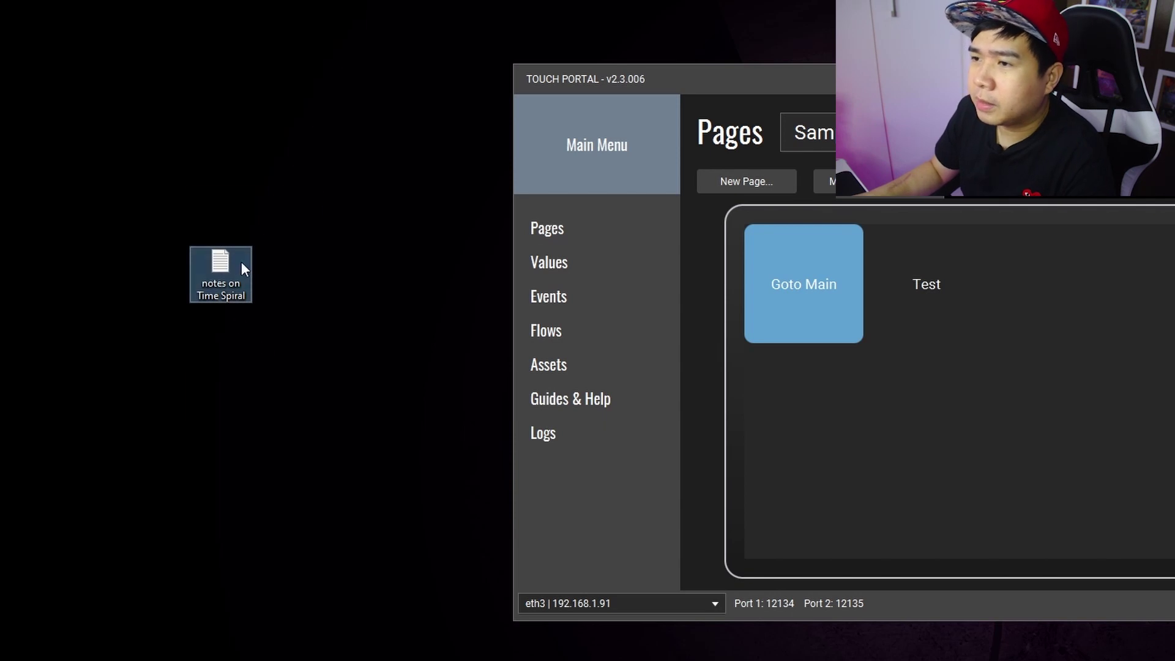
pyautogui.rightClick(222, 267)
pyautogui.click(295, 147)
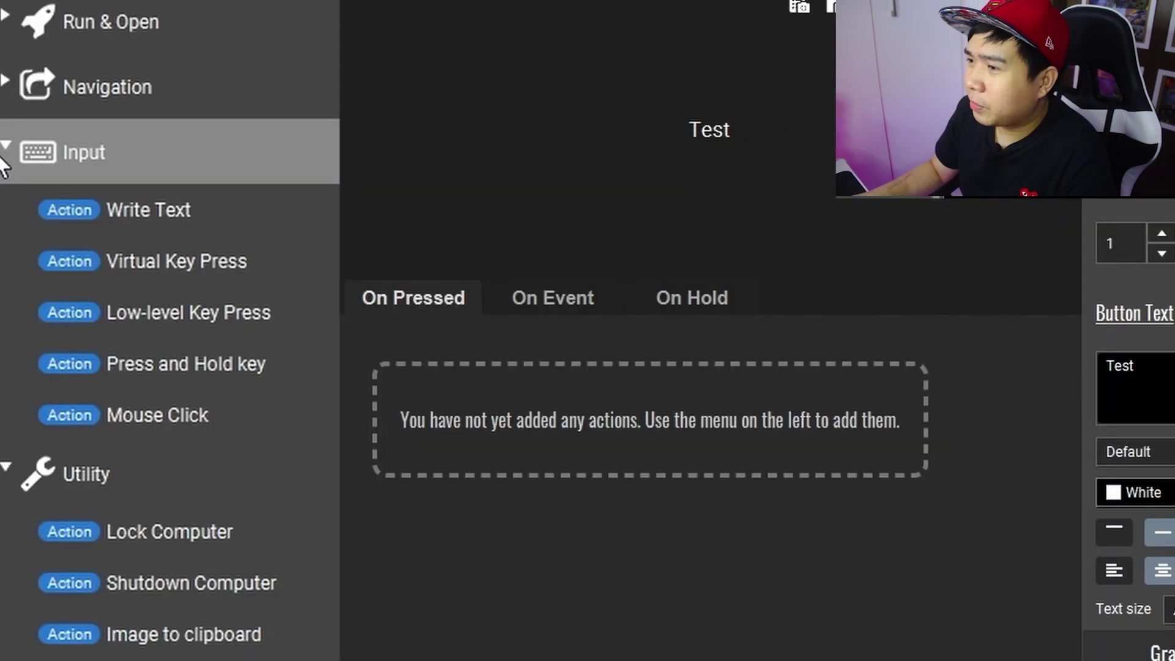
# - Examine the event settings in a new event's editor on the Events page, cancel it and return to Pages
pyautogui.click(316, 151)
pyautogui.scroll(-3, 310, 481)
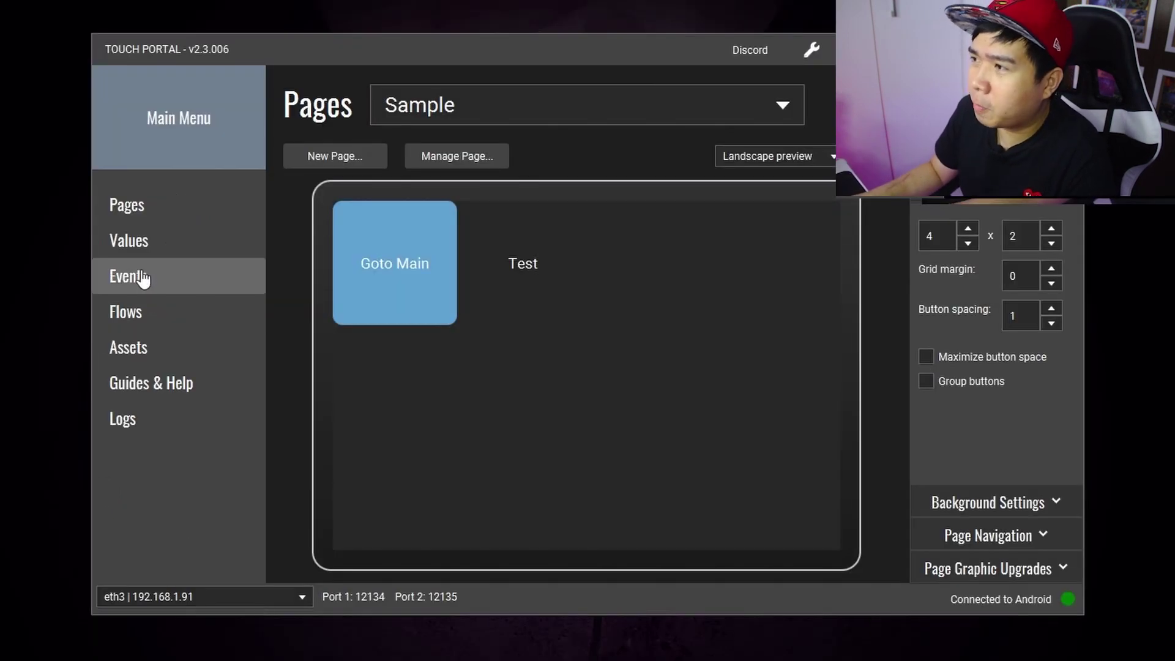
pyautogui.click(117, 284)
pyautogui.click(364, 172)
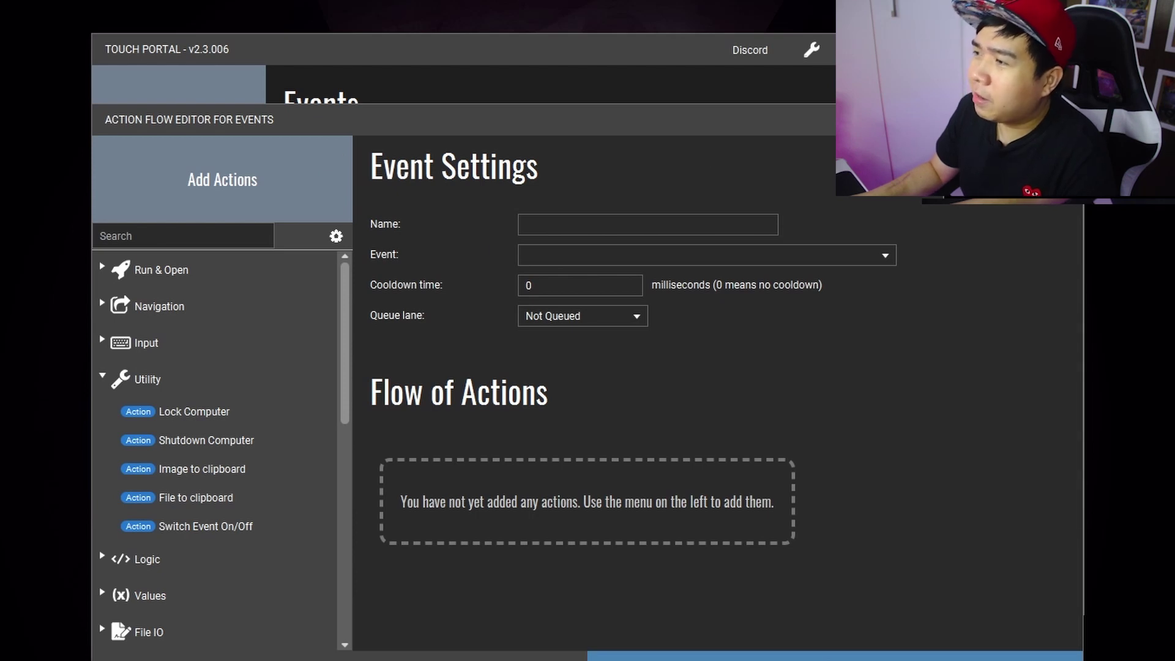
pyautogui.click(340, 657)
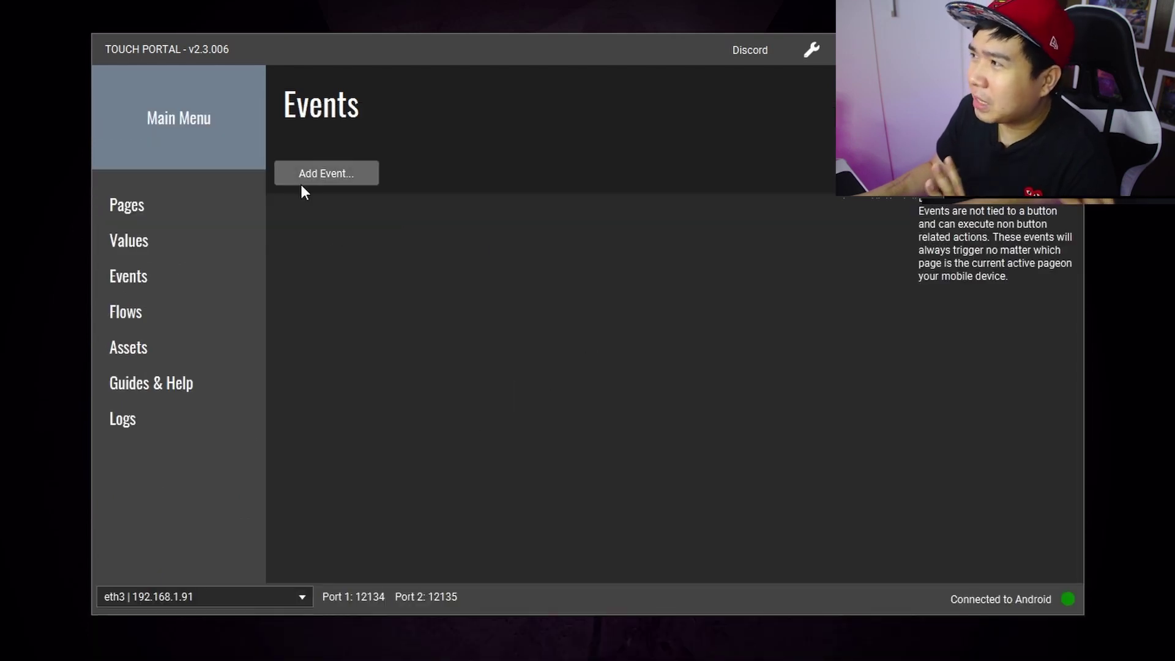
pyautogui.click(166, 210)
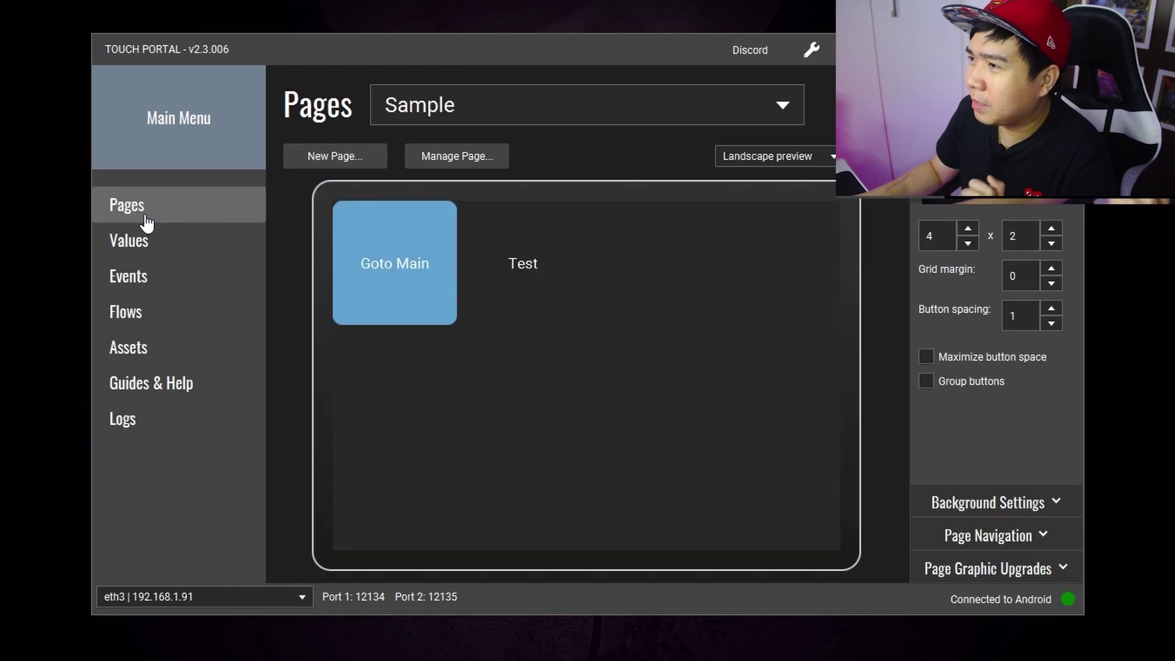
# - Reopen the Test button on the Sample page and delete all of its actions
pyautogui.click(531, 269)
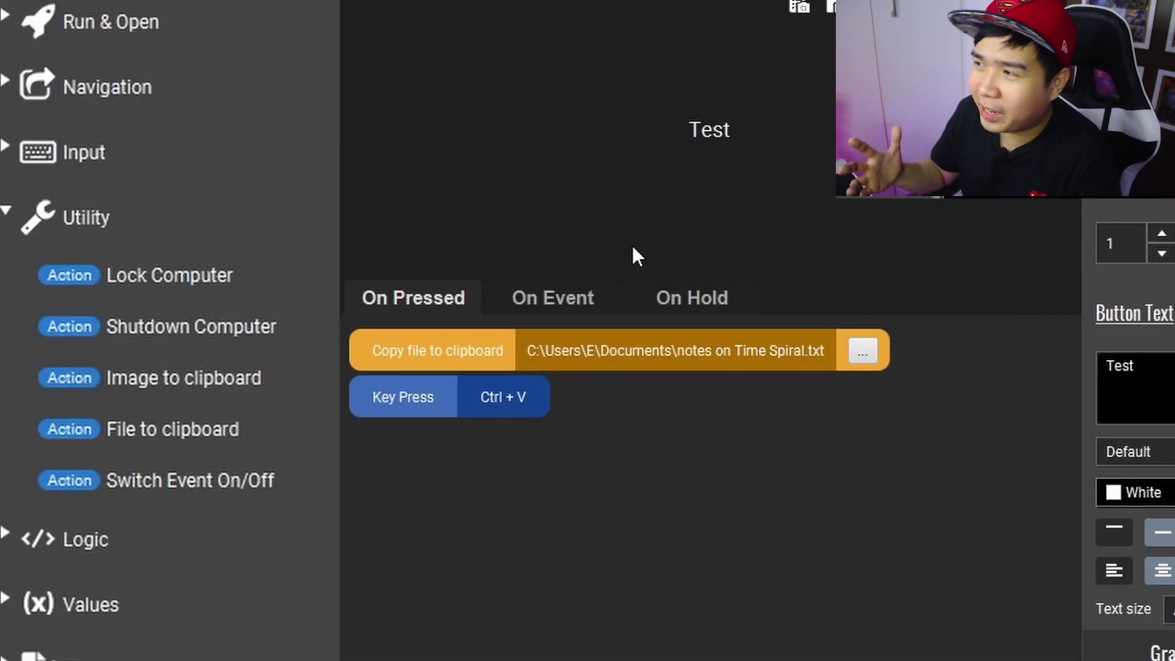
pyautogui.rightClick(690, 520)
pyautogui.click(723, 535)
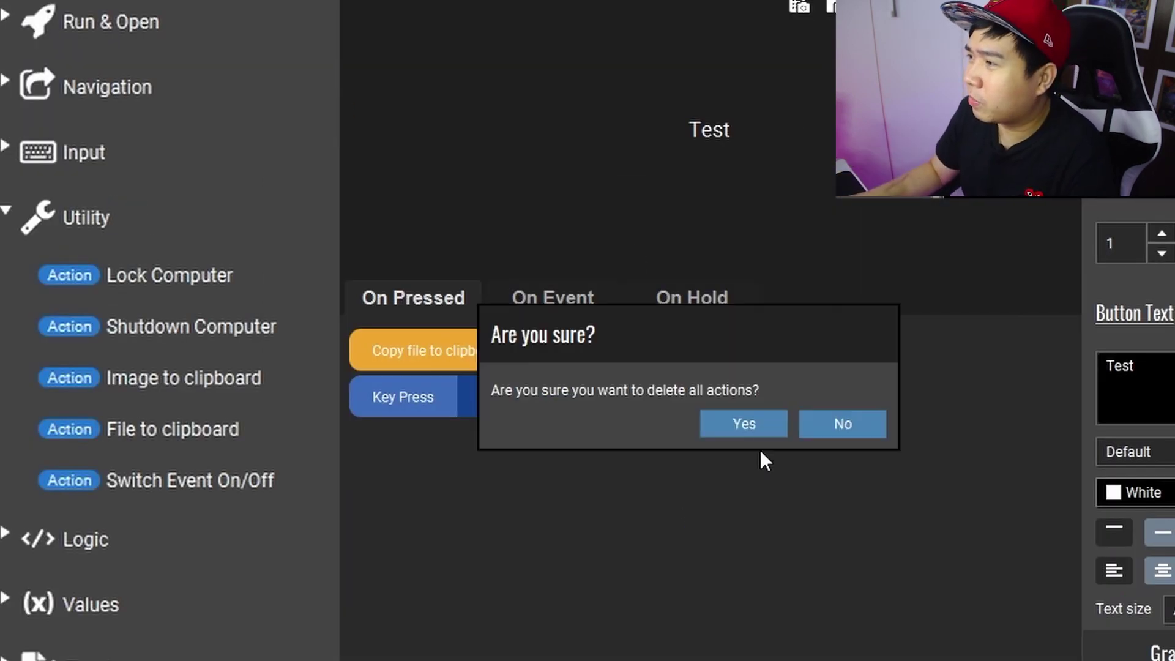
pyautogui.click(744, 432)
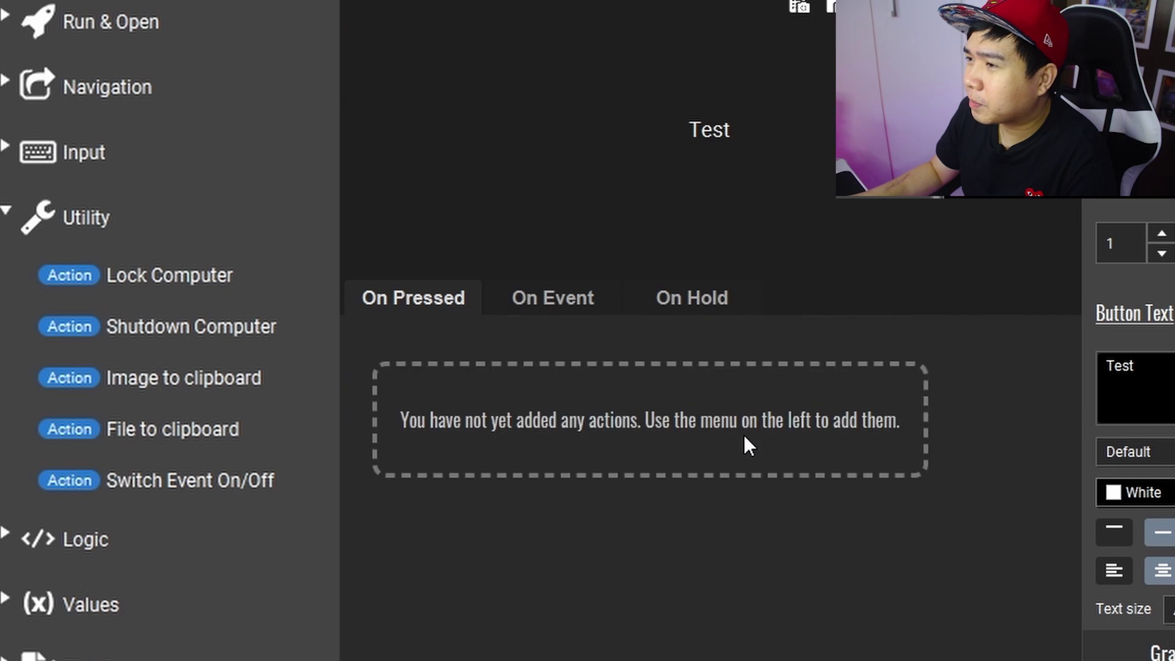
# - Add a Wait for Timer action from the Logic category to the Test button, set to 100 milliseconds
pyautogui.click(13, 208)
pyautogui.scroll(-3, 202, 147)
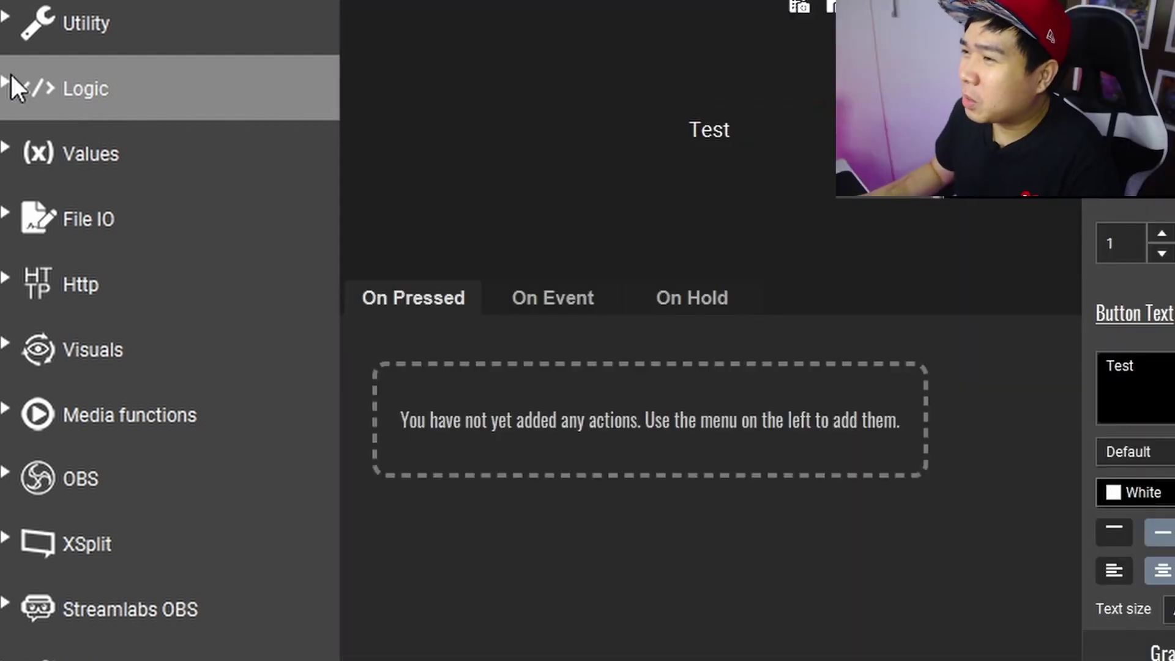
pyautogui.click(10, 75)
pyautogui.scroll(1, 170, 330)
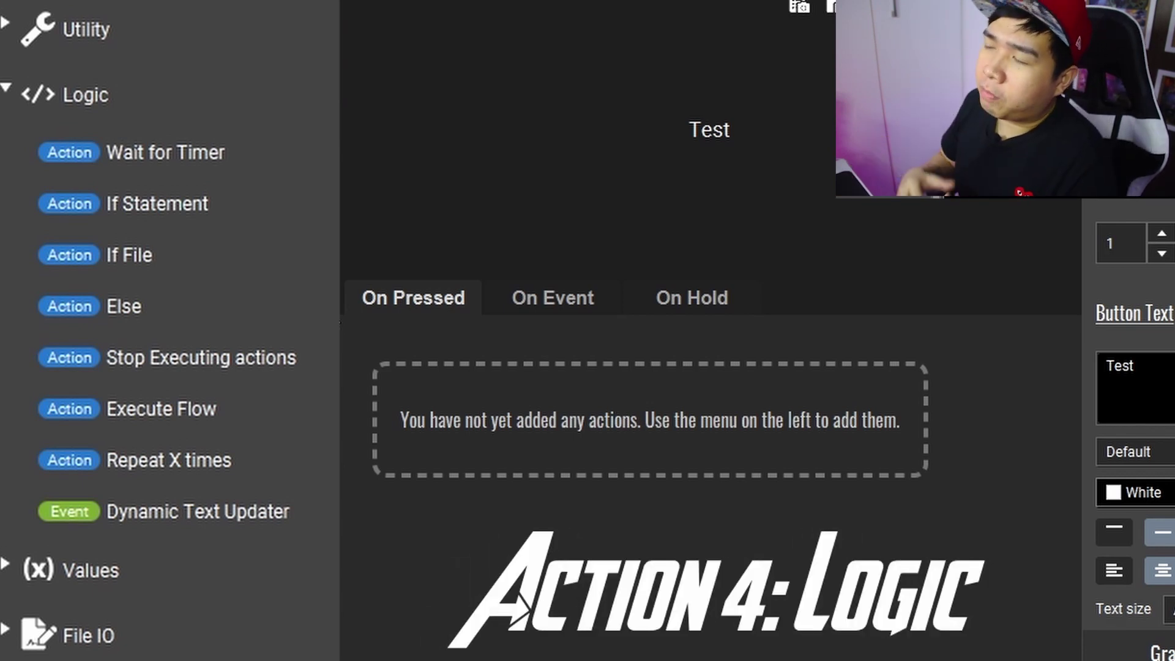
pyautogui.click(240, 164)
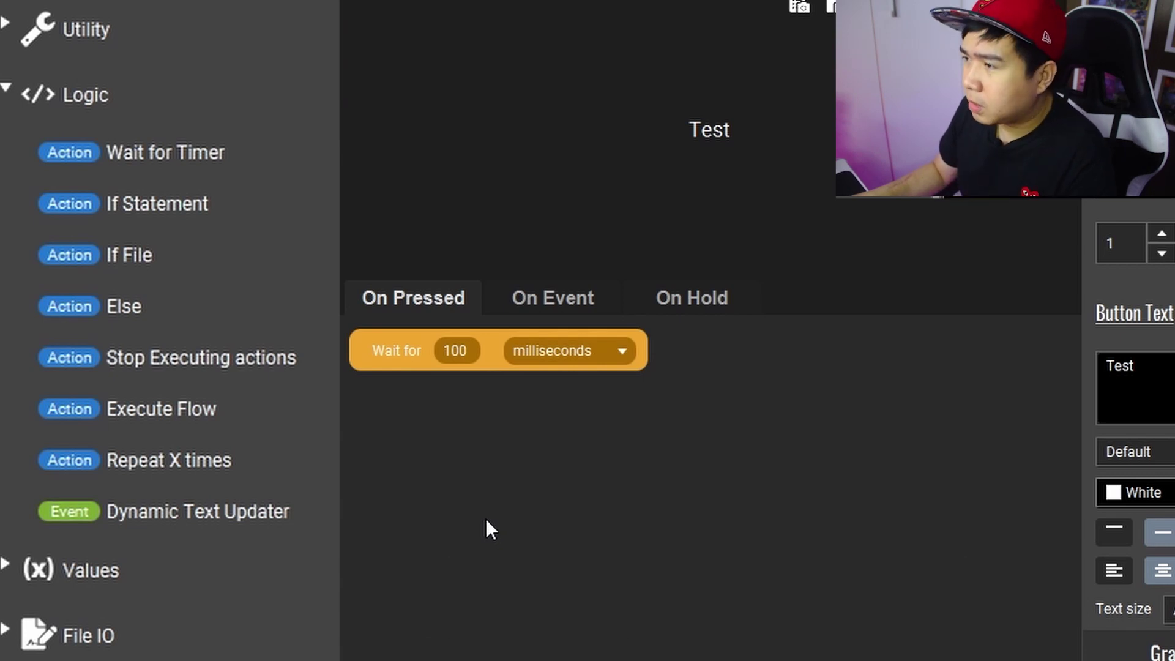
# - Set the Wait for Timer action's duration to 1000 milliseconds
pyautogui.click(468, 350)
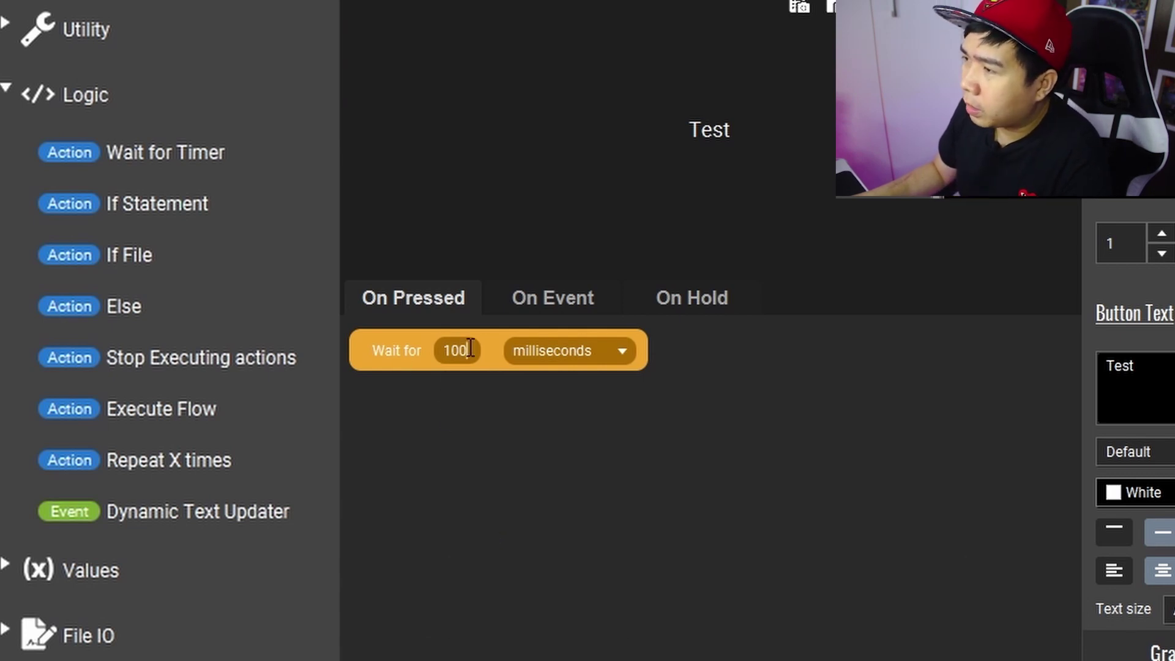
pyautogui.write('0')
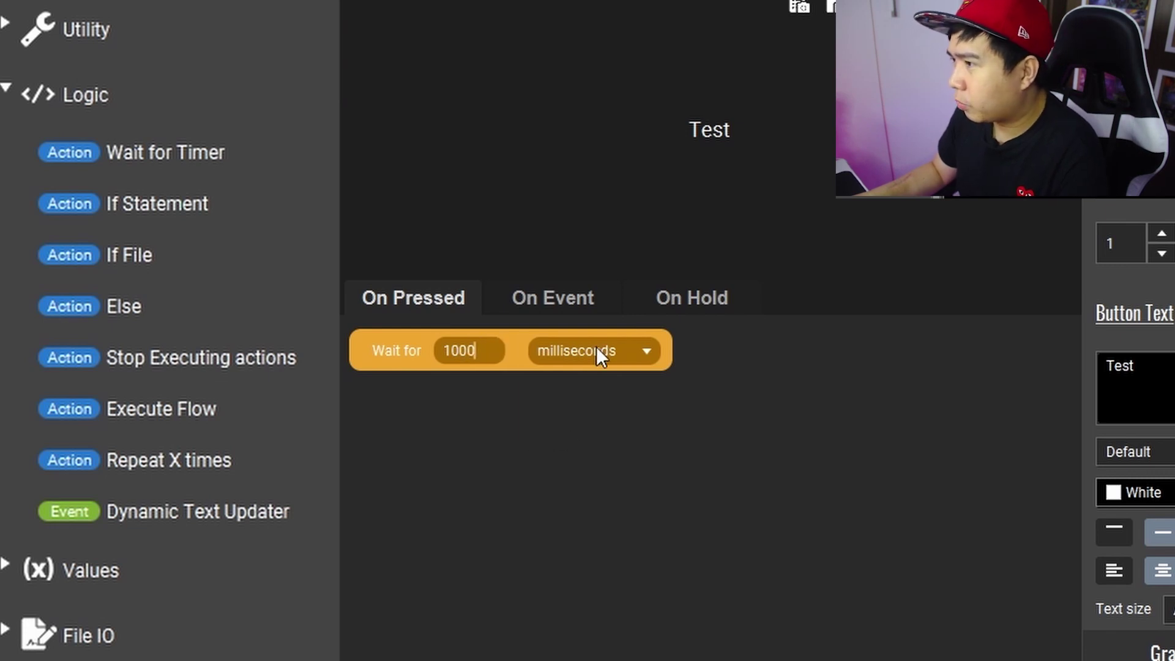
pyautogui.click(597, 347)
# - Change the Wait for Timer action to 1 second
pyautogui.click(467, 346)
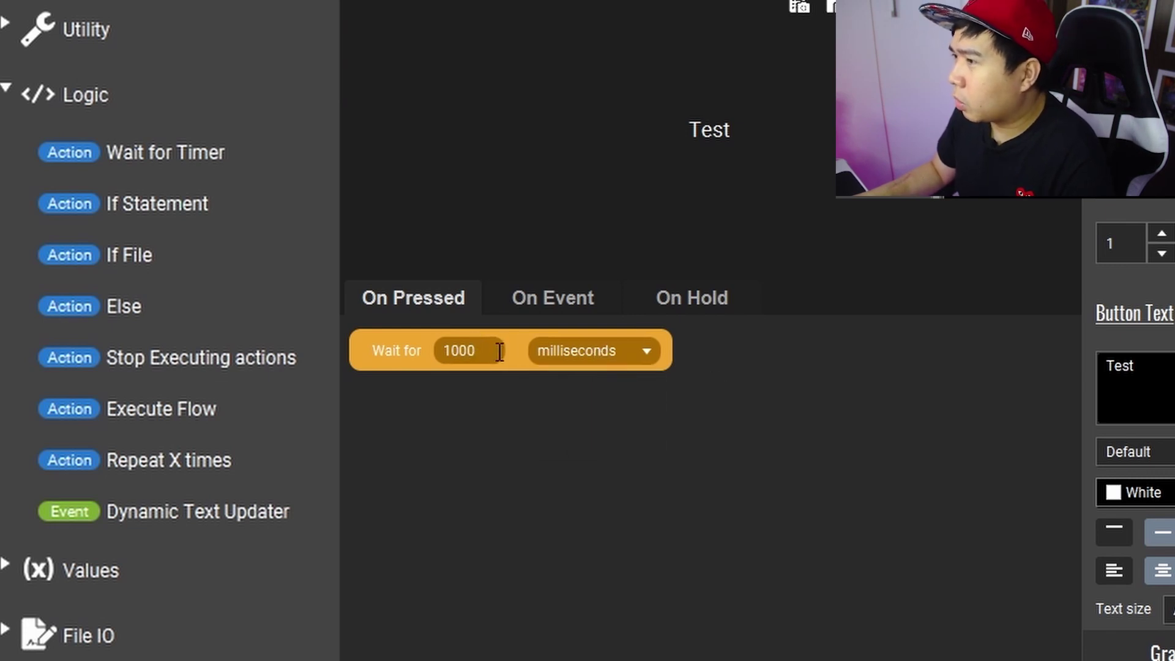
pyautogui.press('BackSpace')
pyautogui.press('BackSpace')
pyautogui.press('BackSpace')
pyautogui.click(637, 352)
pyautogui.click(643, 405)
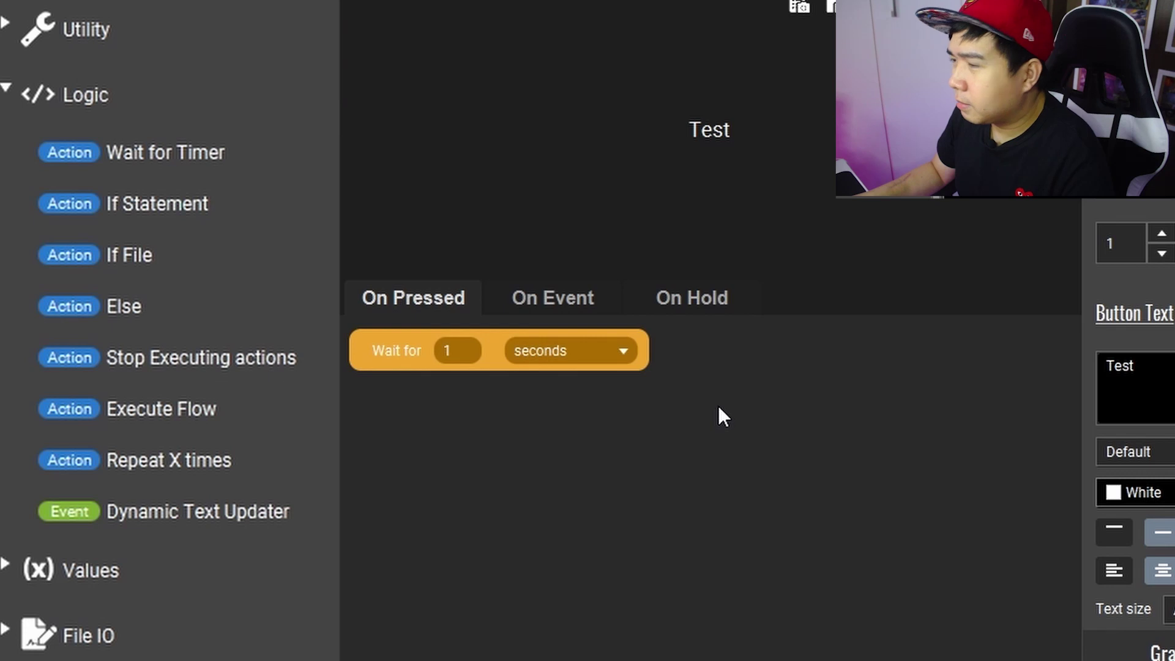
# - Switch the wait timer's unit to minutes and back to seconds
pyautogui.click(542, 357)
pyautogui.click(574, 429)
pyautogui.click(570, 352)
pyautogui.click(572, 402)
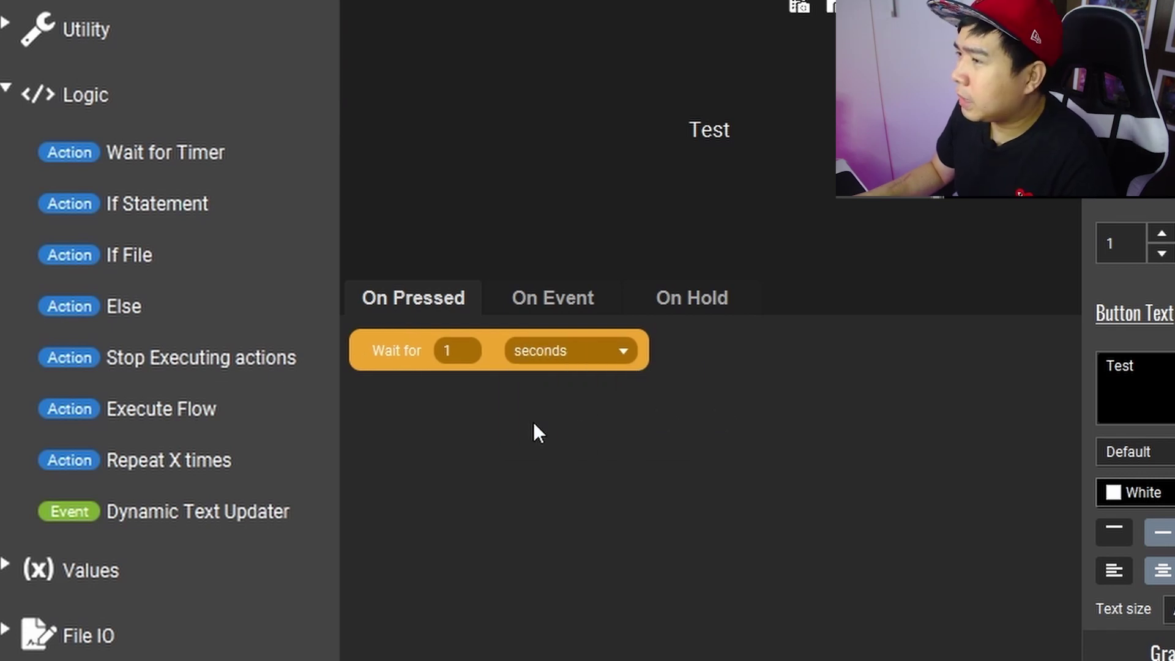
pyautogui.click(541, 357)
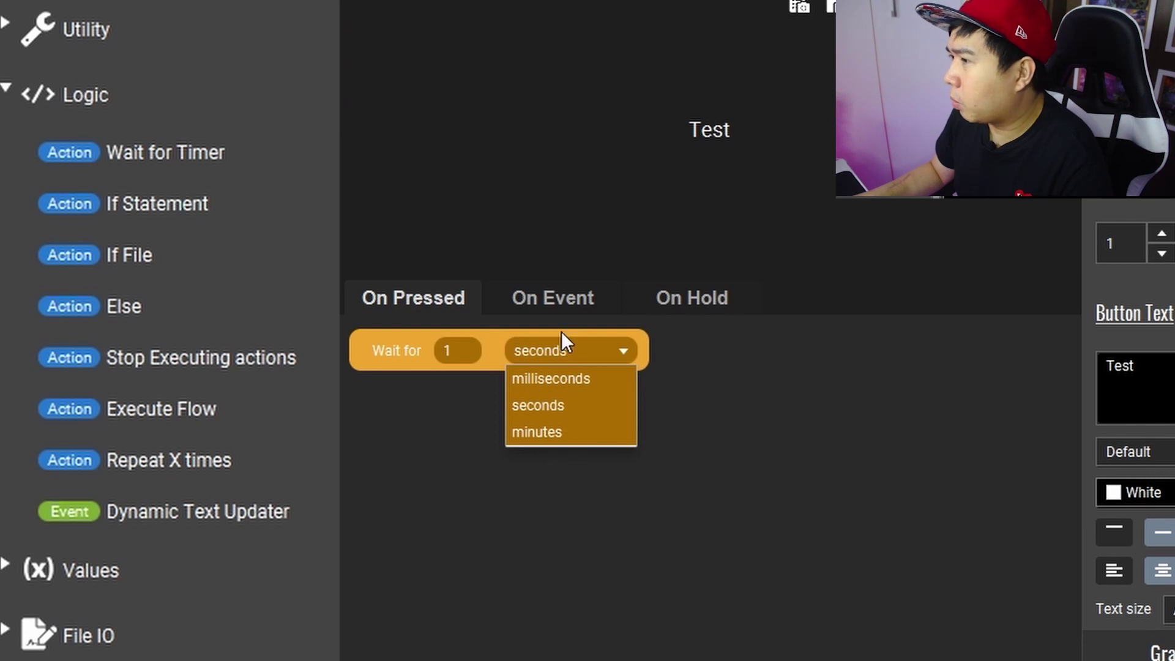
pyautogui.click(459, 421)
# - Add a Write Text action with "a" before the one-second wait and another with "b" after it
pyautogui.scroll(3, 214, 185)
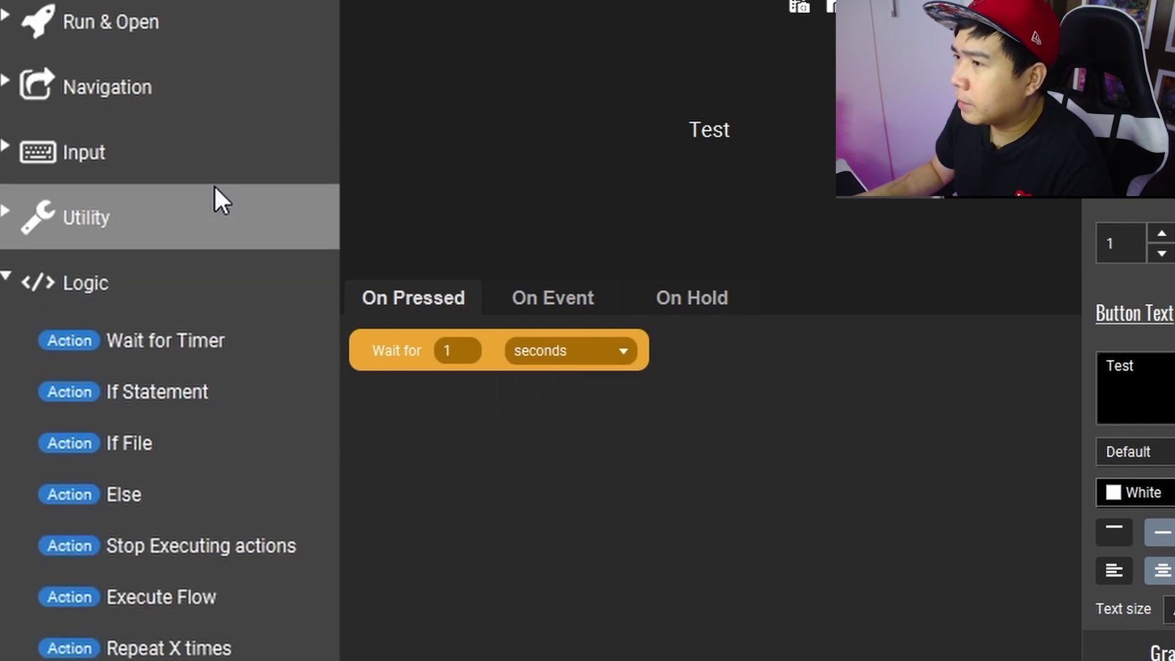
pyautogui.click(9, 149)
pyautogui.click(108, 226)
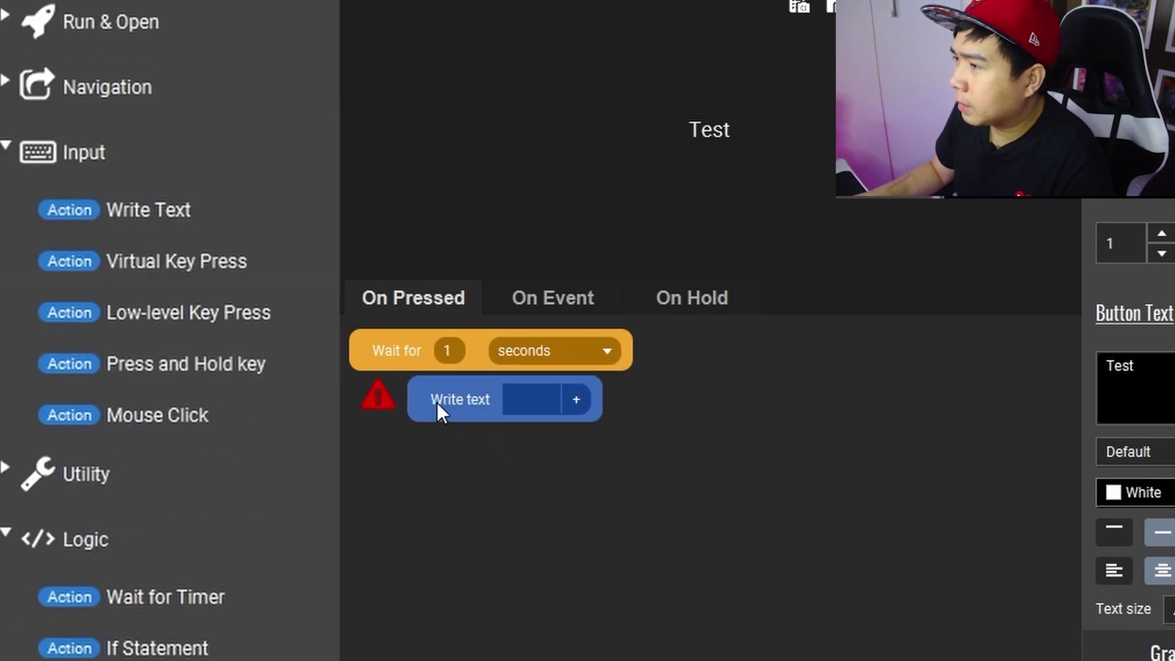
pyautogui.moveTo(437, 403); pyautogui.dragTo(475, 370)
pyautogui.write('a')
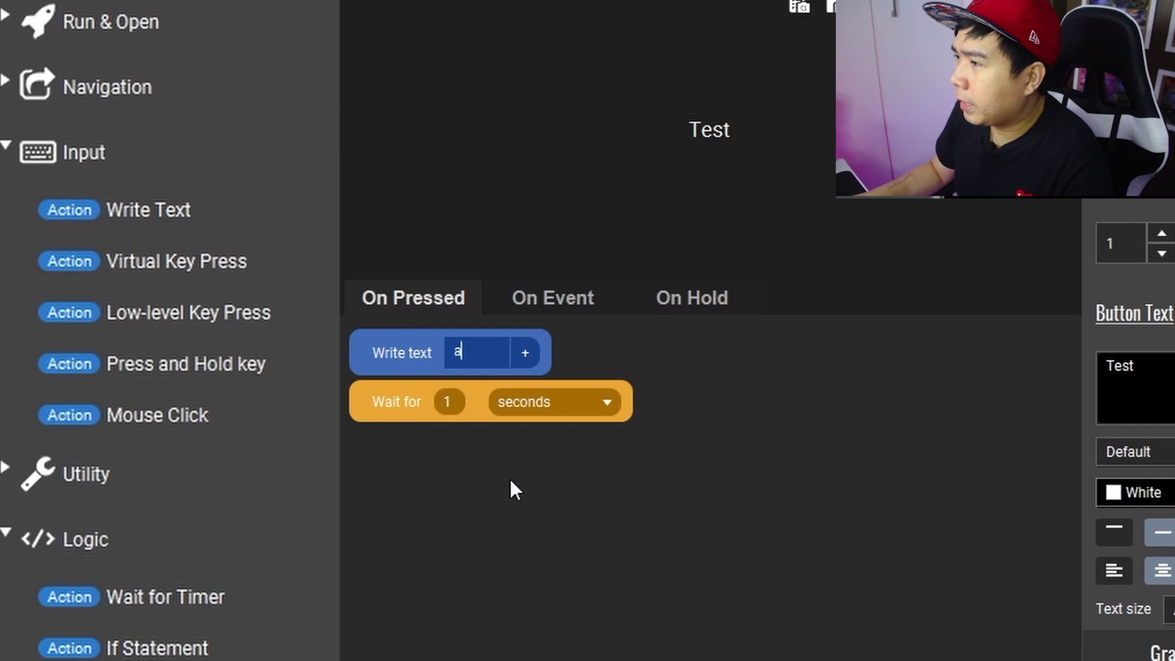
pyautogui.click(161, 227)
pyautogui.write('b')
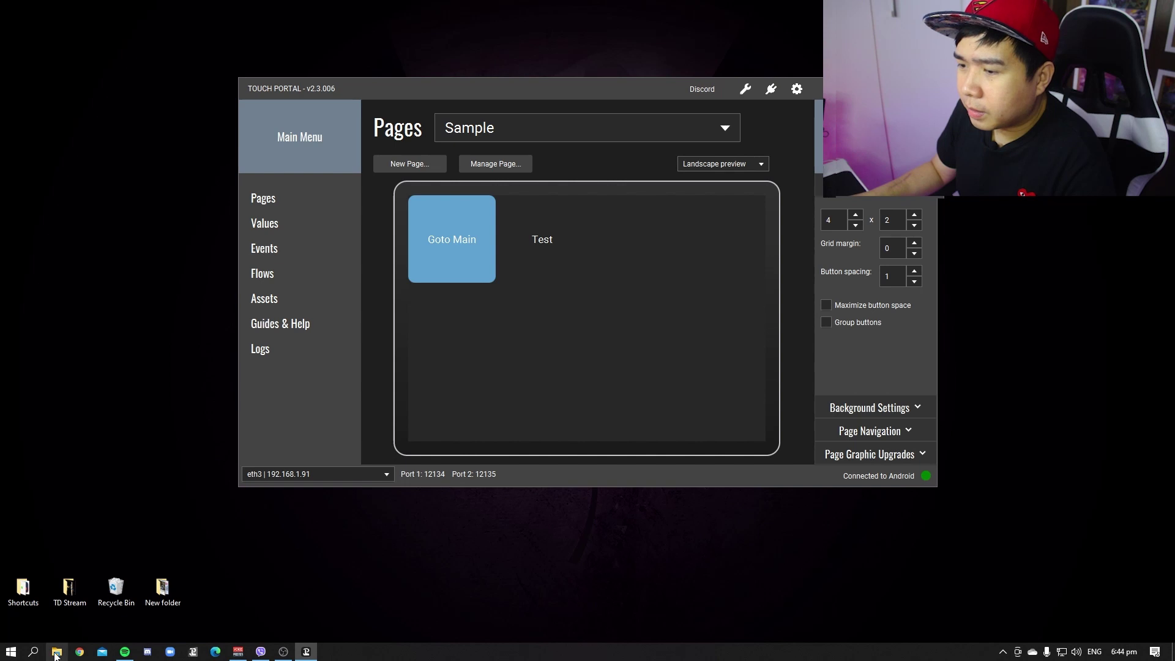
# - Test the Test button's write sequence by producing "ab" in a blank Notepad document, and close it without saving
pyautogui.click(37, 655)
pyautogui.click(90, 458)
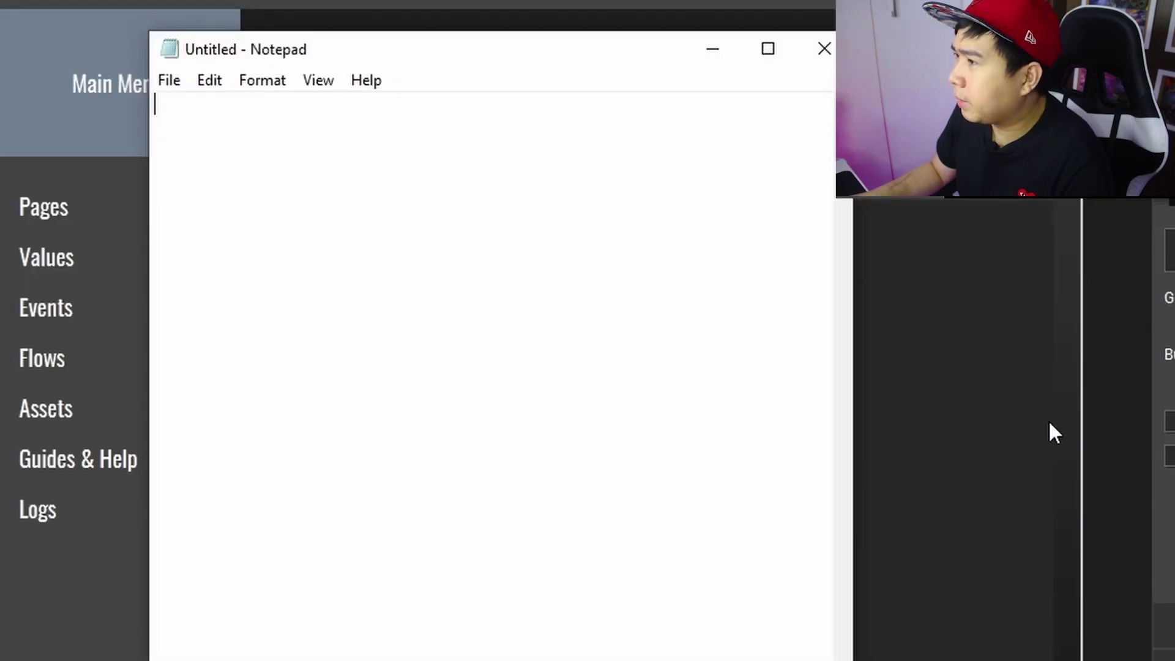
pyautogui.click(764, 305)
pyautogui.hotkey('alt', 'Tab')
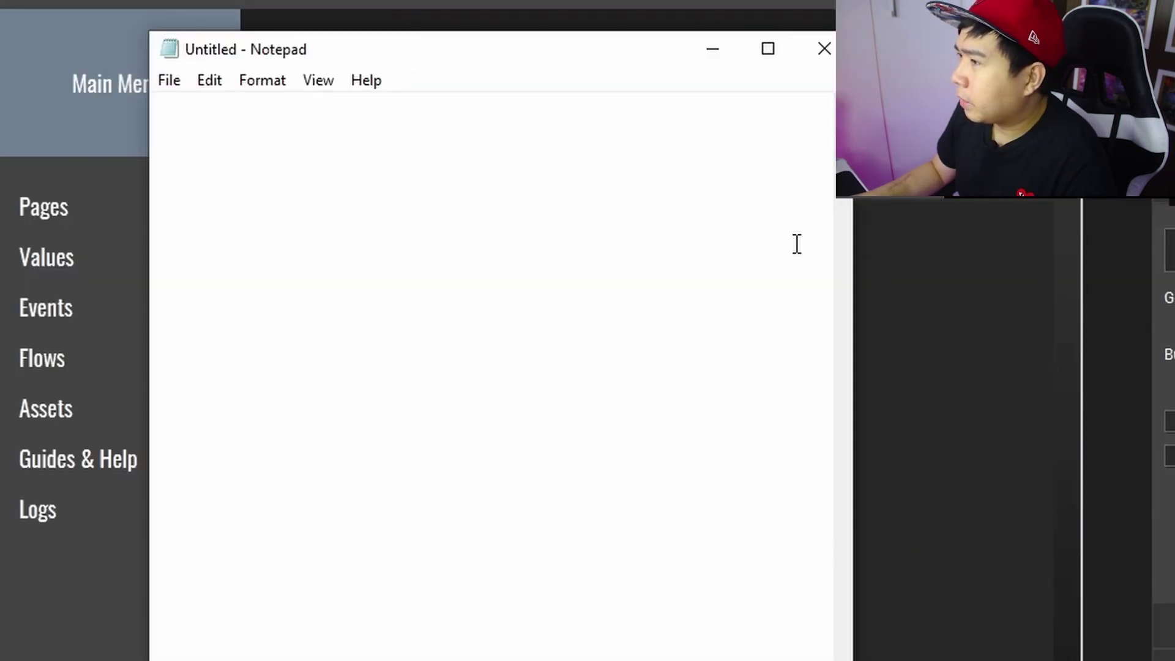
pyautogui.write('ab')
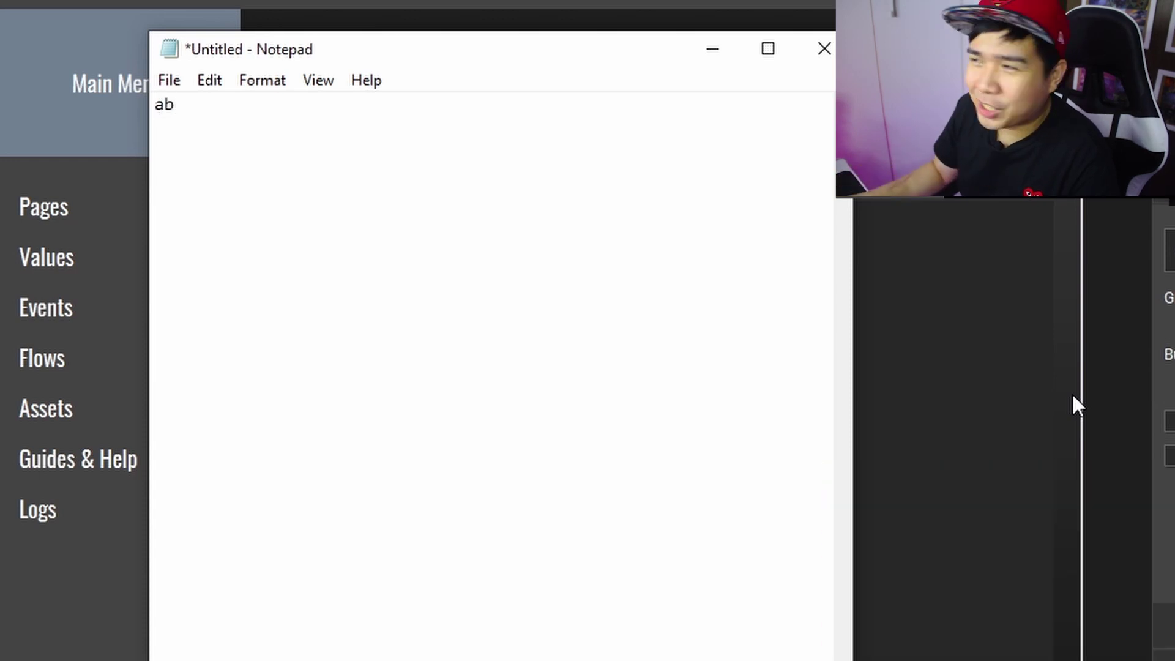
pyautogui.hotkey('alt', 'F4')
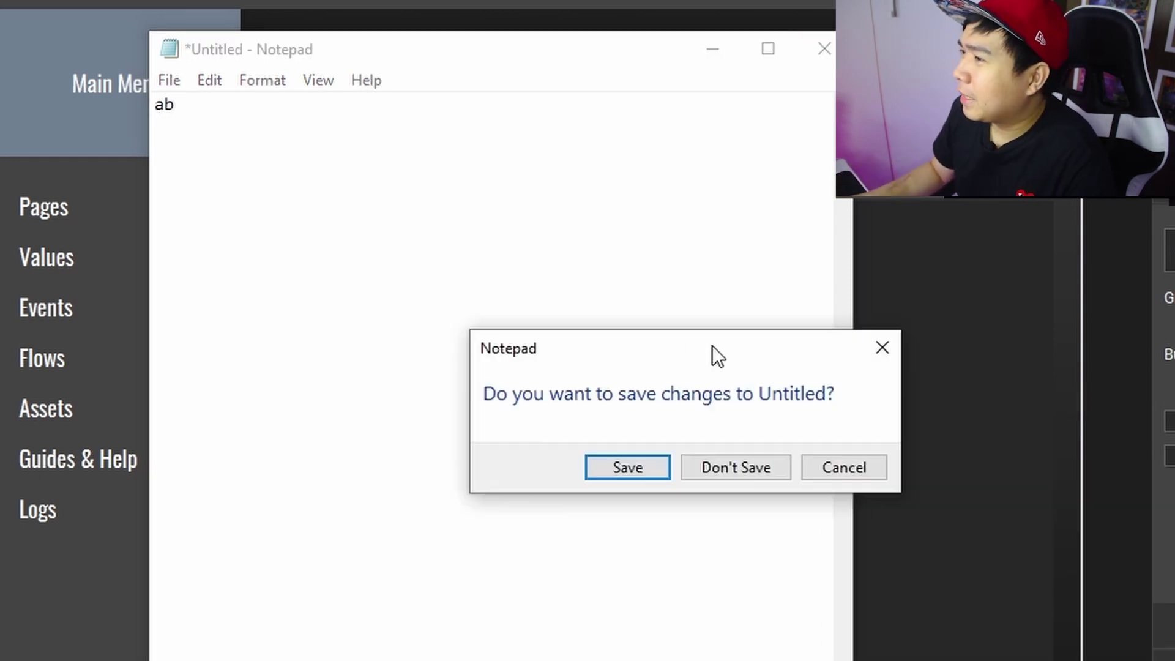
pyautogui.click(723, 468)
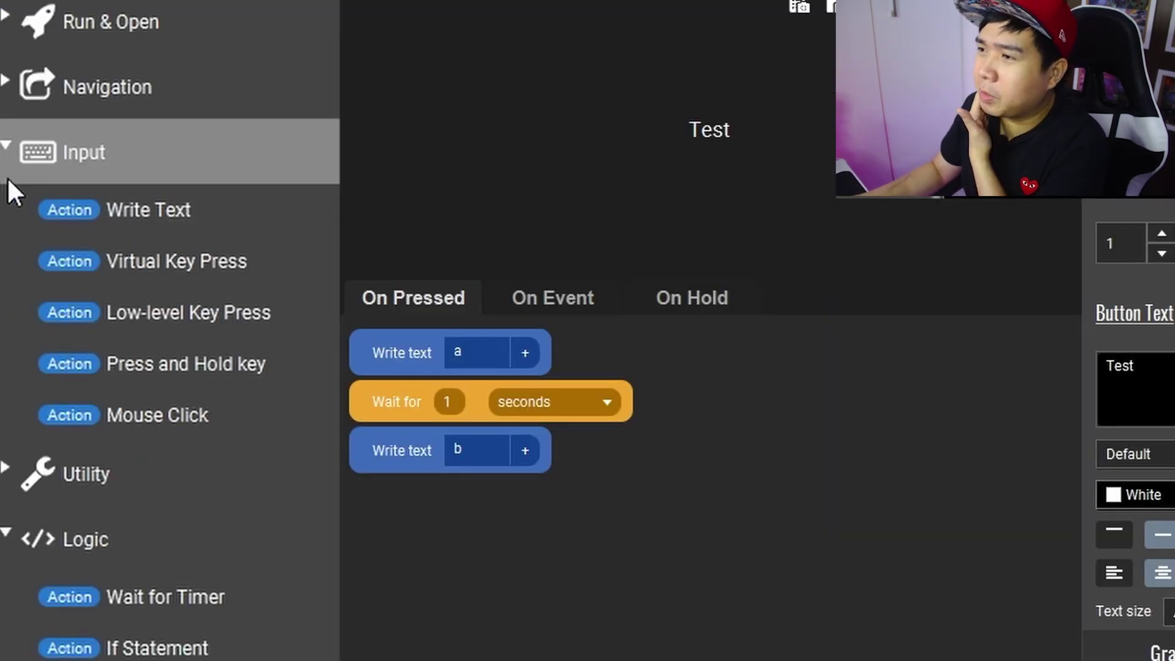
# - Review the full On Pressed action list of the Outro button in the touch button editor
pyautogui.click(18, 161)
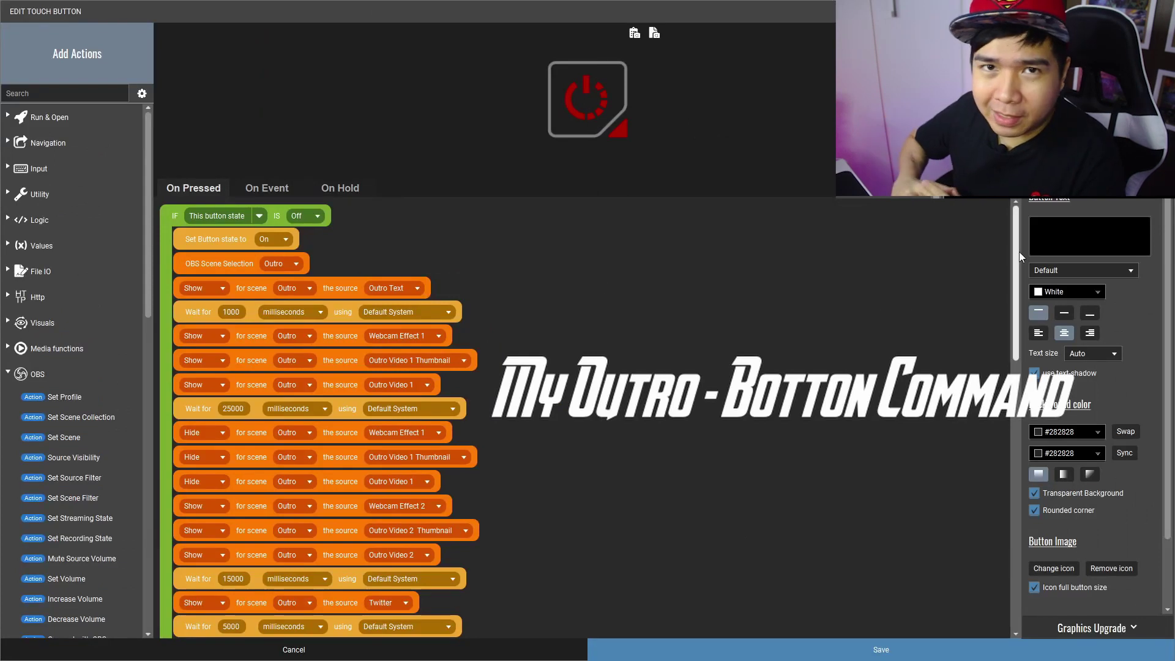
pyautogui.moveTo(1014, 240); pyautogui.dragTo(1002, 518)
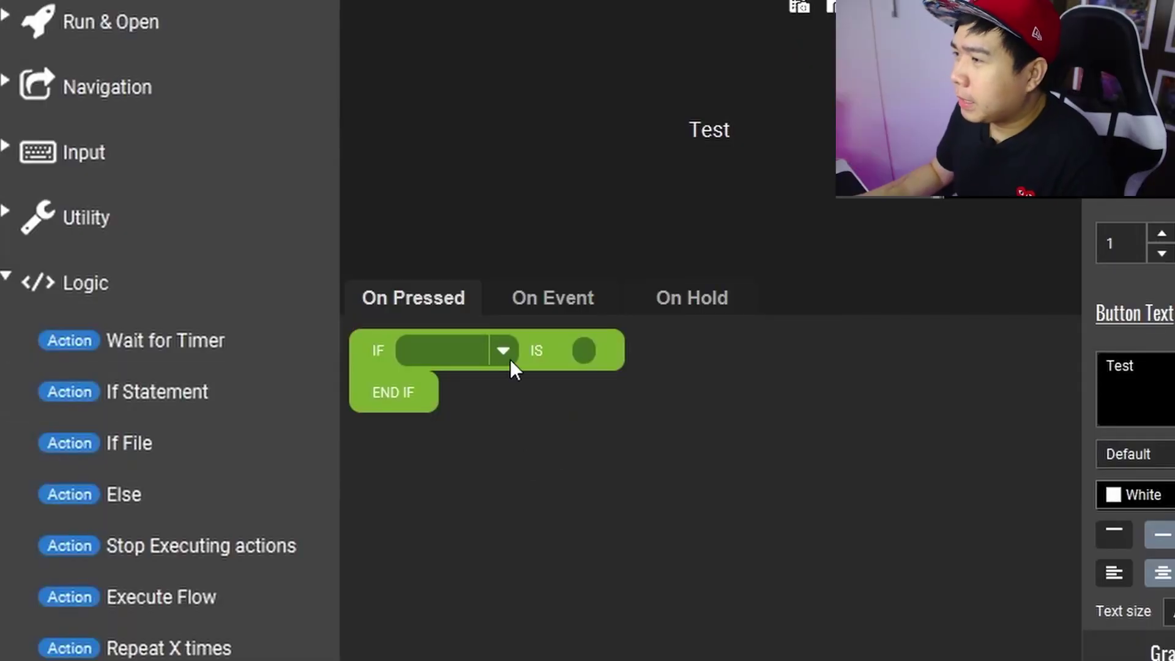
# - Set the If statement's condition to "OBS recording state is" with the value "starting"
pyautogui.click(504, 353)
pyautogui.moveTo(527, 429)
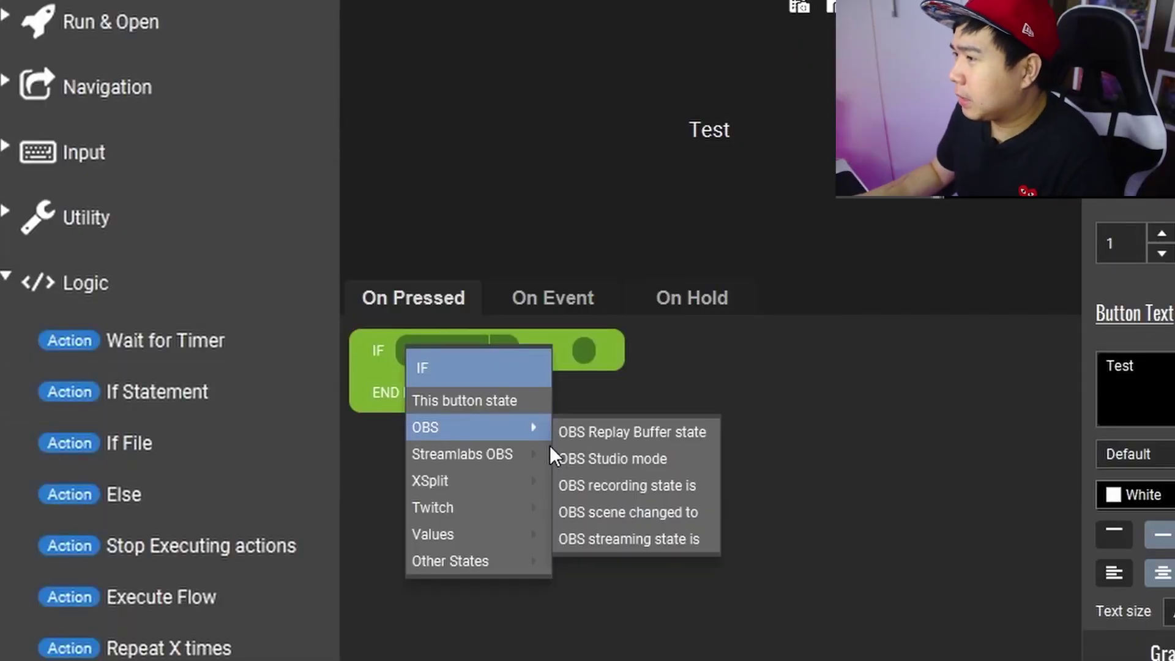
pyautogui.click(647, 490)
pyautogui.click(697, 343)
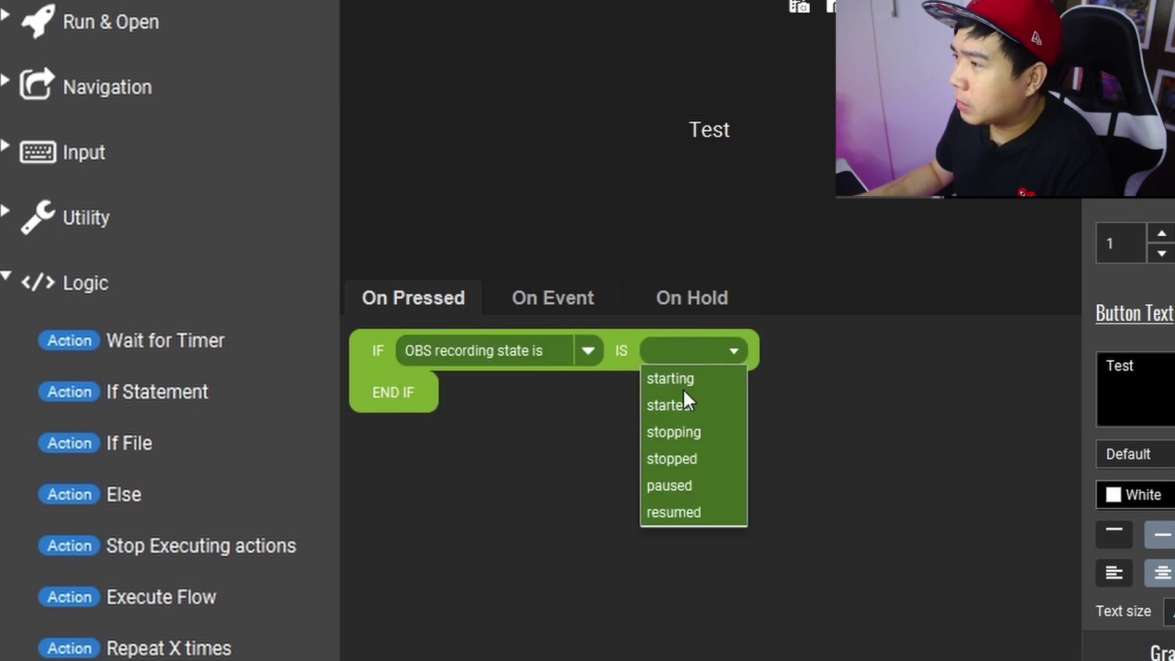
pyautogui.click(686, 375)
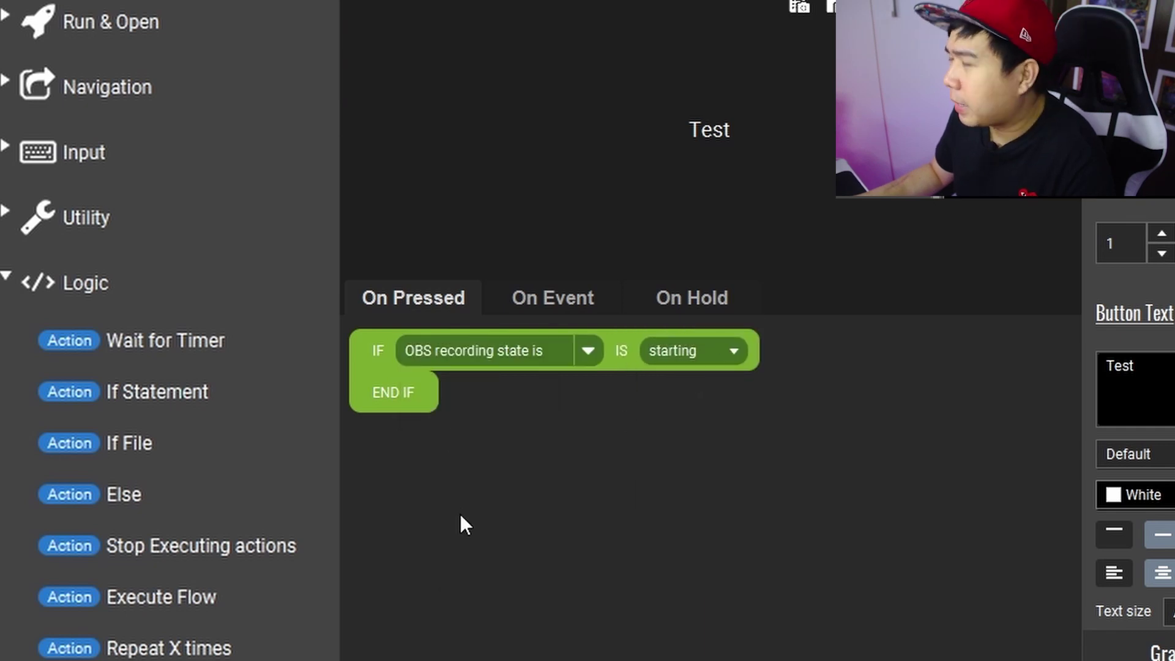
# - Place a Write Text action with the text "abcd" inside the If block
pyautogui.click(5, 147)
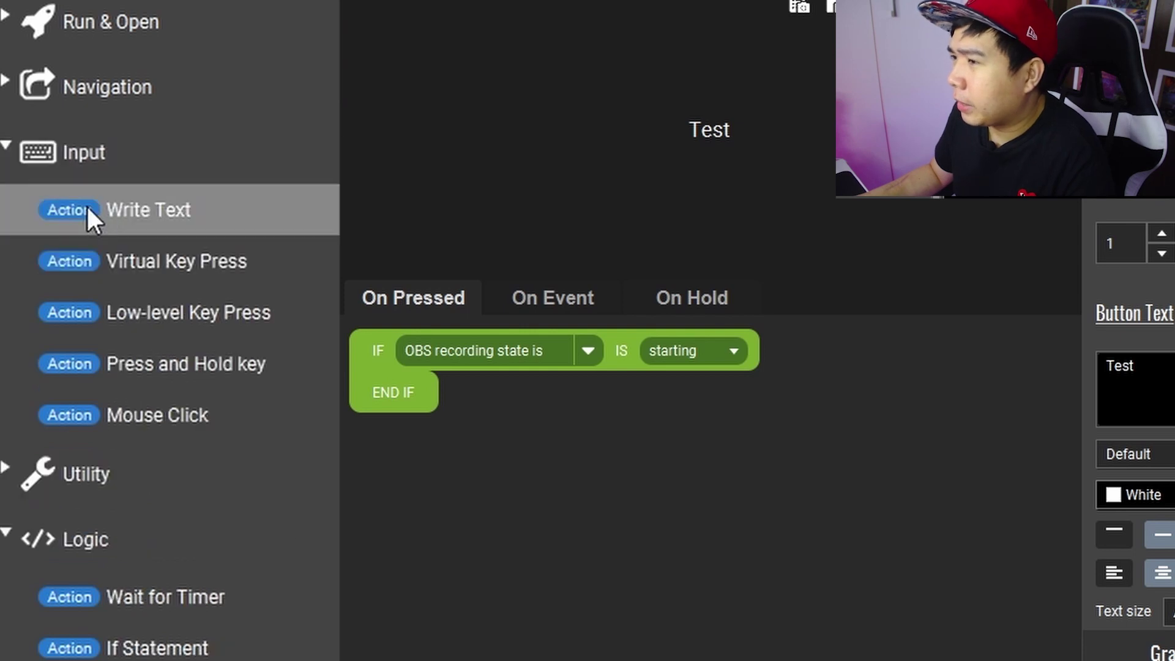
pyautogui.click(182, 211)
pyautogui.moveTo(450, 444); pyautogui.dragTo(477, 399)
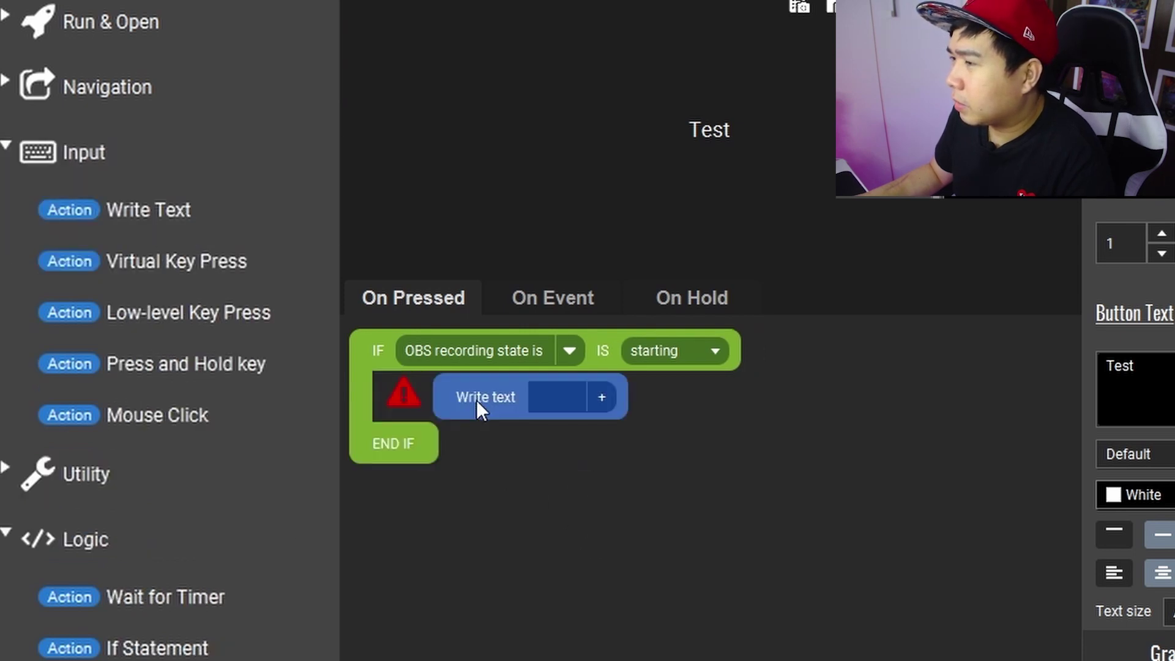
pyautogui.click(551, 383)
pyautogui.write('abcd')
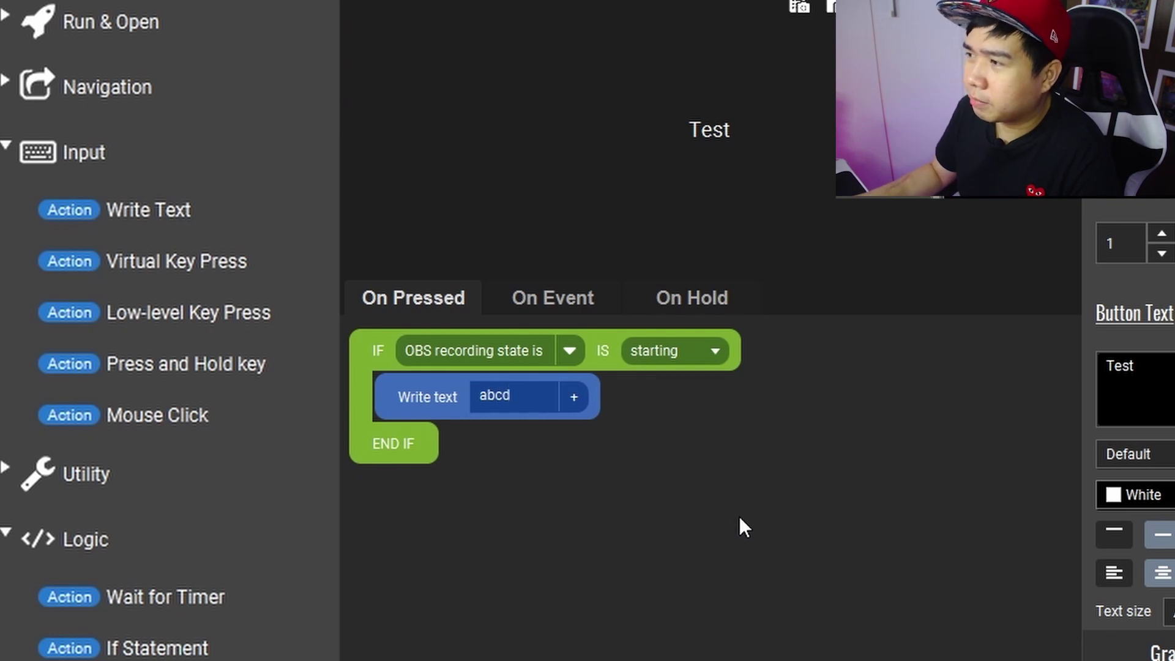
# - Delete the If block and all other actions from the Test button's On Pressed list
pyautogui.rightClick(637, 504)
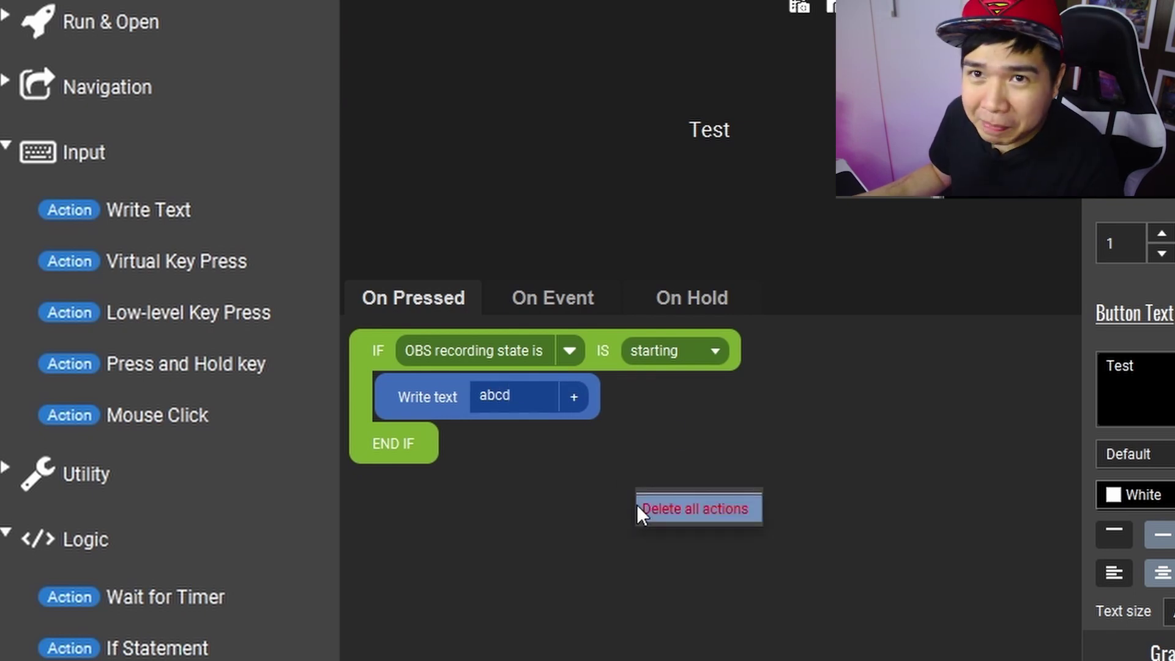
pyautogui.click(530, 553)
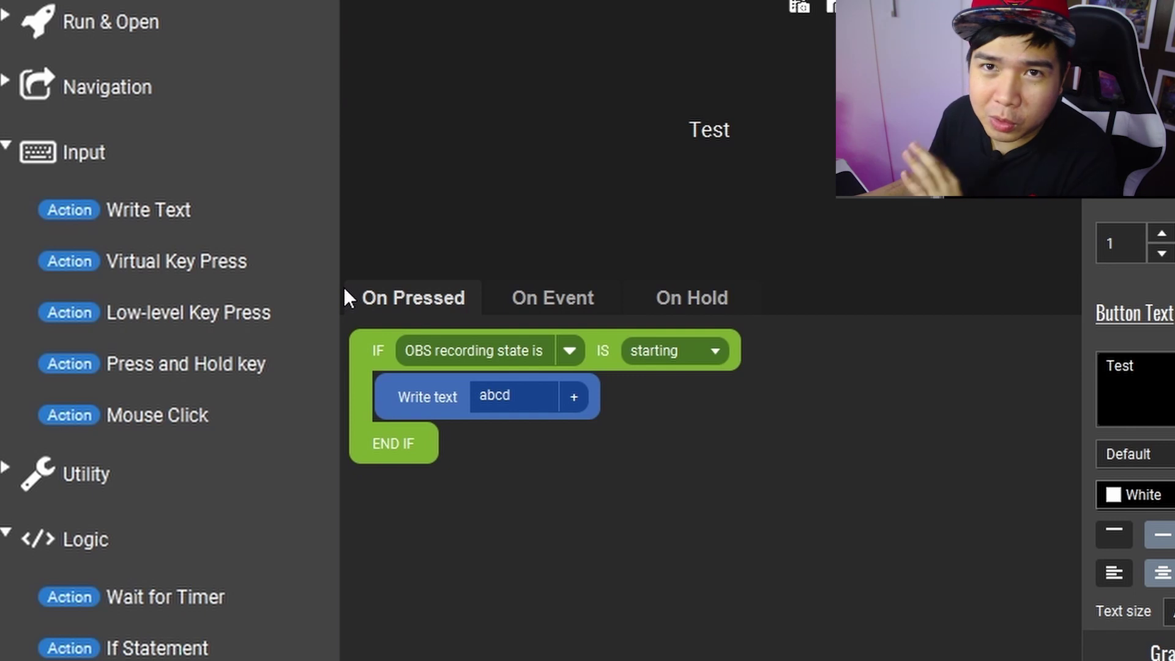
pyautogui.scroll(-8, 338, 245)
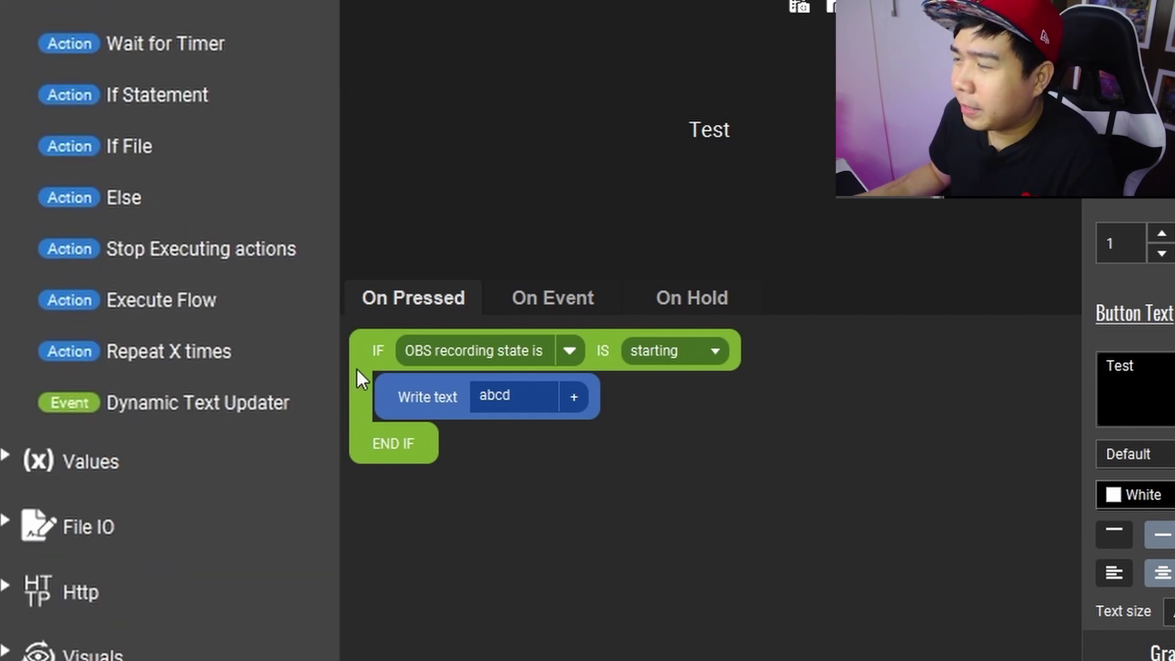
pyautogui.rightClick(638, 614)
pyautogui.click(665, 603)
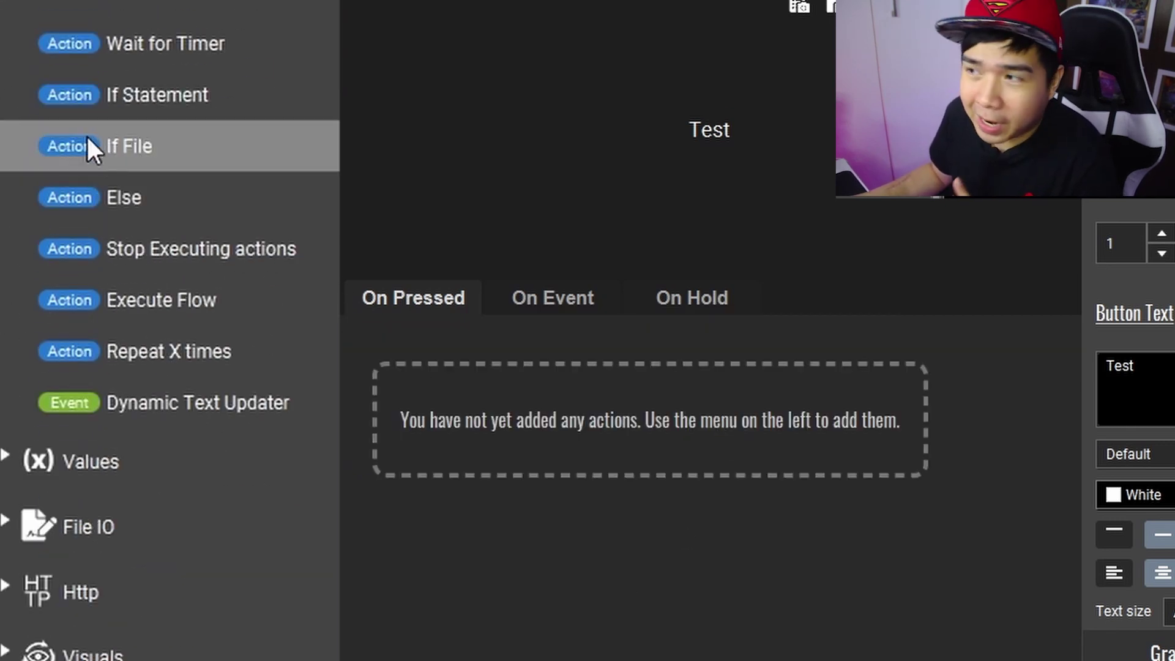
# - Add an If File action that checks whether file.txt in the Documents folder contains "1"
pyautogui.click(101, 160)
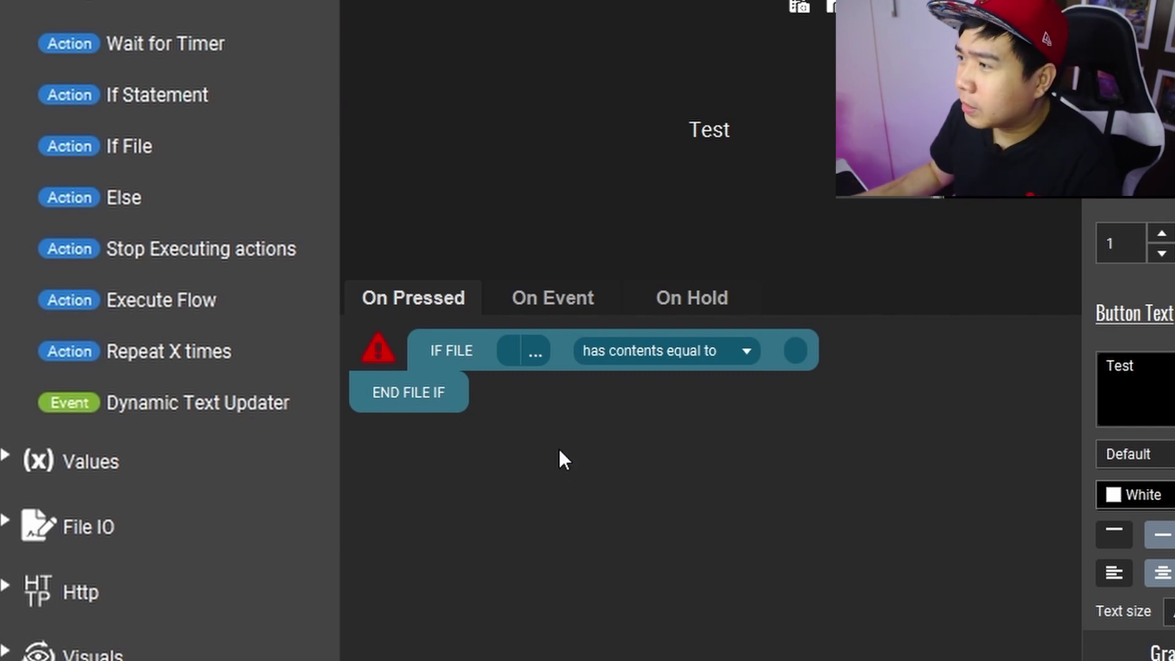
pyautogui.click(536, 350)
pyautogui.click(537, 197)
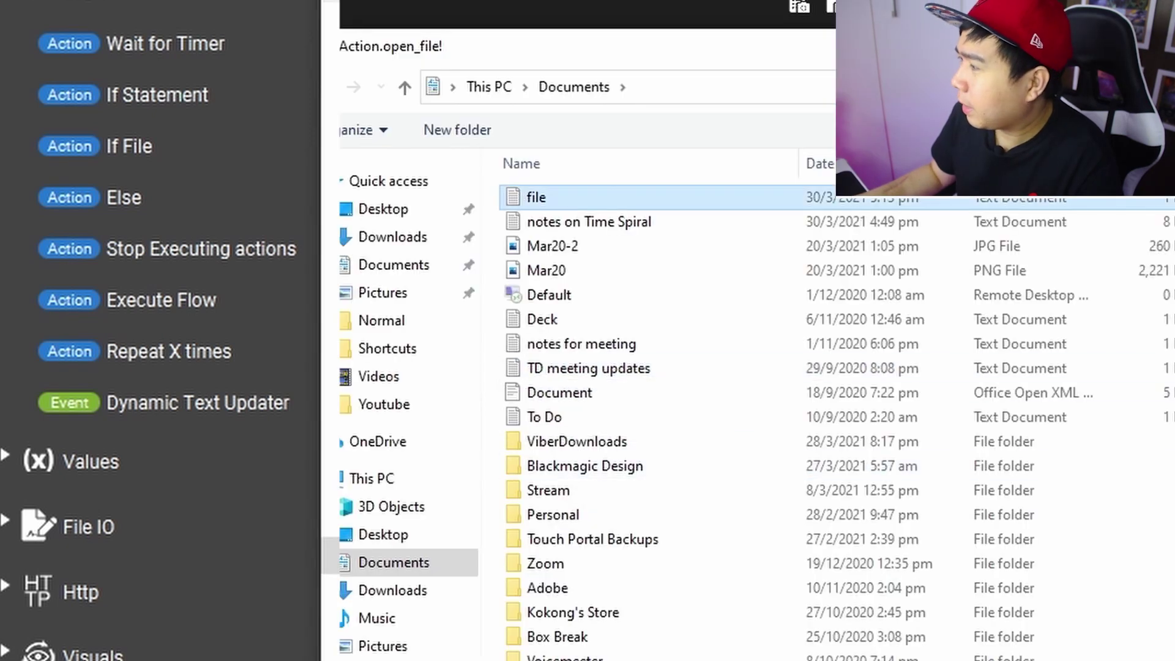
pyautogui.press('Return')
pyautogui.click(814, 351)
pyautogui.click(875, 404)
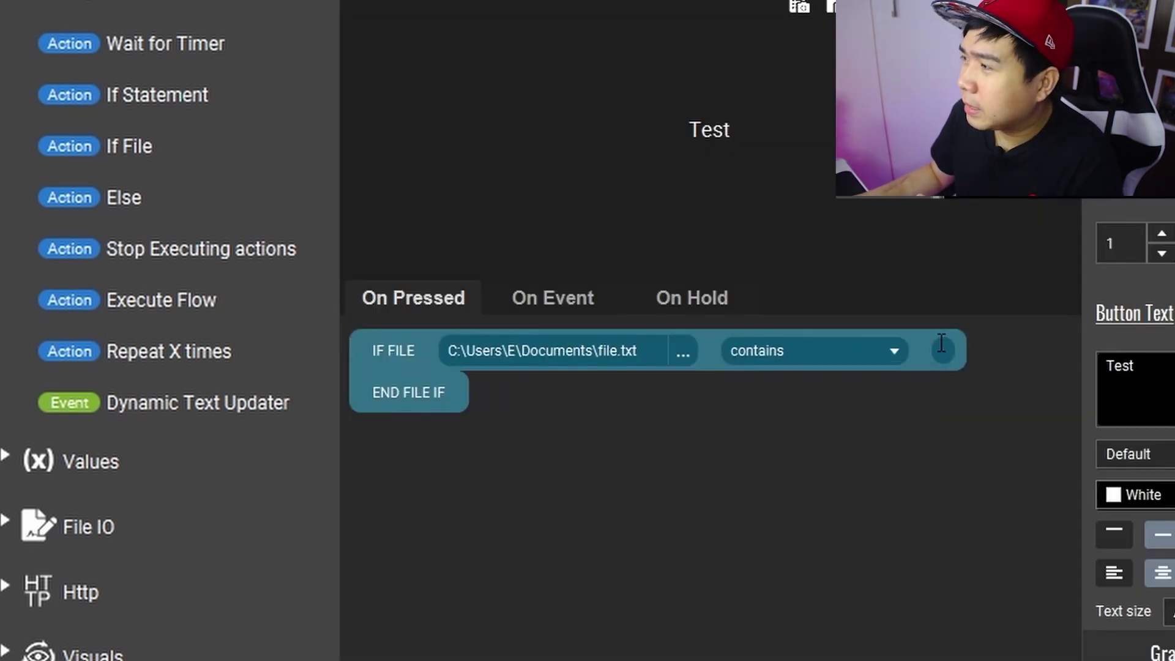
pyautogui.write('1')
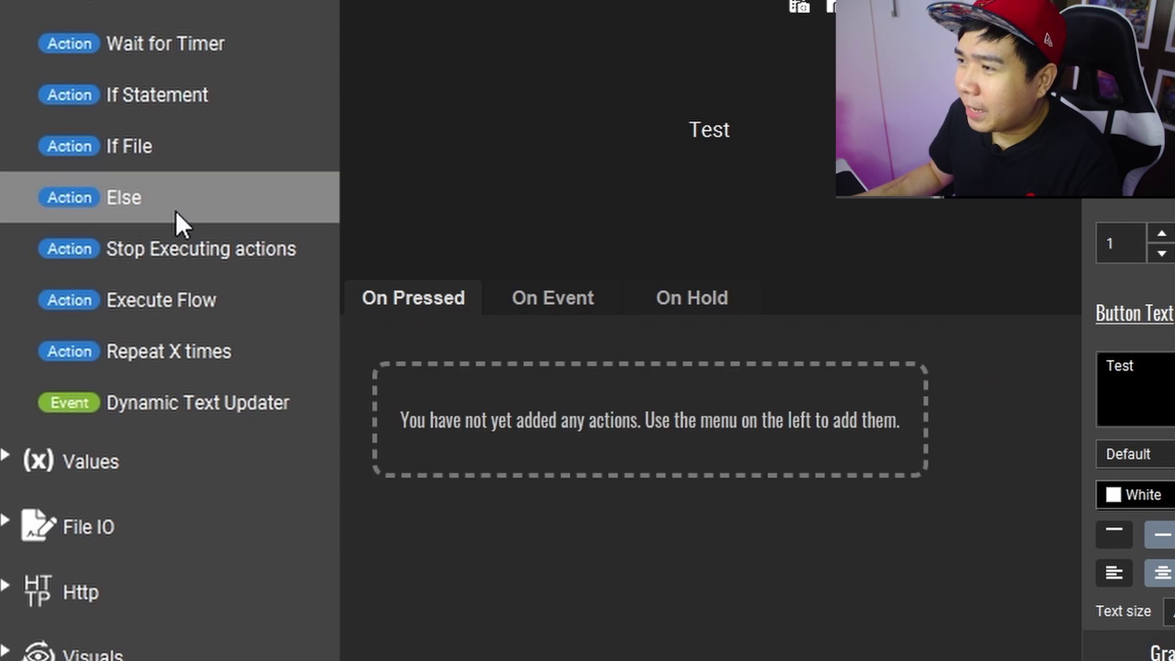
# - Try a standalone Else action in the On Pressed list and delete all actions again
pyautogui.moveTo(175, 209); pyautogui.dragTo(398, 476)
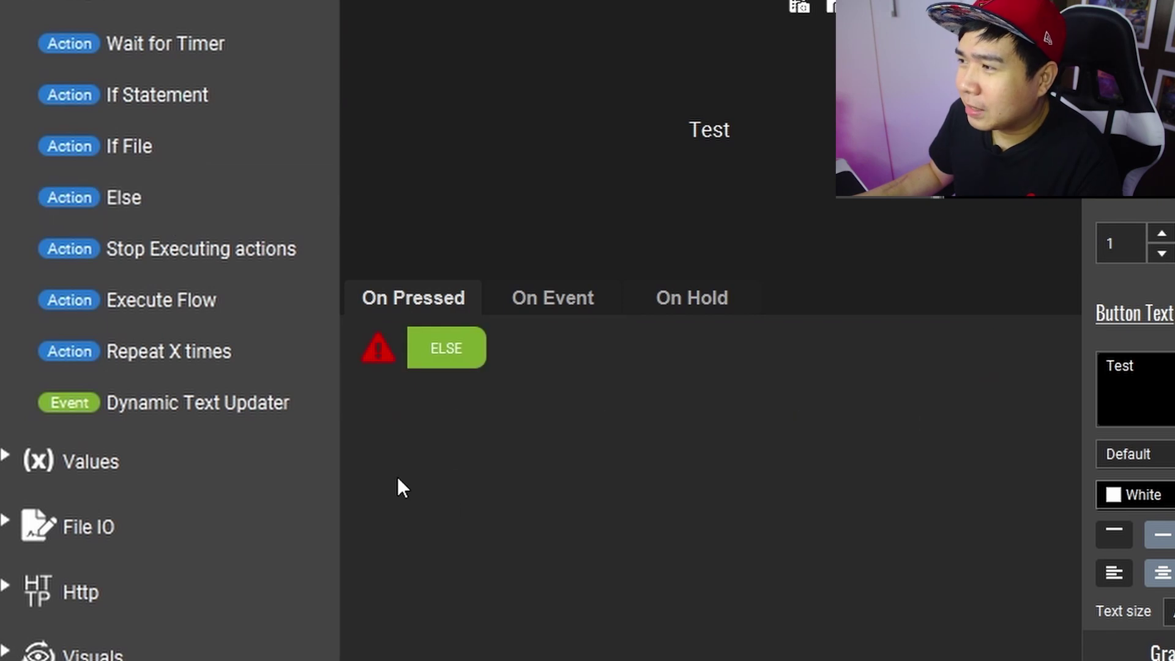
pyautogui.rightClick(449, 499)
pyautogui.click(477, 519)
pyautogui.press('Return')
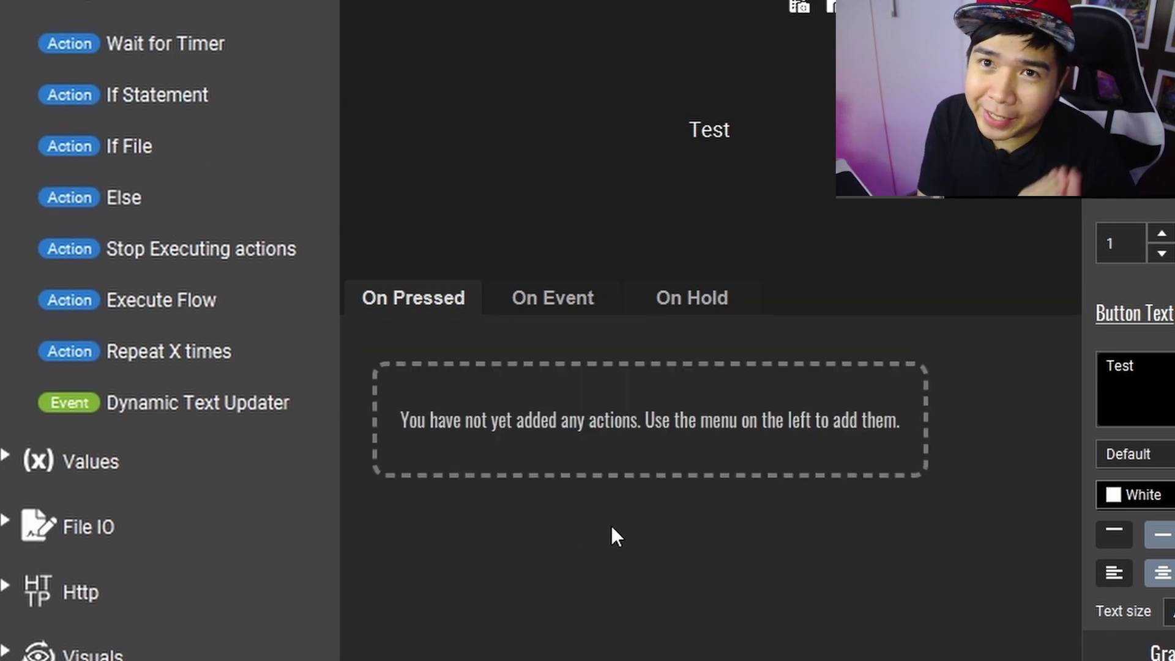
# - Add an If Statement action with the condition "OBS scene changed to" is "TD Box Break"
pyautogui.click(82, 79)
pyautogui.click(503, 348)
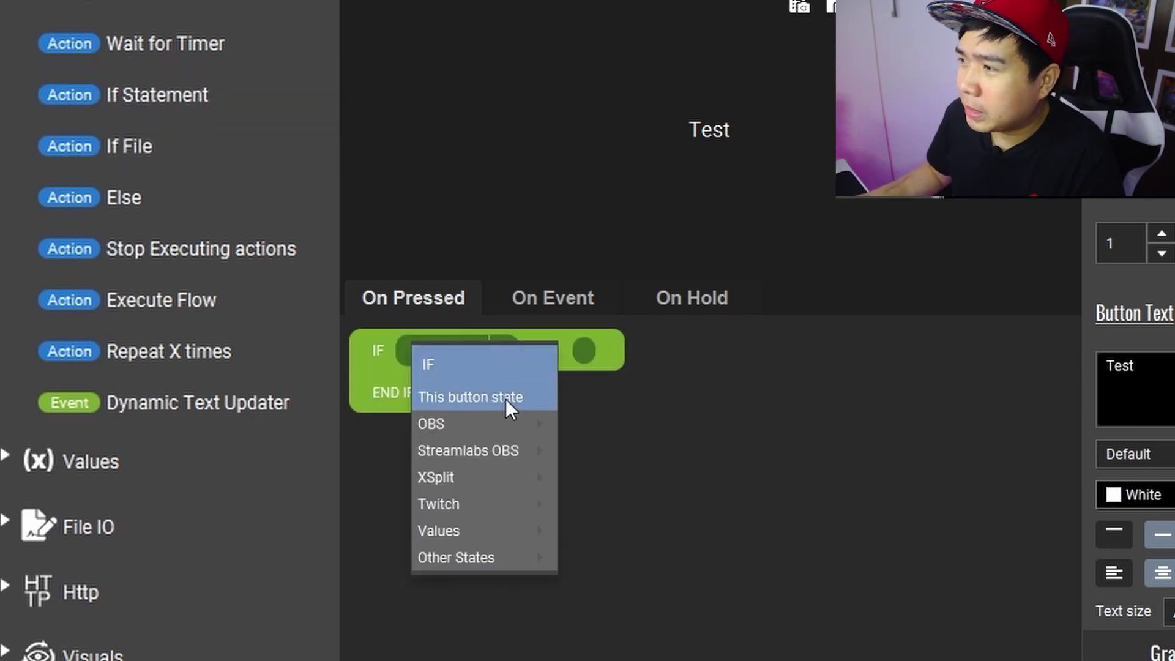
pyautogui.moveTo(509, 428)
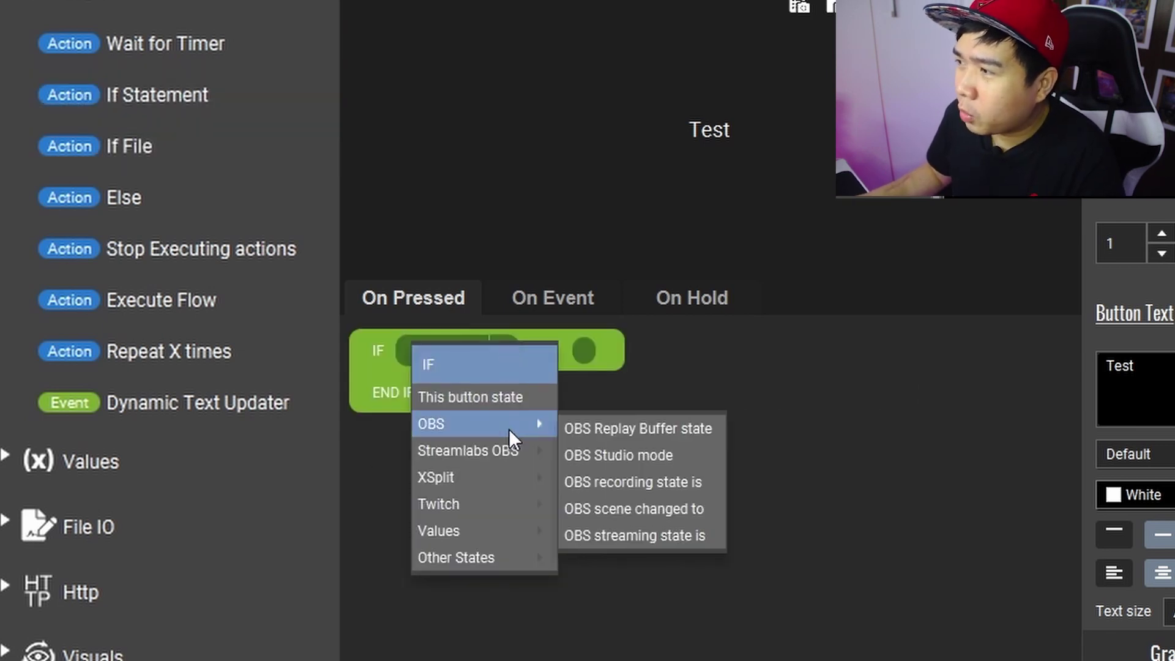
pyautogui.click(697, 517)
pyautogui.click(734, 352)
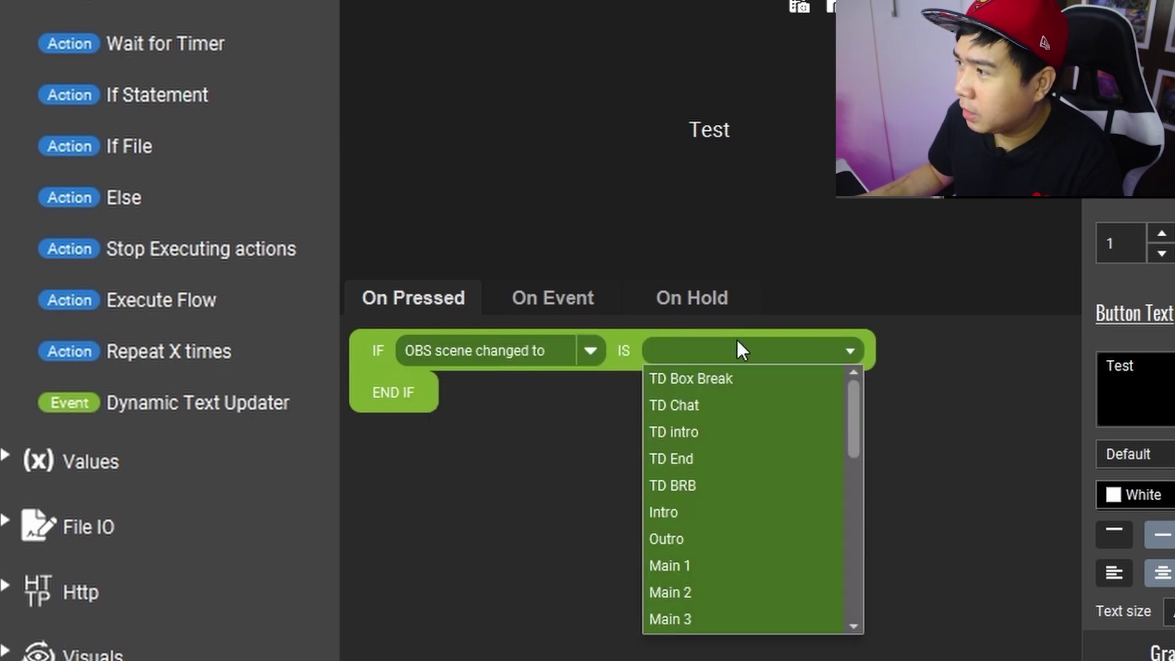
pyautogui.click(721, 380)
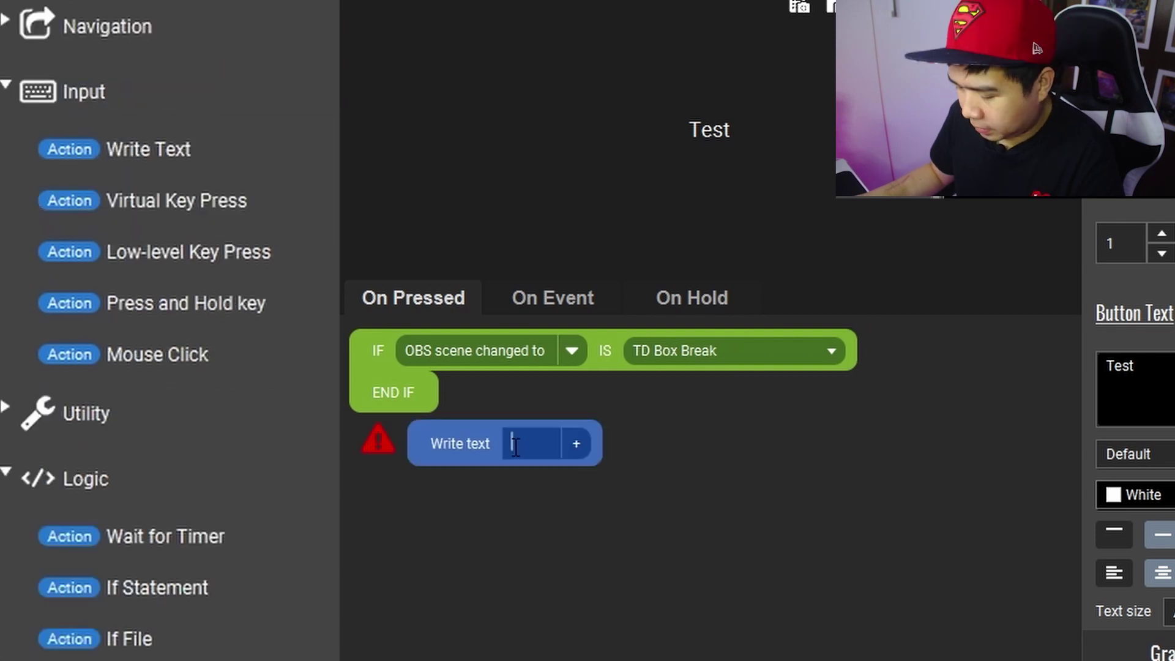
# - Place a Write Text action with the text "a" inside the OBS scene If block
pyautogui.write('a')
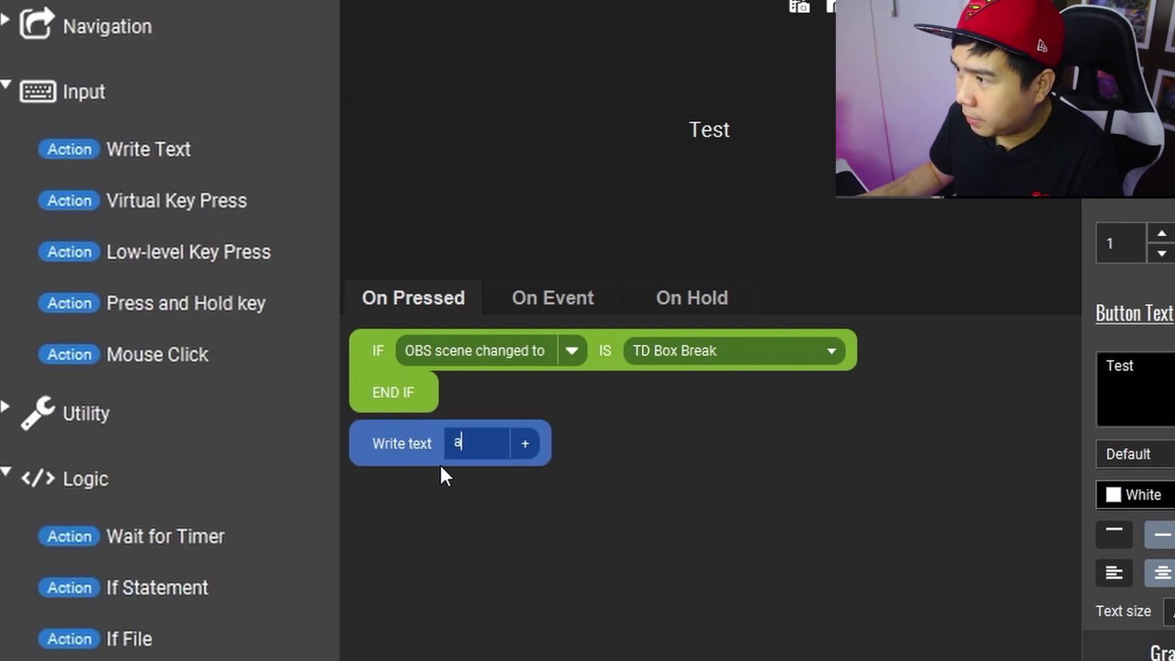
pyautogui.moveTo(465, 462); pyautogui.dragTo(431, 415)
# - Add an Else action to the If block, directly below the Write Text action
pyautogui.scroll(-5, 159, 407)
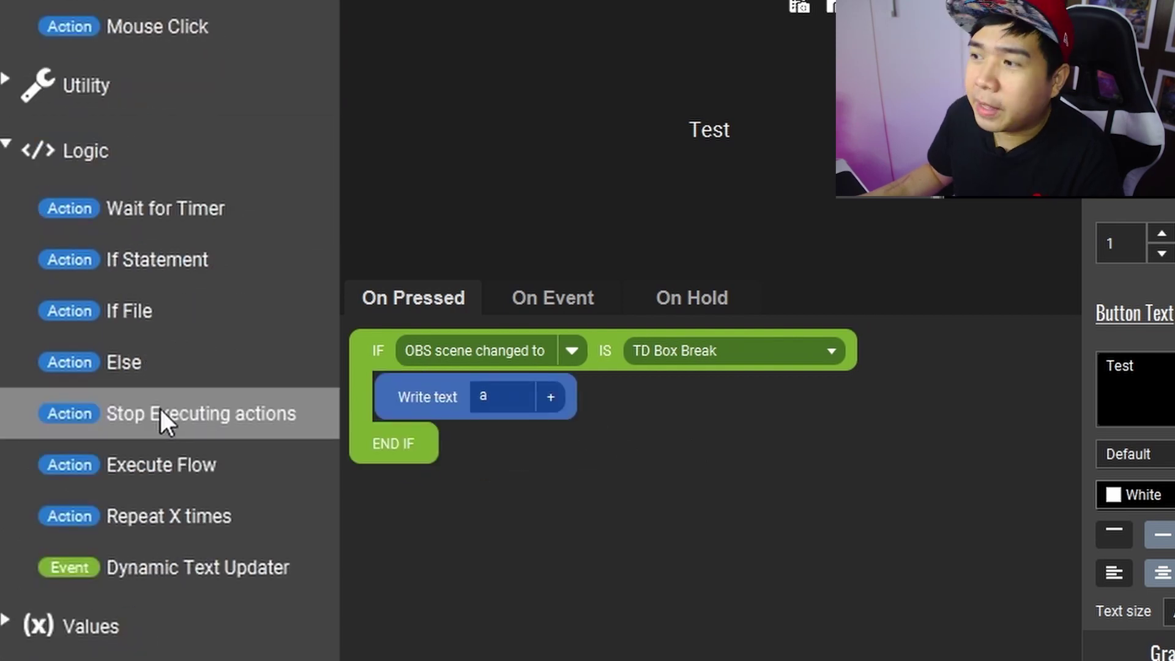
pyautogui.click(106, 354)
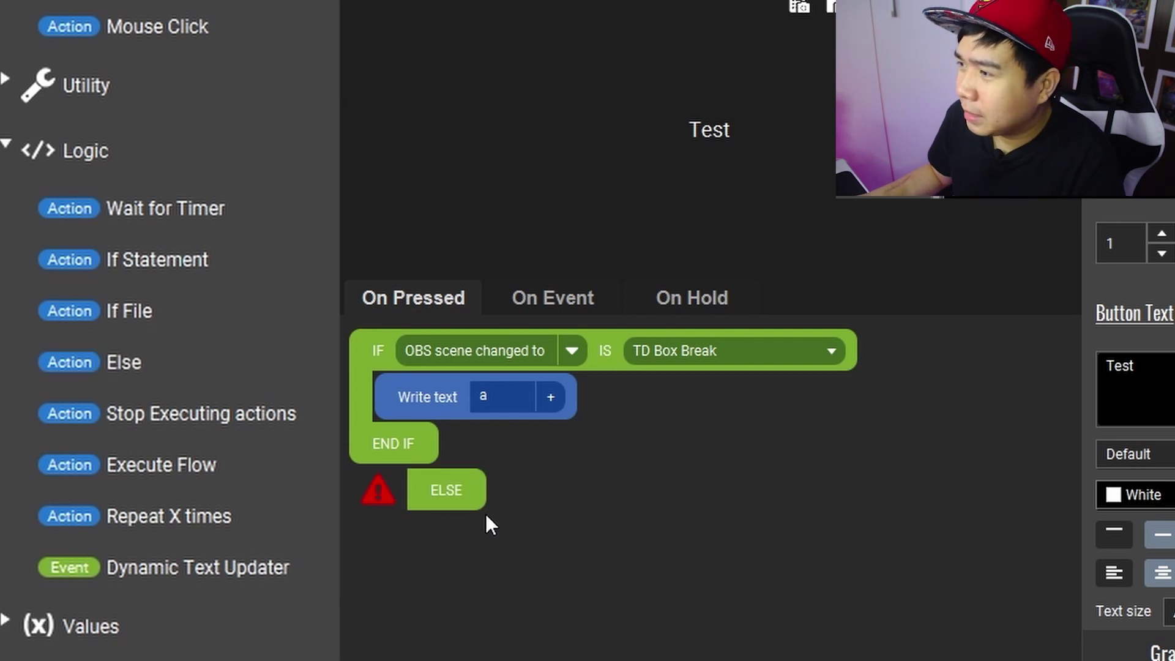
pyautogui.moveTo(462, 477); pyautogui.dragTo(428, 441)
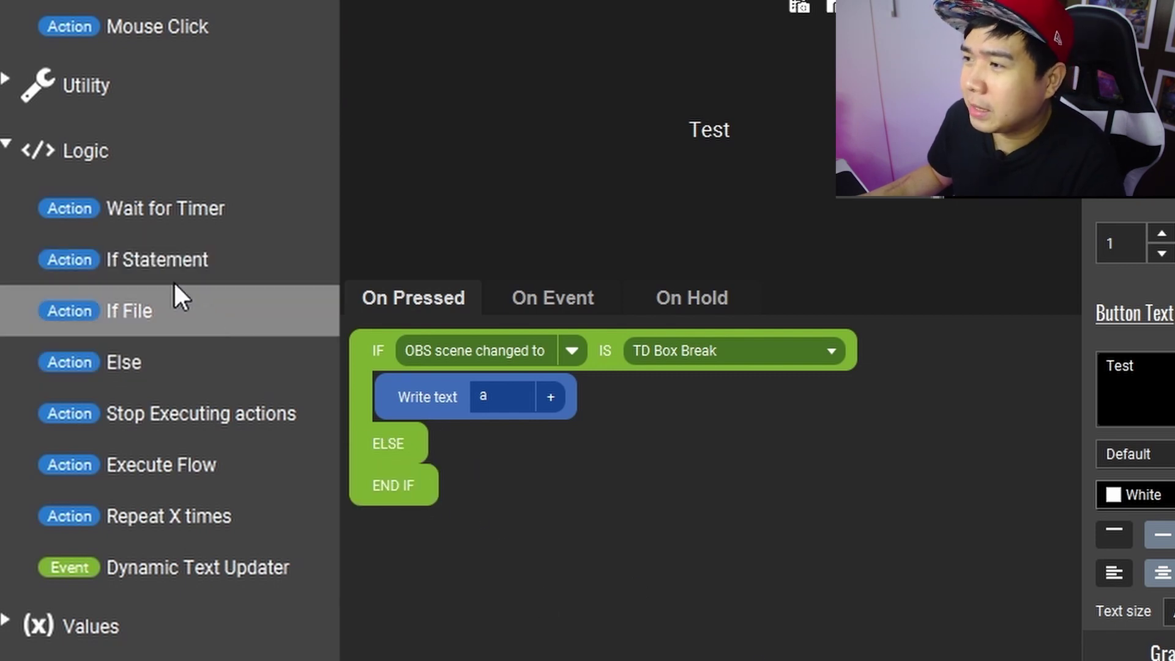
# - Place a Write Text action with the text "b" in the Else branch
pyautogui.scroll(5, 147, 166)
pyautogui.click(178, 214)
pyautogui.click(520, 547)
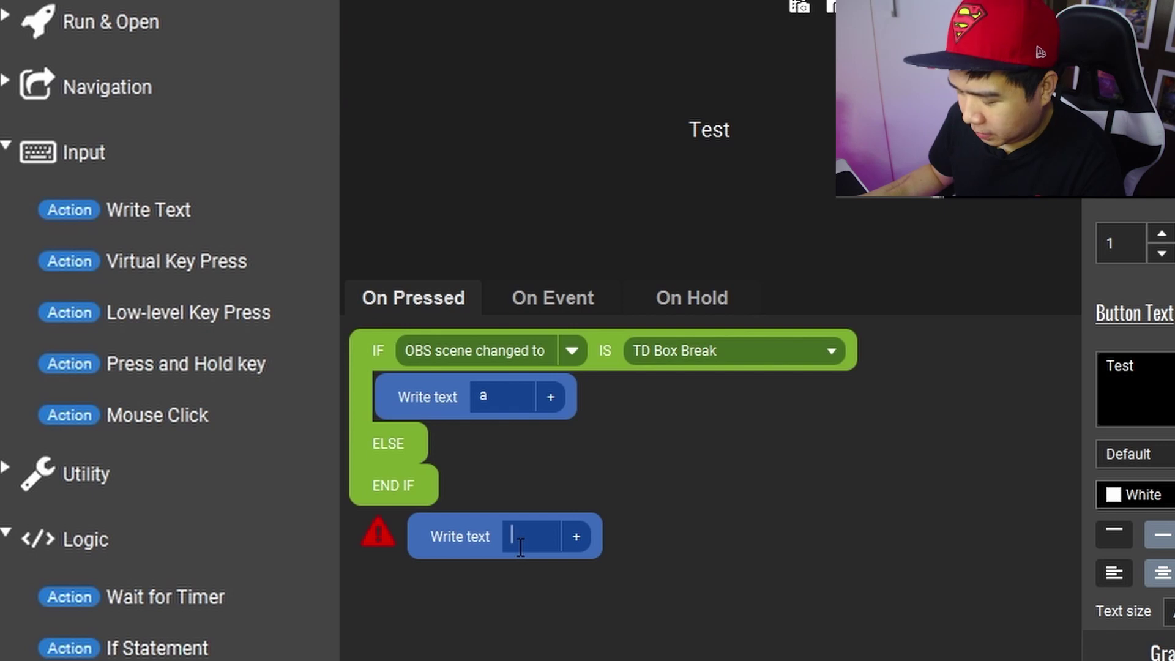
pyautogui.write('b')
pyautogui.moveTo(435, 552); pyautogui.dragTo(403, 505)
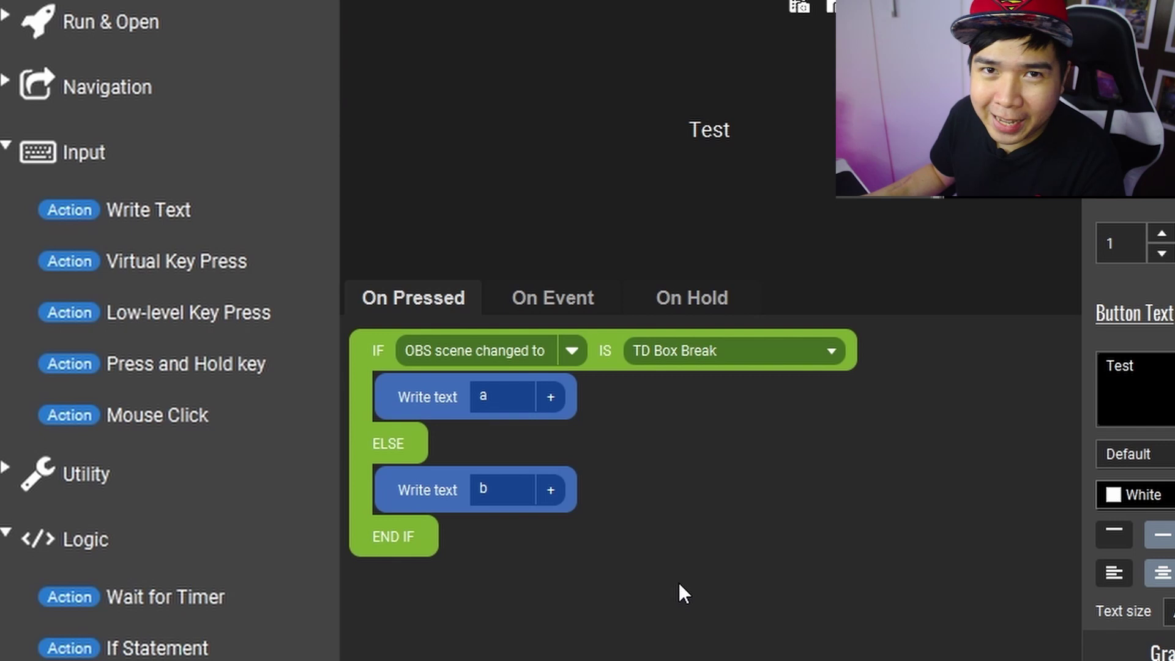
# - Delete all actions from the On Pressed list and add a Stop Executing actions action
pyautogui.scroll(-9, 337, 422)
pyautogui.moveTo(344, 418); pyautogui.dragTo(339, 392)
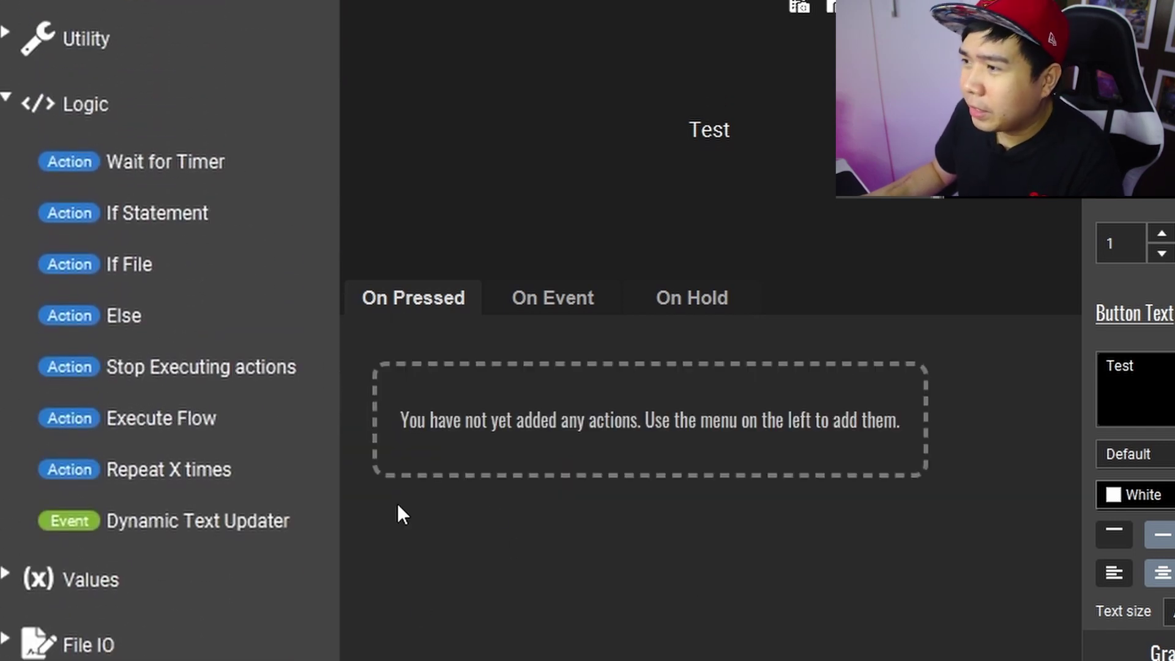
pyautogui.scroll(-1, 338, 412)
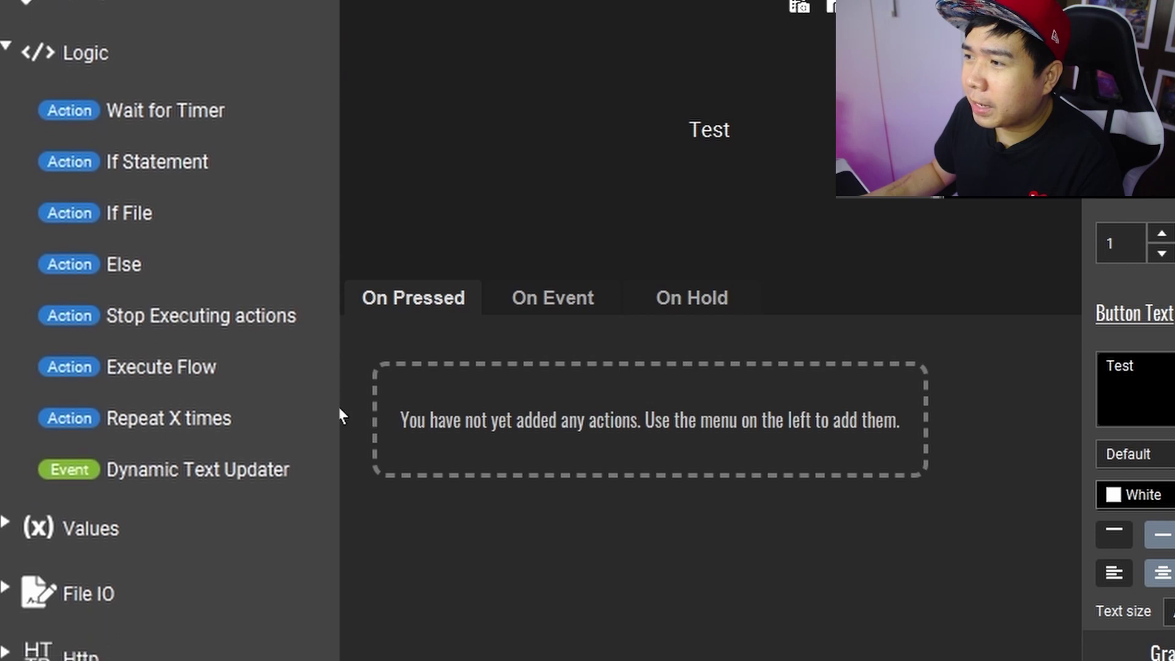
pyautogui.click(259, 326)
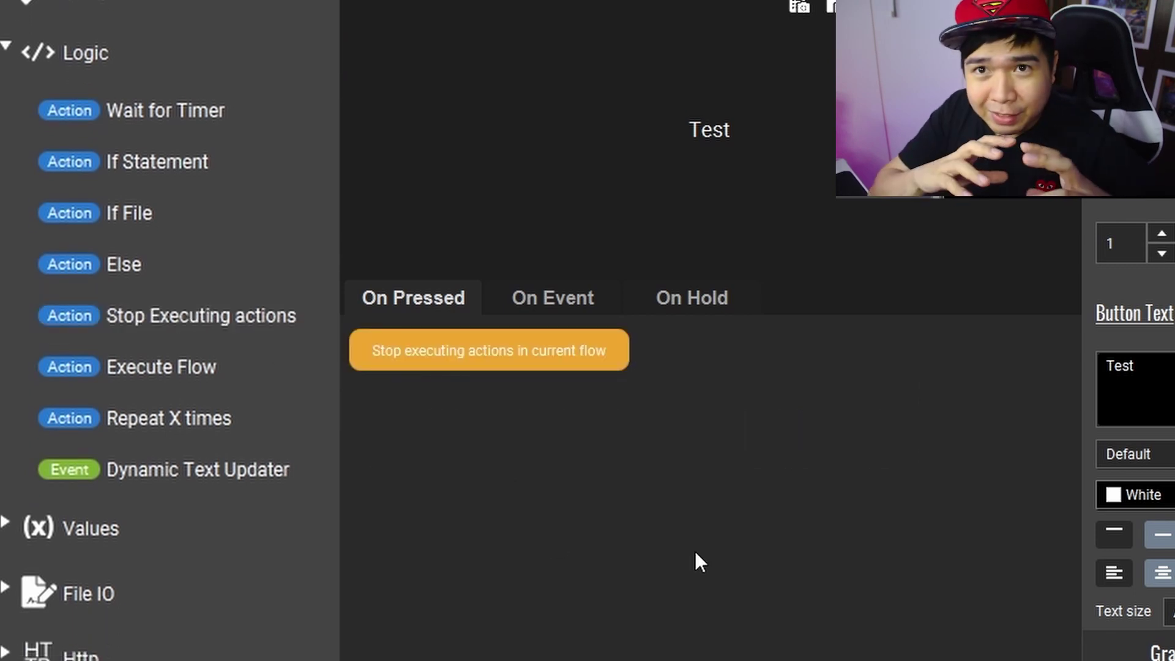
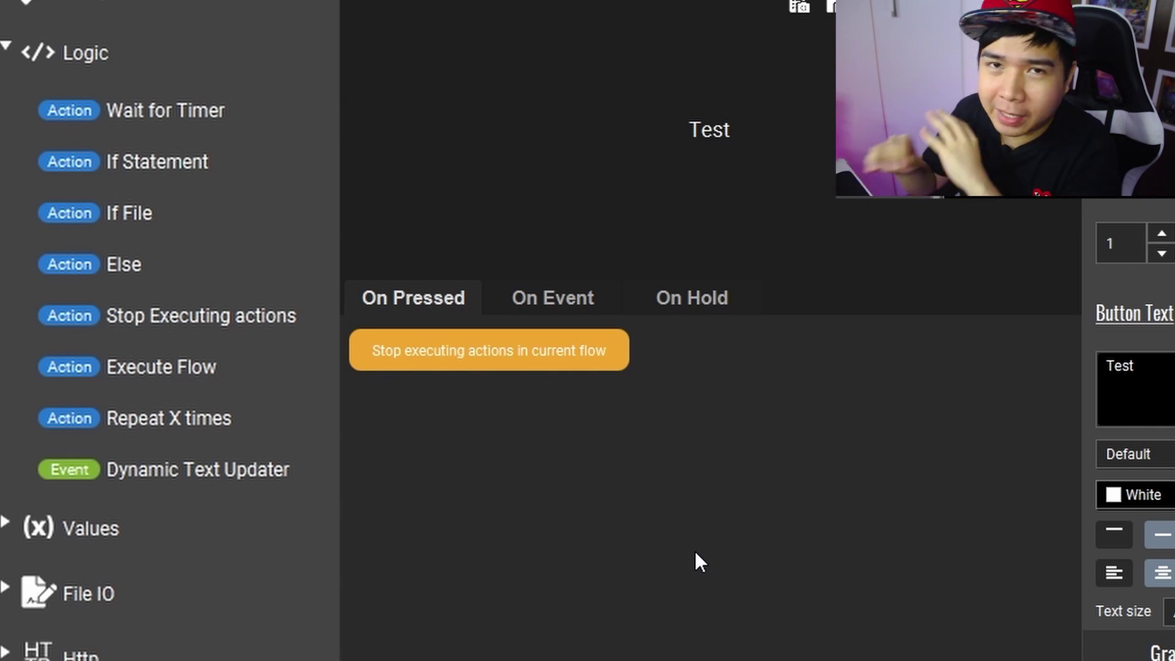
# - Replace the Stop Executing actions action with an Execute Flow action and open its list of flows
pyautogui.rightClick(696, 551)
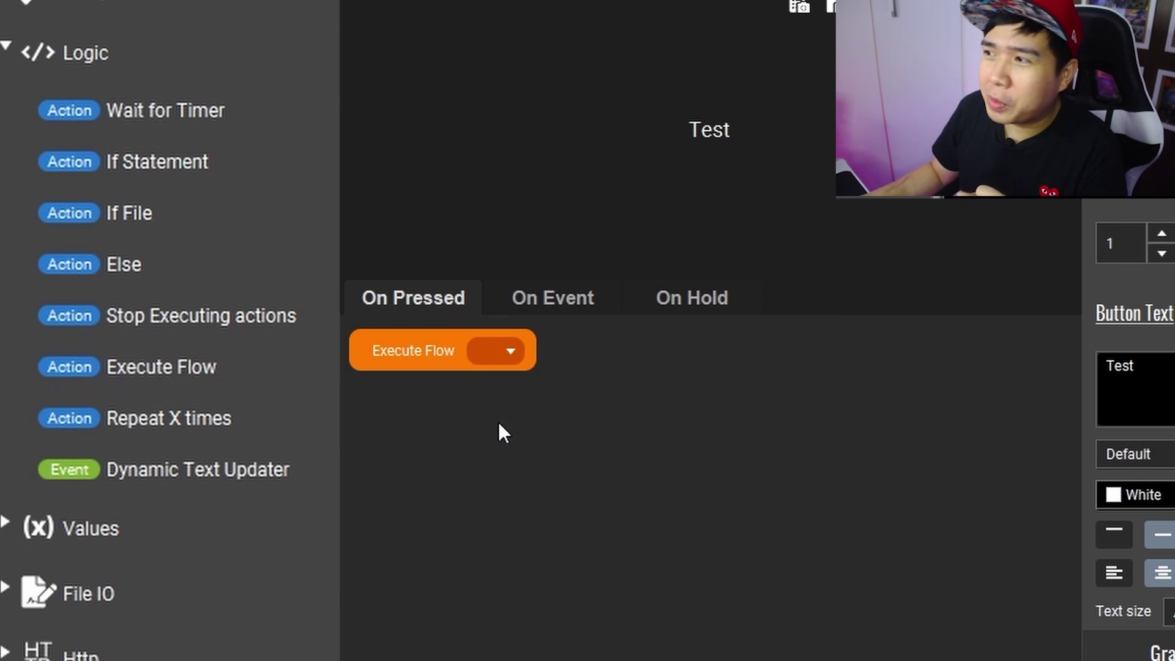
pyautogui.click(507, 346)
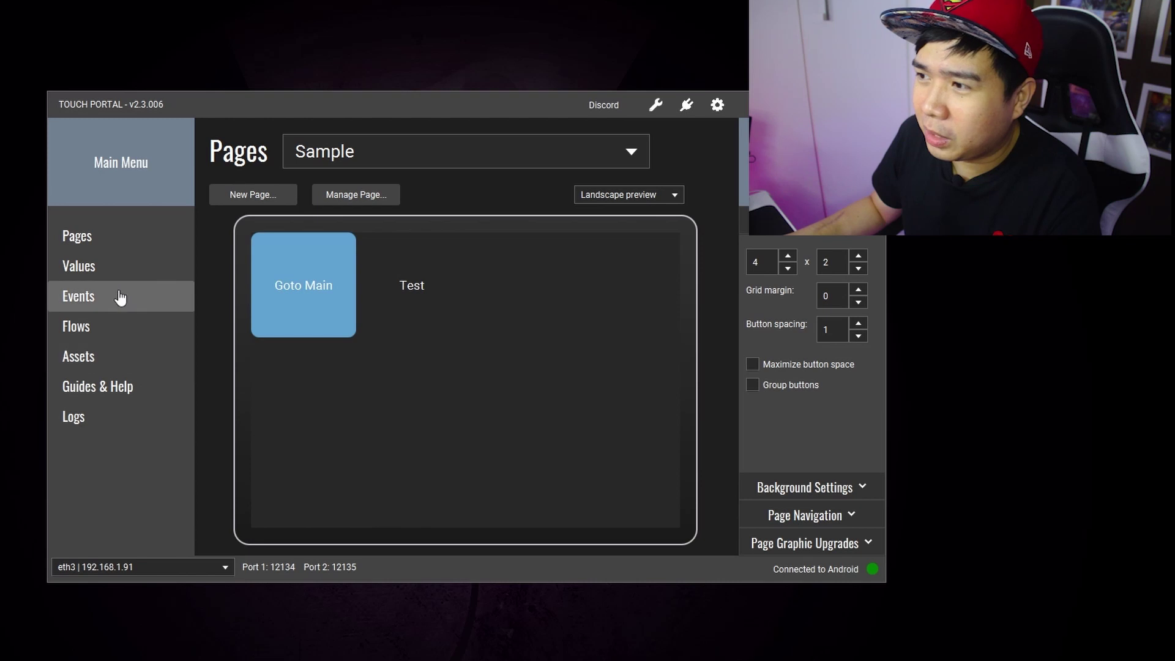
# - View the Flows page and the new flow editor, cancel without creating one, and reopen the Test button
pyautogui.click(124, 332)
pyautogui.click(266, 209)
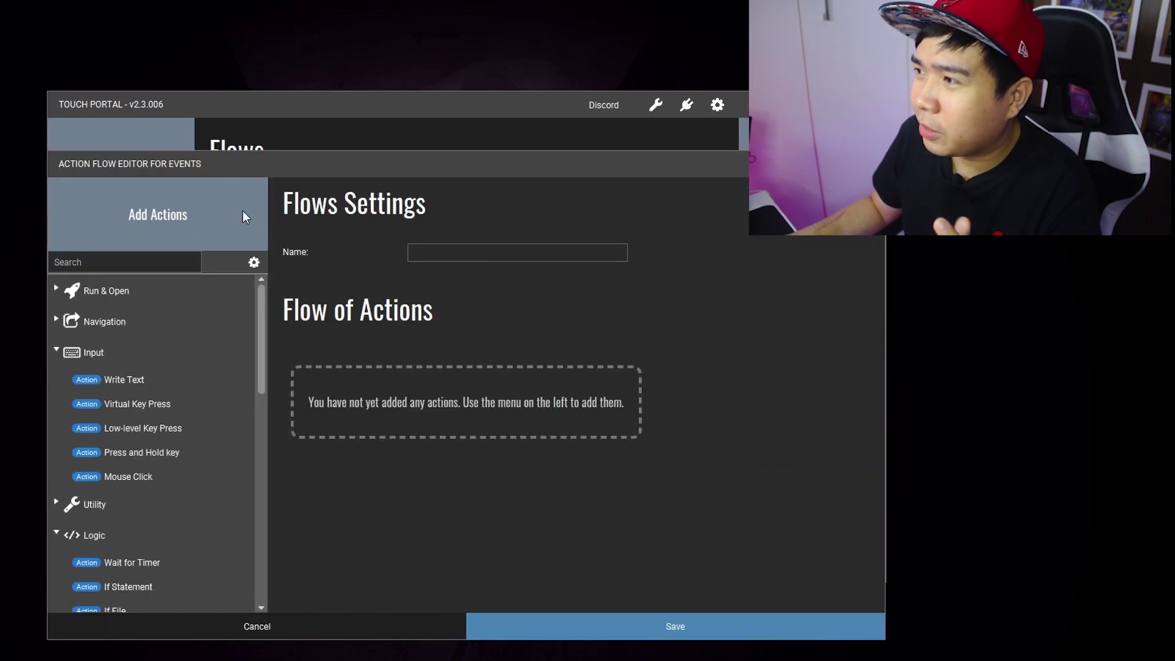
pyautogui.click(294, 620)
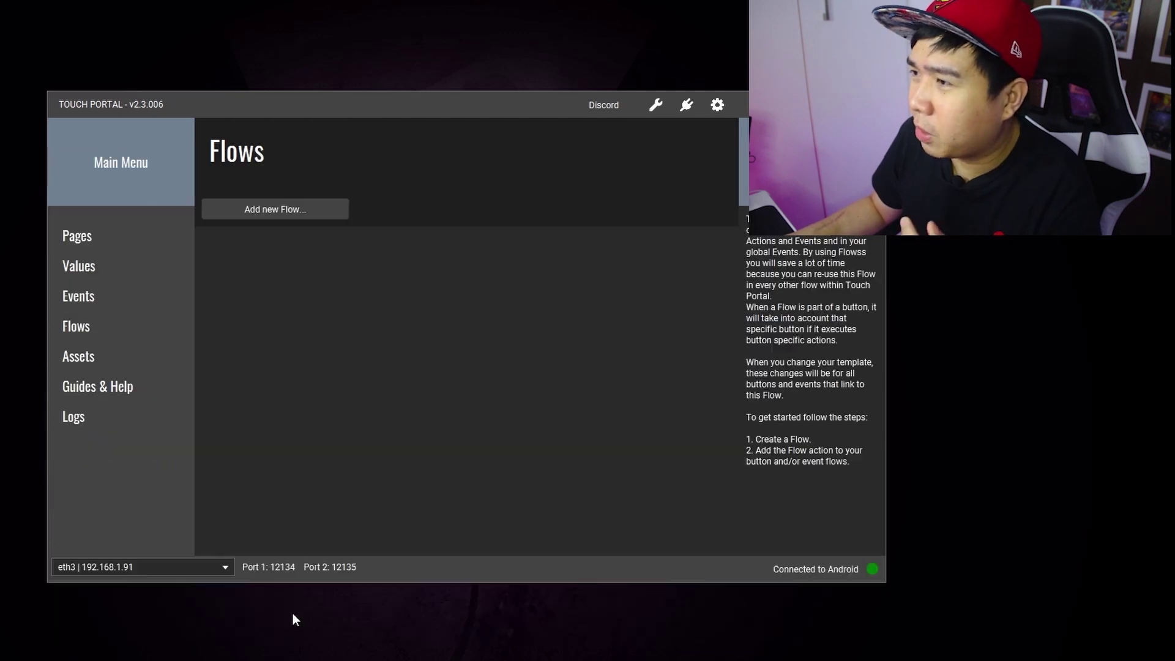
pyautogui.click(98, 236)
pyautogui.click(412, 281)
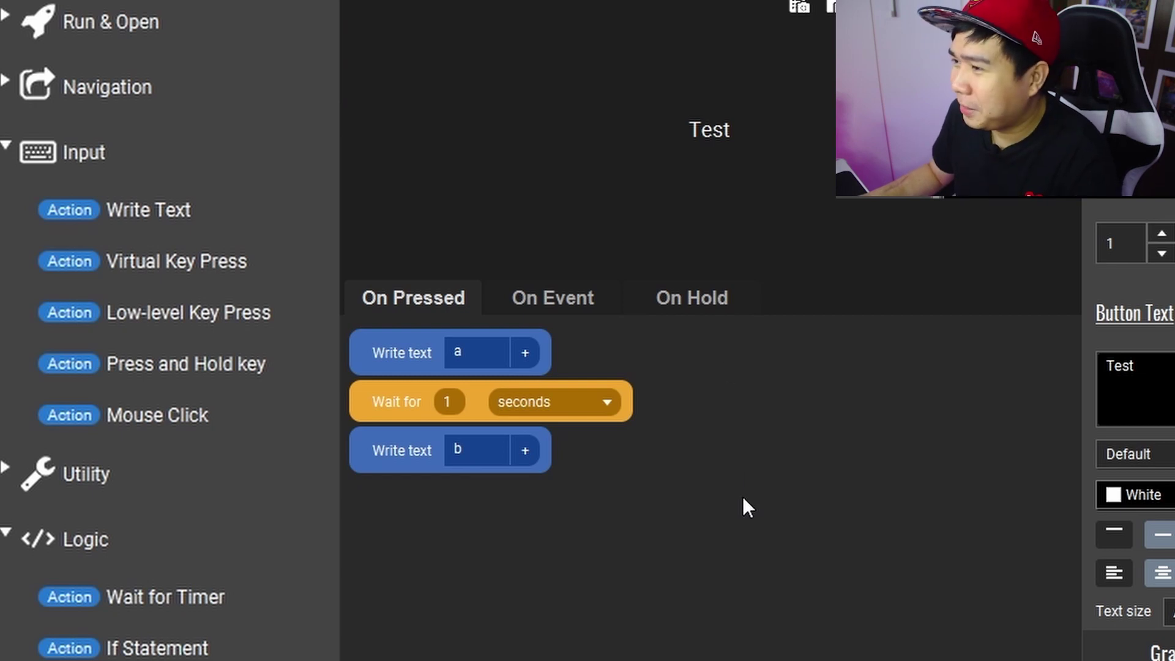
# - Add a Repeat X times action and move the Write Text action with "a" inside it
pyautogui.scroll(-5, 173, 323)
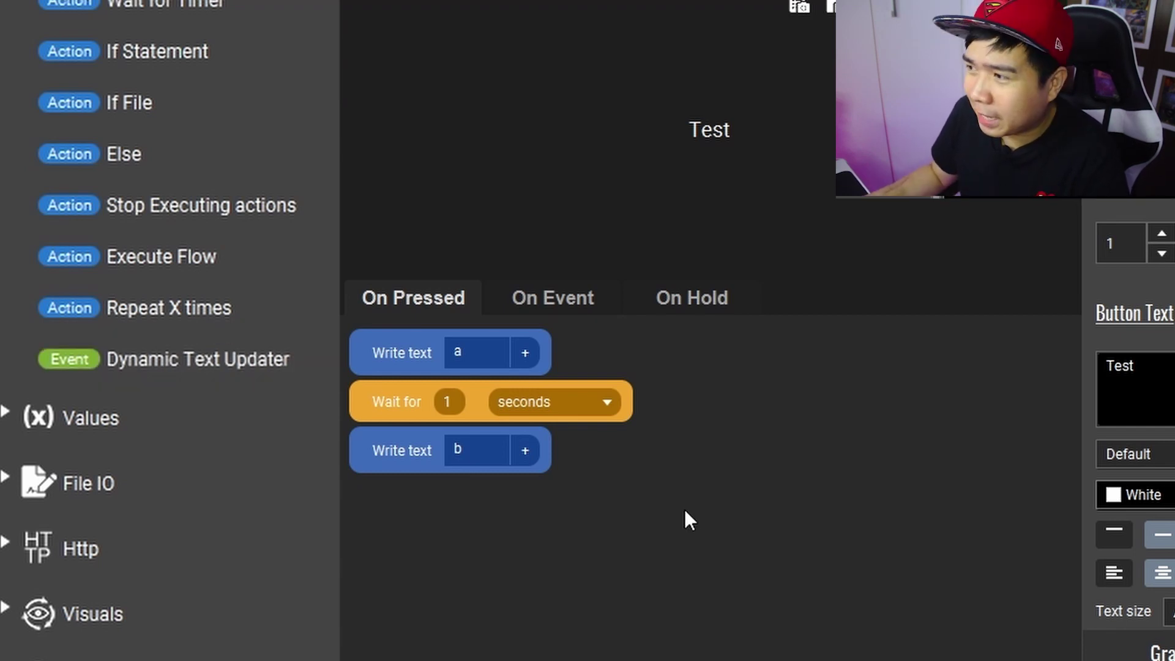
pyautogui.click(104, 319)
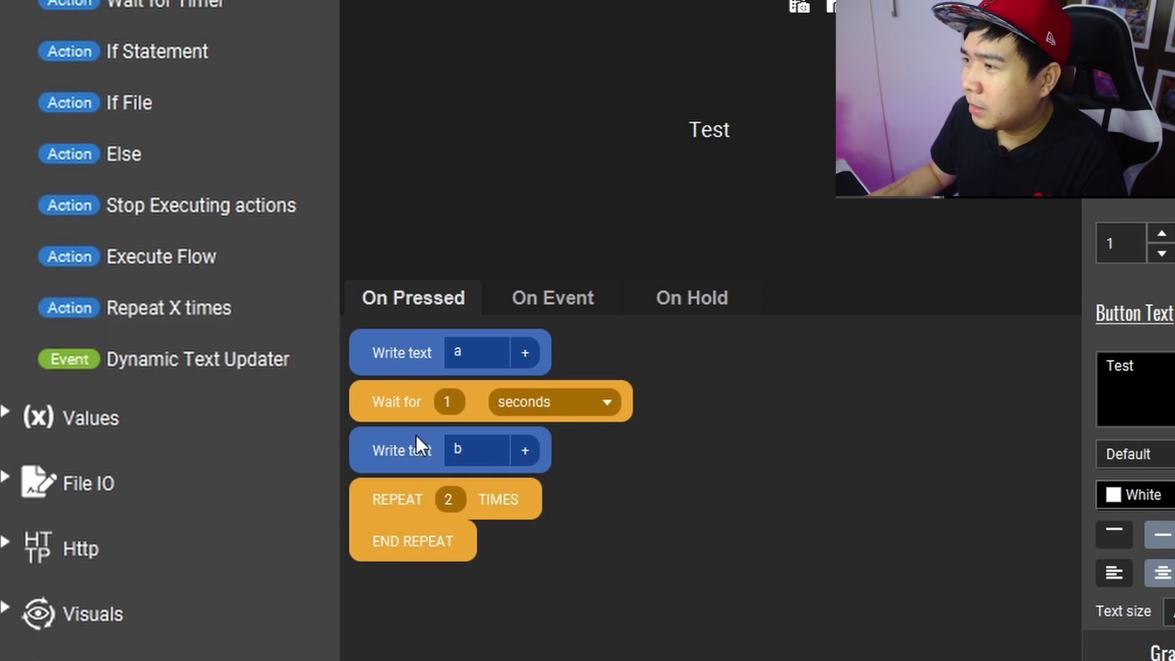
pyautogui.moveTo(407, 354); pyautogui.dragTo(405, 469)
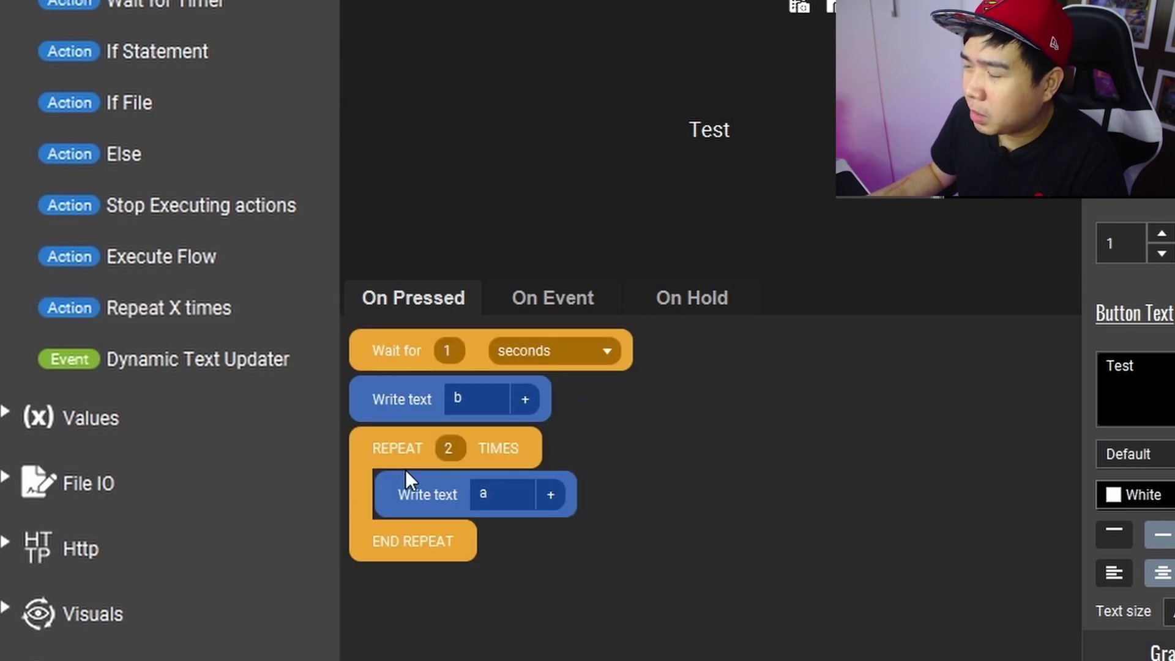
# - Delete the Write Text "b" and Wait for Timer actions, and set the repeat count to 10
pyautogui.rightClick(395, 392)
pyautogui.click(457, 519)
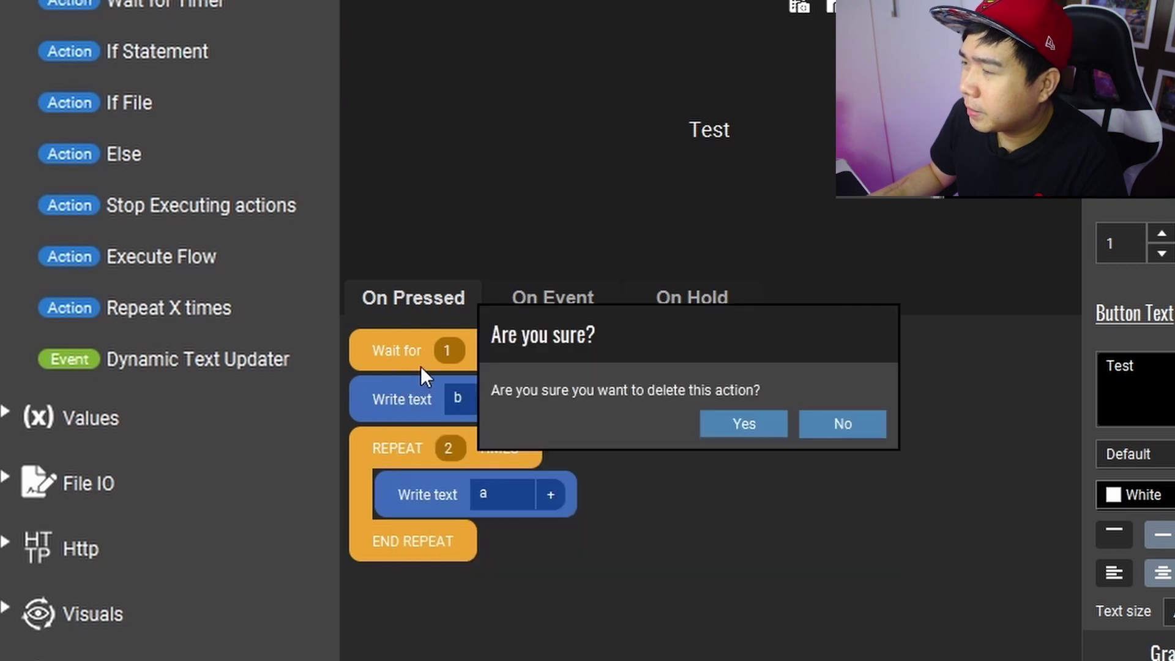
pyautogui.click(729, 429)
pyautogui.rightClick(401, 354)
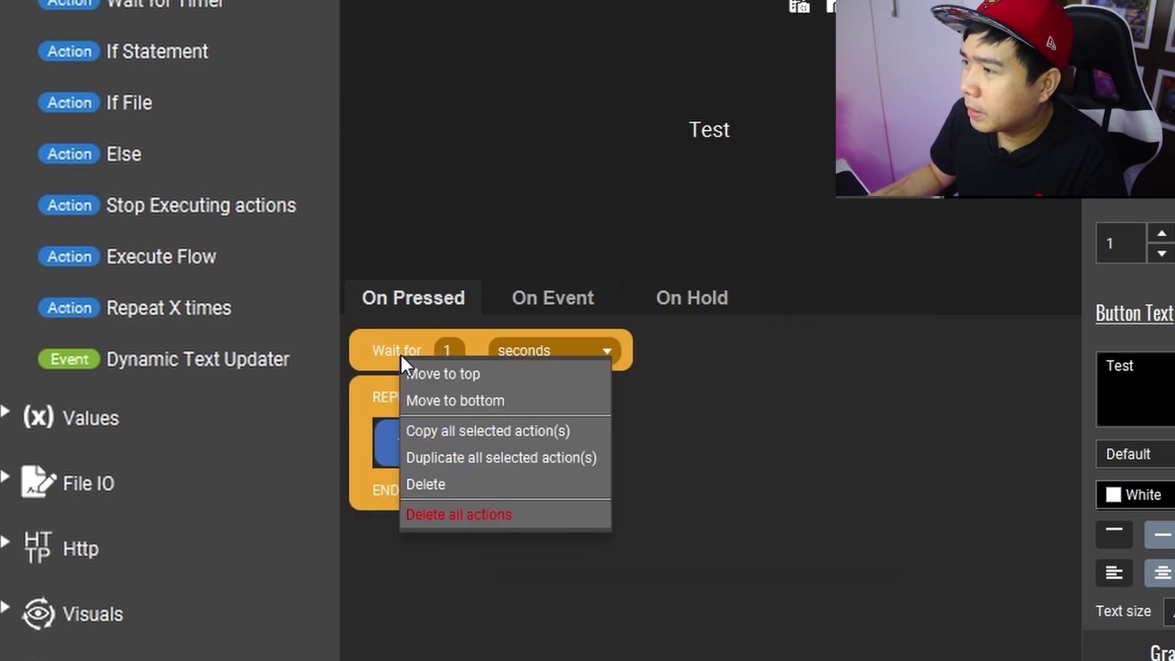
pyautogui.click(471, 475)
pyautogui.click(750, 424)
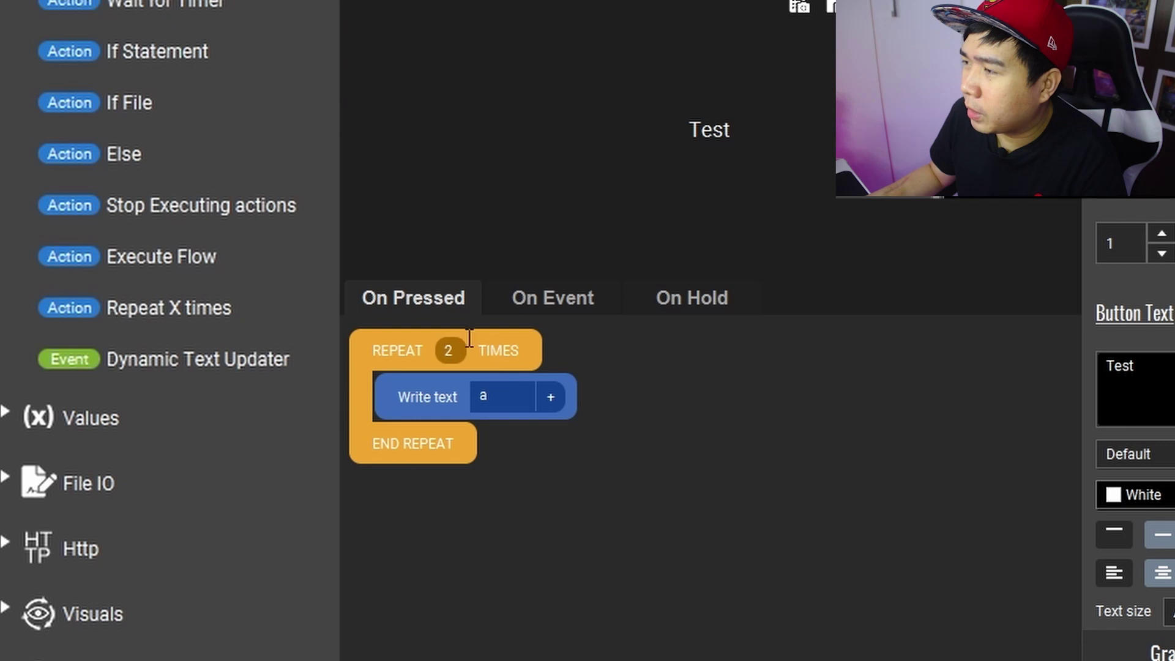
pyautogui.write('10')
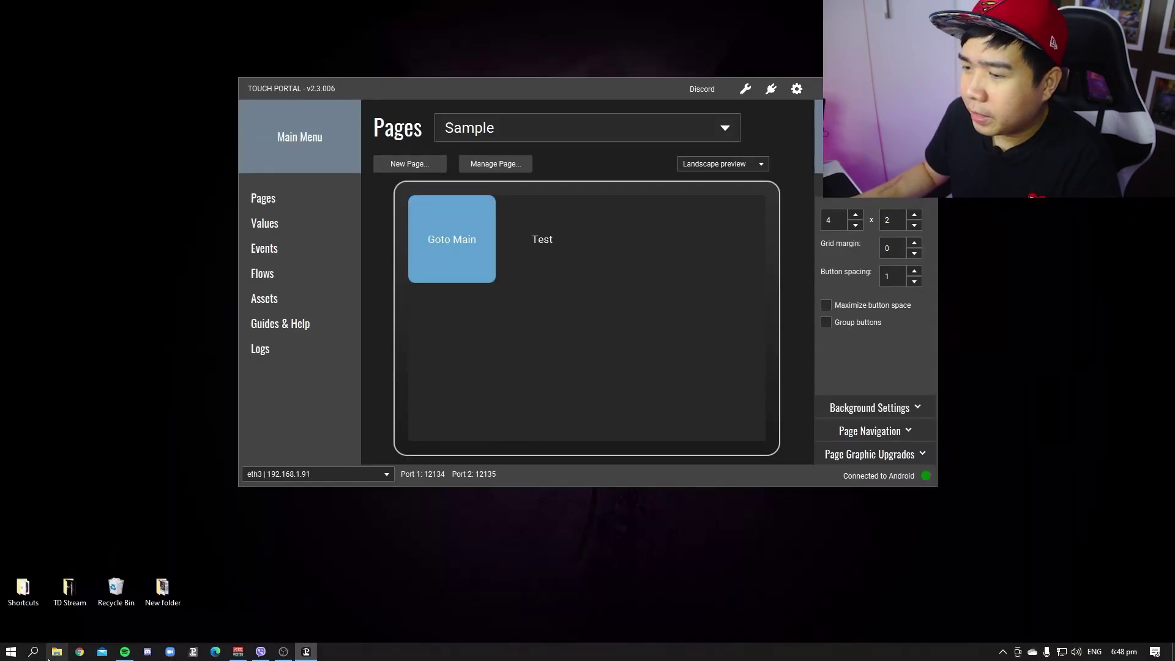
# - Open a blank Notepad document and test the repeat action by triggering the Test button on the tablet
pyautogui.click(35, 652)
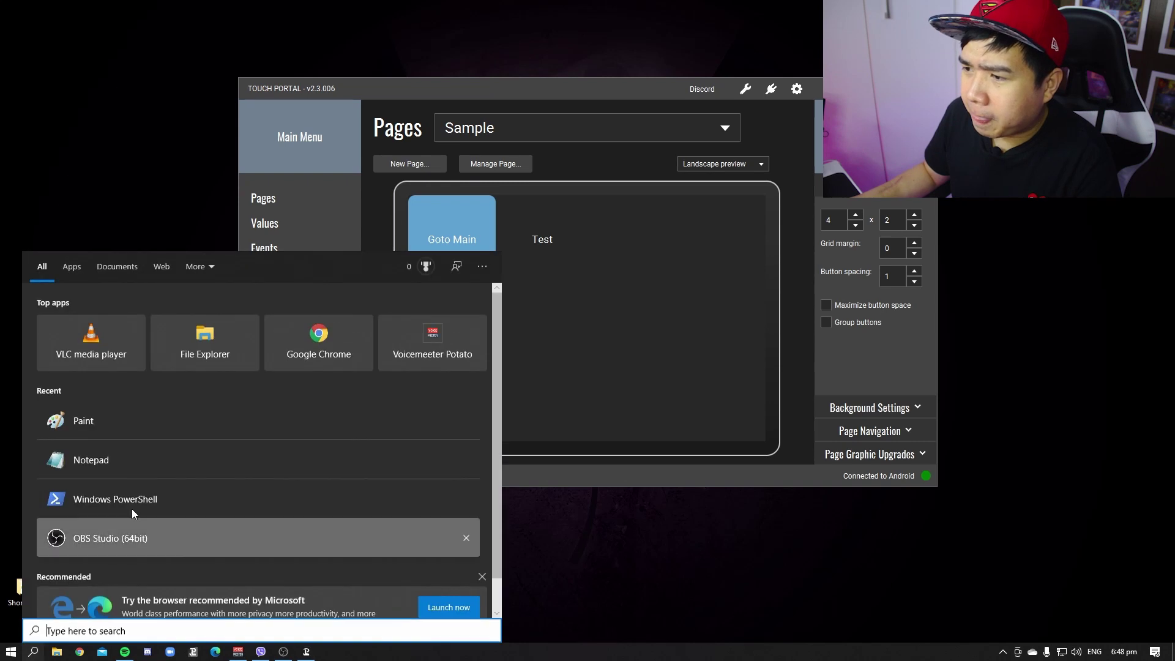
pyautogui.click(116, 467)
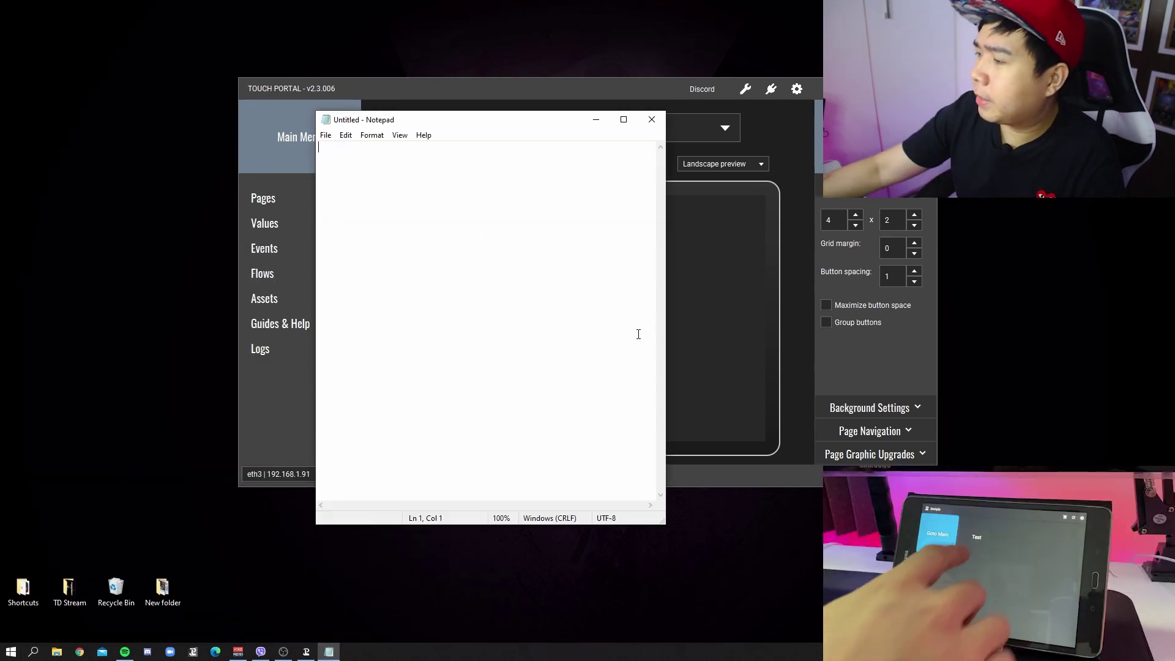
pyautogui.write('aaaaaaaaaa')
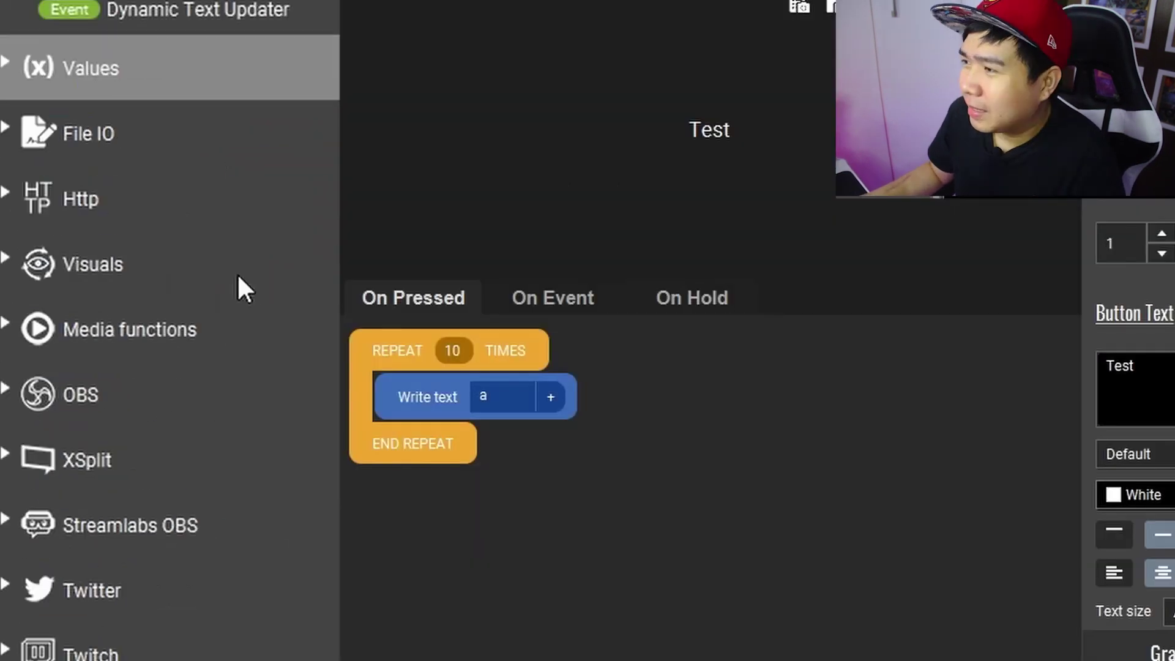
# - Clear the On Pressed list of the Test button and add a Dynamic Text Updater event under On Event
pyautogui.scroll(-5, 238, 283)
pyautogui.scroll(7, 236, 284)
pyautogui.scroll(3, 111, 228)
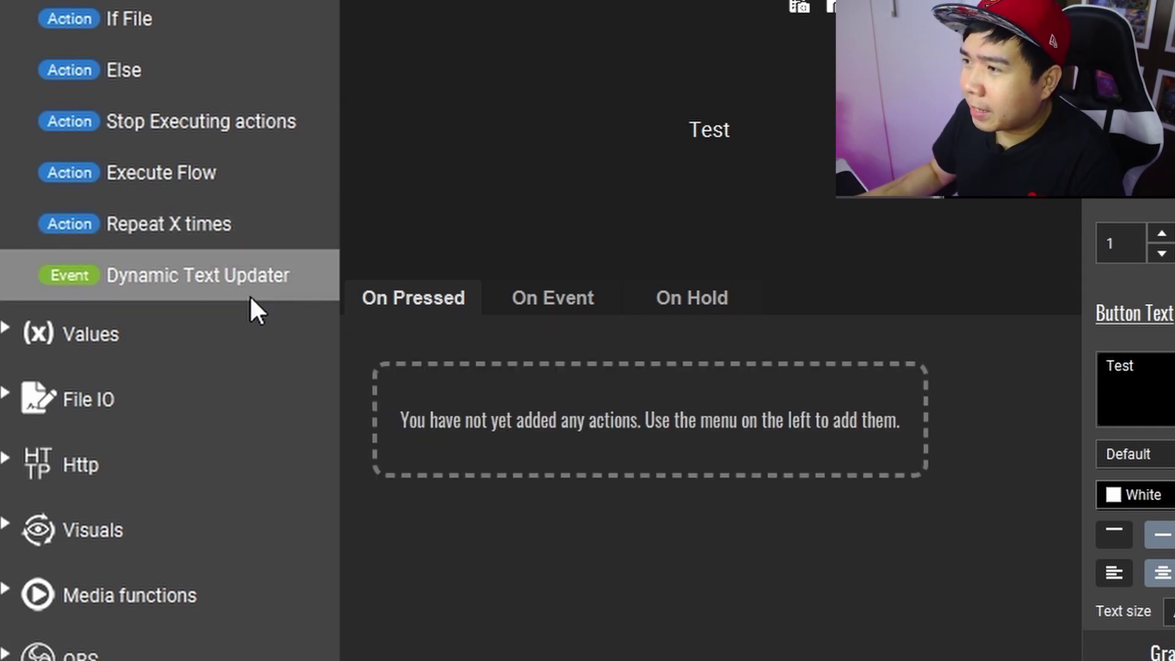
pyautogui.click(545, 298)
pyautogui.click(81, 287)
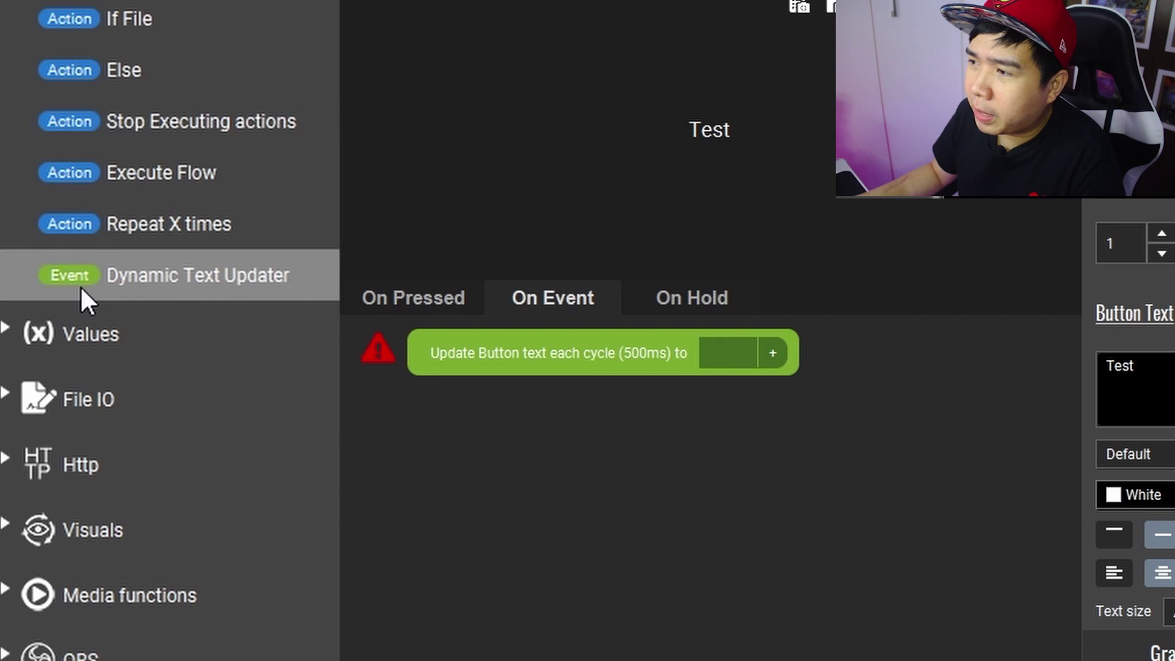
# - Clear the On Event list and add the Dynamic Text Updater event again
pyautogui.scroll(3, 104, 202)
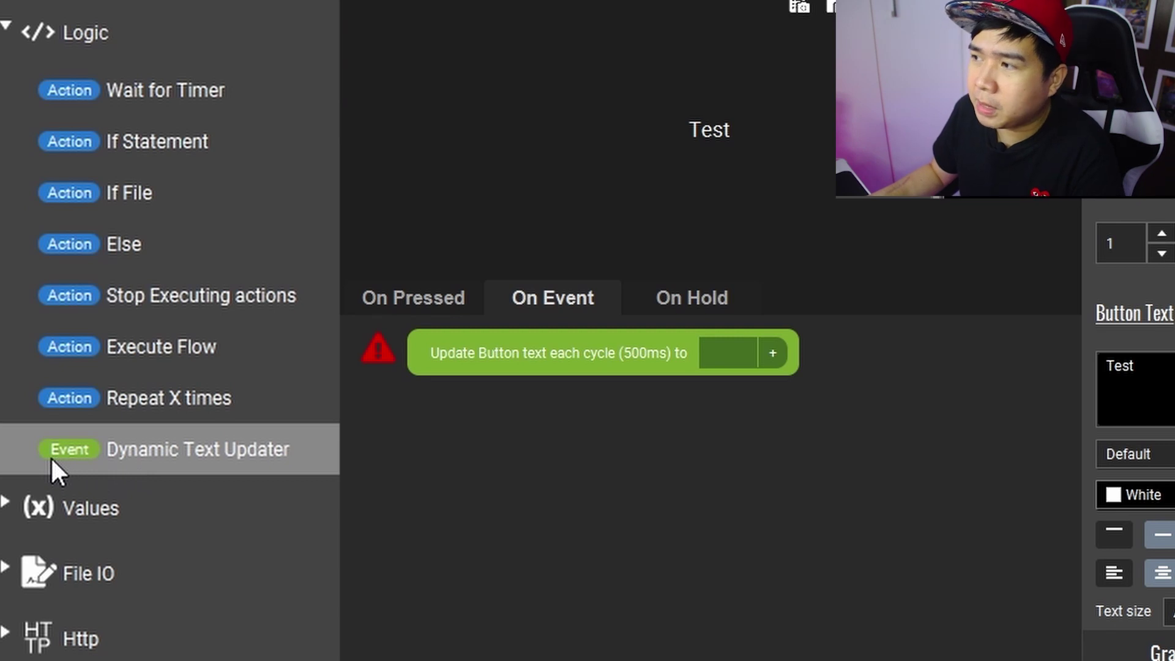
pyautogui.click(418, 296)
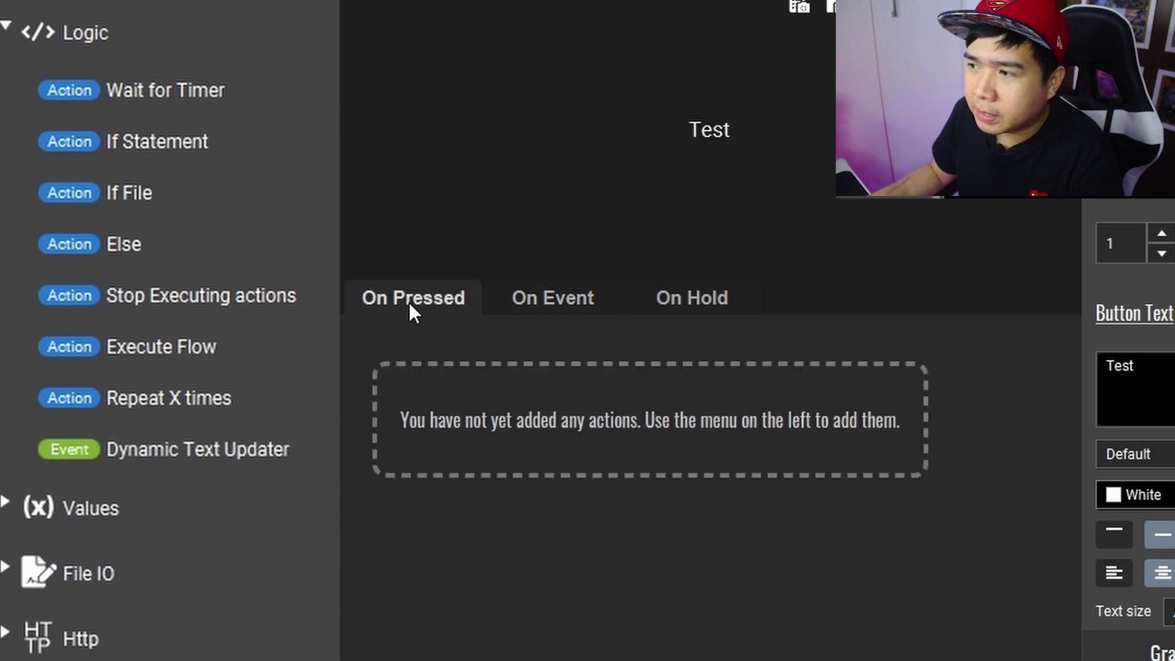
pyautogui.click(530, 306)
pyautogui.rightClick(490, 494)
pyautogui.click(539, 507)
pyautogui.click(171, 458)
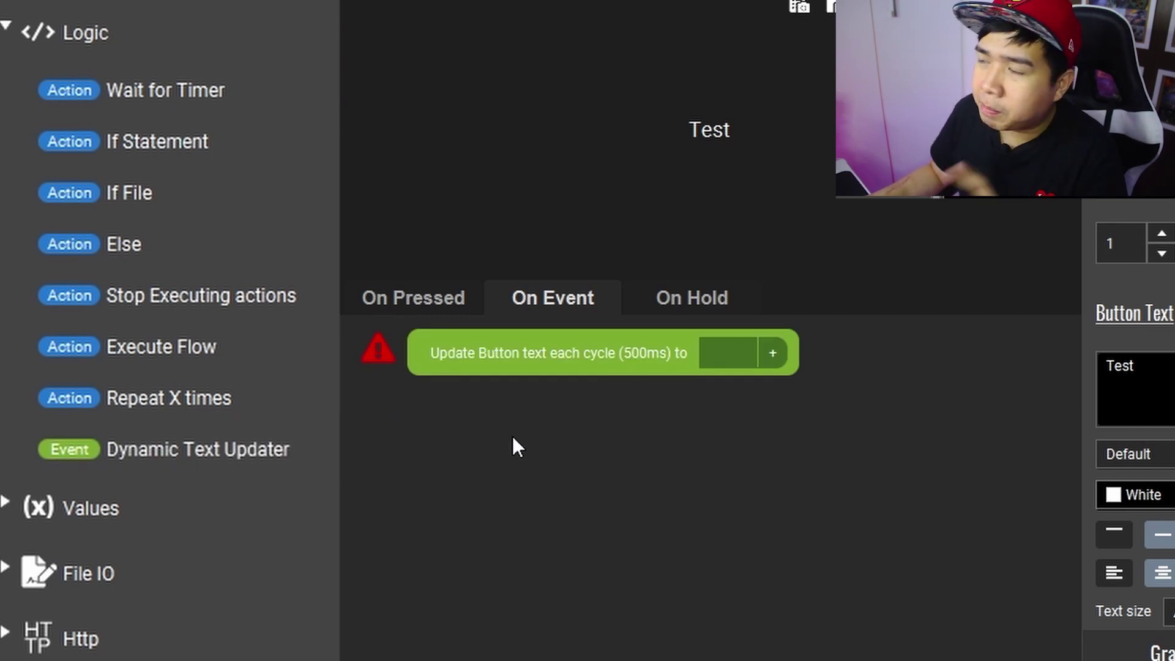
# - Select the word "Test" in the button text to compare it with the text update event
pyautogui.moveTo(1140, 367); pyautogui.dragTo(1102, 366)
pyautogui.click(683, 369)
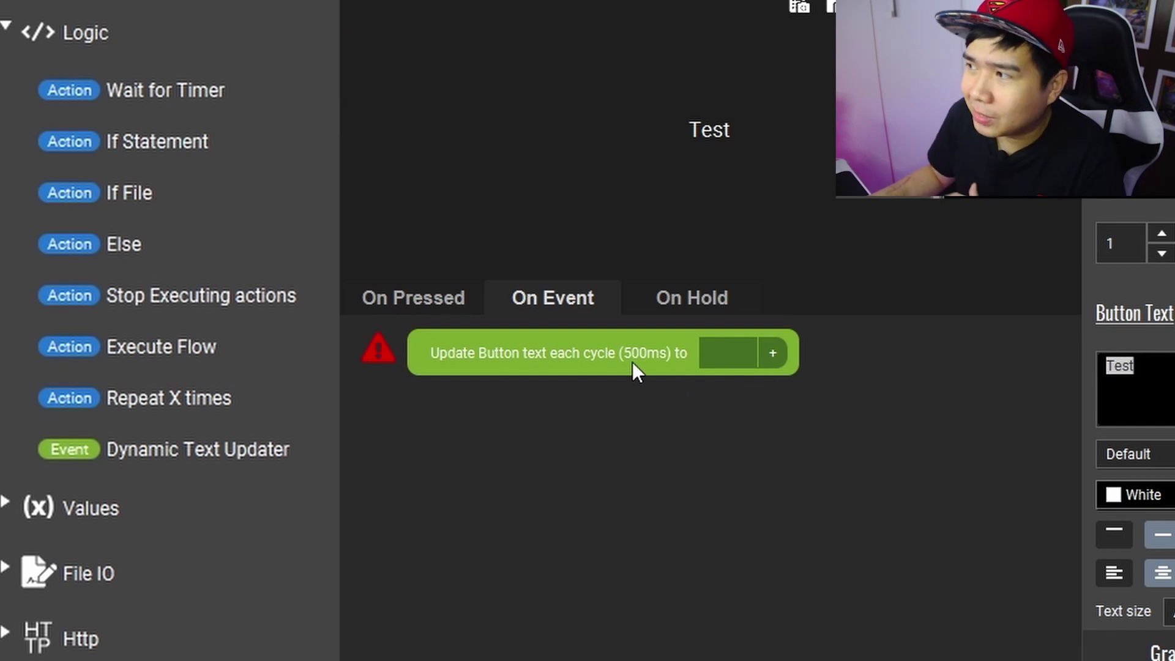
# - Insert a dynamic text variable into the Test button's text update event
pyautogui.click(769, 363)
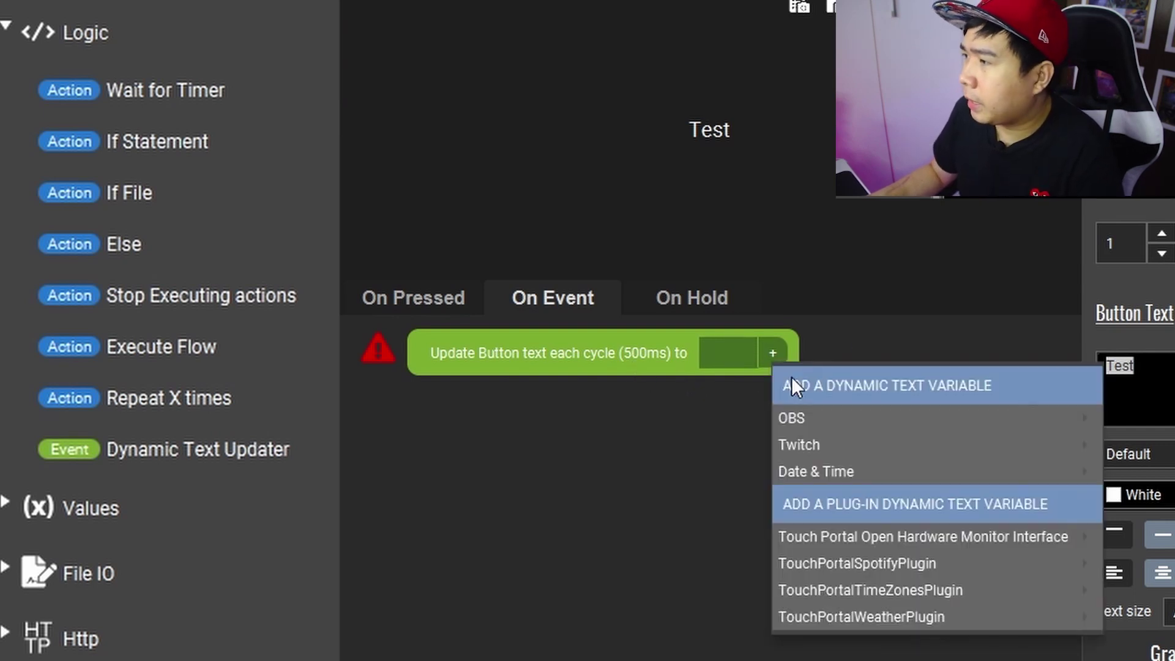
pyautogui.moveTo(1010, 414)
pyautogui.click(1139, 423)
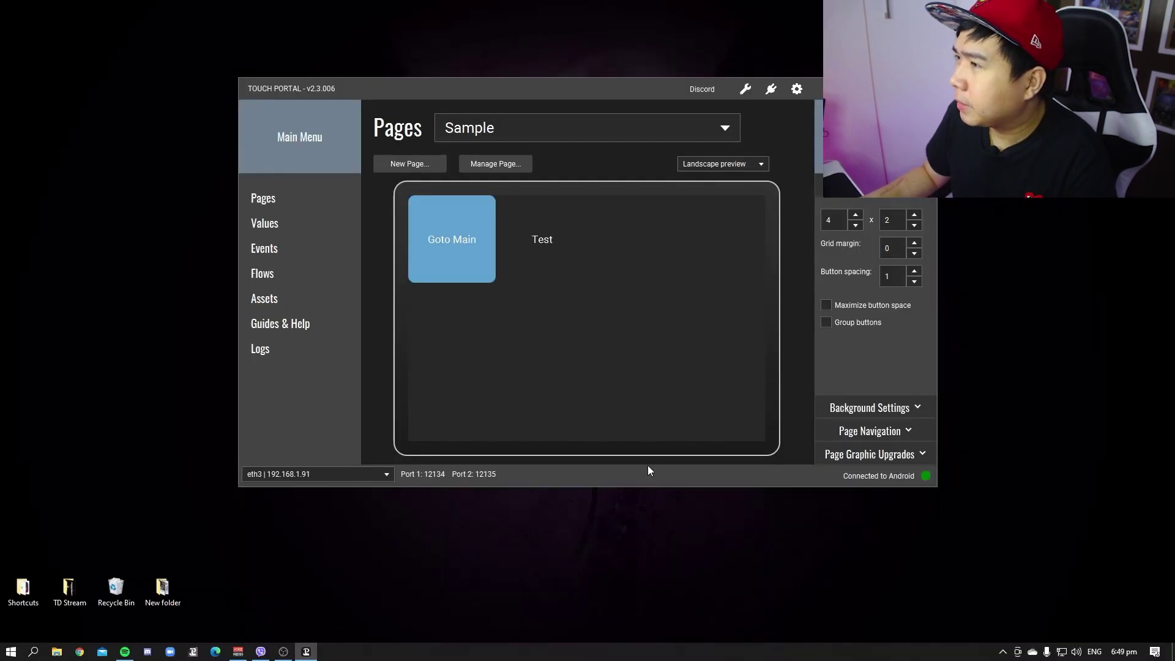
pyautogui.click(572, 390)
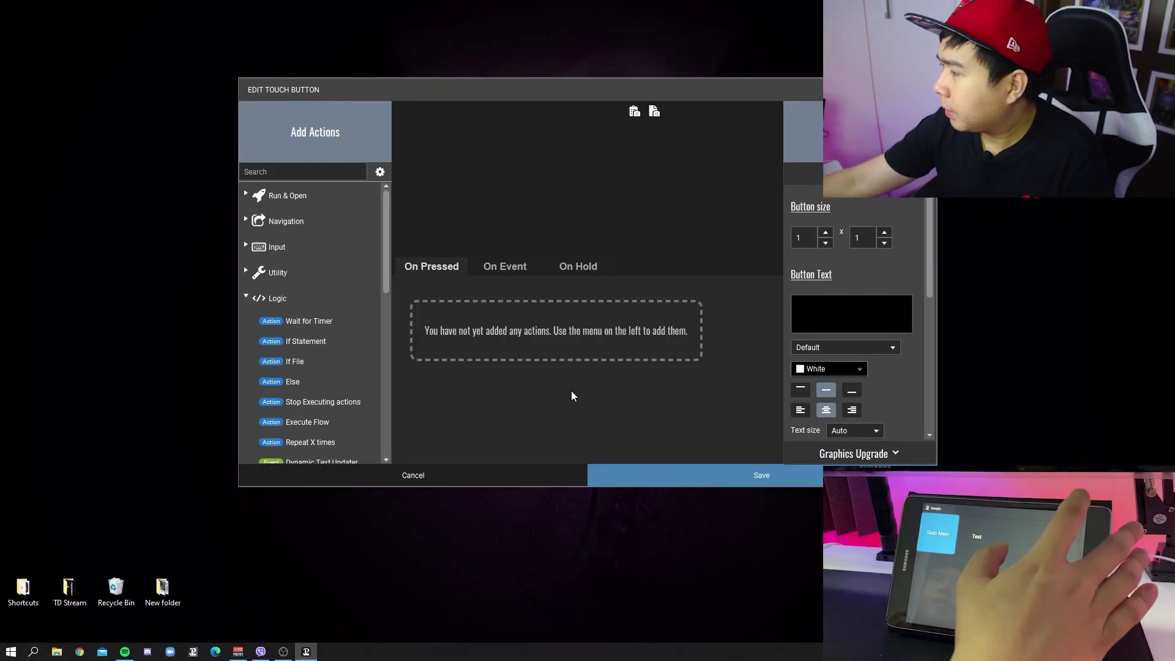
pyautogui.press('Escape')
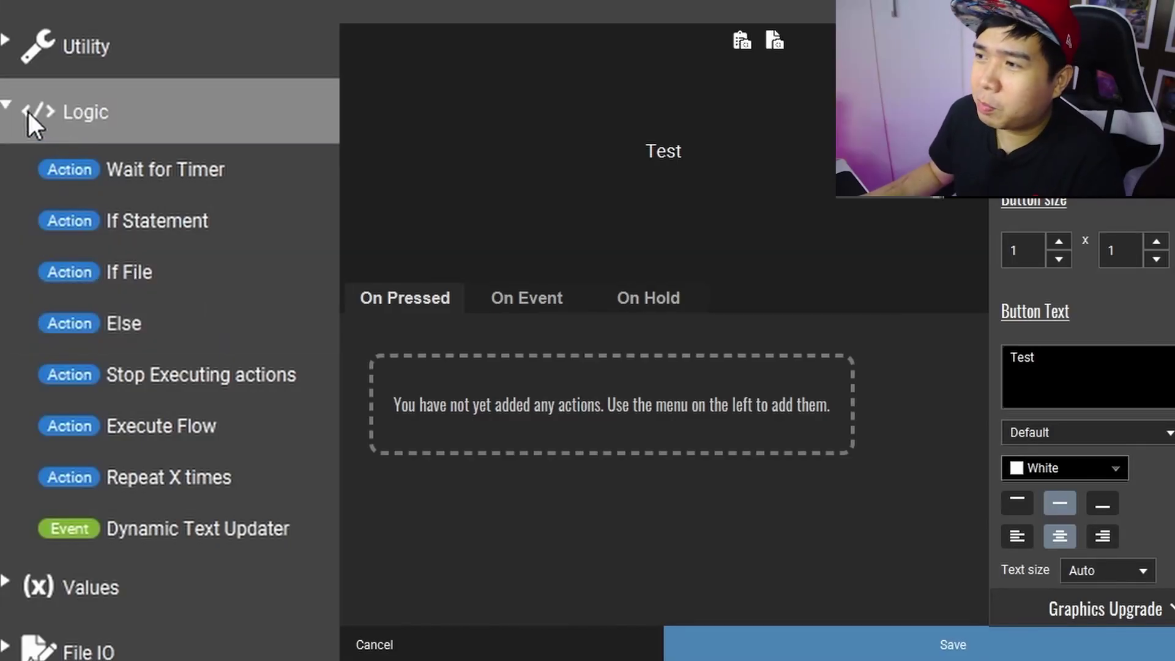
# - Collapse the Logic category, expand Values, and examine its actions alongside the button's logic setup
pyautogui.click(7, 105)
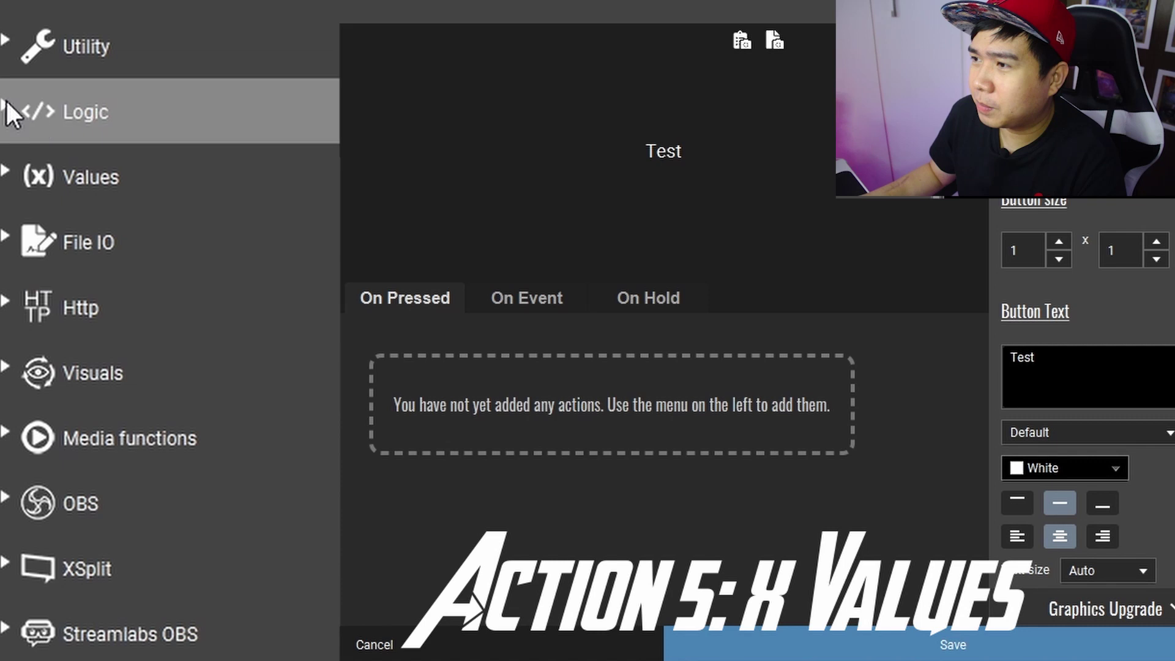
pyautogui.click(9, 160)
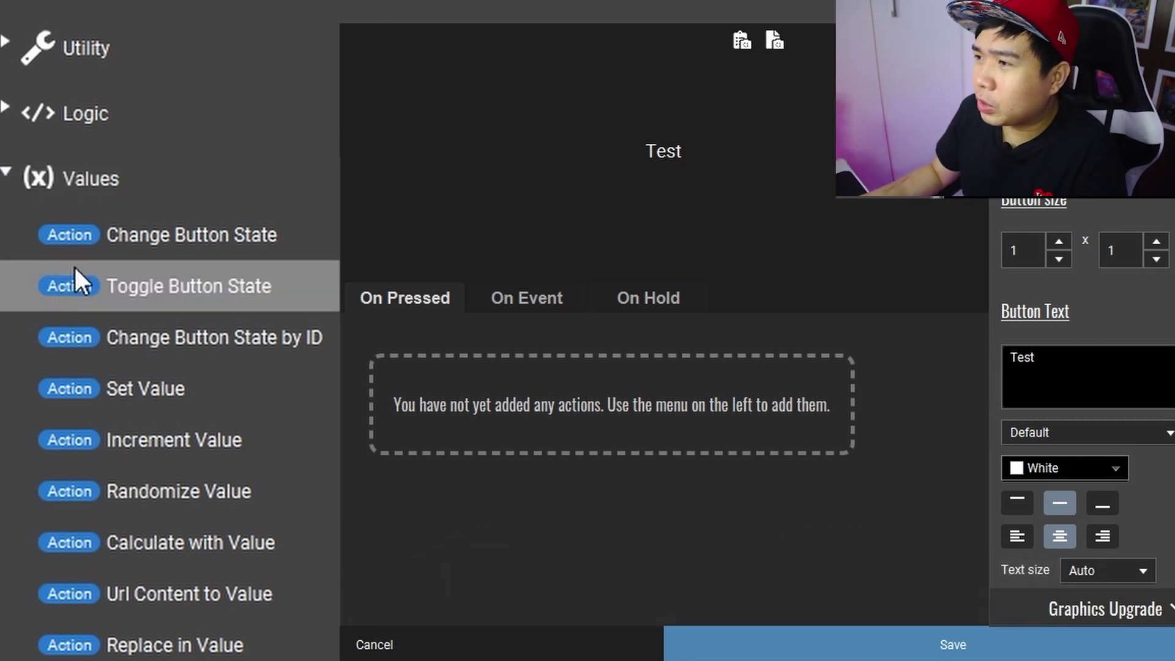
pyautogui.scroll(-3, 60, 277)
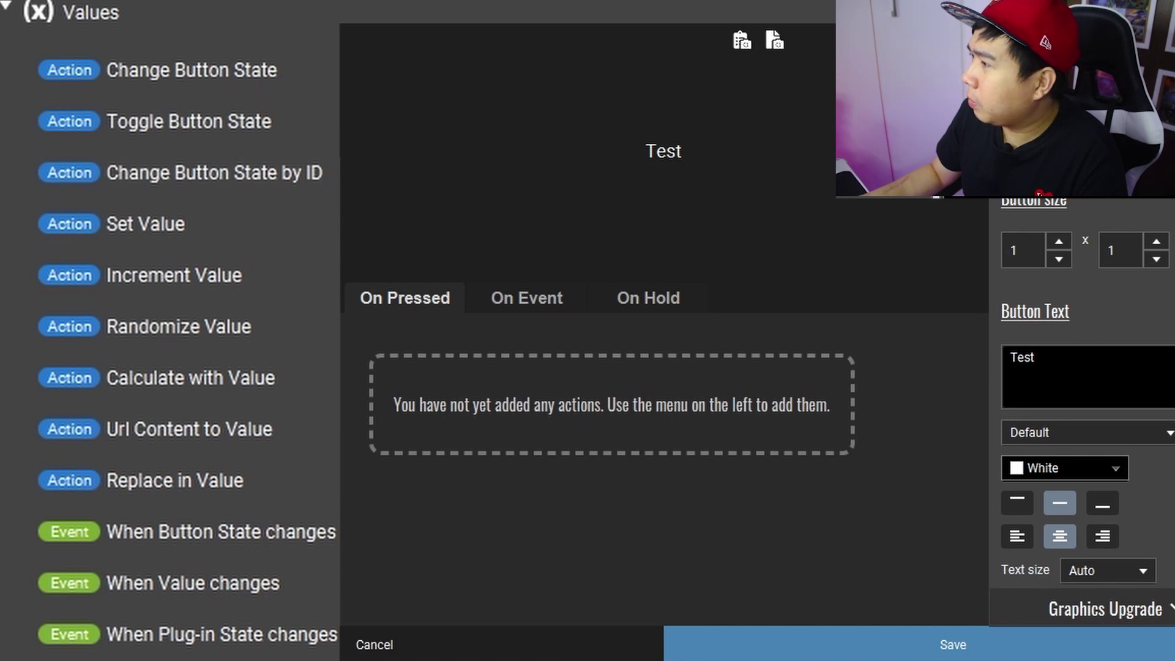
pyautogui.scroll(-5, 1078, 398)
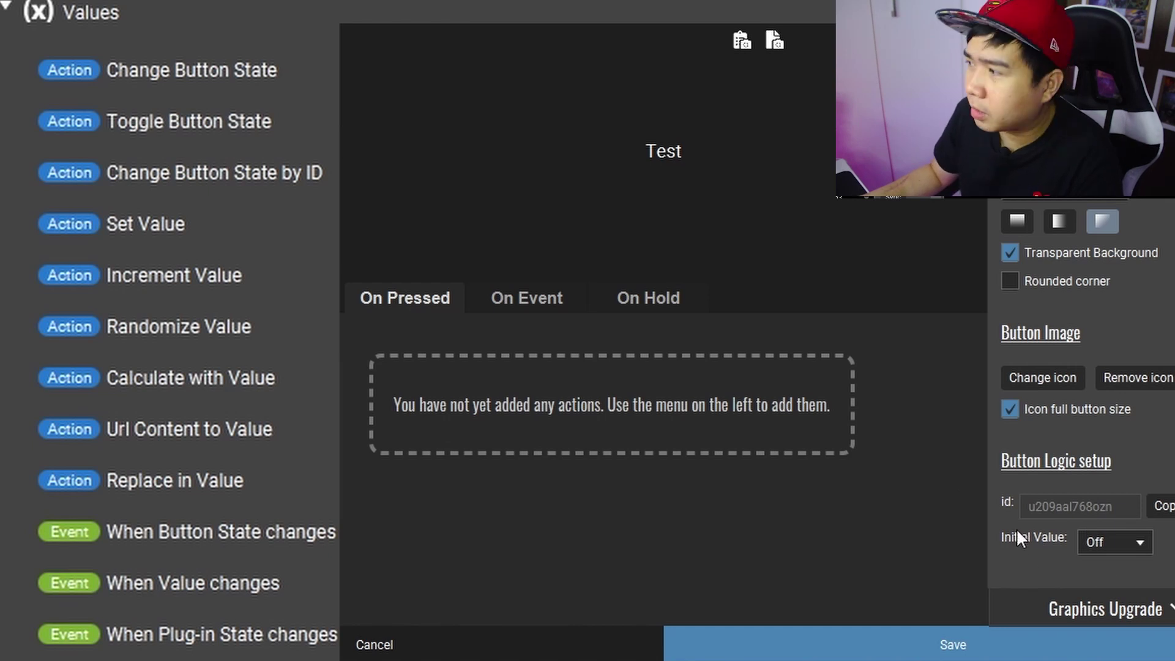
# - Add a Change Button State action under On Pressed and set the state to On
pyautogui.click(217, 61)
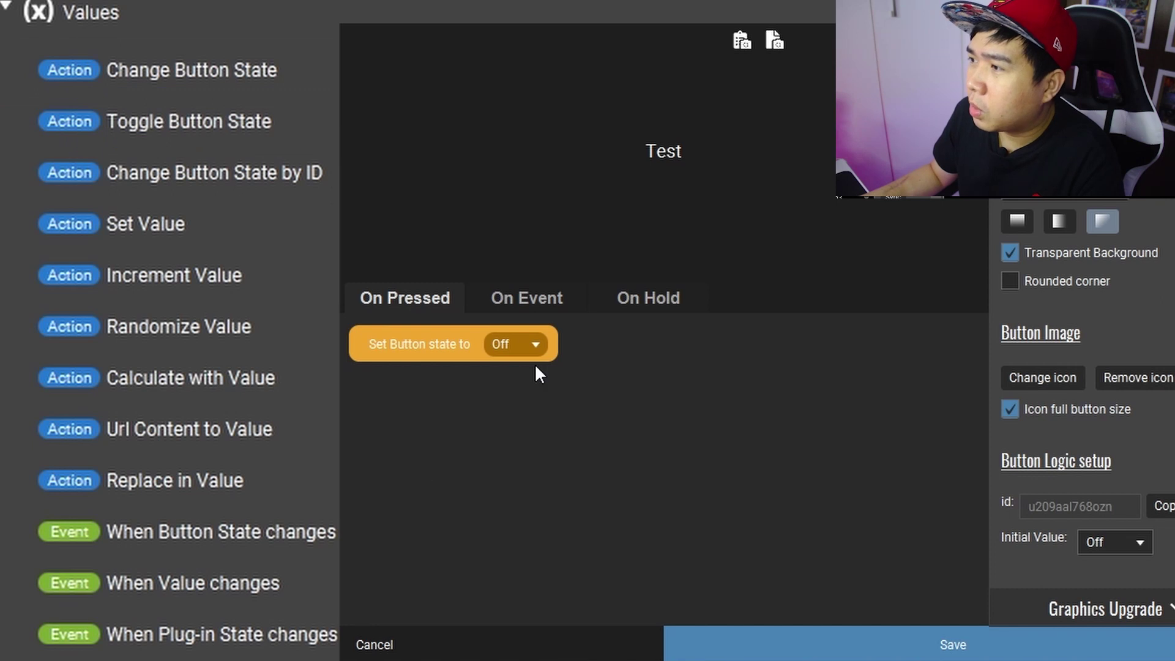
pyautogui.click(533, 345)
pyautogui.click(498, 370)
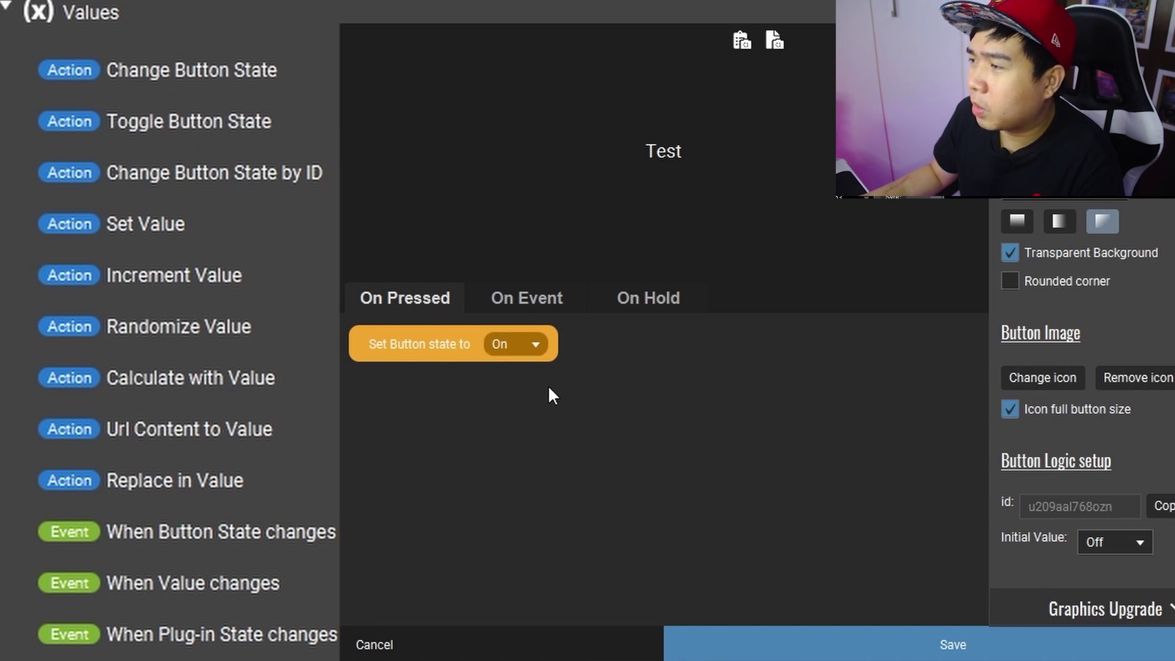
pyautogui.click(520, 395)
pyautogui.click(501, 348)
pyautogui.click(497, 369)
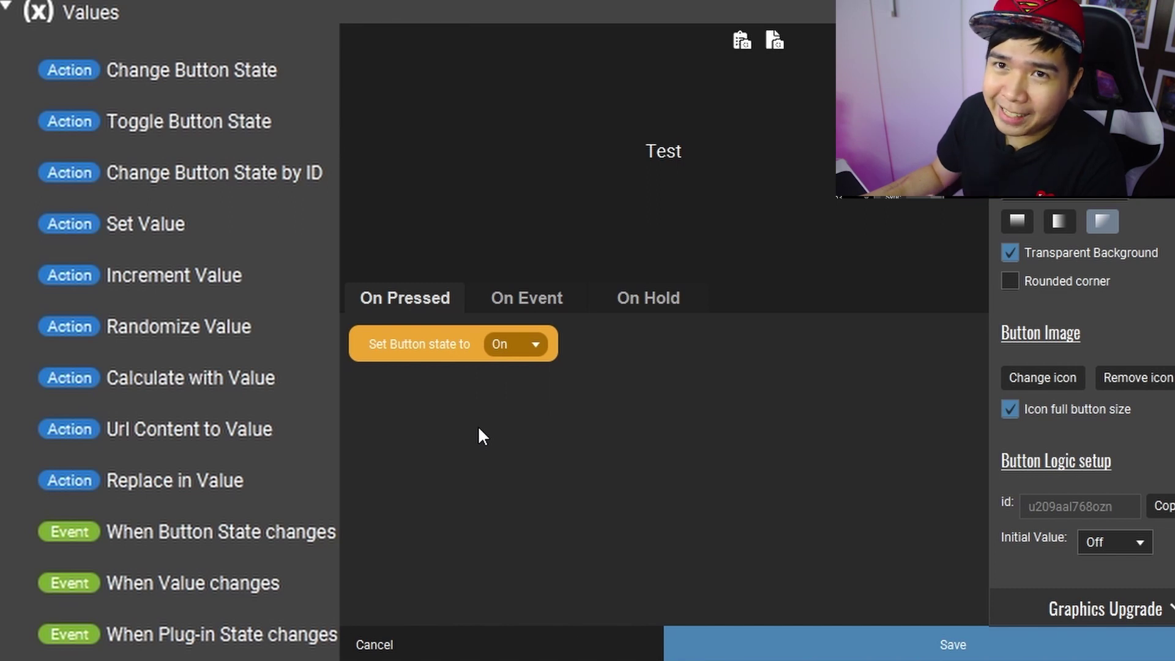
# - Clear the On Pressed list and try out the Toggle Button State and Change Button State by ID actions
pyautogui.press('Delete')
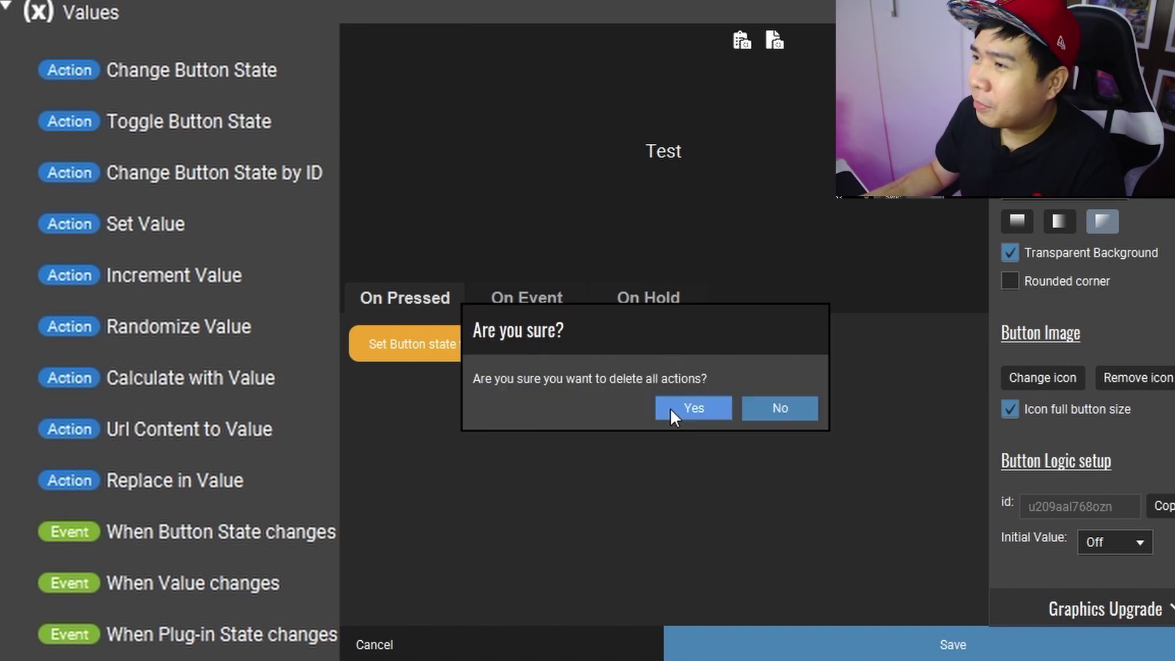
pyautogui.click(673, 408)
pyautogui.click(147, 129)
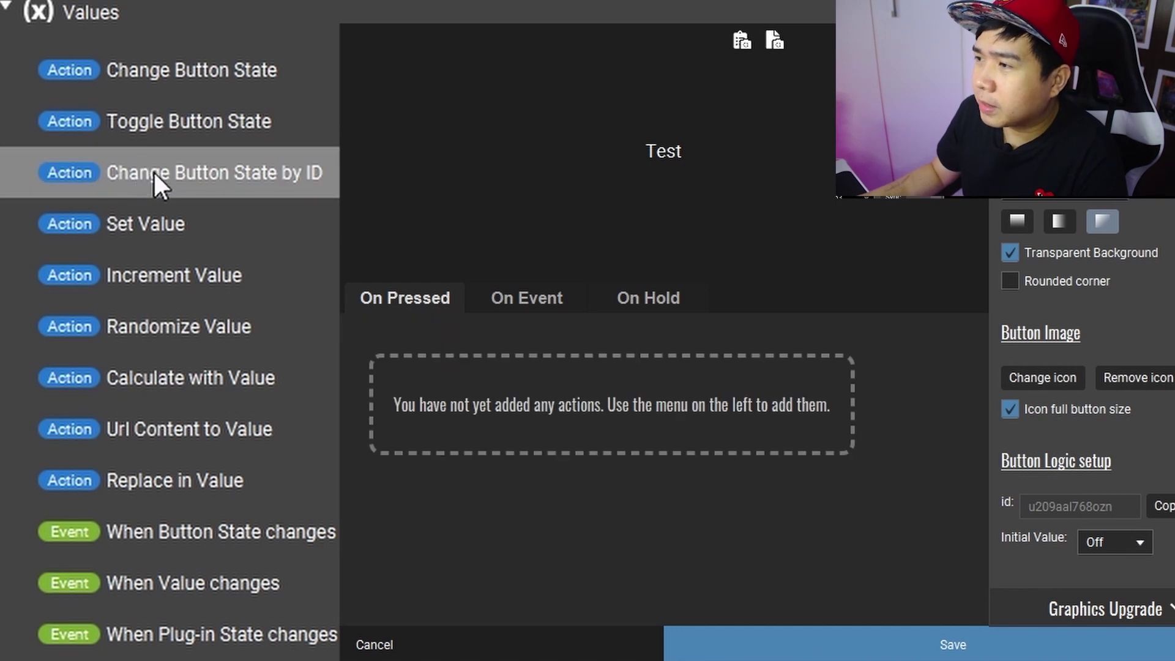
pyautogui.click(154, 174)
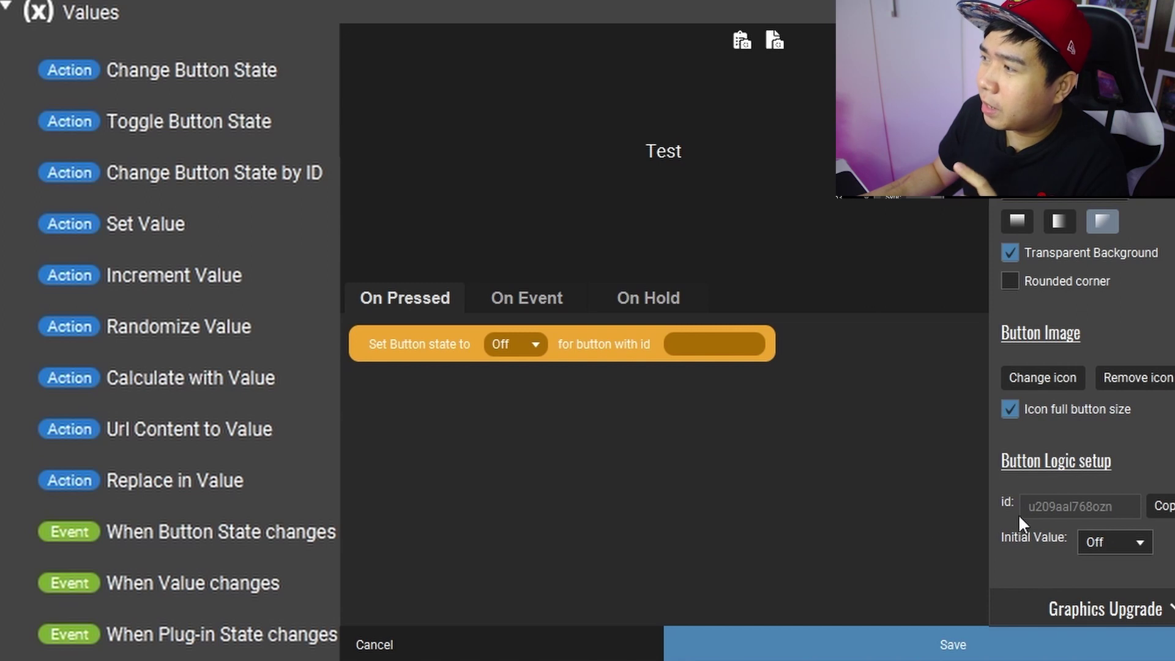
# - Open the Goto Main button, copy its id from the Button Logic setup, and save it
pyautogui.click(704, 643)
pyautogui.click(439, 284)
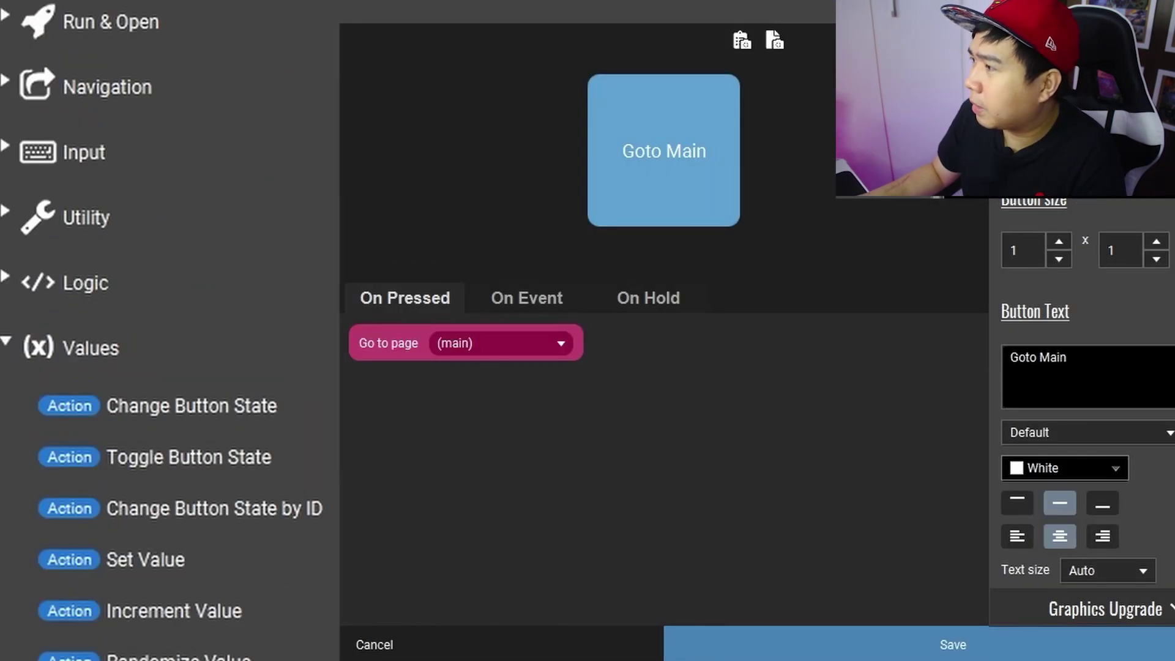
pyautogui.scroll(-8, 1148, 530)
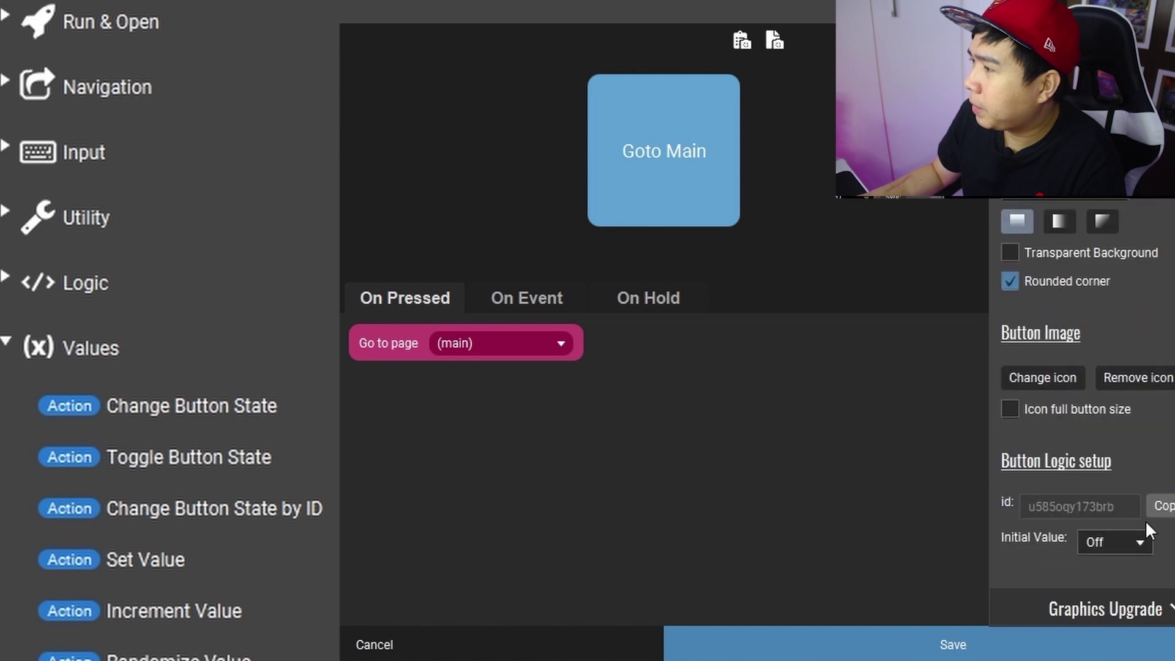
pyautogui.click(855, 640)
# - Add a Change Button State by ID action to the Test button's On Pressed list with button id u585oqy173brb
pyautogui.click(601, 257)
pyautogui.click(534, 300)
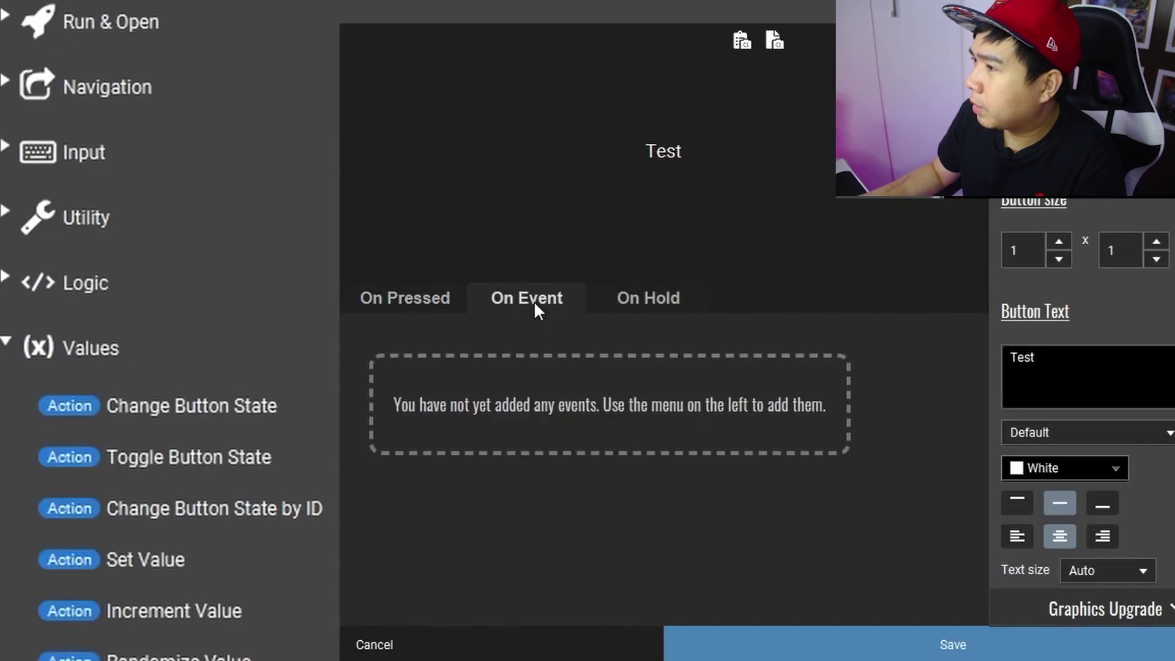
pyautogui.click(405, 306)
pyautogui.scroll(-10, 324, 306)
pyautogui.scroll(4, 319, 311)
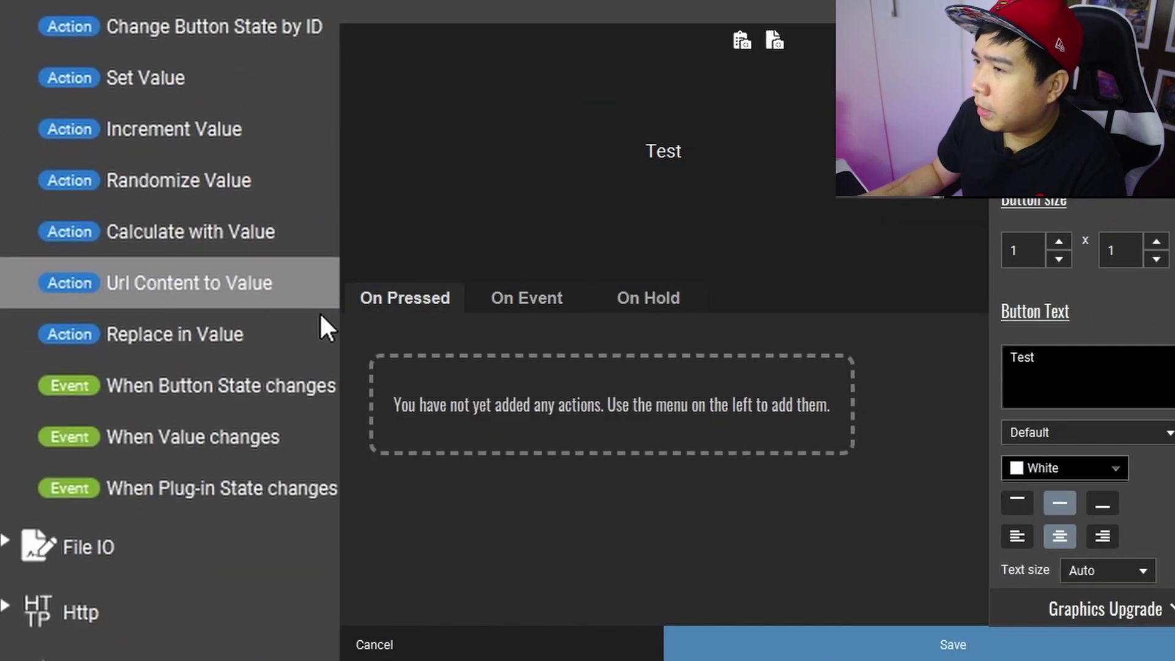
pyautogui.scroll(3, 280, 227)
pyautogui.click(277, 199)
pyautogui.click(691, 334)
pyautogui.write('u585oqy173brb')
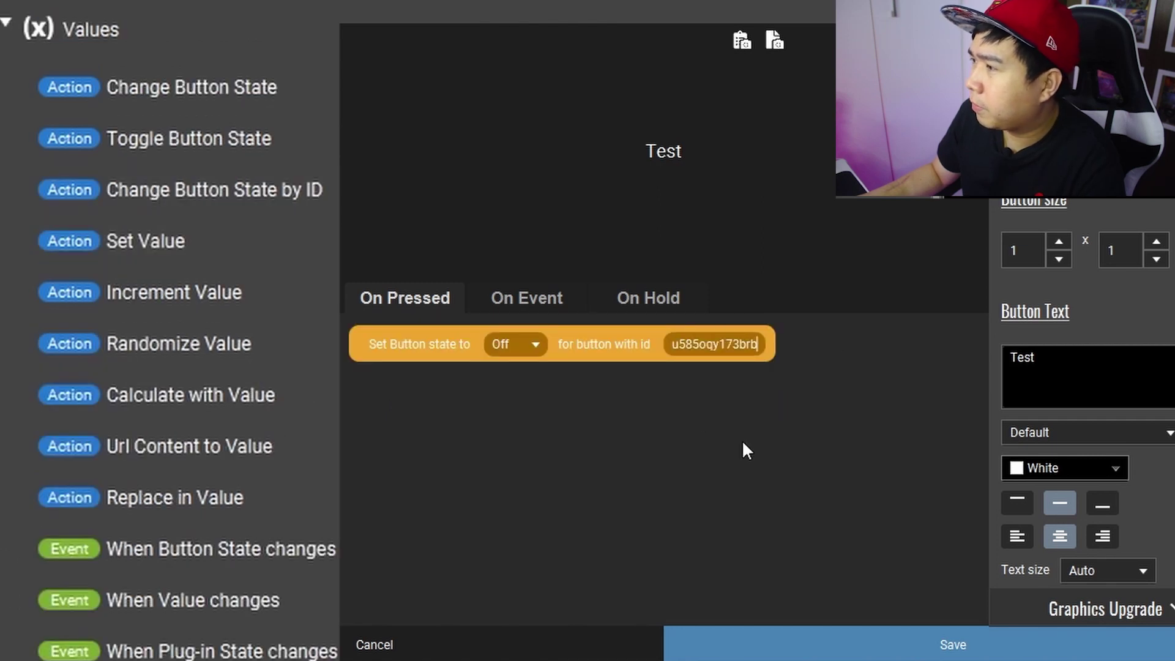
# - Set the state in the Change Button State by ID action to On and save the Test button
pyautogui.click(534, 345)
pyautogui.click(518, 371)
pyautogui.click(834, 653)
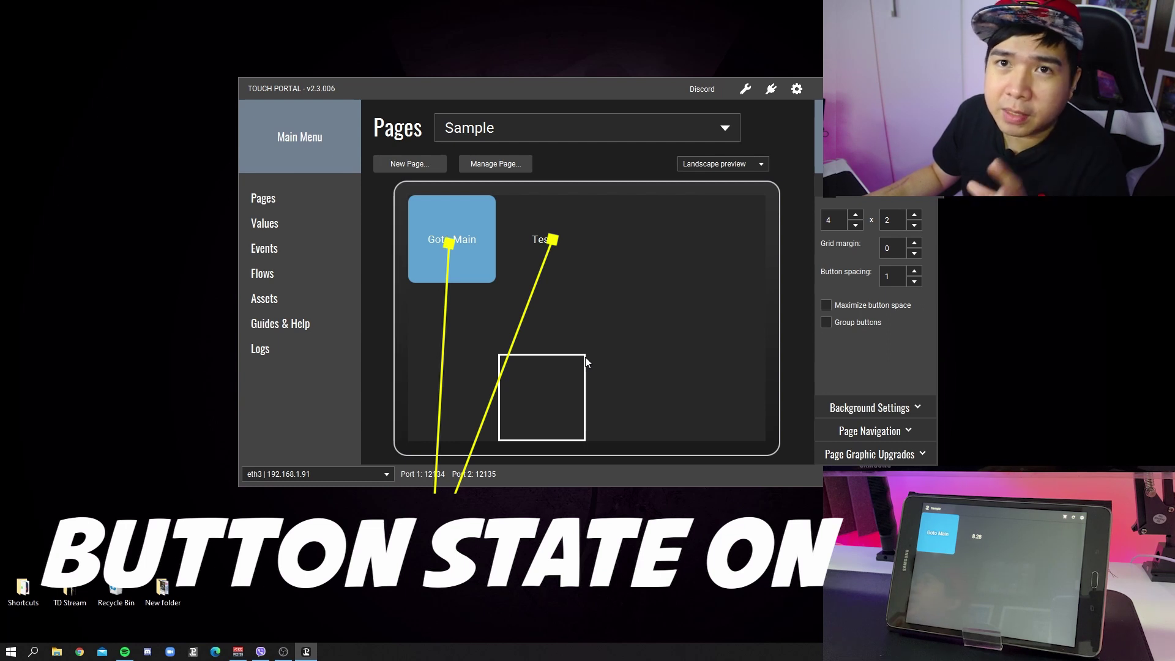
# - Try to pick a value id for a Set Value action on the Test button, and check the Values page
pyautogui.click(545, 257)
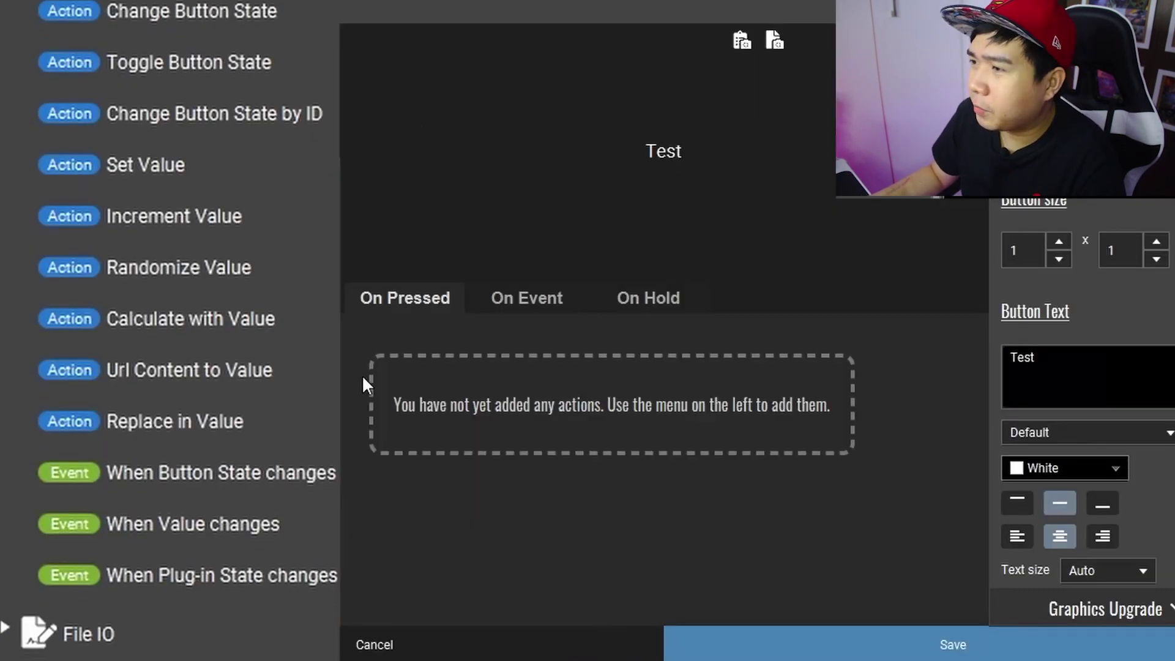
pyautogui.click(169, 158)
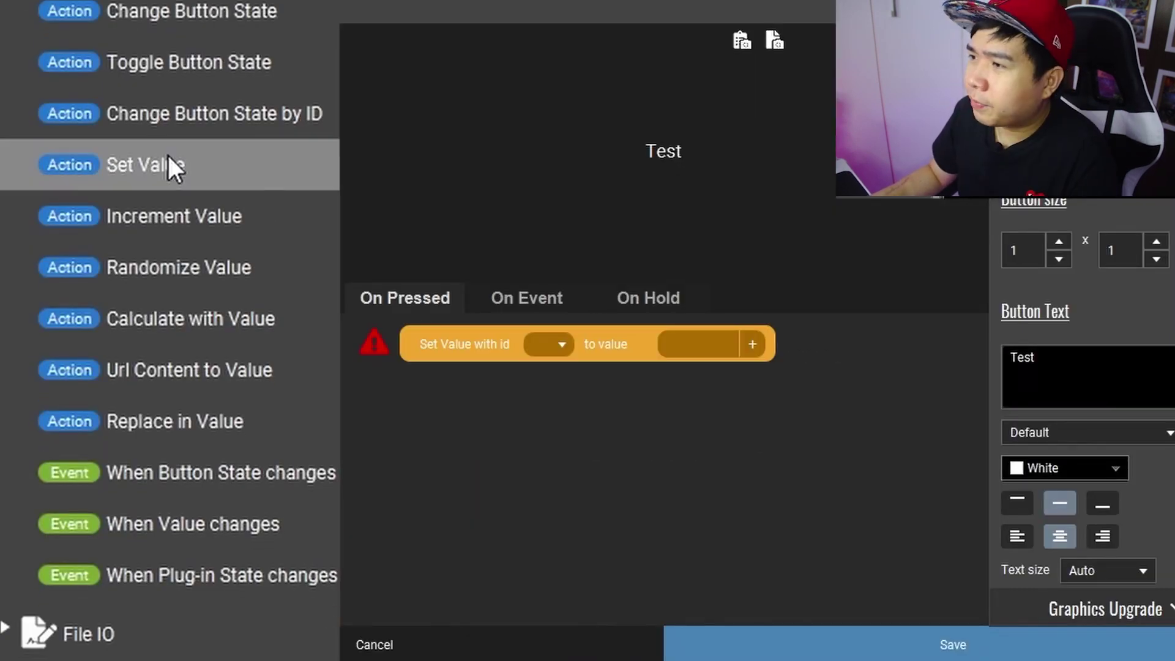
pyautogui.click(558, 345)
pyautogui.click(557, 346)
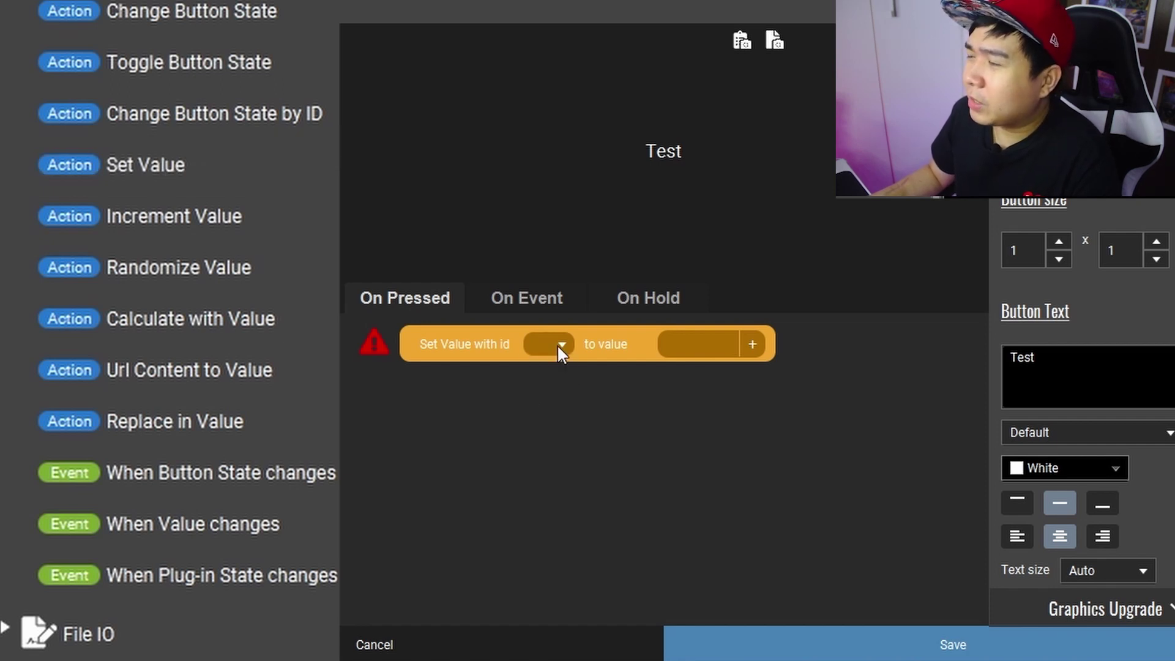
pyautogui.click(558, 638)
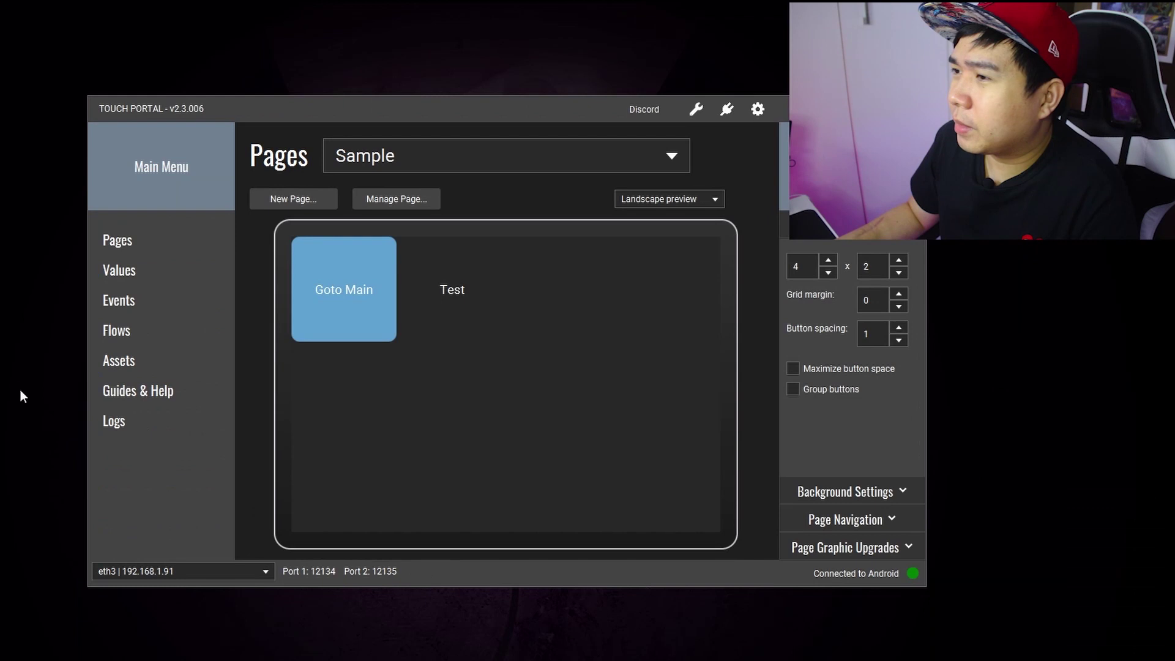
pyautogui.click(157, 271)
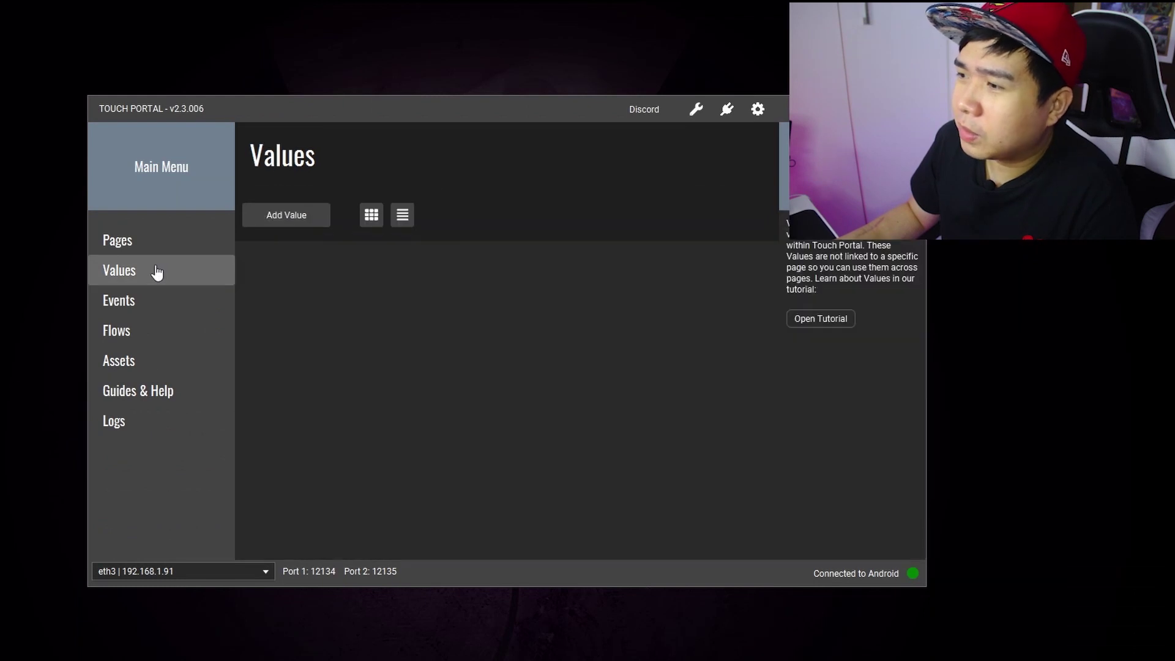
pyautogui.click(132, 242)
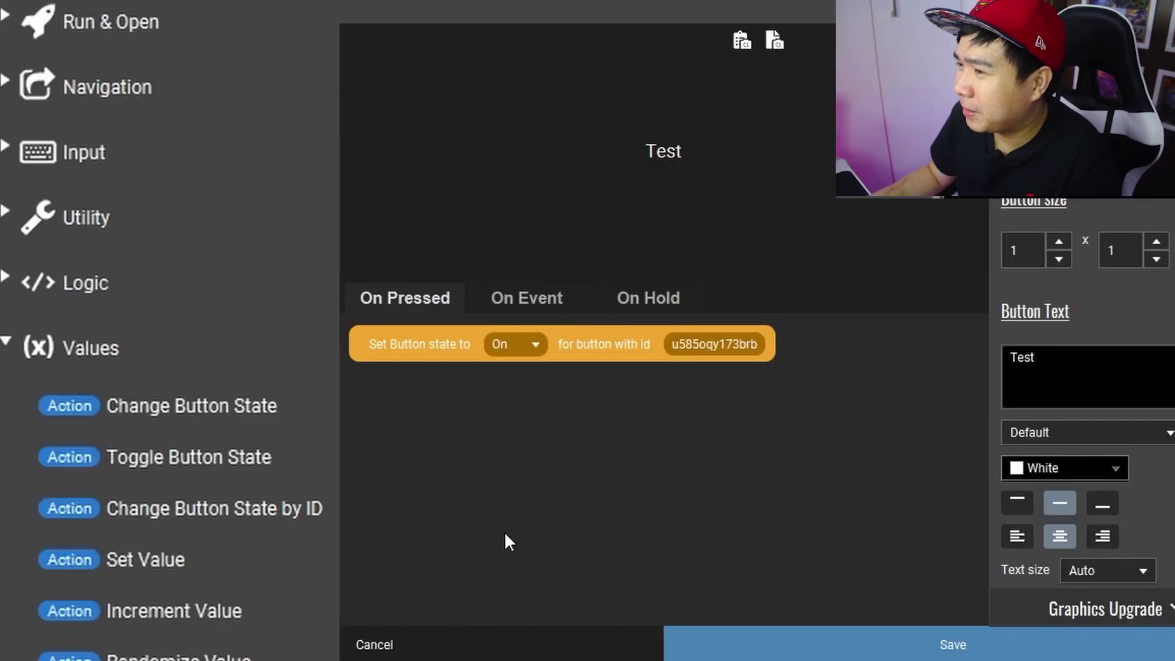
# - Clear the Test button's On Pressed list and add a Change Button State action set to On
pyautogui.scroll(-5, 221, 291)
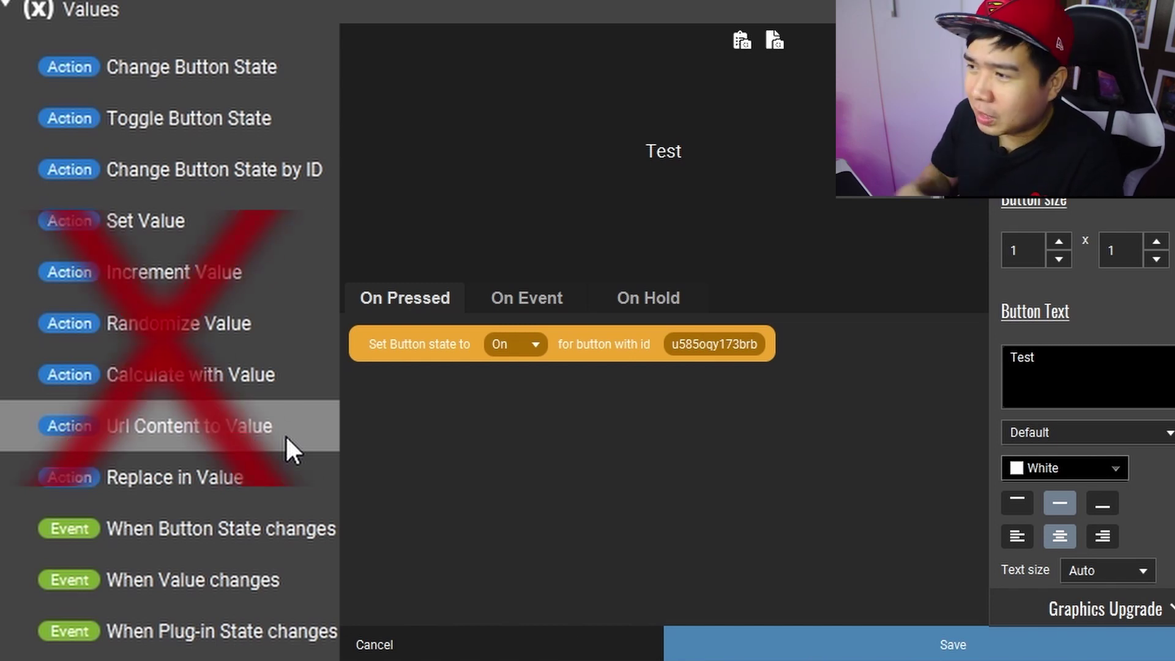
pyautogui.scroll(-3, 107, 377)
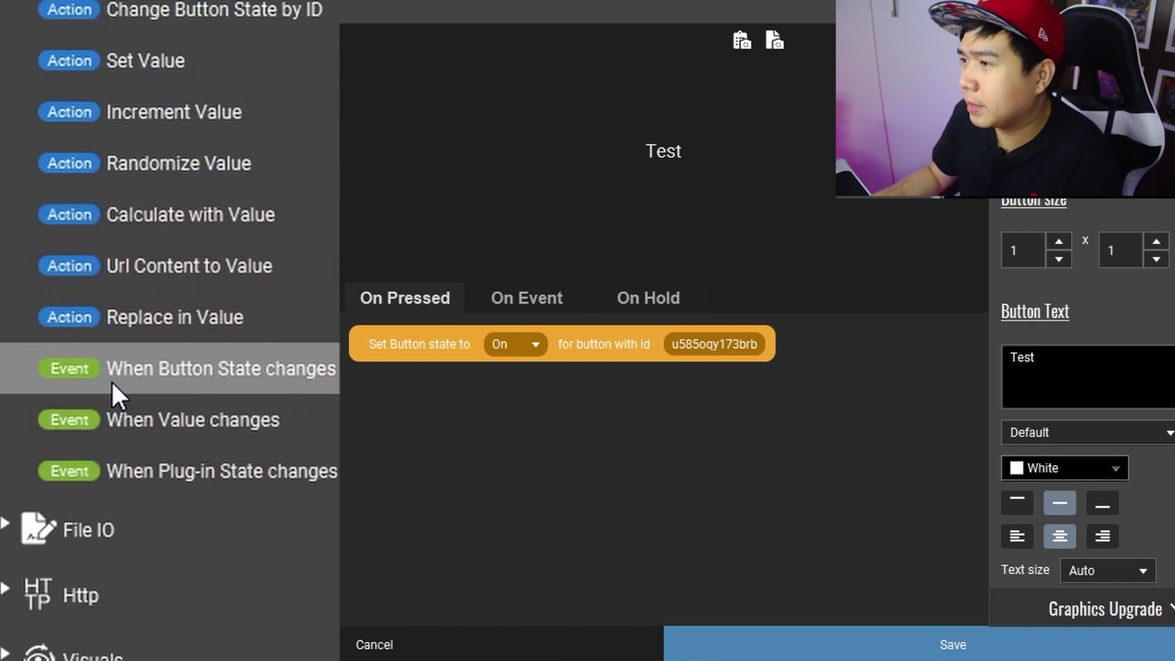
pyautogui.rightClick(598, 459)
pyautogui.click(627, 474)
pyautogui.click(692, 408)
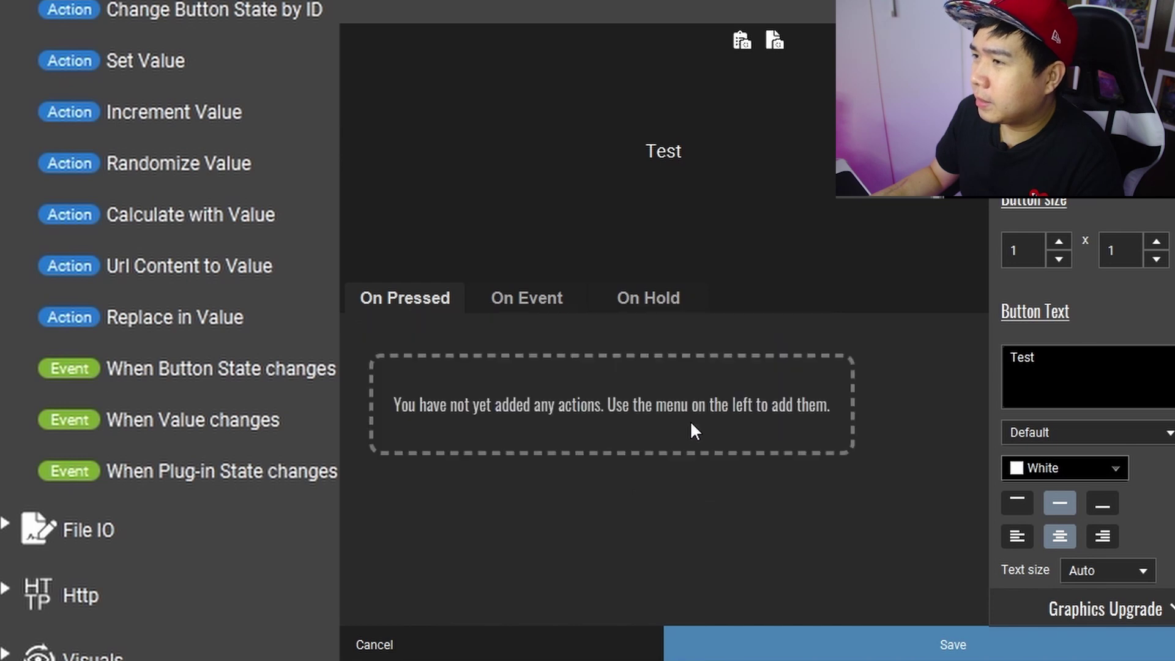
pyautogui.scroll(3, 231, 149)
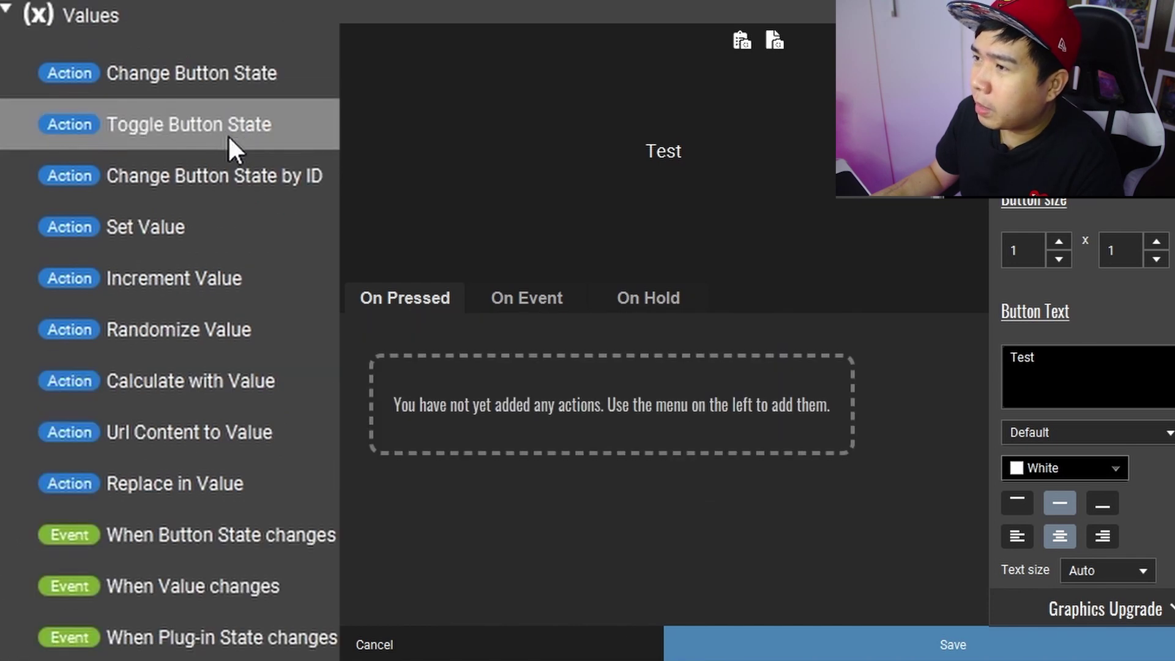
pyautogui.click(135, 71)
pyautogui.click(510, 350)
pyautogui.click(508, 395)
# - Add a When Button State changes event to the Test button and set its state to On
pyautogui.scroll(-3, 257, 526)
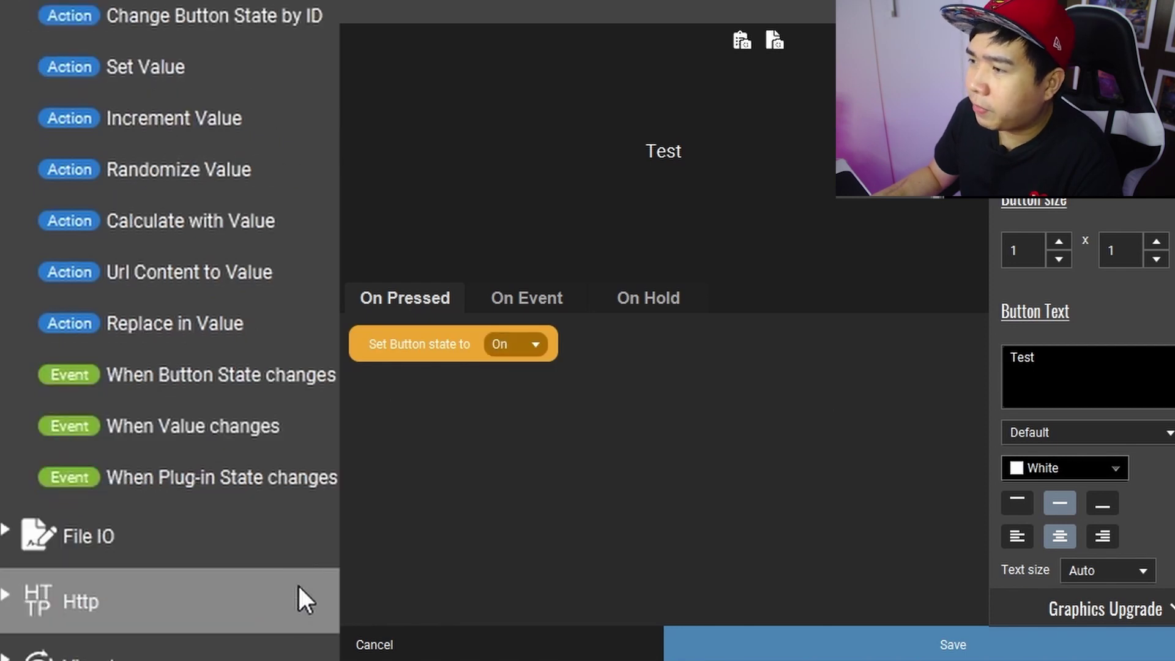
pyautogui.click(106, 385)
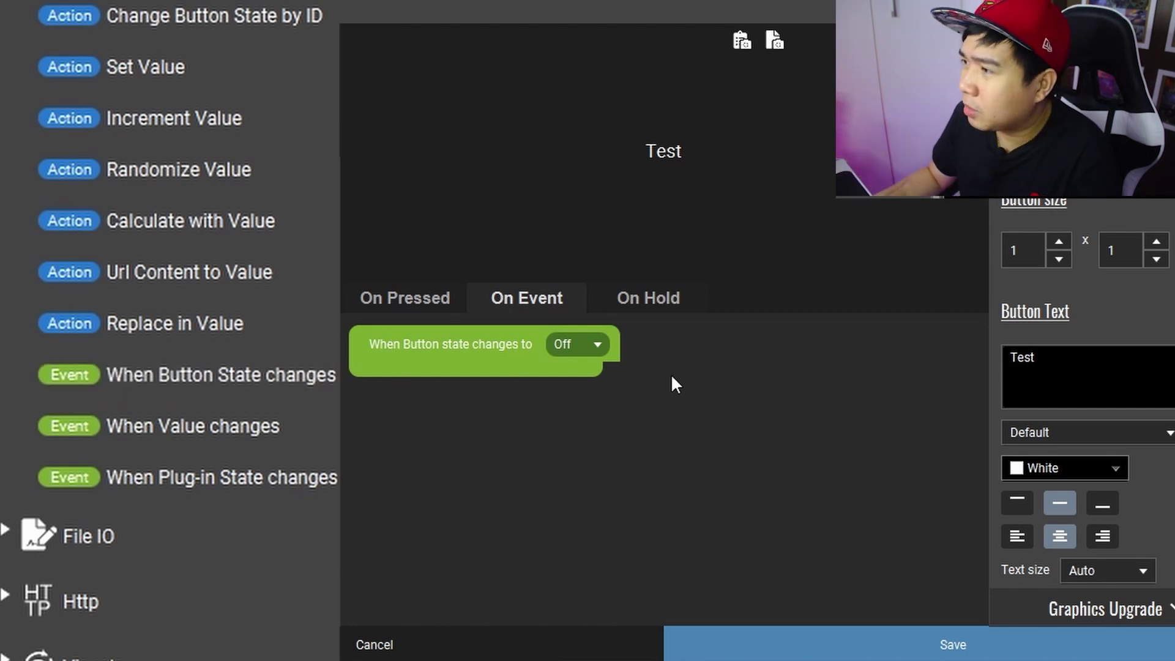
pyautogui.click(589, 341)
pyautogui.click(561, 366)
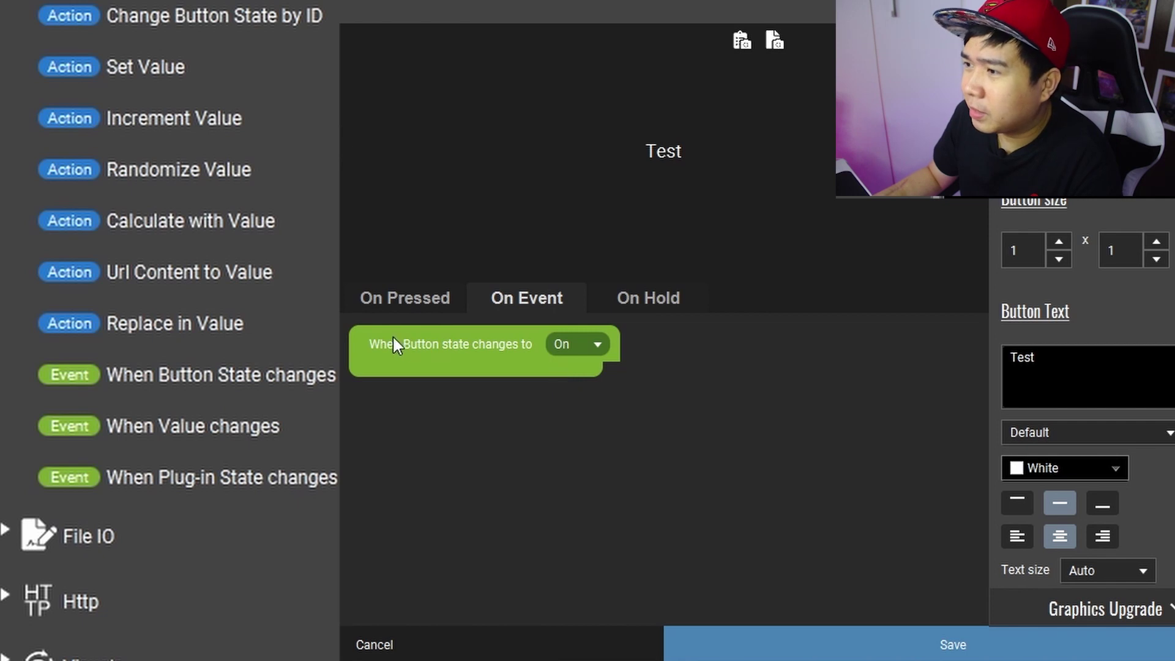
# - Add a Write Text action with the text "a" inside the When Button State changes event of the Test button
pyautogui.scroll(4, 295, 377)
pyautogui.click(5, 160)
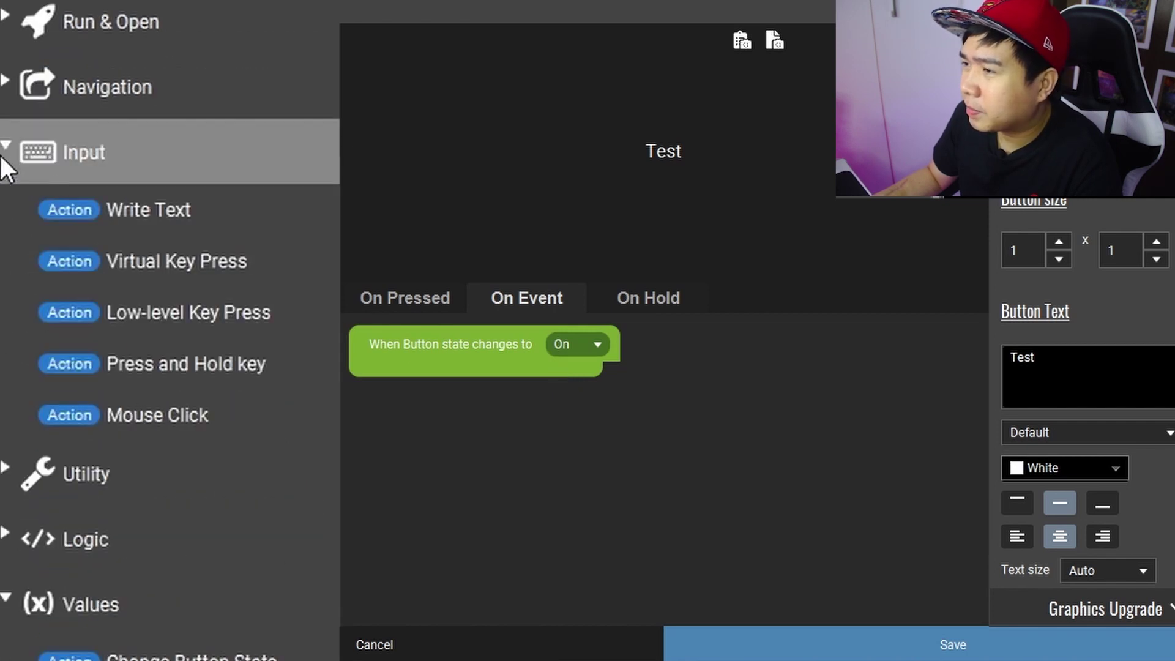
pyautogui.click(71, 210)
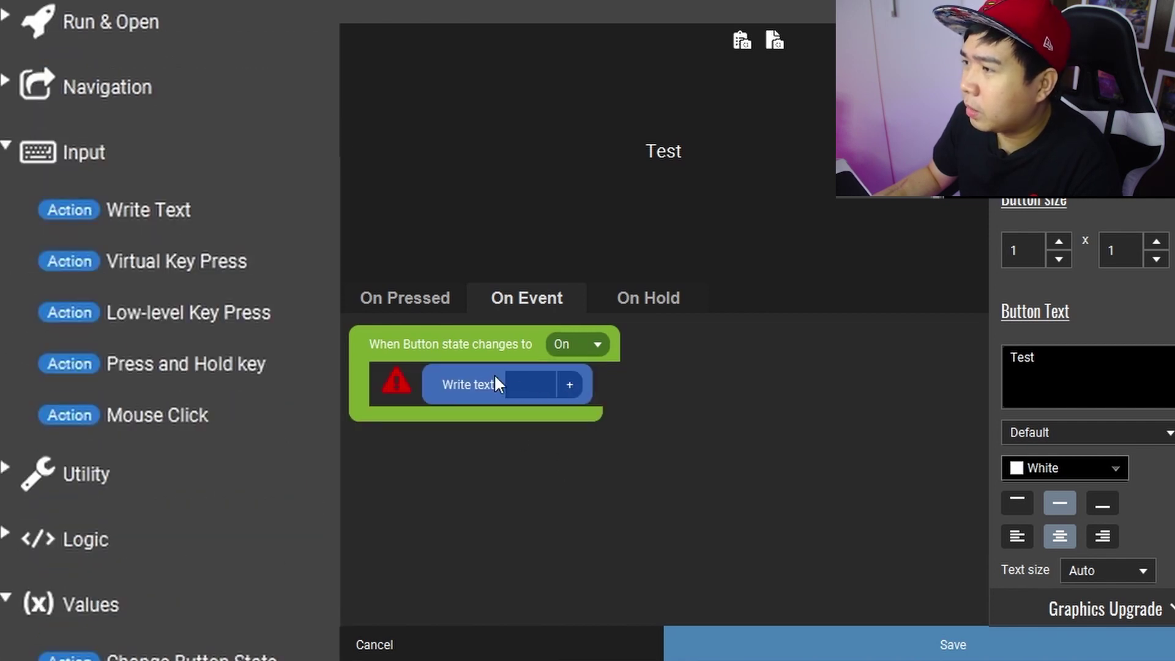
pyautogui.write('a')
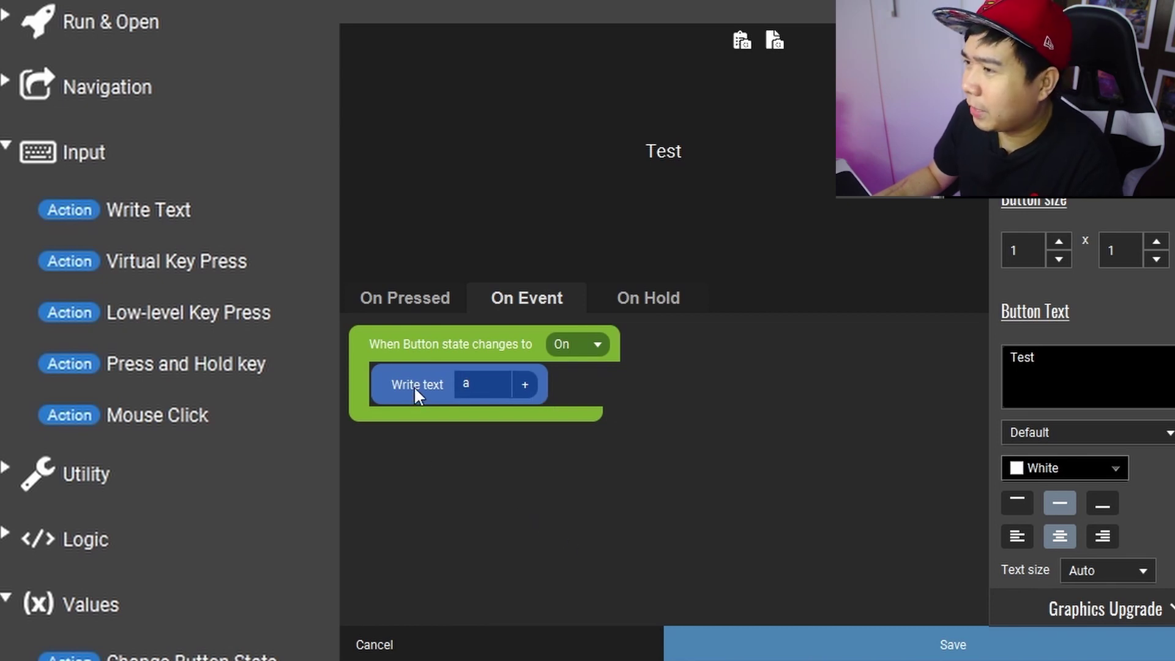
# - Delete all actions from the Test button's On Pressed list
pyautogui.scroll(-12, 343, 331)
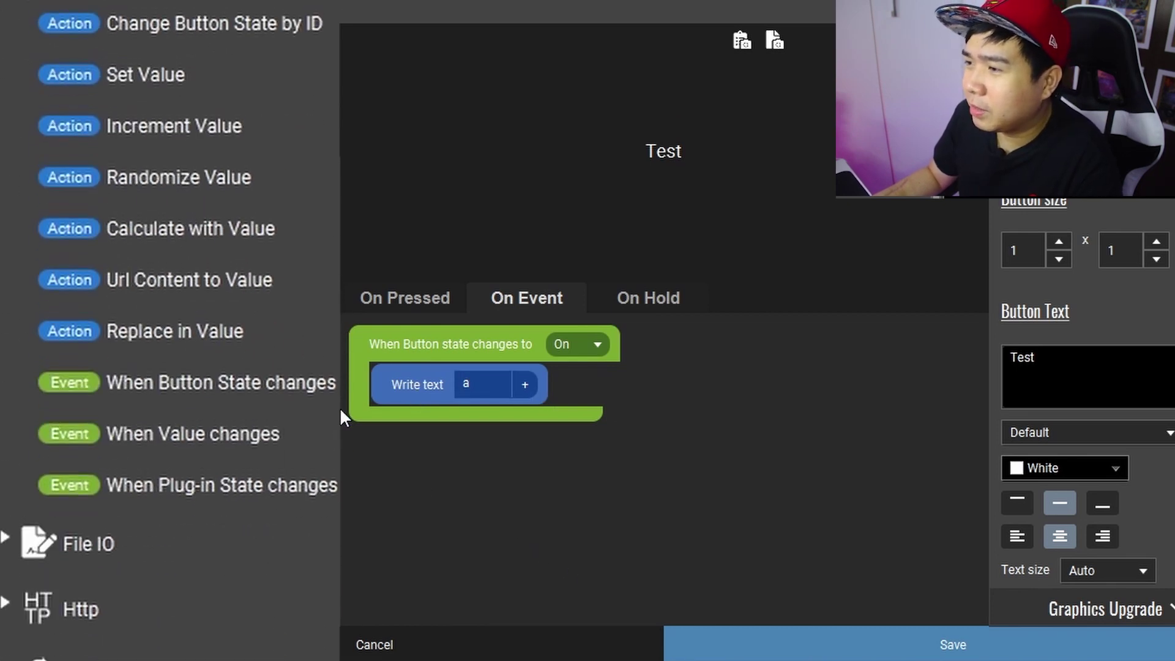
pyautogui.scroll(-3, 341, 416)
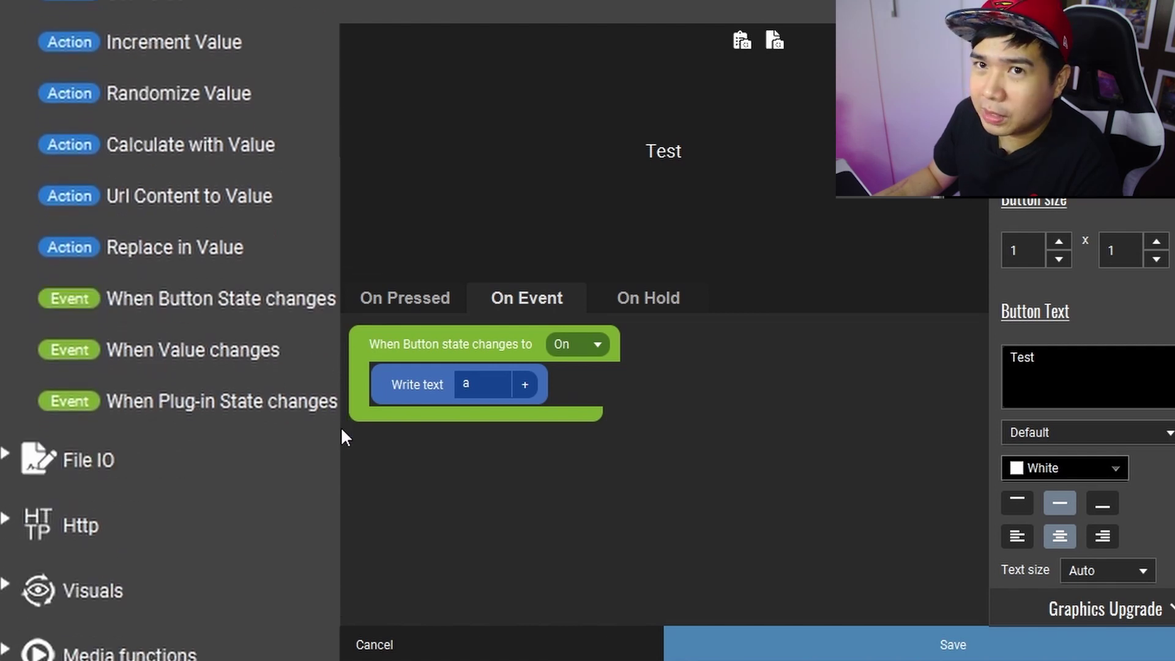
pyautogui.click(391, 295)
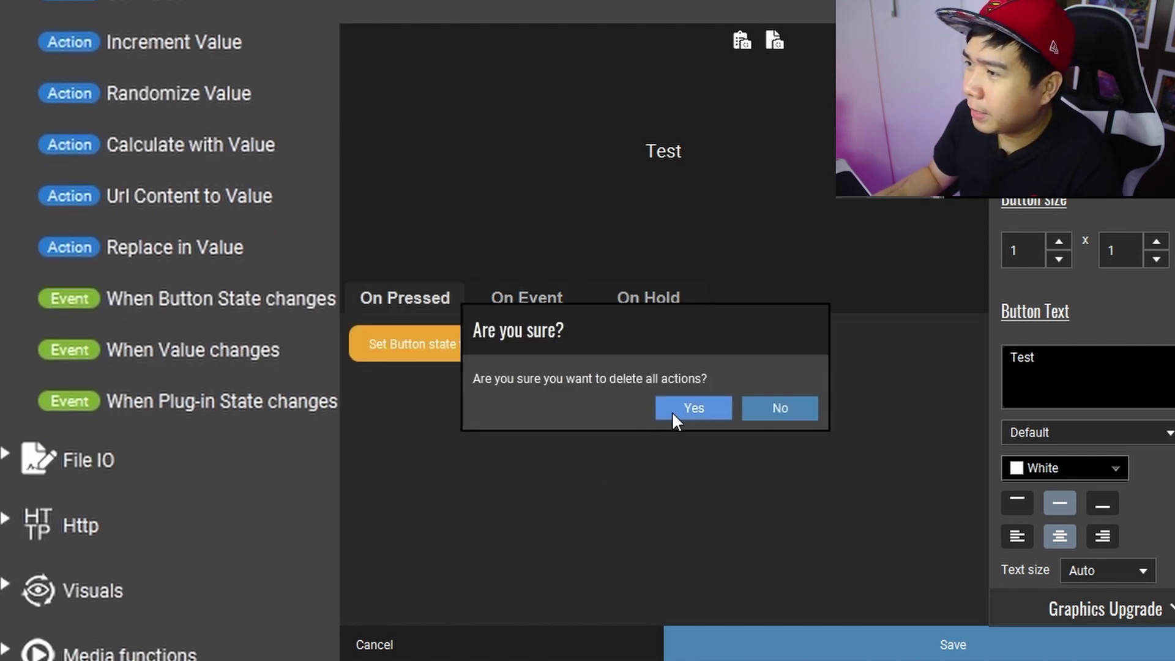
pyautogui.click(658, 414)
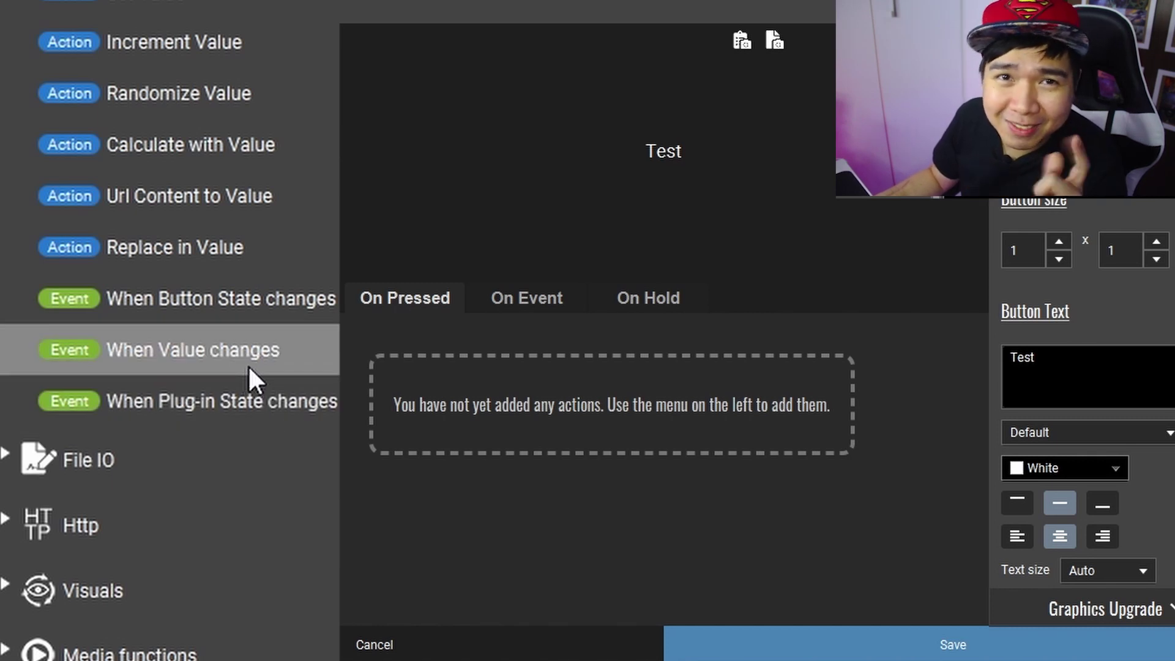
# - Add a File IO Write to file action to the Test button's On Pressed list
pyautogui.scroll(-9, 234, 321)
pyautogui.scroll(-5, 234, 321)
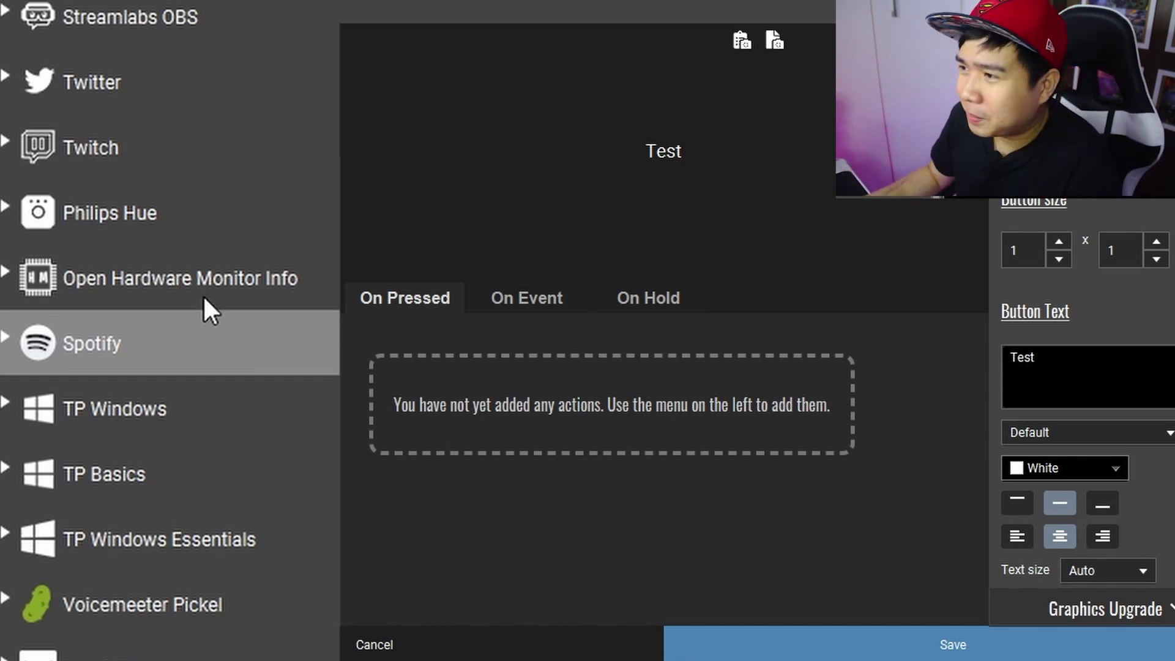
pyautogui.scroll(7, 204, 295)
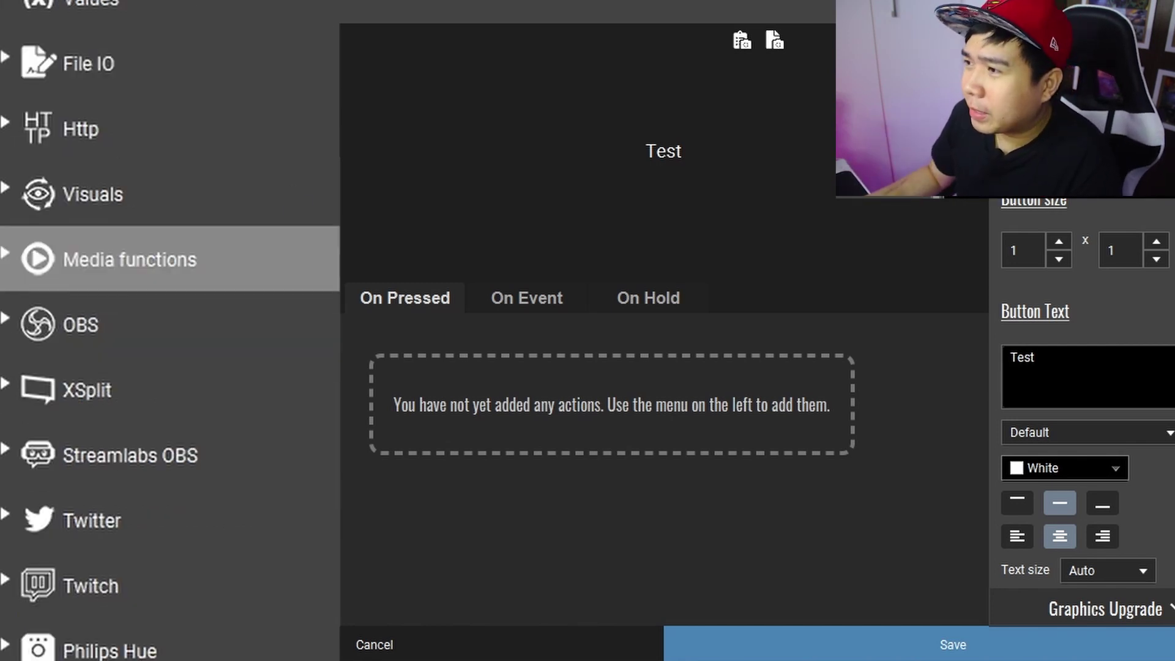
pyautogui.click(21, 58)
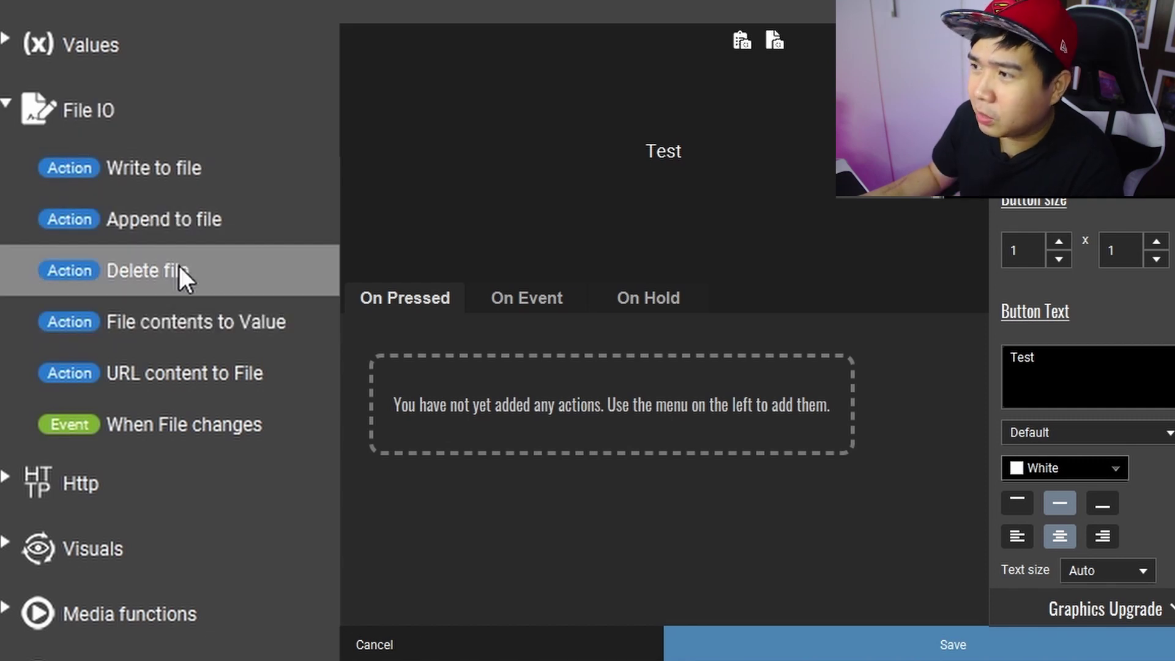
pyautogui.click(148, 184)
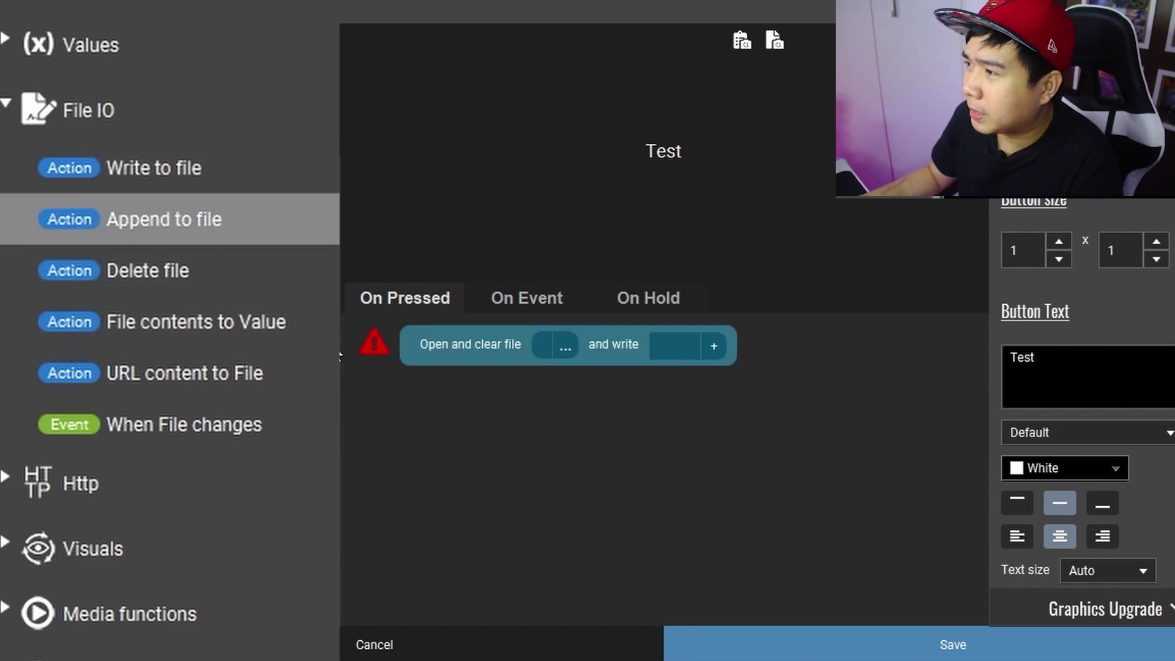
# - Set the Write to file action to file.txt in Documents with the OBS variable $obs_cpu as content, and save the button
pyautogui.click(567, 346)
pyautogui.doubleClick(512, 144)
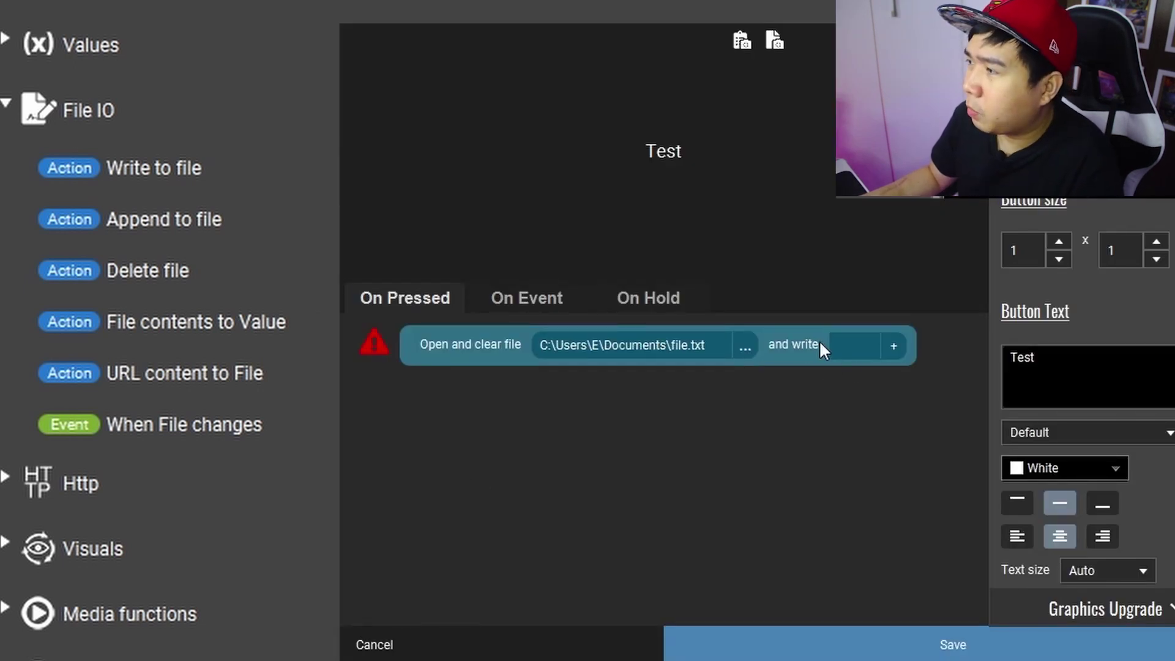
pyautogui.click(894, 346)
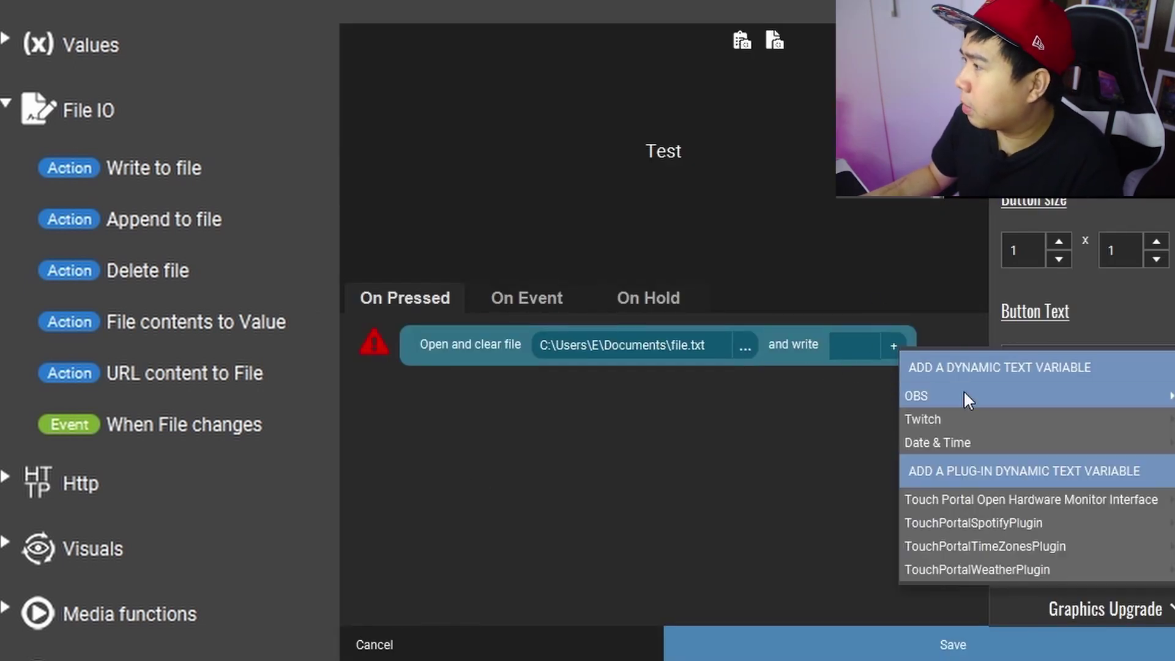
pyautogui.click(1173, 396)
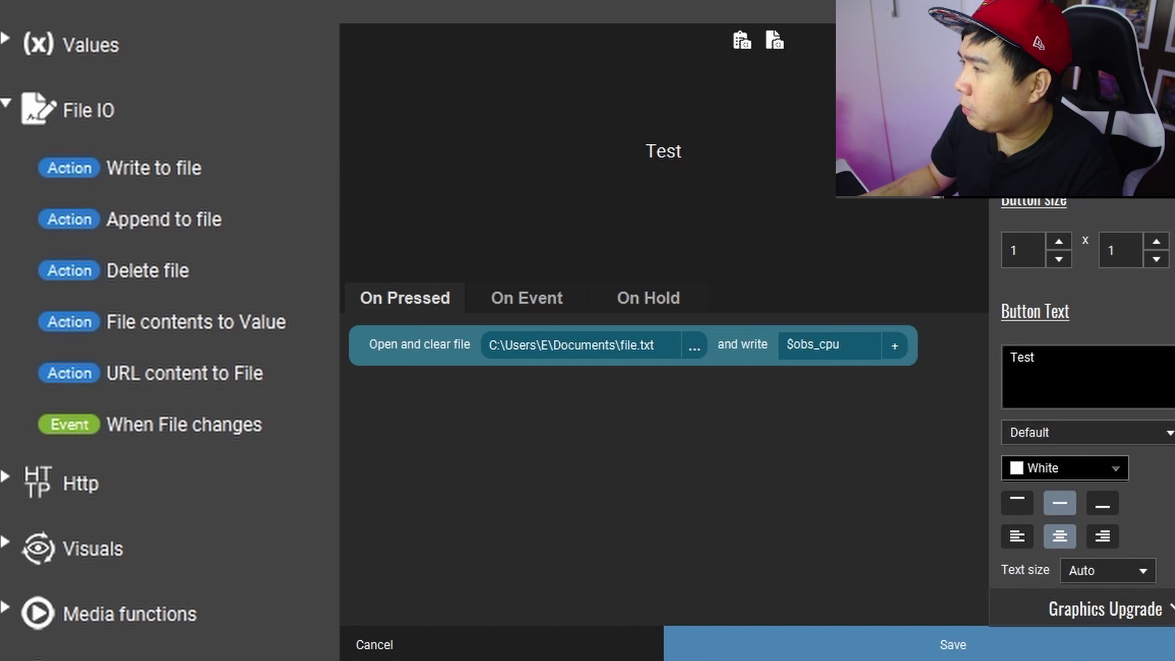
pyautogui.click(752, 632)
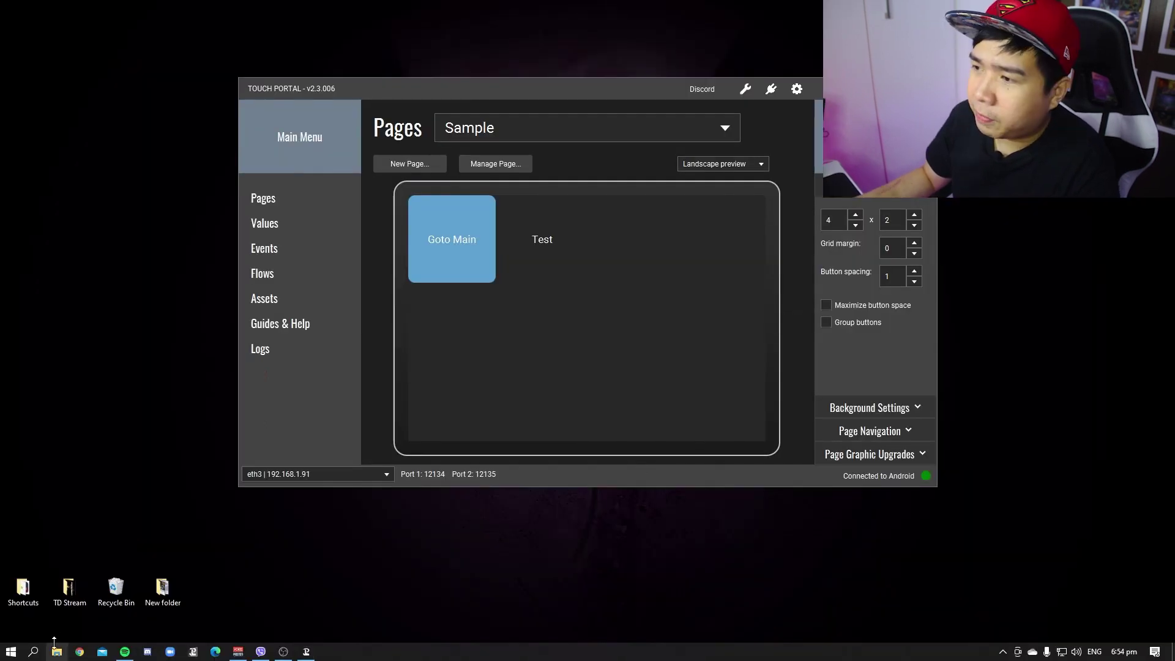
# - Open file.txt from the Documents folder in File Explorer and check its contents before and after triggering the Test button
pyautogui.click(56, 651)
pyautogui.click(208, 314)
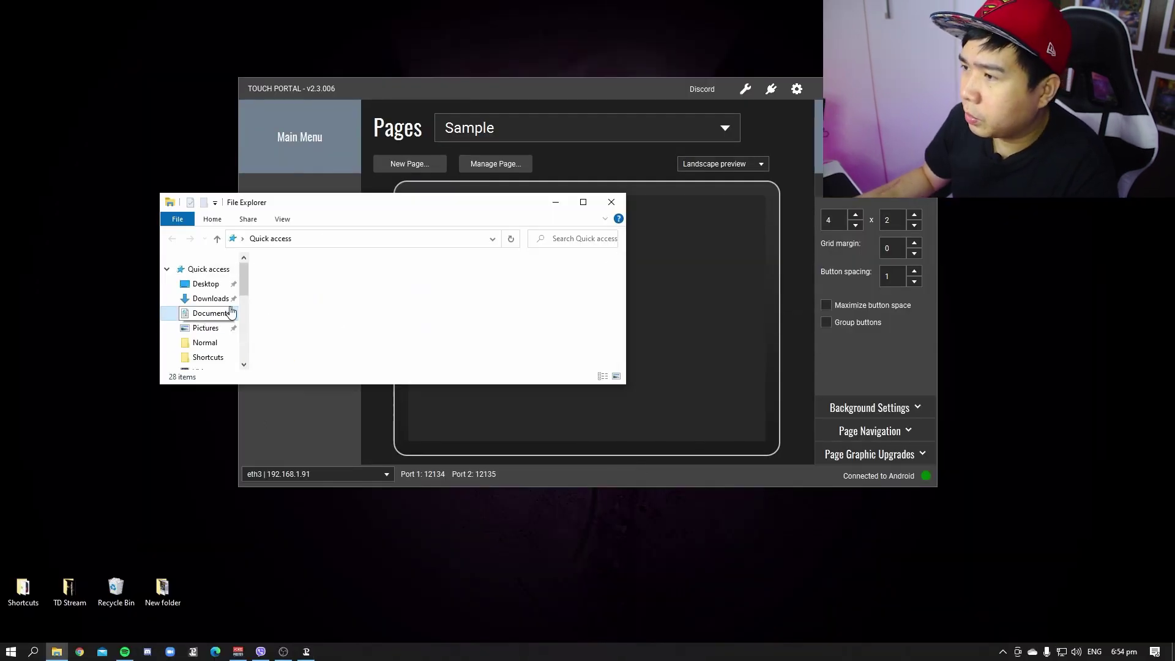
pyautogui.doubleClick(299, 280)
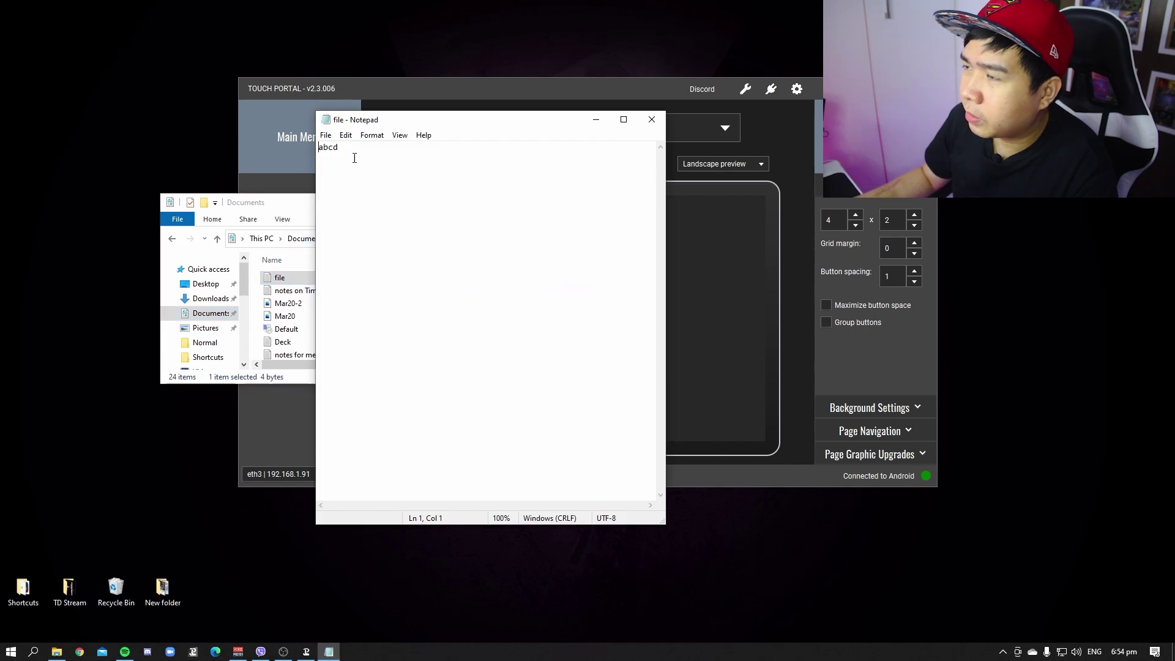
pyautogui.click(651, 119)
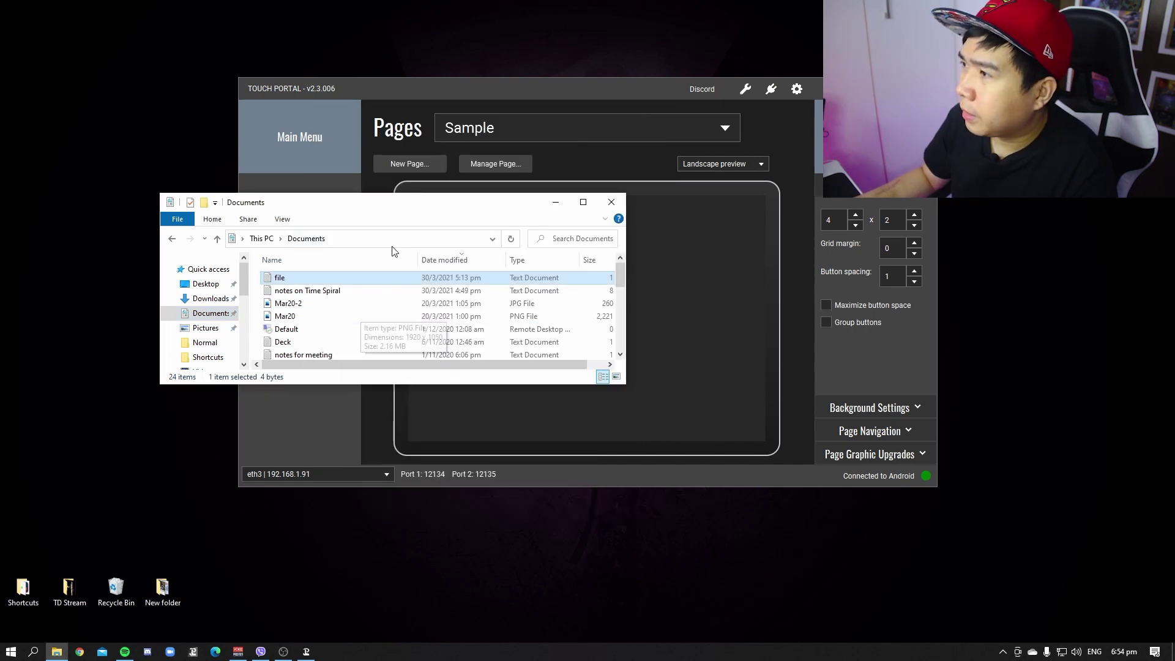
pyautogui.click(558, 86)
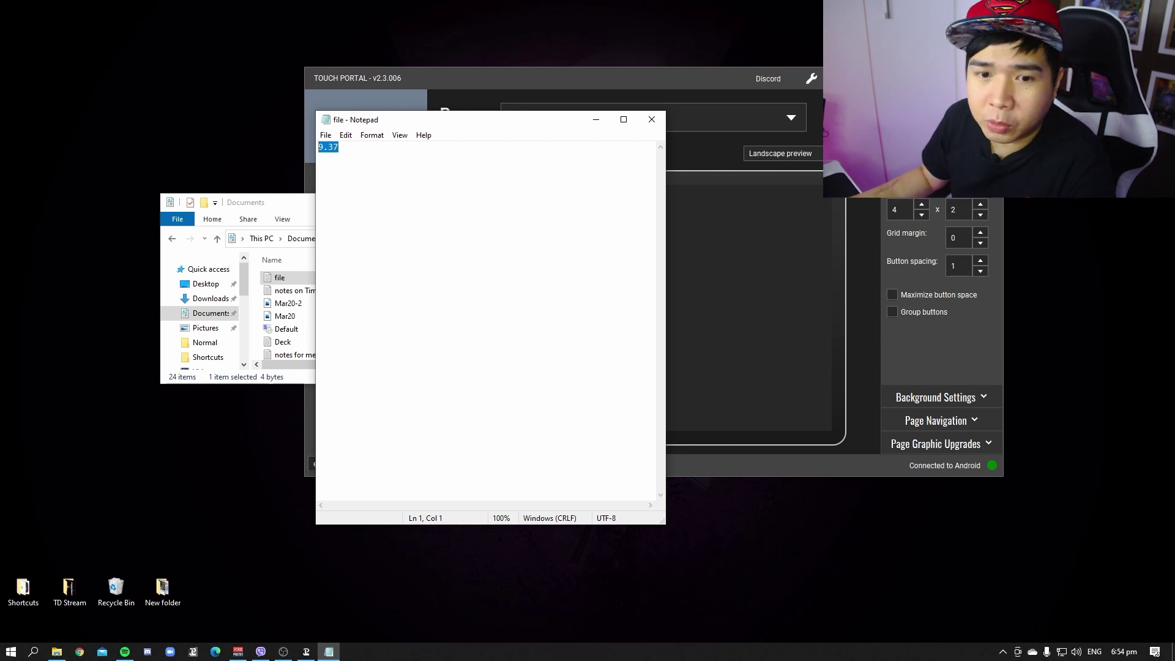
pyautogui.click(653, 116)
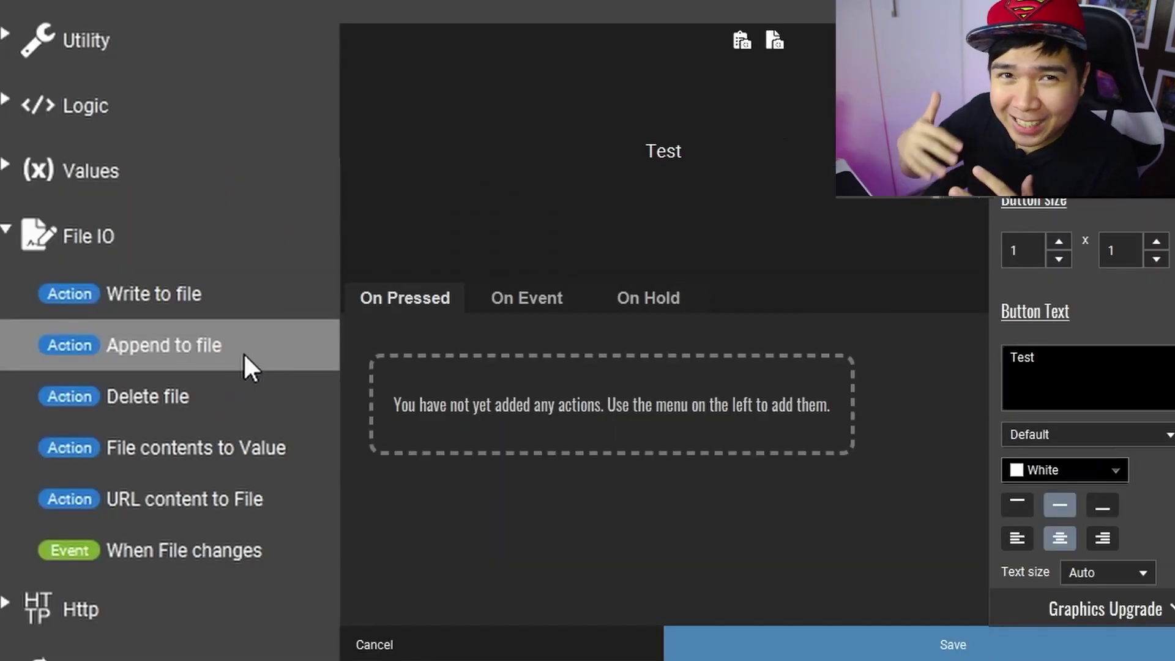
# - Add an Append to file action that appends $obs_fps to file.txt in Documents, and save the Test button
pyautogui.click(242, 352)
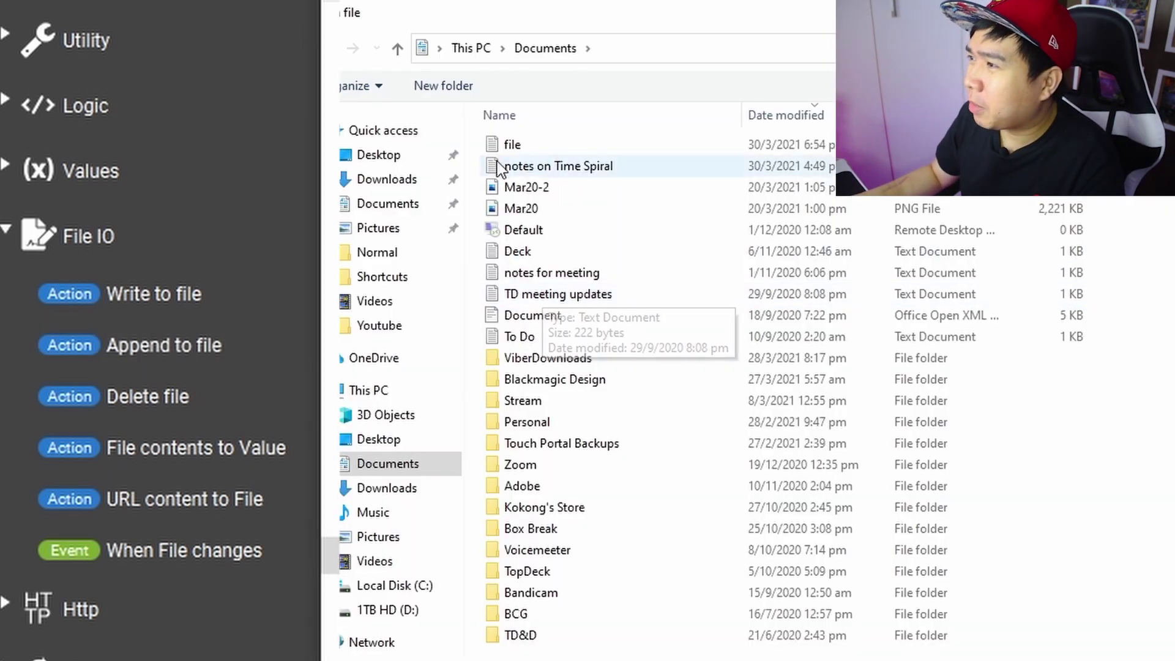
pyautogui.doubleClick(493, 145)
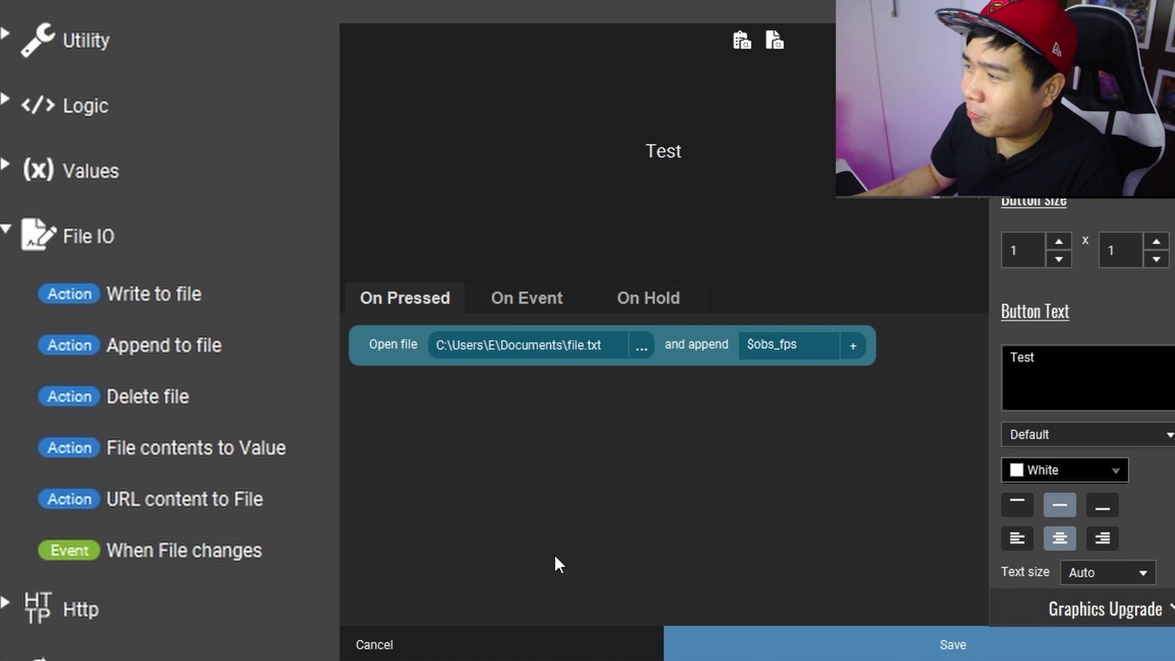
pyautogui.click(829, 653)
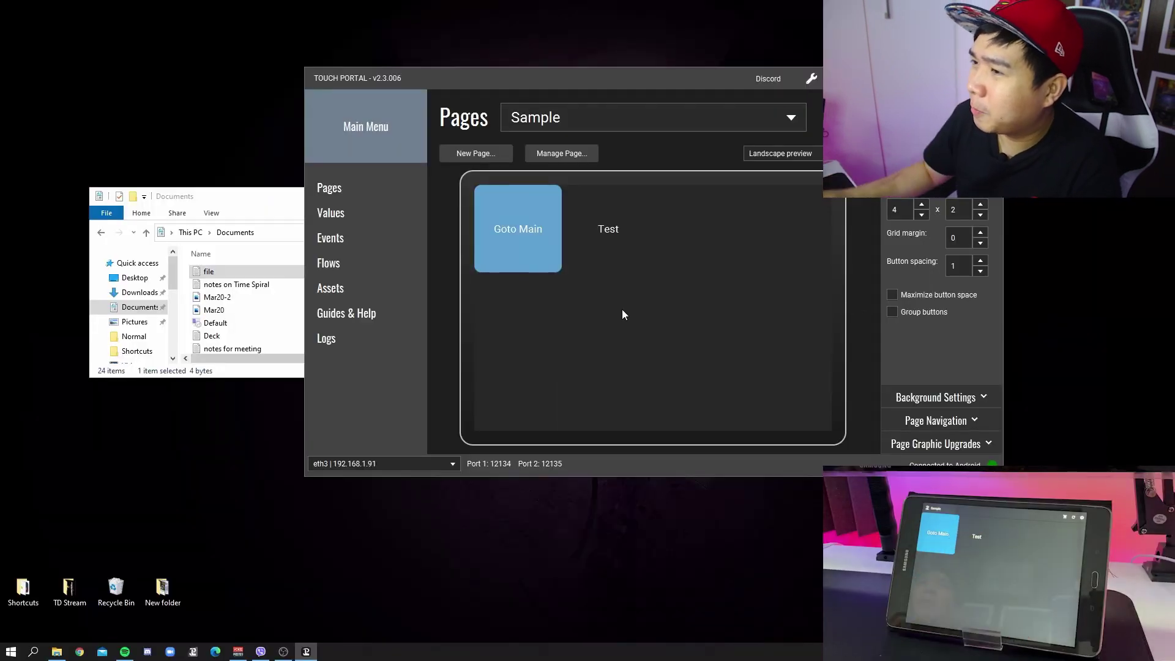
# - Open file.txt from the Documents folder and examine the text written by the append action
pyautogui.doubleClick(209, 270)
pyautogui.click(383, 191)
pyautogui.moveTo(343, 149); pyautogui.dragTo(389, 212)
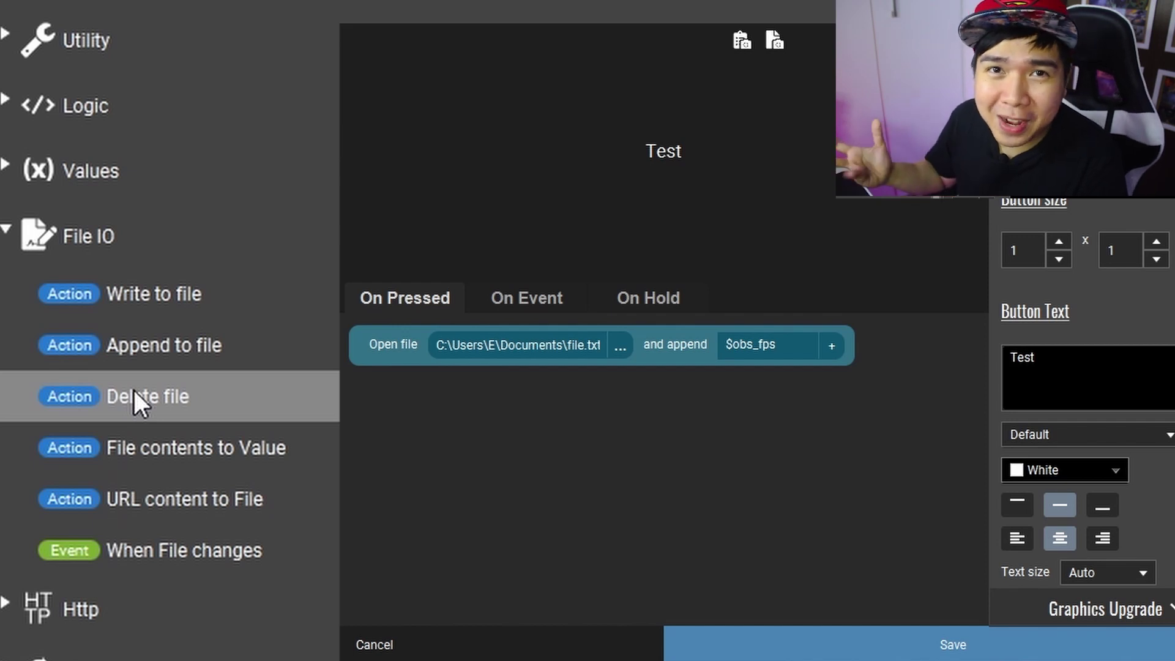
# - Try a File contents to Value action in the Test button's On Pressed list and clear the list
pyautogui.click(620, 347)
pyautogui.press('Escape')
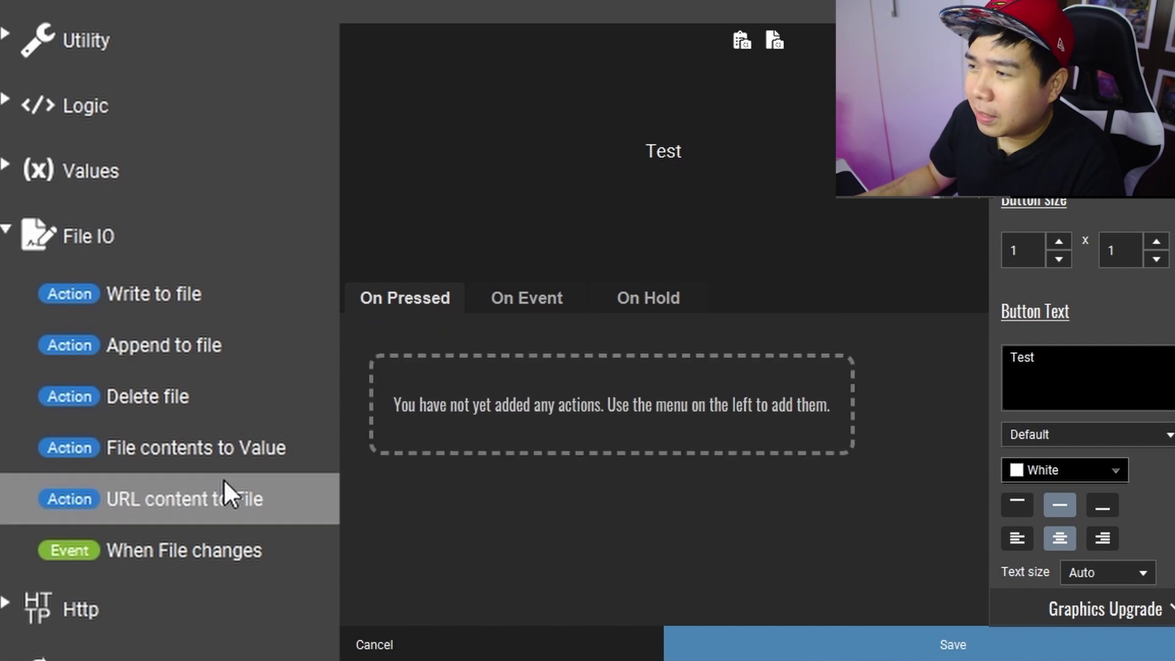
pyautogui.click(241, 455)
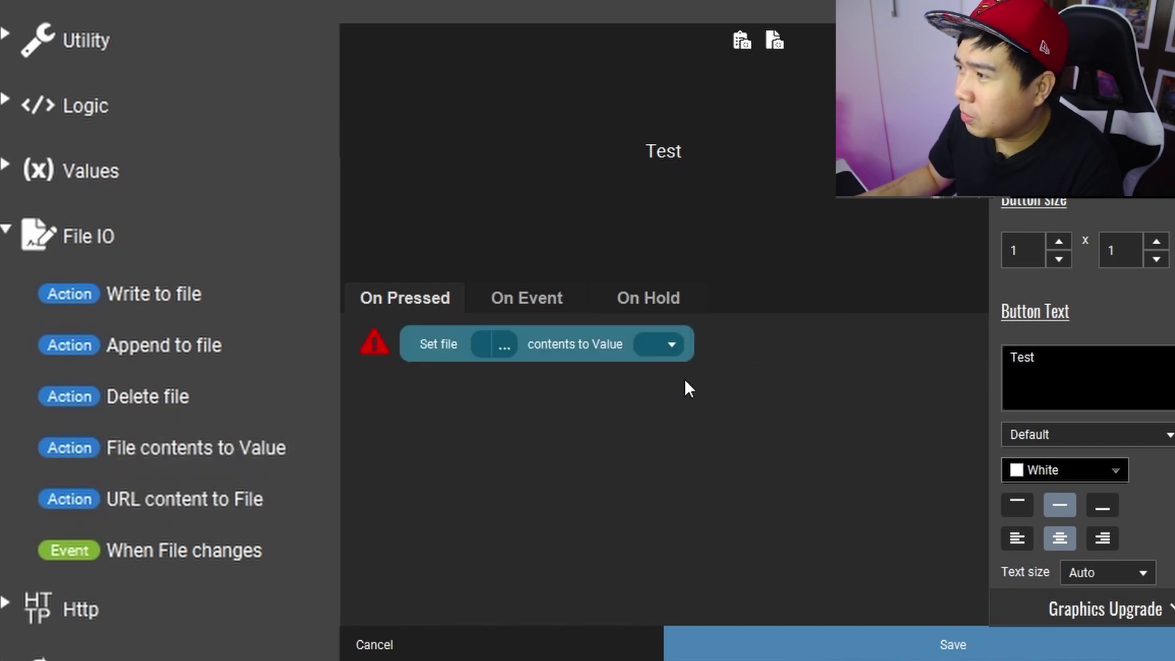
pyautogui.click(540, 497)
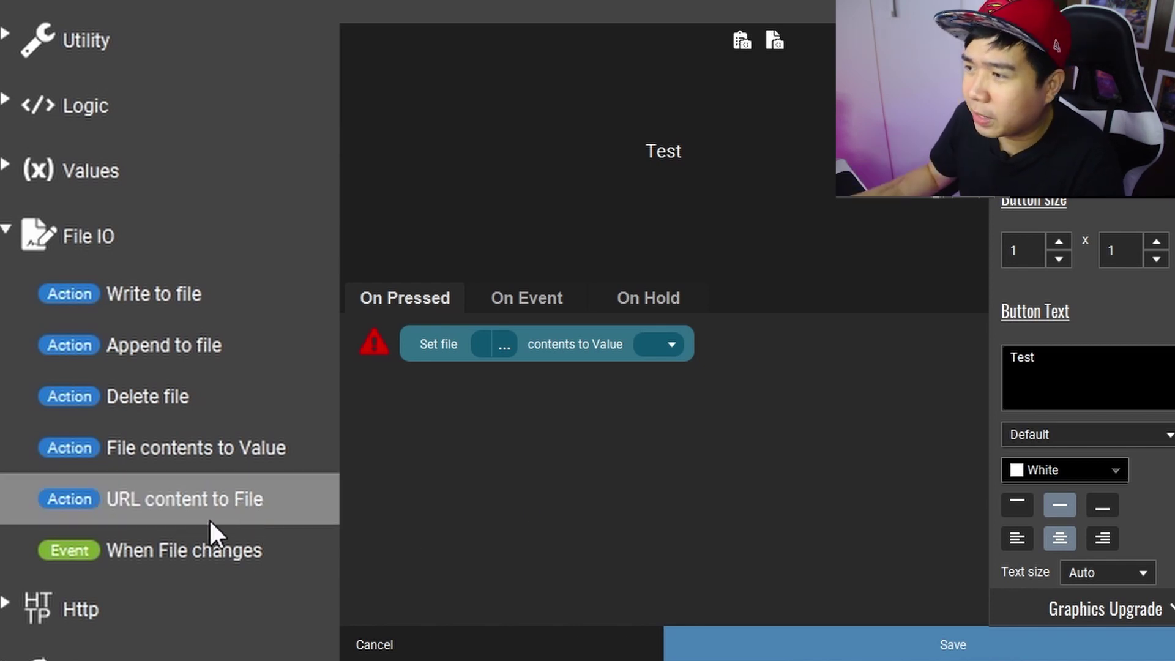
pyautogui.rightClick(584, 473)
pyautogui.click(627, 481)
pyautogui.click(716, 408)
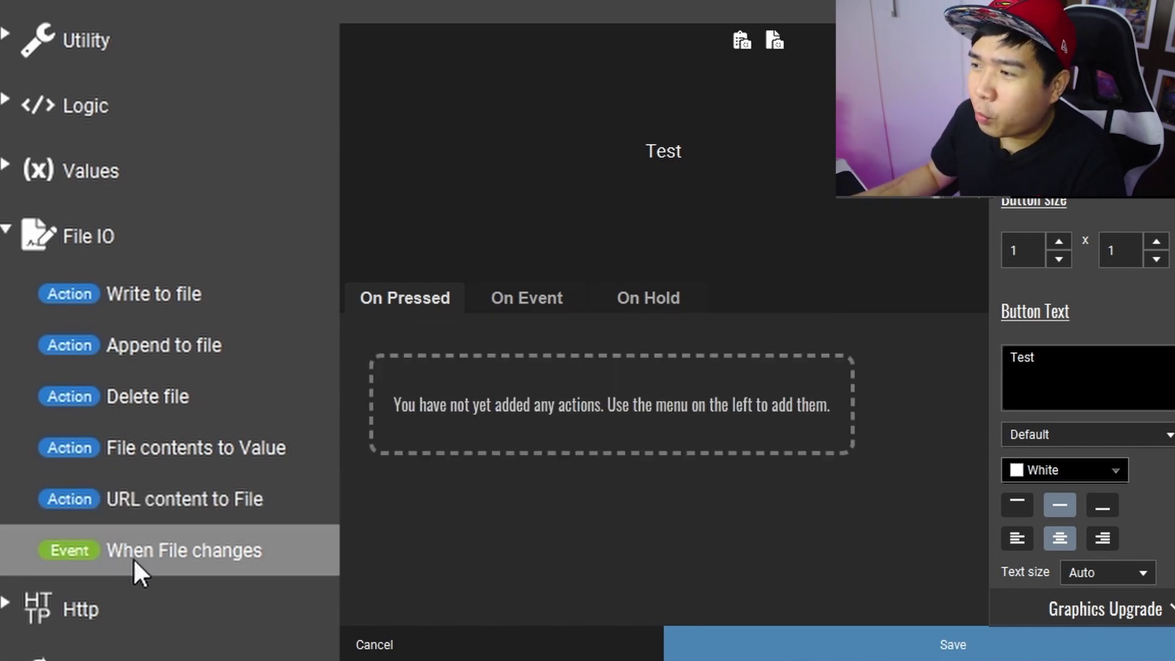
# - Add a When File changes event to the Test button and set its file to file.txt in Documents
pyautogui.click(145, 548)
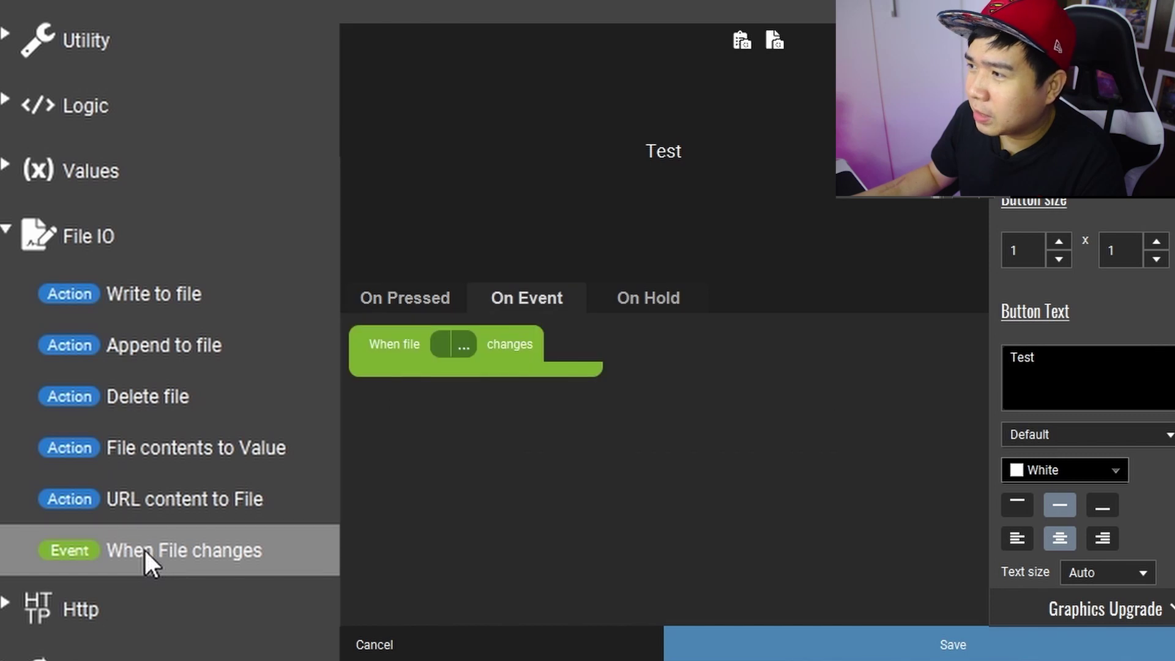
pyautogui.click(464, 347)
pyautogui.click(533, 145)
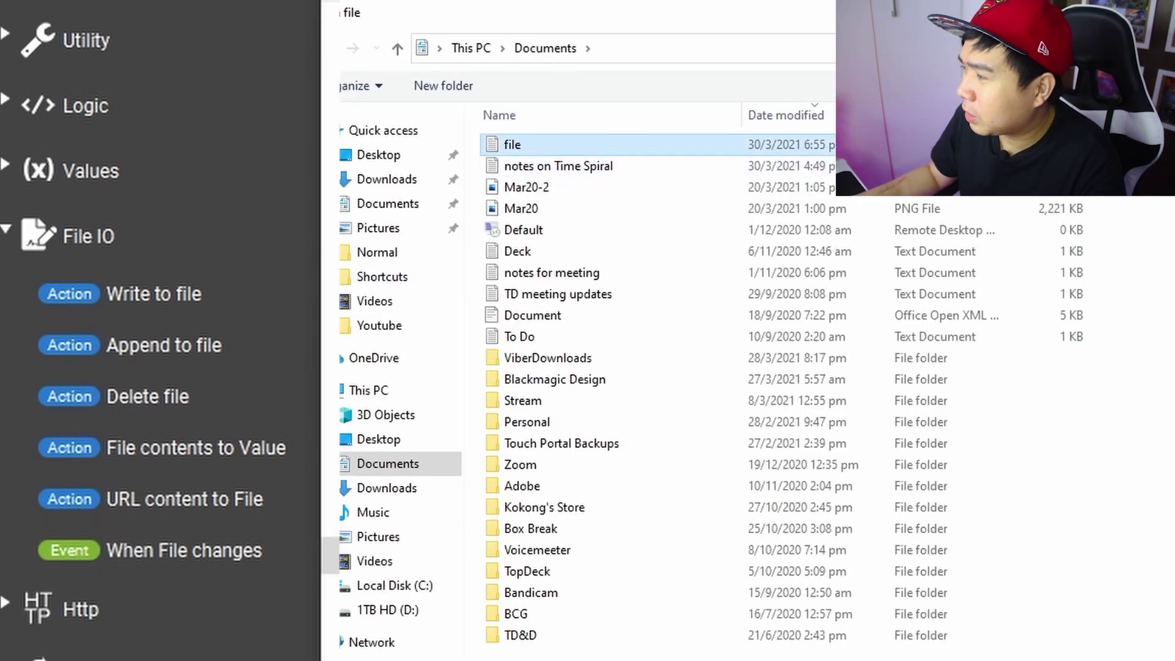
pyautogui.press('Return')
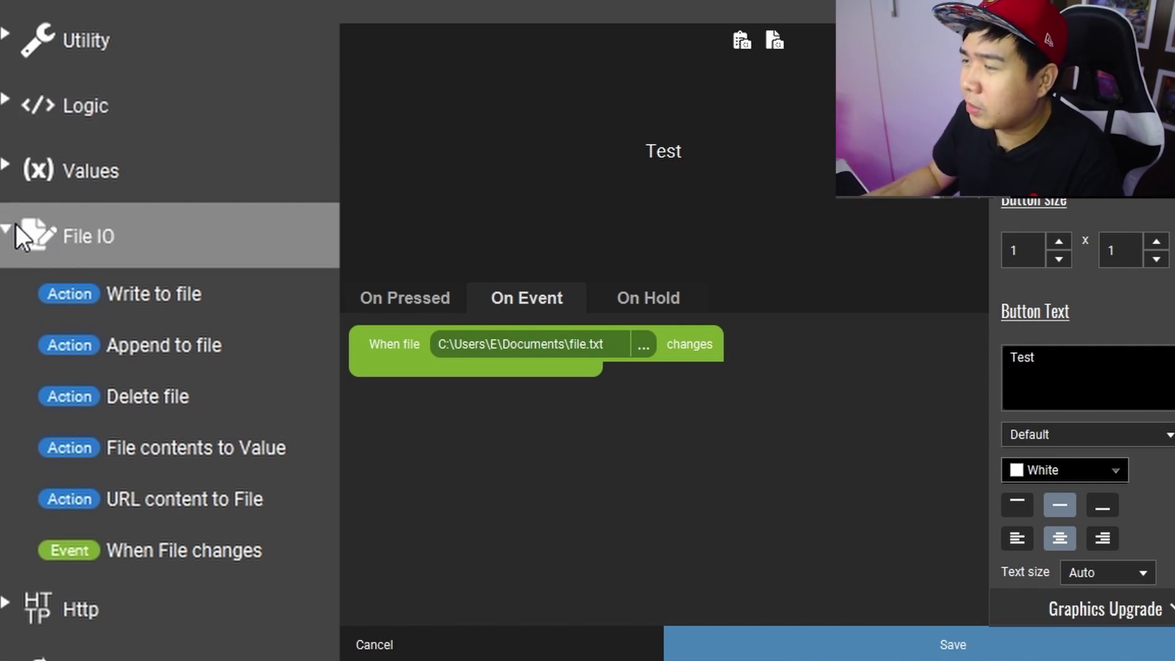
# - Place a Write Text action with the text "a" inside the When File changes event
pyautogui.scroll(3, 12, 153)
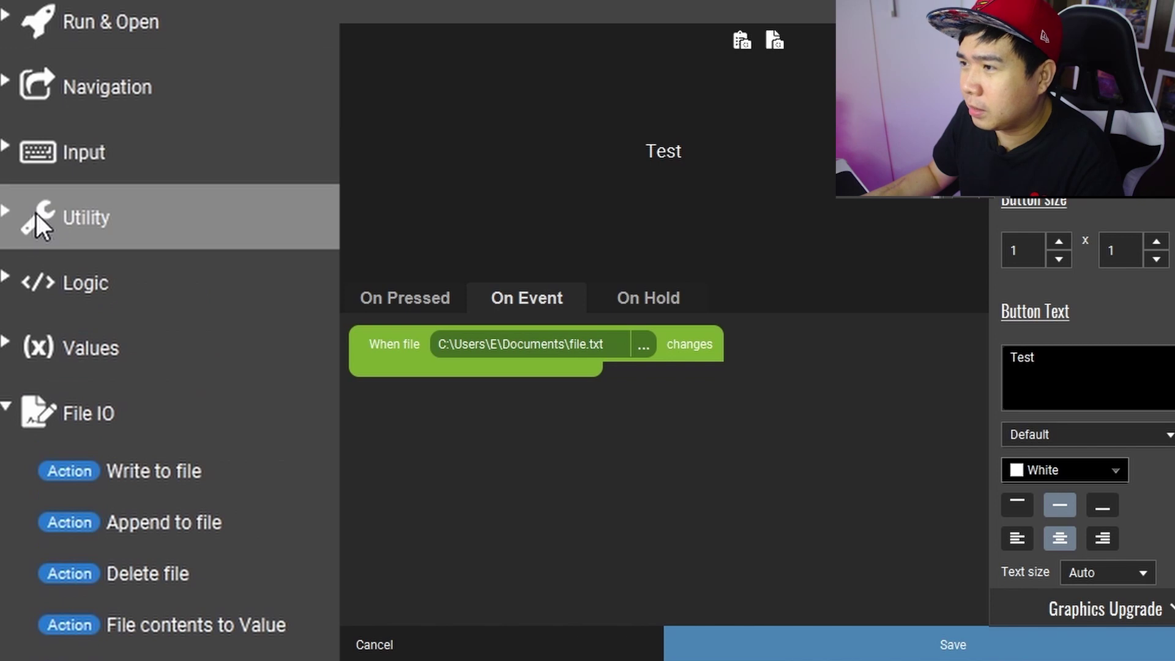
pyautogui.click(13, 157)
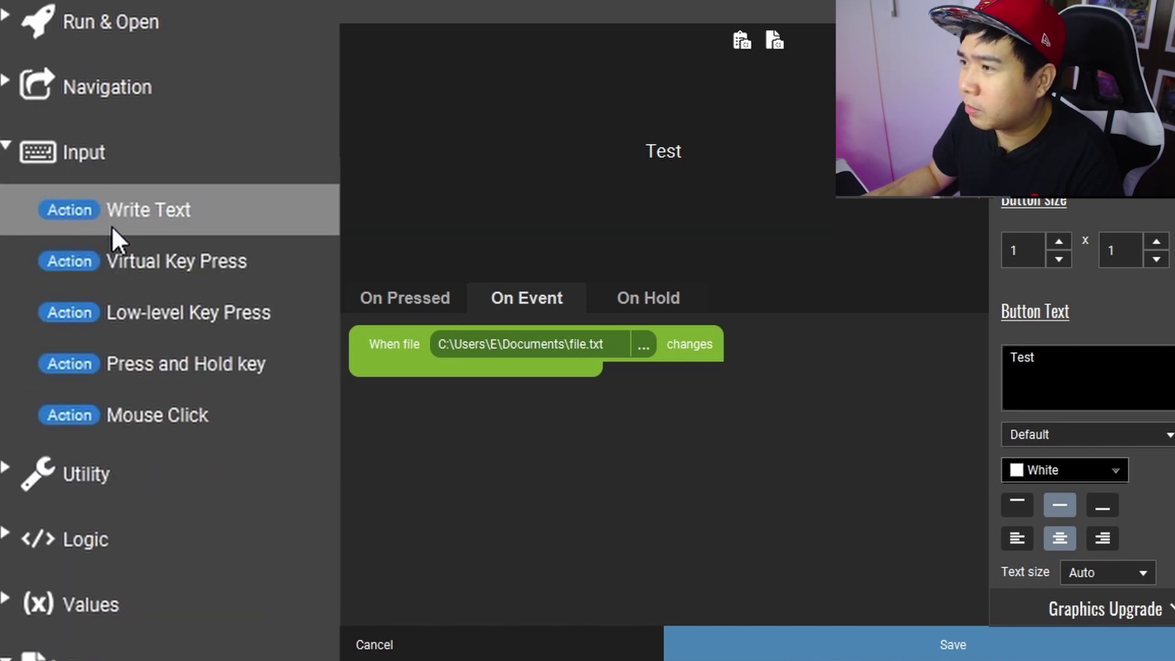
pyautogui.moveTo(112, 227); pyautogui.dragTo(530, 428)
pyautogui.write('a')
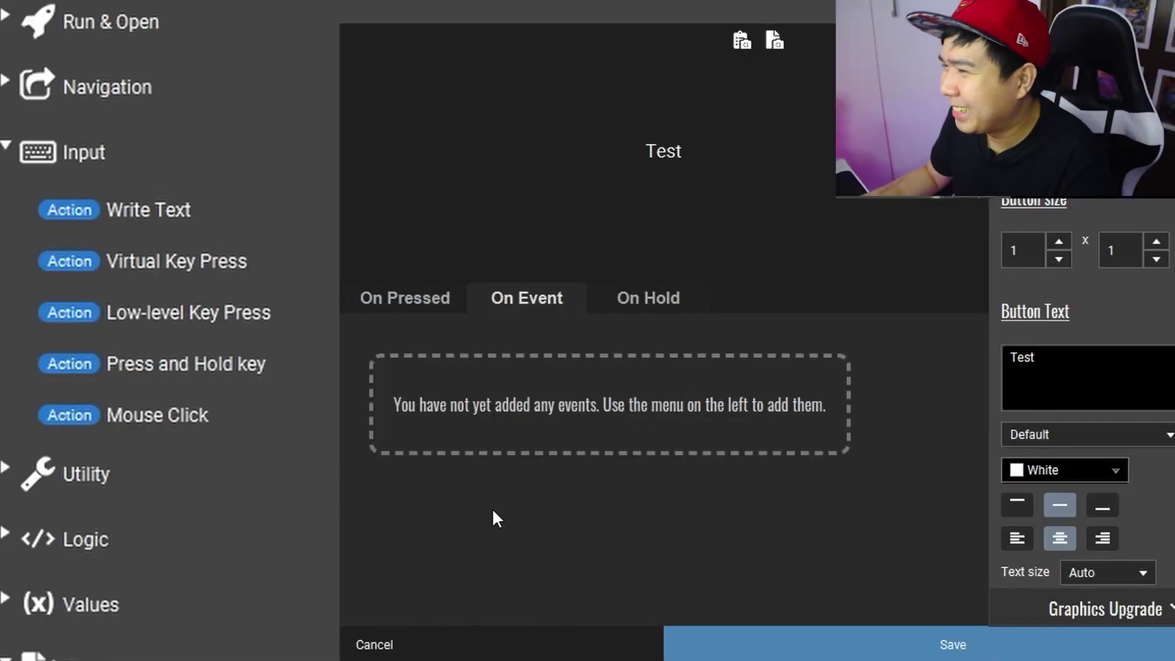
pyautogui.scroll(-7, 276, 273)
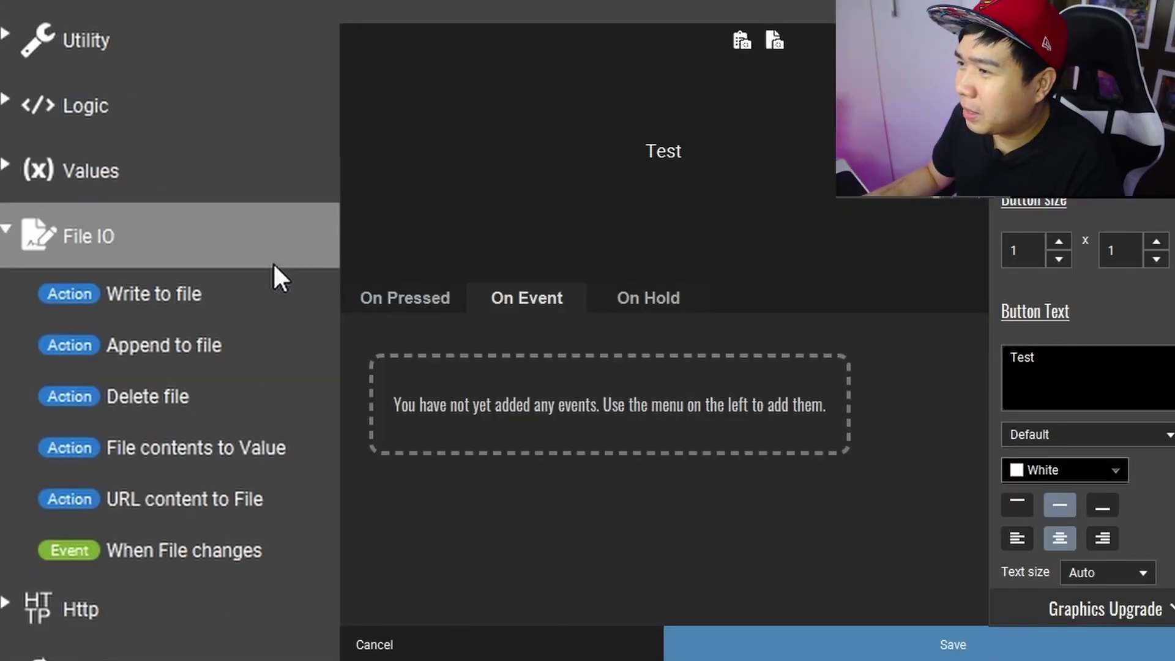
pyautogui.click(23, 238)
pyautogui.click(12, 284)
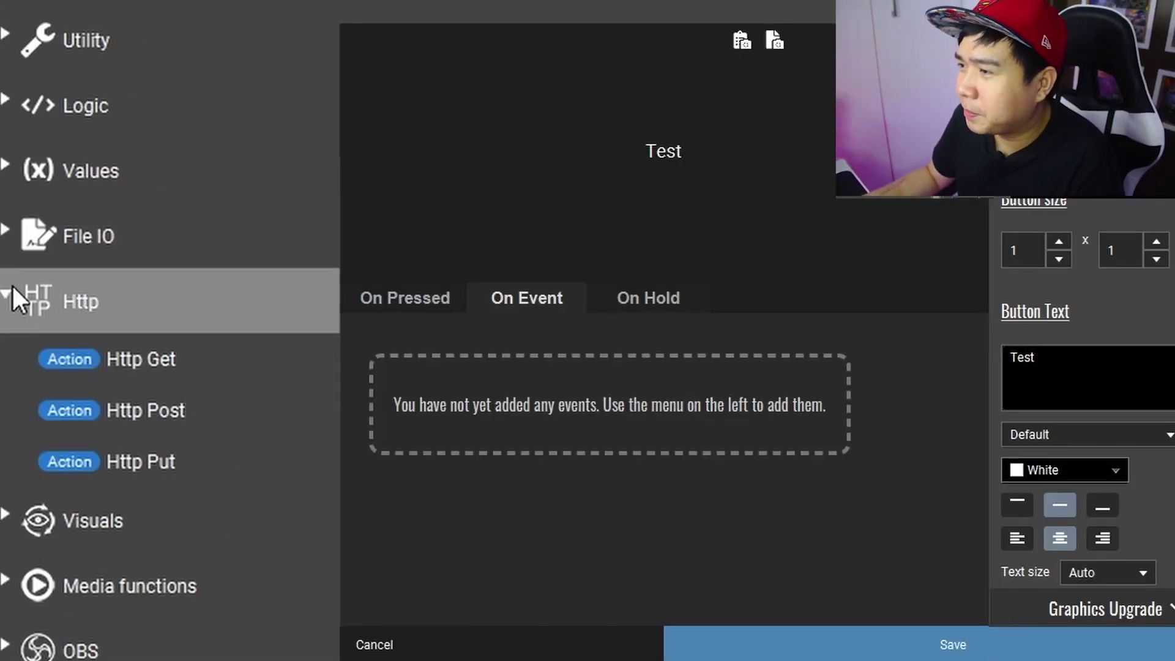
pyautogui.click(13, 284)
# - Add a Change Button Visuals action to the Test button's On Pressed list that changes the title to LIVE
pyautogui.scroll(-3, 13, 233)
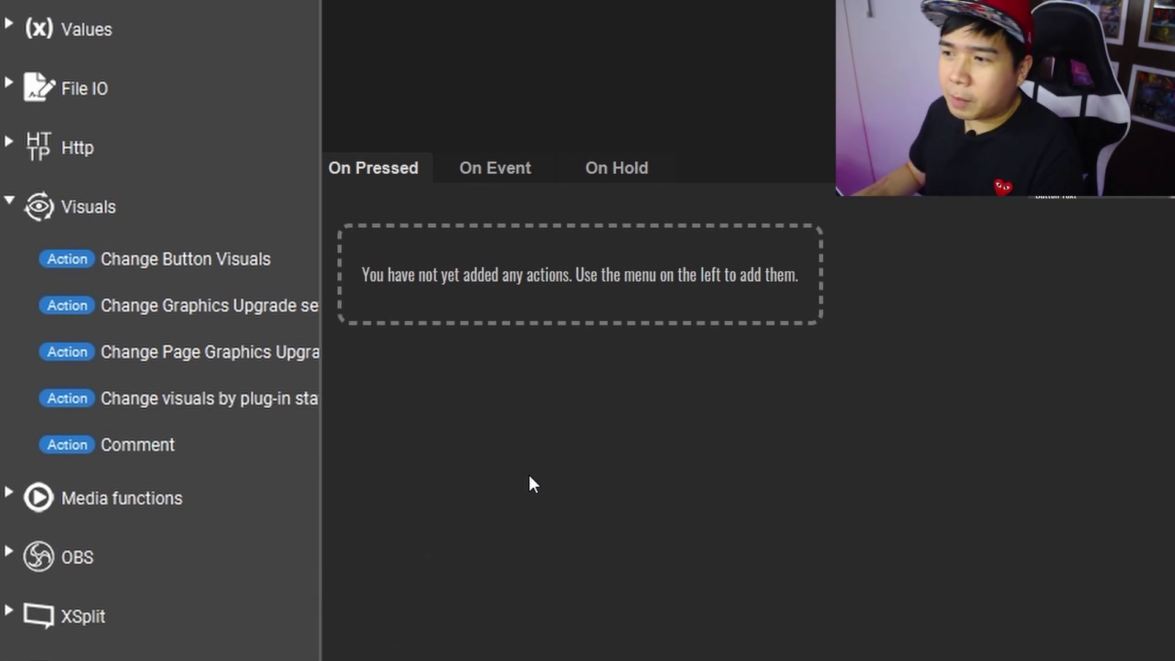
pyautogui.click(226, 270)
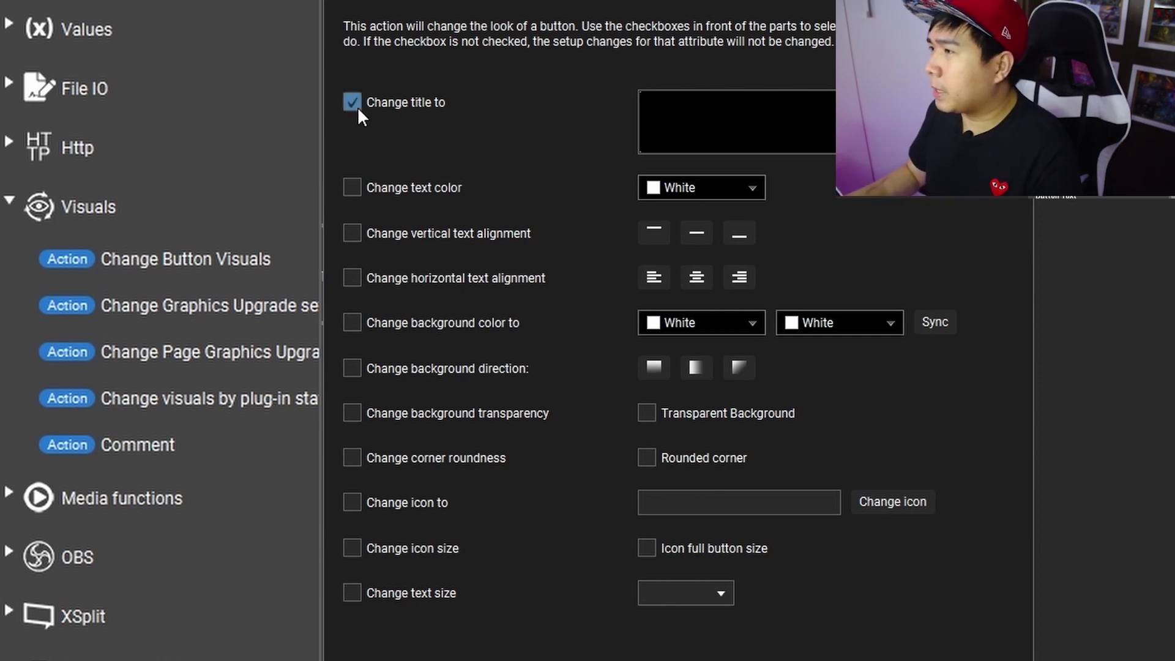
pyautogui.click(647, 102)
pyautogui.write('LIVE')
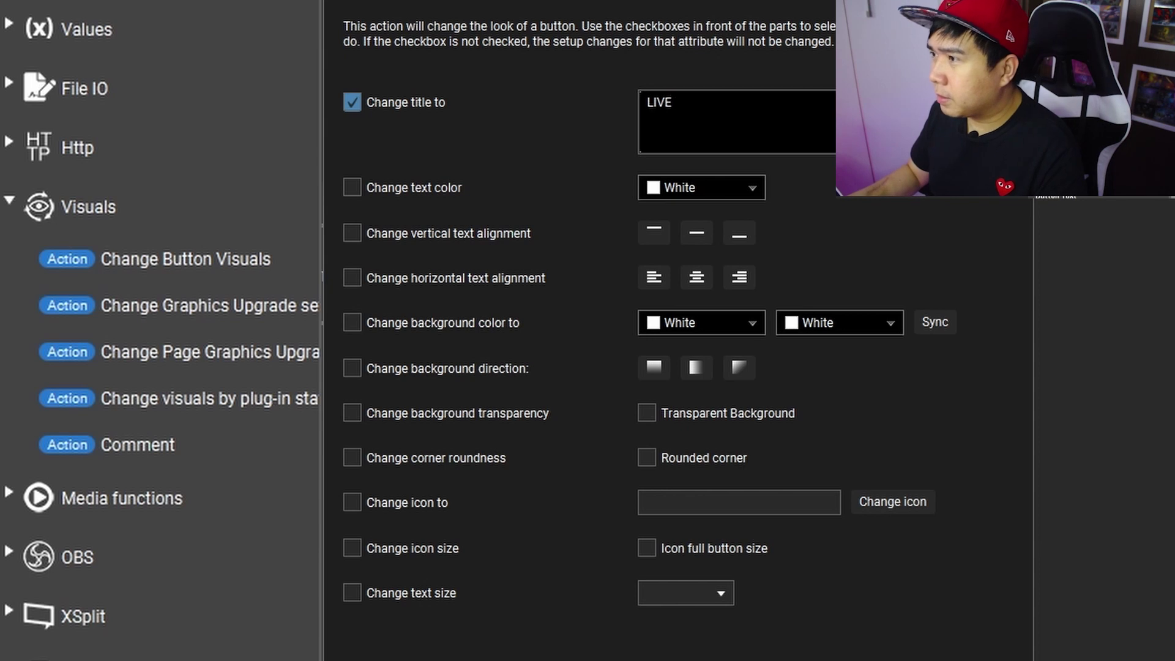
# - Make the visuals action change the text color to #003300 and align the text vertically to the top
pyautogui.click(429, 187)
pyautogui.click(701, 187)
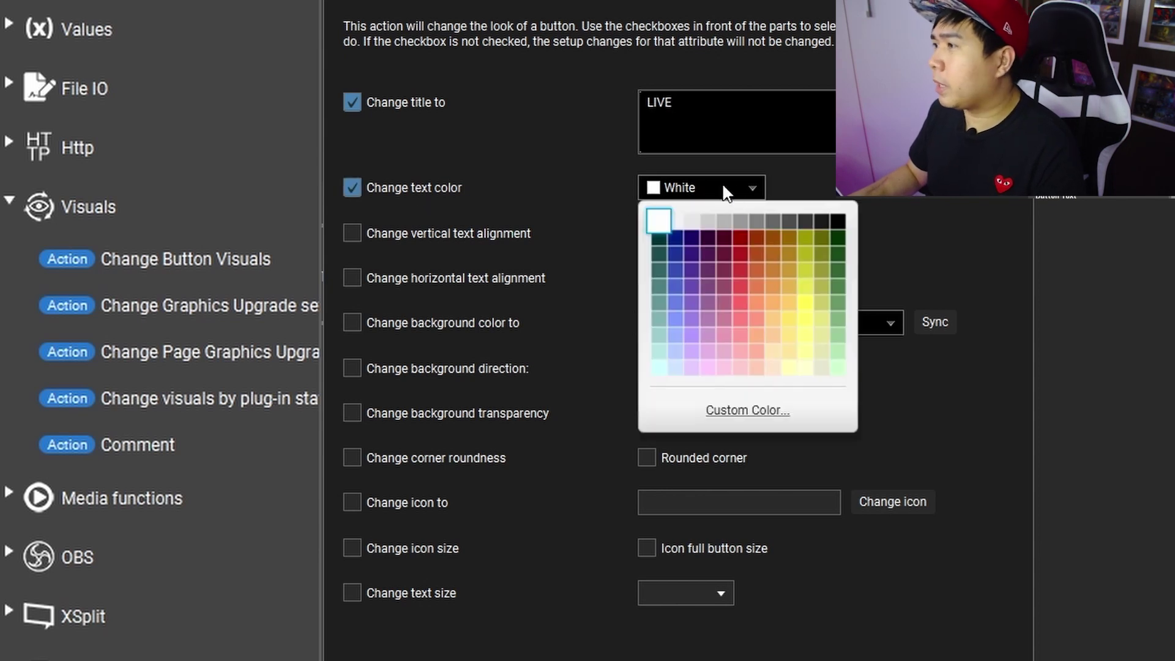
pyautogui.click(838, 237)
pyautogui.click(525, 232)
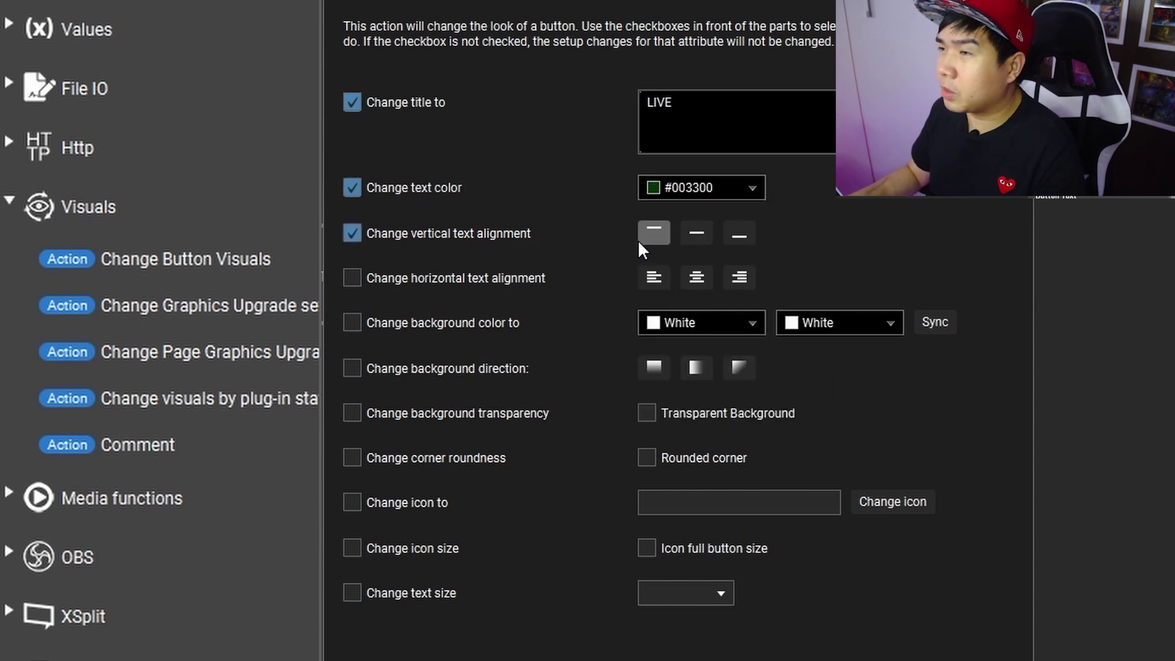
pyautogui.click(650, 231)
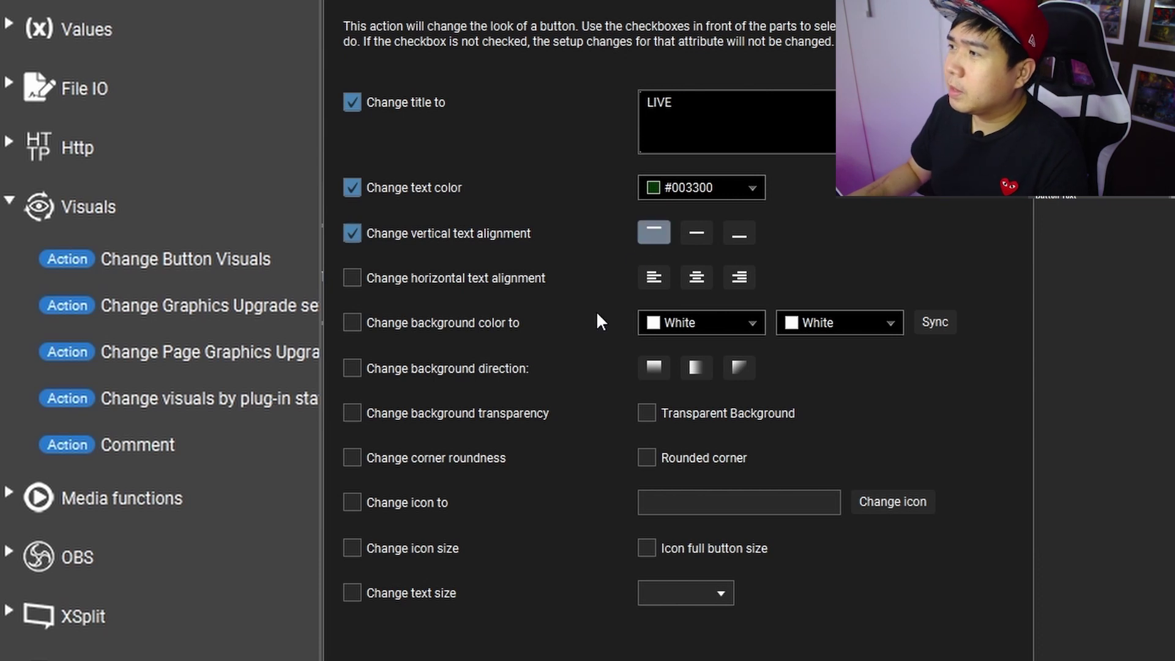
# - Make the action change the background colors to #99cc99 and #ccffcc with a vertical gradient direction, and save the button
pyautogui.click(442, 317)
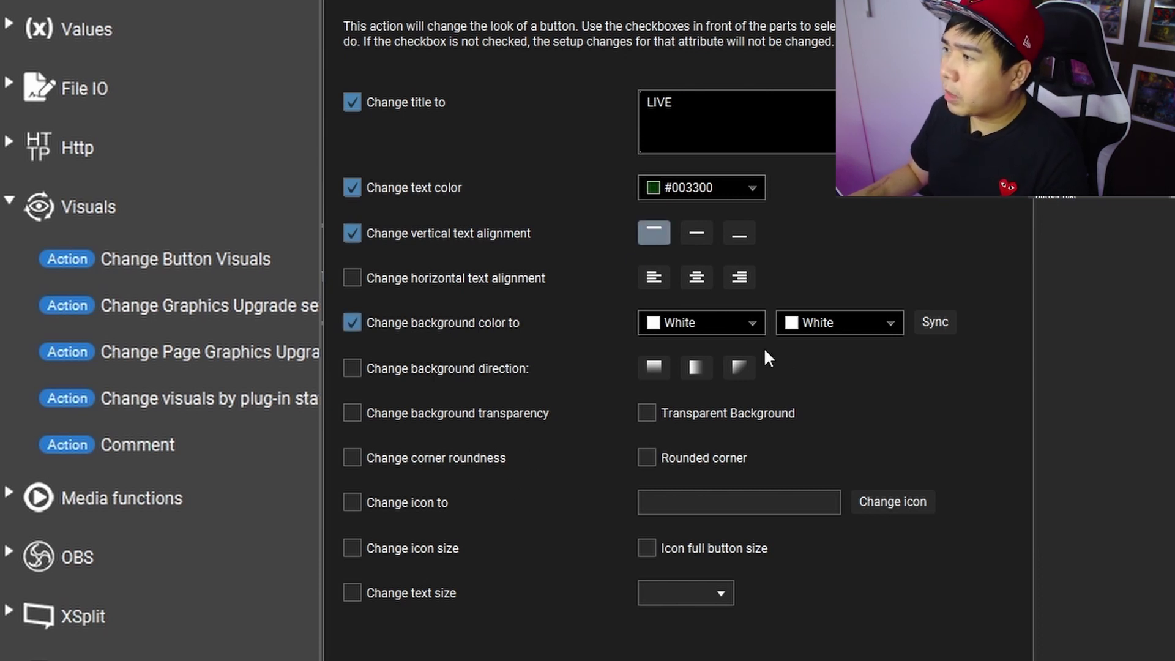
pyautogui.click(752, 323)
pyautogui.click(837, 471)
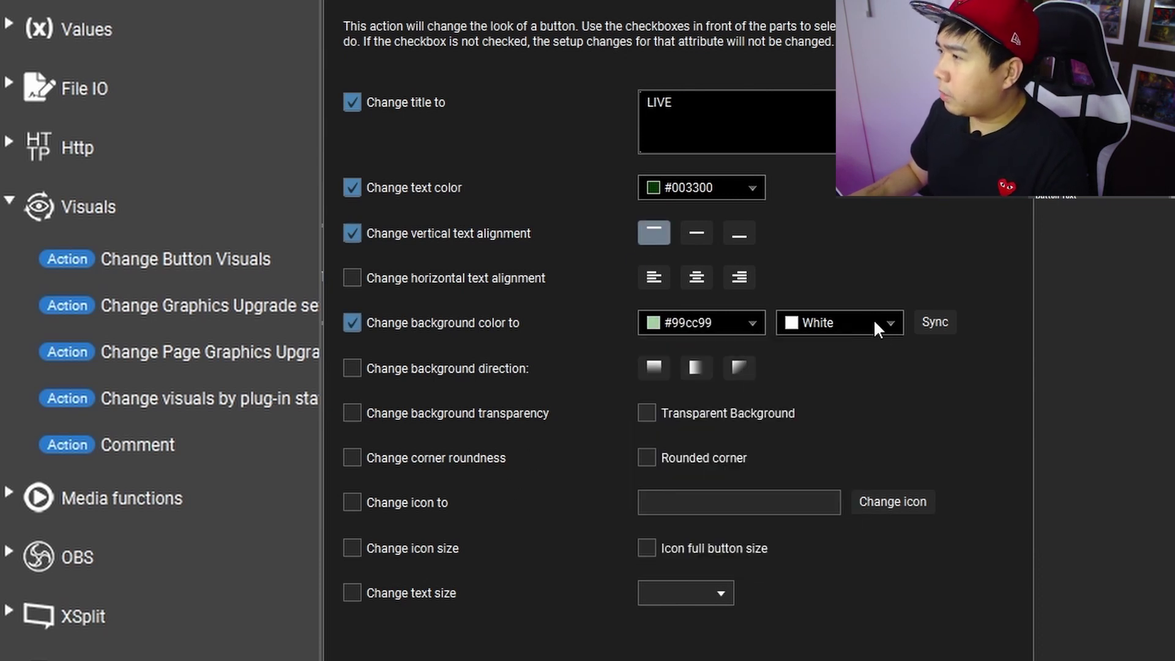
pyautogui.click(873, 319)
pyautogui.click(976, 501)
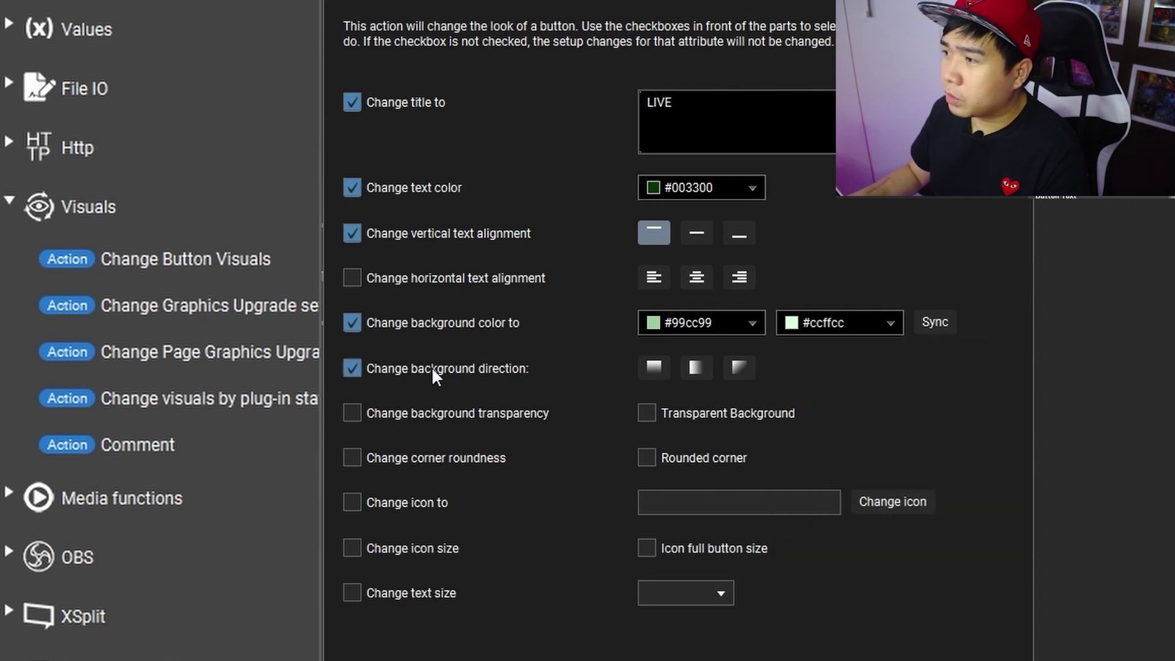
pyautogui.click(656, 371)
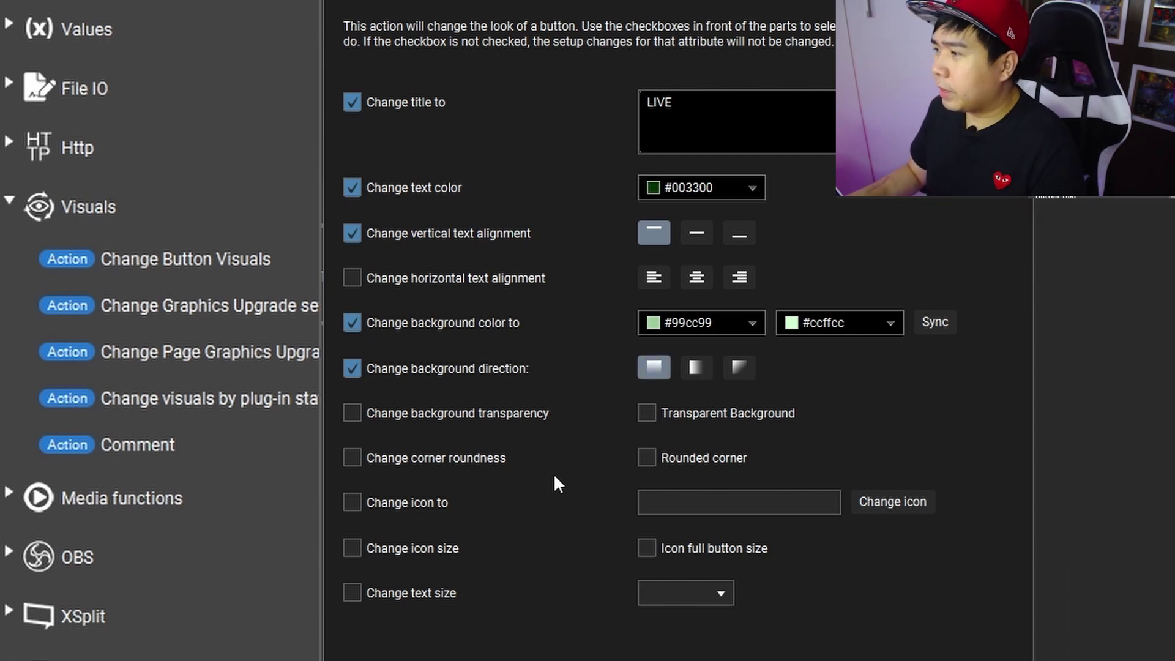
pyautogui.click(985, 660)
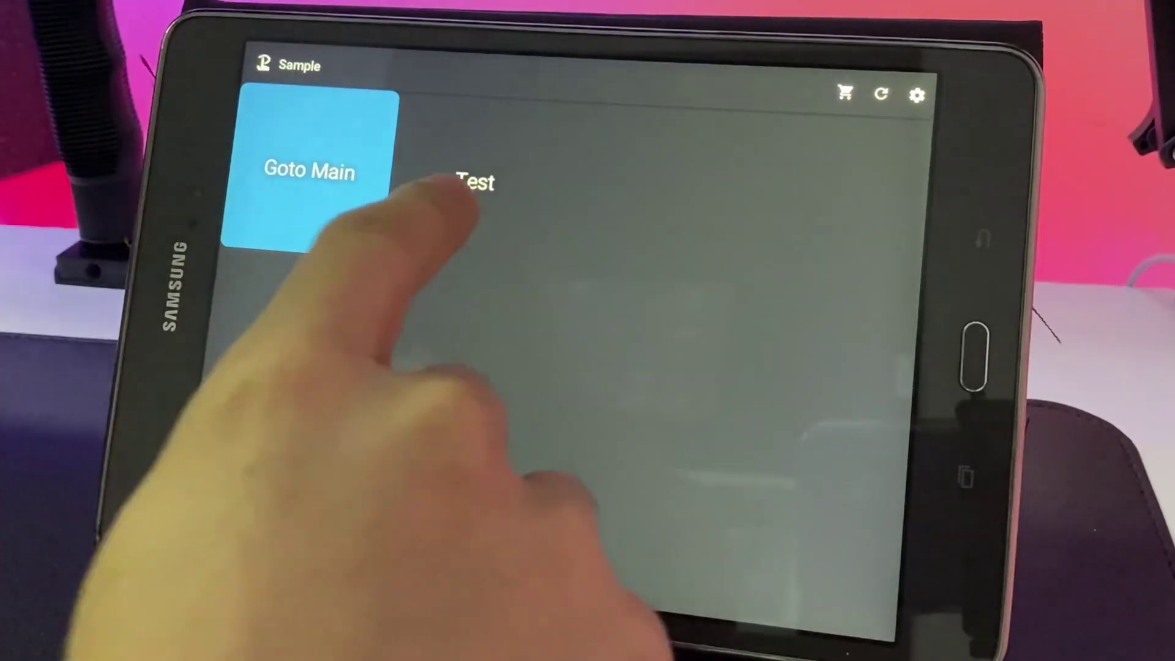
pyautogui.click(466, 187)
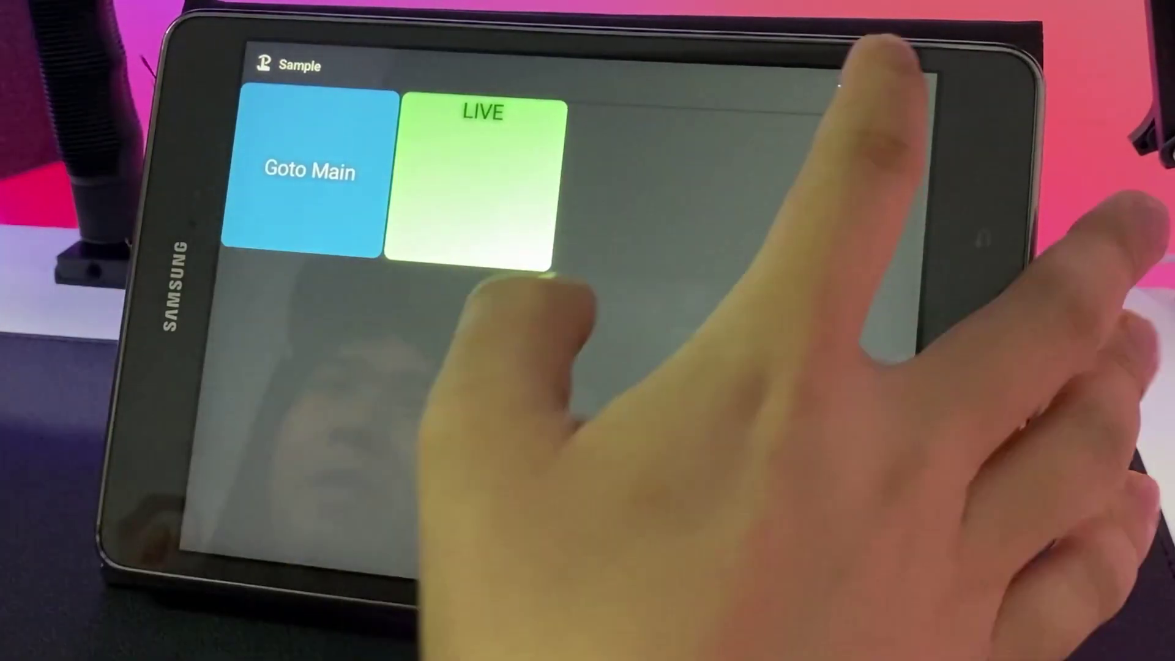
pyautogui.click(882, 93)
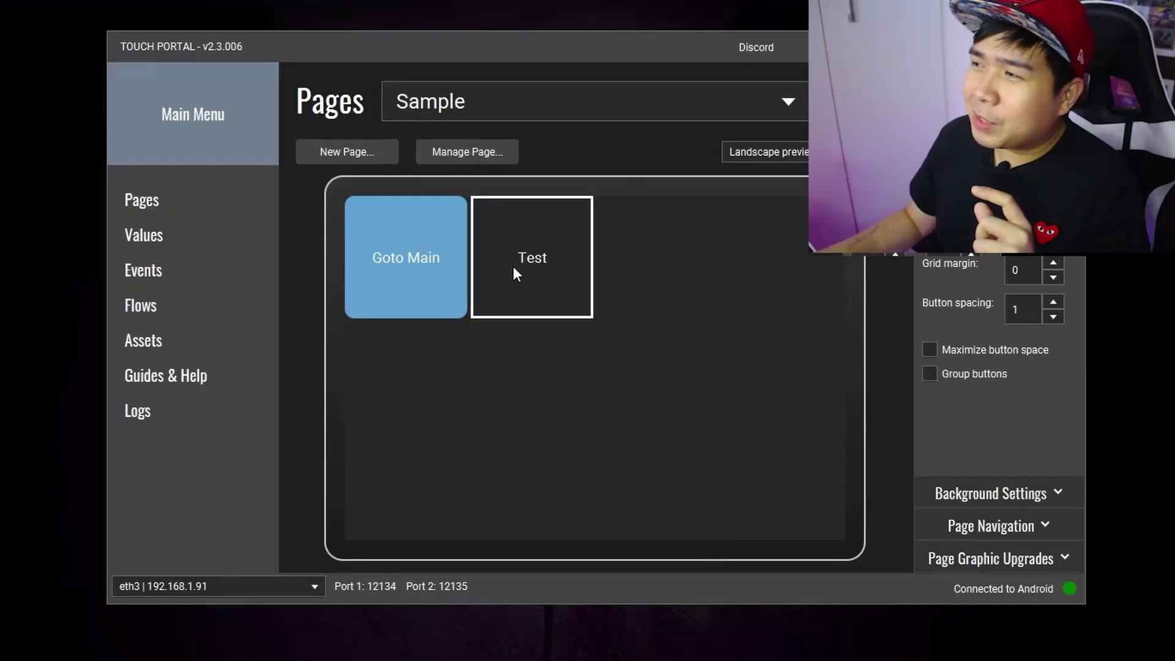
# - Open the Test button for editing and add a When Button State changes event from the Values category
pyautogui.click(513, 267)
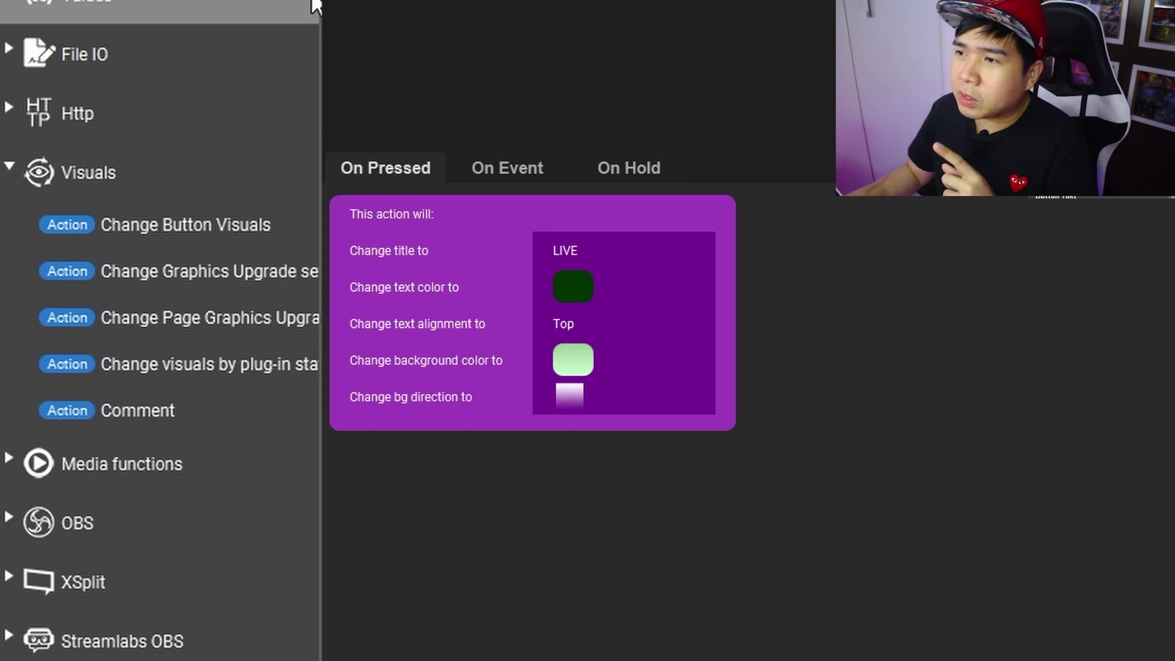
pyautogui.click(52, 7)
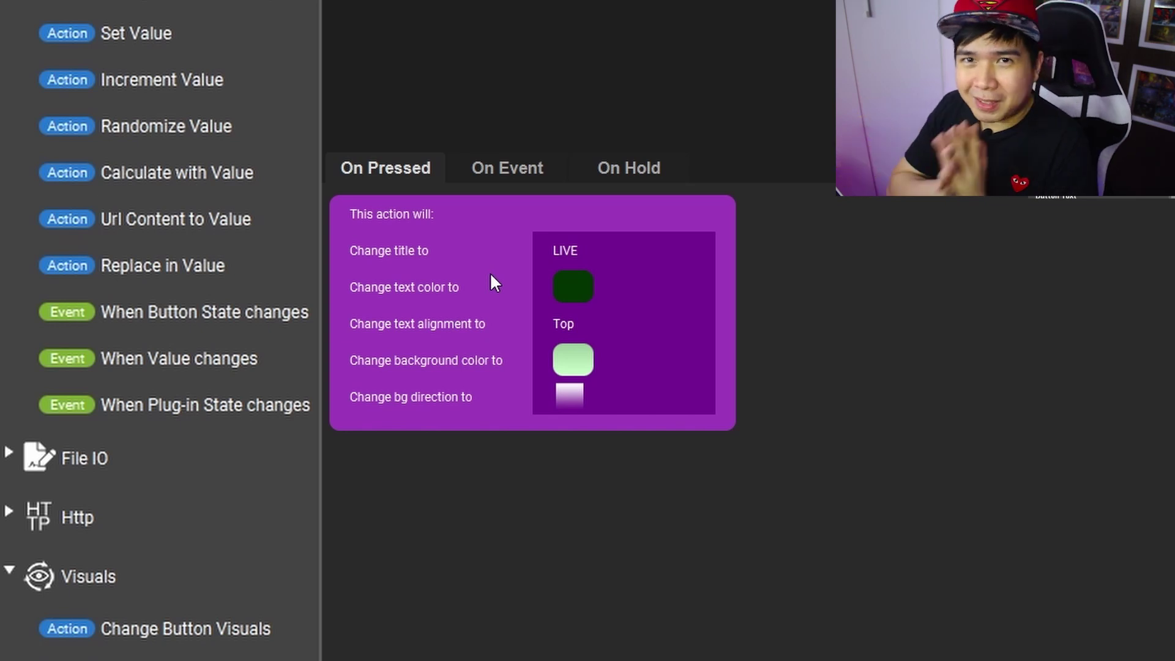
pyautogui.click(521, 172)
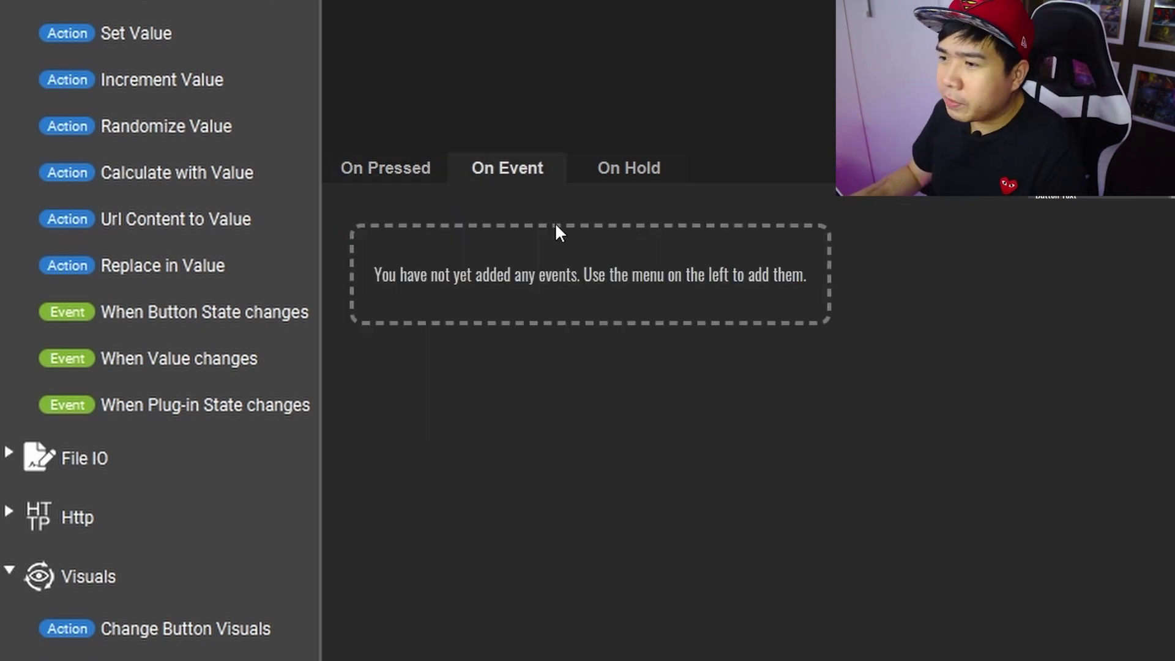
pyautogui.click(278, 331)
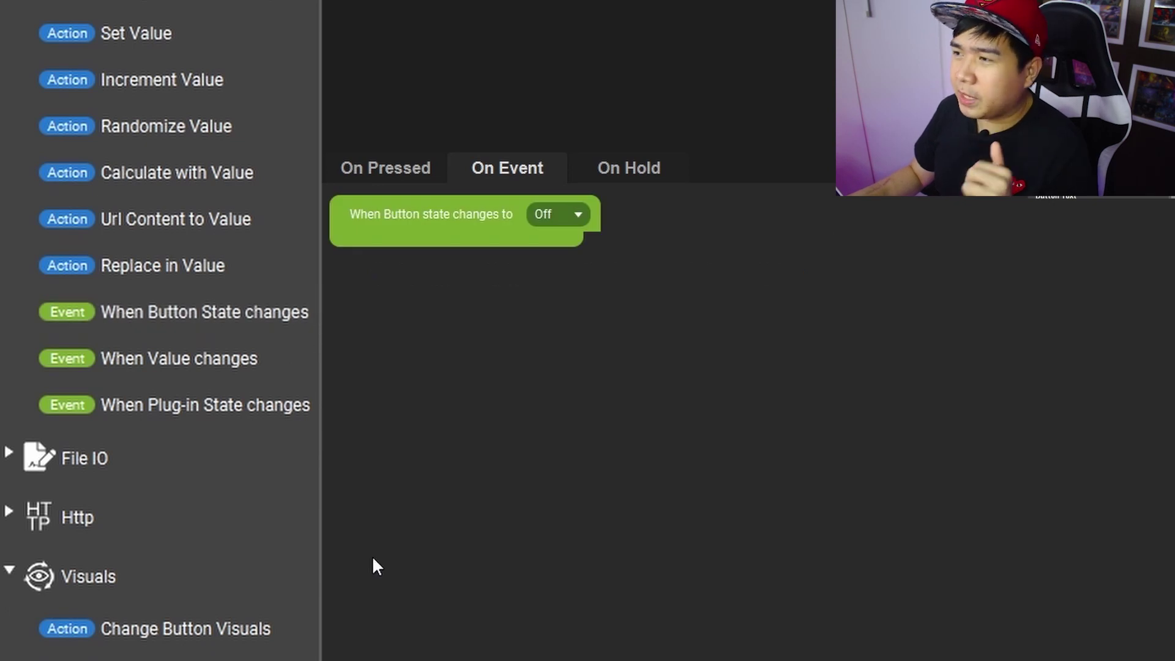
# - Copy the LIVE visuals action from On Pressed into the When Button State changes event and set the event's state to On
pyautogui.click(420, 174)
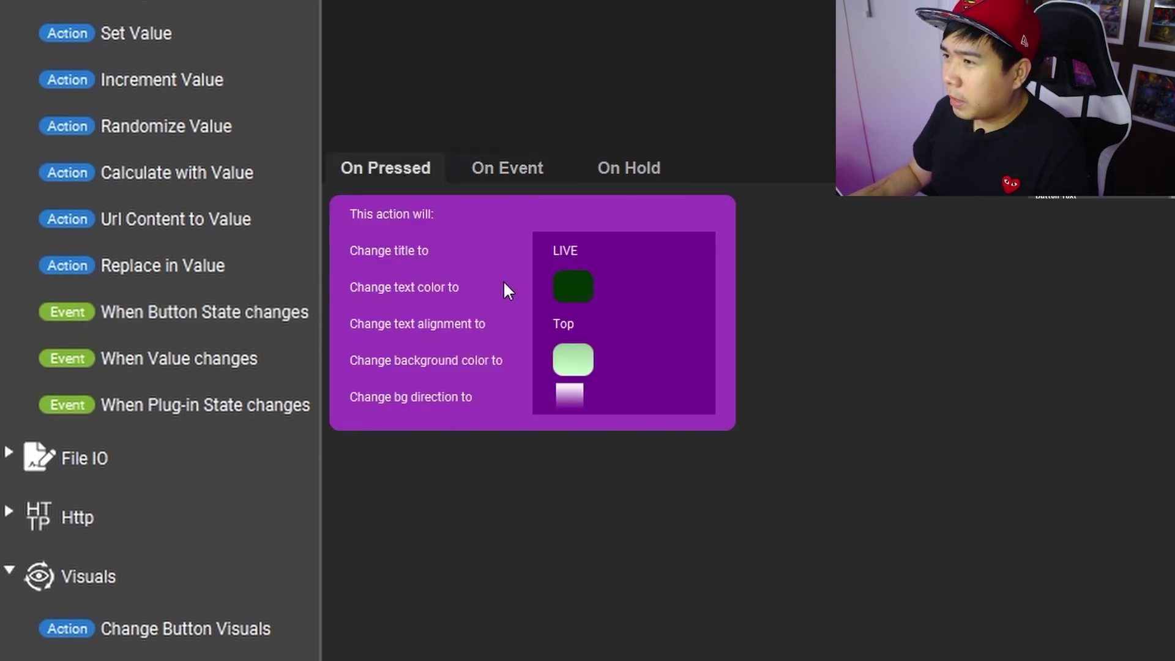
pyautogui.rightClick(503, 283)
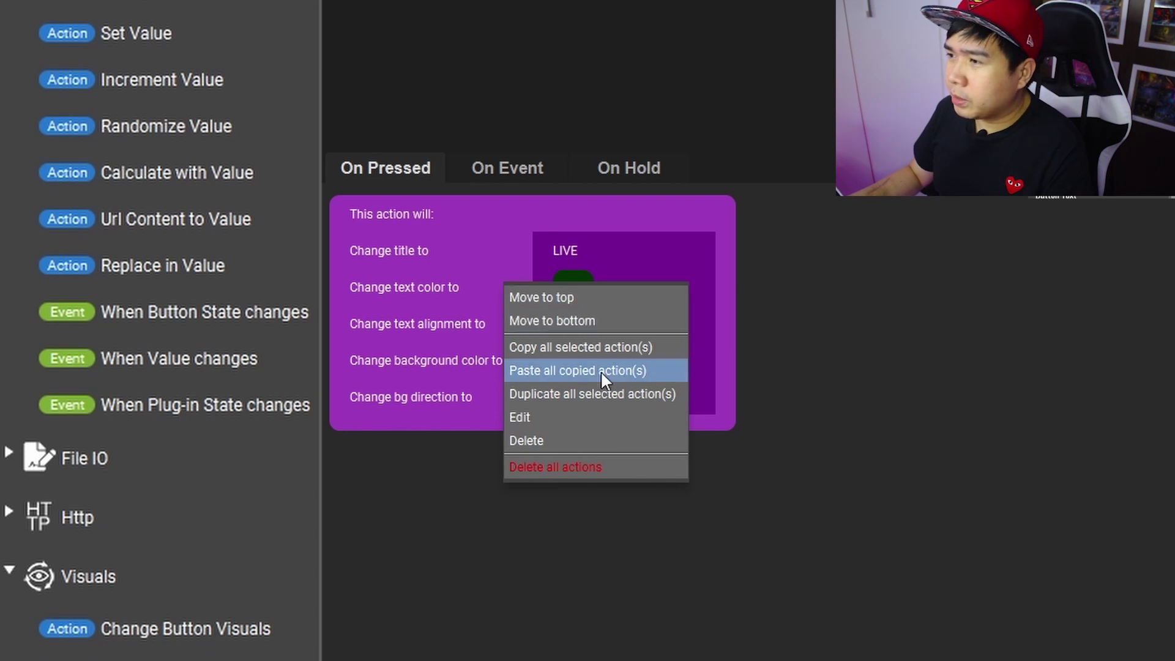
pyautogui.click(590, 340)
pyautogui.click(494, 165)
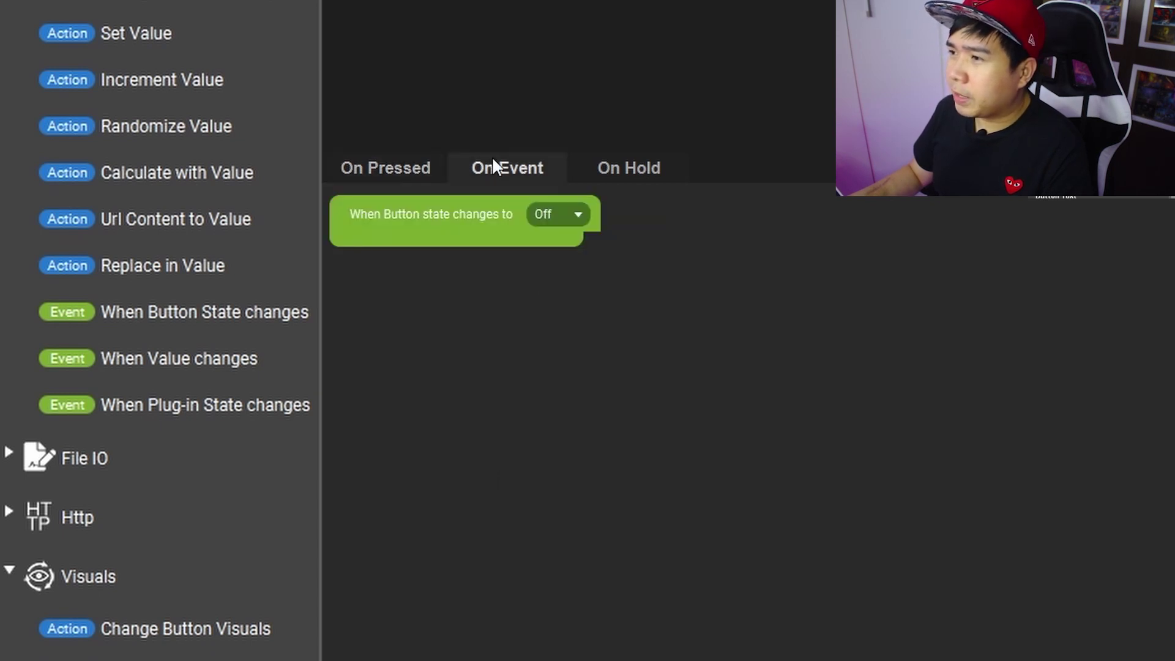
pyautogui.rightClick(596, 448)
pyautogui.click(623, 457)
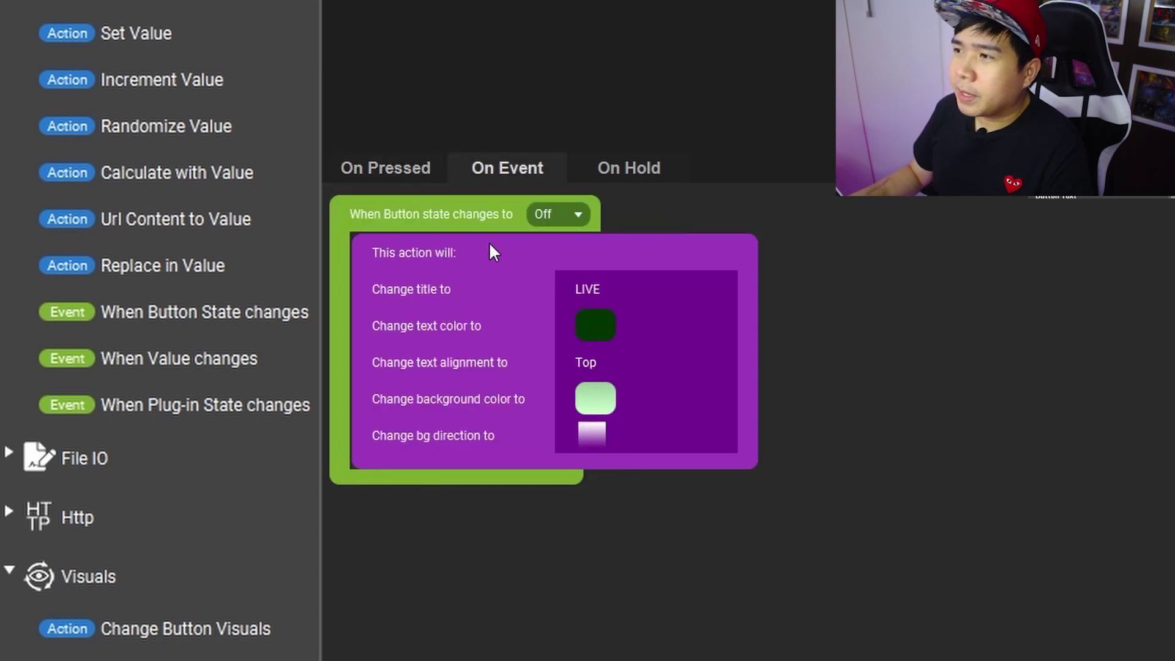
pyautogui.click(544, 216)
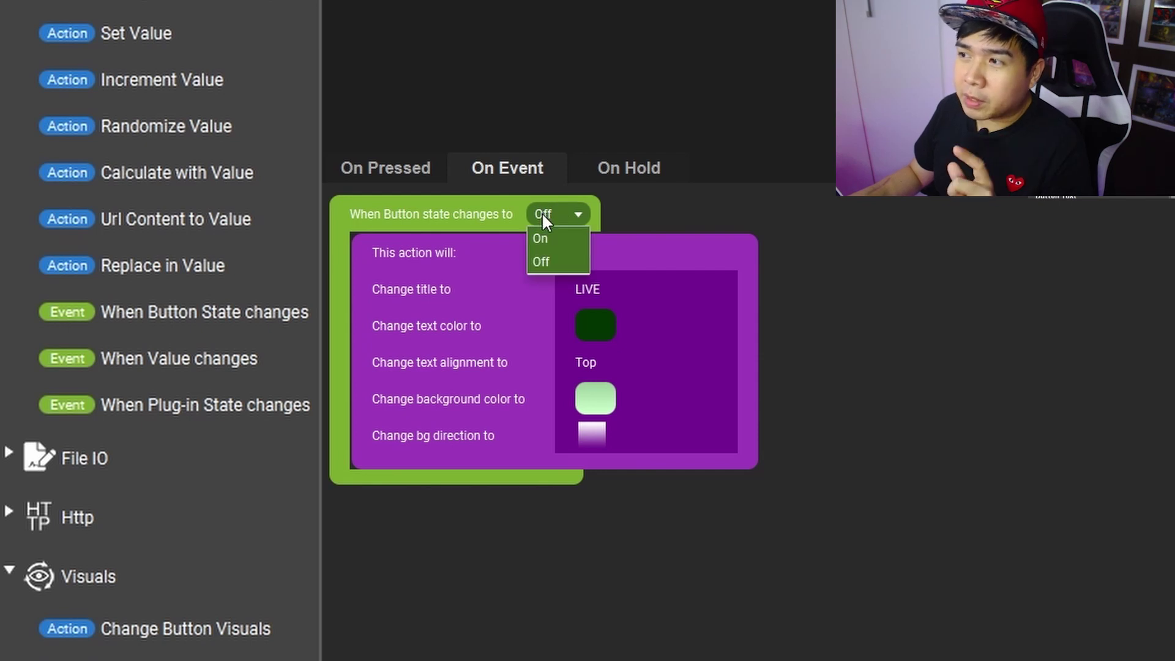
pyautogui.click(544, 237)
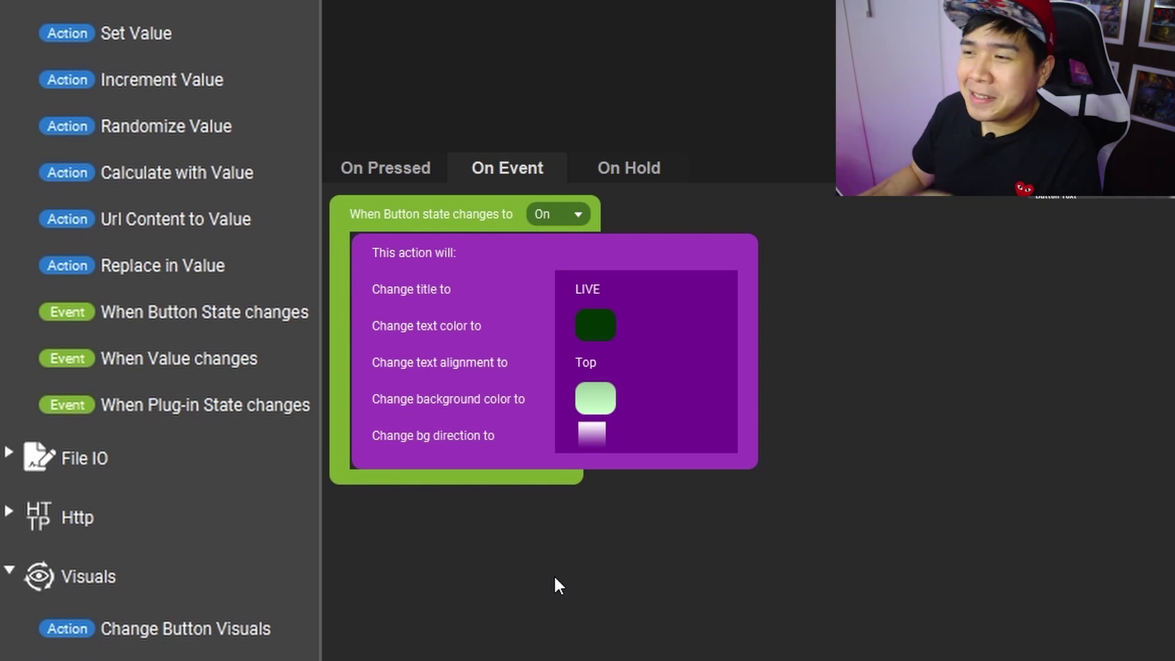
# - Add a button state Off event with a visuals action for title Test, white text, vertical alignment change, transparent background and rounded corners
pyautogui.click(168, 328)
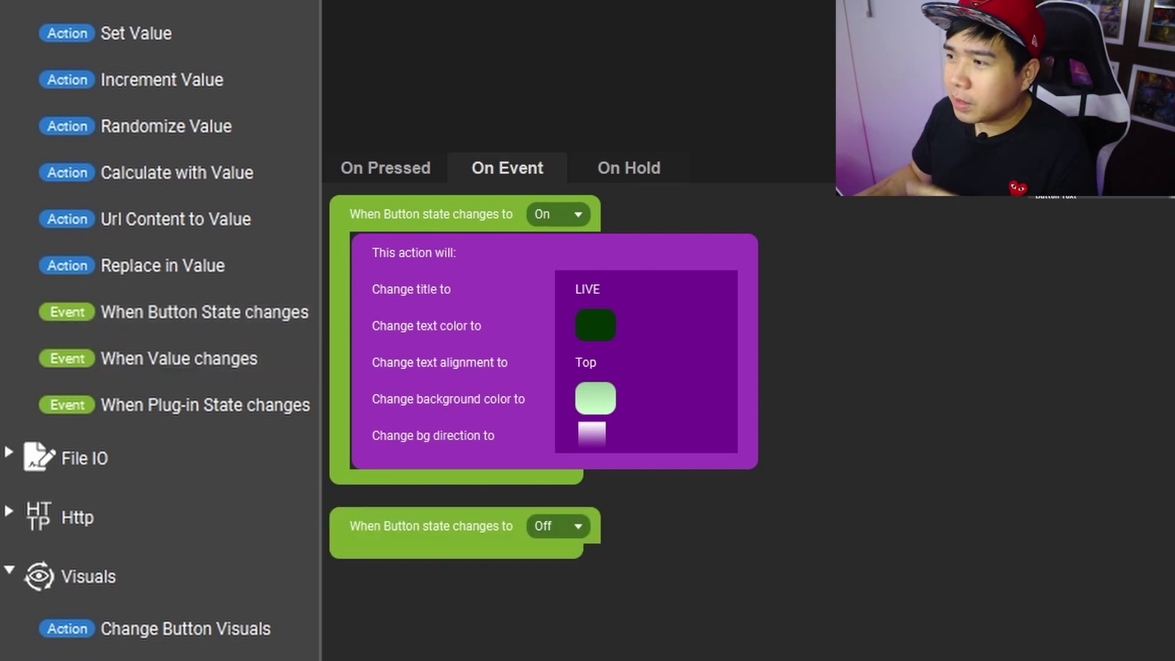
pyautogui.click(178, 634)
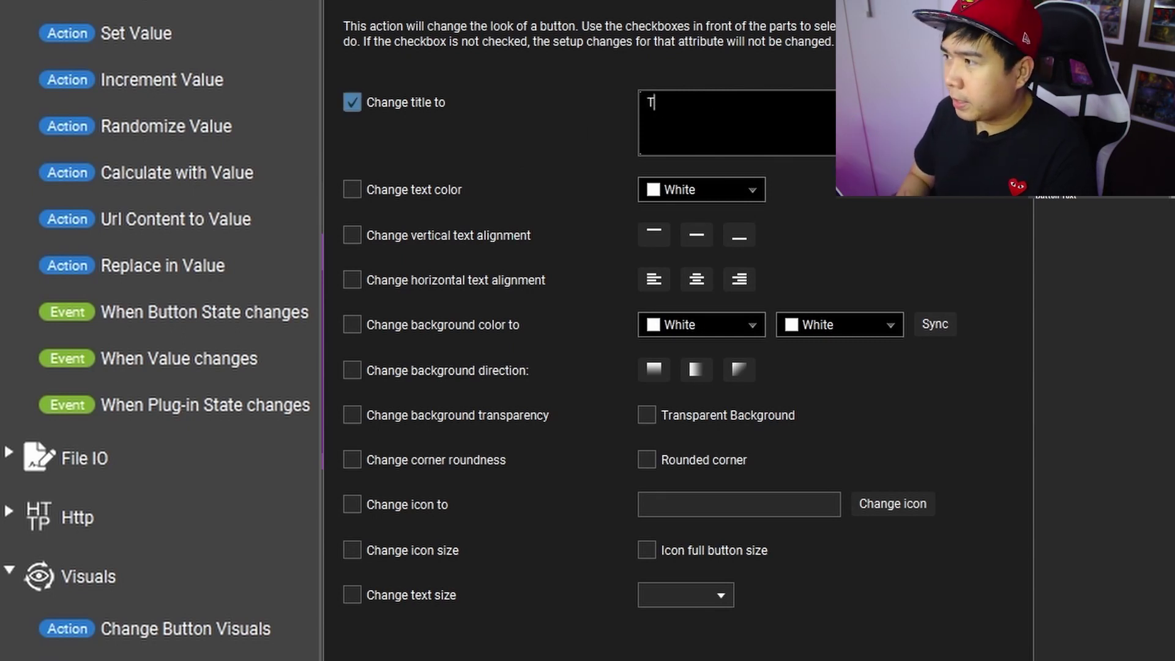
pyautogui.click(436, 232)
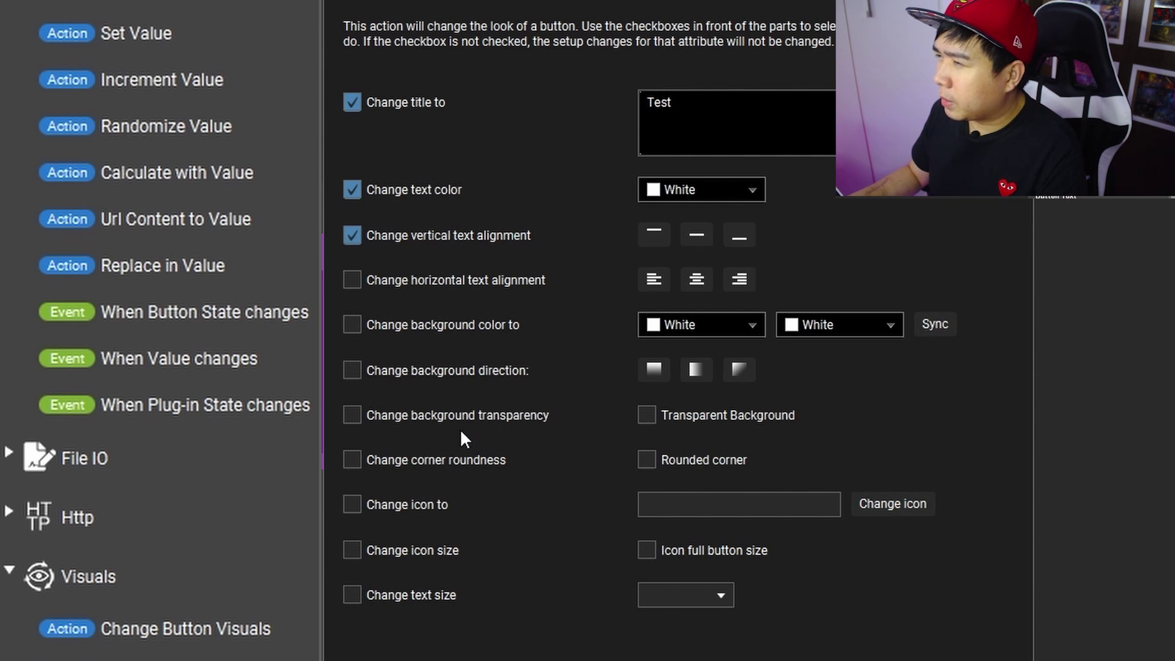
pyautogui.click(704, 419)
pyautogui.click(650, 460)
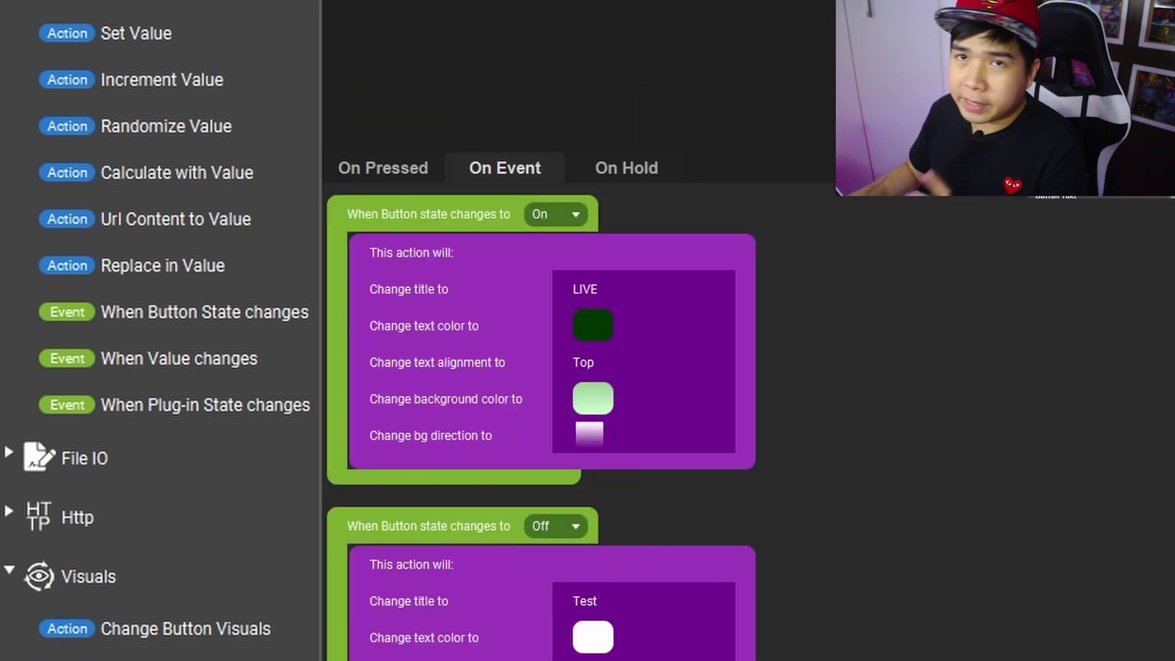
# - Delete all actions from the Test button's On Pressed list and add a Toggle Button State action instead
pyautogui.click(391, 168)
pyautogui.rightClick(473, 272)
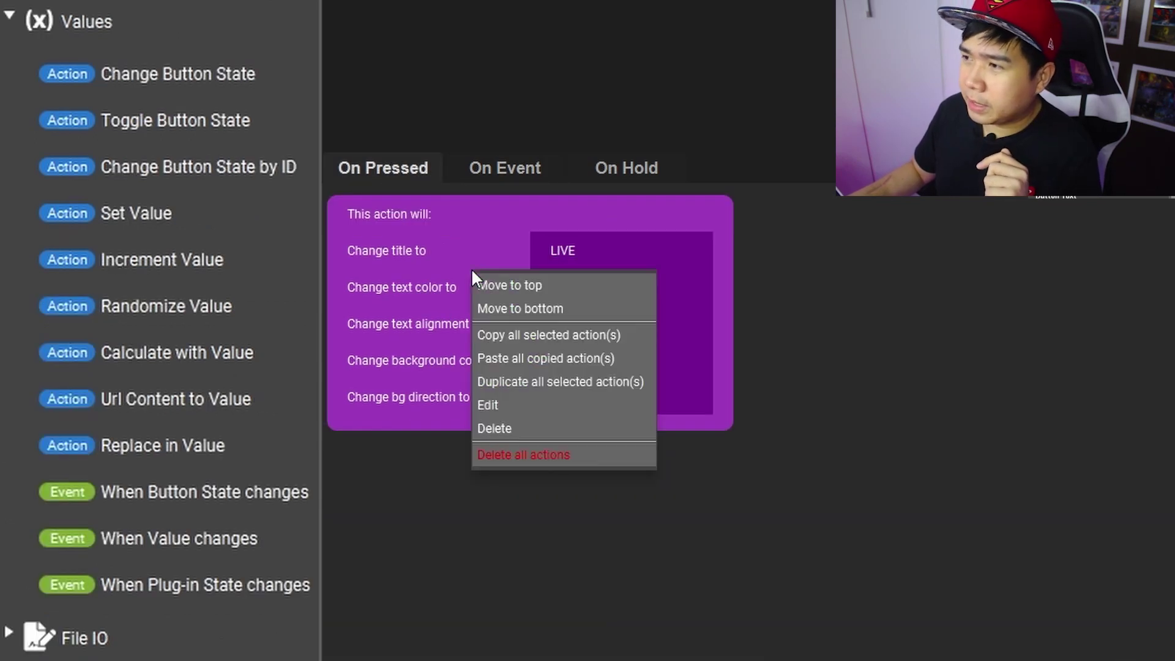
pyautogui.click(533, 454)
pyautogui.click(1068, 409)
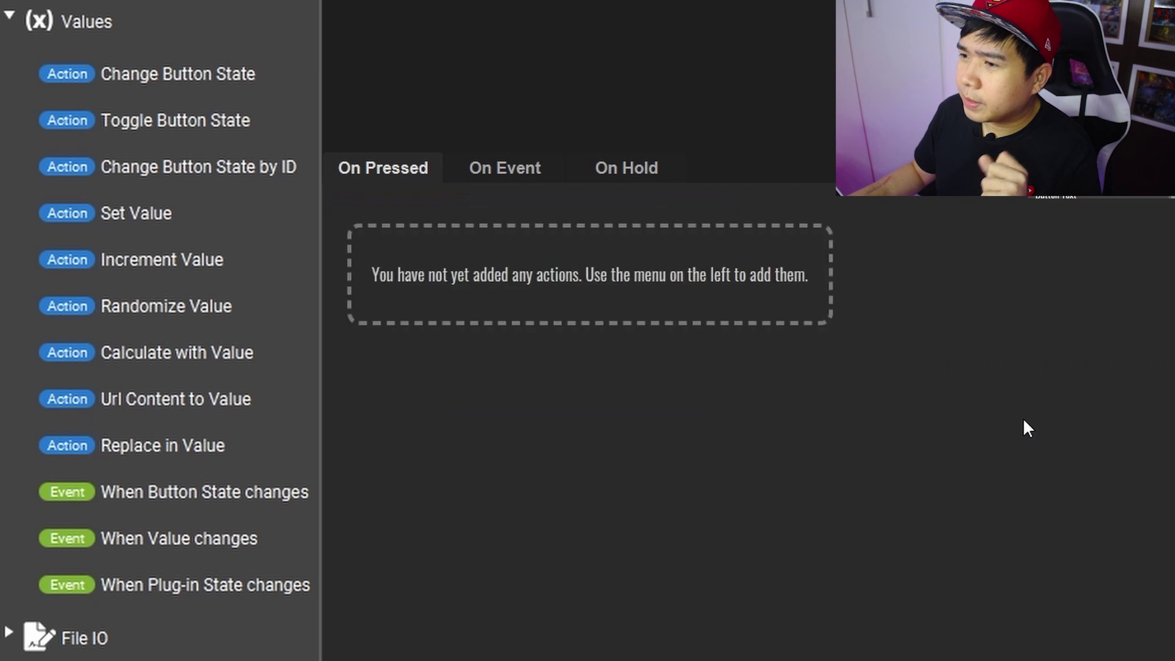
pyautogui.click(169, 121)
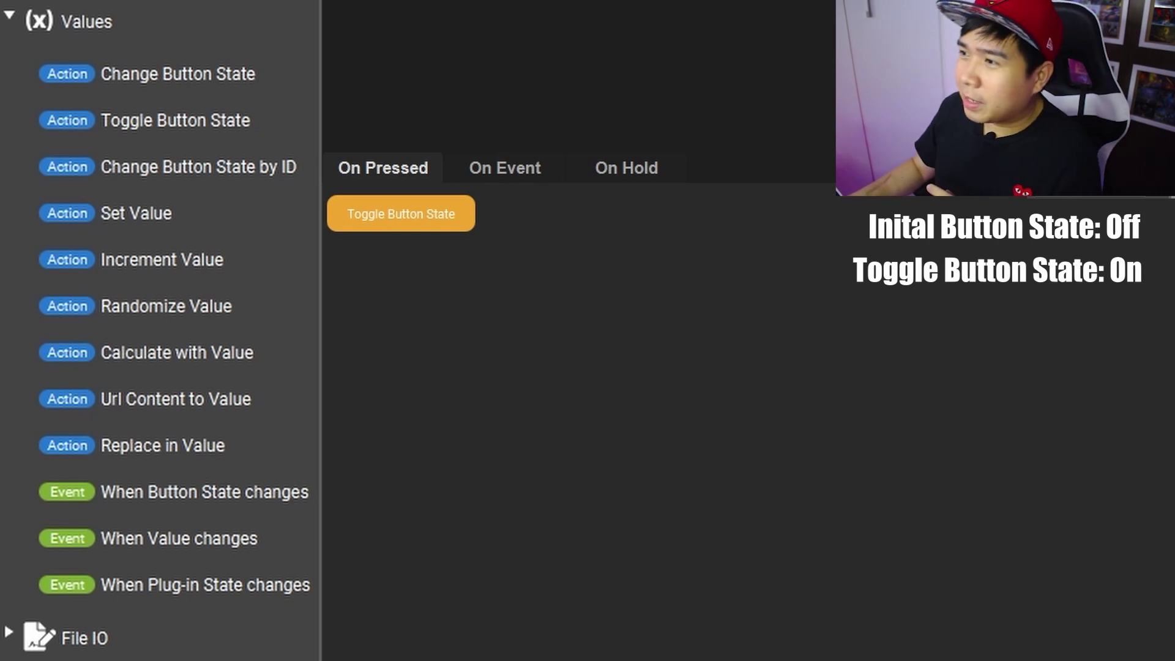
# - Set the Off event's visuals action to middle vertical text alignment and save the Test button
pyautogui.click(505, 171)
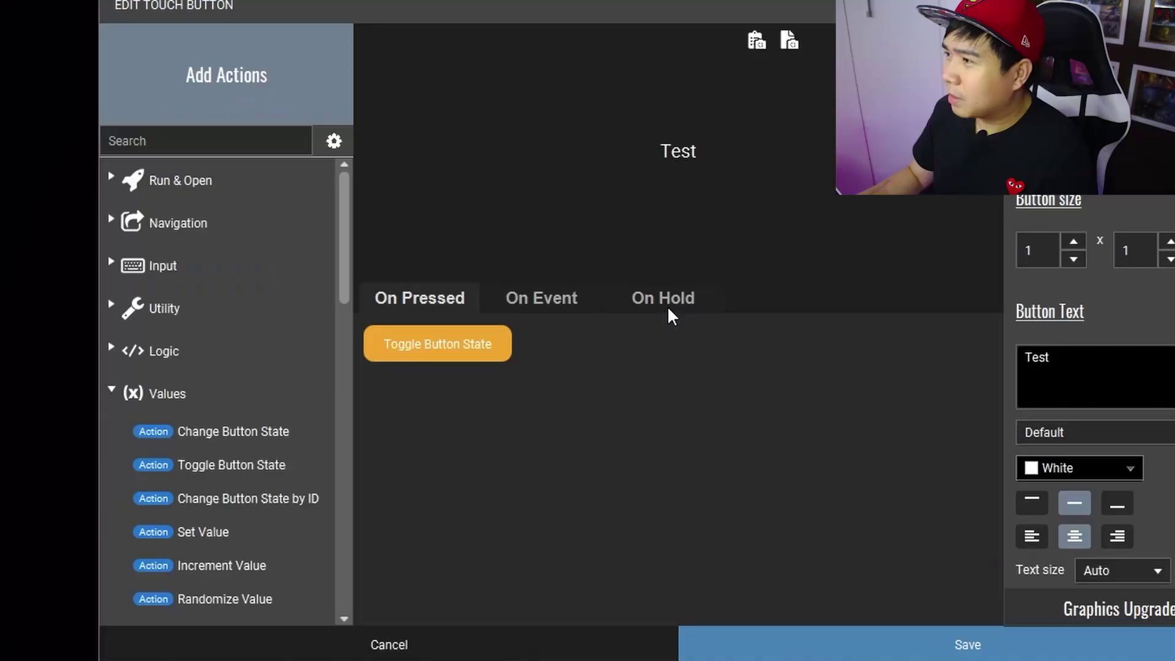
pyautogui.click(517, 296)
pyautogui.scroll(-5, 677, 433)
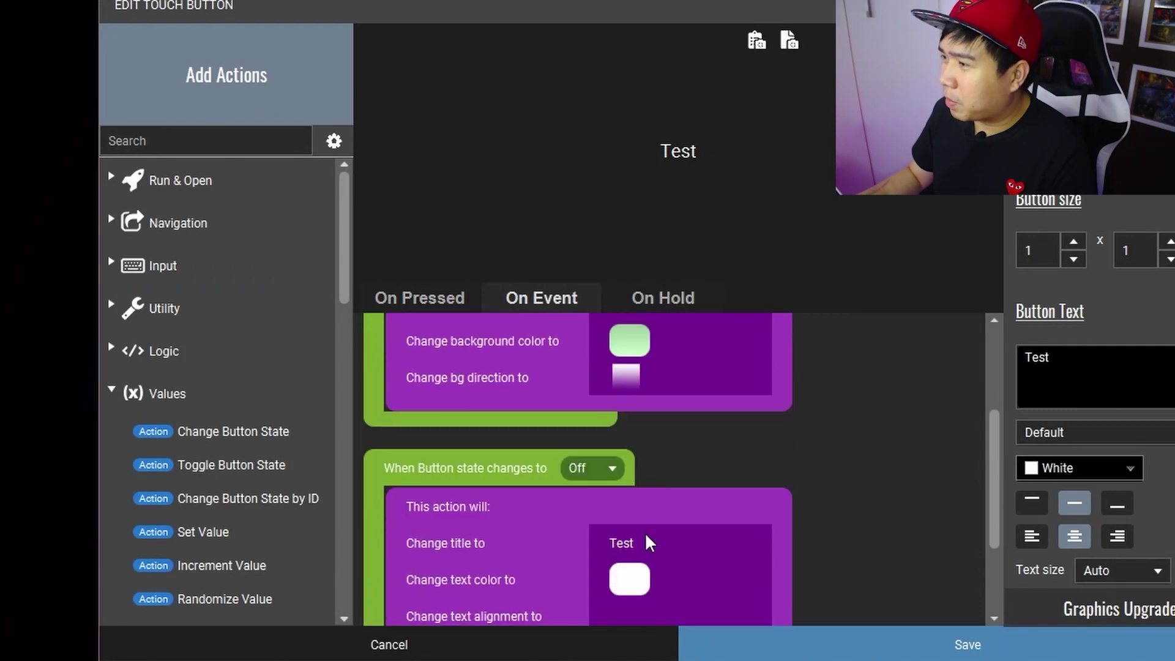
pyautogui.click(646, 542)
pyautogui.click(697, 237)
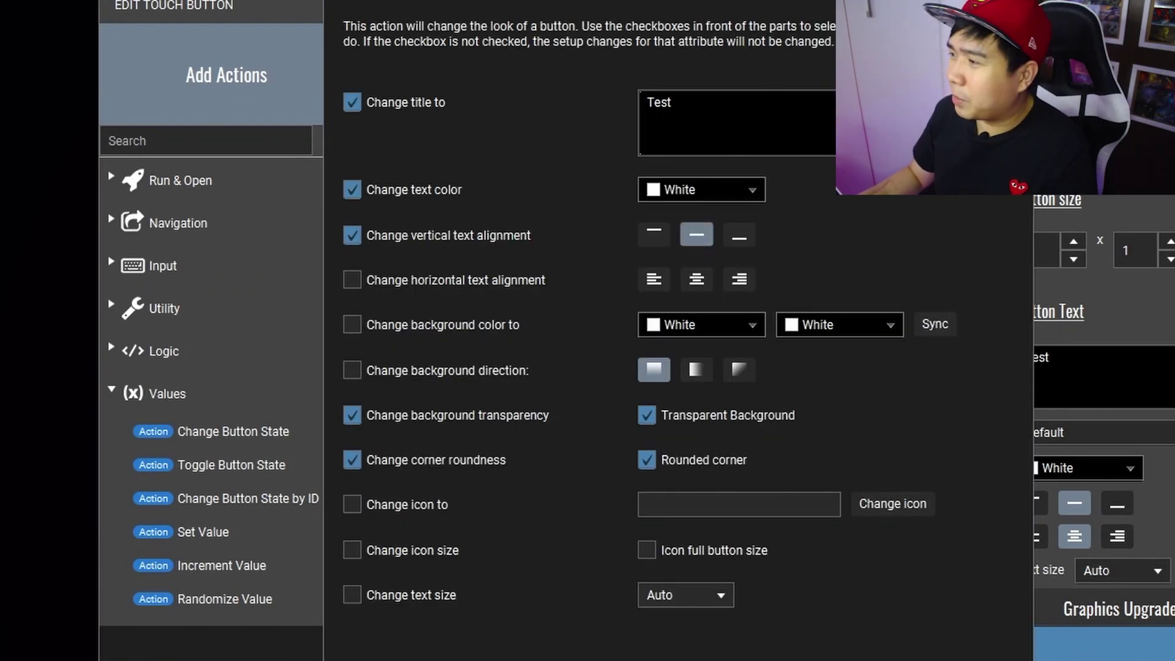
pyautogui.click(857, 660)
pyautogui.click(955, 647)
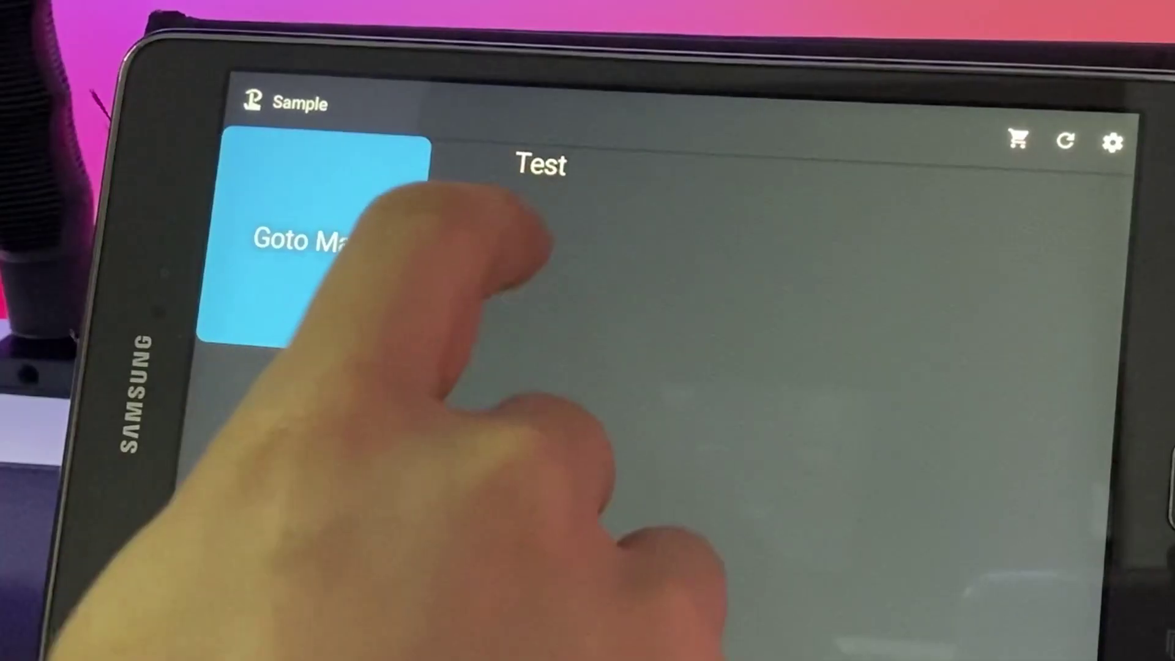
# - Trigger the Test button on the tablet and delete that button from the Sample page
pyautogui.click(484, 178)
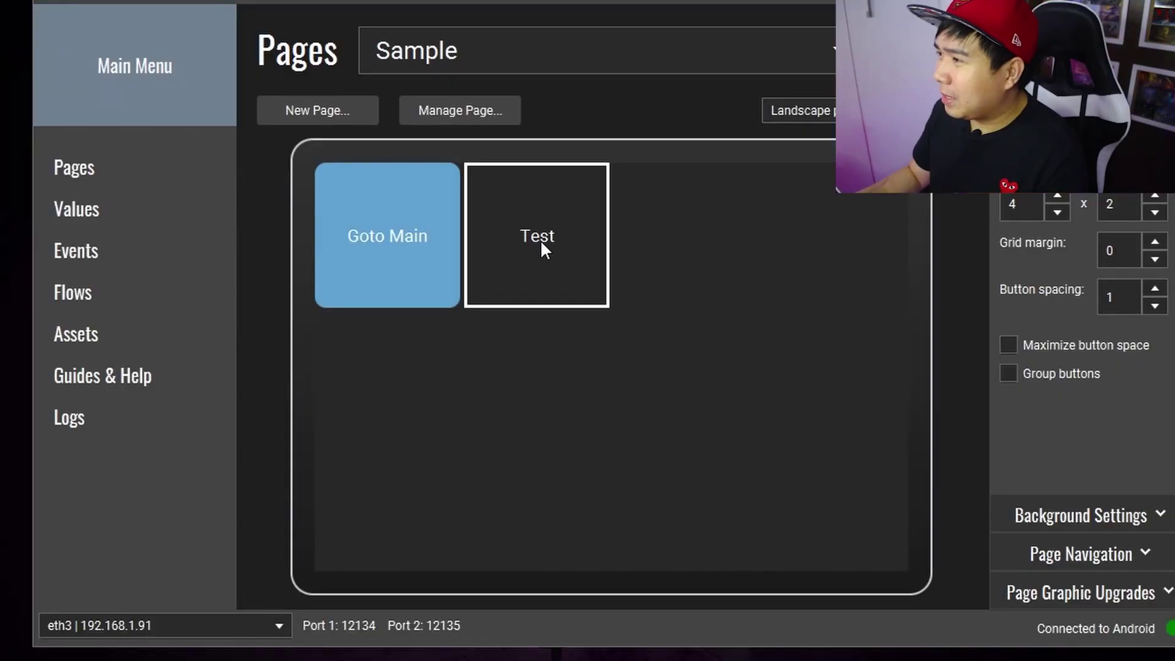
pyautogui.rightClick(541, 242)
pyautogui.click(589, 479)
pyautogui.click(572, 433)
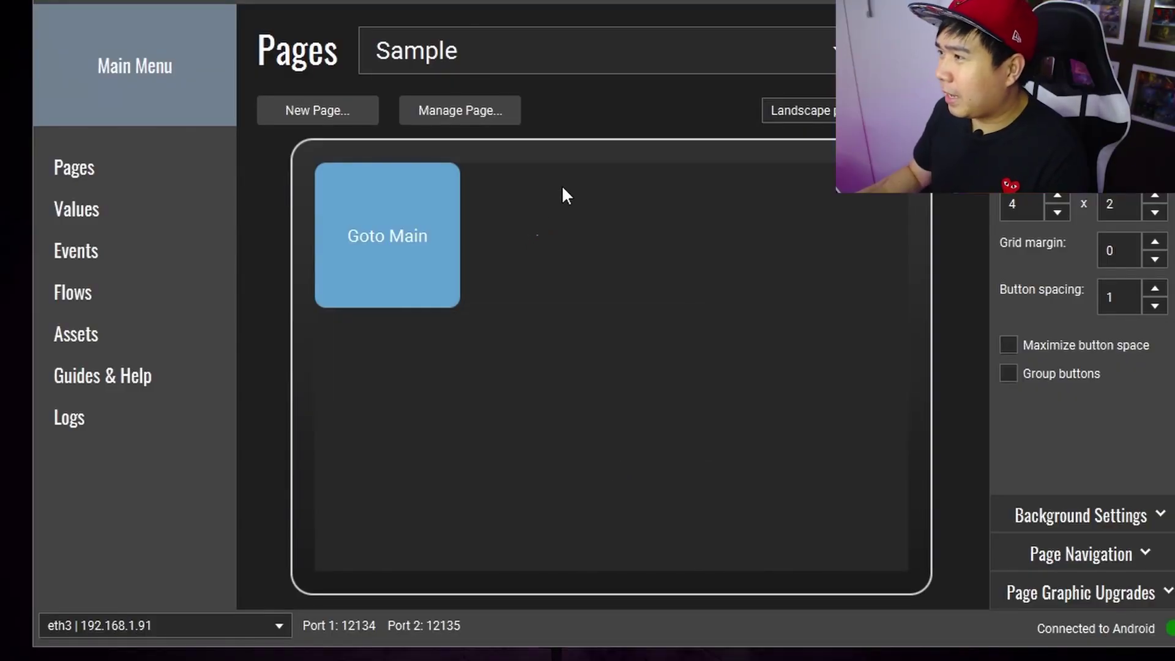
# - Create a new button titled Test and add a Comment action reading "this is to change color"
pyautogui.click(549, 223)
pyautogui.write('Test')
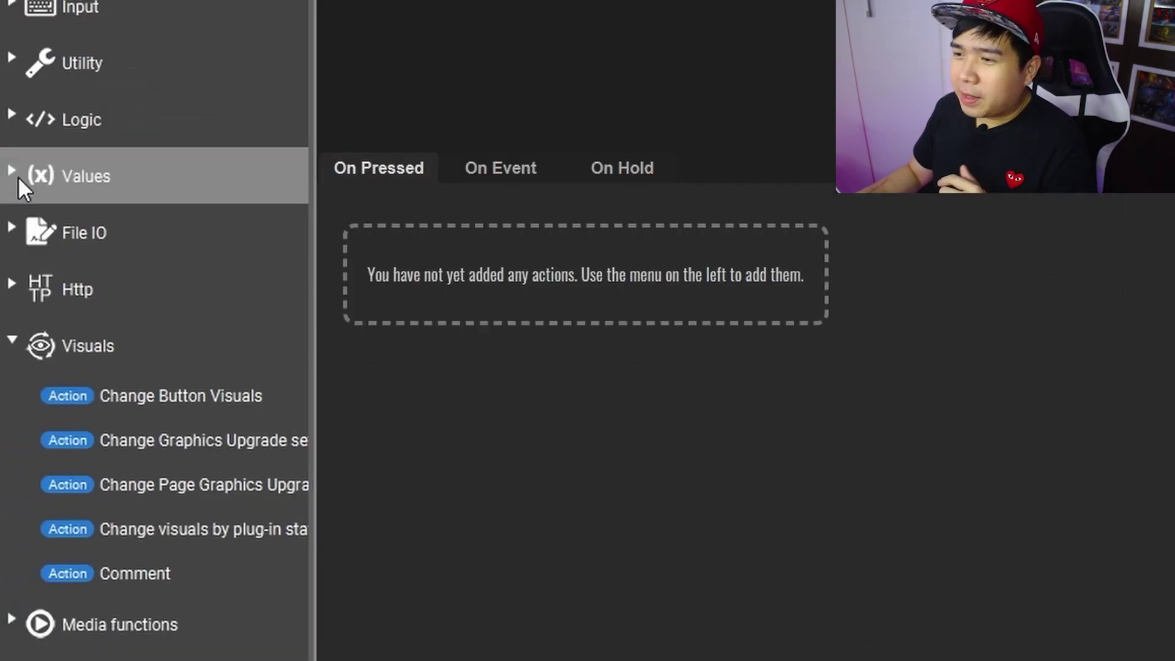
pyautogui.scroll(-5, 214, 329)
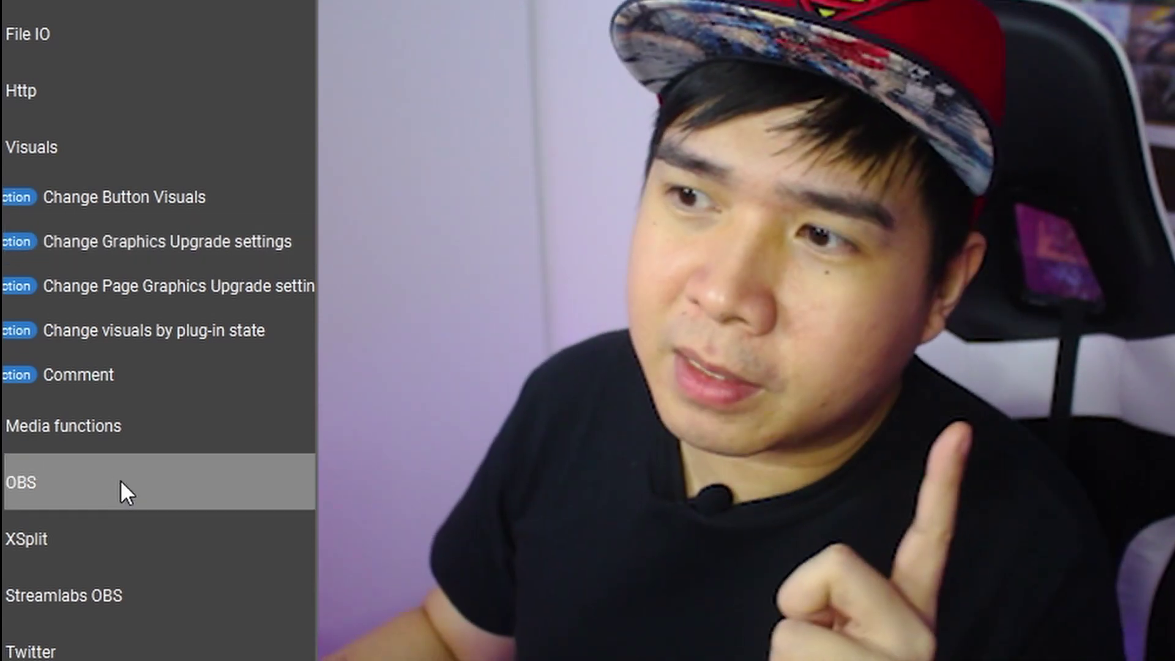
pyautogui.click(113, 391)
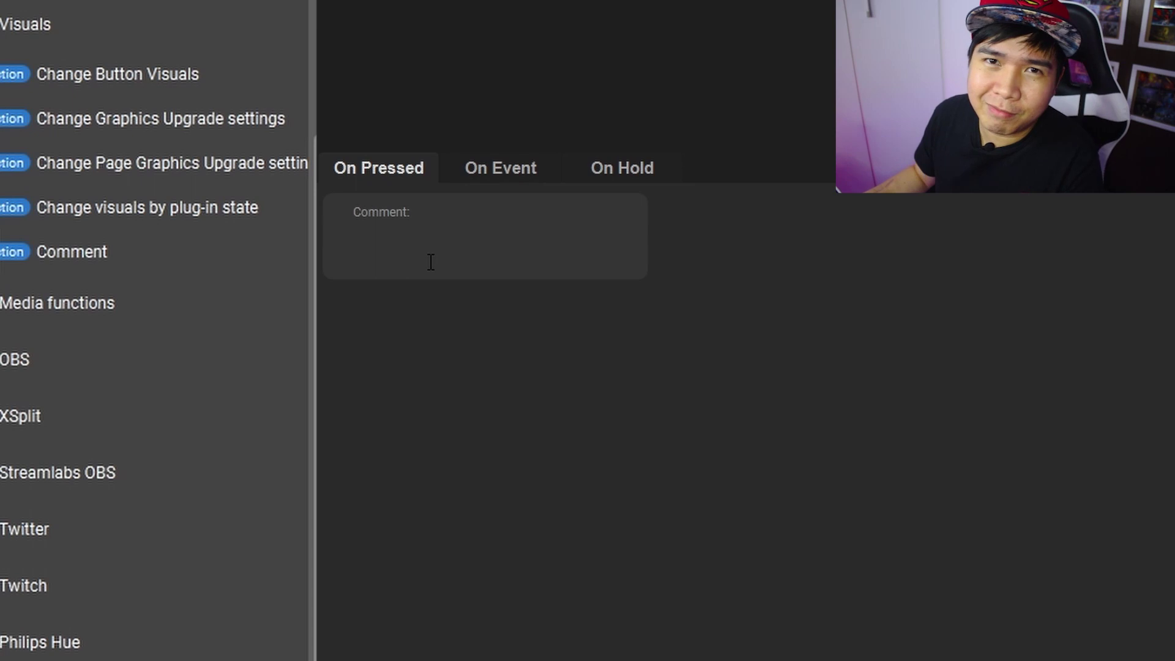
pyautogui.click(403, 245)
pyautogui.write('this is to chan')
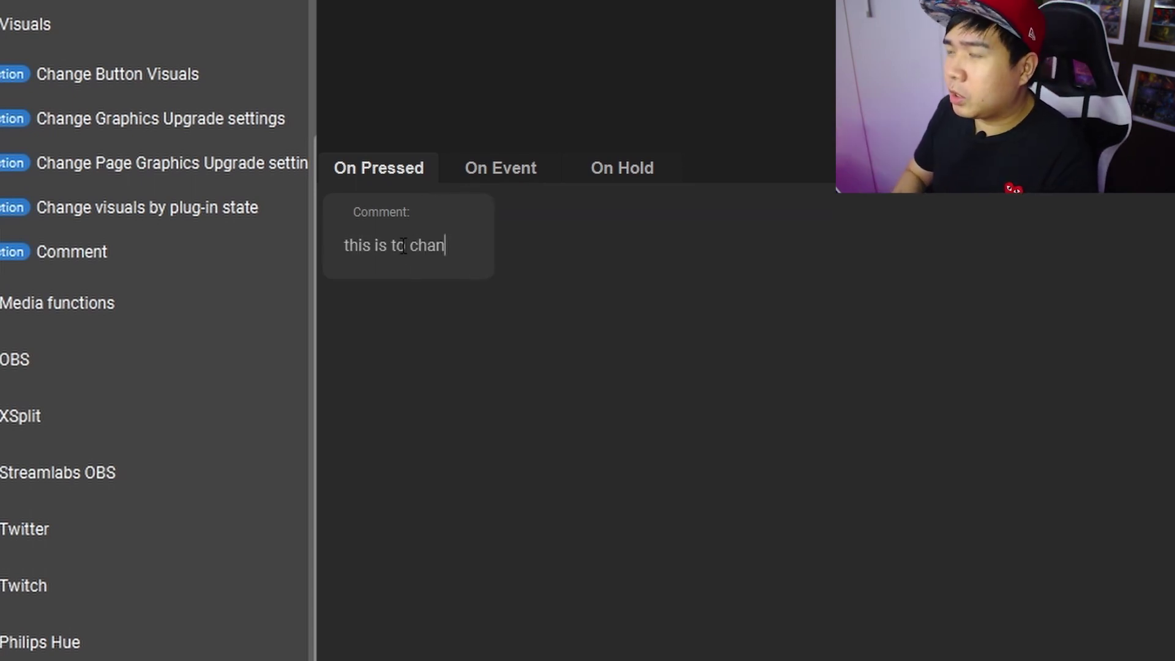
pyautogui.write('ge color')
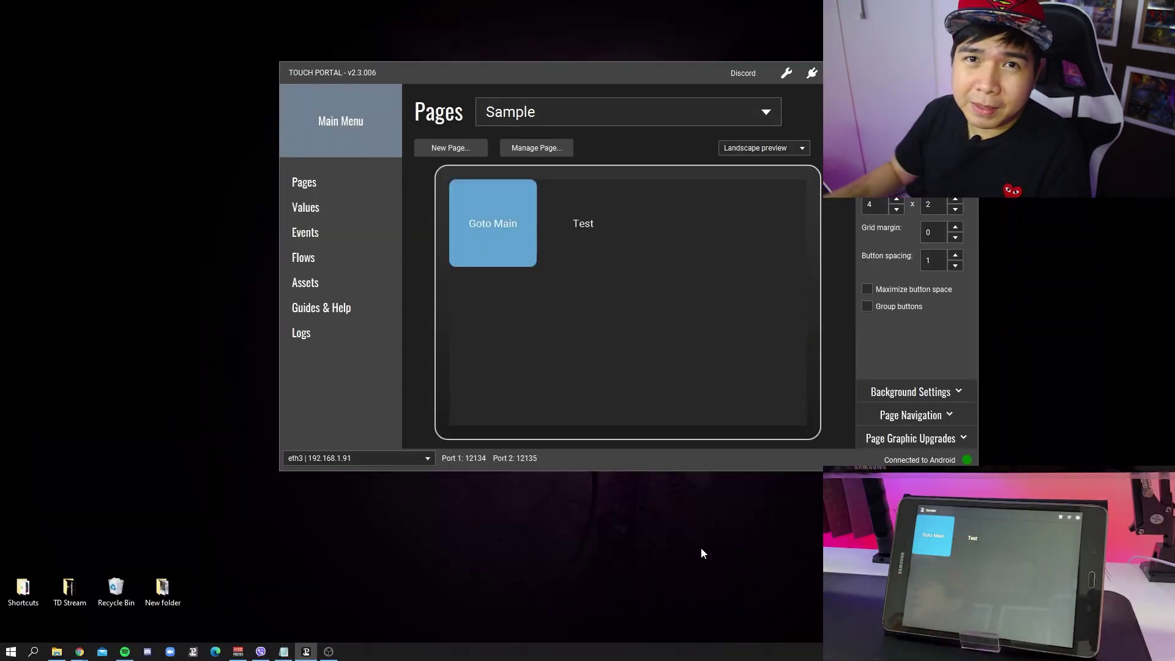
# - Add a Play Audio action for Audio Ape.mp3 from the Videos folder at 50% volume to the On Pressed list
pyautogui.click(704, 252)
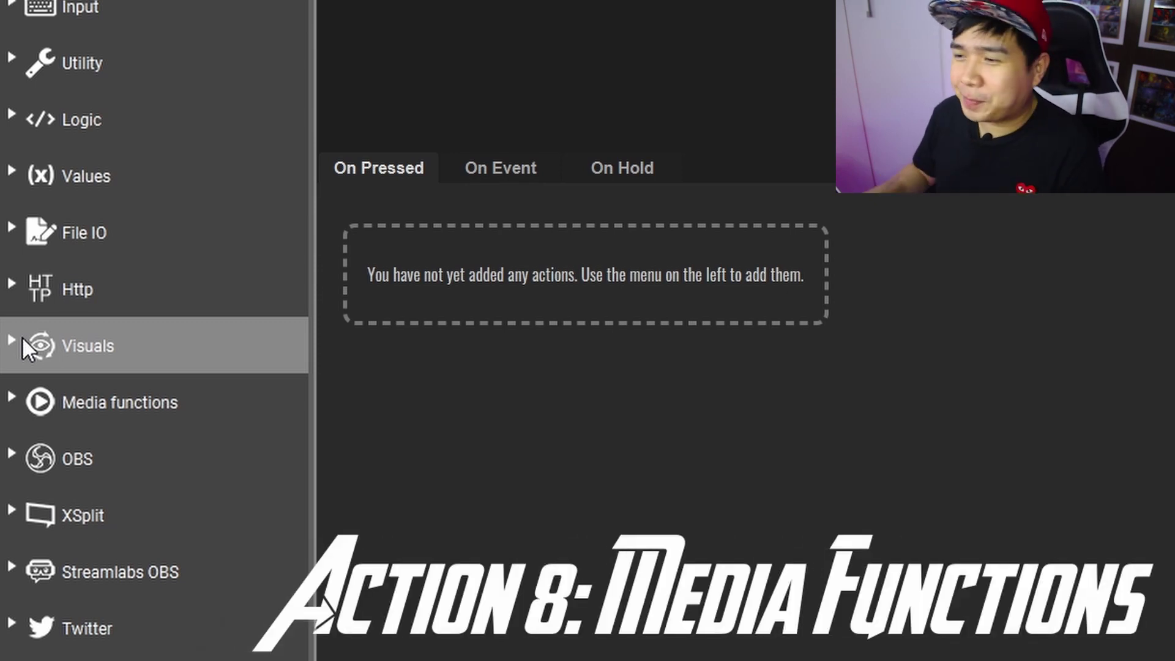
pyautogui.click(11, 402)
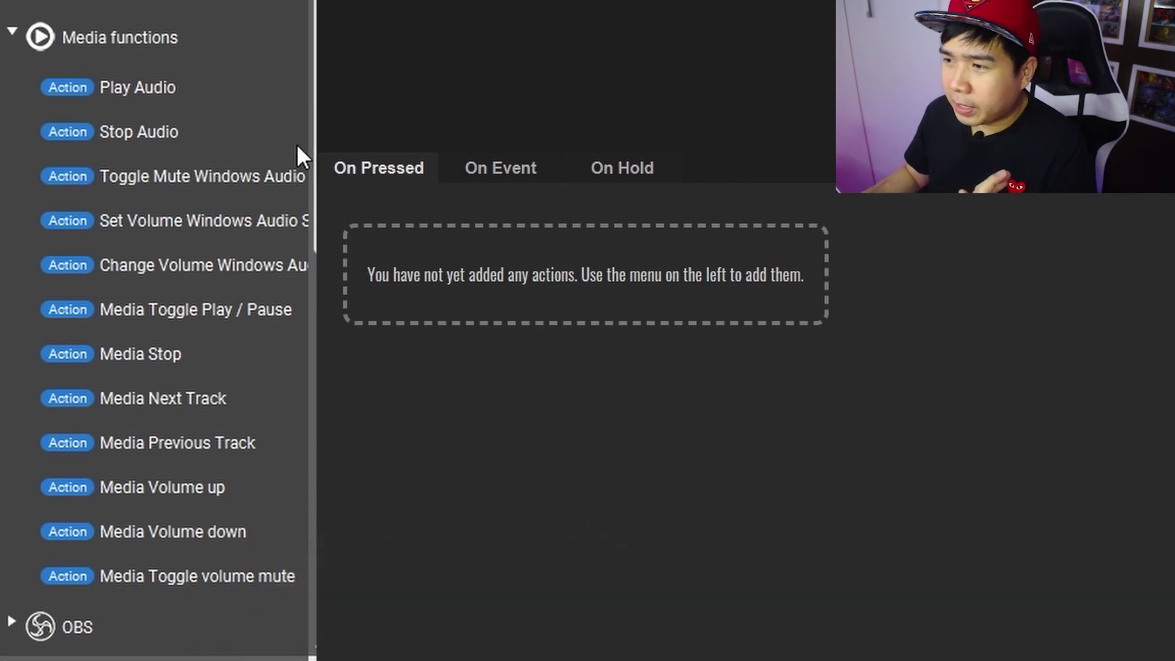
pyautogui.click(208, 97)
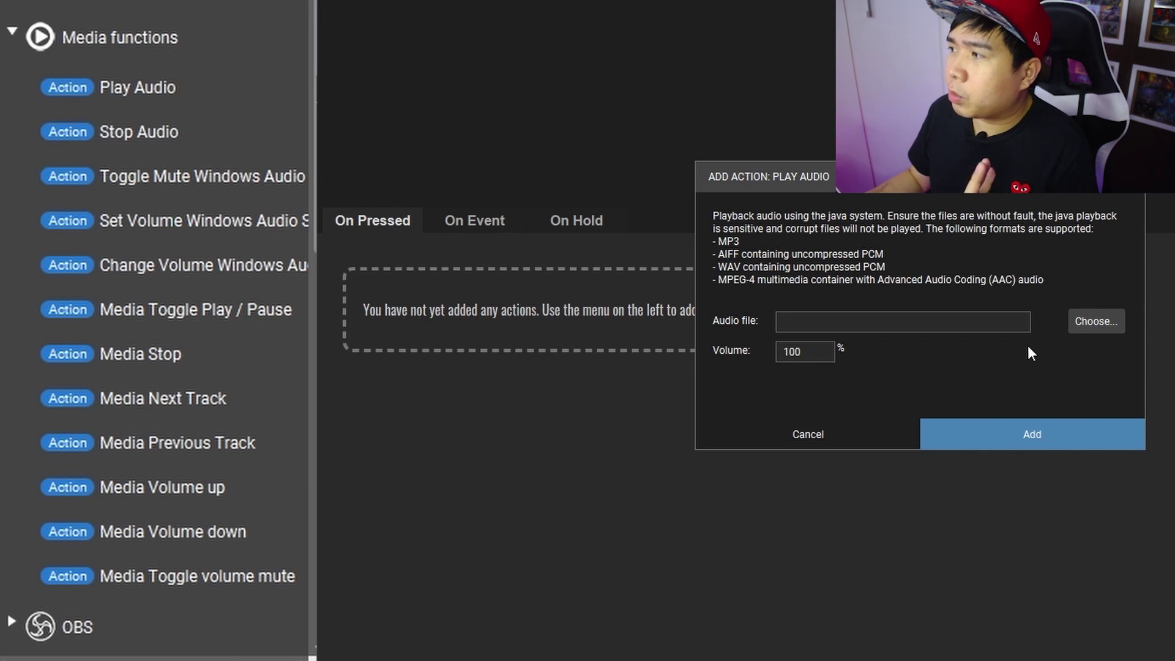
pyautogui.click(1085, 319)
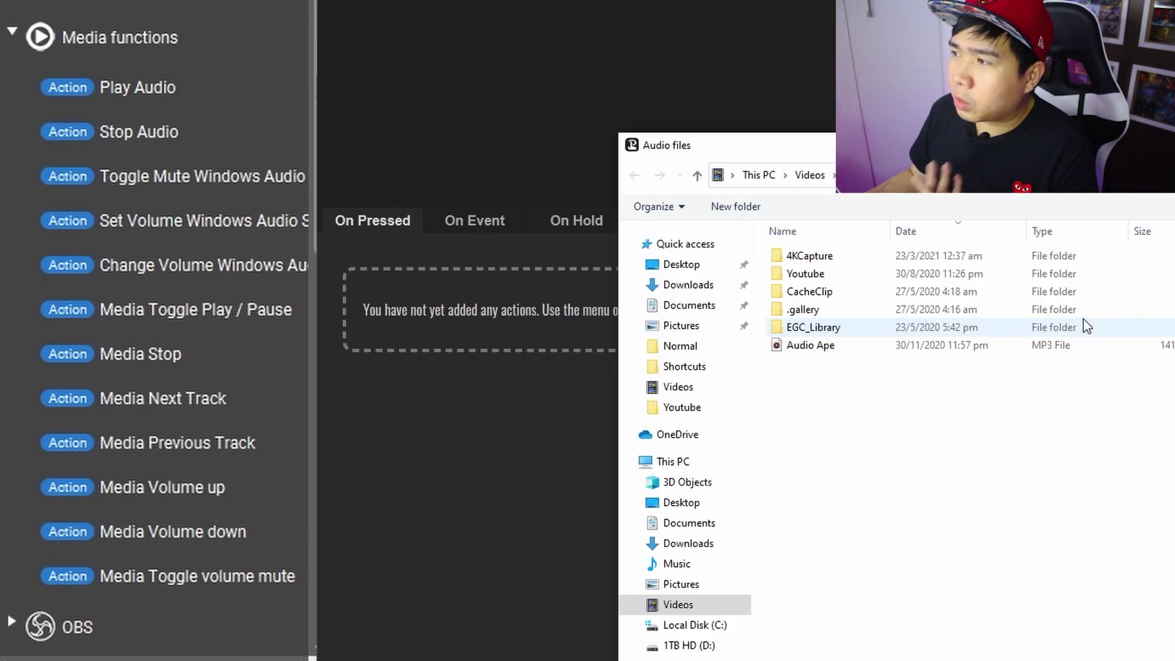
pyautogui.click(828, 347)
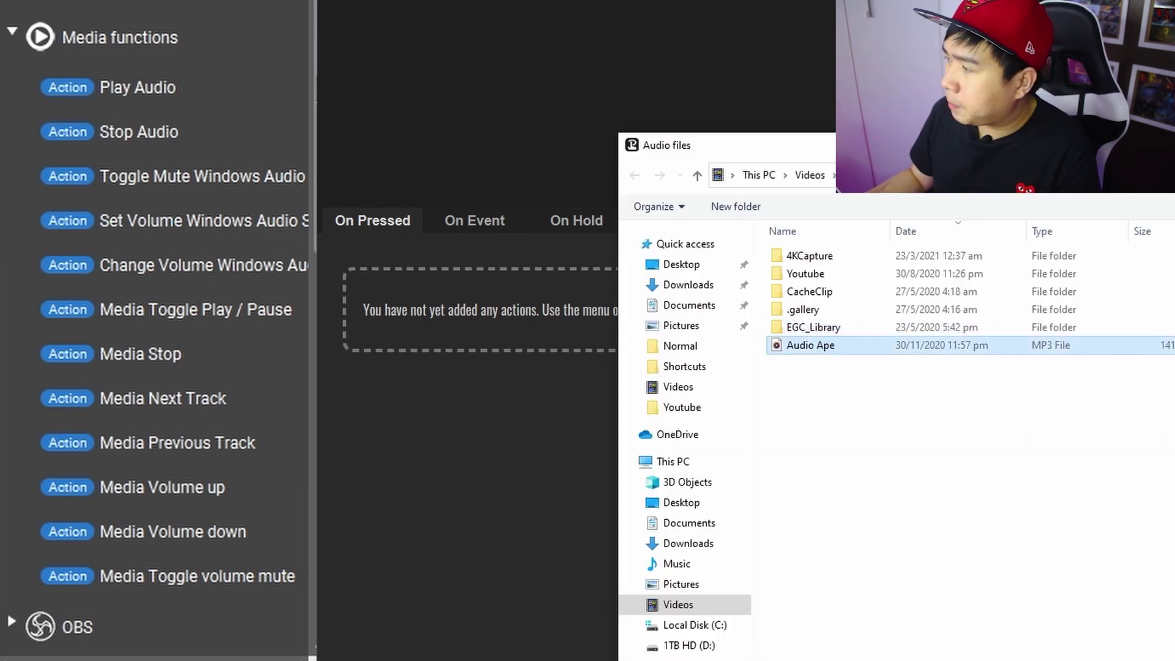
pyautogui.press('Return')
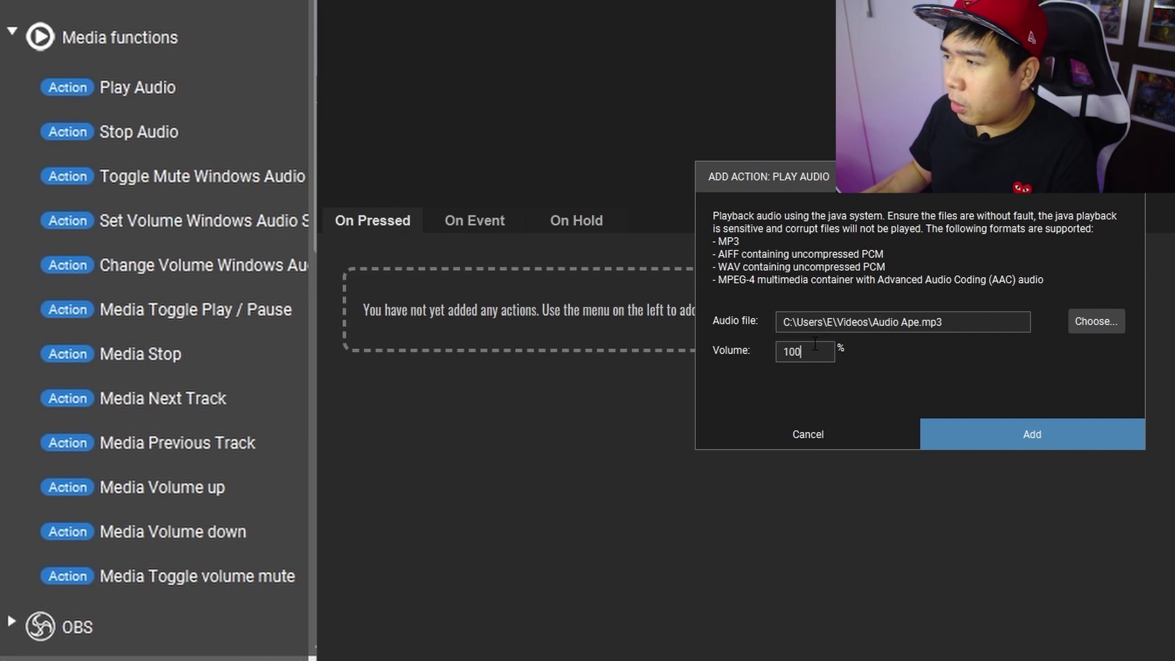
pyautogui.write('50')
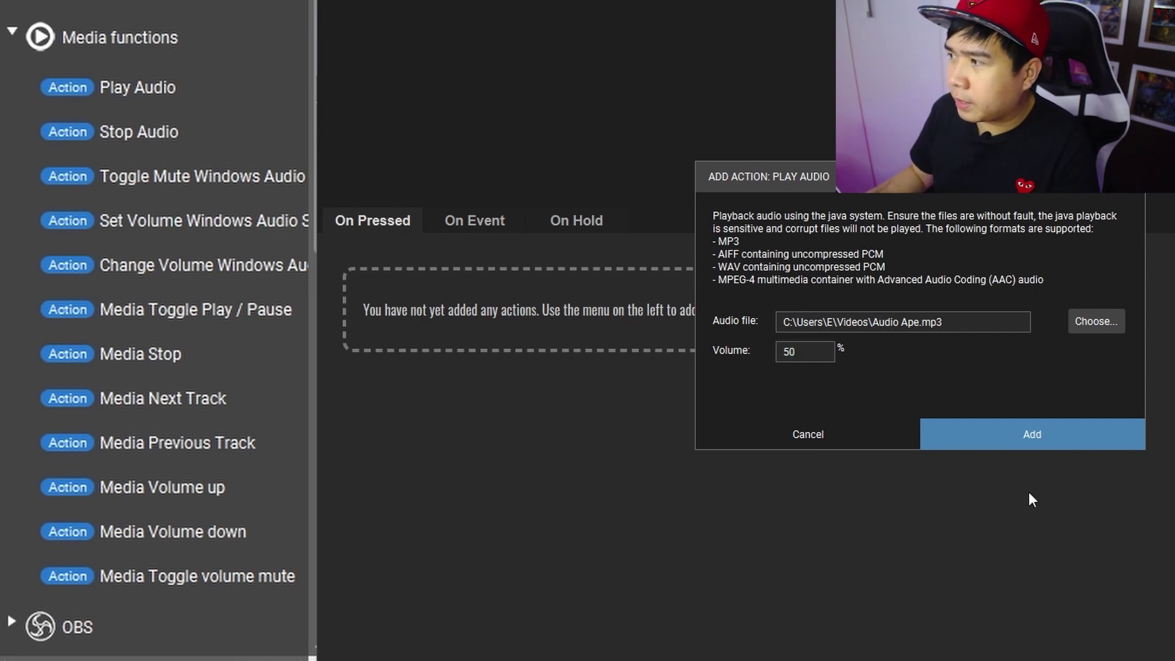
pyautogui.click(1053, 435)
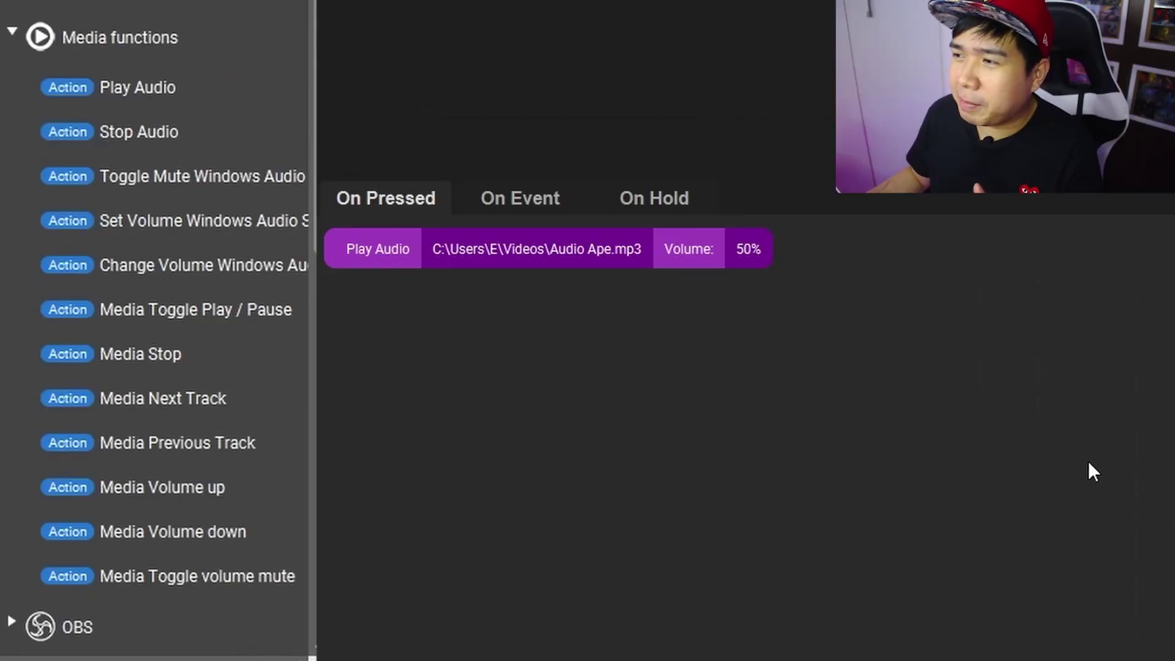
# - Delete all actions from the On Pressed list, removing the Play Audio action
pyautogui.rightClick(616, 333)
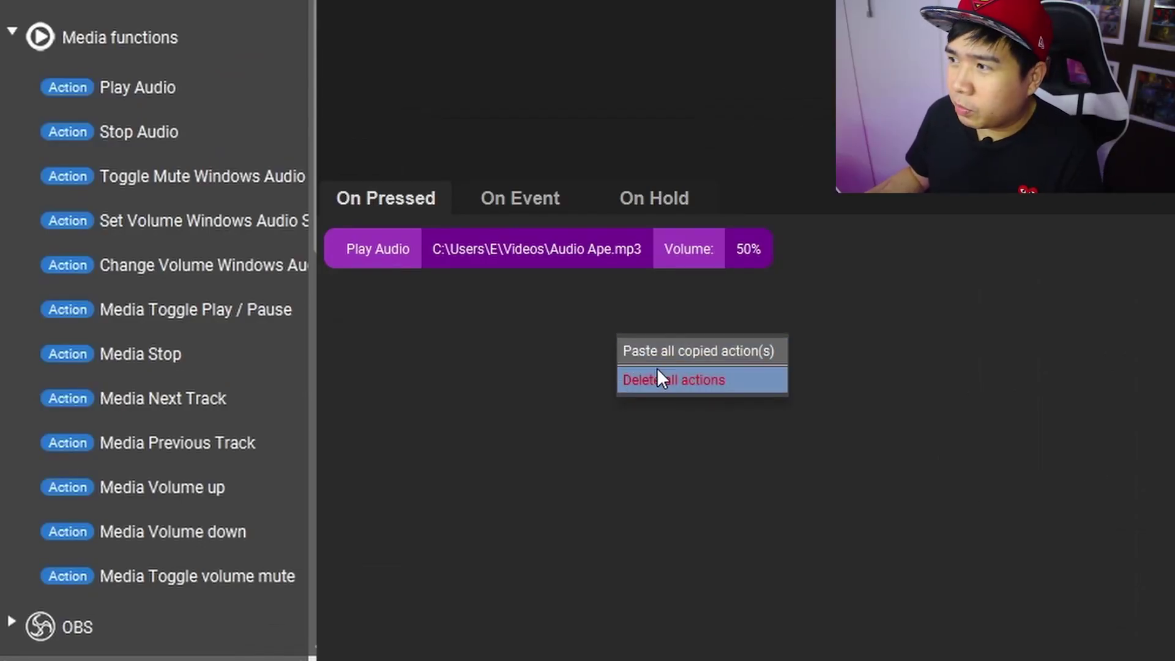
pyautogui.click(666, 346)
pyautogui.rightClick(878, 436)
pyautogui.click(919, 479)
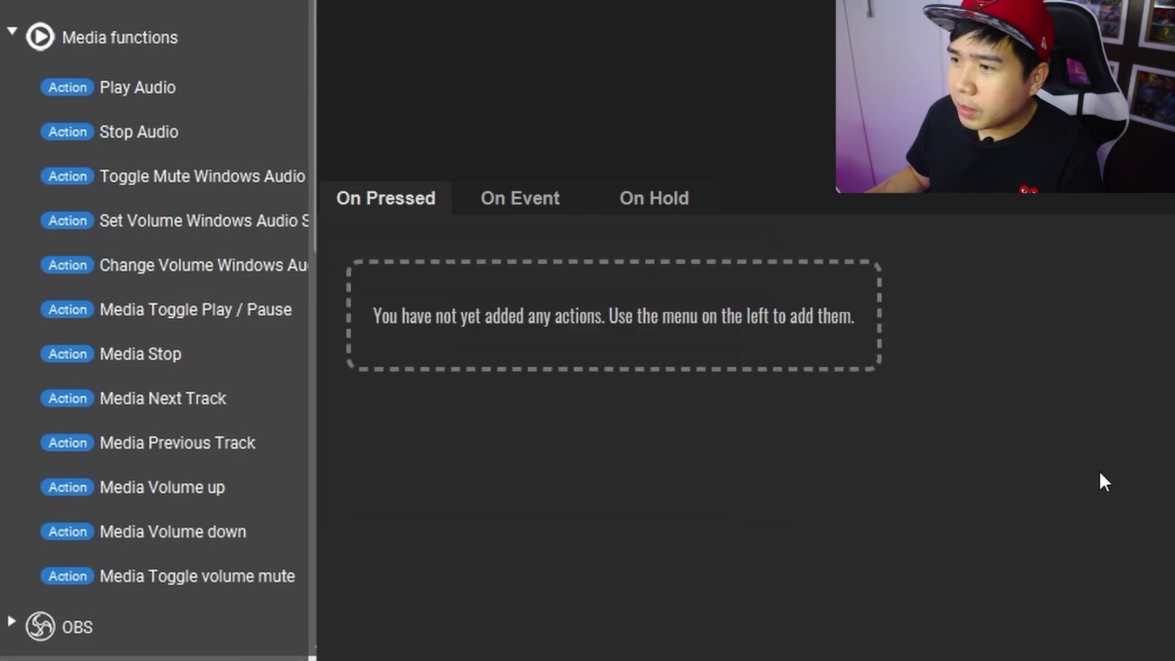
# - Add a Stop Audio action to the On Pressed list and delete it again
pyautogui.click(197, 137)
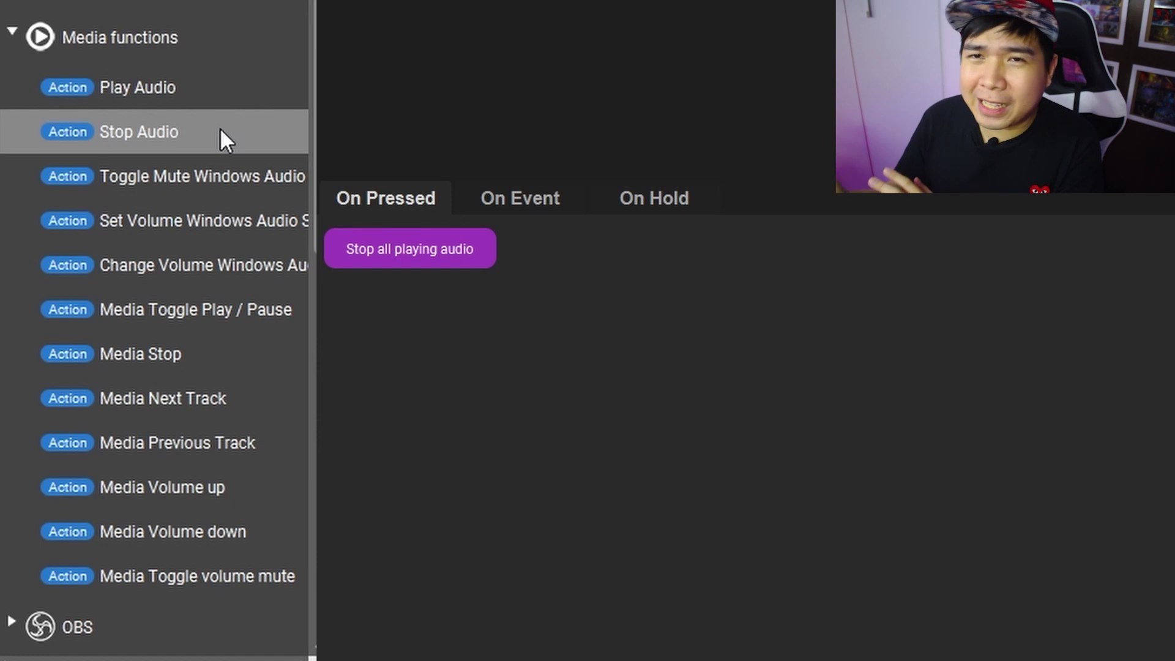
pyautogui.rightClick(570, 483)
pyautogui.click(597, 529)
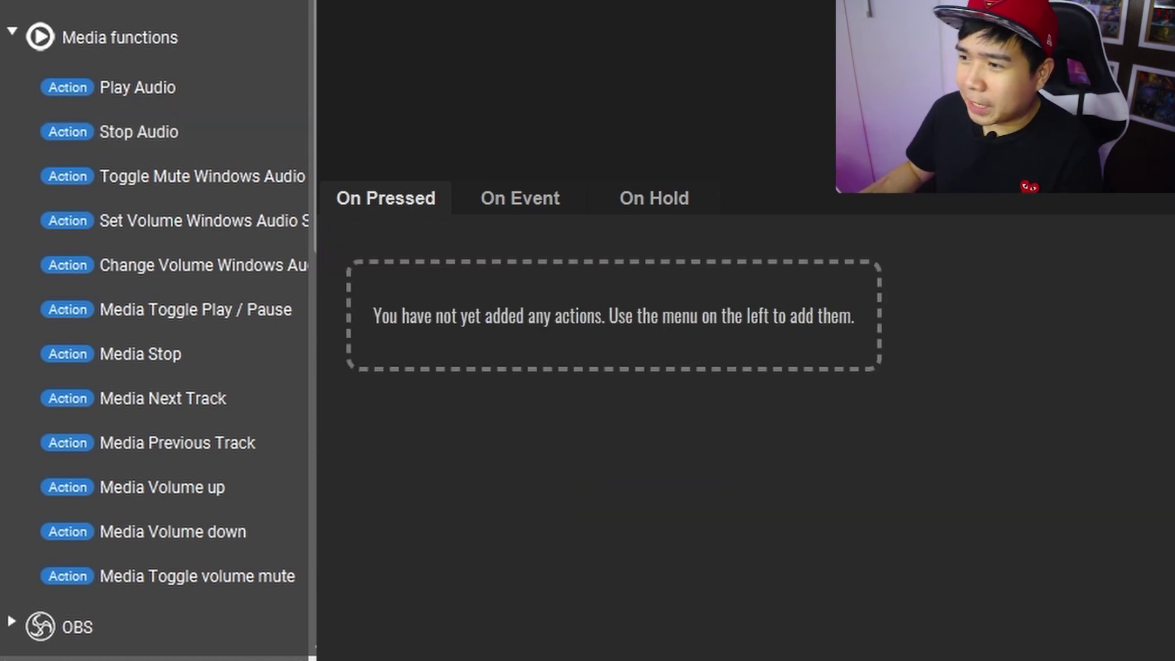
# - Add a Toggle Mute Windows Audio action, try its Mute option and set it back to Toggle mute state
pyautogui.click(233, 190)
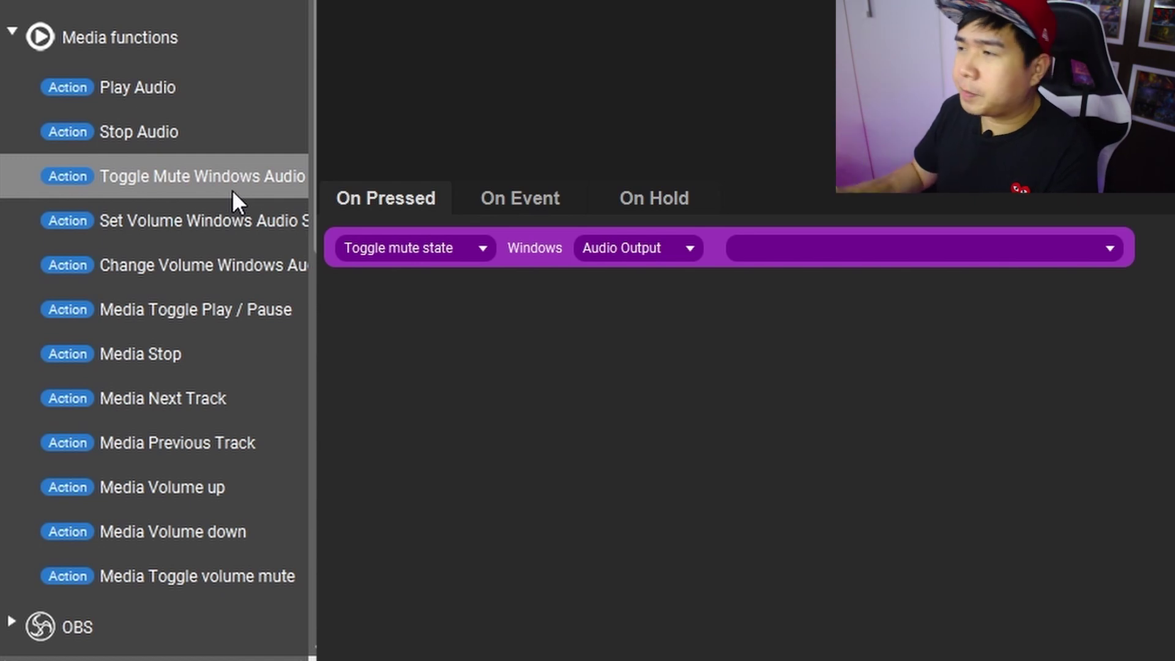
pyautogui.click(441, 249)
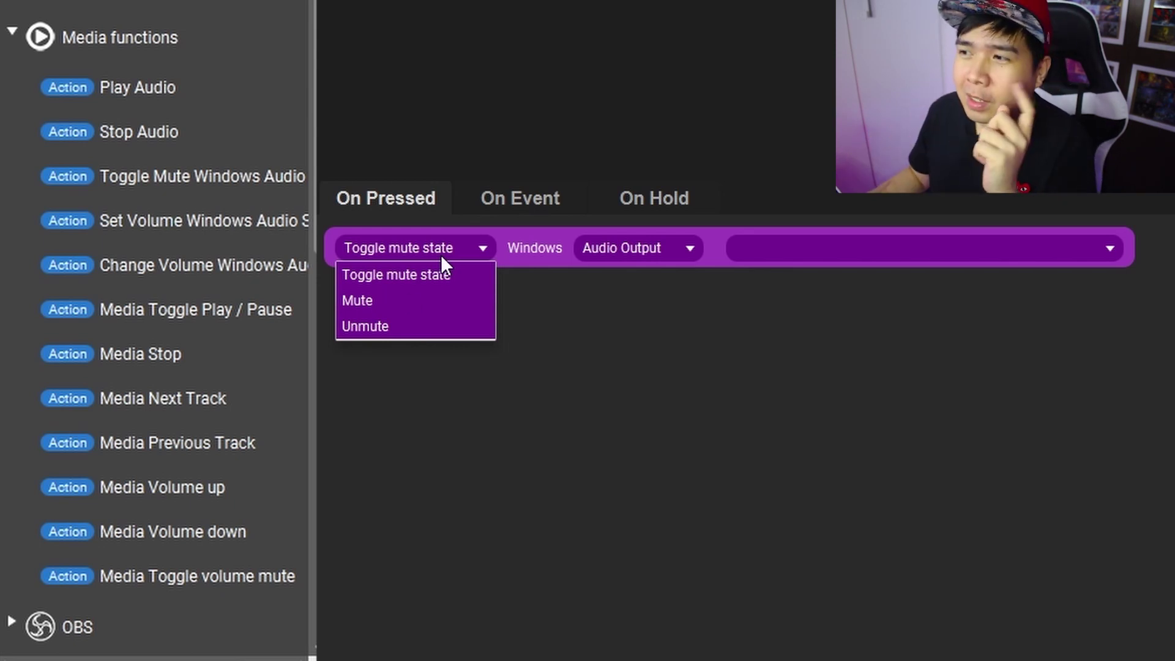
pyautogui.click(370, 303)
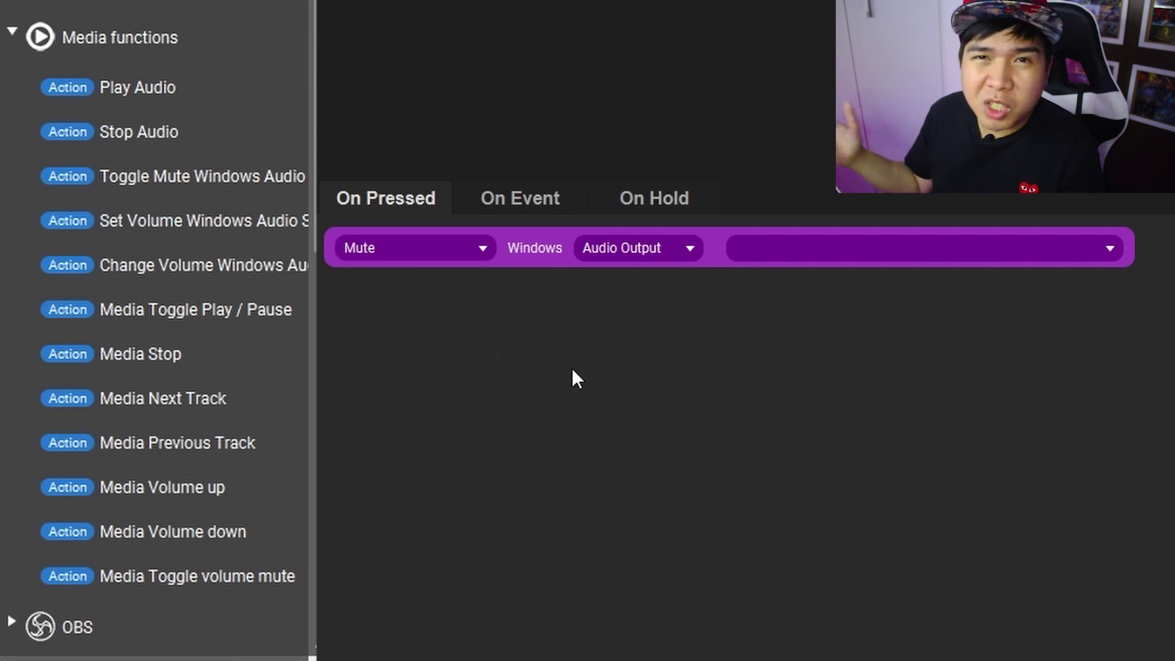
pyautogui.click(459, 251)
pyautogui.click(429, 330)
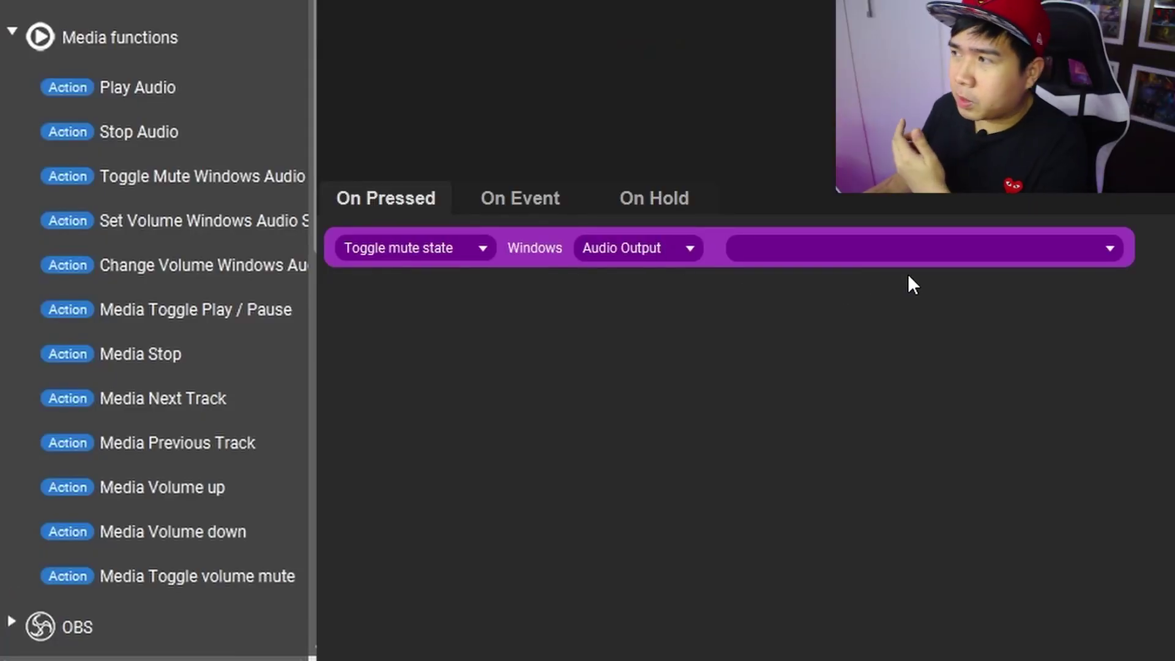
# - Choose Headphones (High Definition Audio Device) as the audio output device for the mute action
pyautogui.click(920, 253)
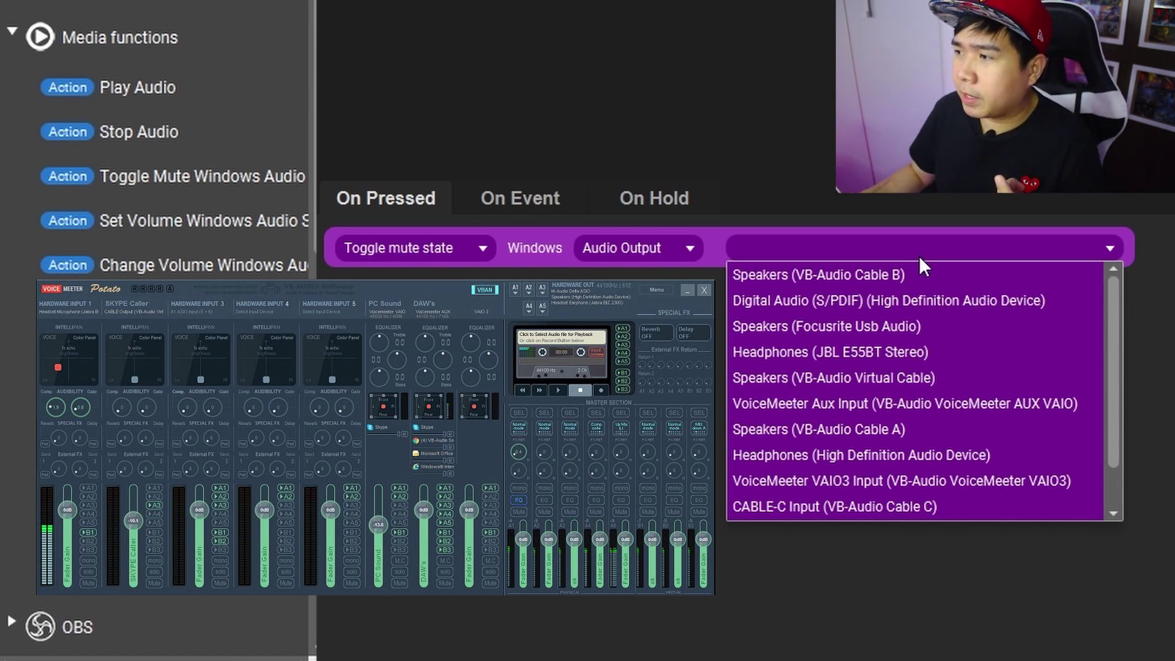
pyautogui.scroll(-2, 1020, 474)
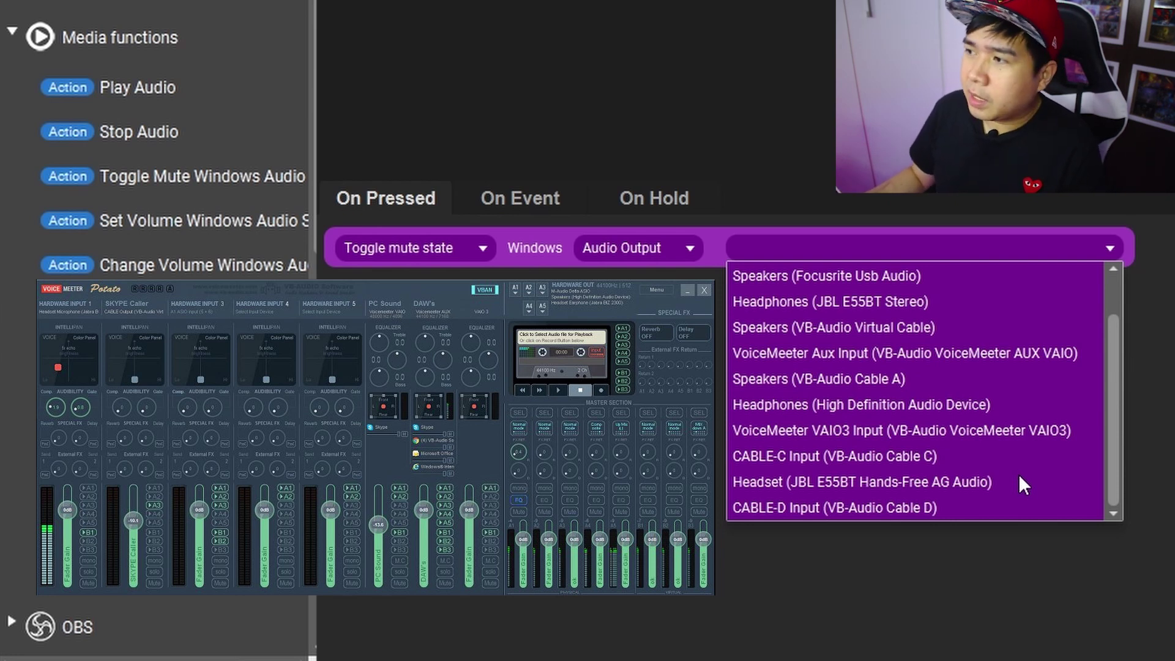
pyautogui.scroll(2, 1018, 473)
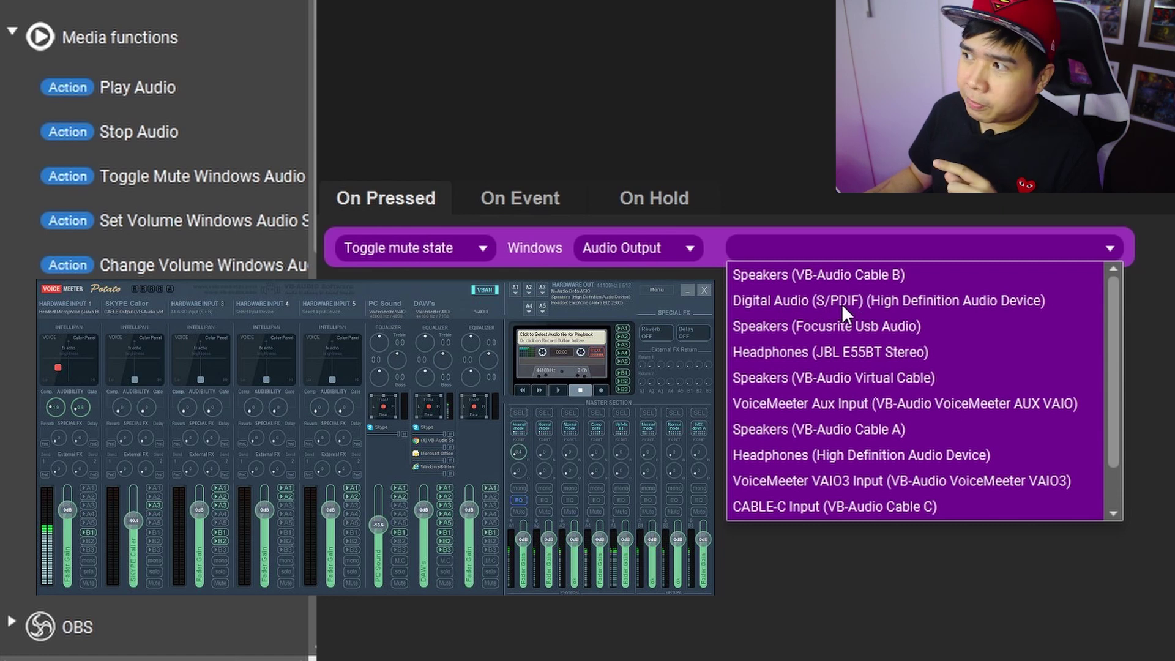
pyautogui.scroll(-1, 999, 507)
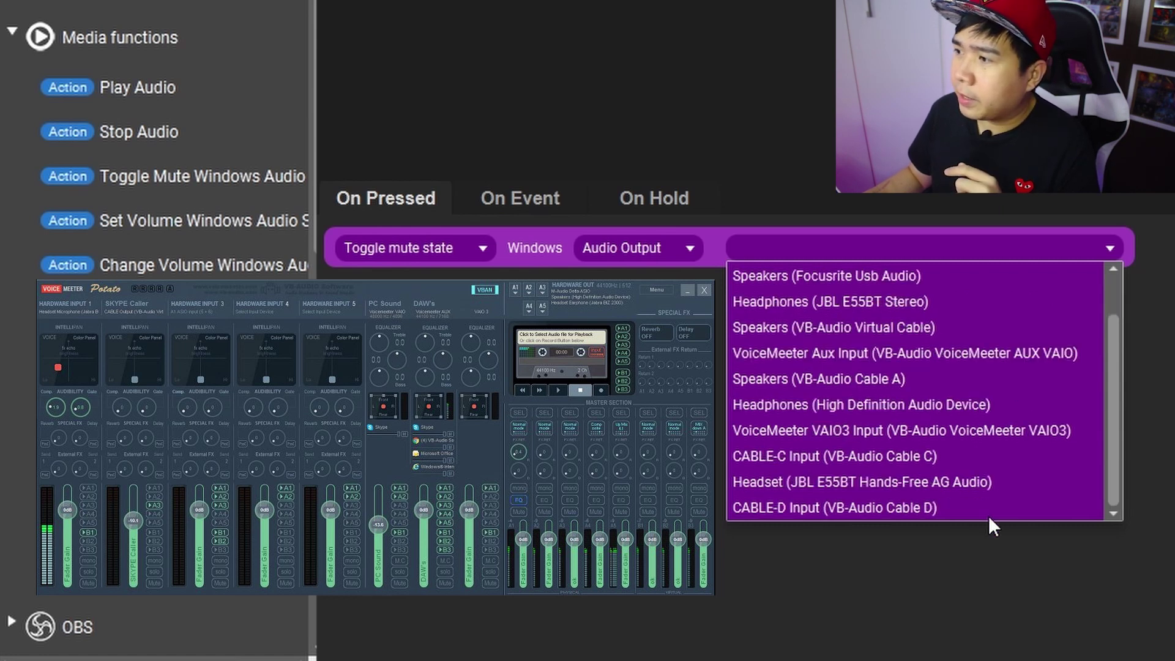
pyautogui.click(766, 409)
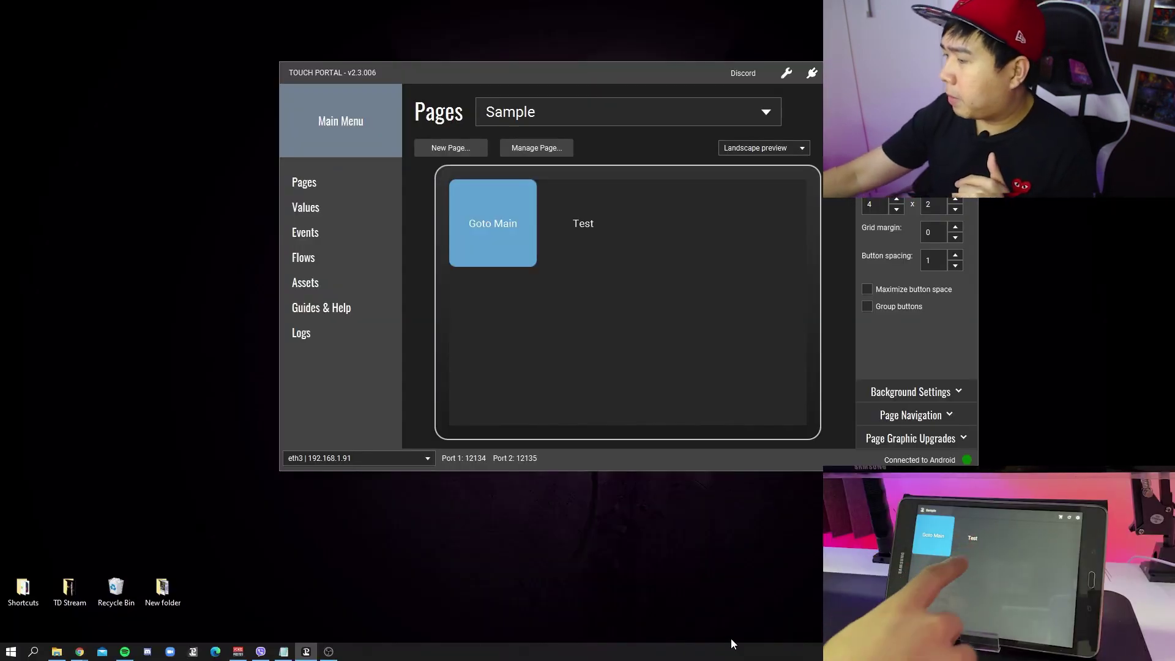
# - Check the Windows volume control for the headphones while triggering the Test button on the tablet
pyautogui.click(1076, 653)
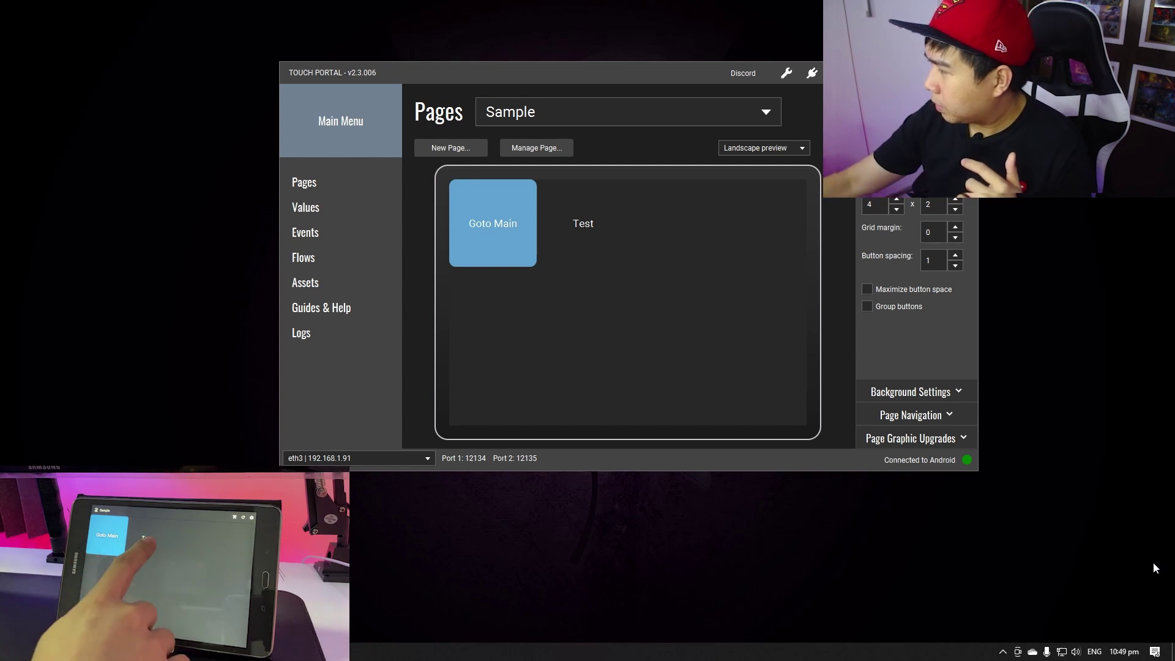
pyautogui.click(1075, 651)
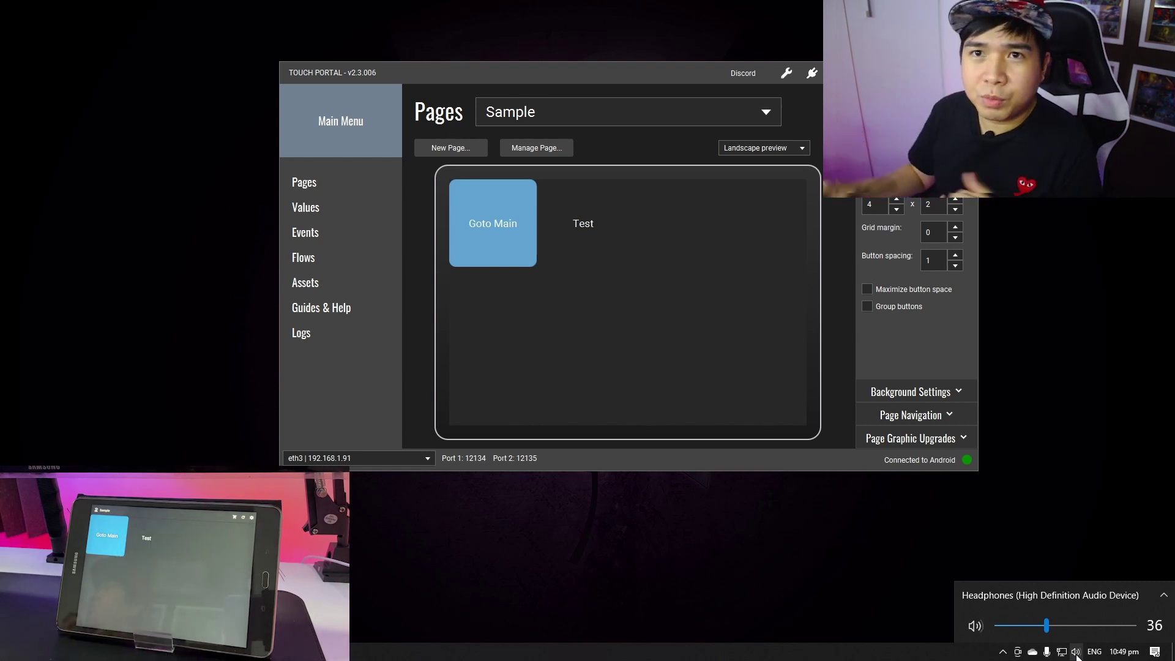
# - Open the Test button for editing, maximize the editor and switch its mute action to Audio Input
pyautogui.click(559, 227)
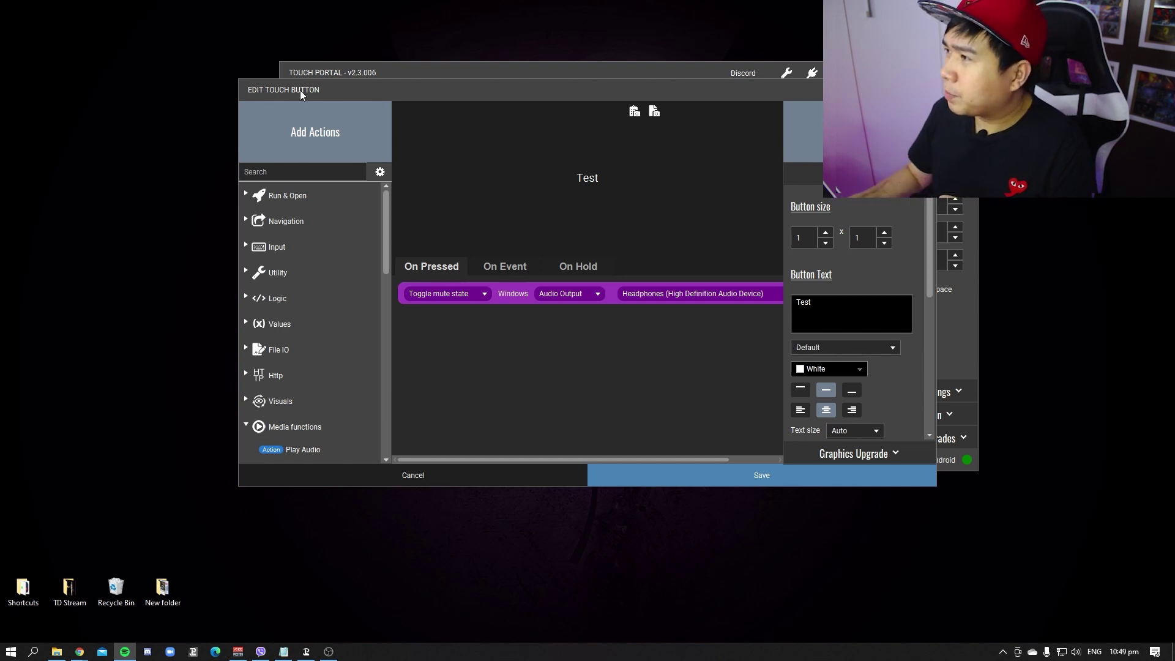
pyautogui.moveTo(601, 94); pyautogui.dragTo(461, 70)
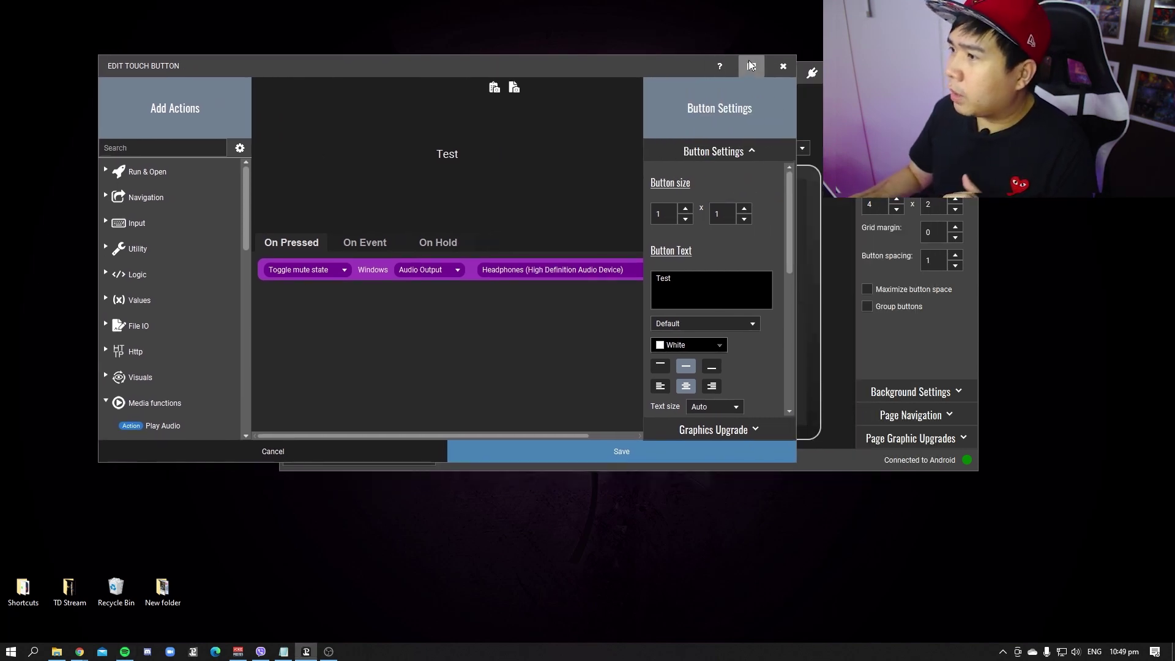
pyautogui.click(748, 61)
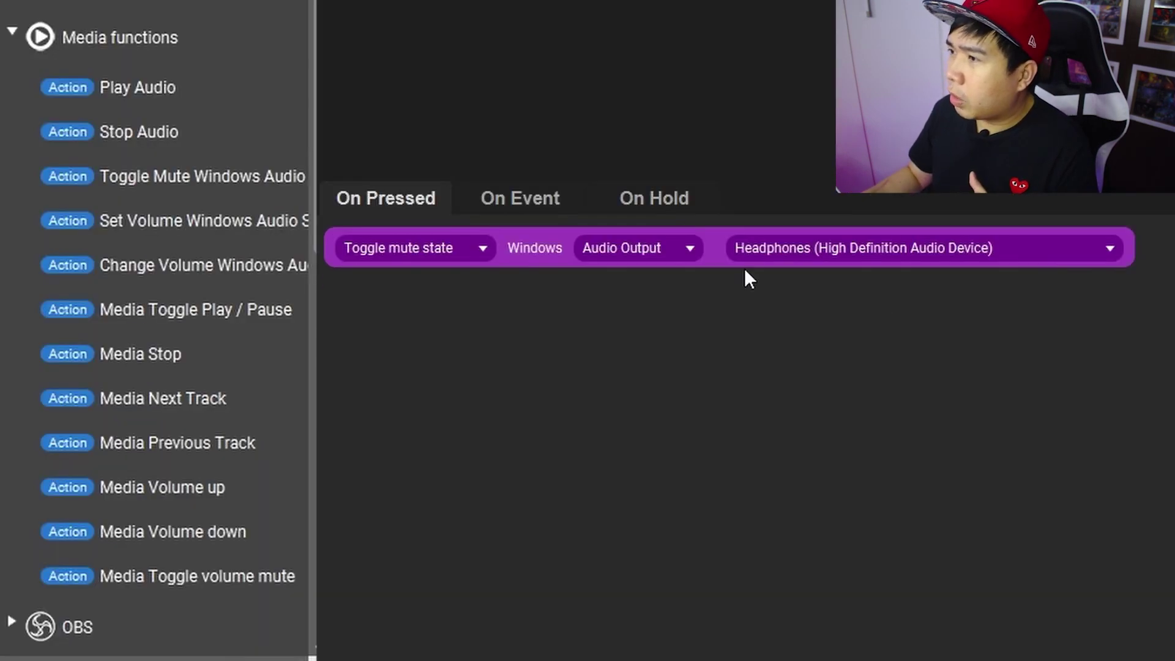
pyautogui.click(688, 248)
pyautogui.click(655, 301)
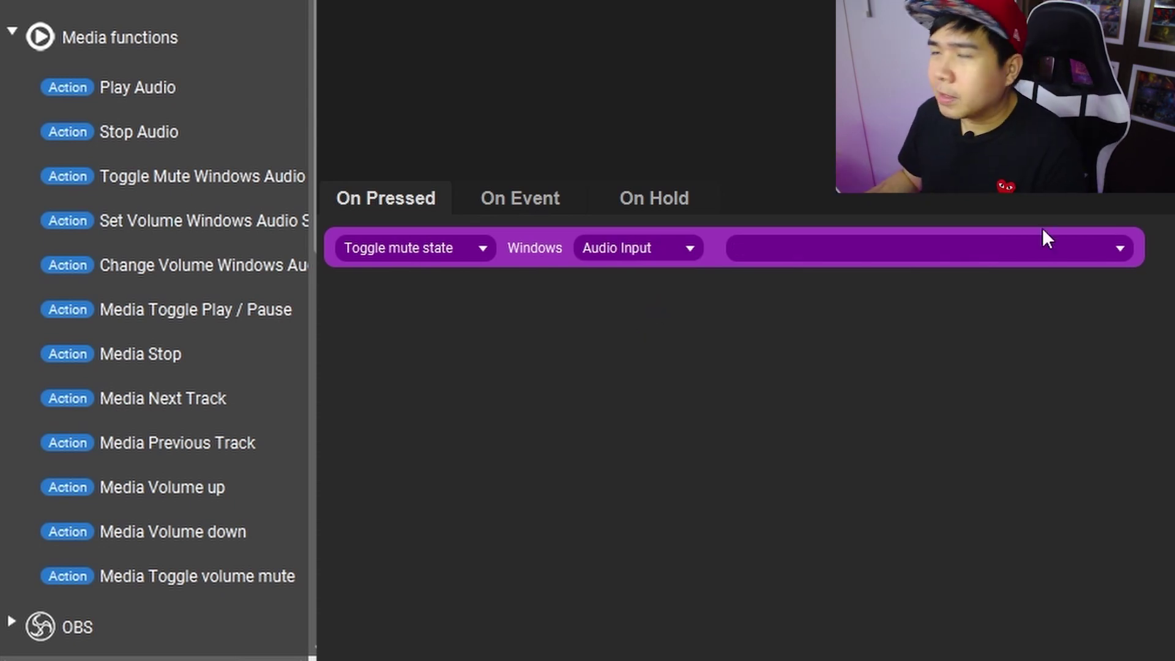
# - Choose Microphone (High Definition Audio Device) as the input device for the mute action and review the other available devices
pyautogui.click(1059, 247)
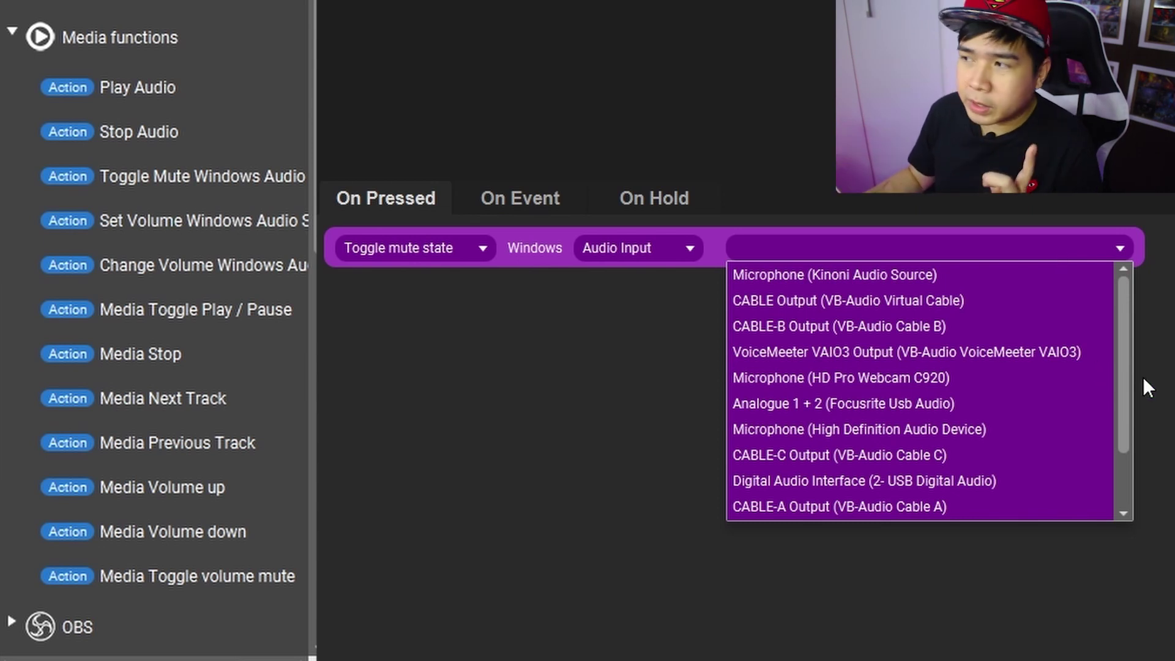
pyautogui.click(1138, 400)
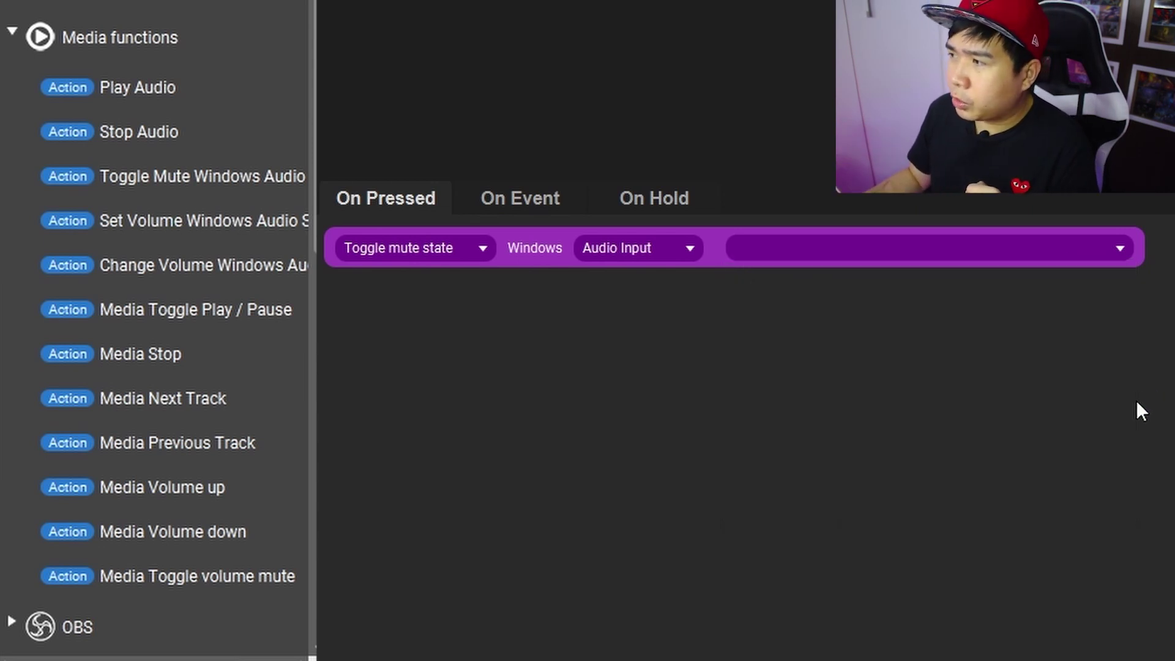
pyautogui.click(1118, 251)
pyautogui.scroll(-1, 1122, 403)
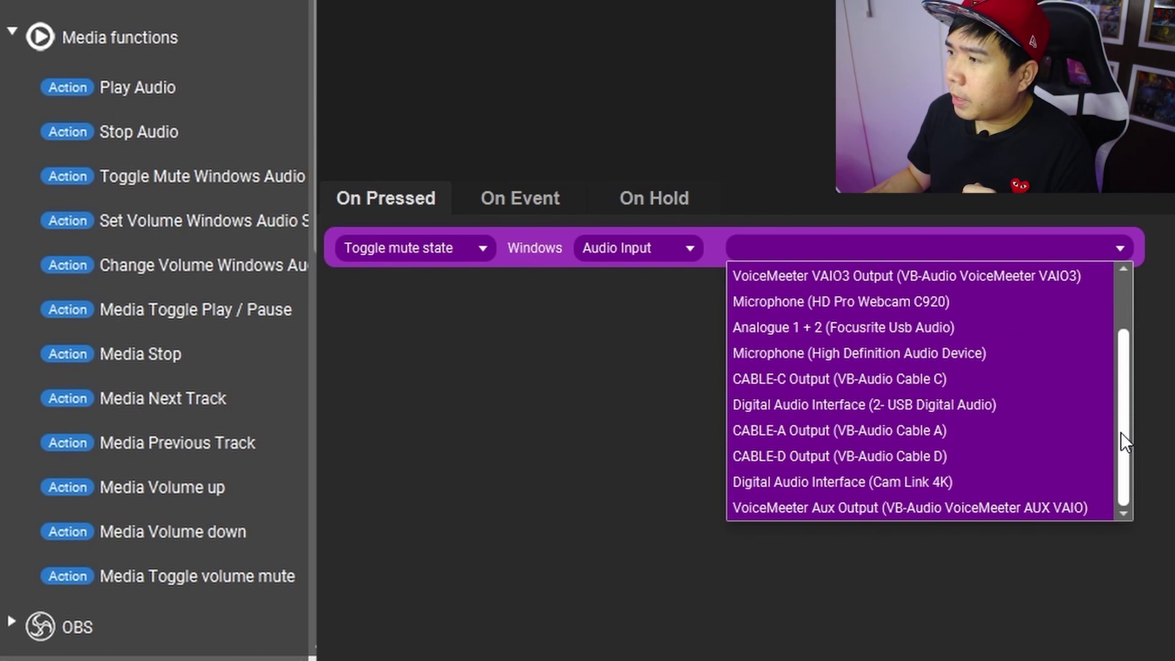
pyautogui.scroll(1, 1121, 432)
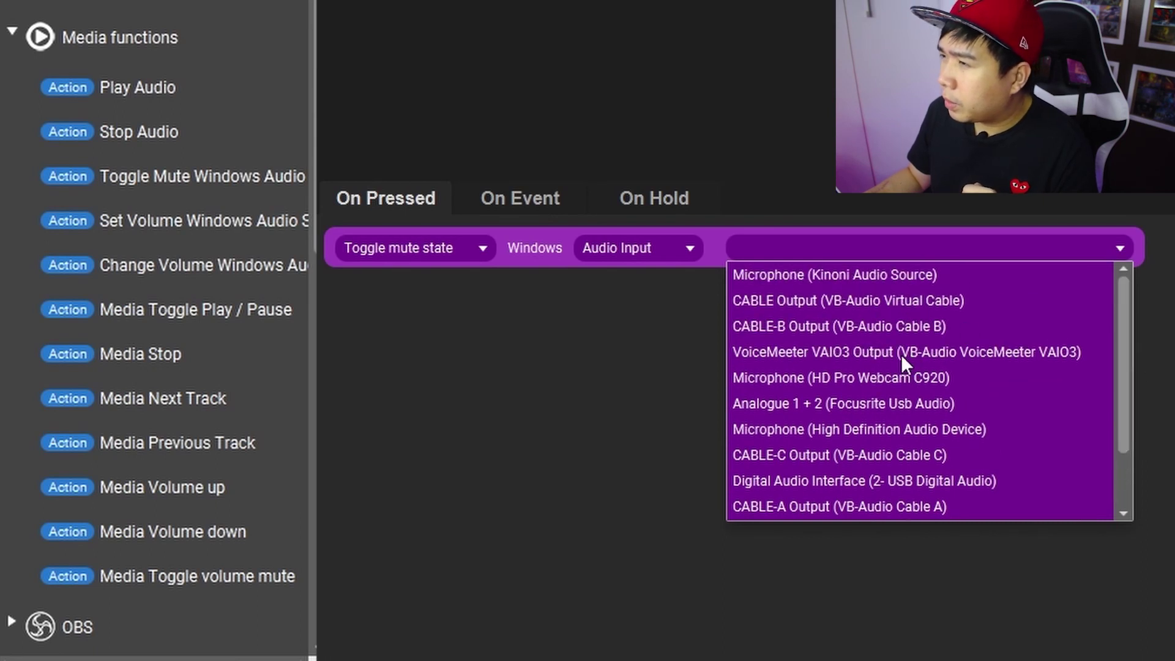
pyautogui.scroll(-1, 814, 380)
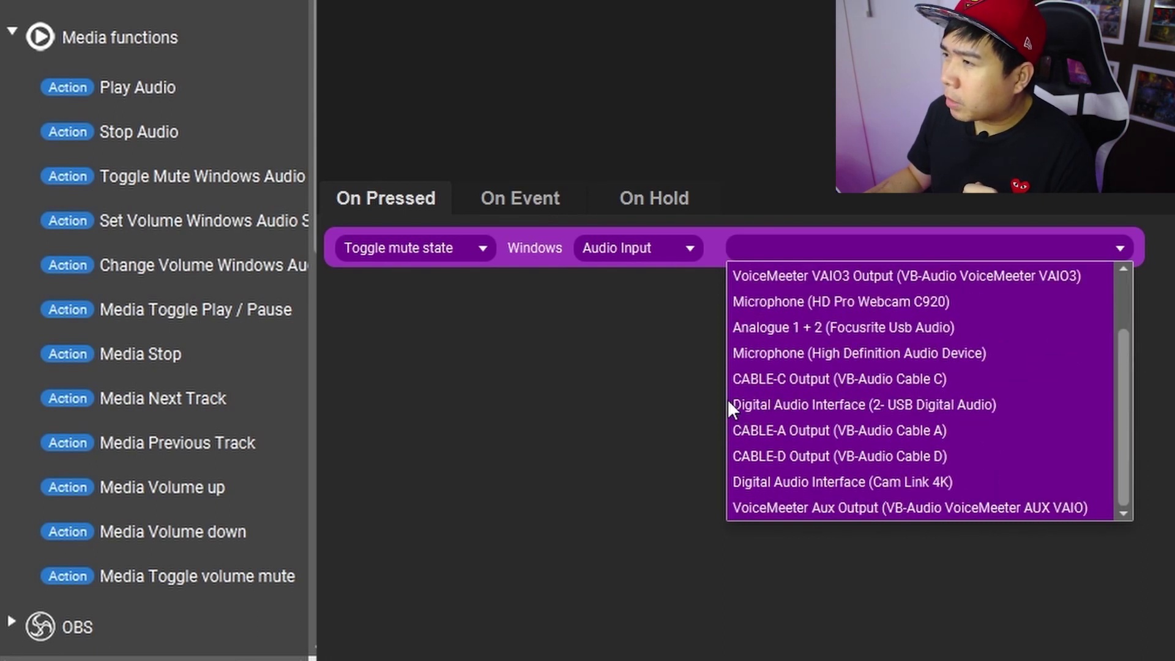
pyautogui.click(808, 353)
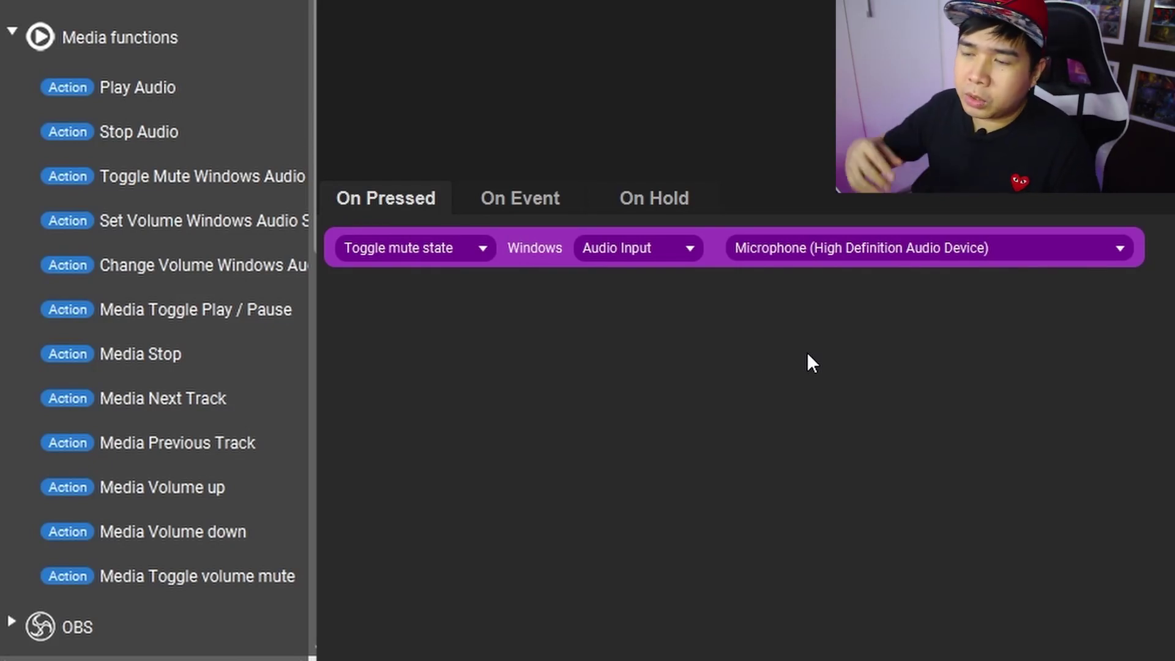
pyautogui.click(889, 258)
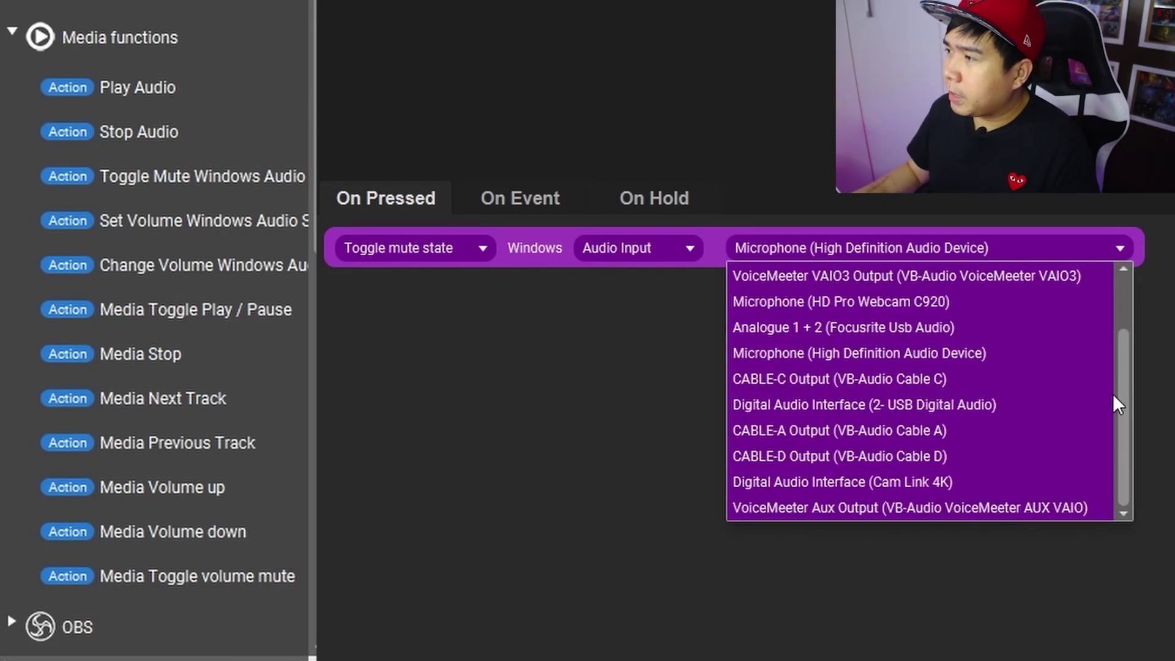
pyautogui.moveTo(1130, 388); pyautogui.dragTo(1133, 328)
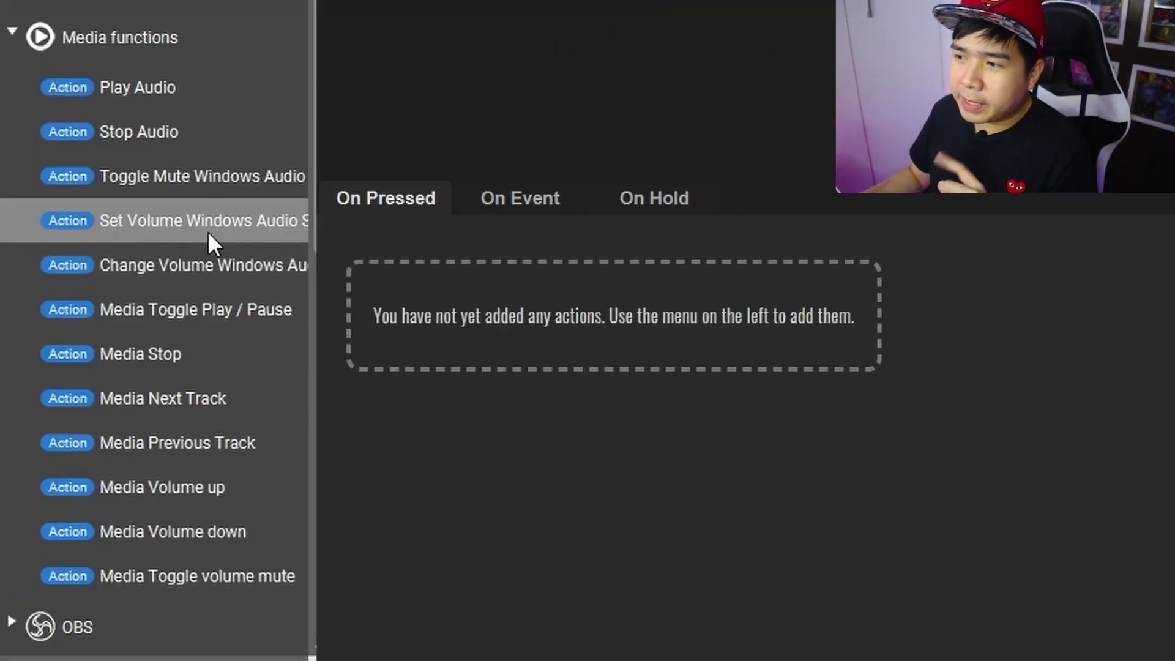
# - Add a Set Volume Windows Audio action for the audio output device Headphones (High Definition Audio Device)
pyautogui.click(208, 233)
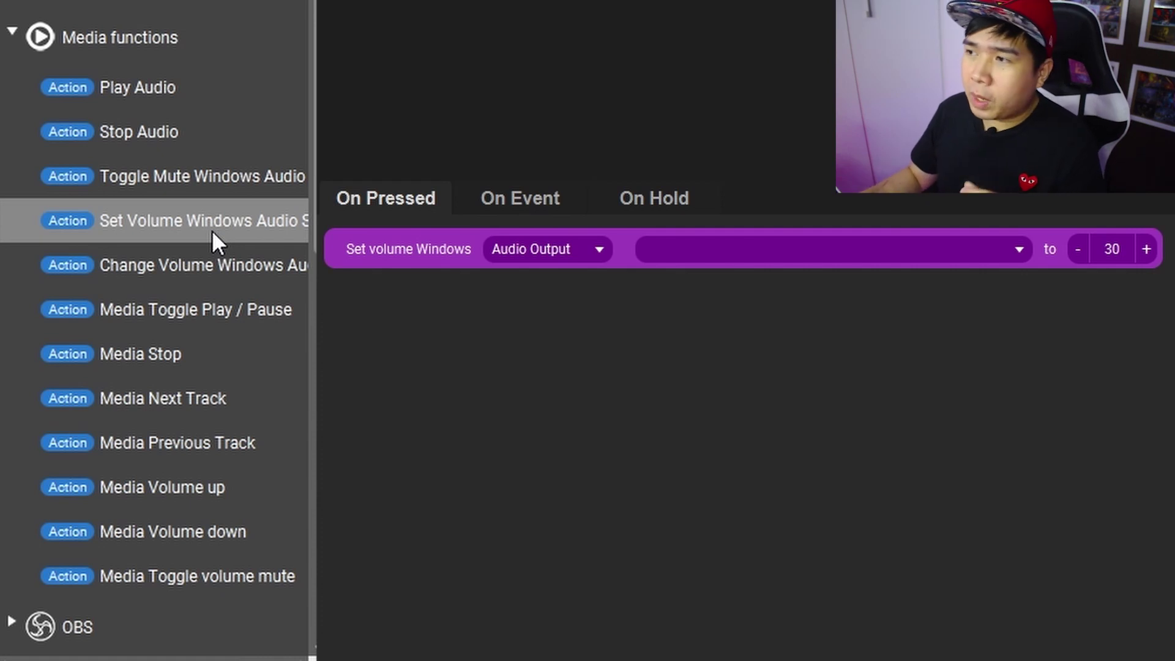
pyautogui.click(561, 253)
pyautogui.click(561, 254)
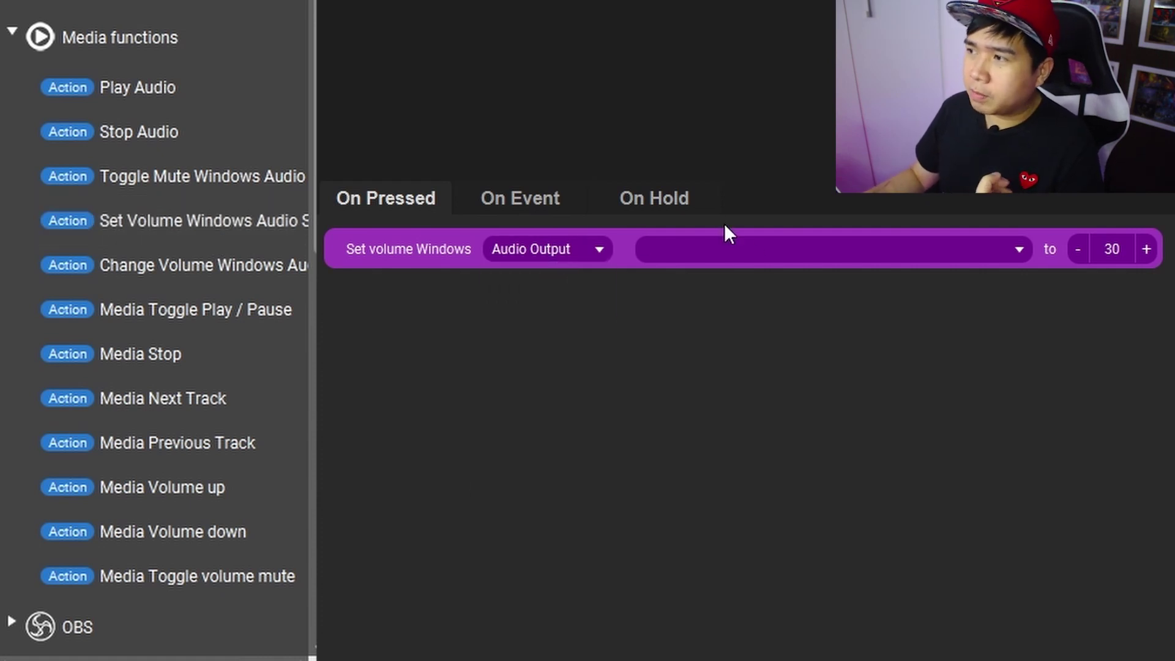
pyautogui.click(757, 251)
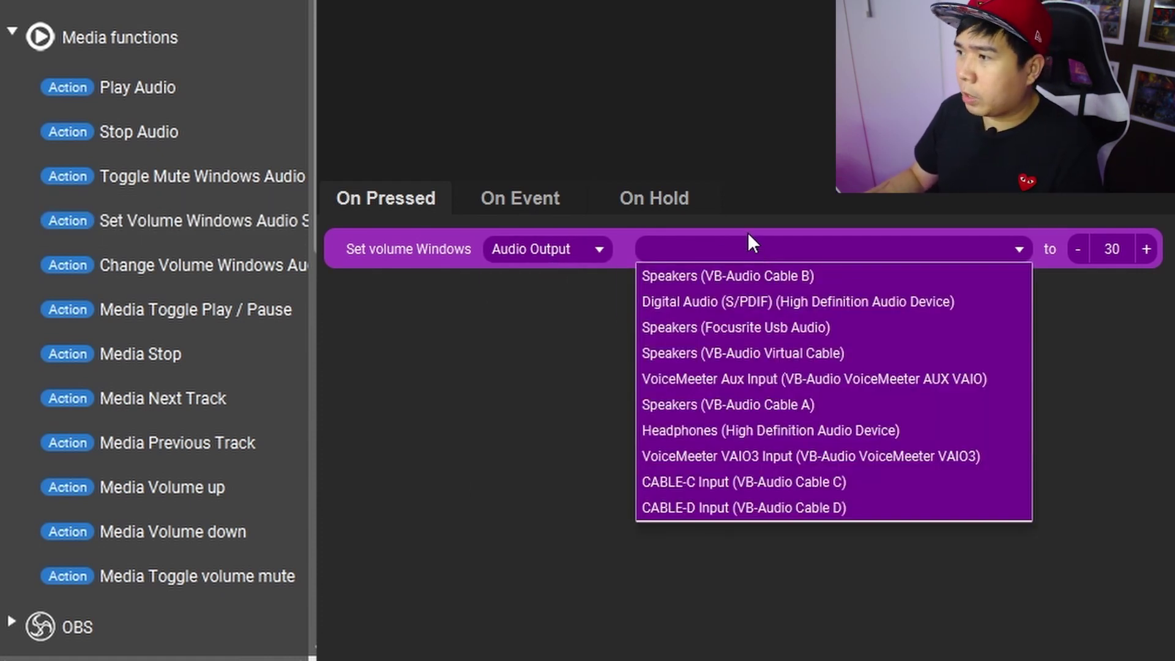
pyautogui.click(810, 430)
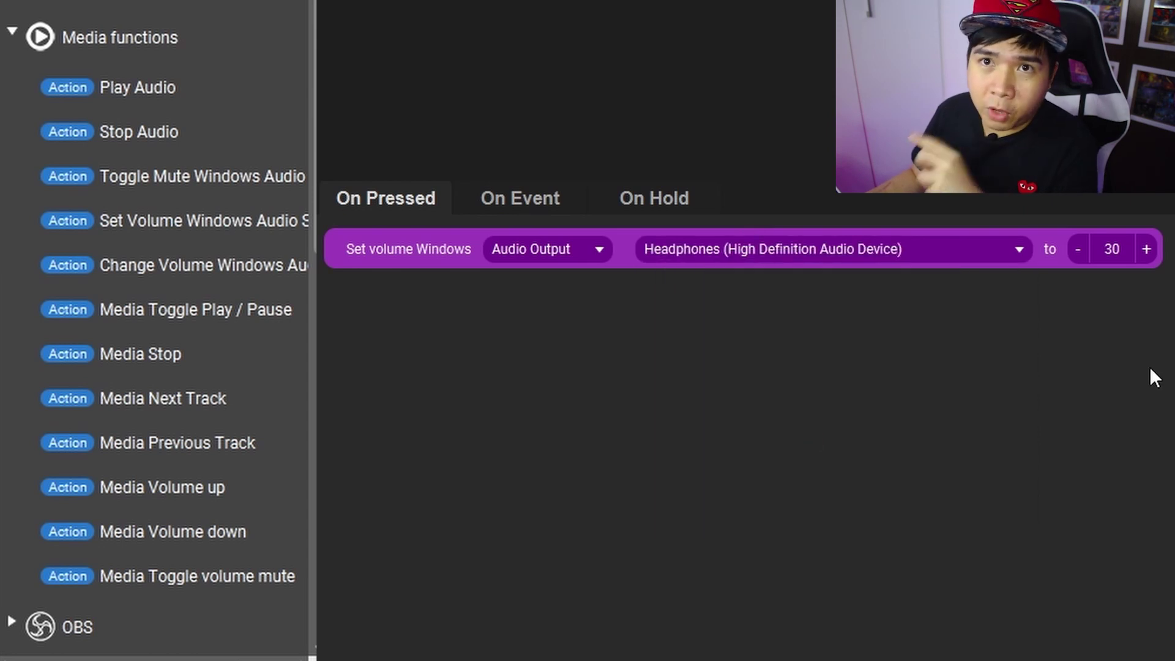
pyautogui.moveTo(1113, 250); pyautogui.dragTo(1105, 250)
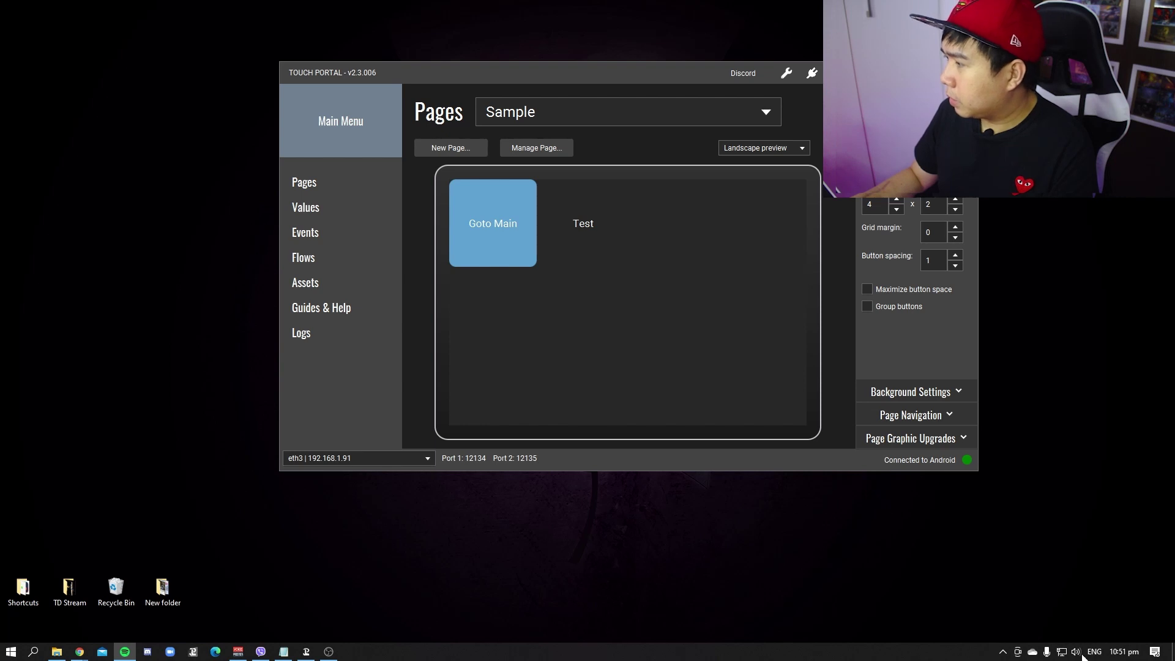
# - Set the headphones volume action to 30, save the Test button and open the Windows volume control
pyautogui.click(1079, 654)
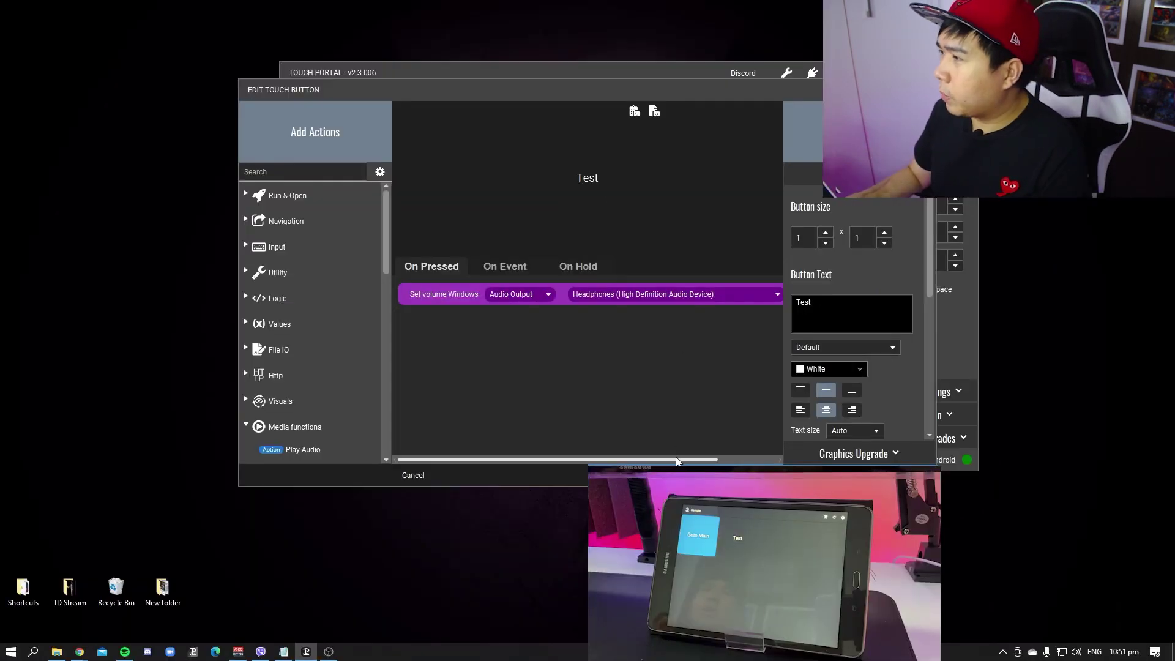
pyautogui.moveTo(677, 461); pyautogui.dragTo(726, 293)
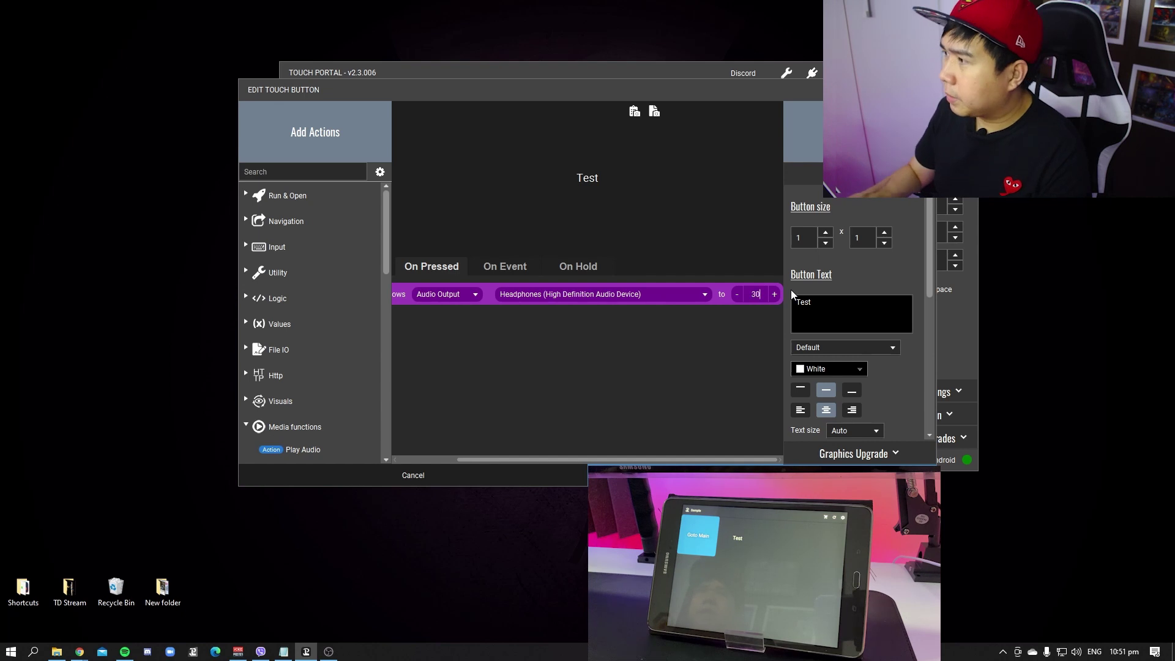
pyautogui.click(701, 476)
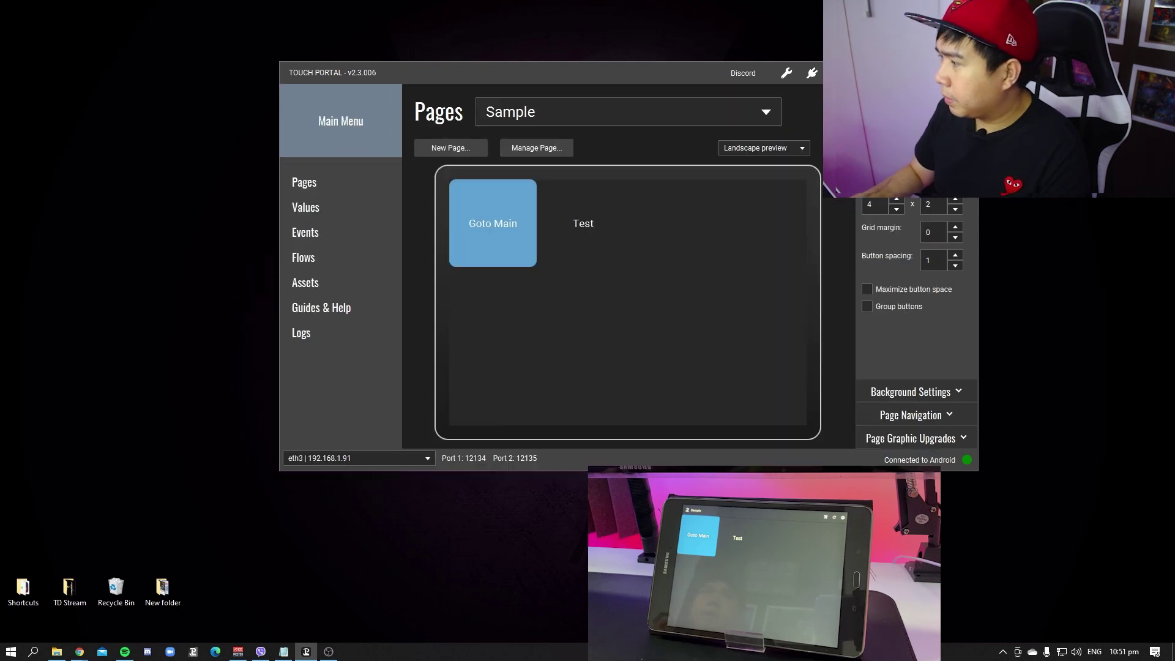
pyautogui.click(1077, 652)
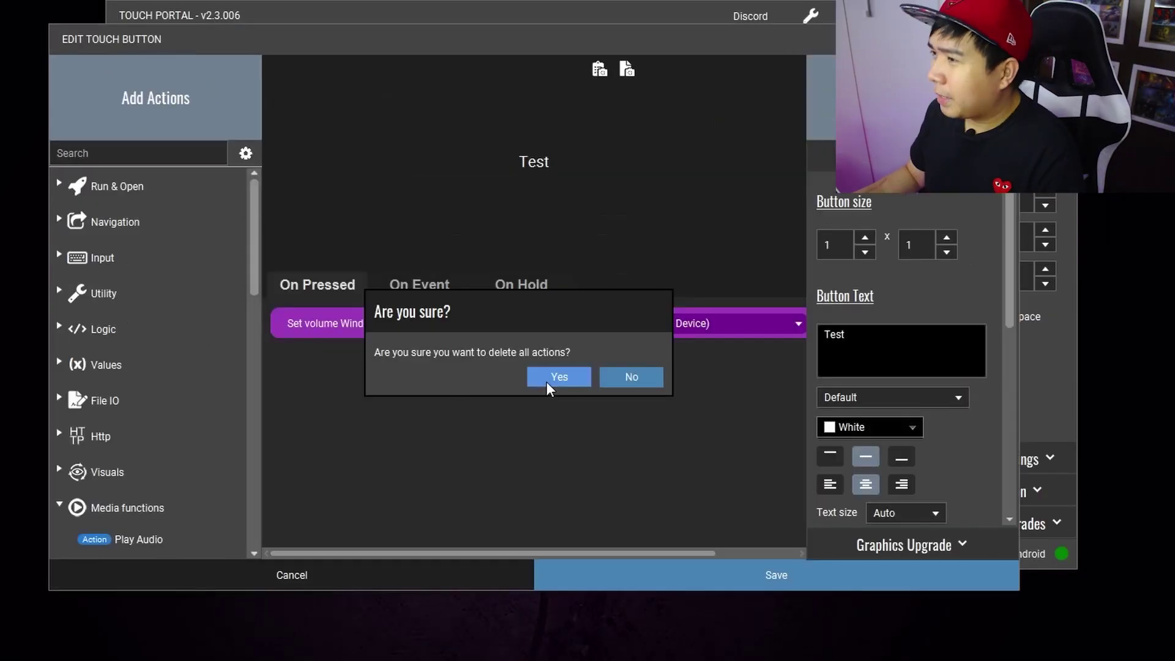
# - Delete all actions from the Test button and add a Change Volume Windows Audio action to On Pressed
pyautogui.click(553, 376)
pyautogui.moveTo(253, 245); pyautogui.dragTo(253, 354)
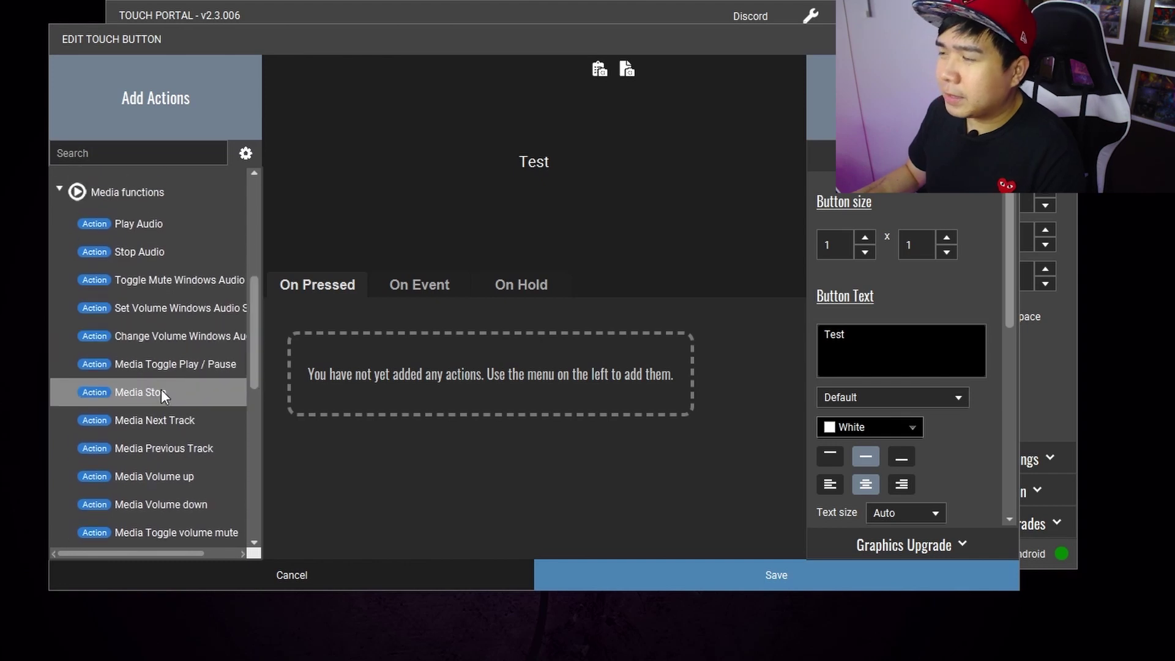
pyautogui.doubleClick(159, 347)
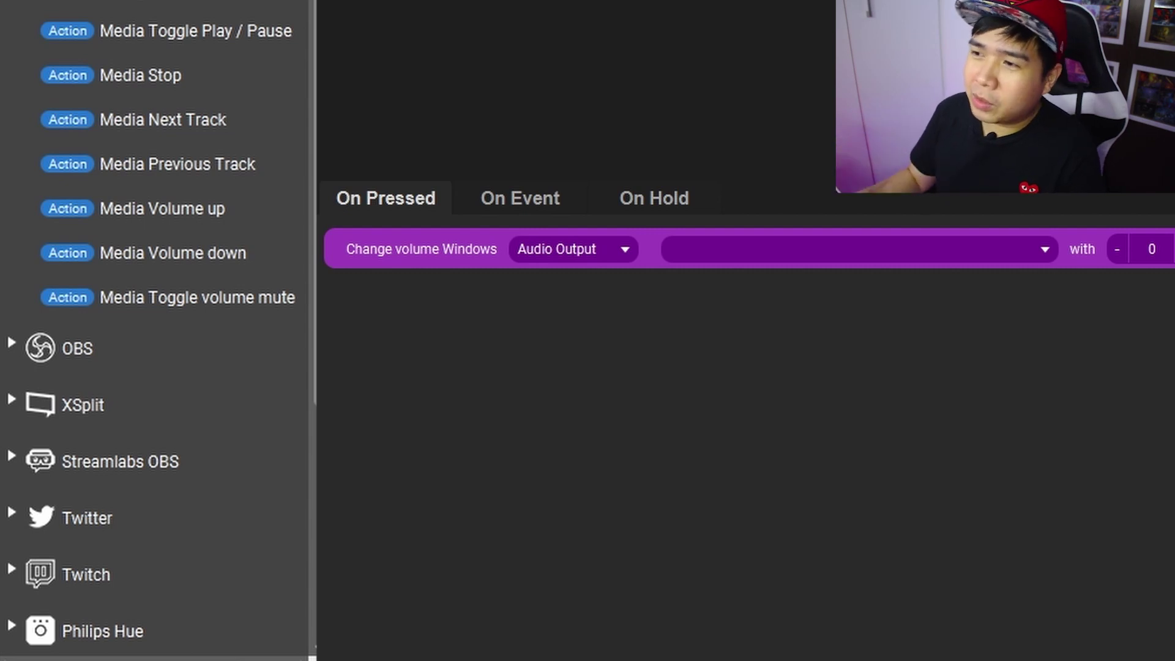
# - Add a Set Volume Windows Audio action below the change action for comparison and delete it again
pyautogui.doubleClick(159, 3)
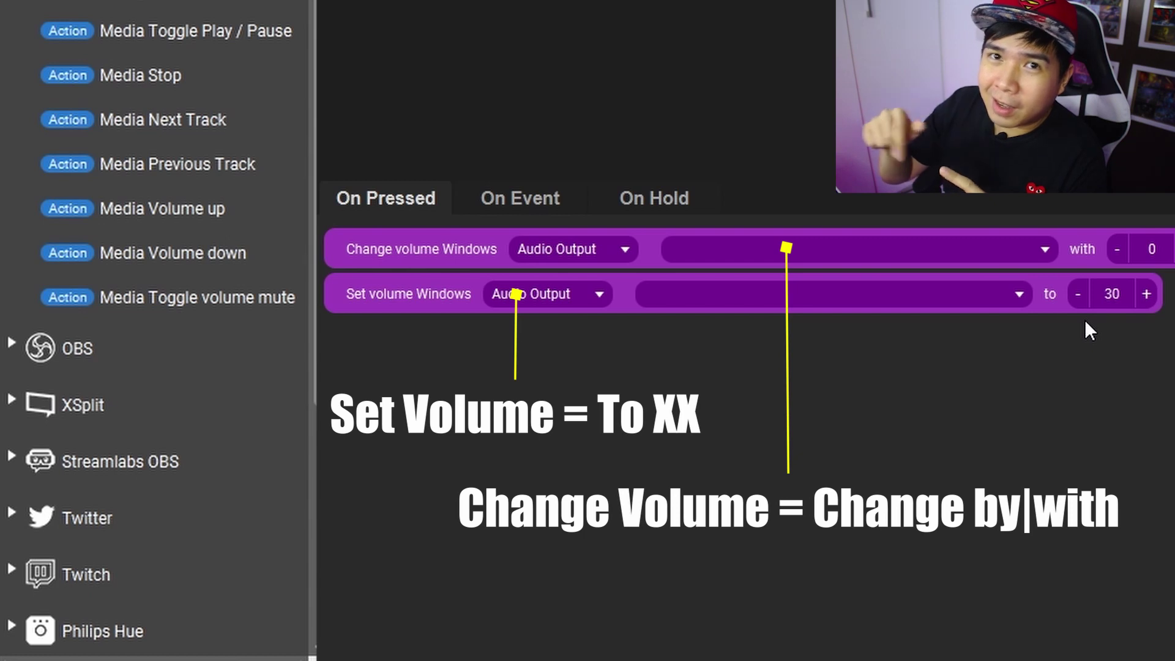
pyautogui.rightClick(398, 297)
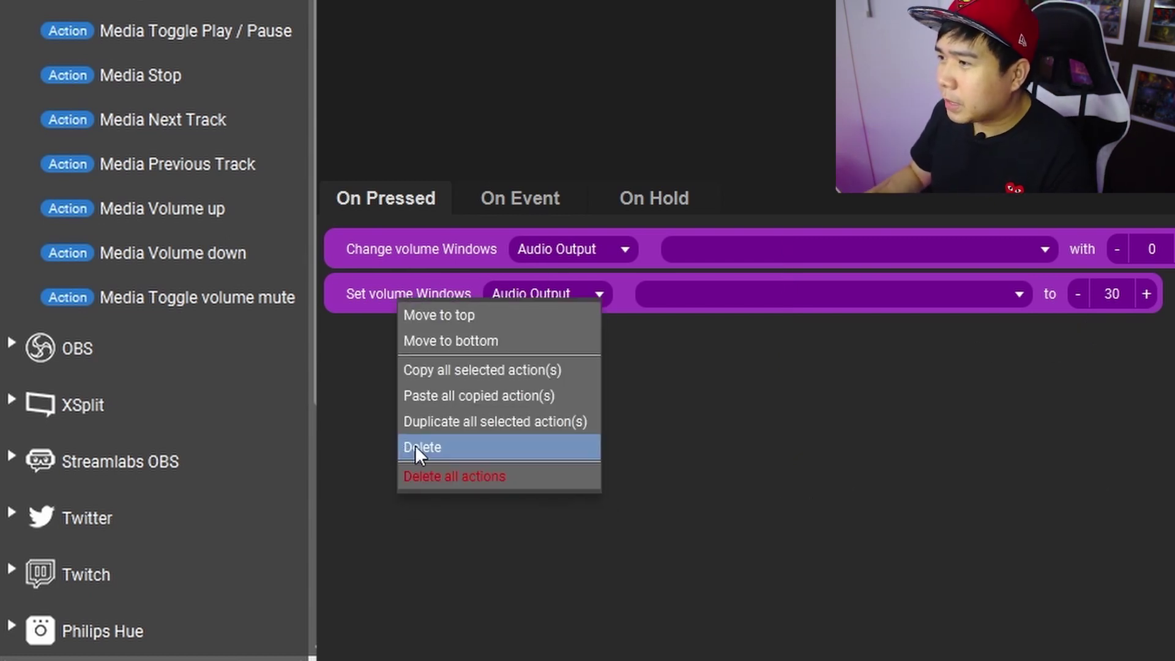
pyautogui.click(407, 449)
pyautogui.click(1134, 461)
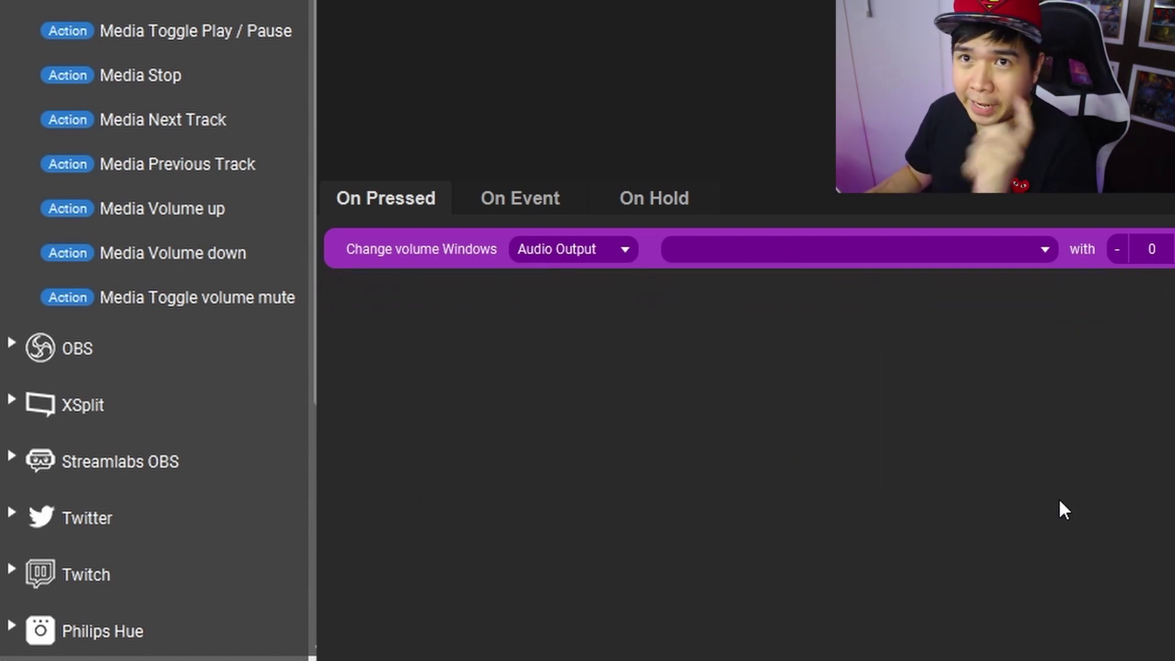
# - Set the Change Volume action to Headphones (High Definition Audio Device) with a change of 10 and open the Windows volume control
pyautogui.click(783, 251)
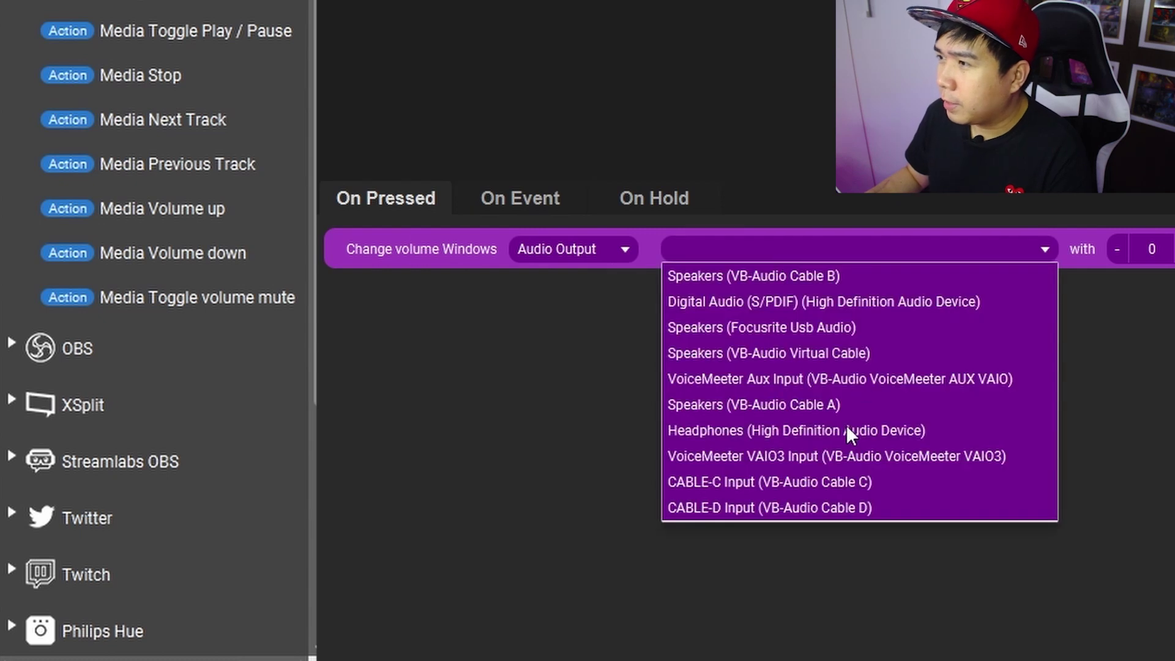
pyautogui.click(807, 431)
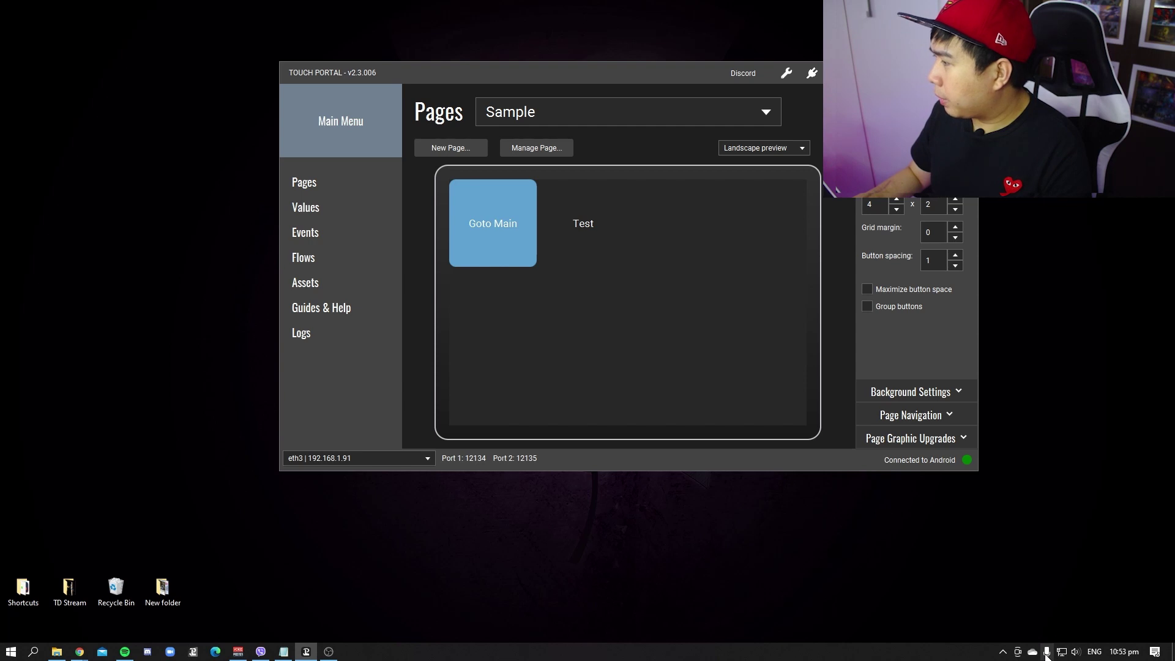
pyautogui.click(1076, 653)
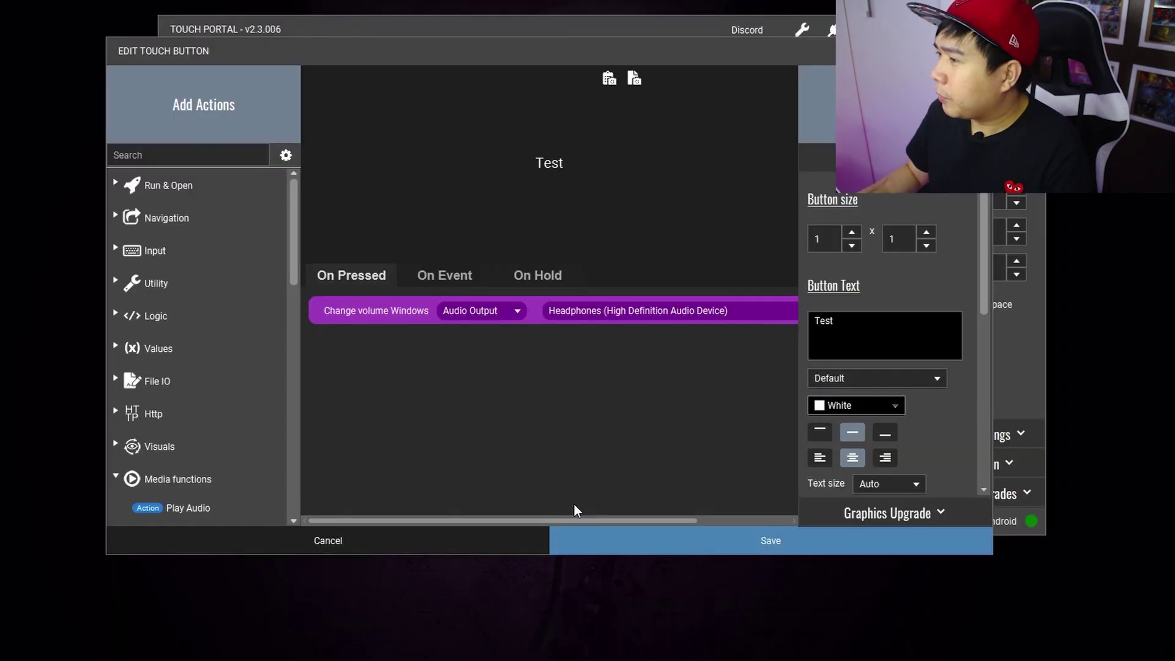
# - Edit the change amount of the headphones volume action, save the Test button and open the Windows volume control
pyautogui.hscroll(3, 575, 506)
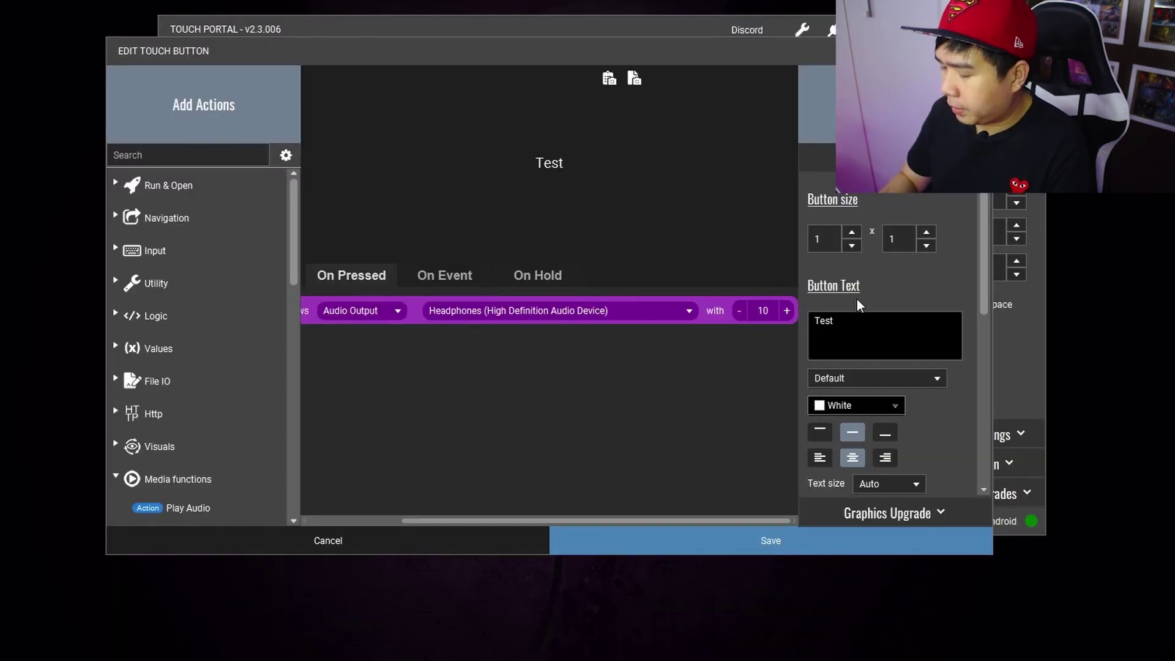
pyautogui.click(572, 545)
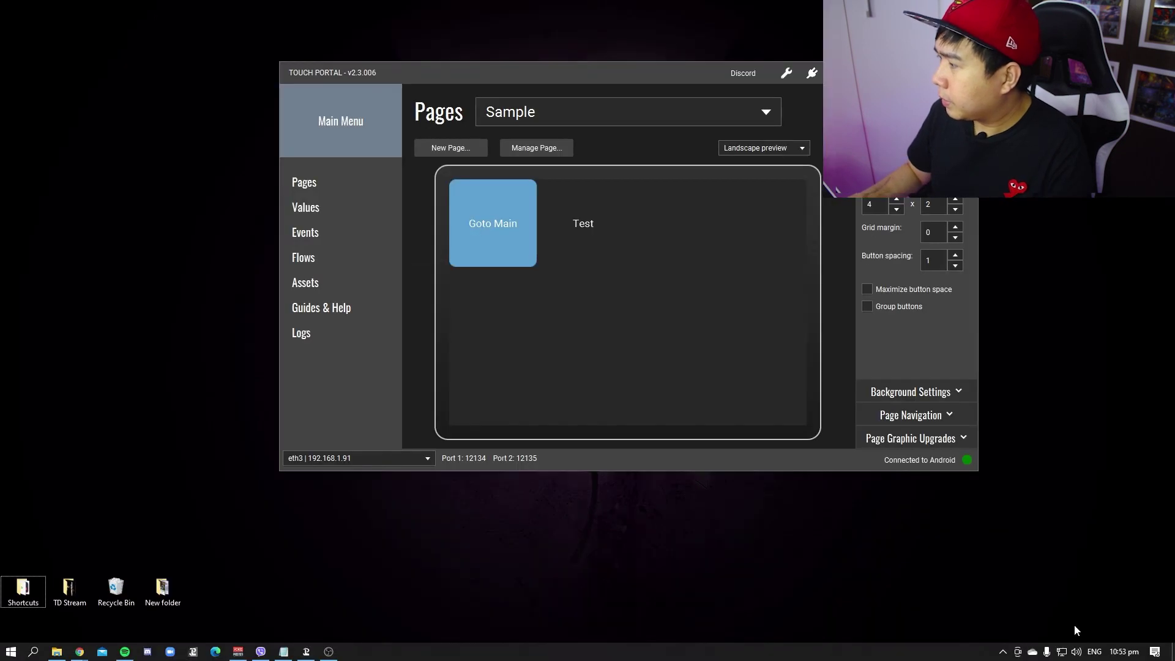
pyautogui.click(1078, 652)
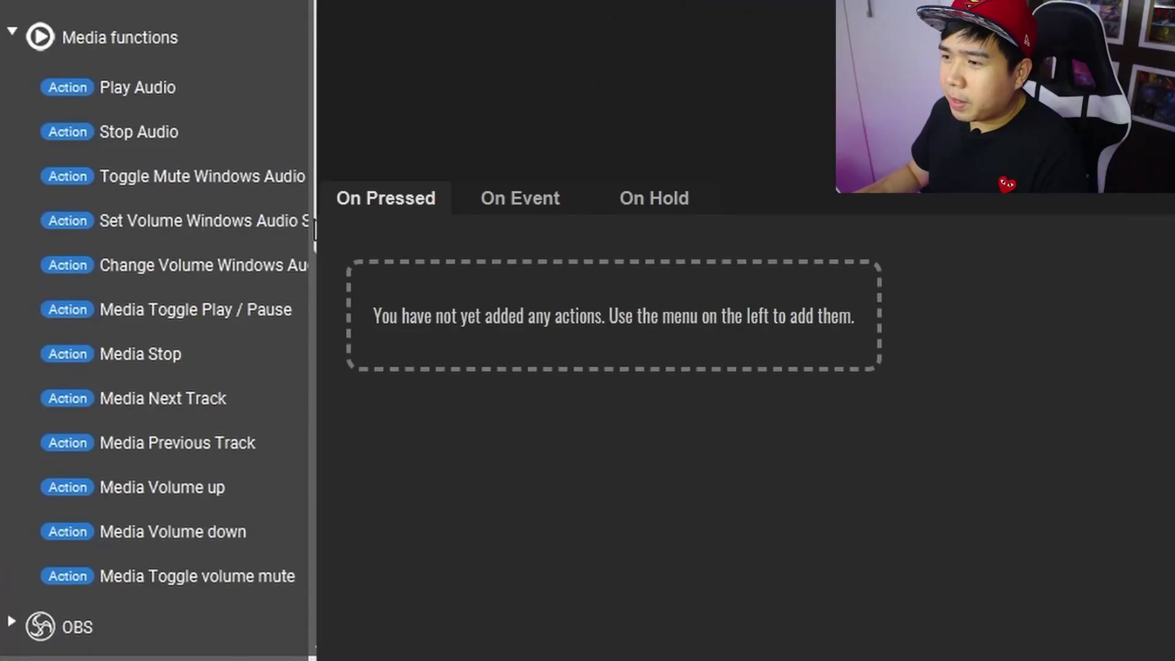
# - Add Media Toggle Play / Pause and Media Stop actions to the On Pressed list of the Test button
pyautogui.scroll(-3, 237, 249)
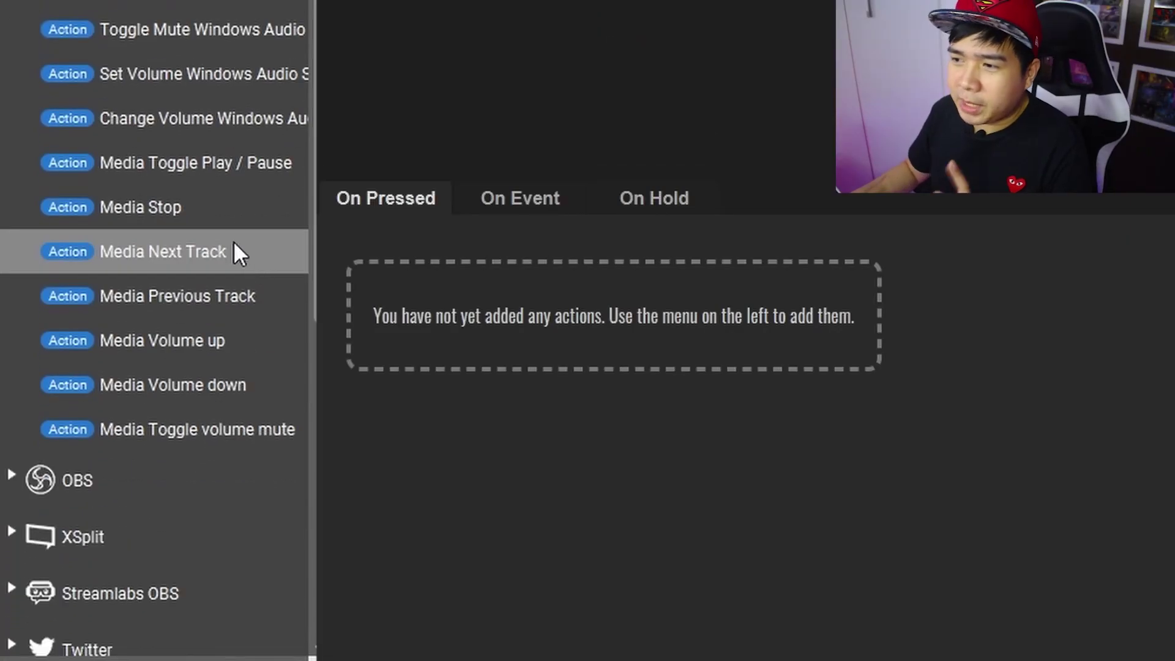
pyautogui.click(224, 177)
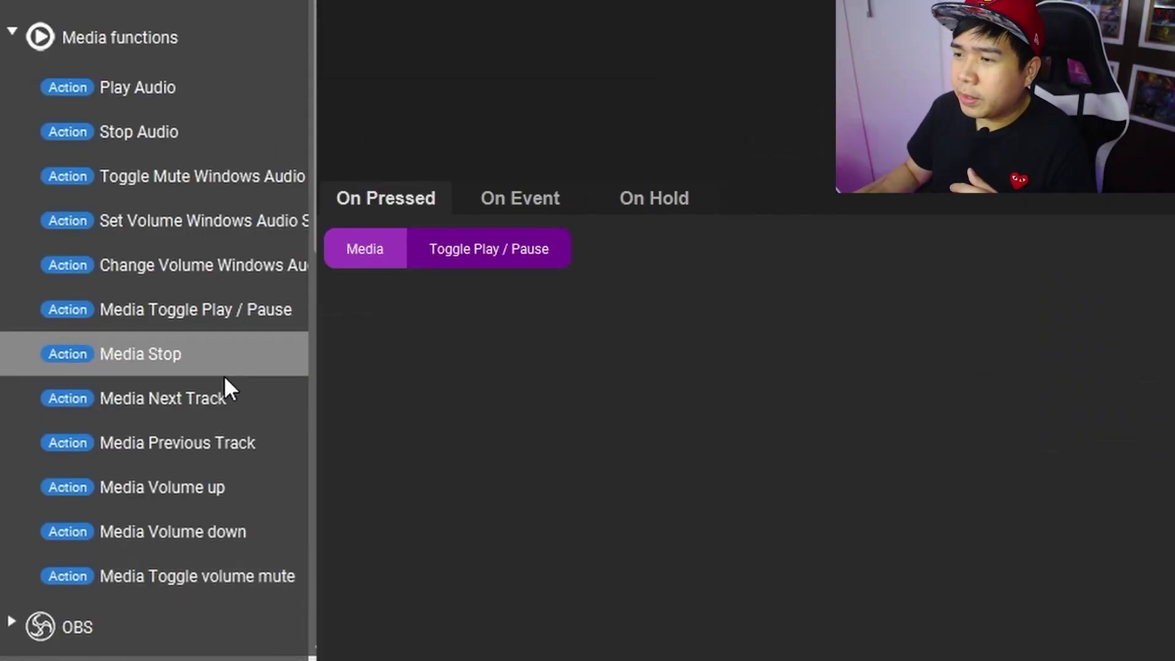
pyautogui.doubleClick(210, 354)
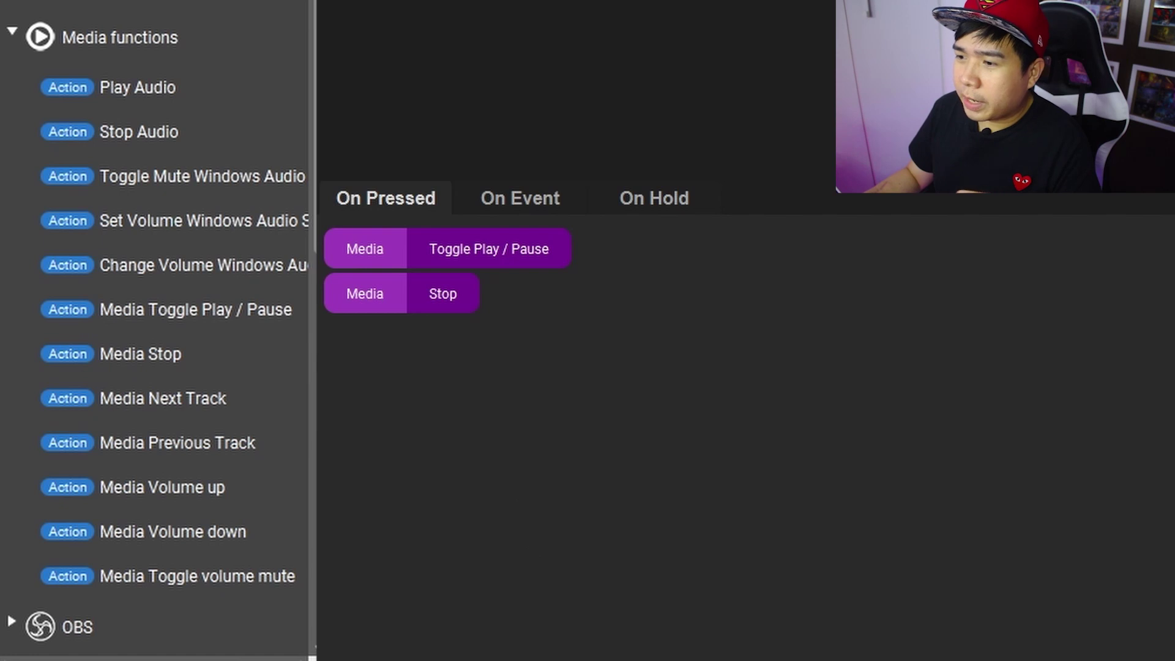
# - Add a Media Next Track action to the empty On Pressed list of the Test button
pyautogui.doubleClick(198, 401)
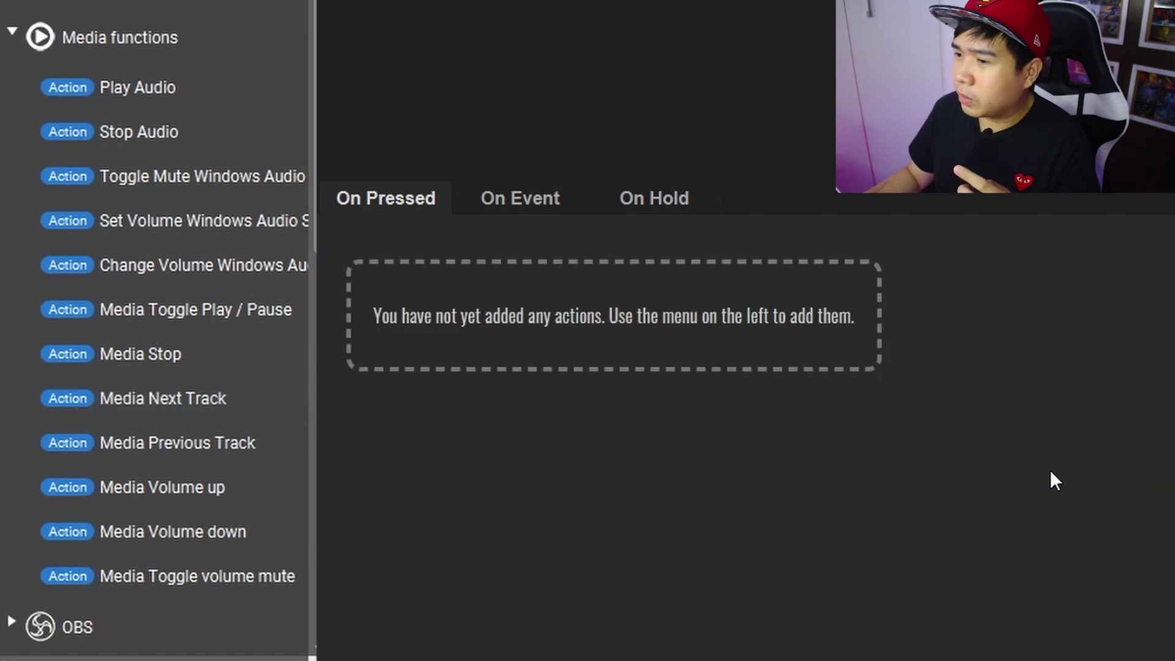
pyautogui.doubleClick(219, 405)
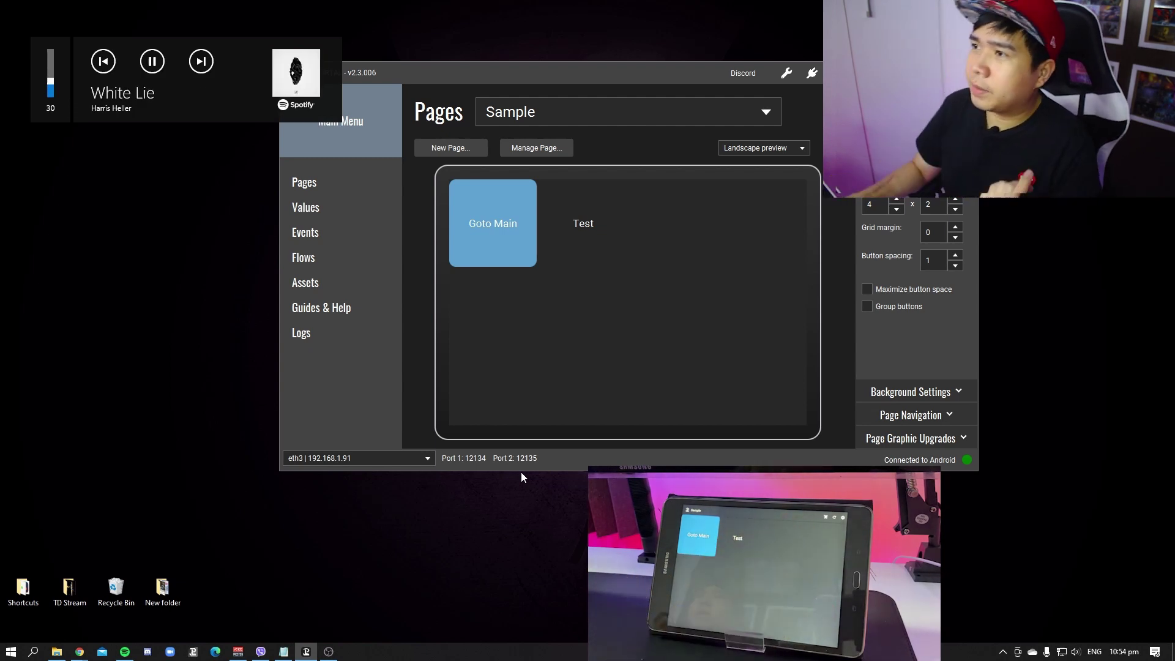
# - Replace the Next track action on the Test button with Media Previous Track and save the button
pyautogui.click(582, 223)
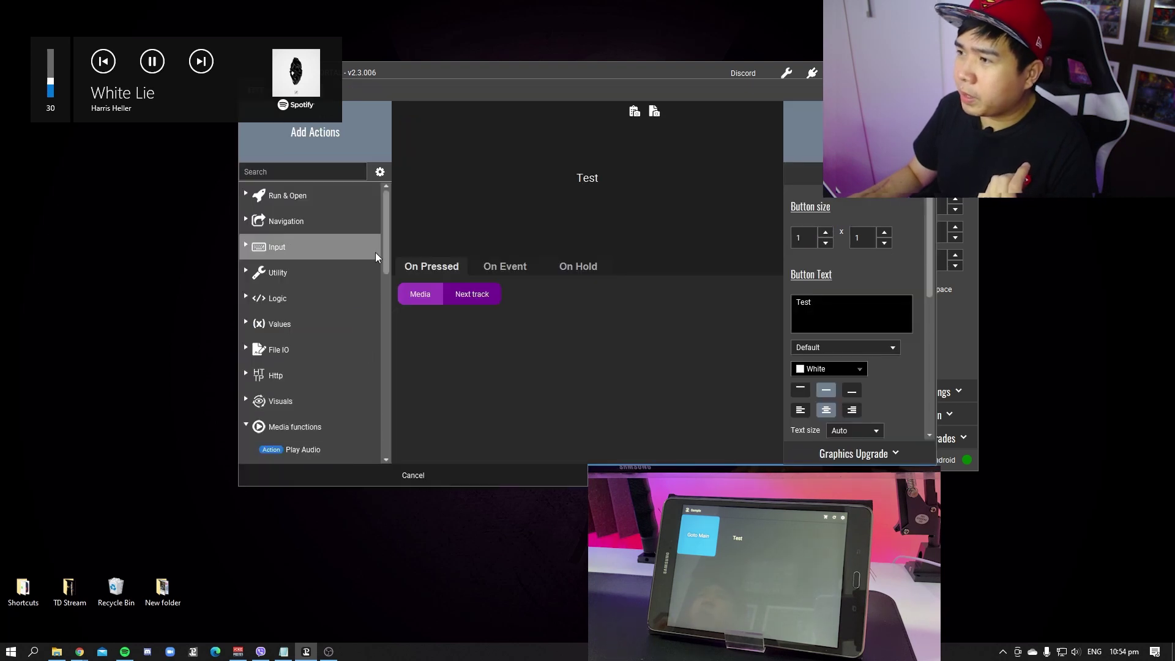
pyautogui.moveTo(385, 257); pyautogui.dragTo(387, 329)
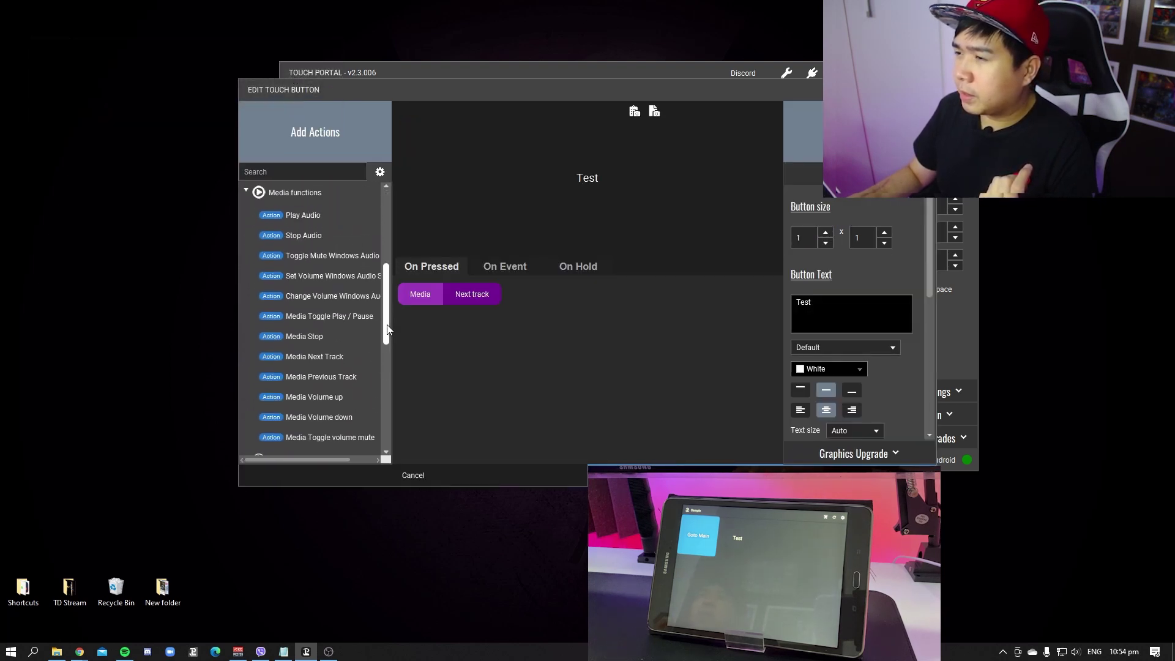
pyautogui.doubleClick(337, 380)
pyautogui.rightClick(438, 297)
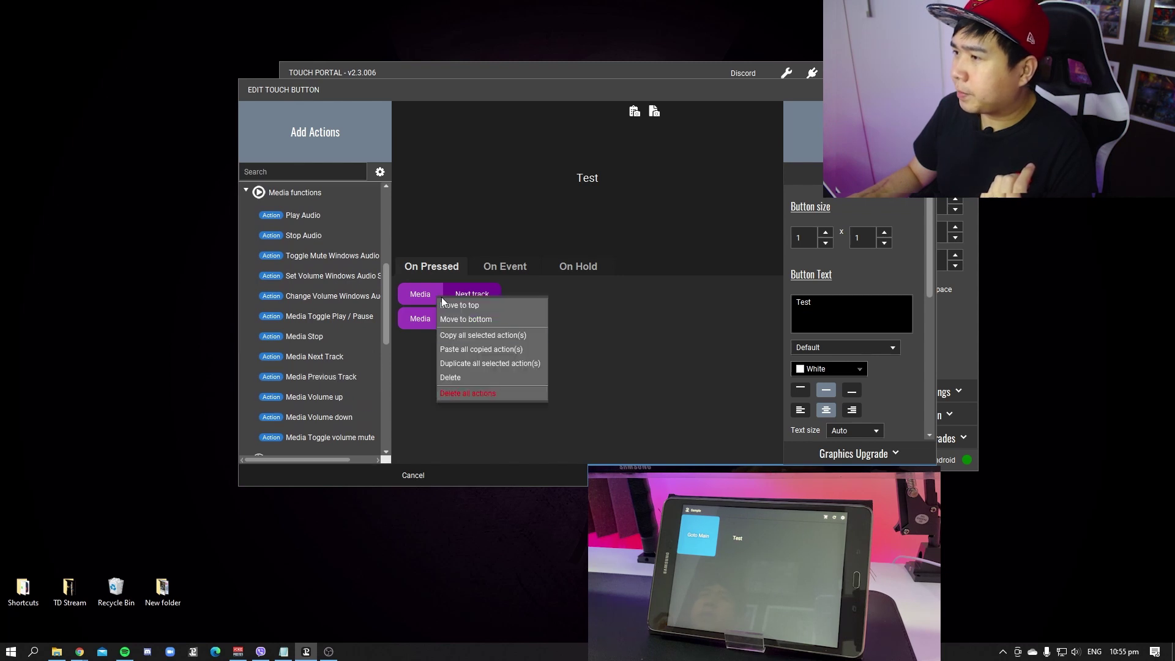
pyautogui.click(482, 378)
pyautogui.click(601, 334)
pyautogui.click(655, 475)
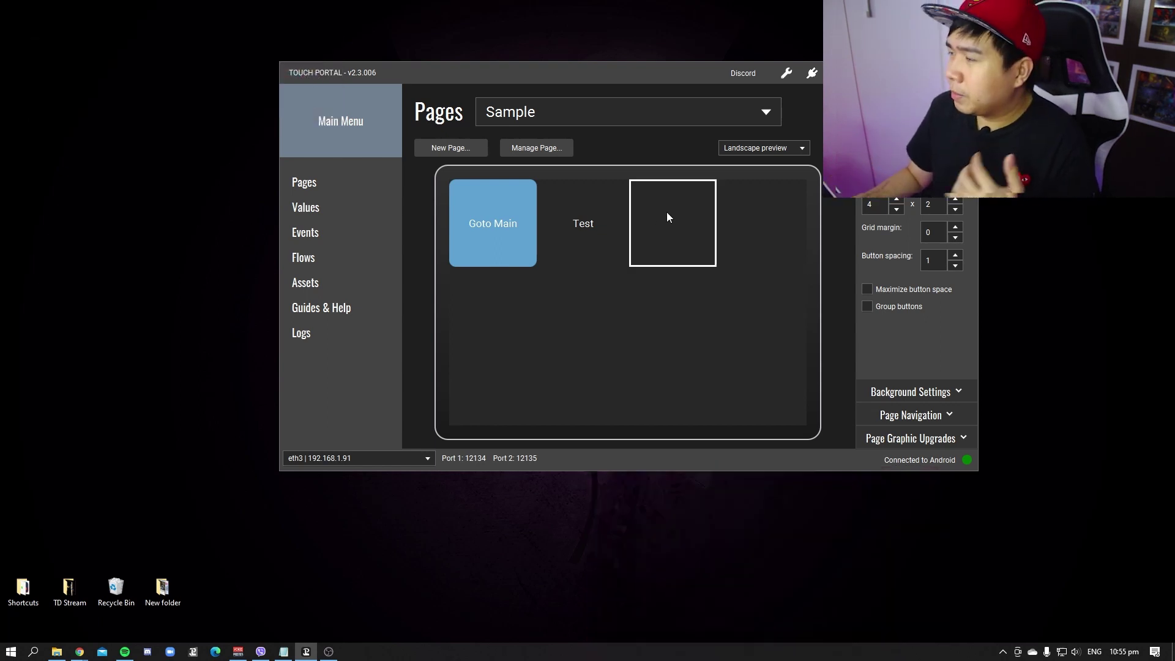
# - Create two new buttons labelled 1 and 2 beside the Test button on the Sample page
pyautogui.click(666, 216)
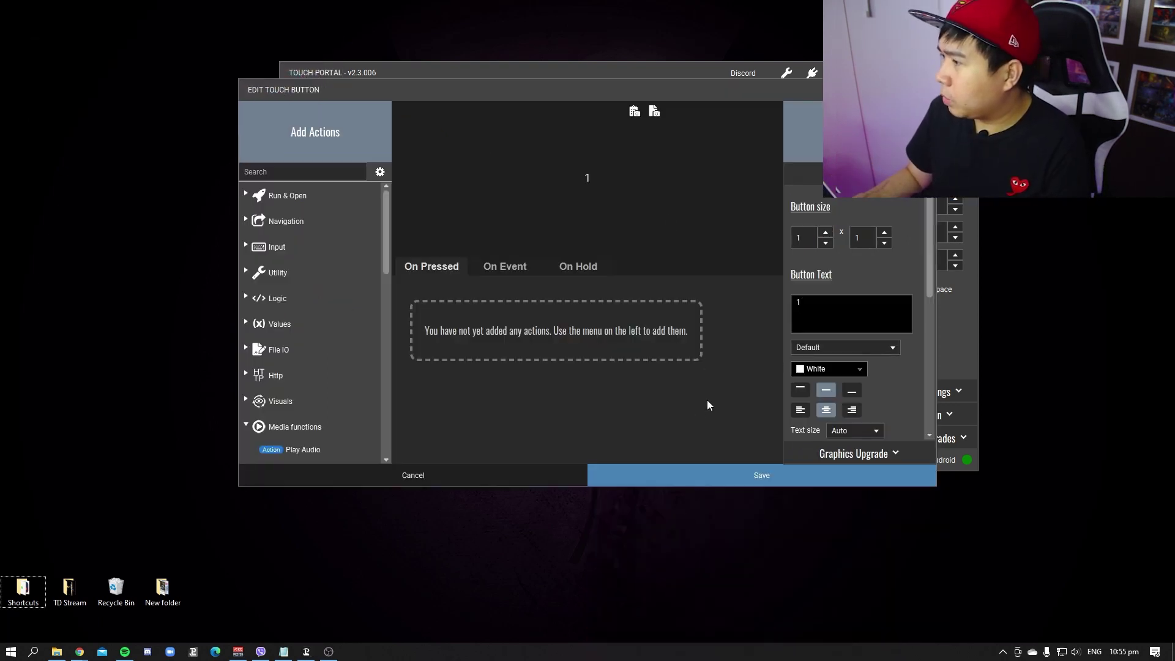
pyautogui.click(704, 468)
pyautogui.click(748, 202)
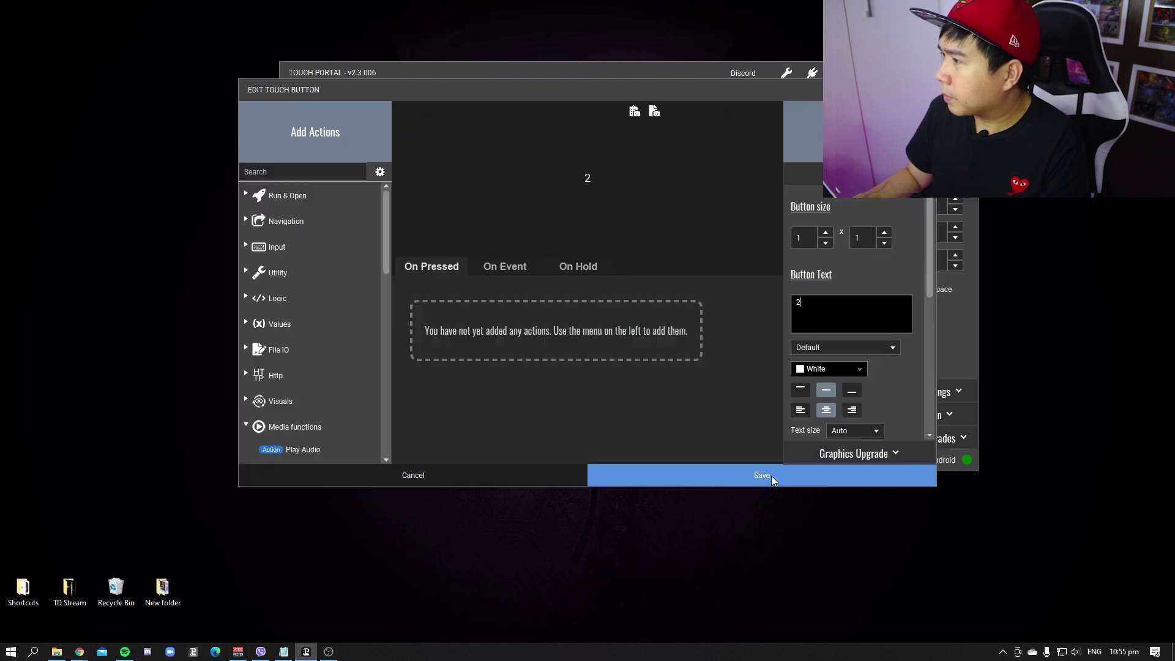
pyautogui.click(771, 476)
# - Add a Media Volume up action to the On Pressed list of button 1 and save it
pyautogui.click(674, 223)
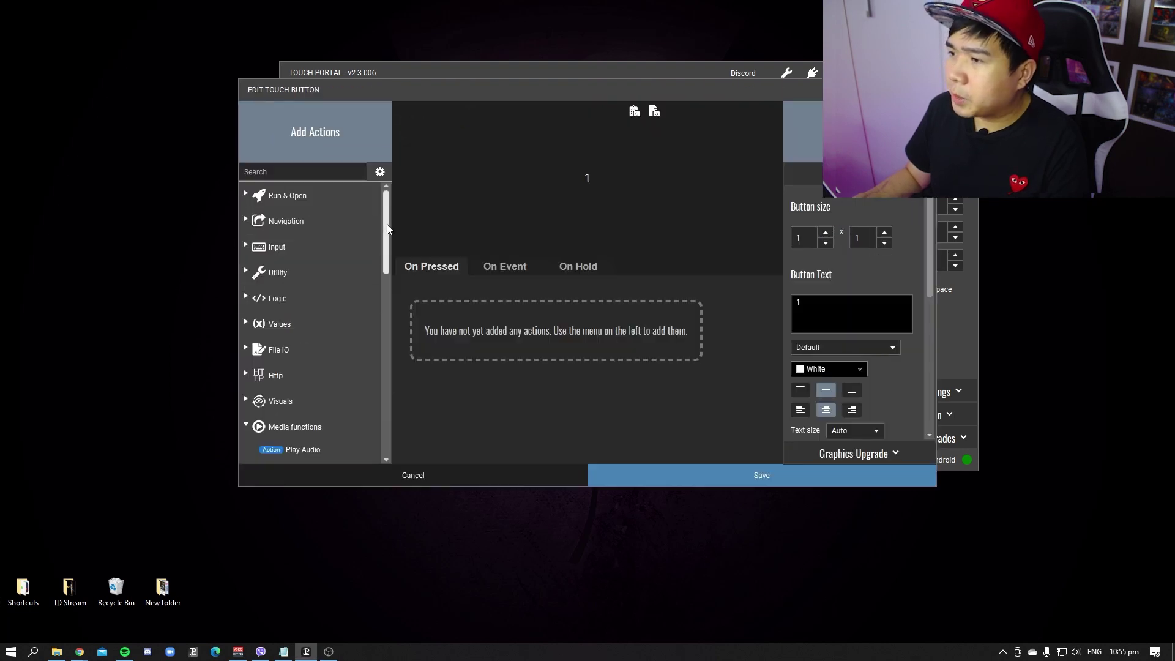
pyautogui.scroll(-4, 379, 269)
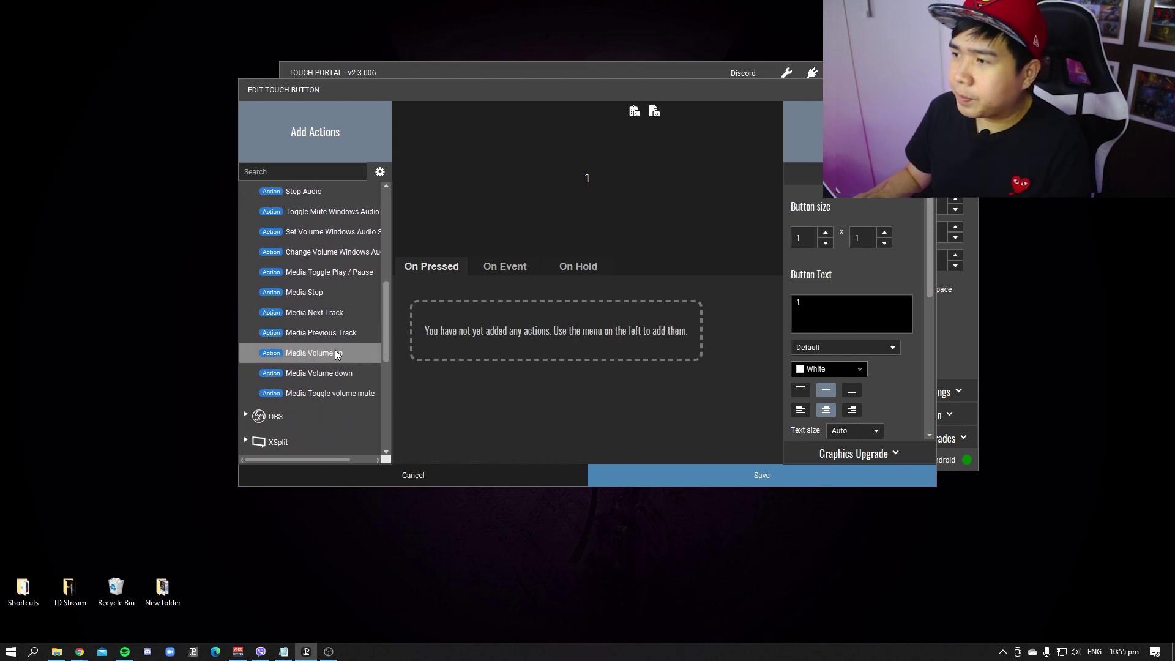
pyautogui.doubleClick(343, 353)
pyautogui.click(682, 470)
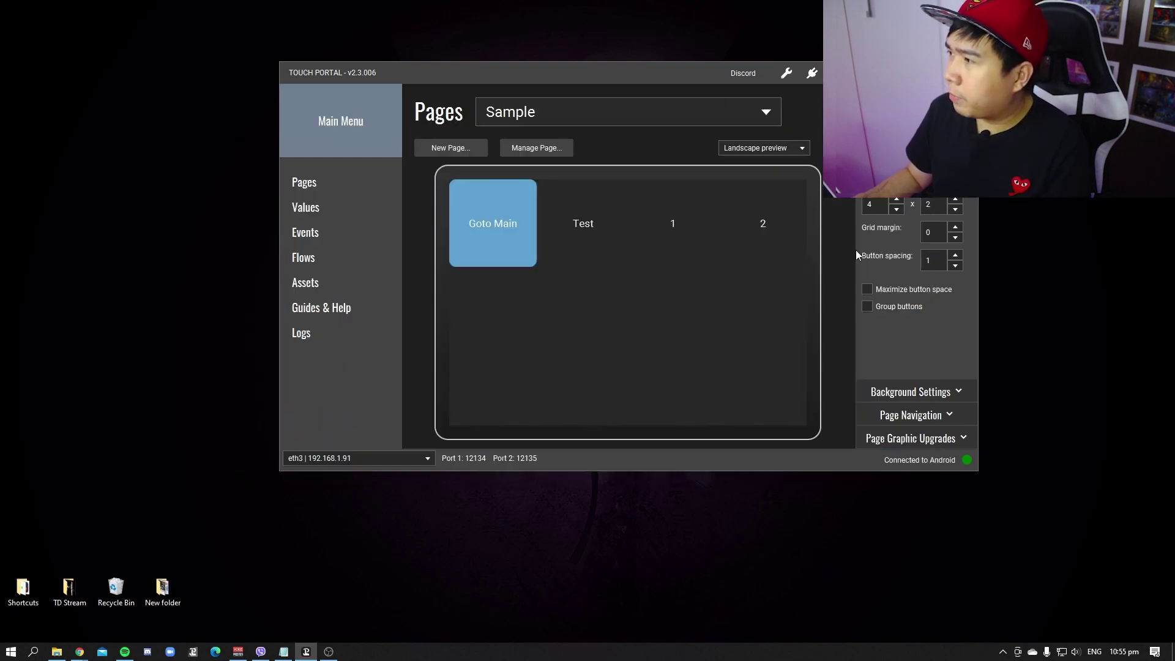
# - Add Media Volume up as the Hold Action of button 1 and save the button
pyautogui.click(763, 207)
pyautogui.click(414, 475)
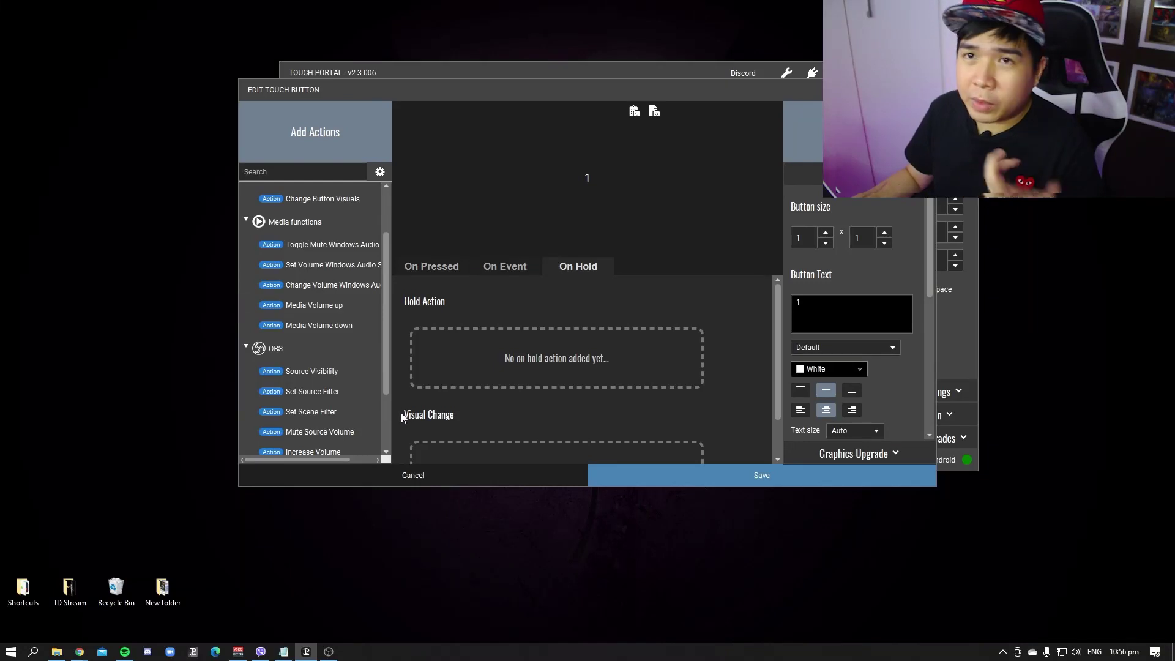
pyautogui.doubleClick(316, 306)
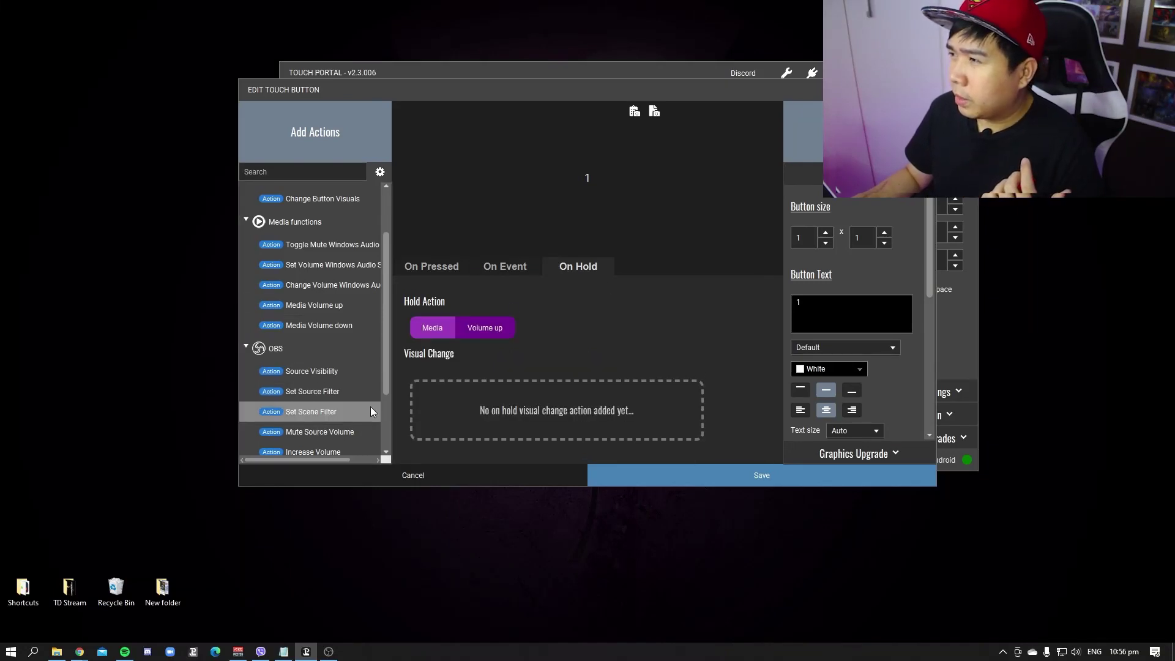
pyautogui.click(667, 486)
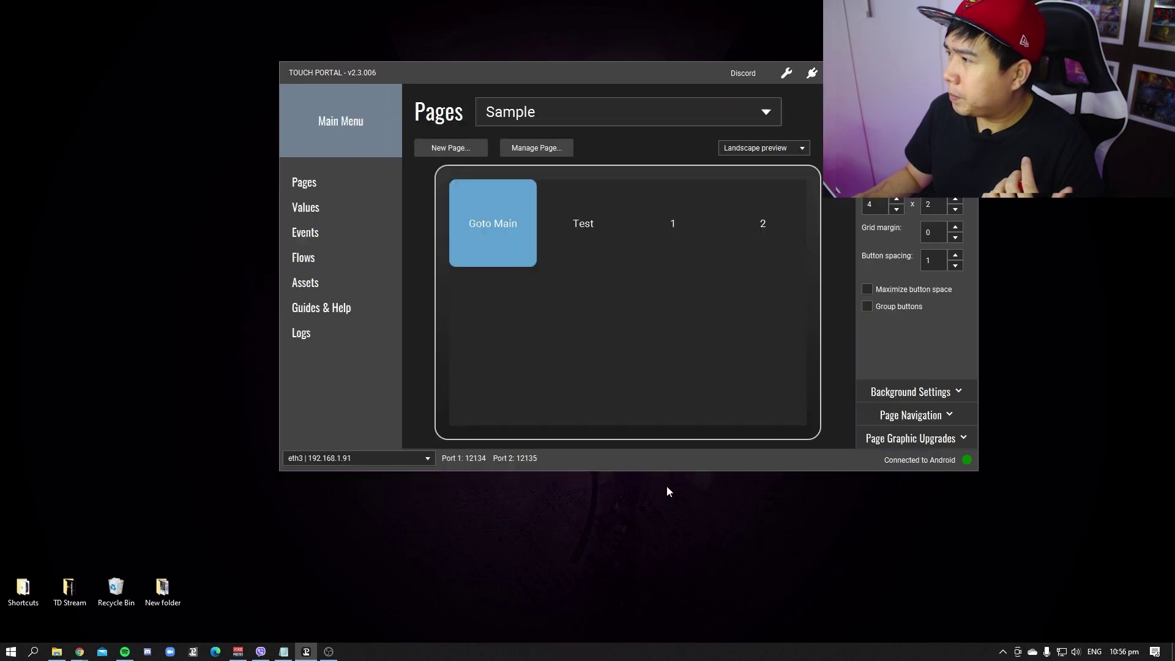
# - Add Media Volume down as the Hold Action of button 2 and save the button
pyautogui.click(743, 251)
pyautogui.click(564, 267)
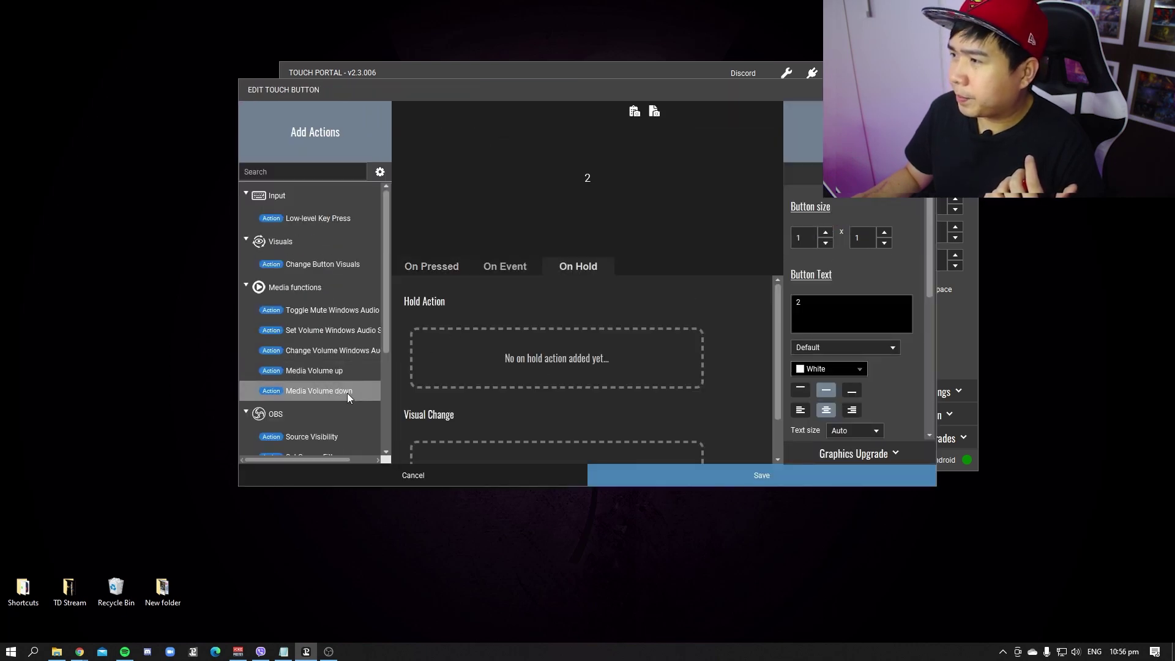
pyautogui.moveTo(347, 393); pyautogui.dragTo(551, 358)
pyautogui.click(719, 481)
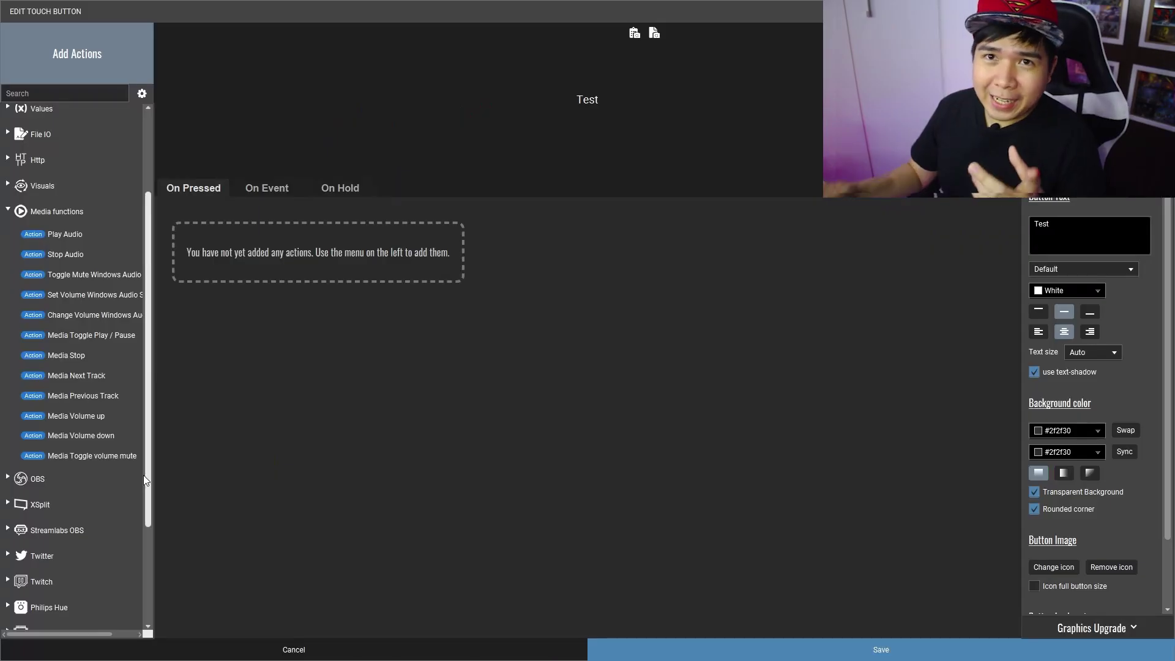
# - Add a Media Toggle volume mute action to the On Pressed list of the Test button
pyautogui.doubleClick(106, 455)
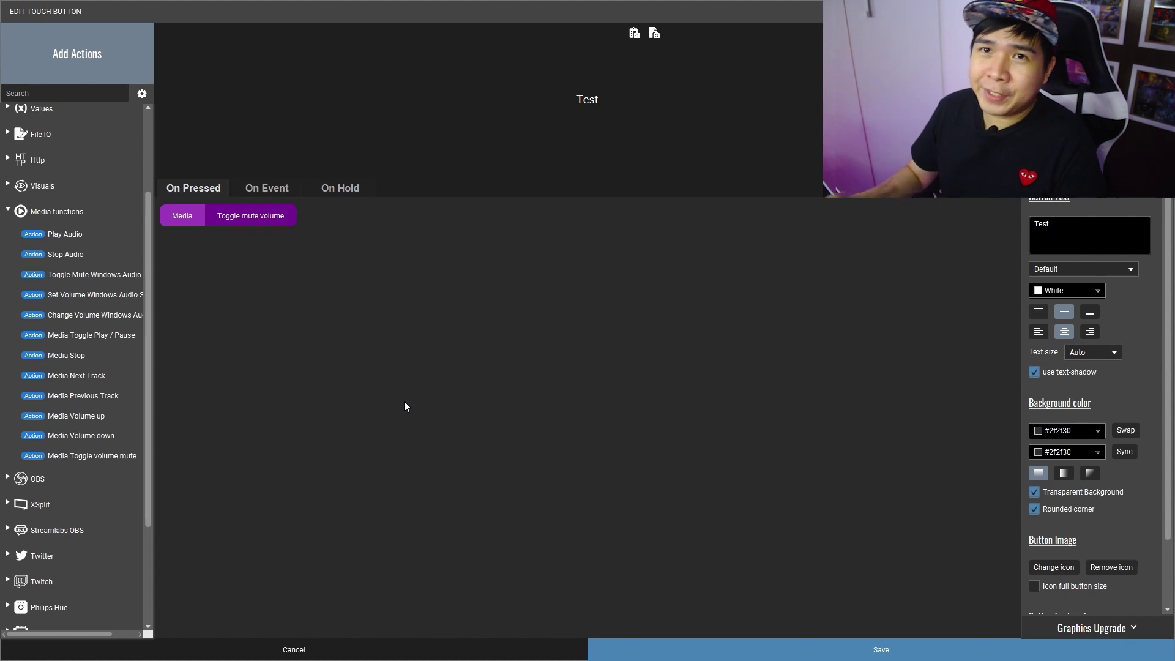